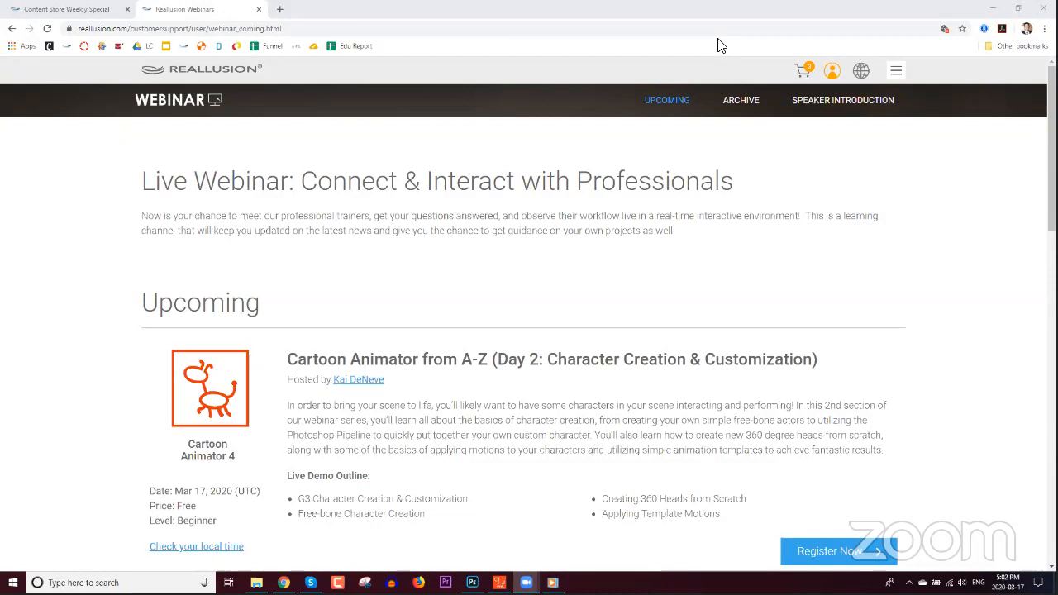
# Step: View the Content Store Weekly Special page for the Buddy Build & Faces pack and close that page
pyautogui.click(88, 15)
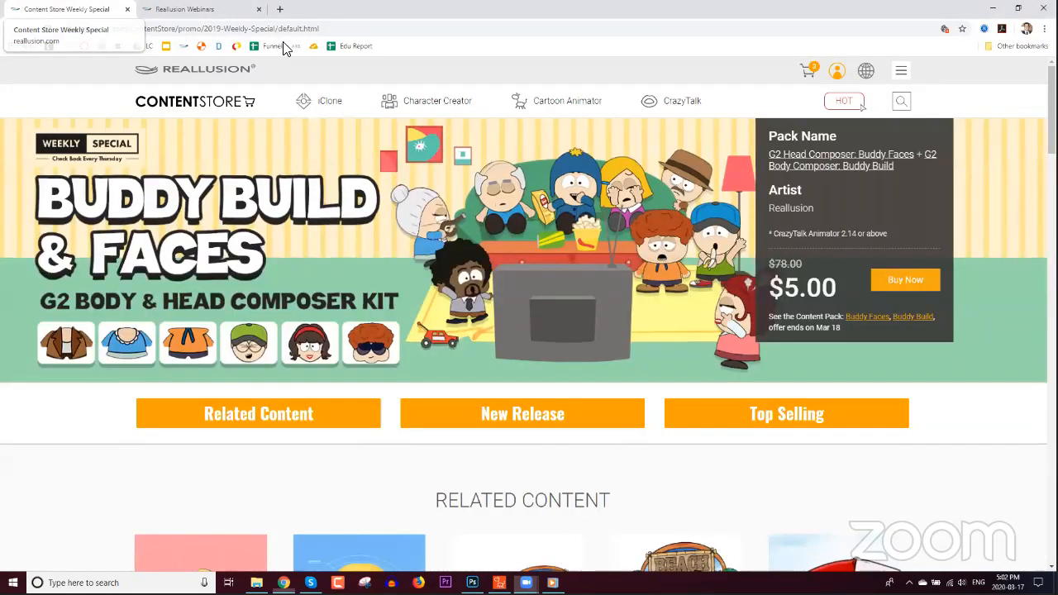
pyautogui.click(337, 28)
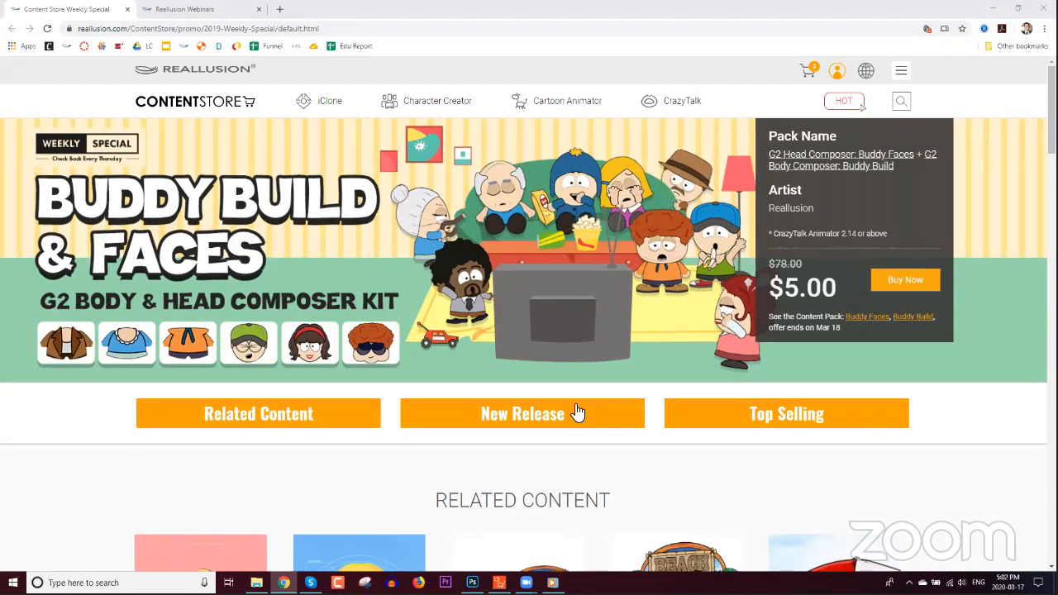
pyautogui.click(150, 24)
pyautogui.hotkey('ctrl', 'w')
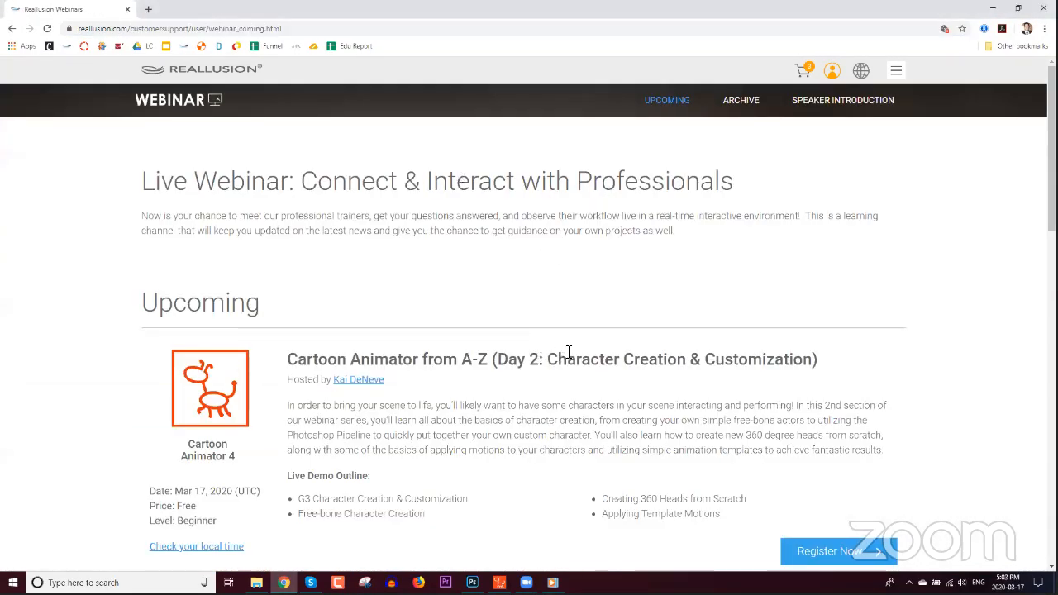
# Step: Highlight "Free-bone Character Creation" in the live demo outline of the upcoming Day 2 Cartoon Animator webinar
pyautogui.scroll(-2, 552, 354)
pyautogui.scroll(-1, 554, 355)
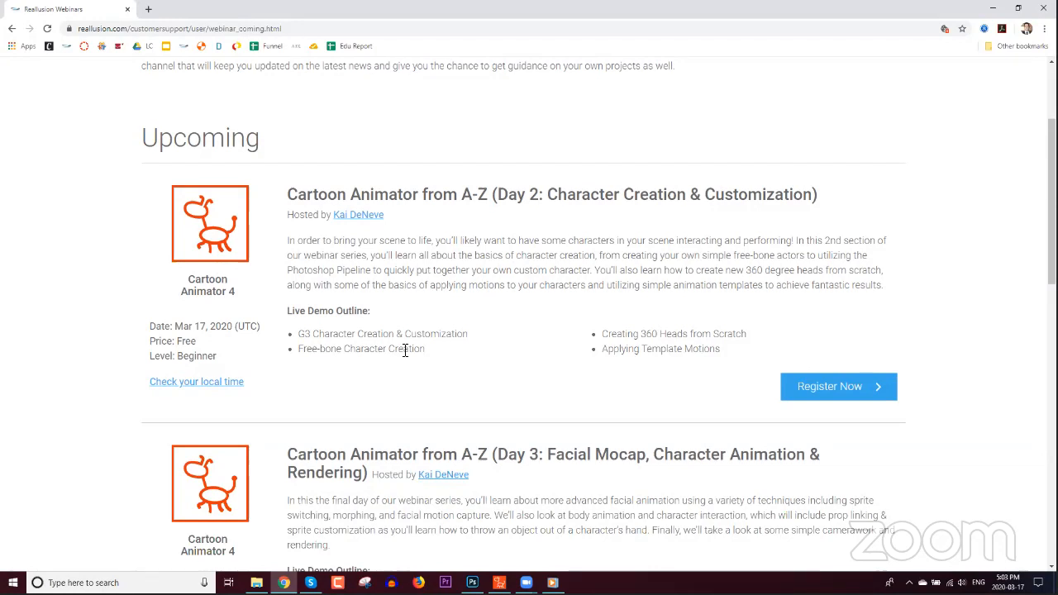
pyautogui.moveTo(425, 349); pyautogui.dragTo(300, 351)
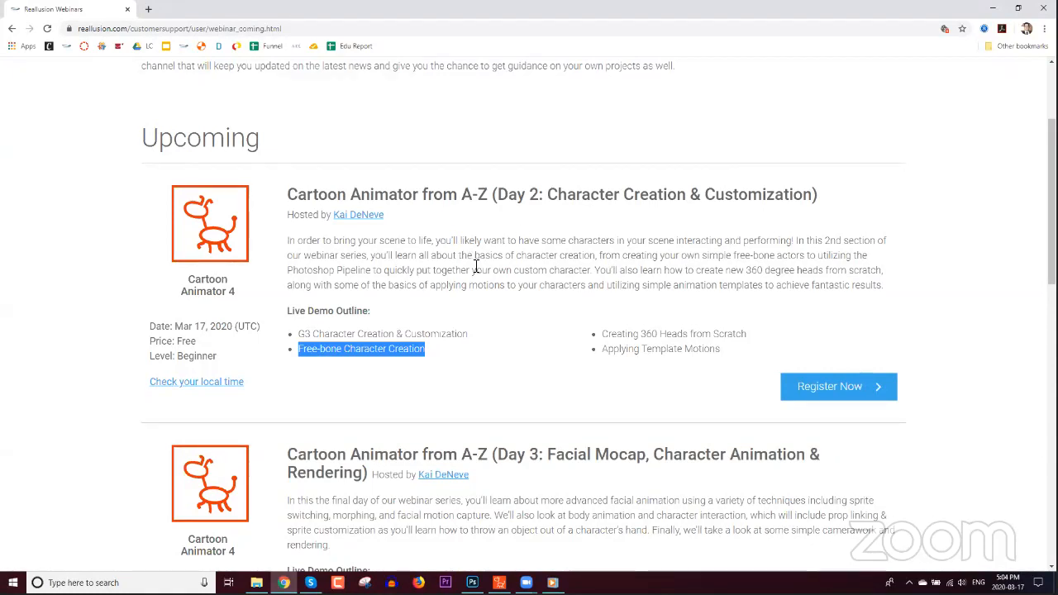
# Step: Minimize the browser and chat windows, play the Final video, and close the player
pyautogui.click(993, 9)
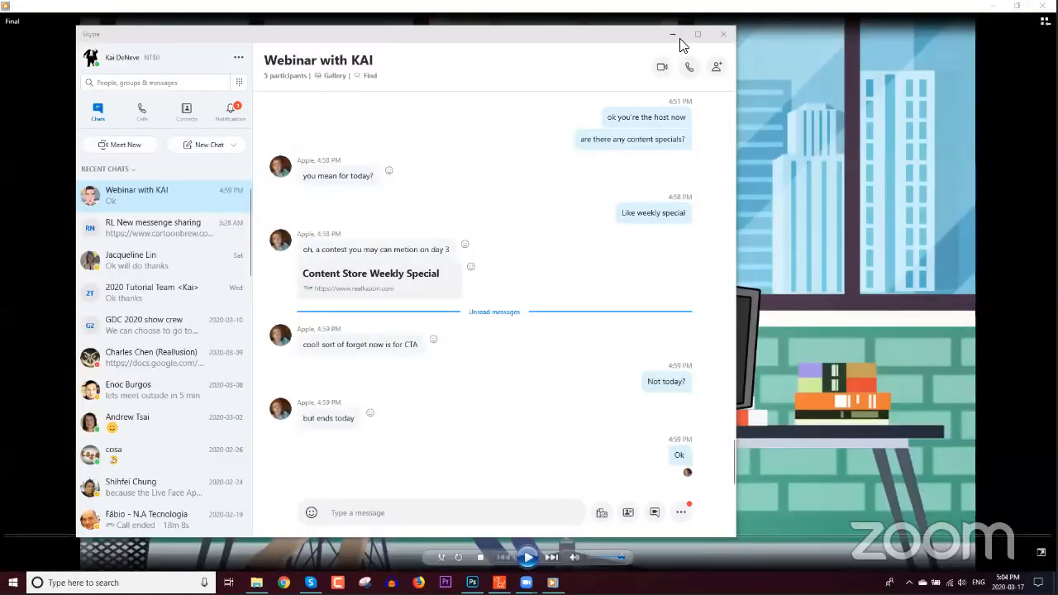
pyautogui.click(673, 37)
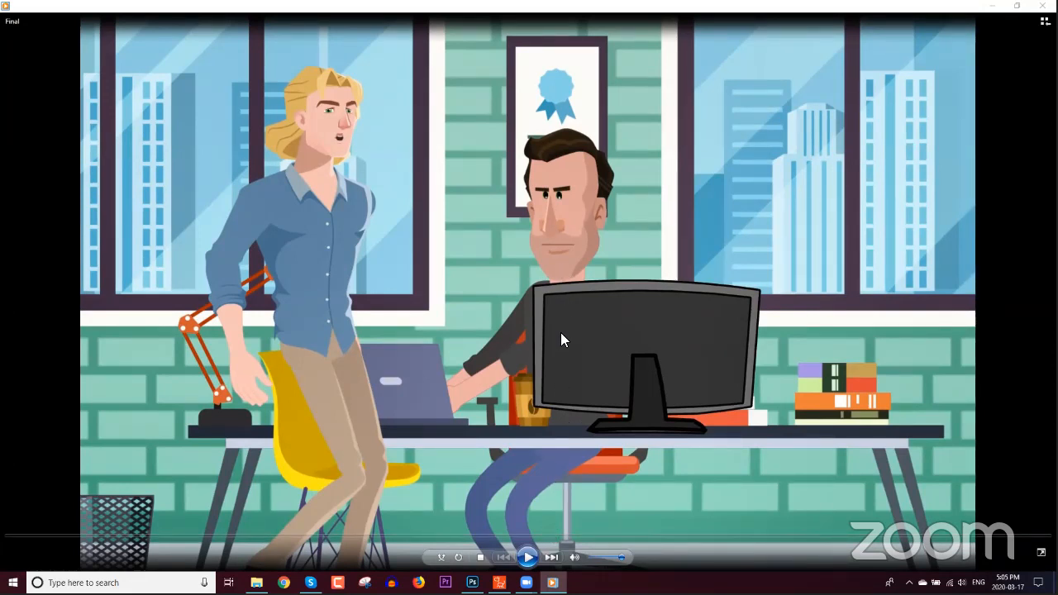
pyautogui.click(528, 557)
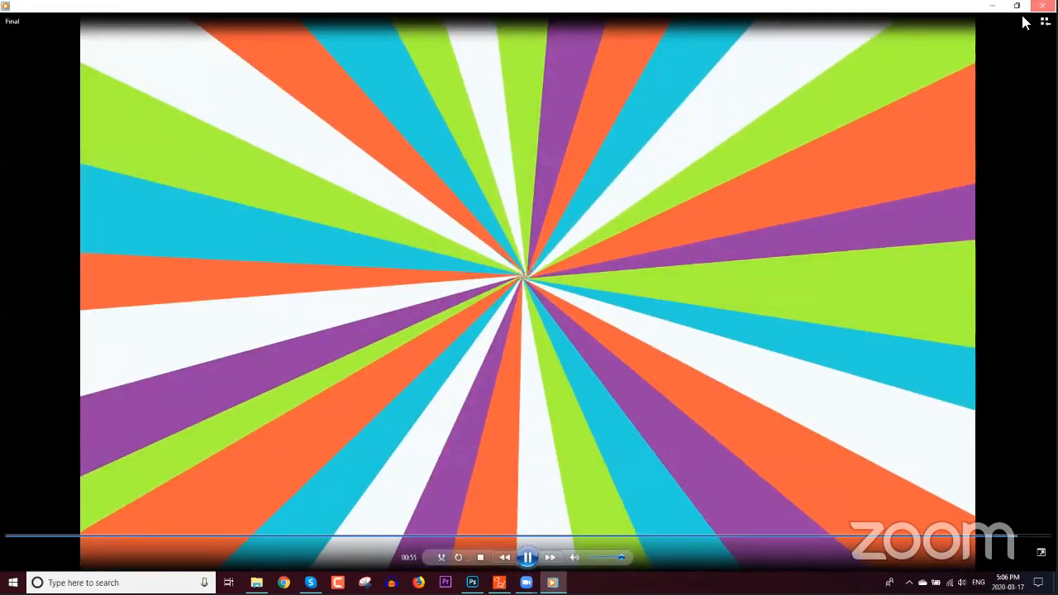
pyautogui.click(1040, 6)
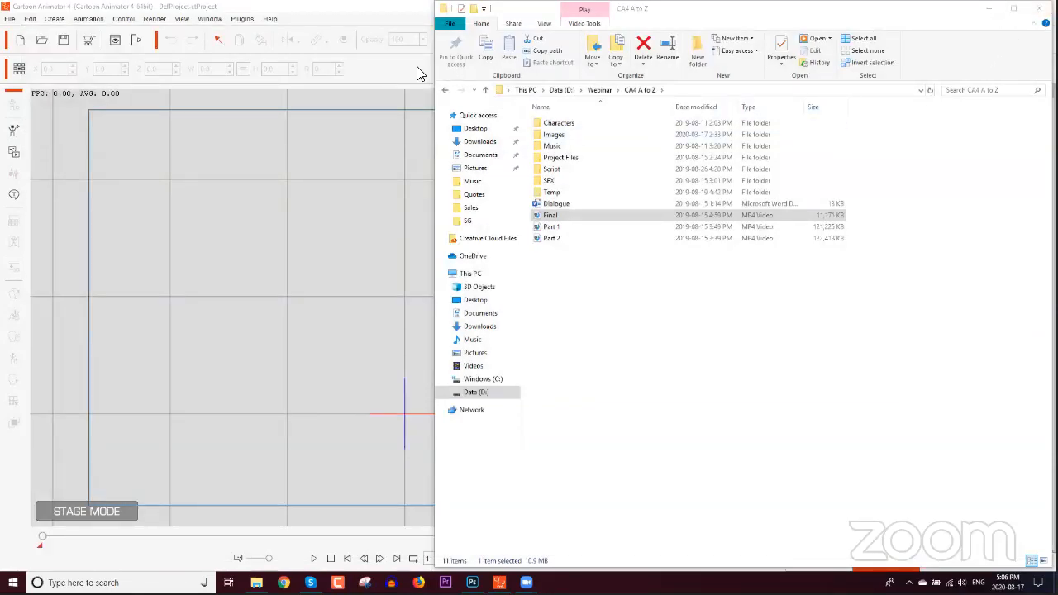
pyautogui.click(361, 15)
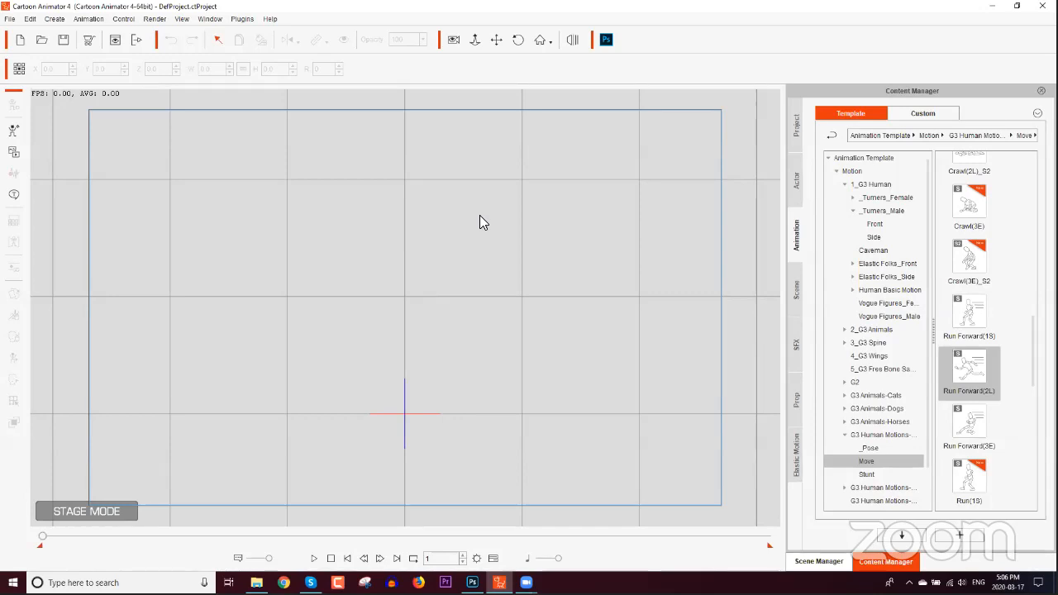
pyautogui.click(9, 18)
pyautogui.moveTo(61, 98)
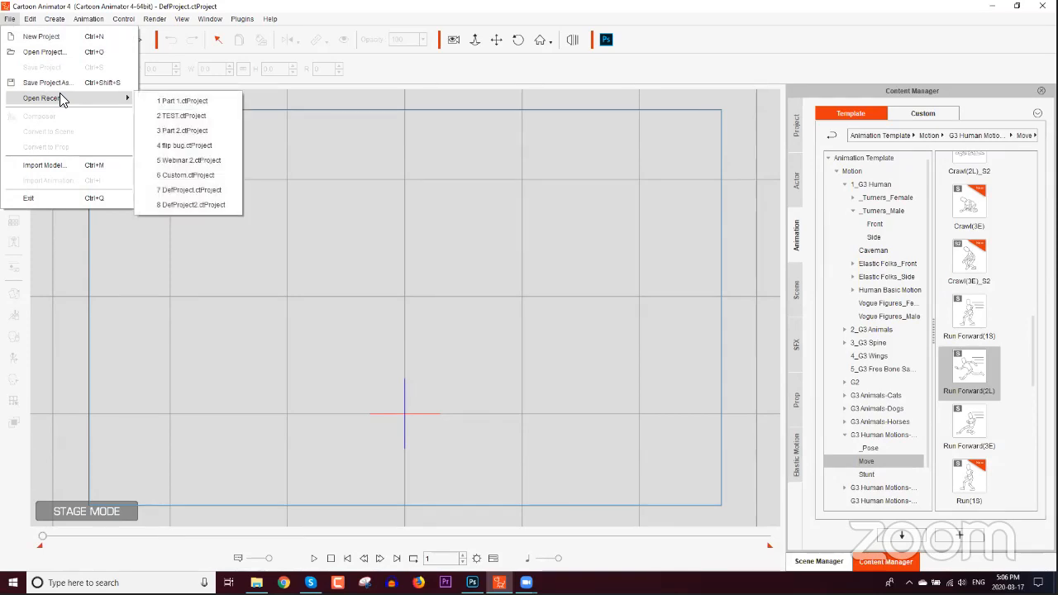
pyautogui.click(189, 7)
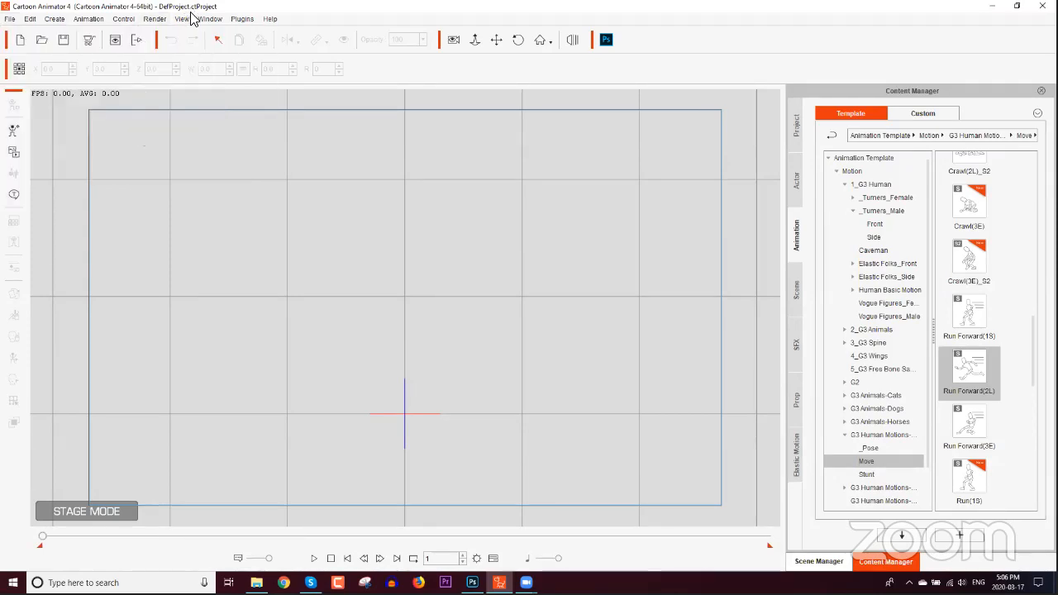
# Step: Load the Part 2 project from the CA4 A to Z Project Files folder into Cartoon Animator and go to frame 72
pyautogui.moveTo(259, 584)
pyautogui.click(256, 529)
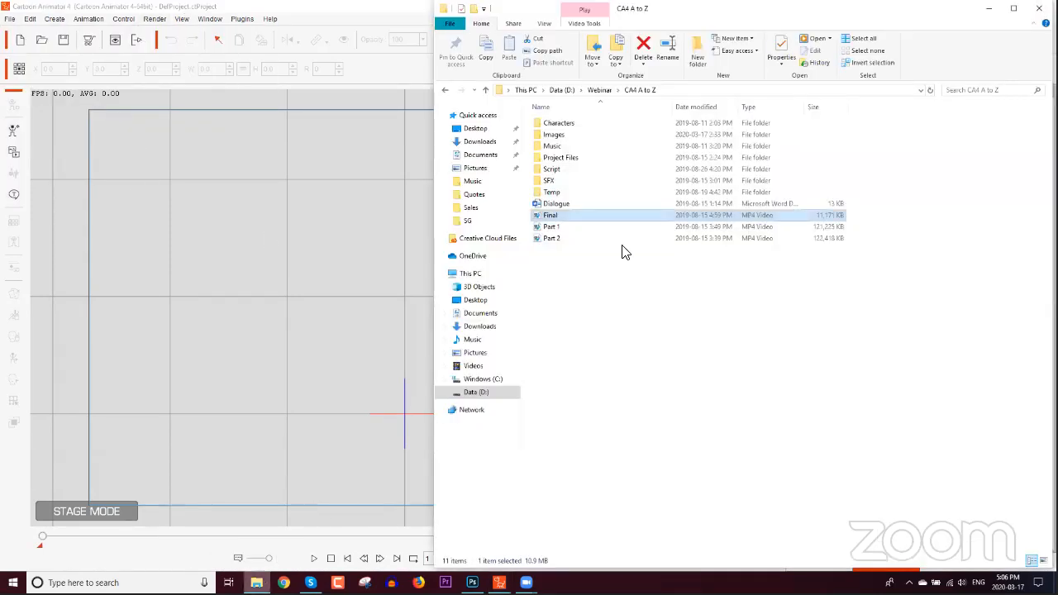
pyautogui.doubleClick(565, 159)
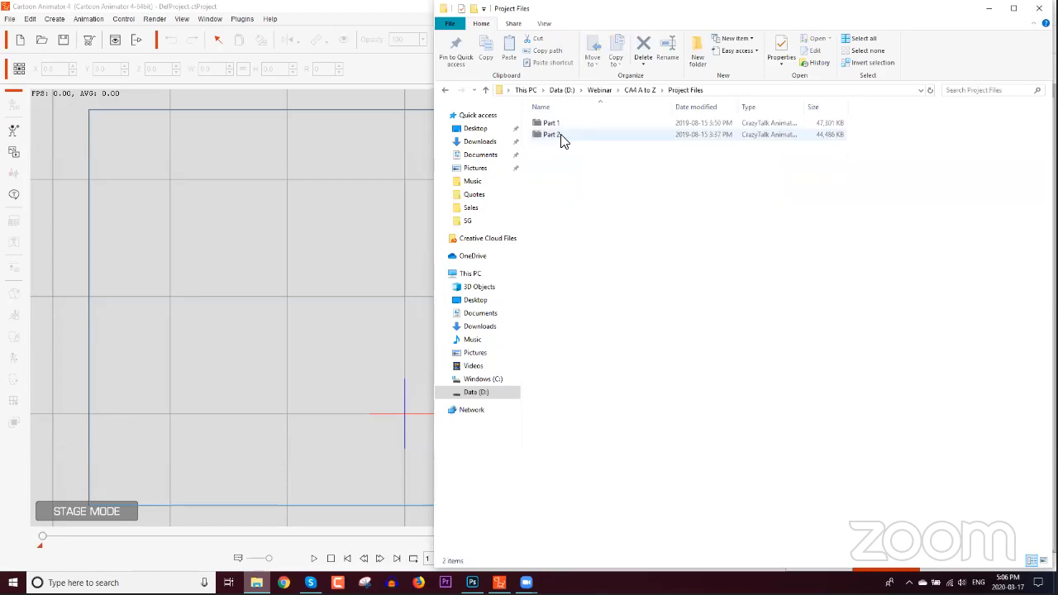
pyautogui.click(552, 123)
pyautogui.moveTo(455, 133); pyautogui.dragTo(385, 30)
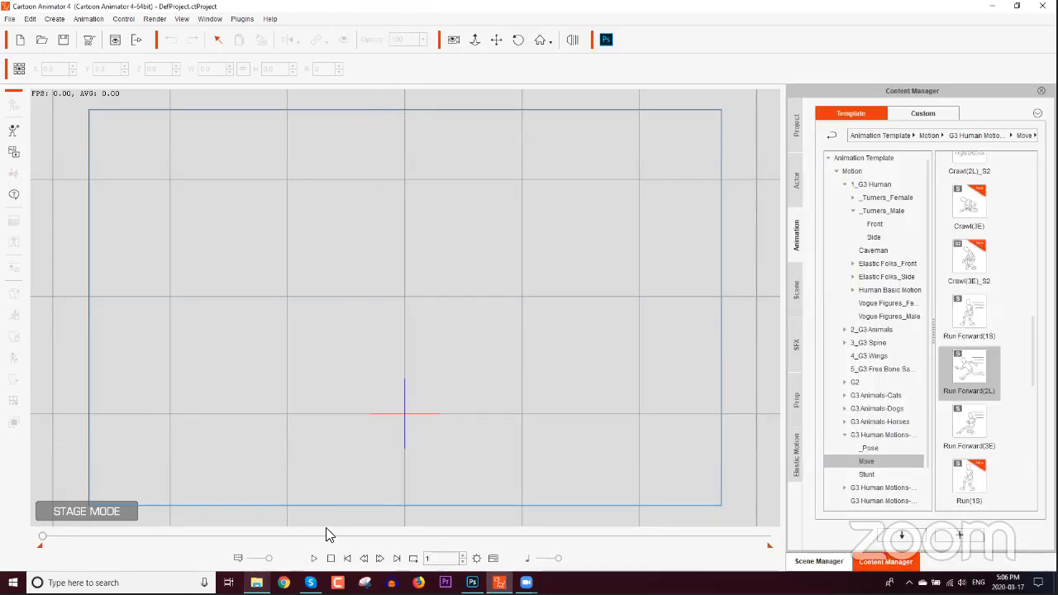
pyautogui.click(258, 581)
pyautogui.moveTo(565, 135); pyautogui.dragTo(404, 329)
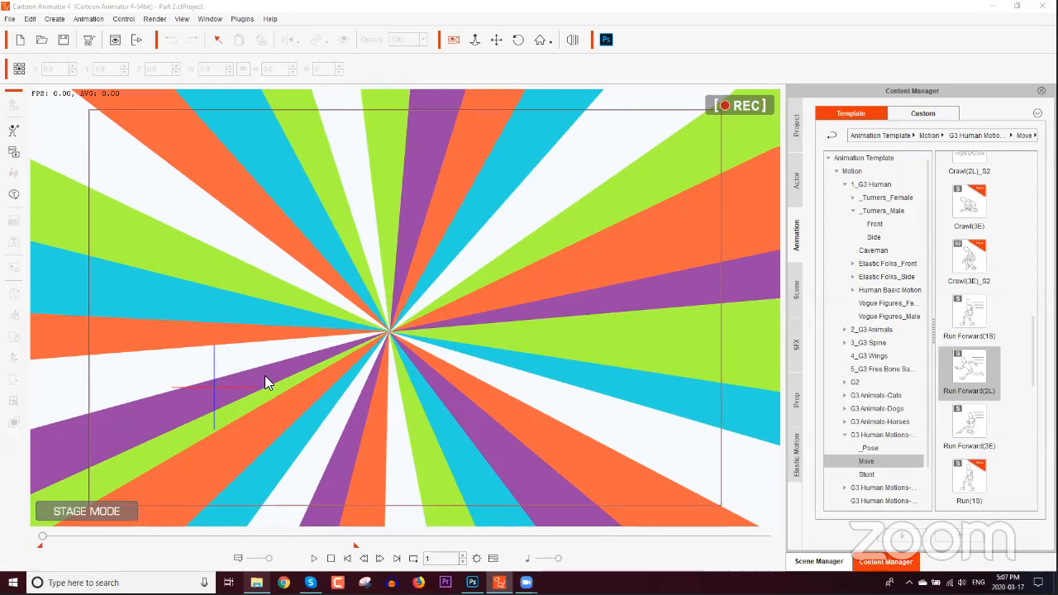
pyautogui.moveTo(52, 538); pyautogui.dragTo(67, 536)
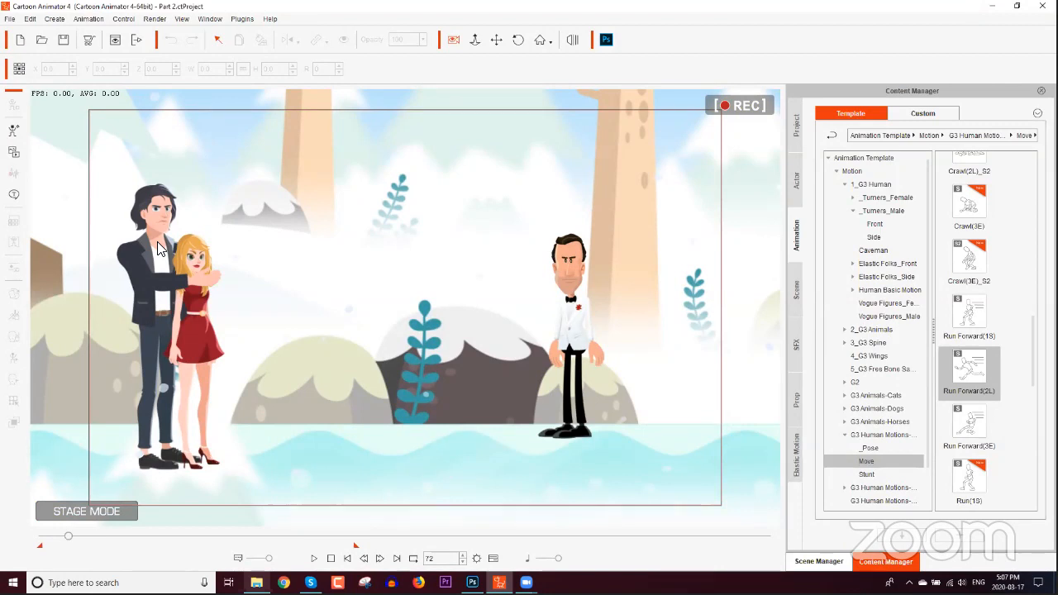
# Step: Start a new project and add the Leon_S actor from the G3 360 Character-Campus Hero templates
pyautogui.click(20, 43)
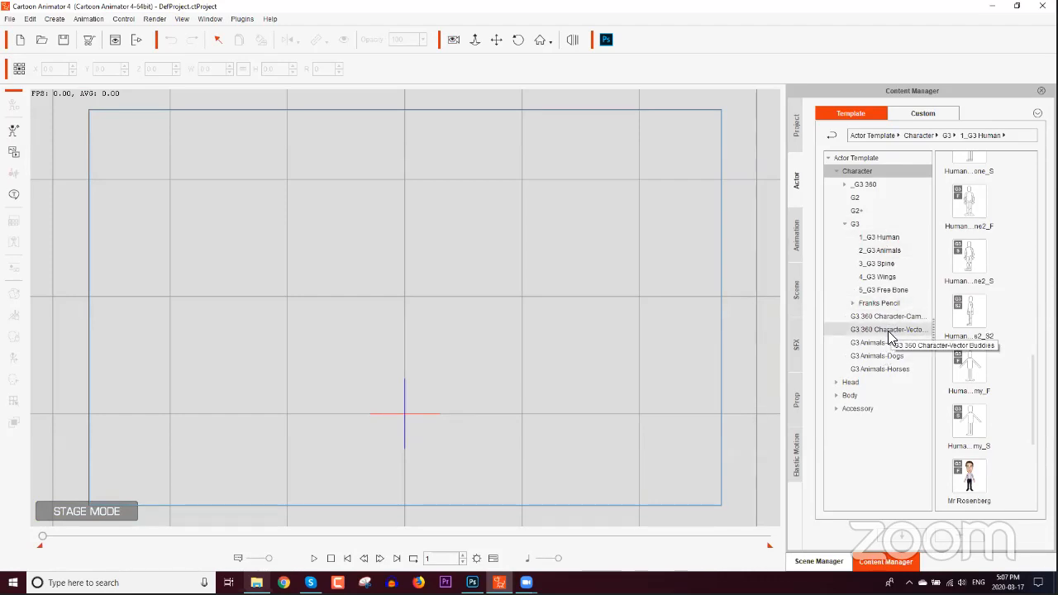
pyautogui.click(891, 321)
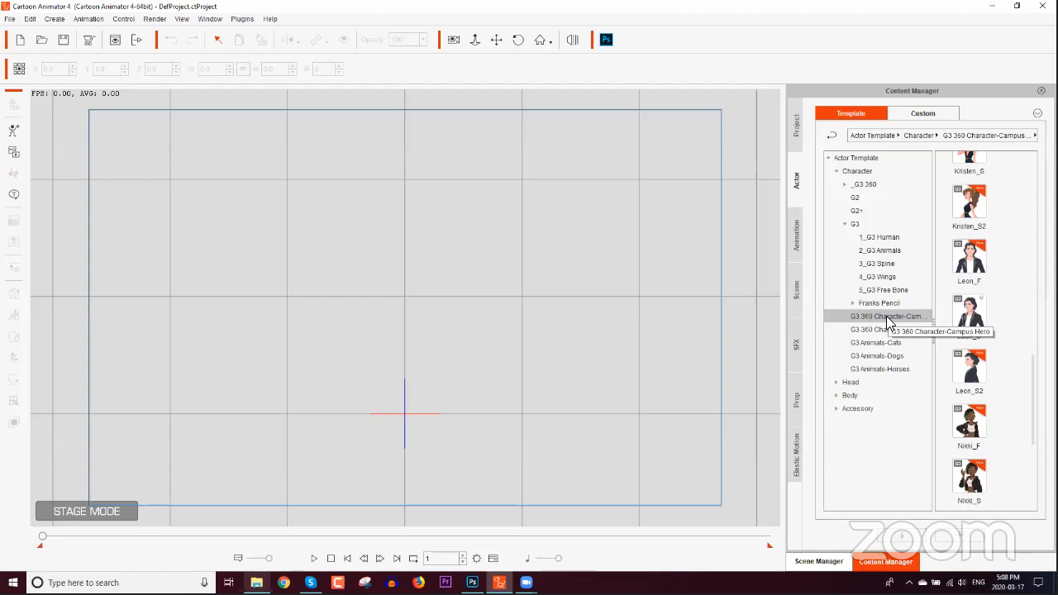
pyautogui.doubleClick(955, 329)
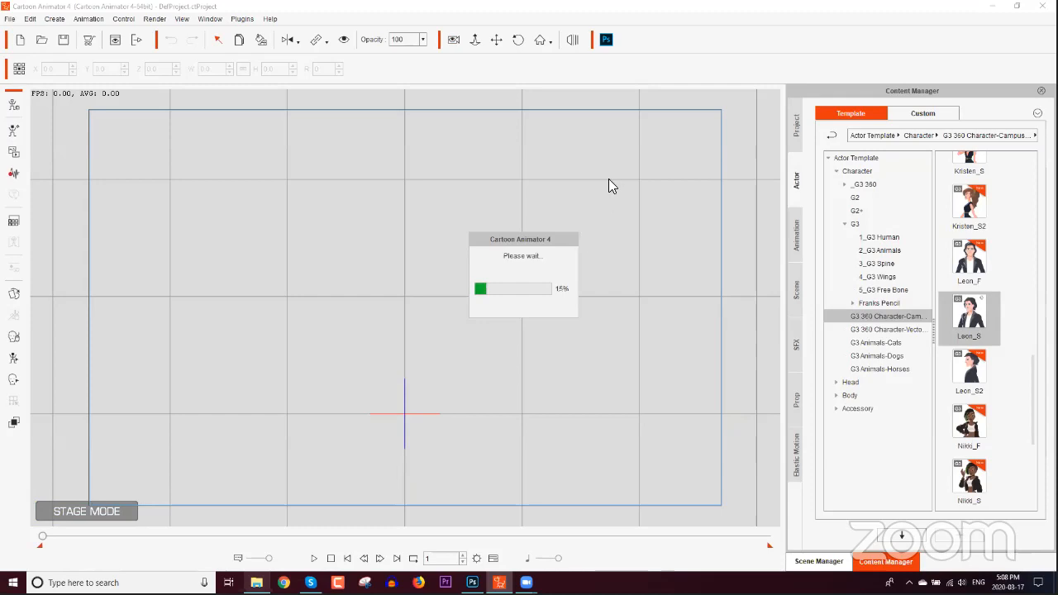
# Step: Add the Eva_S actor to the stage and place her beside Leon at about X -46, Y 9
pyautogui.moveTo(1032, 404); pyautogui.dragTo(1030, 166)
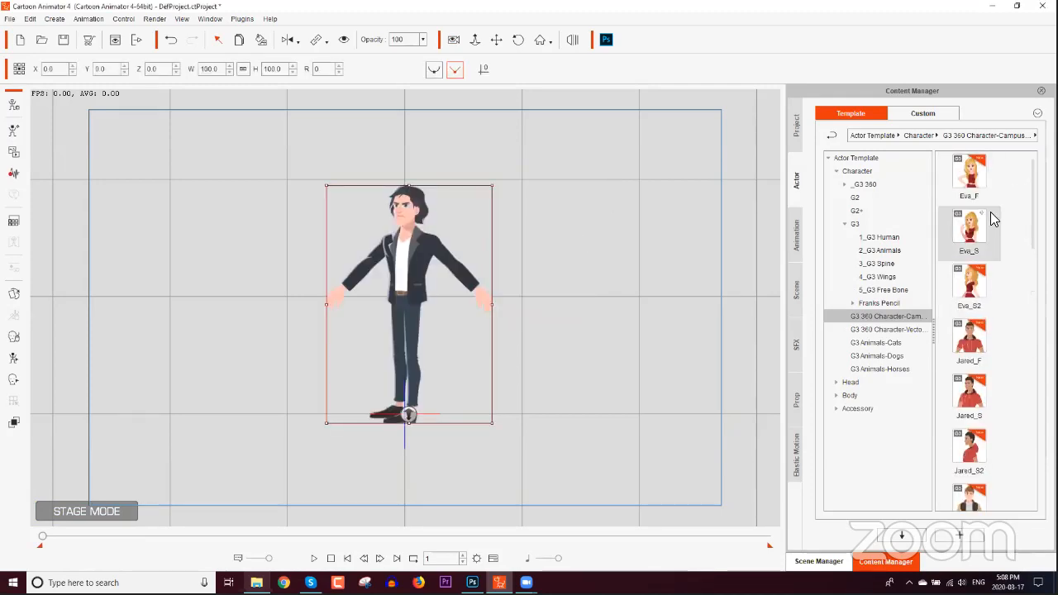
pyautogui.moveTo(986, 234); pyautogui.dragTo(284, 299)
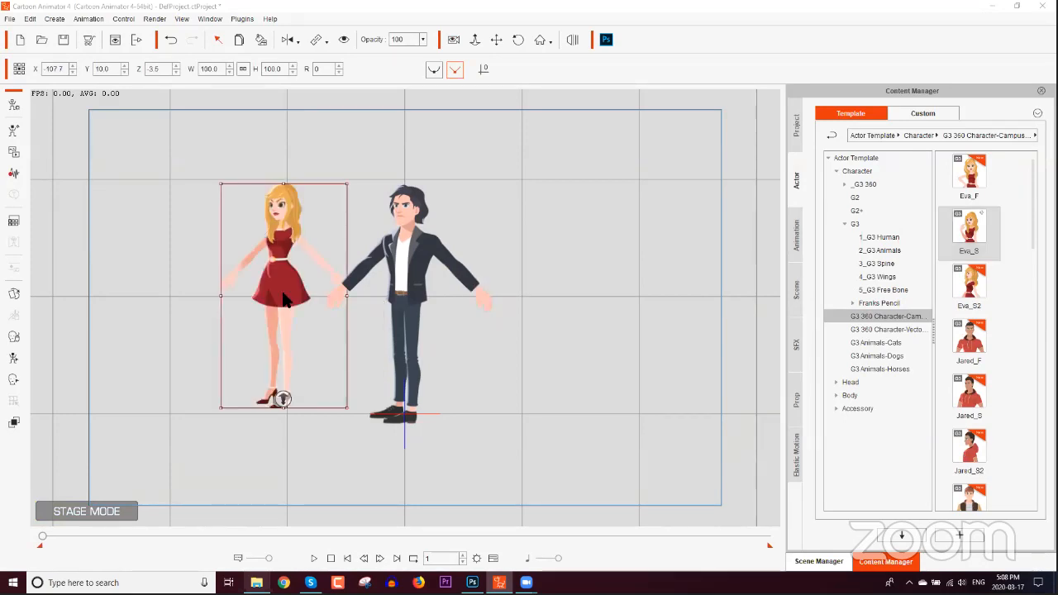
pyautogui.moveTo(269, 256); pyautogui.dragTo(348, 274)
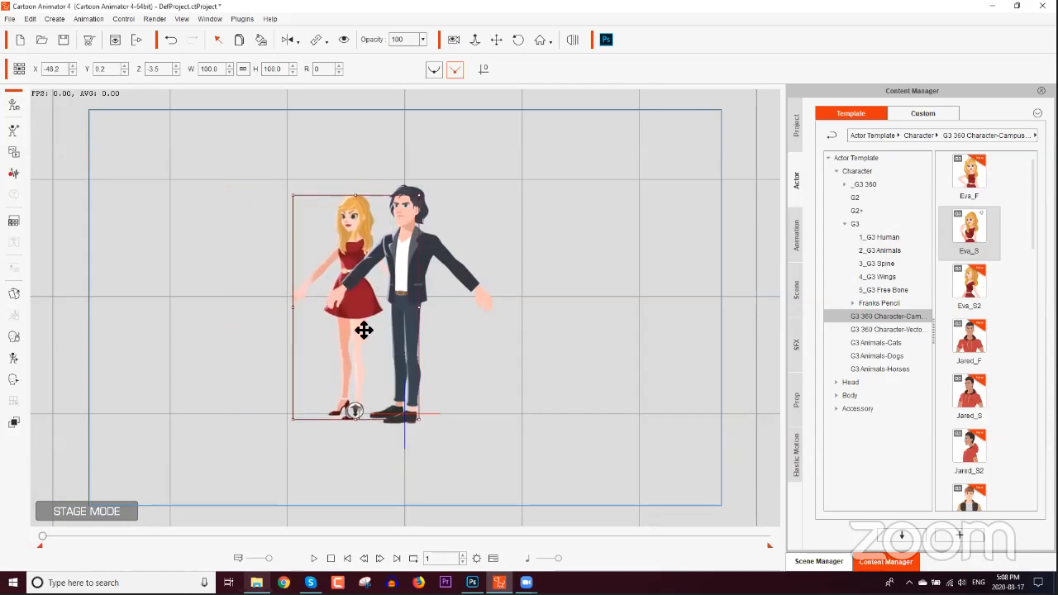
# Step: Move Leon close behind Eva, at about X -20, Y 2, Z -12
pyautogui.scroll(2, 395, 371)
pyautogui.scroll(4, 433, 354)
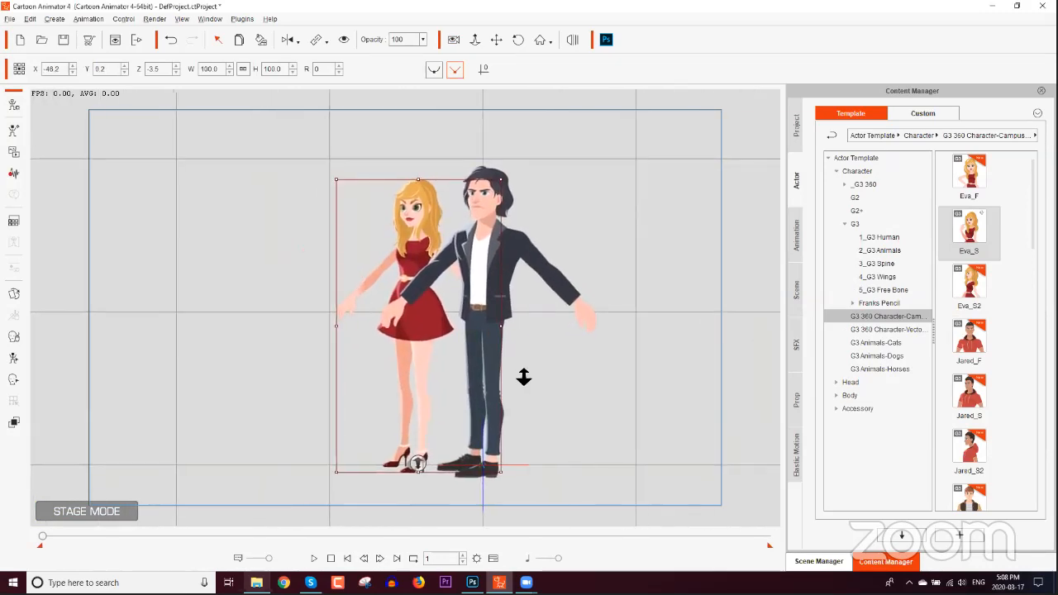
pyautogui.click(529, 260)
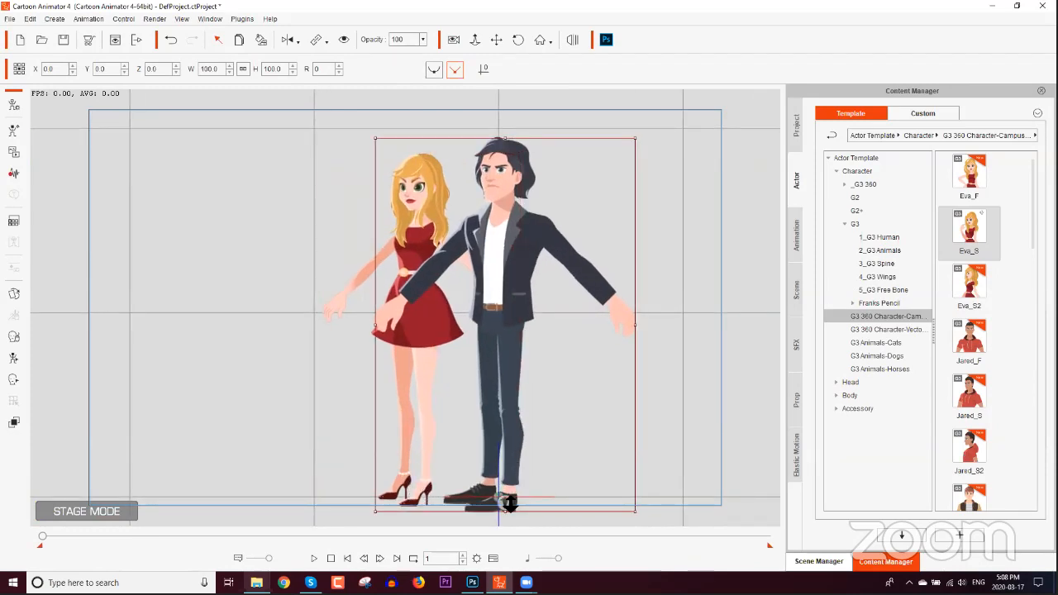
pyautogui.moveTo(510, 504); pyautogui.dragTo(505, 500)
pyautogui.moveTo(509, 276); pyautogui.dragTo(476, 270)
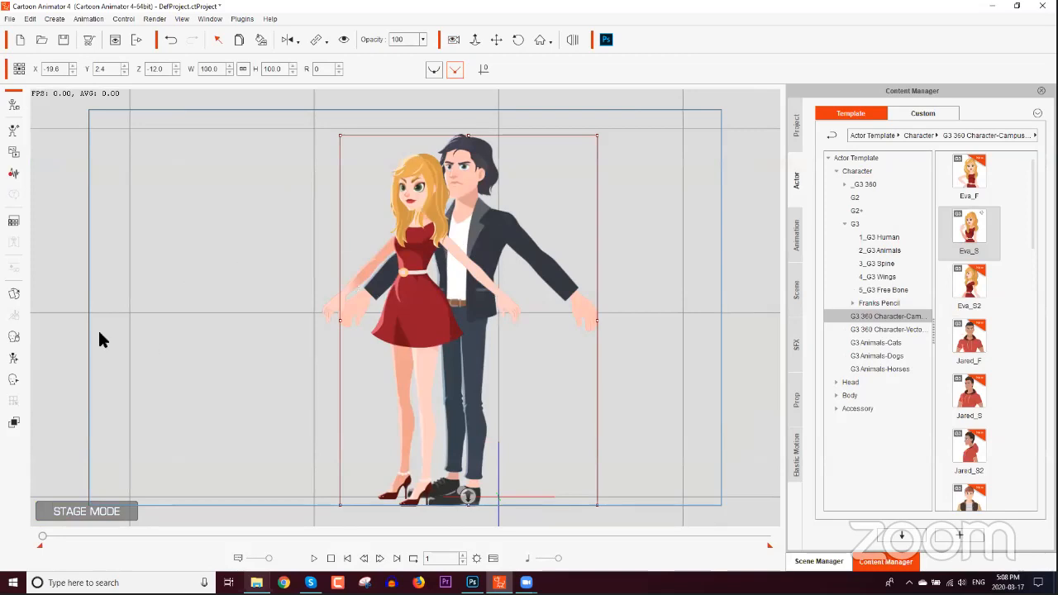
# Step: Pose Leon's left arm around Eva in the 2D Motion Key Editor, rotating LArm to about 102 and LForearm to about 78
pyautogui.click(14, 357)
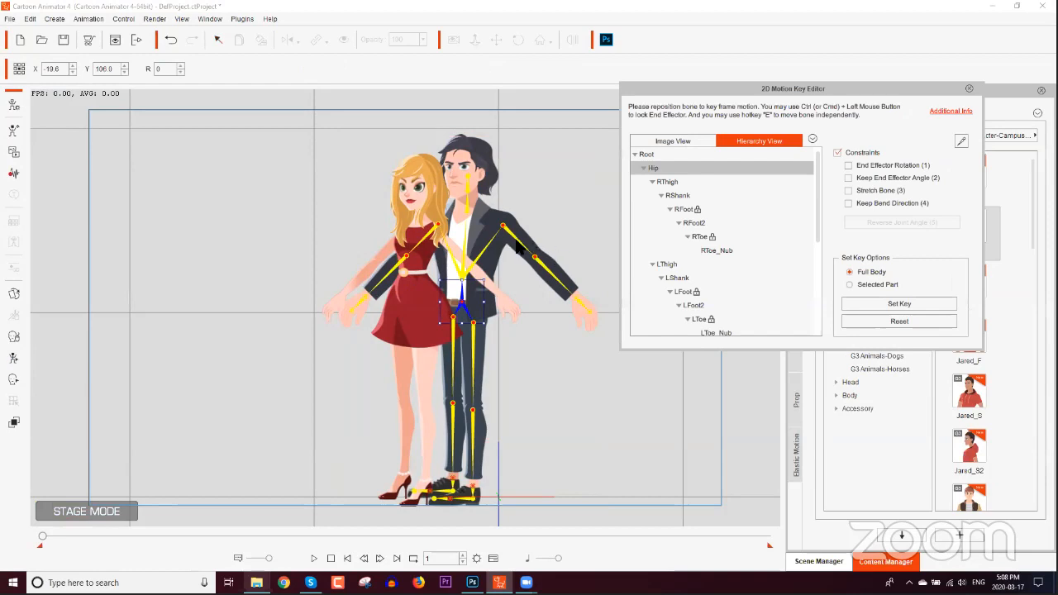
pyautogui.click(528, 233)
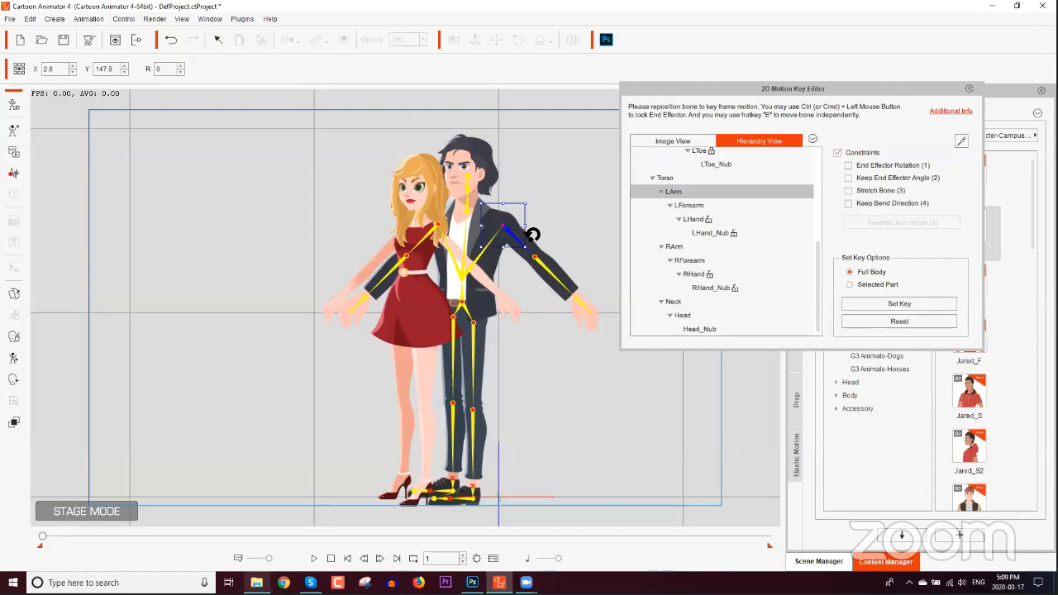
pyautogui.moveTo(532, 235); pyautogui.dragTo(488, 252)
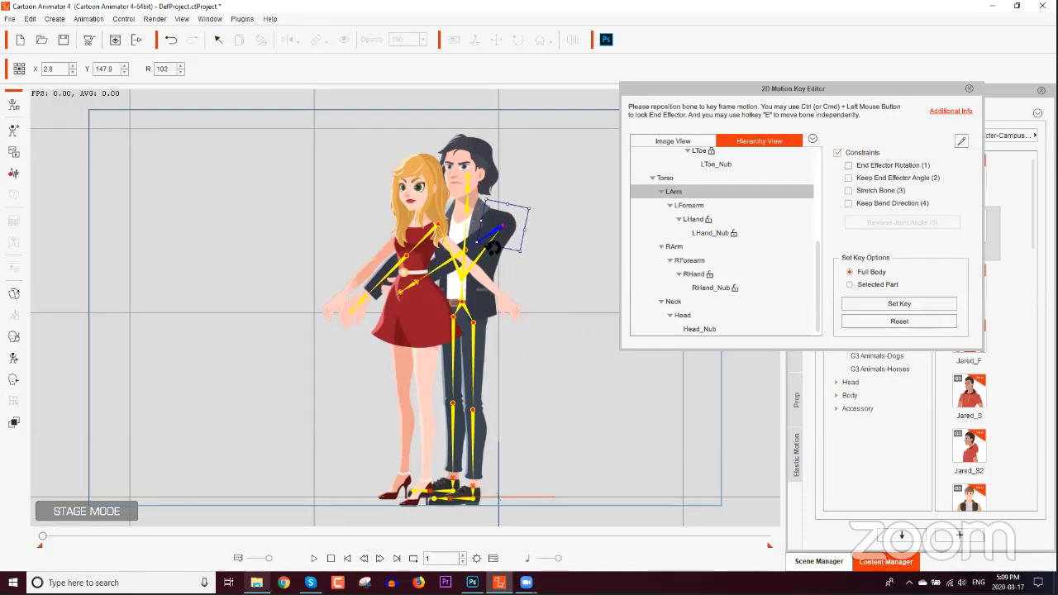
pyautogui.click(461, 248)
pyautogui.moveTo(480, 275); pyautogui.dragTo(456, 222)
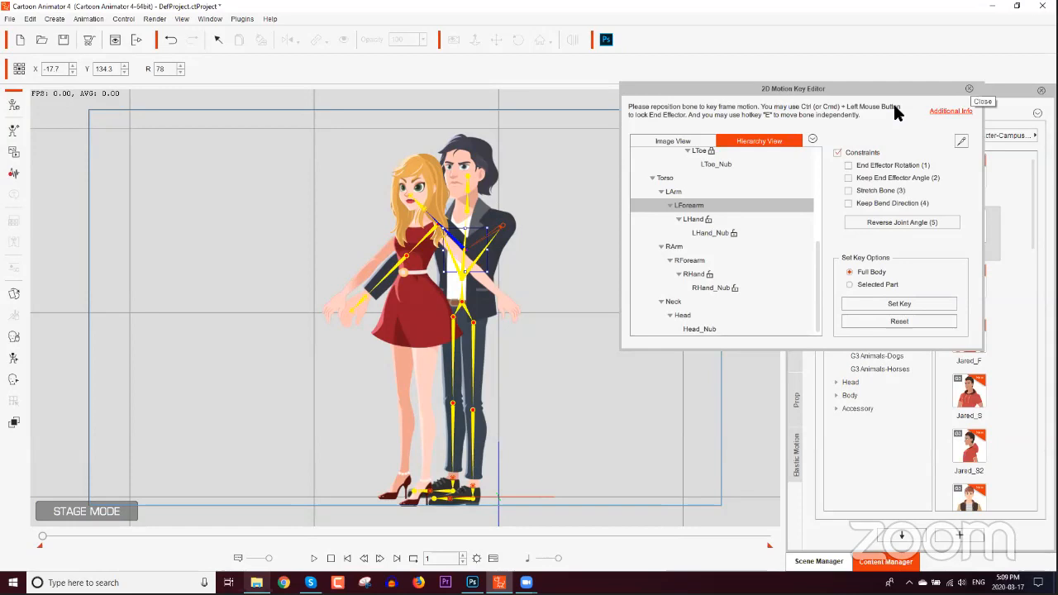
pyautogui.moveTo(952, 89); pyautogui.dragTo(955, 104)
pyautogui.click(971, 102)
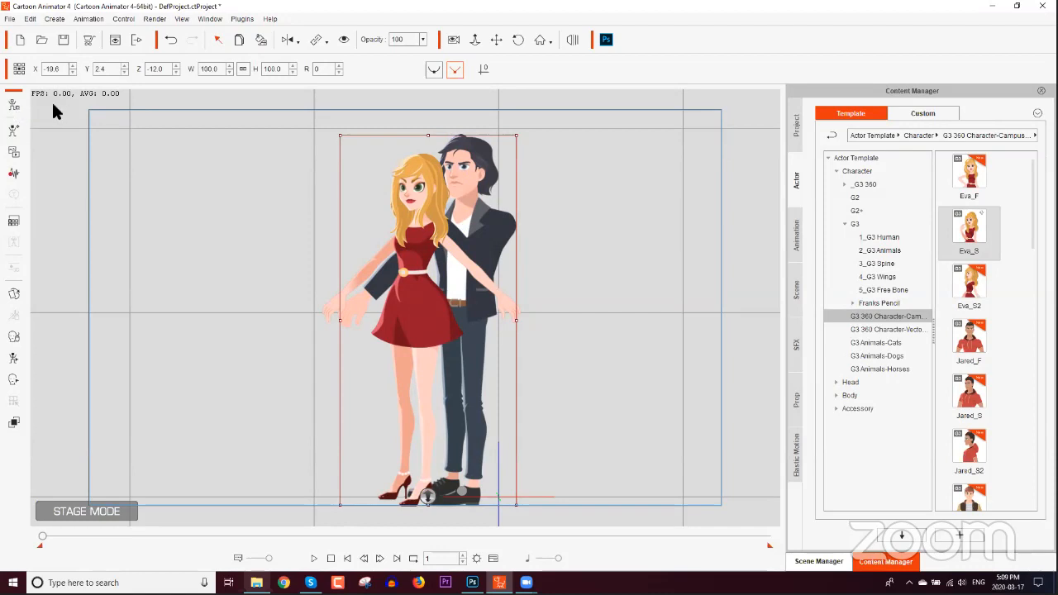
# Step: Open Leon in Composer mode and select the Torso, LForearm and LArm bones in turn
pyautogui.click(13, 105)
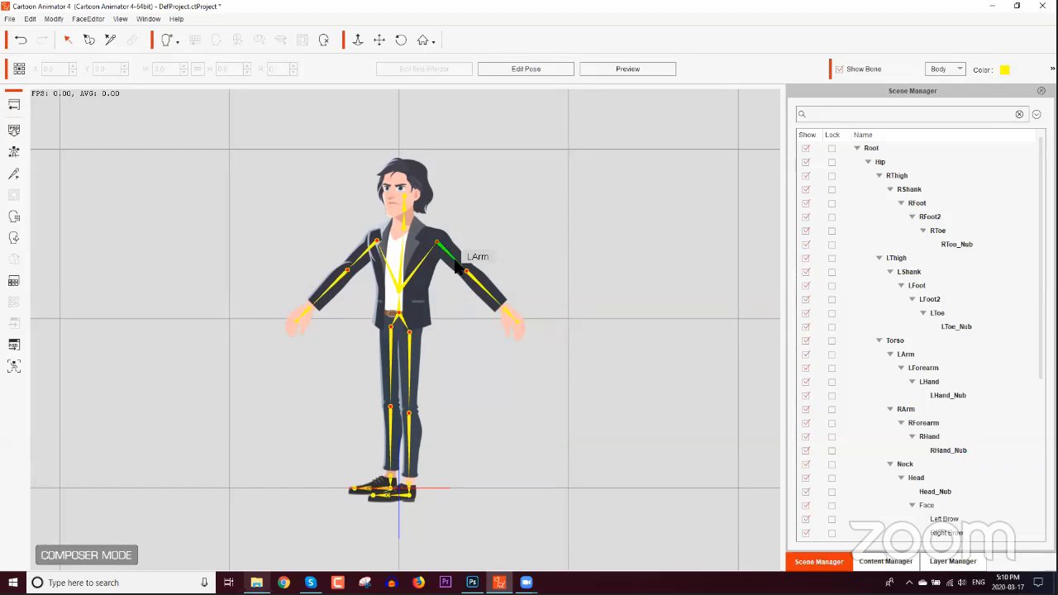
pyautogui.click(413, 275)
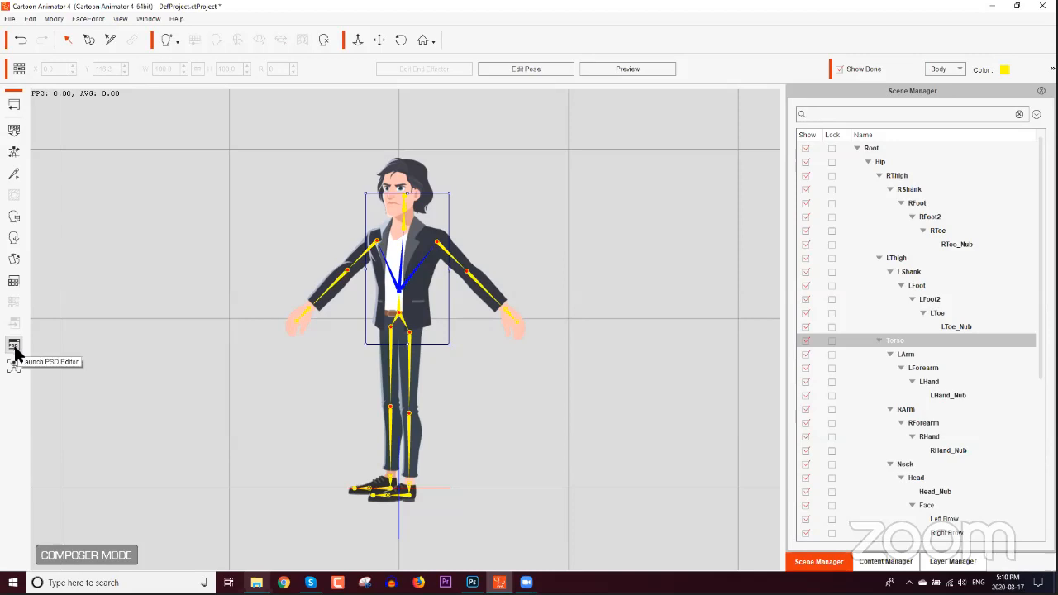
pyautogui.click(477, 288)
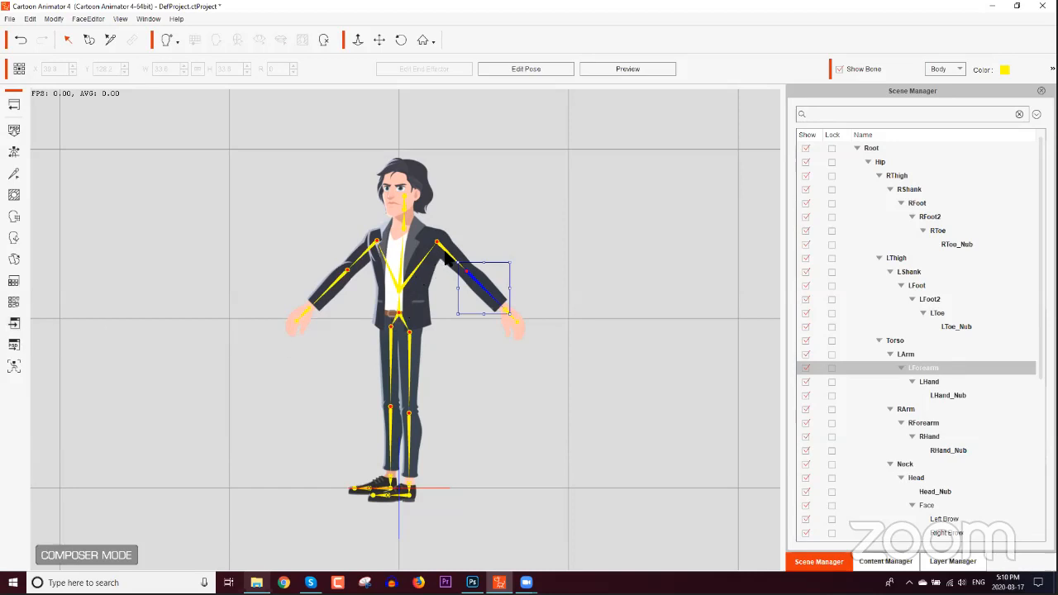
pyautogui.click(447, 256)
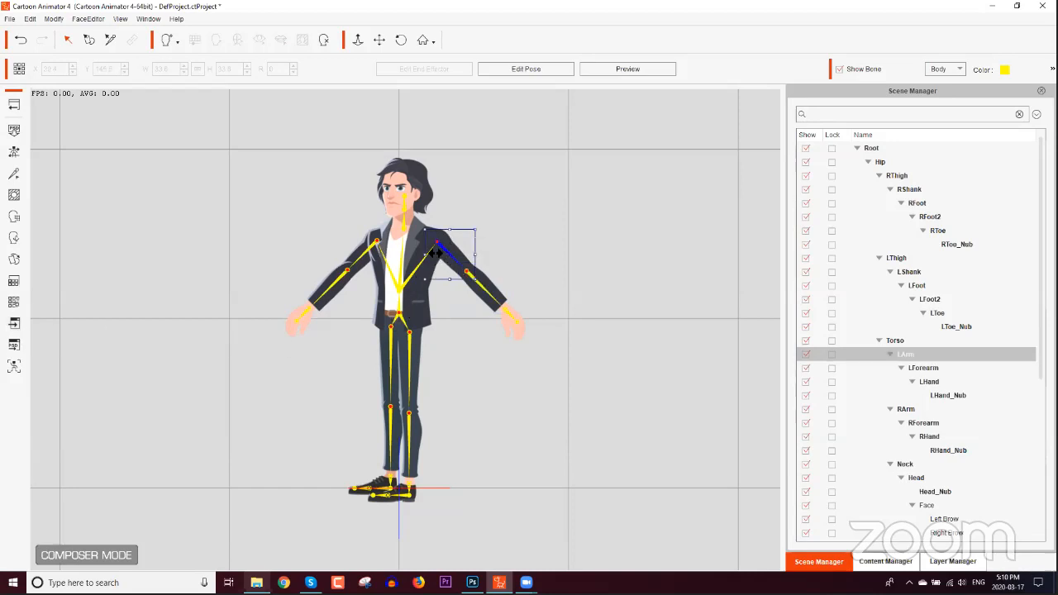
# Step: Launch Leon in Photoshop with head and body in one file, editing the current angle, and hide the extras over the canvas
pyautogui.click(17, 347)
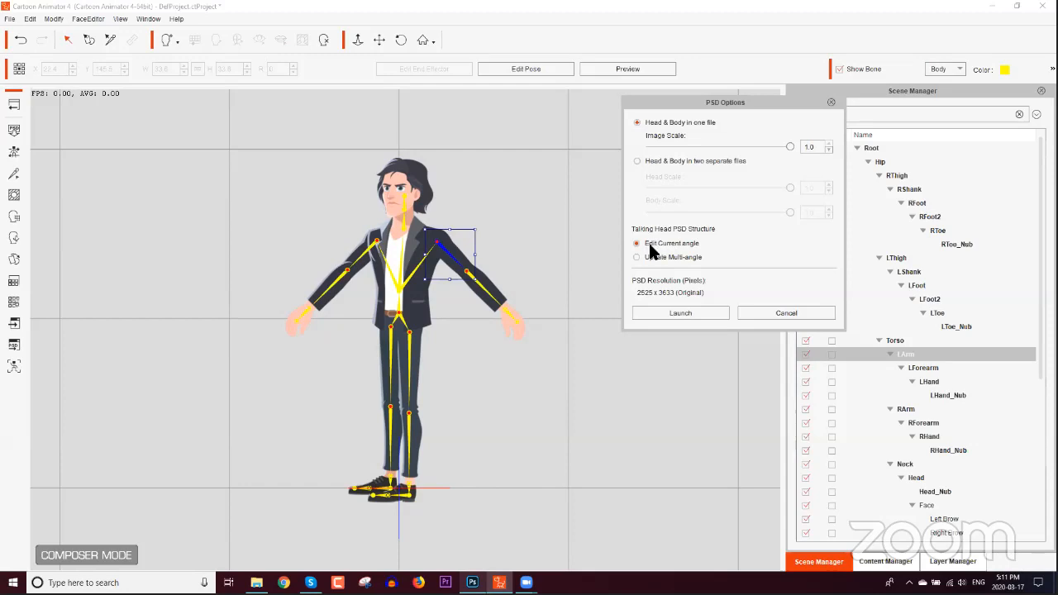
pyautogui.click(687, 311)
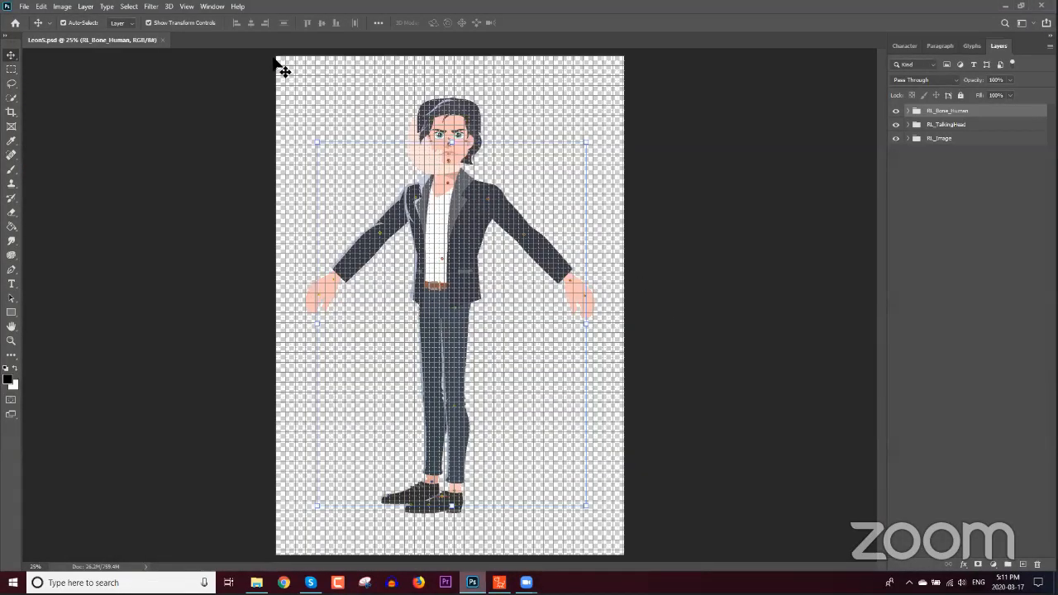
pyautogui.click(187, 7)
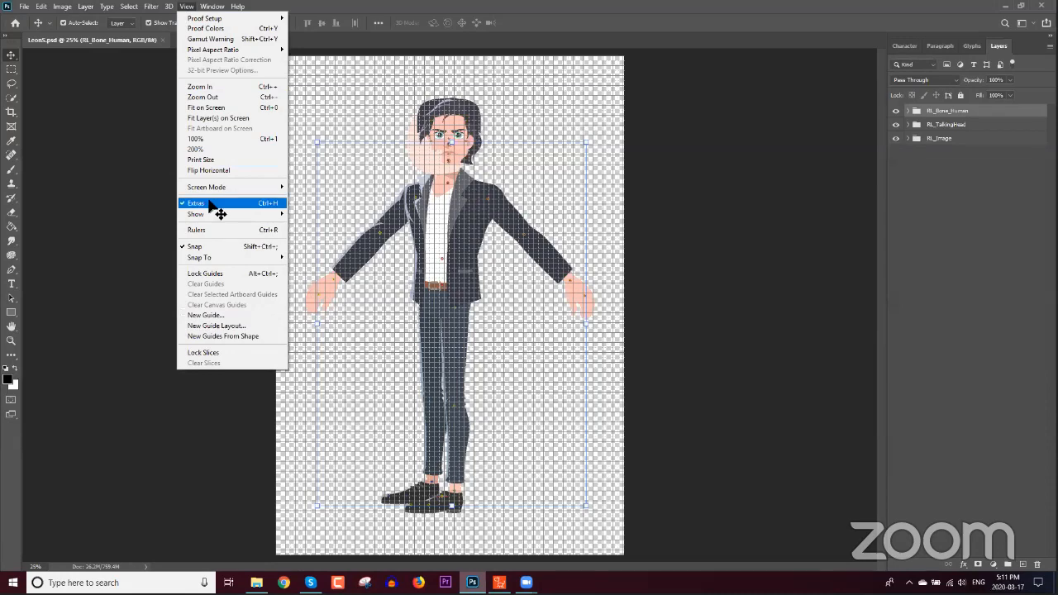
pyautogui.click(208, 203)
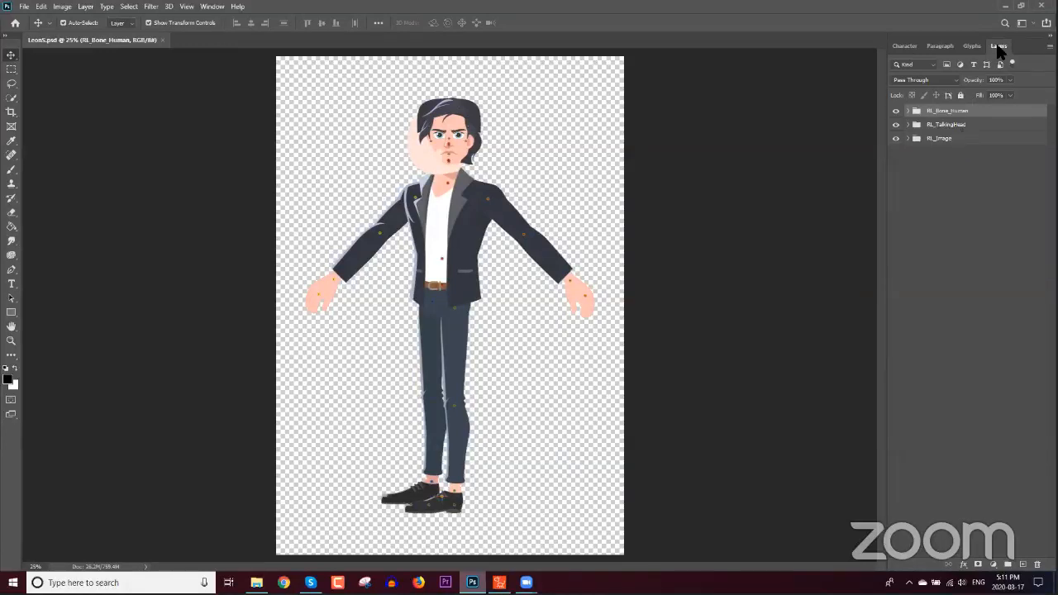
# Step: Examine the contents of the RL_Bone_Human, RL_TalkingHead and RL_Image groups in turn
pyautogui.click(908, 111)
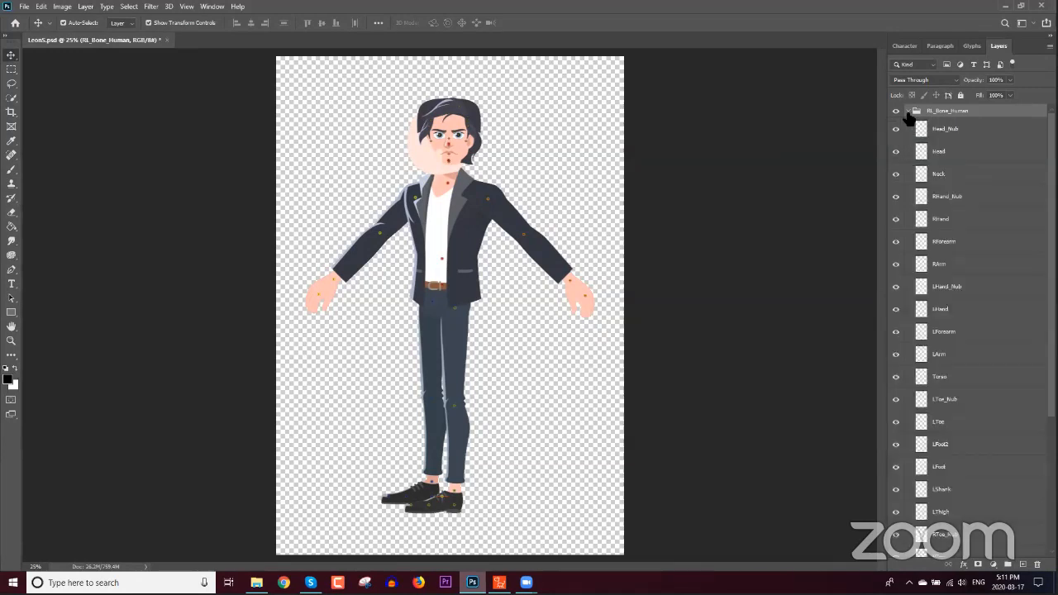
pyautogui.click(908, 110)
pyautogui.click(908, 124)
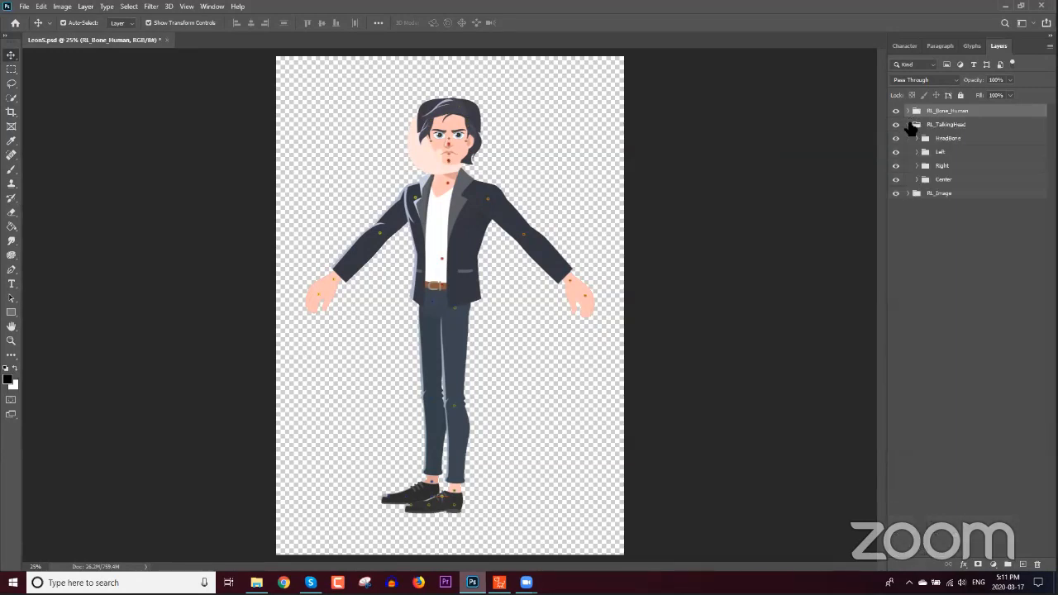
pyautogui.click(908, 124)
pyautogui.click(909, 138)
pyautogui.click(909, 138)
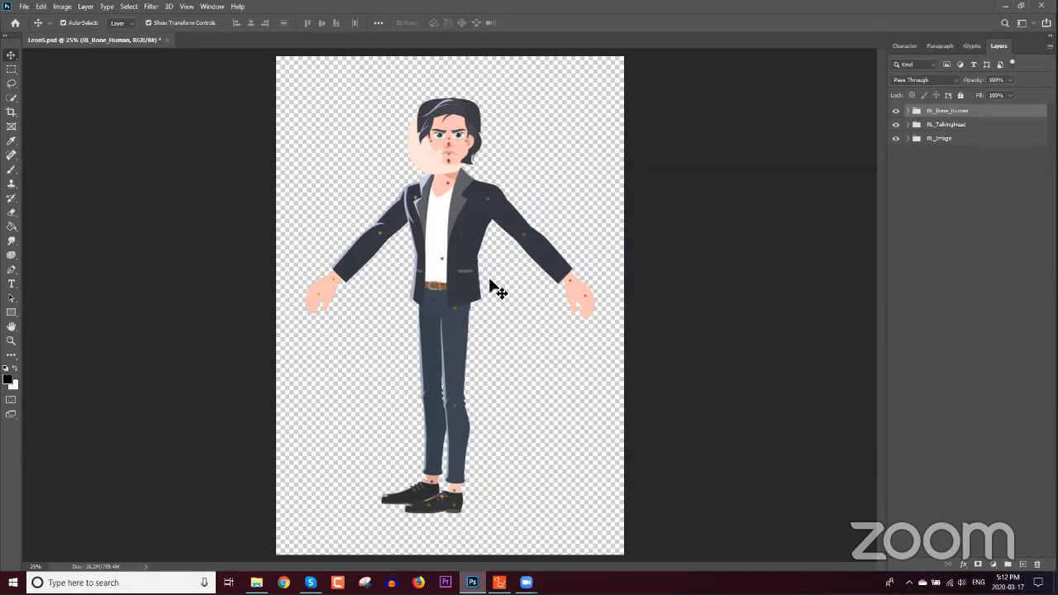
# Step: Hide the RL_Bone_Human group and select the RL_TalkingHead group
pyautogui.scroll(5, 515, 261)
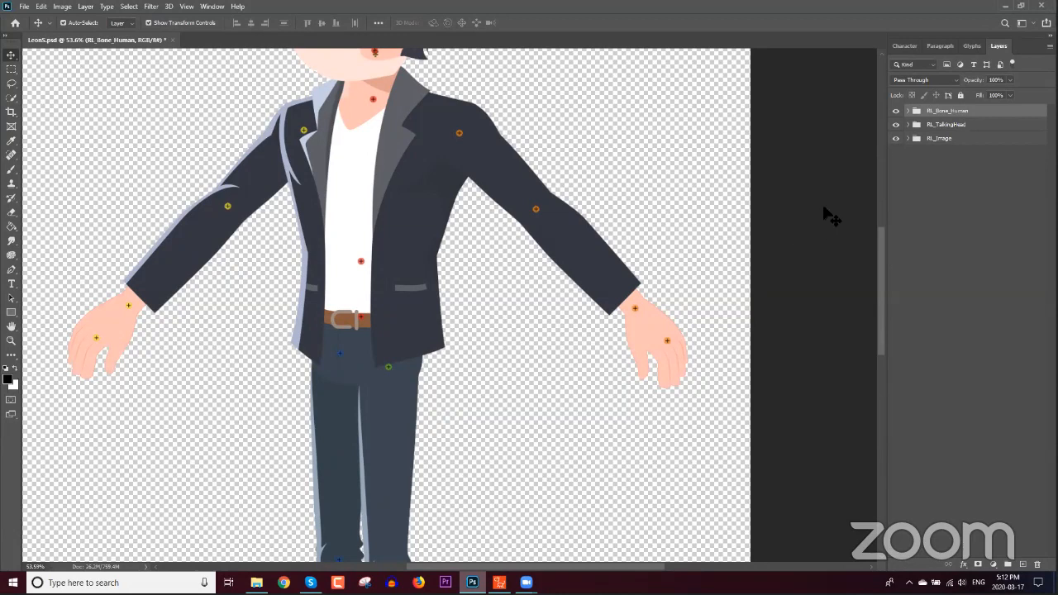
pyautogui.click(896, 111)
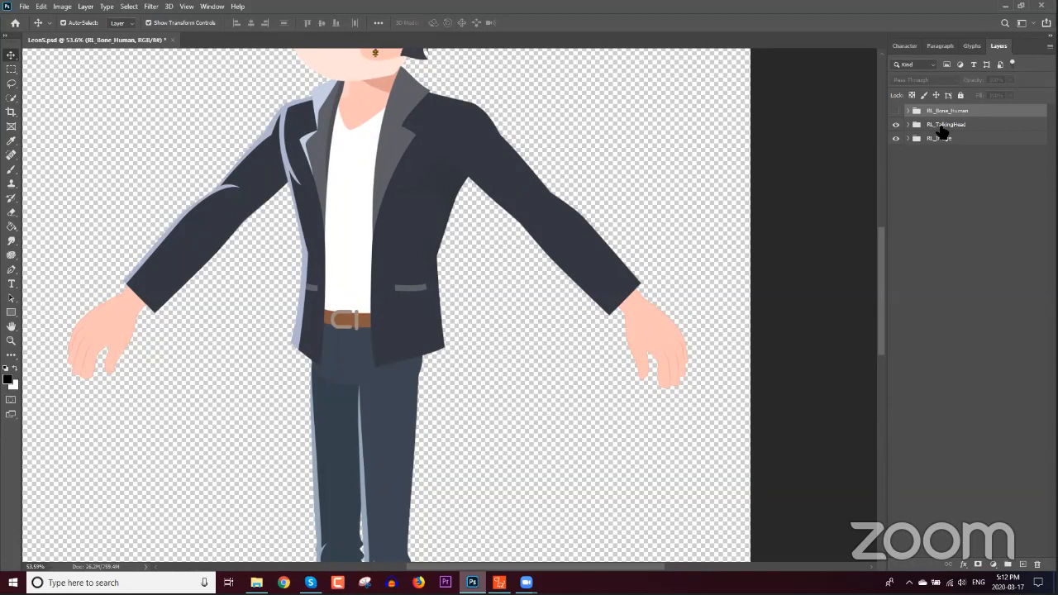
pyautogui.click(944, 128)
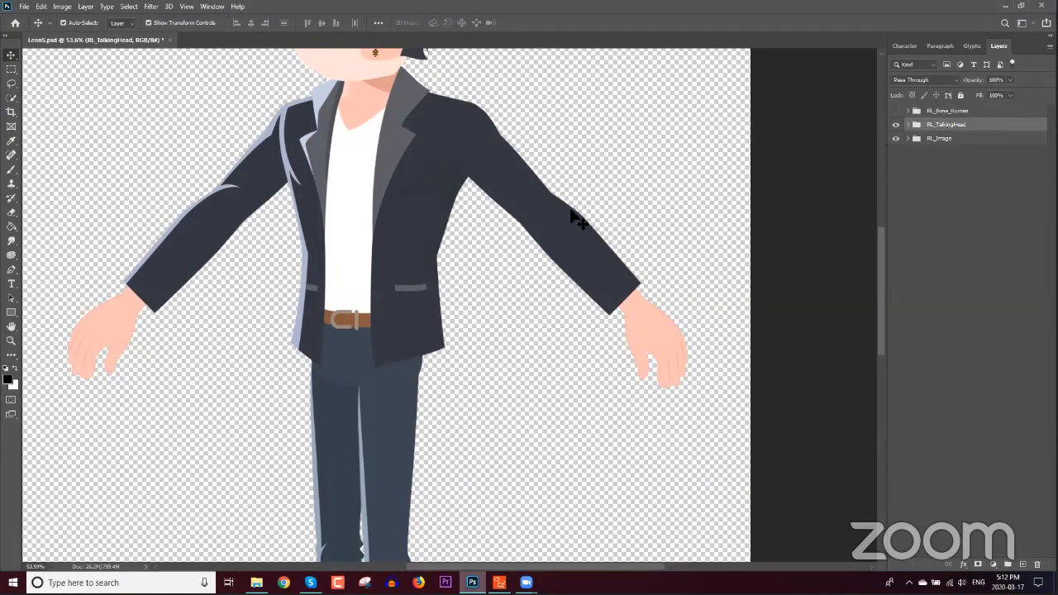
# Step: Expand the RL_TalkingHead group and hide the HeadBone group inside it
pyautogui.moveTo(484, 184); pyautogui.dragTo(545, 313)
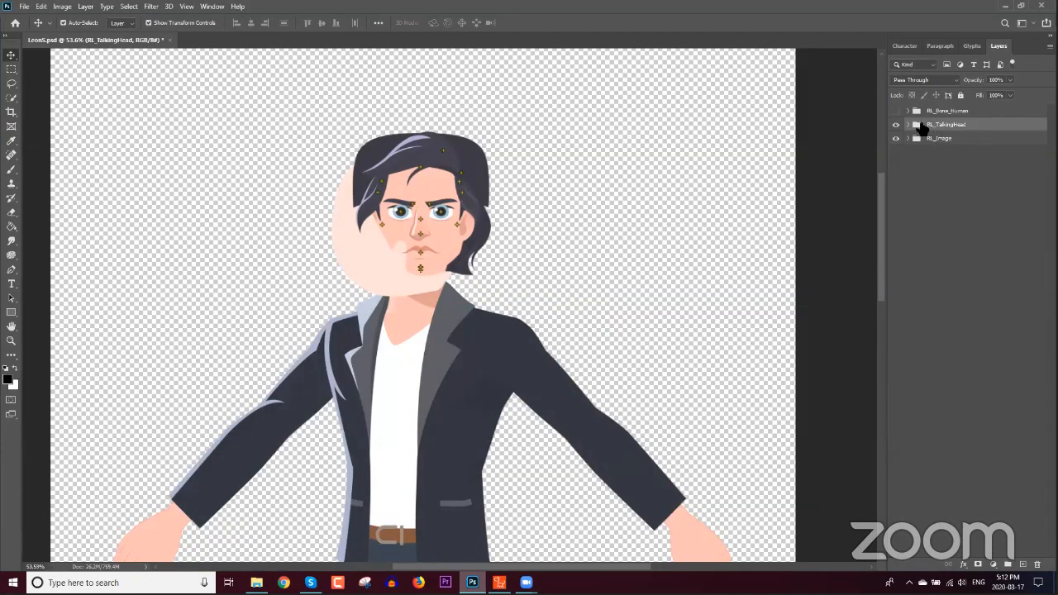
pyautogui.click(909, 124)
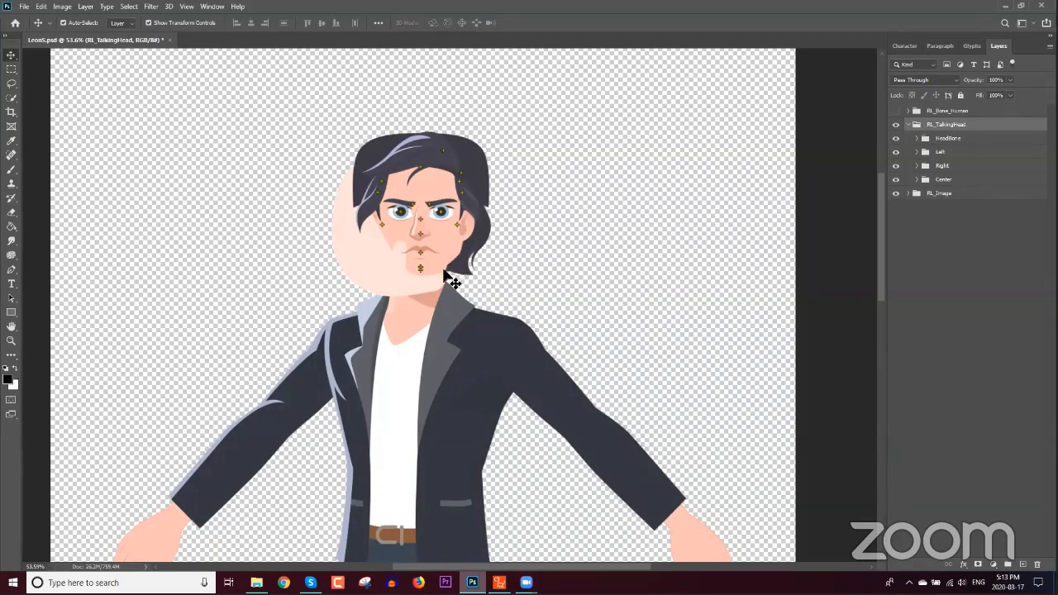
pyautogui.scroll(1, 490, 268)
pyautogui.scroll(1, 493, 269)
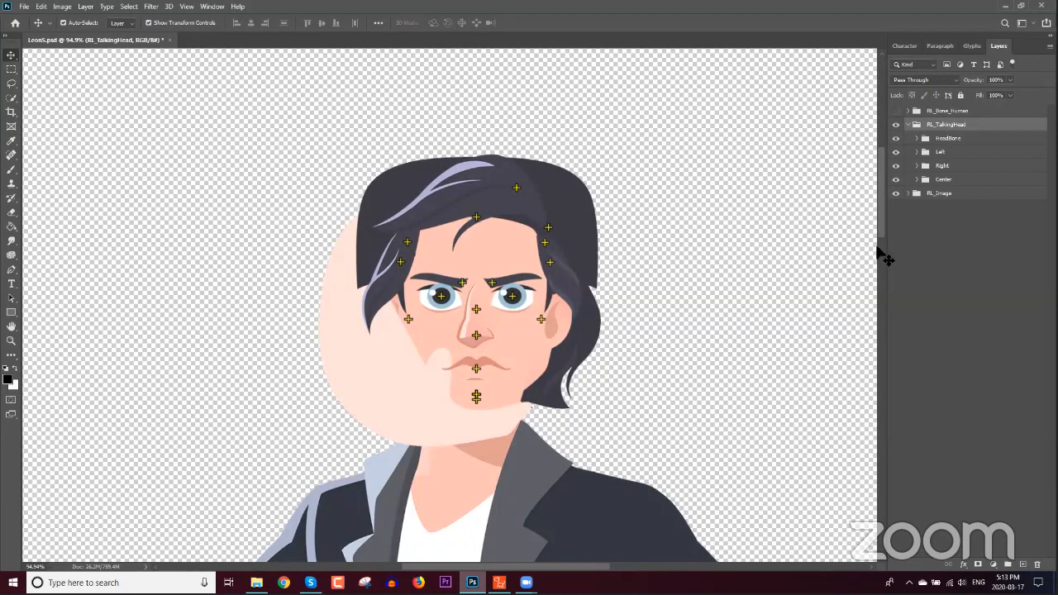
pyautogui.click(898, 139)
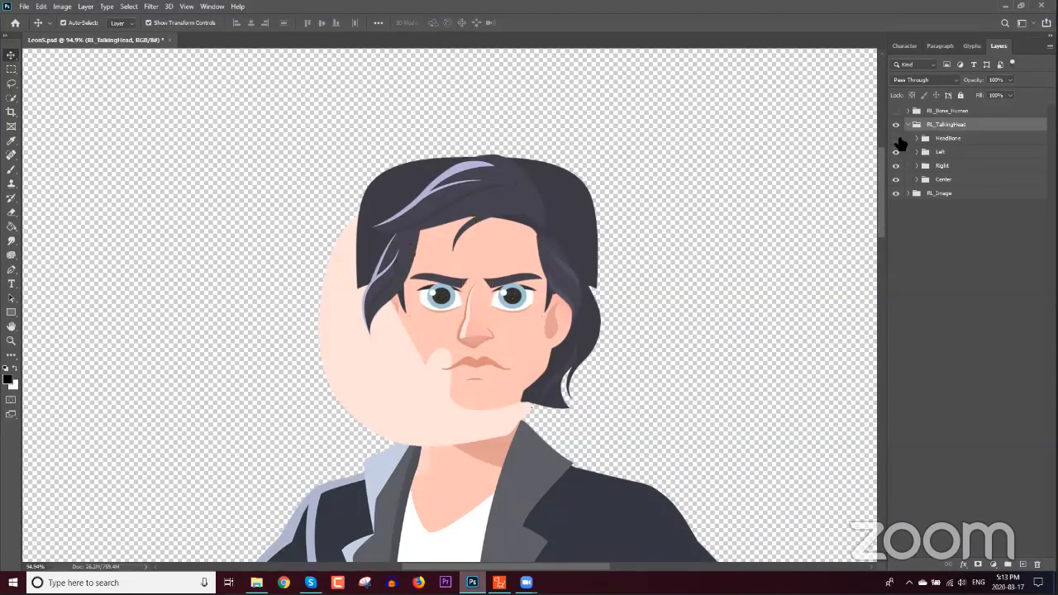
pyautogui.click(898, 139)
pyautogui.click(897, 139)
# Step: Examine the facial part folders inside the Left and Center groups of RL_TalkingHead, collapsing both groups again
pyautogui.click(916, 153)
pyautogui.click(918, 194)
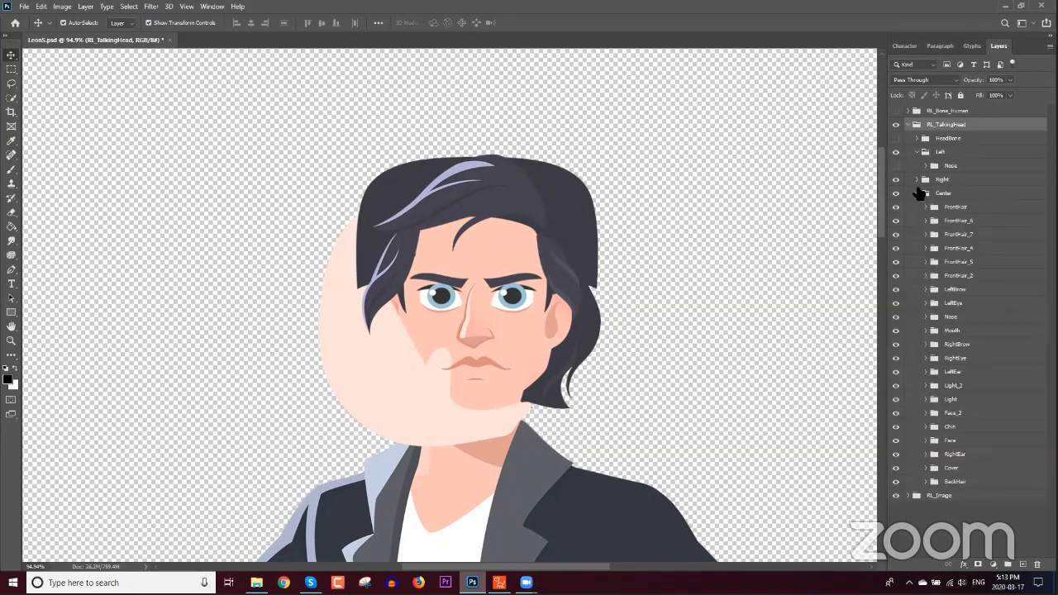
pyautogui.click(919, 154)
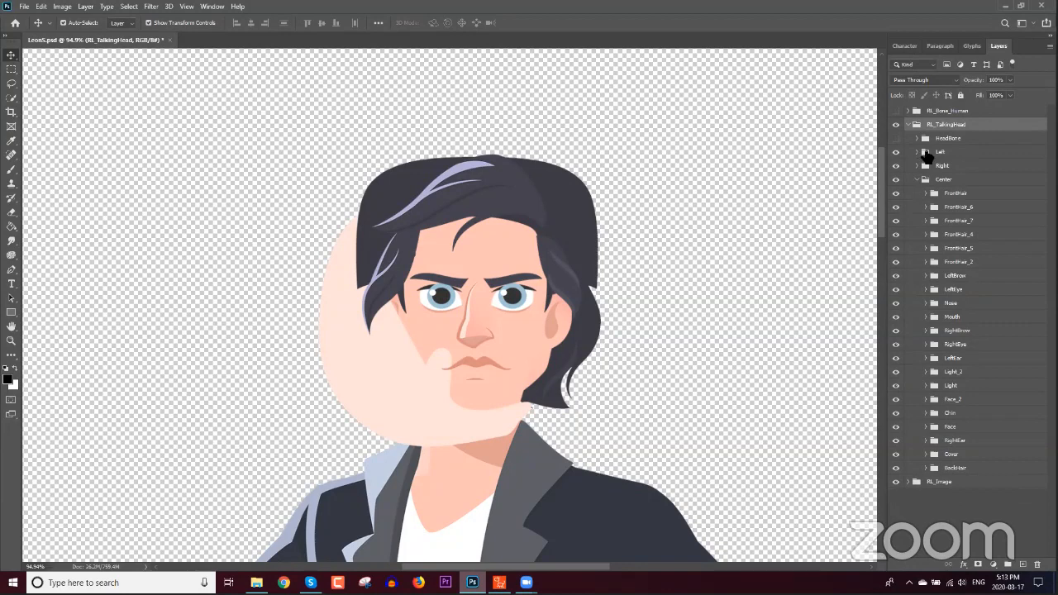
pyautogui.click(917, 180)
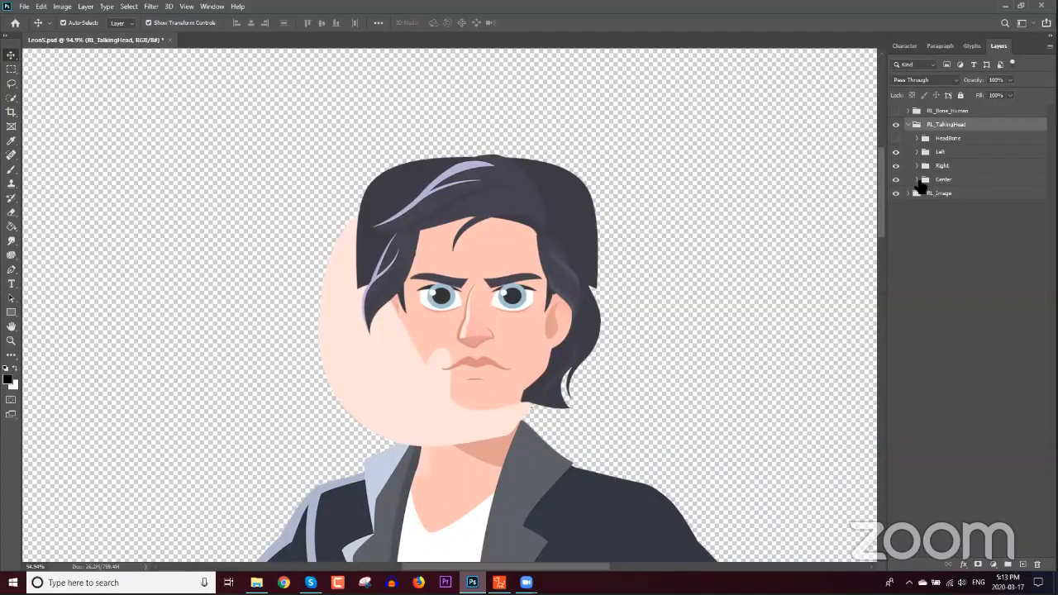
pyautogui.click(918, 180)
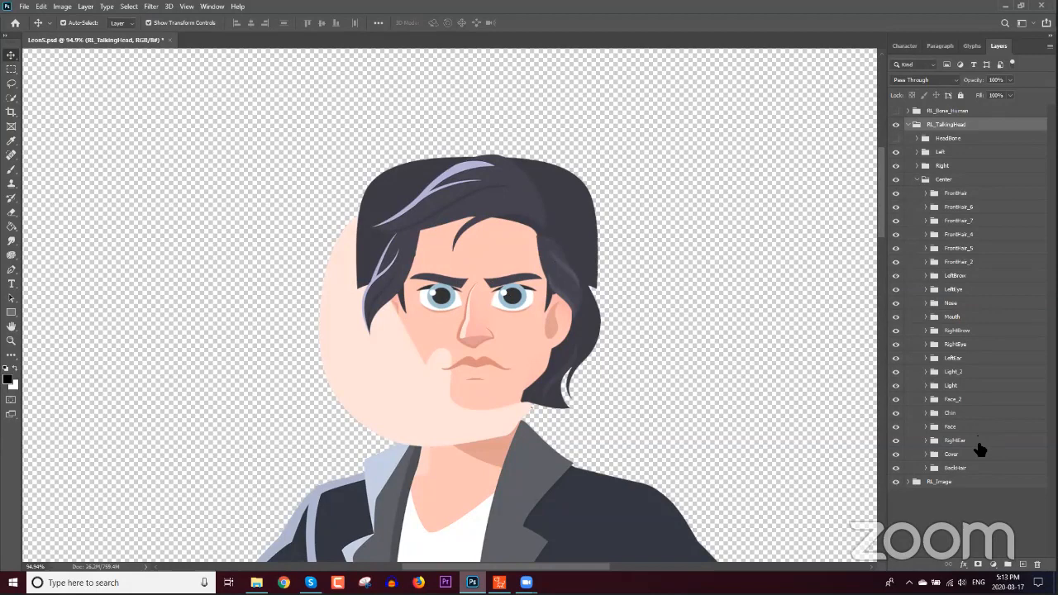
pyautogui.click(918, 179)
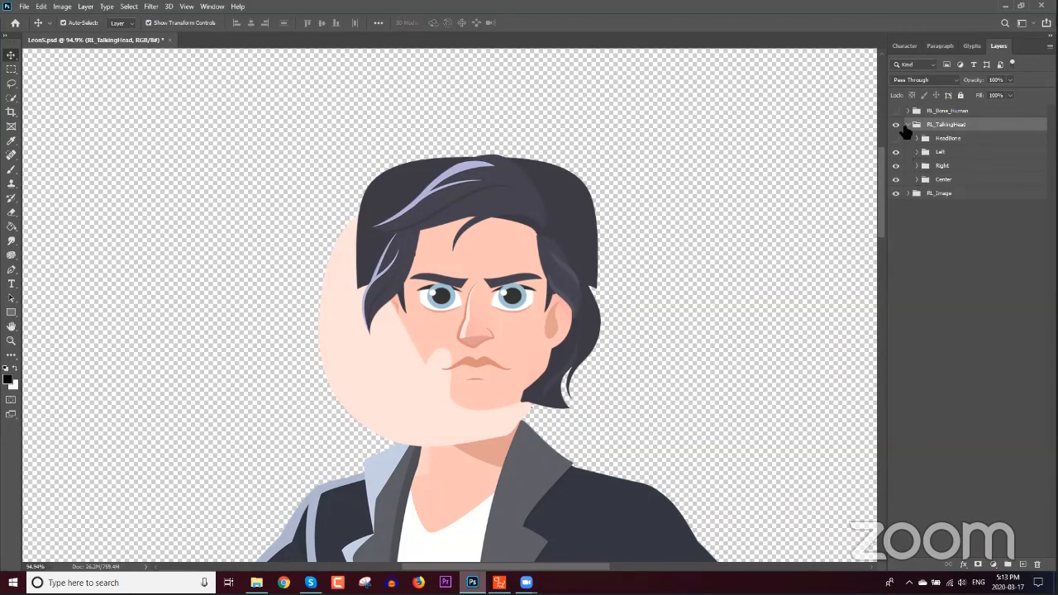
# Step: Hide and collapse the RL_TalkingHead group, and expand the RL_Image group
pyautogui.click(896, 124)
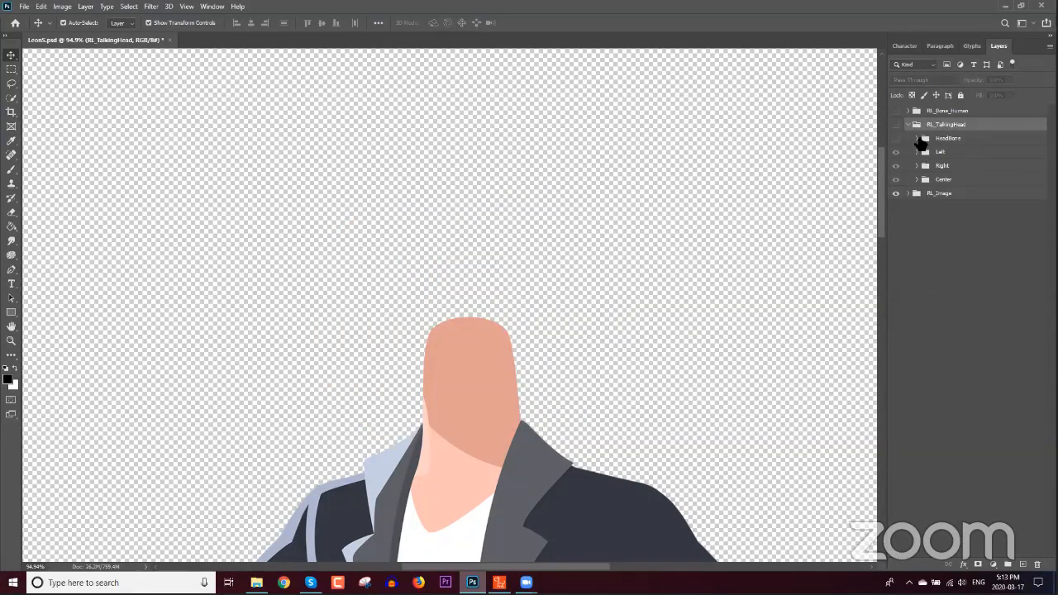
pyautogui.click(912, 126)
pyautogui.click(910, 141)
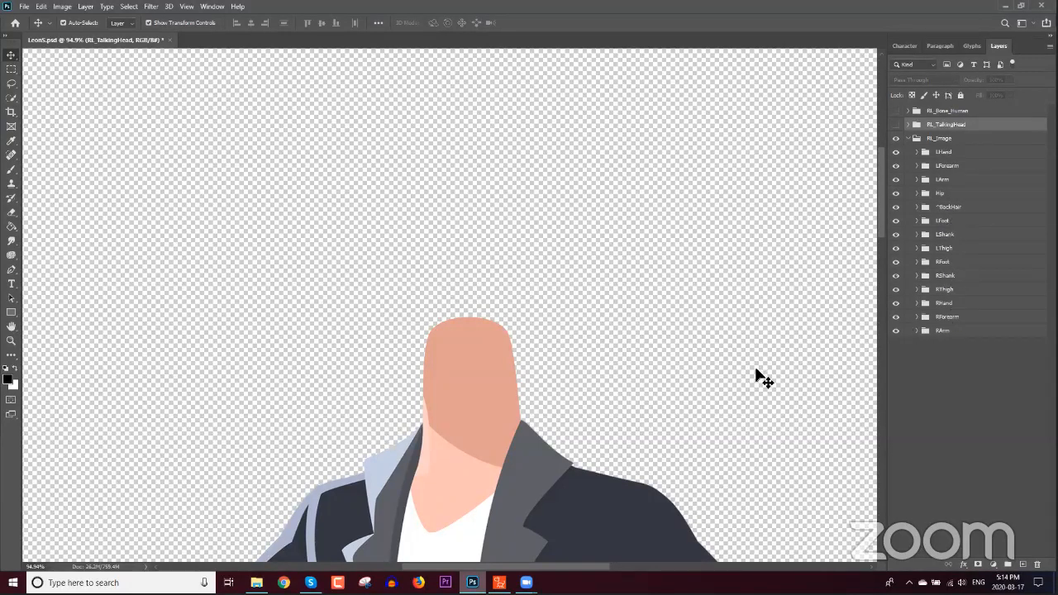
# Step: Hide all body part groups in RL_Image except LHand, LForearm and LArm to isolate the left arm
pyautogui.moveTo(652, 427); pyautogui.dragTo(671, 142)
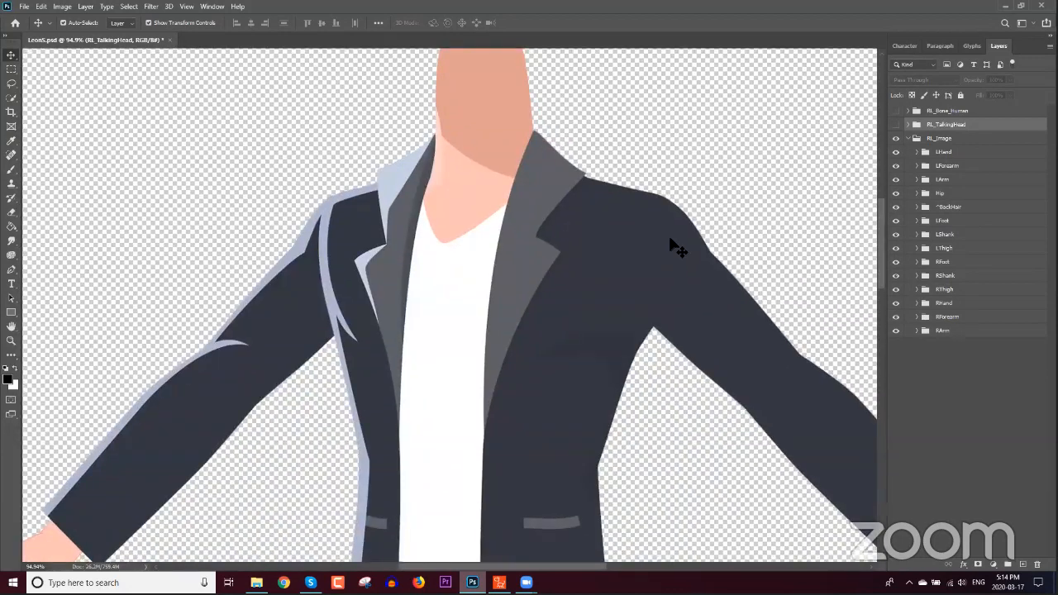
pyautogui.scroll(-4, 671, 256)
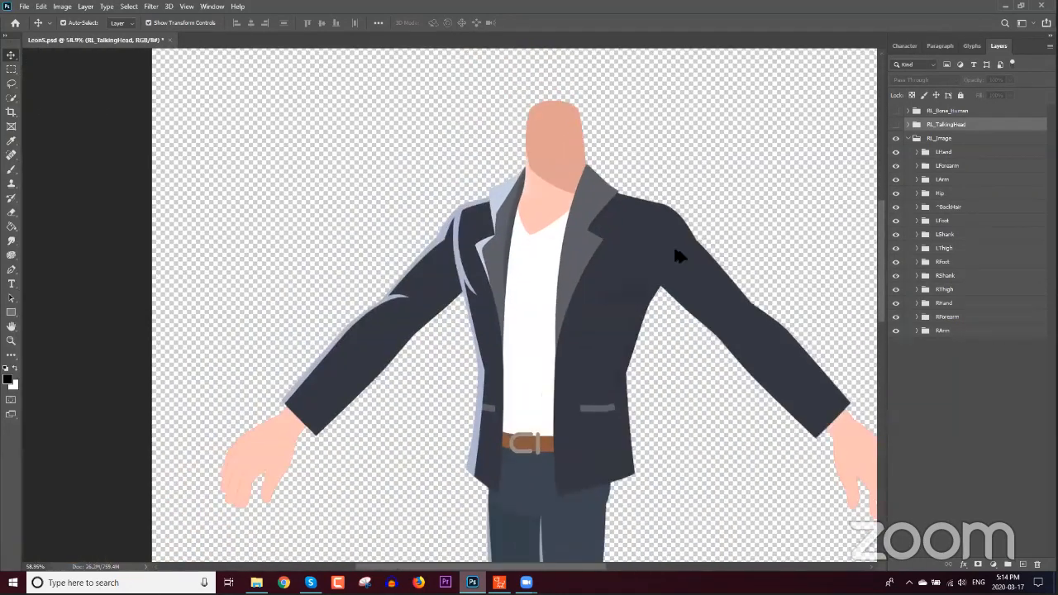
pyautogui.moveTo(734, 332); pyautogui.dragTo(579, 306)
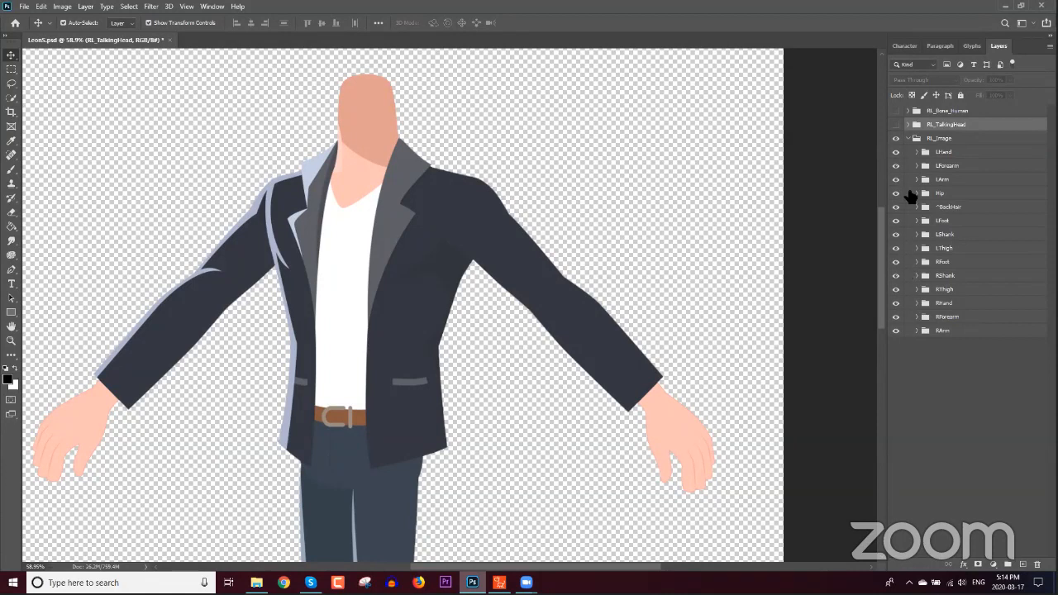
pyautogui.moveTo(898, 143); pyautogui.dragTo(896, 331)
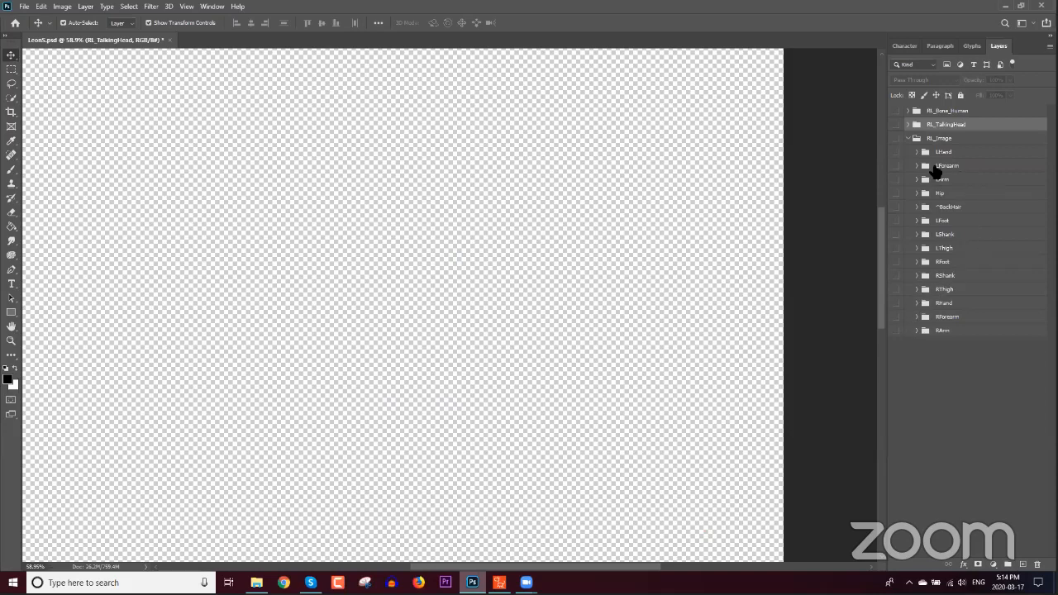
pyautogui.click(898, 168)
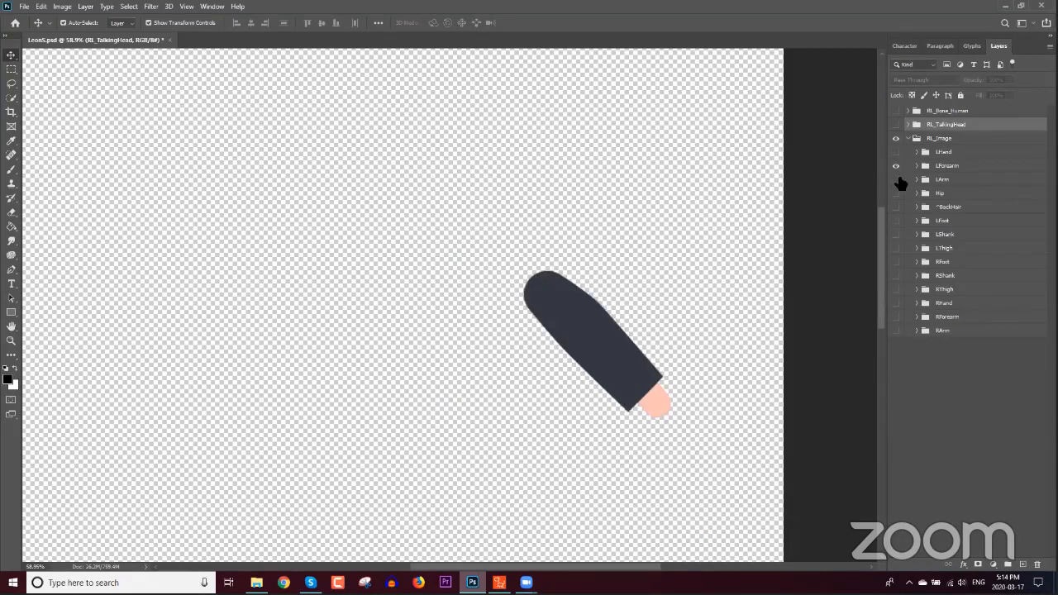
pyautogui.click(899, 181)
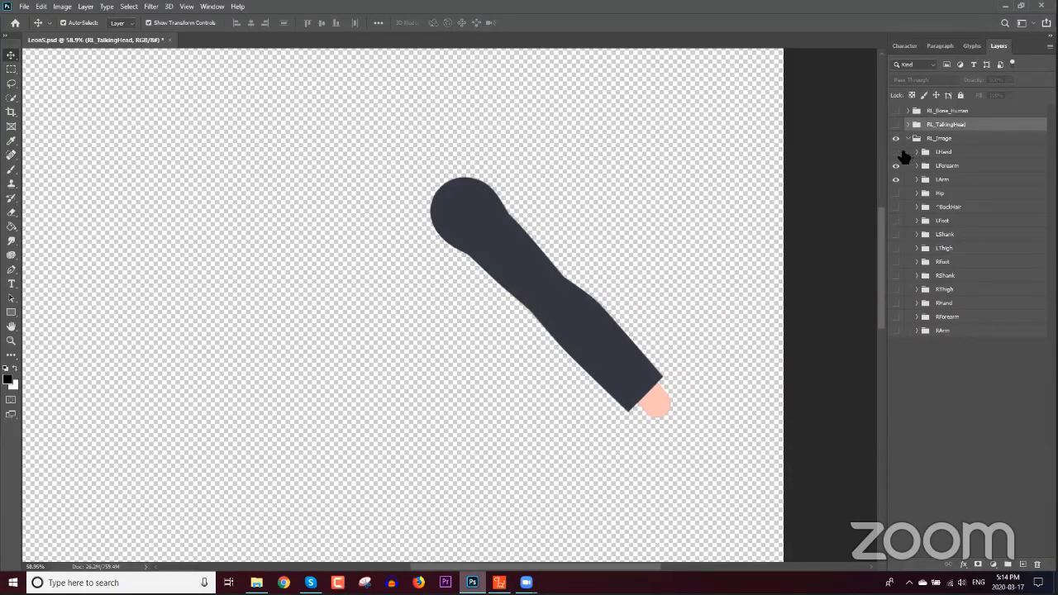
pyautogui.click(897, 152)
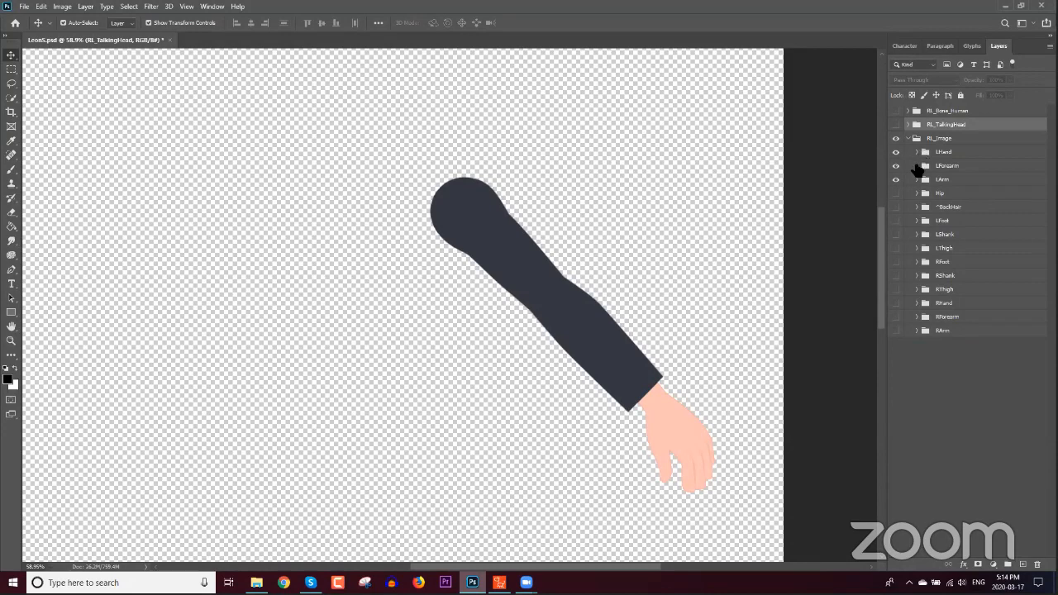
# Step: Inspect Layer 70 in the LForearm group by toggling its visibility, leaving it shown and the group collapsed
pyautogui.click(917, 166)
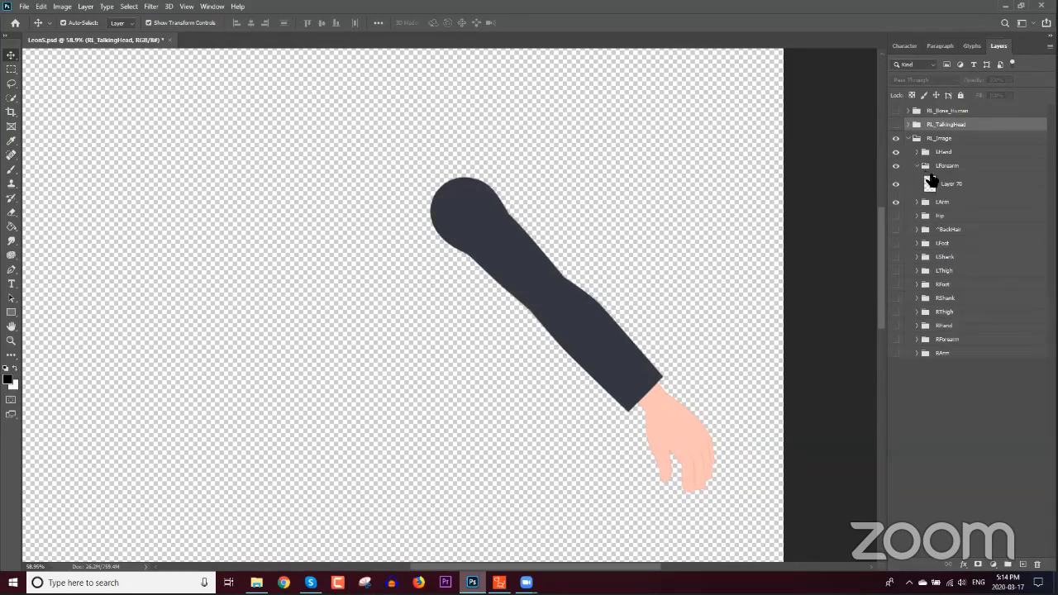
pyautogui.click(949, 189)
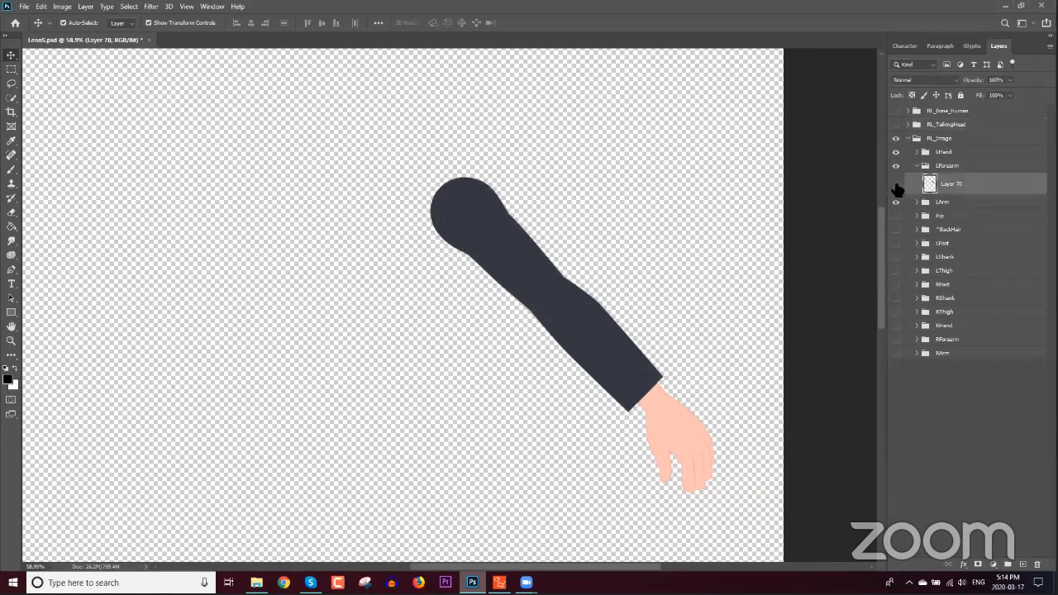
pyautogui.click(897, 185)
pyautogui.click(897, 184)
pyautogui.click(918, 166)
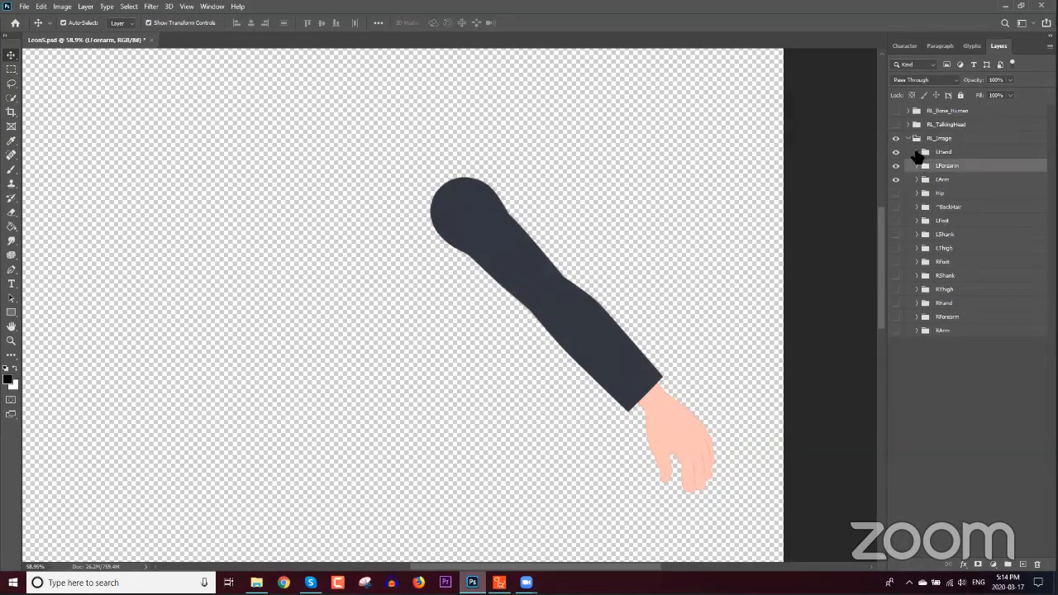
# Step: Expand the LHand group and preview the hand sprites on Layer 101 and Layer 100 in place of Layer 102
pyautogui.click(916, 153)
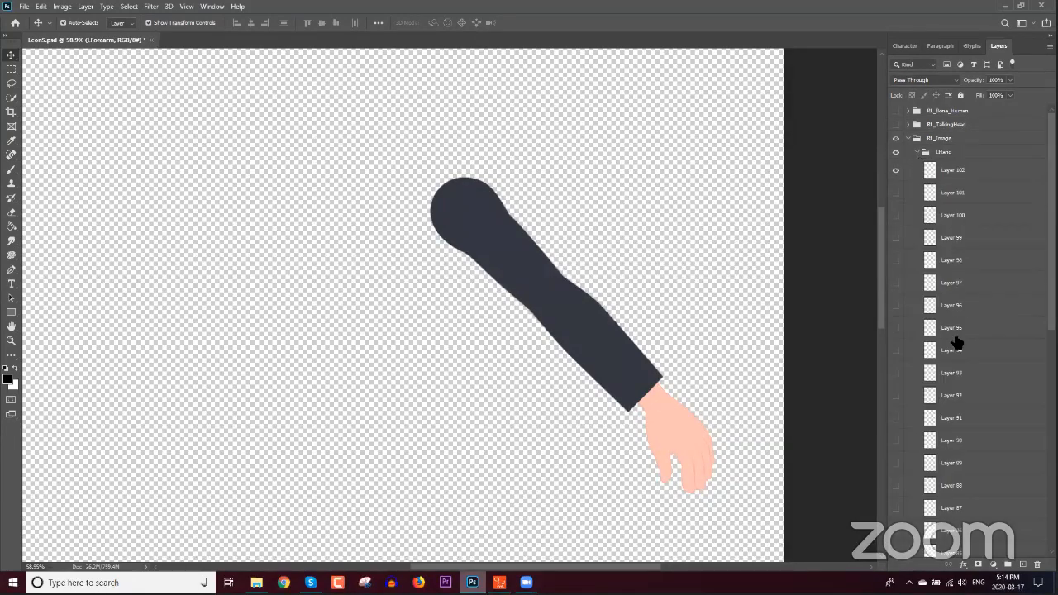
pyautogui.click(896, 170)
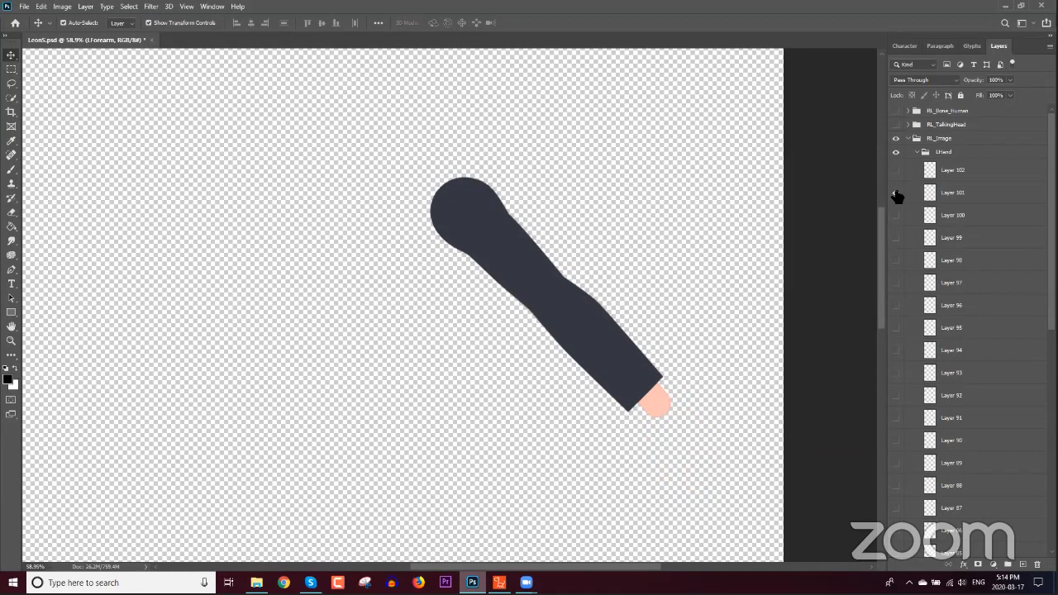
pyautogui.click(896, 193)
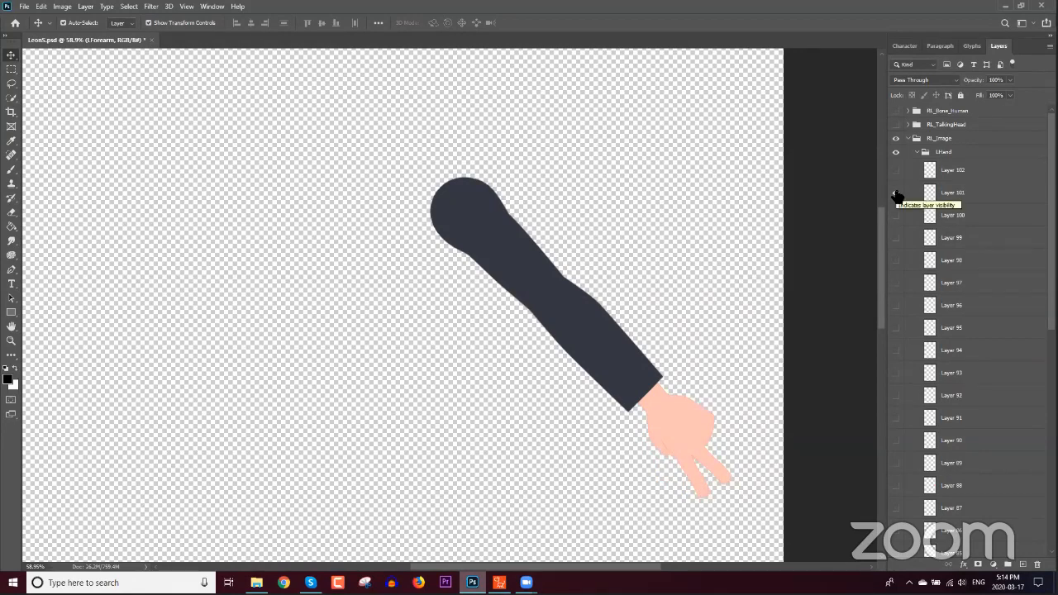
pyautogui.click(896, 192)
pyautogui.click(896, 217)
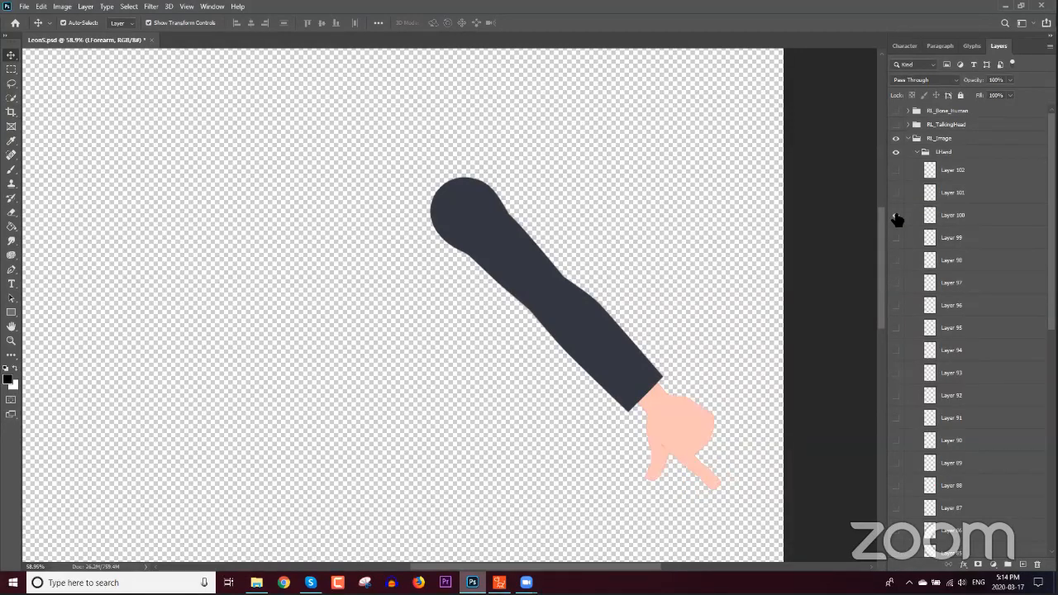
# Step: Preview the hand sprites on Layers 99, 98, 97 and 96 one at a time, and show Layer 102 again
pyautogui.click(895, 216)
pyautogui.click(896, 238)
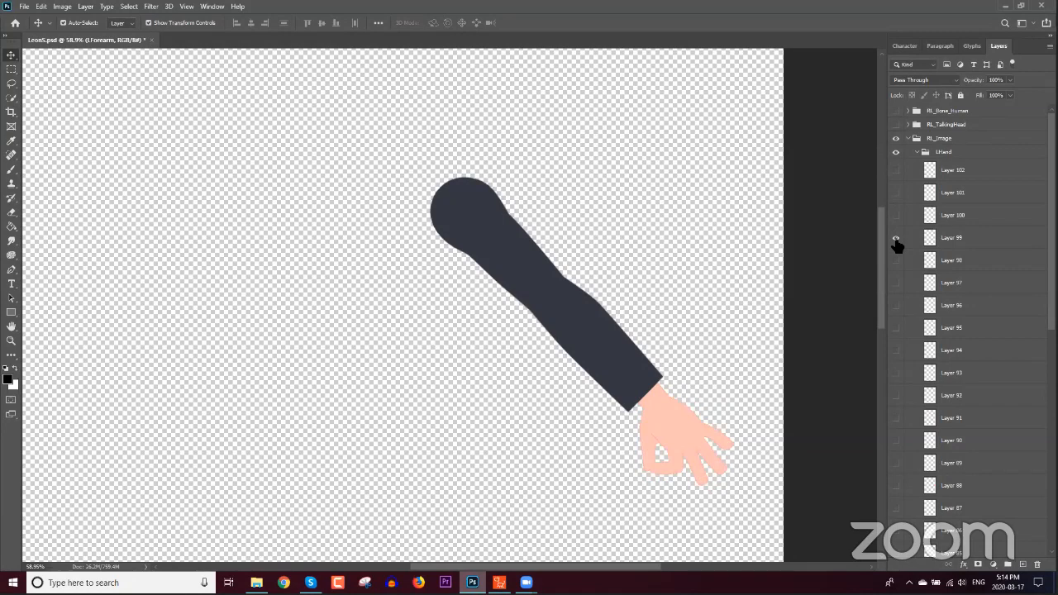
pyautogui.click(896, 238)
pyautogui.click(896, 260)
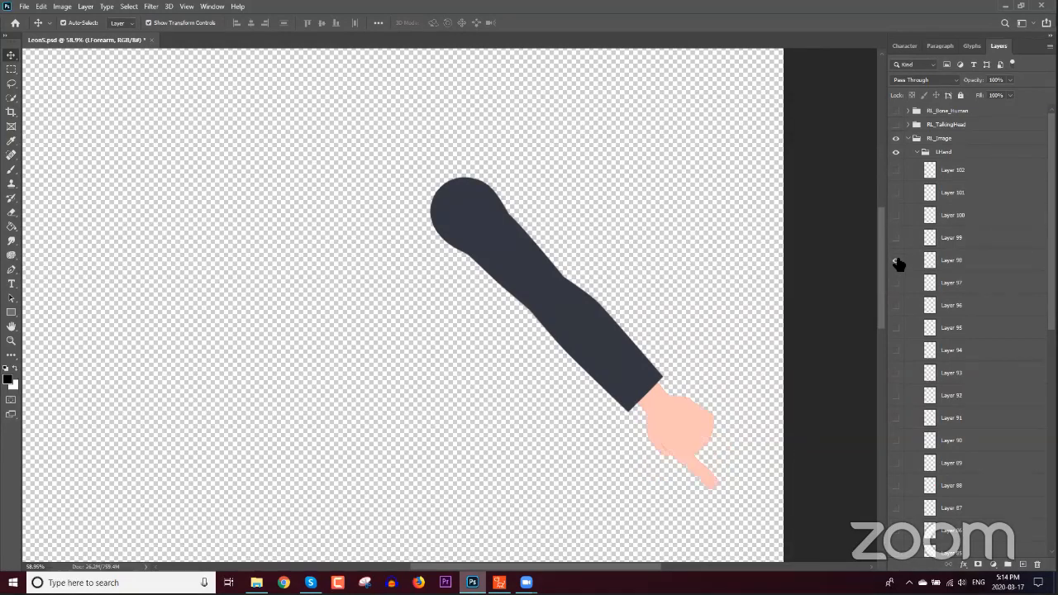
pyautogui.click(896, 260)
pyautogui.click(896, 283)
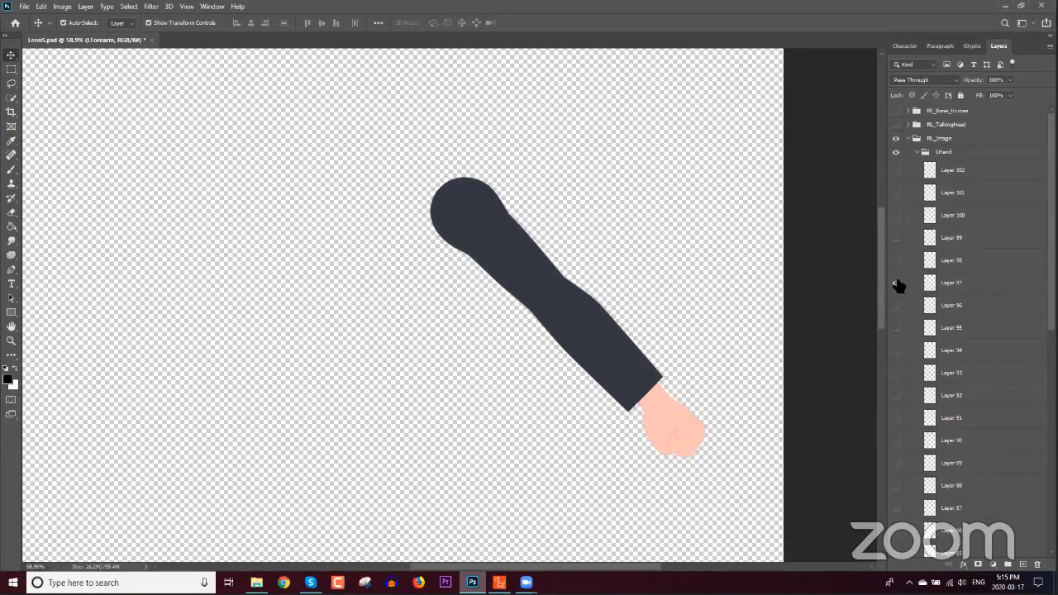
pyautogui.click(896, 282)
pyautogui.click(896, 305)
pyautogui.click(896, 305)
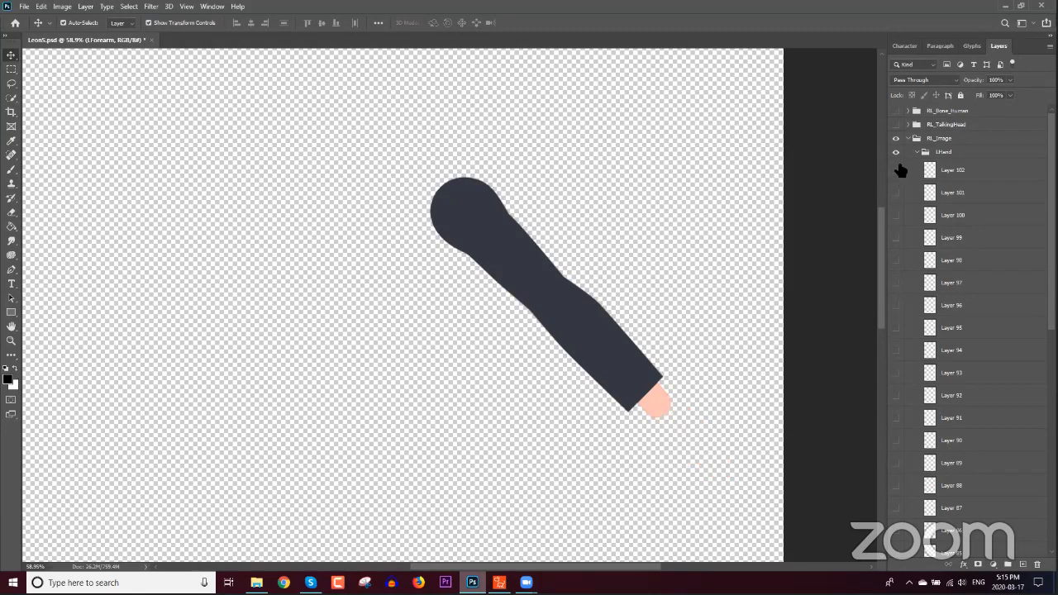
pyautogui.click(896, 171)
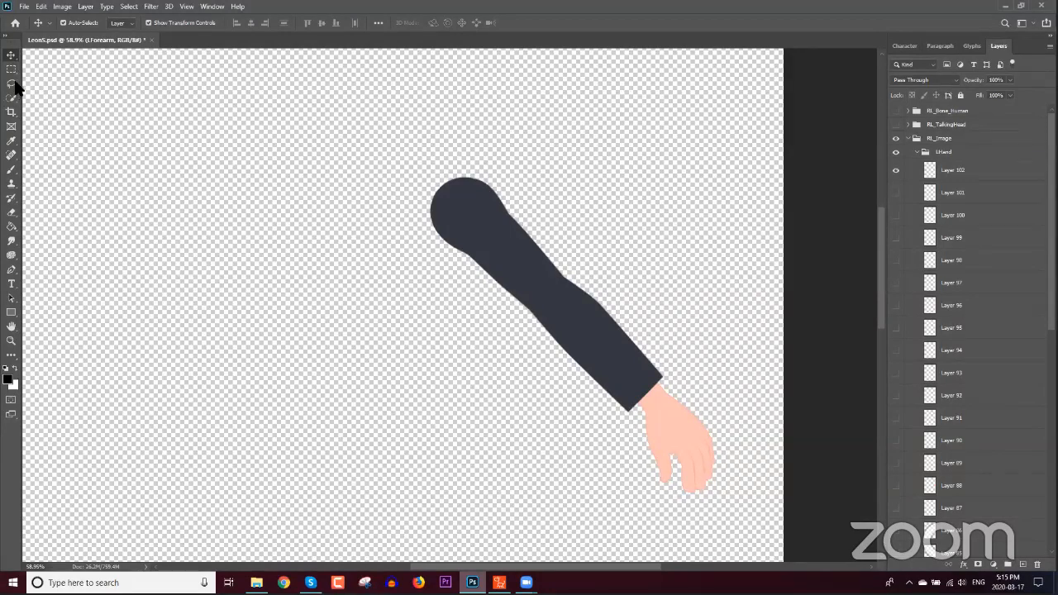
# Step: Copy the visible upper arm, forearm and hand layers into a new 878 x 973 pixel document with a transparent background
pyautogui.moveTo(364, 141); pyautogui.dragTo(754, 514)
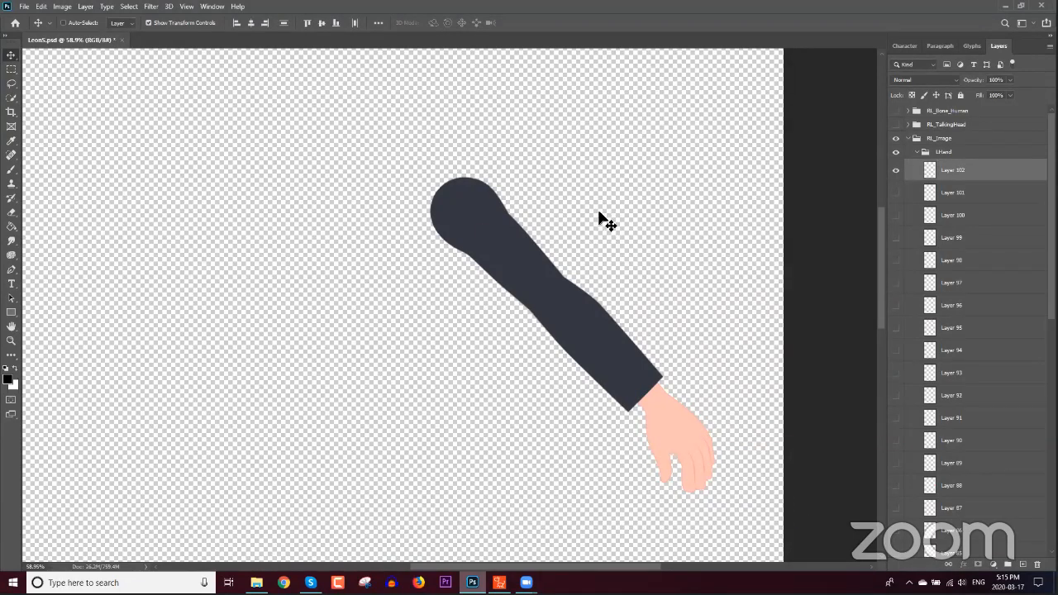
pyautogui.click(25, 8)
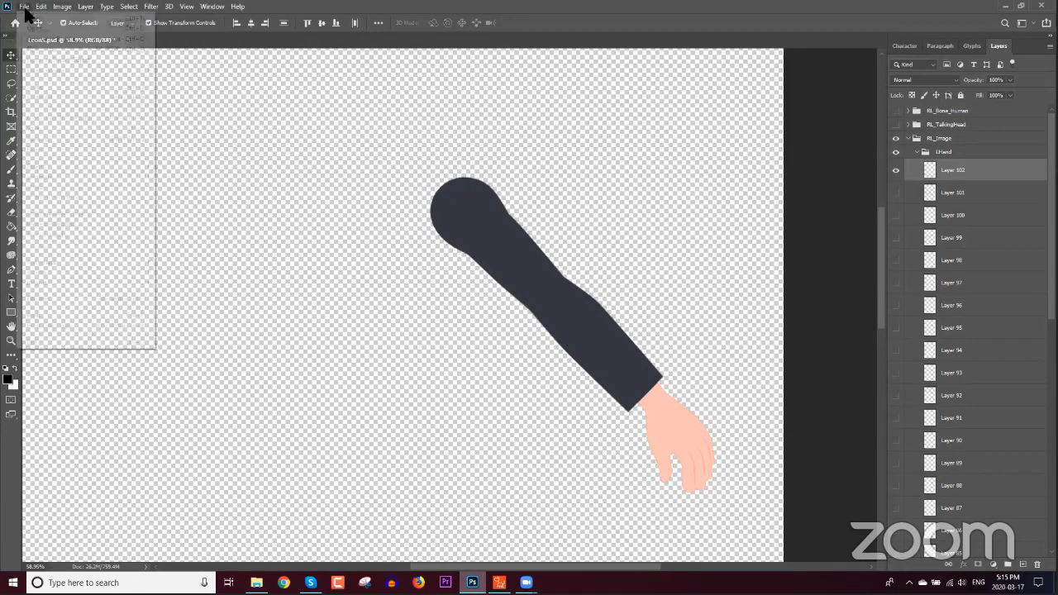
pyautogui.click(45, 20)
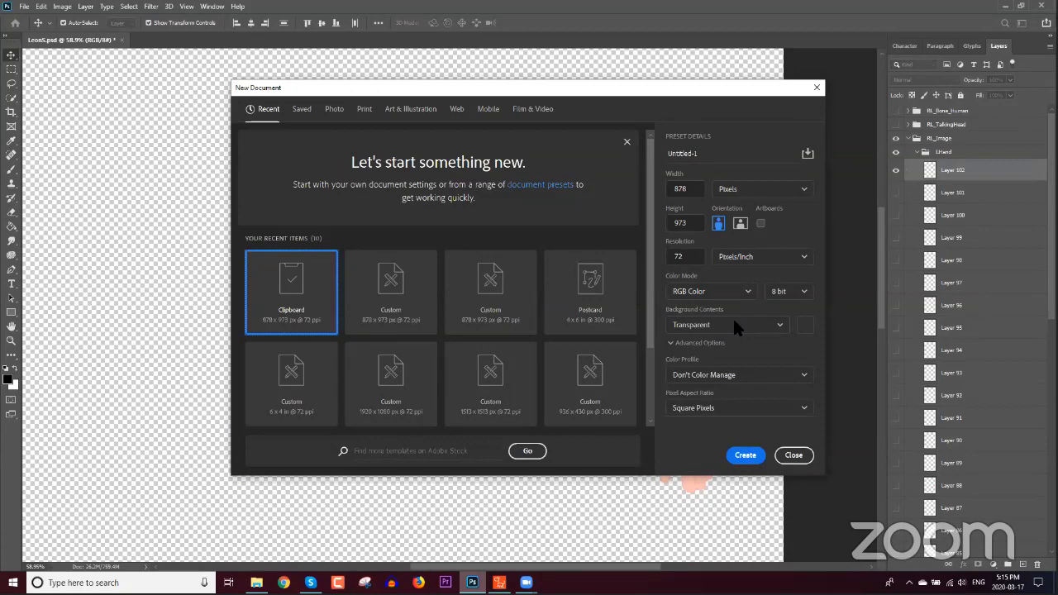
pyautogui.click(748, 454)
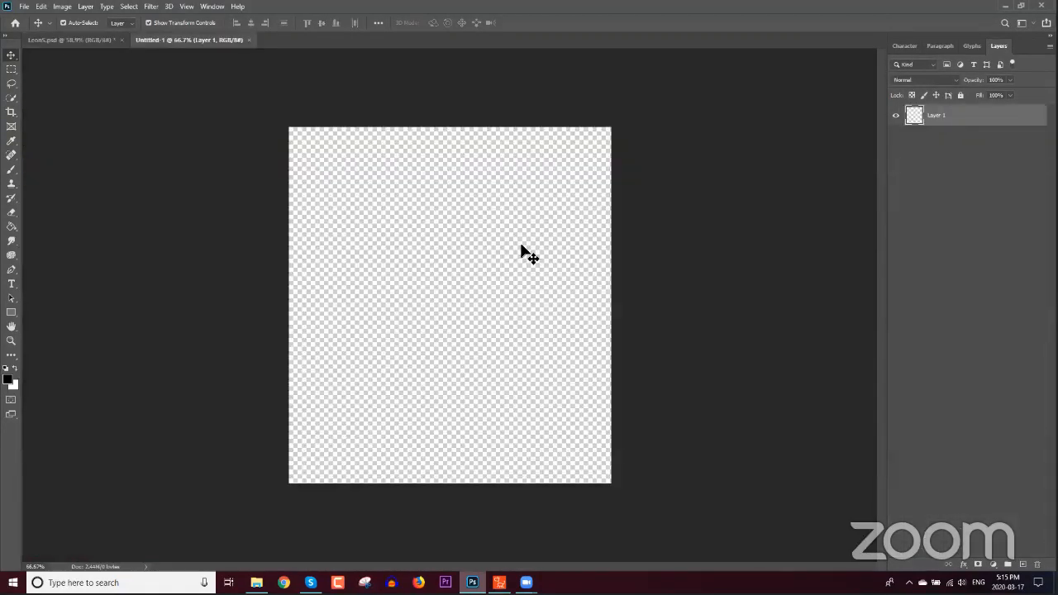
pyautogui.hotkey('ctrl', 'v')
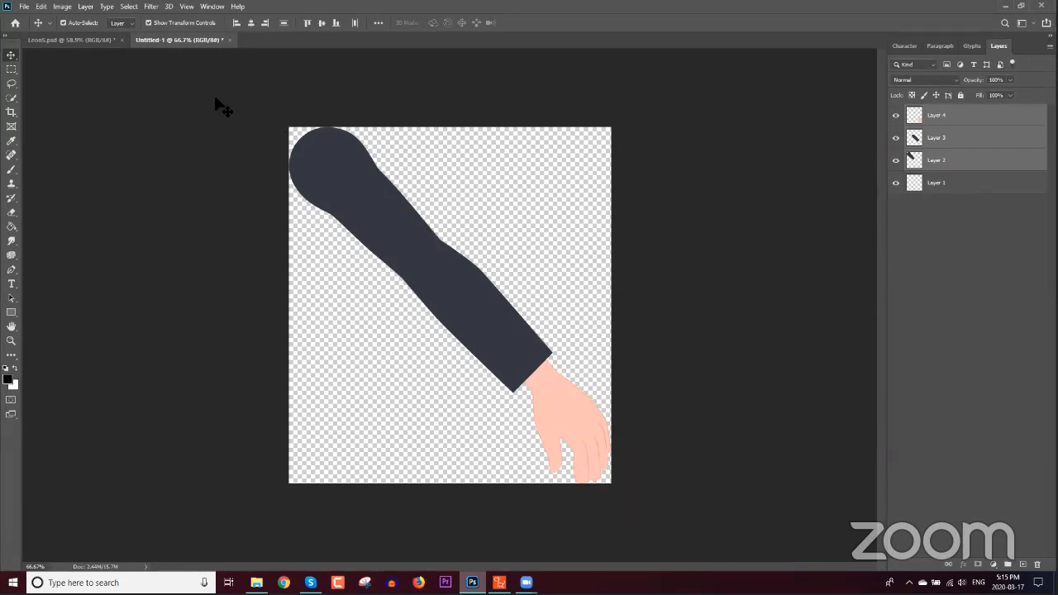
# Step: Close the original Leon PSD document without saving its changes
pyautogui.click(87, 40)
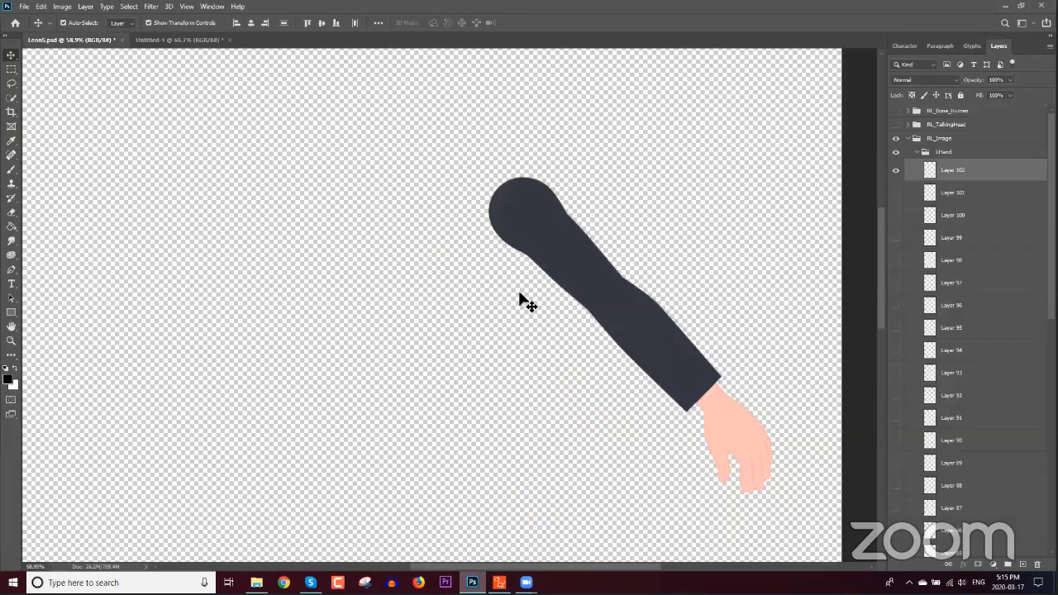
pyautogui.click(116, 40)
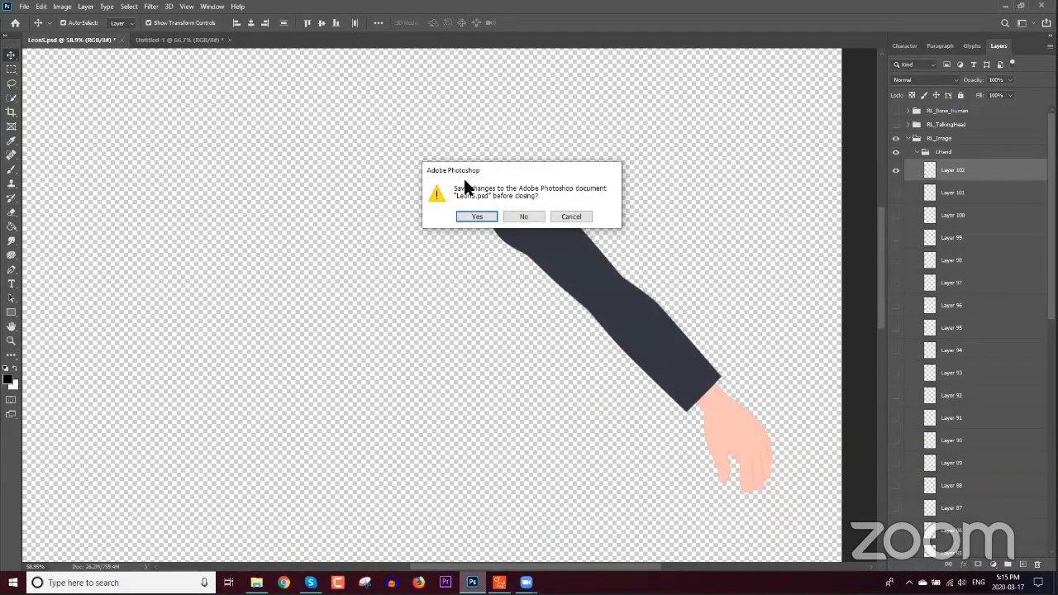
pyautogui.click(523, 216)
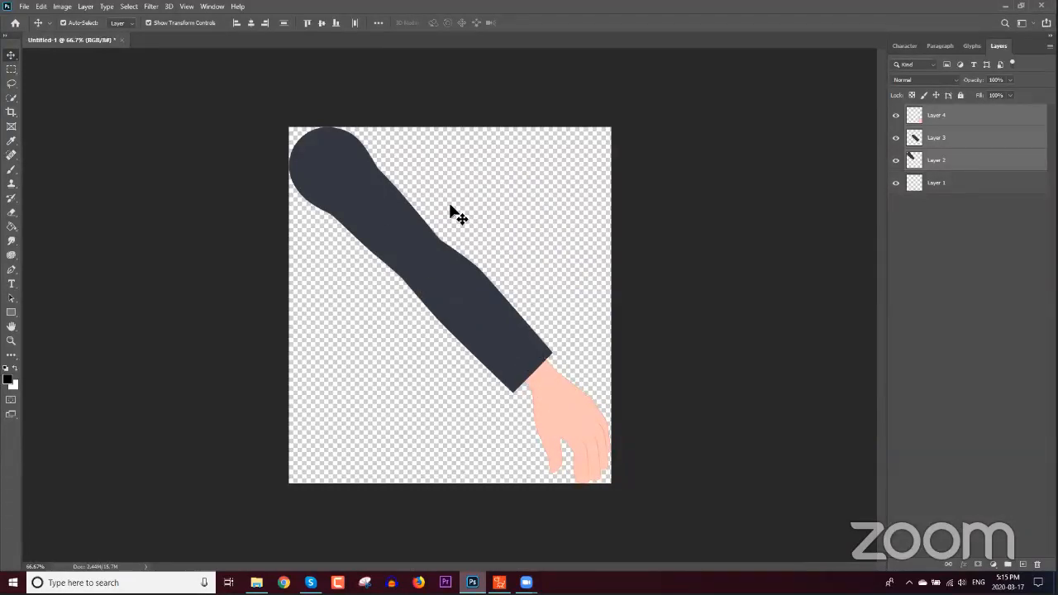
# Step: Save the arm document to the Desktop as a PNG named Disembodied_Arm, using the large file size option
pyautogui.click(24, 7)
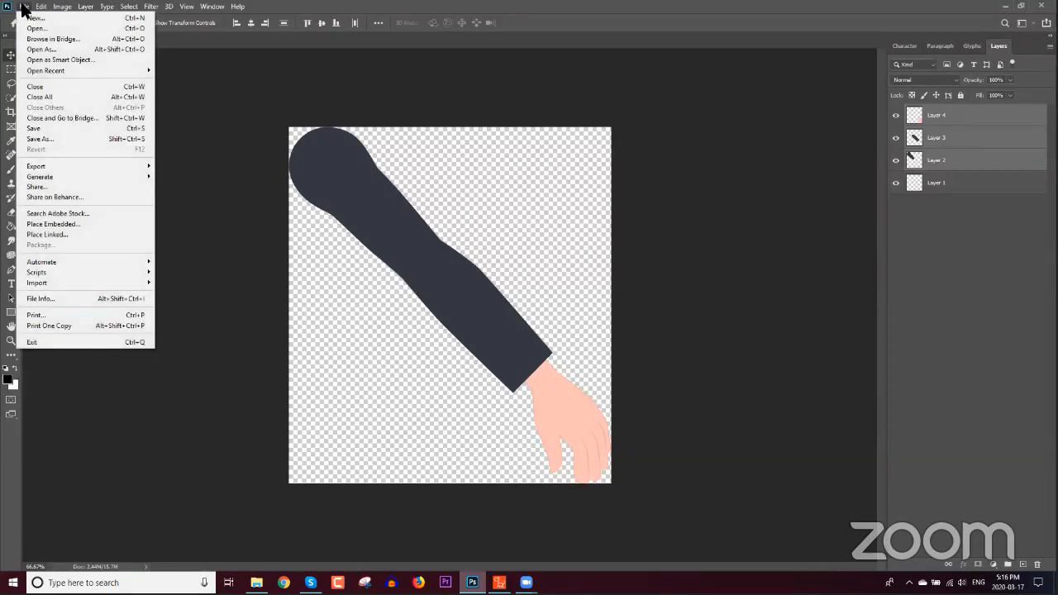
pyautogui.click(61, 138)
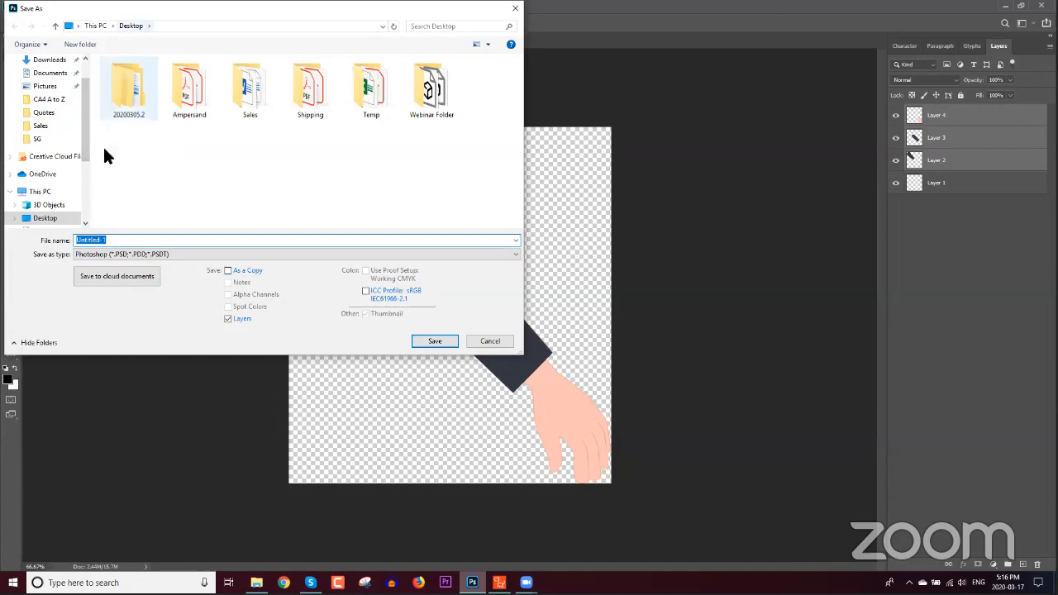
pyautogui.click(150, 252)
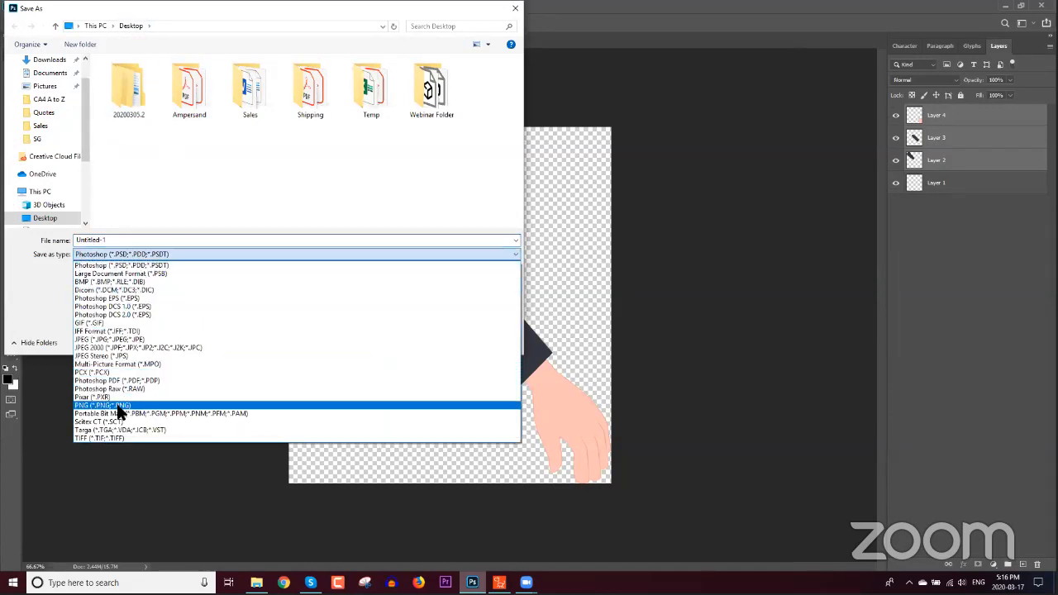
pyautogui.click(118, 405)
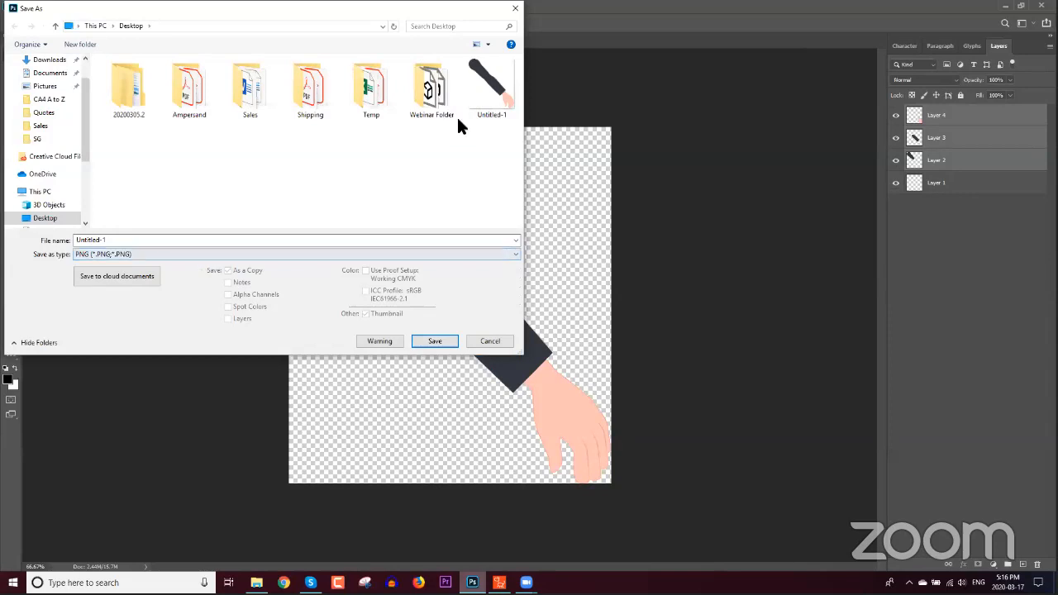
pyautogui.doubleClick(178, 242)
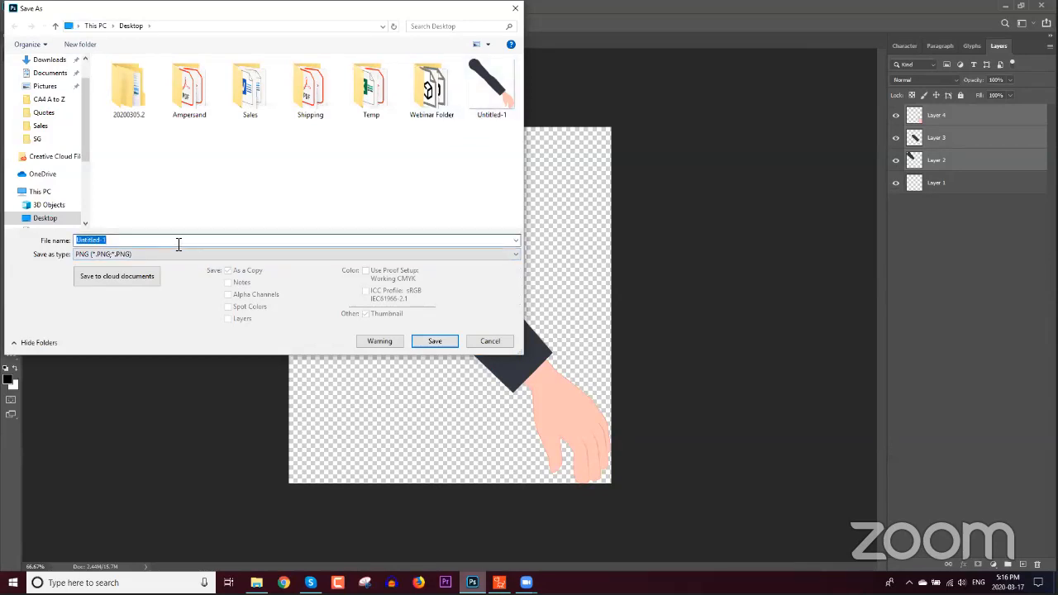
pyautogui.write('Di')
pyautogui.write('sembodied_Arm')
pyautogui.click(437, 341)
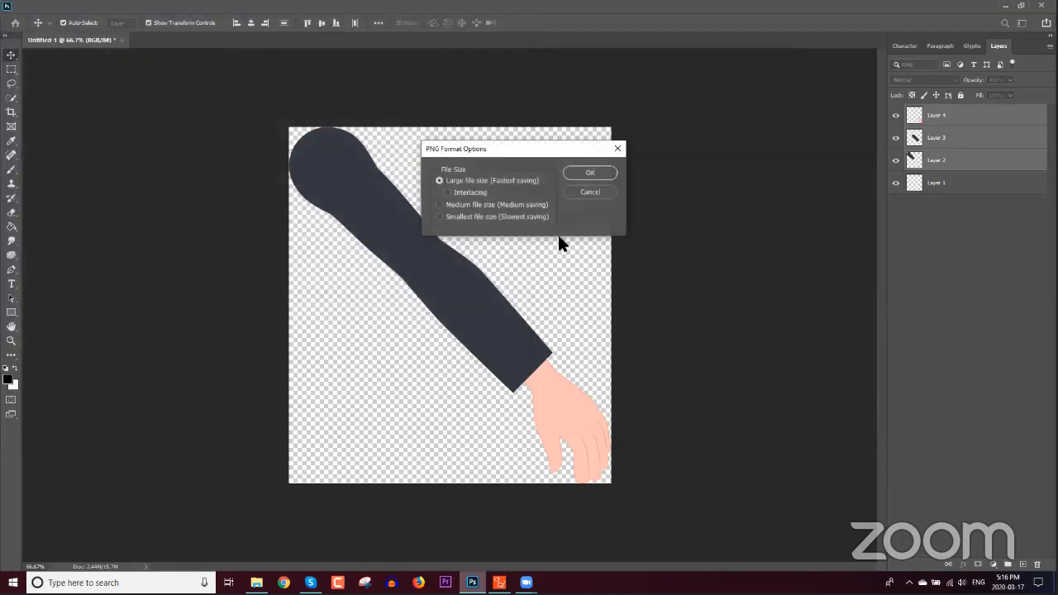
pyautogui.click(604, 167)
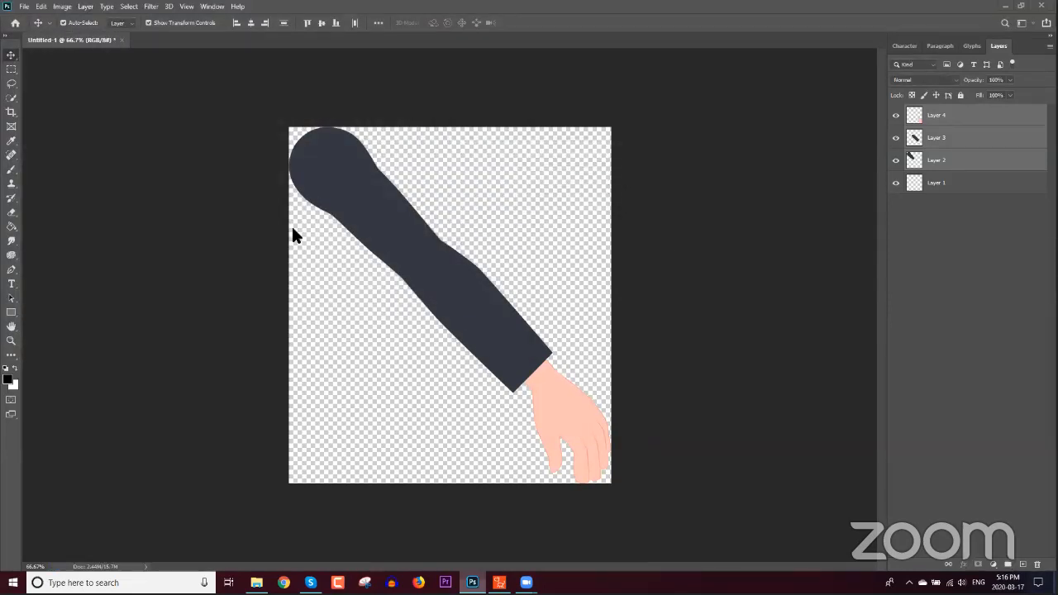
# Step: Move the Disembodied_Arm file to an open area of the desktop, and switch to Cartoon Animator to return from Composer to Stage mode
pyautogui.press('super+d')
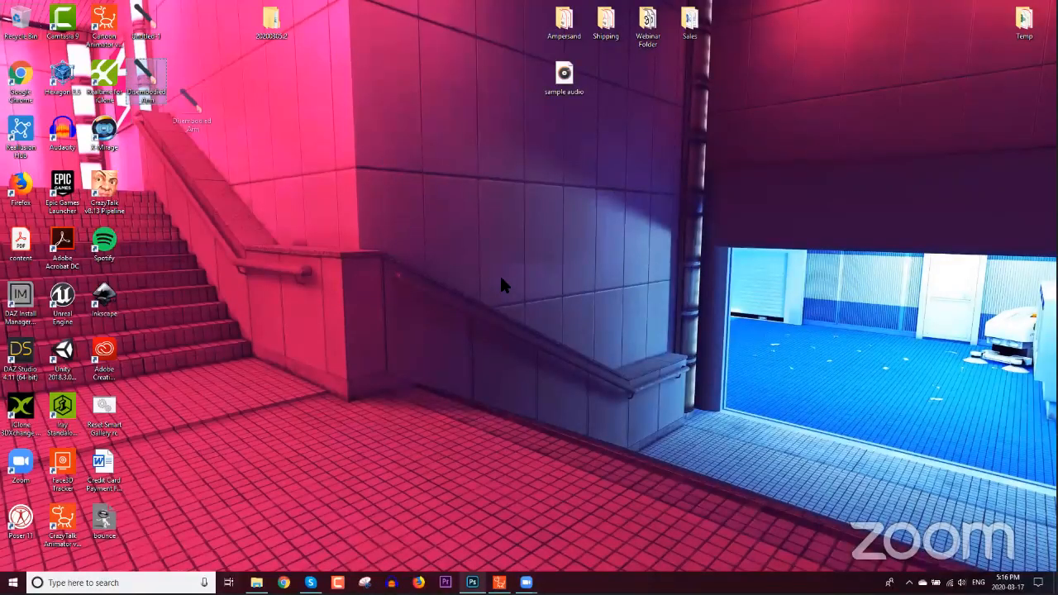
pyautogui.moveTo(504, 286); pyautogui.dragTo(504, 287)
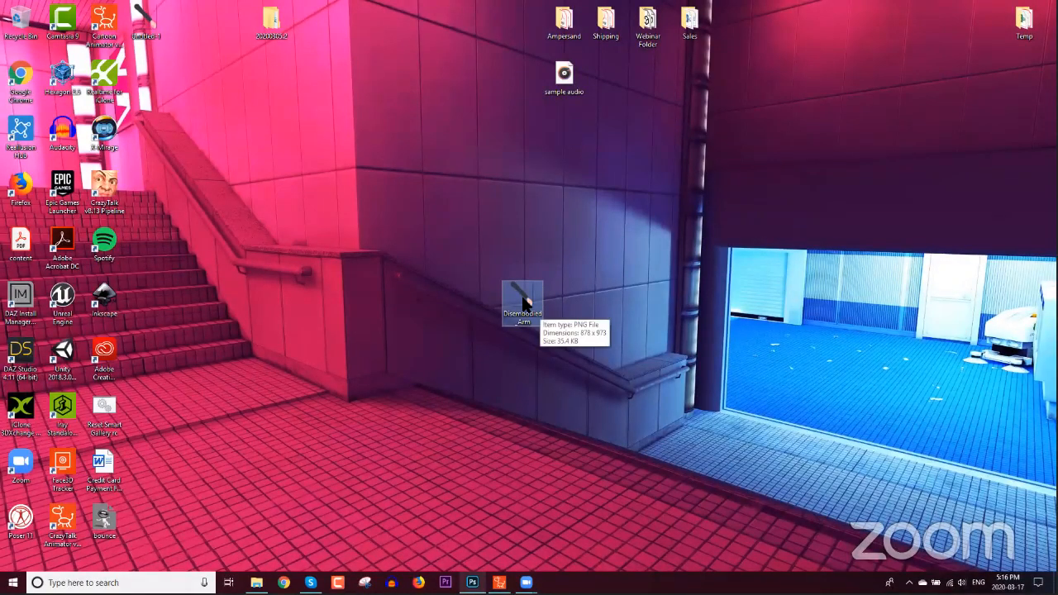
pyautogui.click(500, 582)
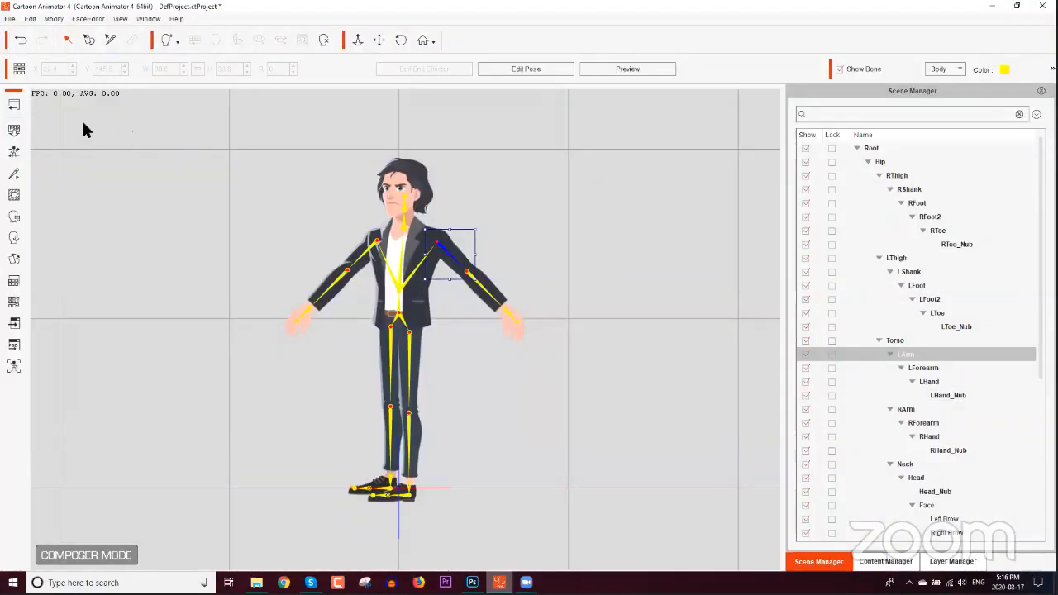
pyautogui.click(13, 108)
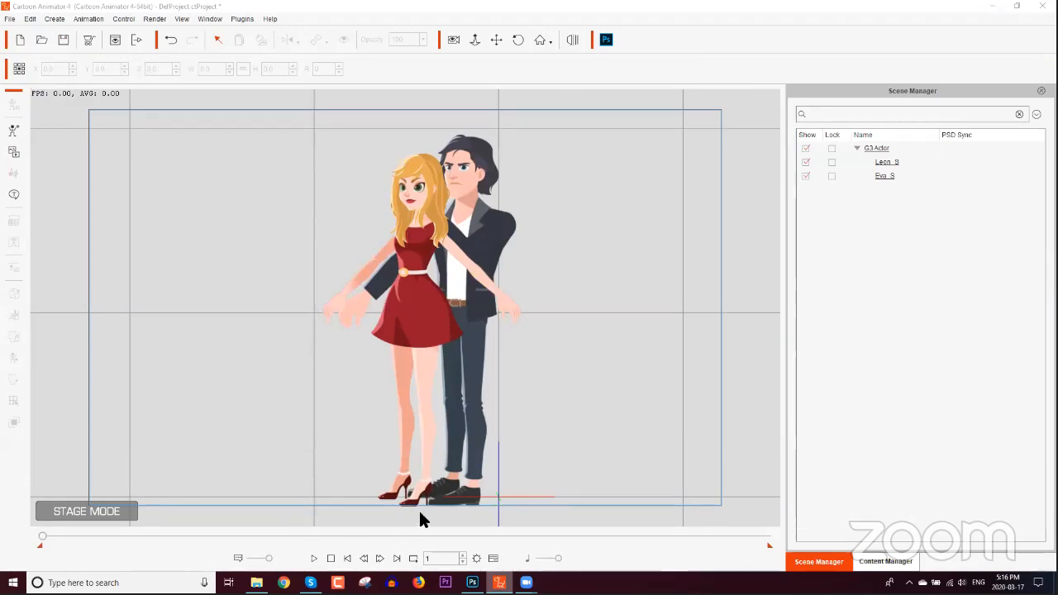
# Step: Import the Disembodied_Arm PNG from the desktop into Cartoon Animator as a G3 Free Bone Actor
pyautogui.click(1055, 587)
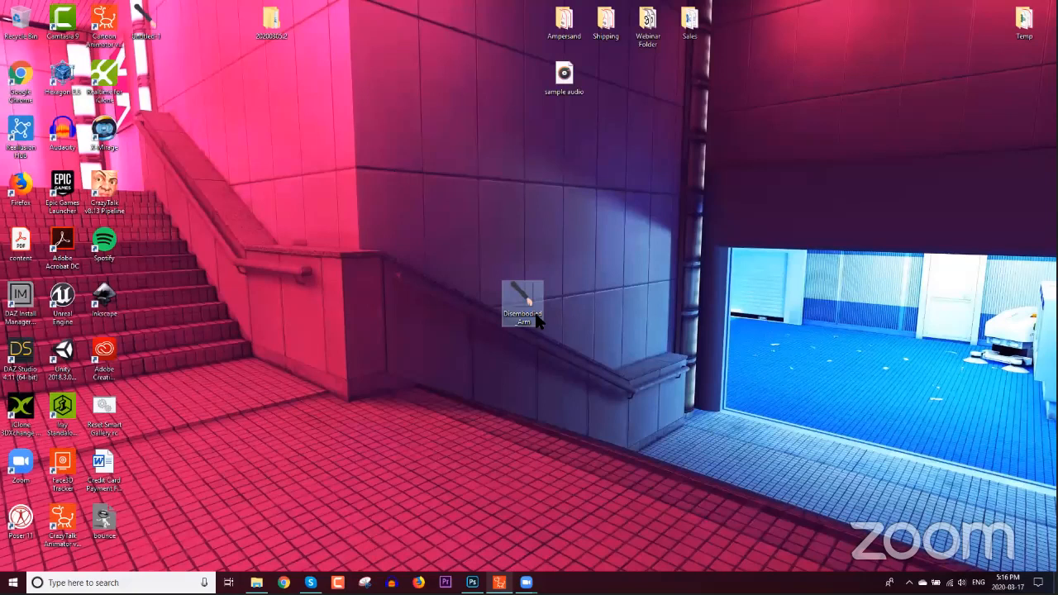
pyautogui.moveTo(526, 304); pyautogui.dragTo(583, 281)
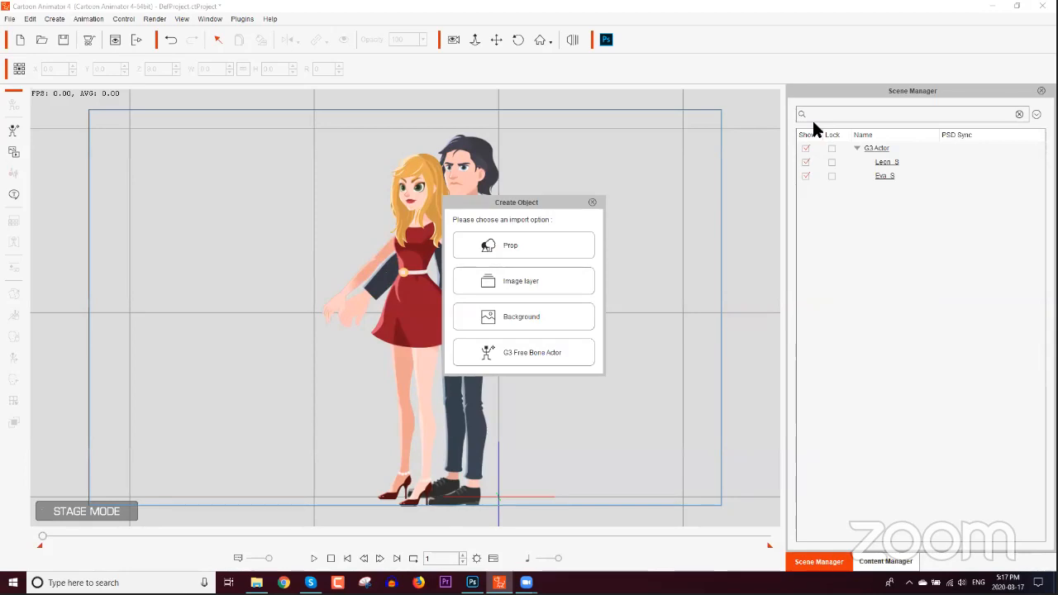
pyautogui.click(510, 353)
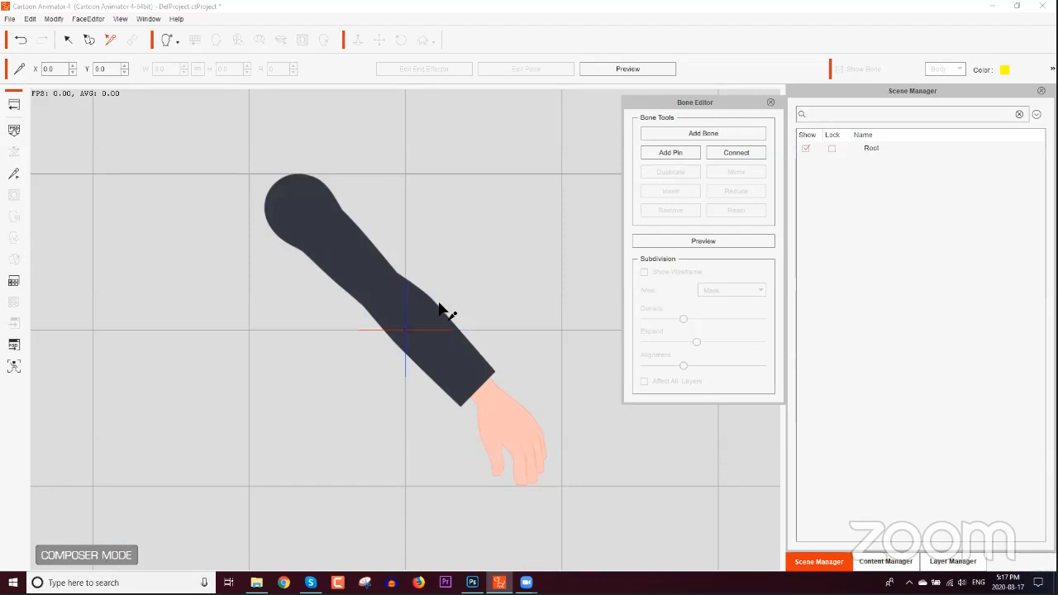
pyautogui.click(704, 132)
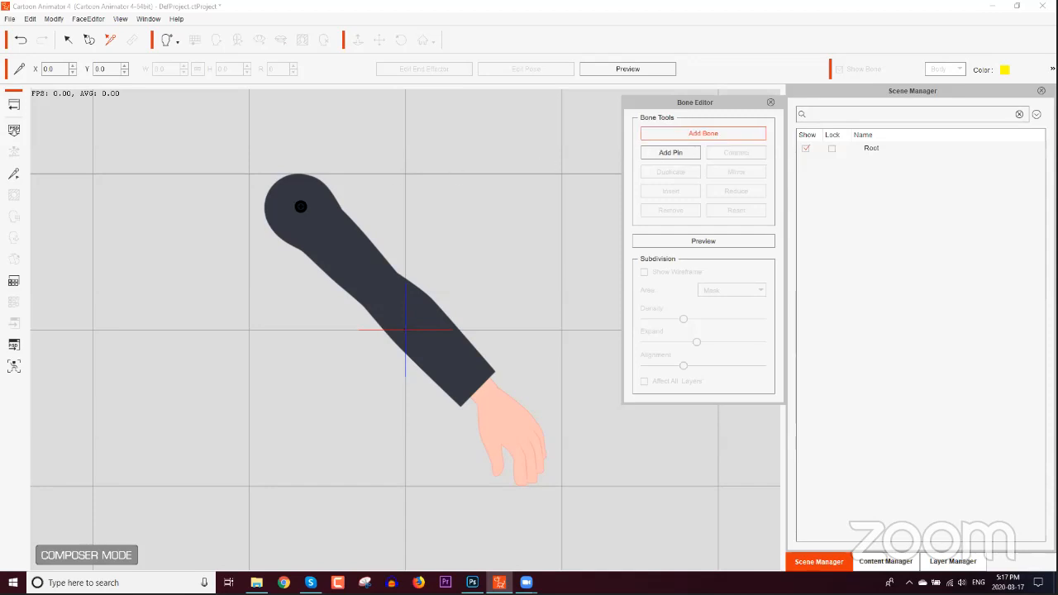
pyautogui.moveTo(300, 206); pyautogui.dragTo(316, 229)
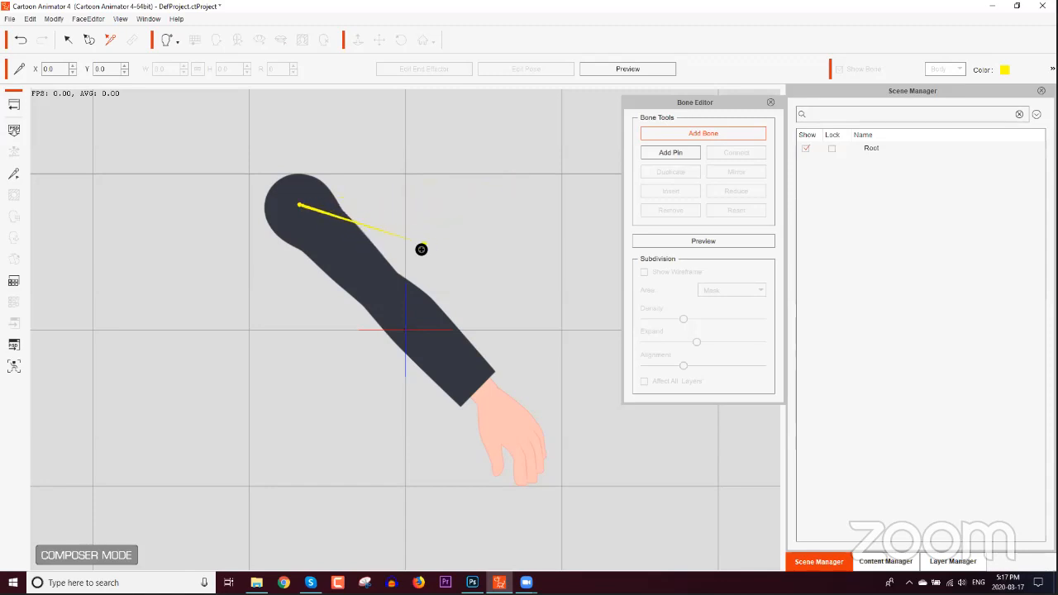
pyautogui.click(341, 308)
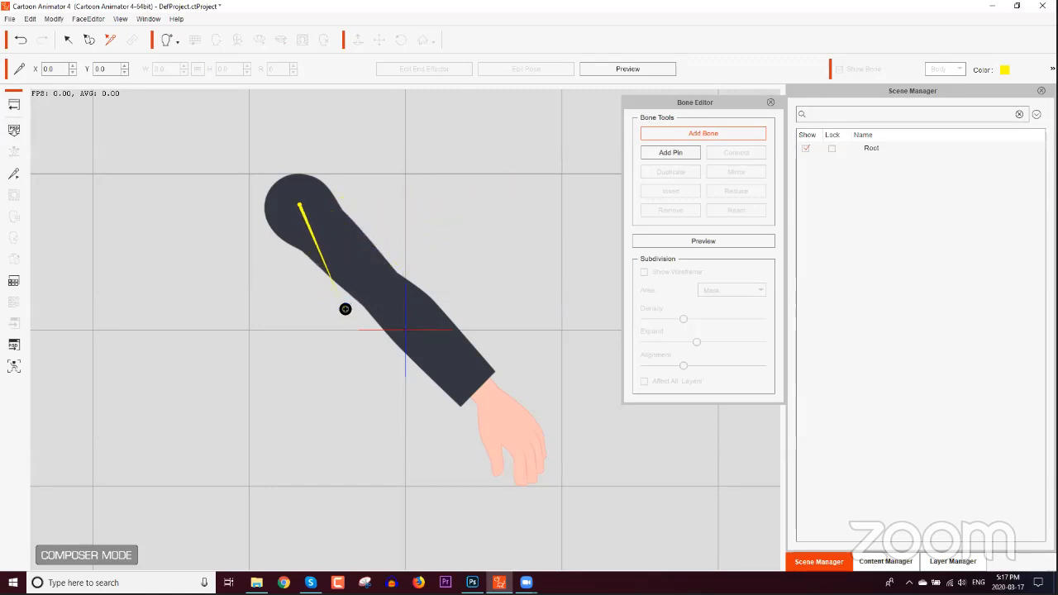
pyautogui.rightClick(415, 270)
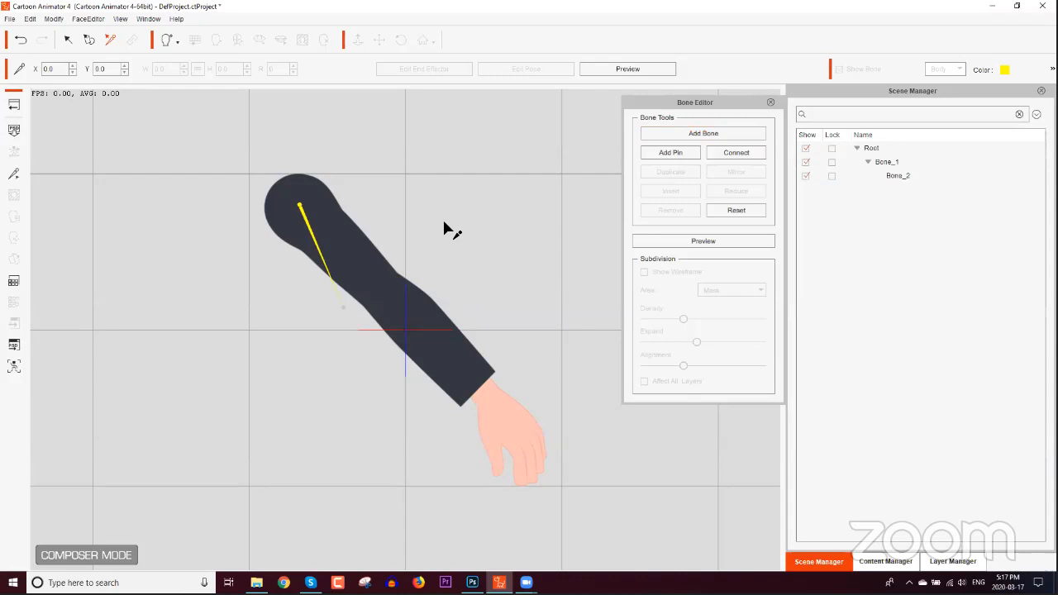
pyautogui.hotkey('ctrl', 'z')
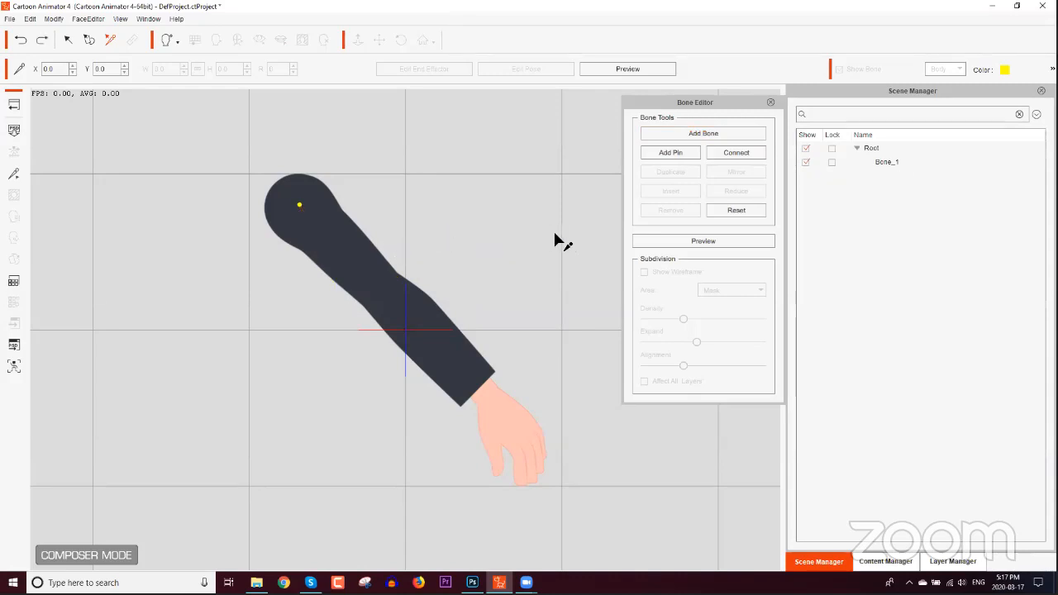
pyautogui.hotkey('ctrl', 'z')
# Step: Add a four-joint bone chain to the arm, running from the shoulder through the elbow and wrist to the fingertips
pyautogui.click(699, 136)
pyautogui.click(300, 207)
pyautogui.click(386, 295)
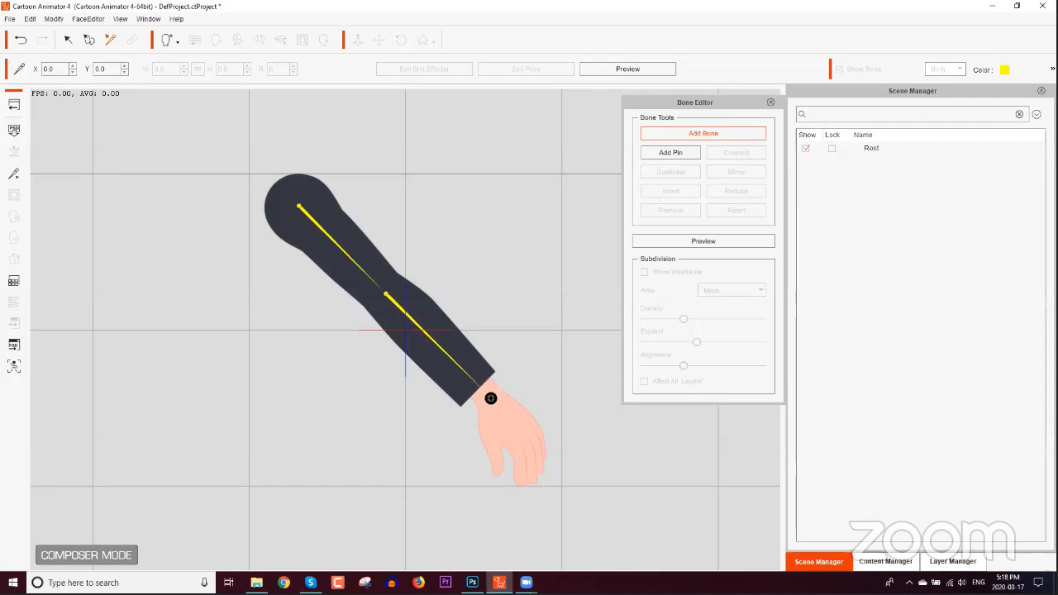
pyautogui.click(489, 399)
pyautogui.click(541, 471)
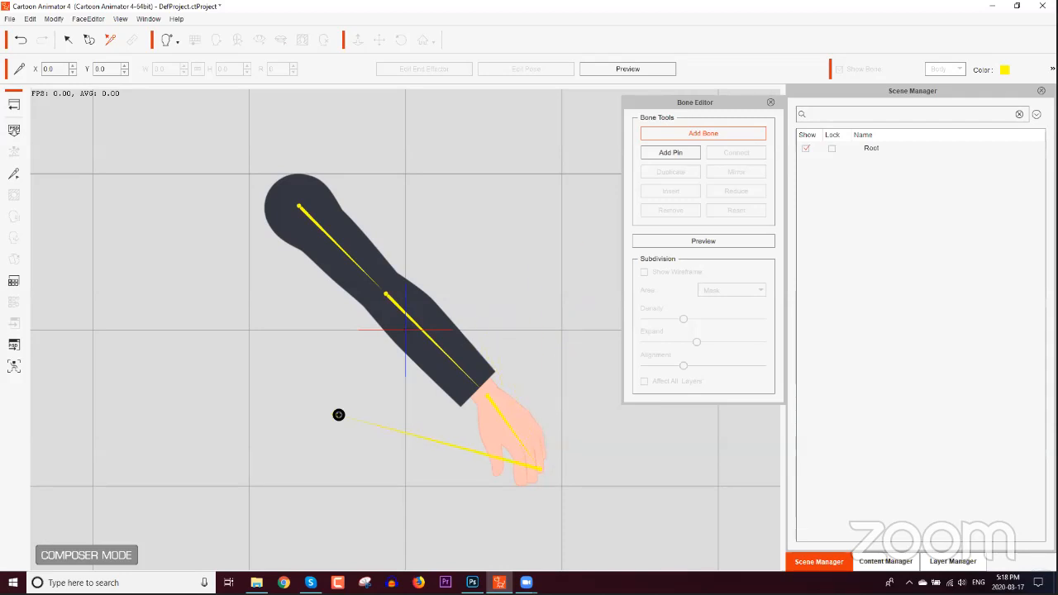
pyautogui.rightClick(482, 416)
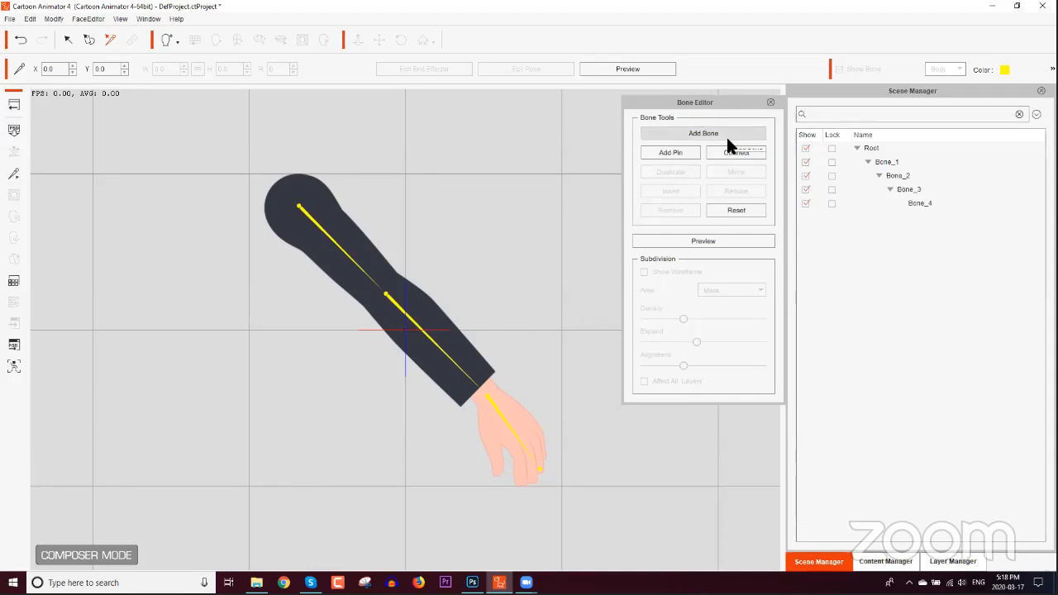
# Step: Close the bone editor and return the rigged arm from Composer to Stage mode
pyautogui.click(770, 104)
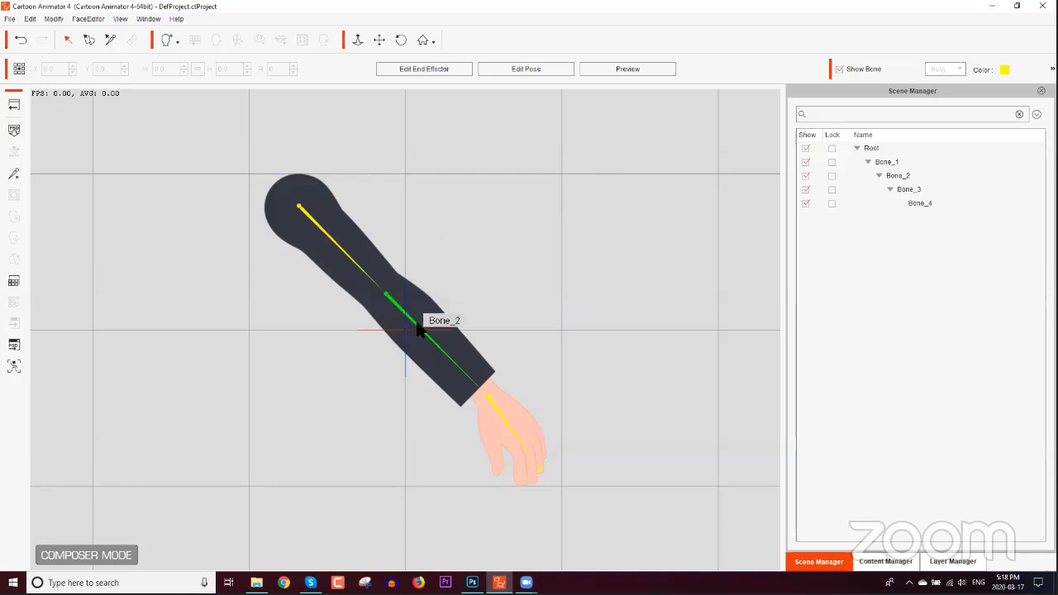
pyautogui.click(13, 107)
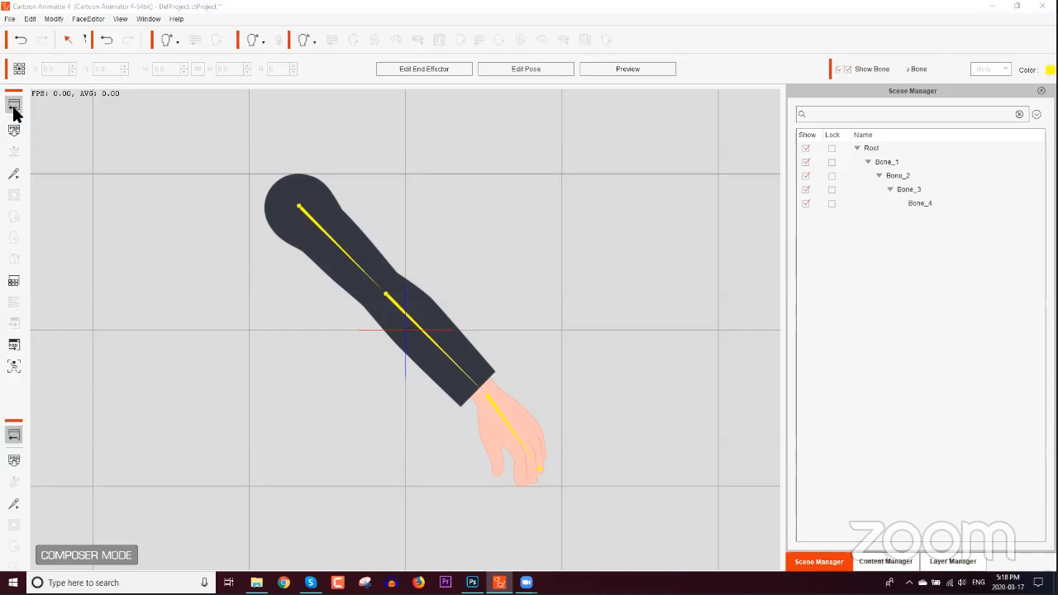
pyautogui.click(377, 390)
# Step: Scale the disembodied arm down to about 49.3 percent and place it beside Leon at about X 61.2, Y 117.8
pyautogui.moveTo(442, 419); pyautogui.dragTo(345, 215)
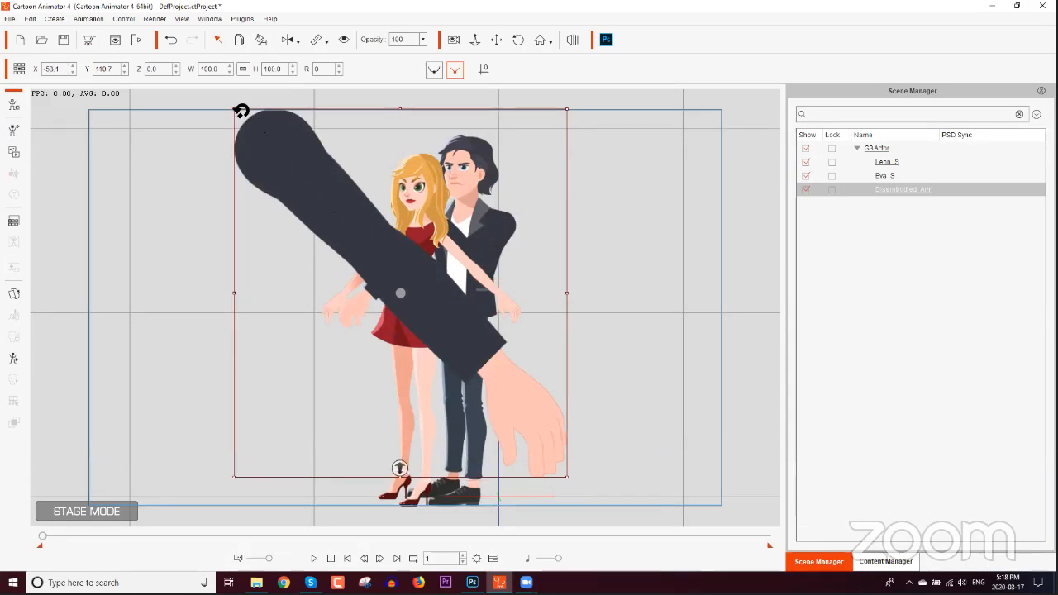
pyautogui.moveTo(237, 108); pyautogui.dragTo(318, 203)
pyautogui.moveTo(368, 246); pyautogui.dragTo(553, 250)
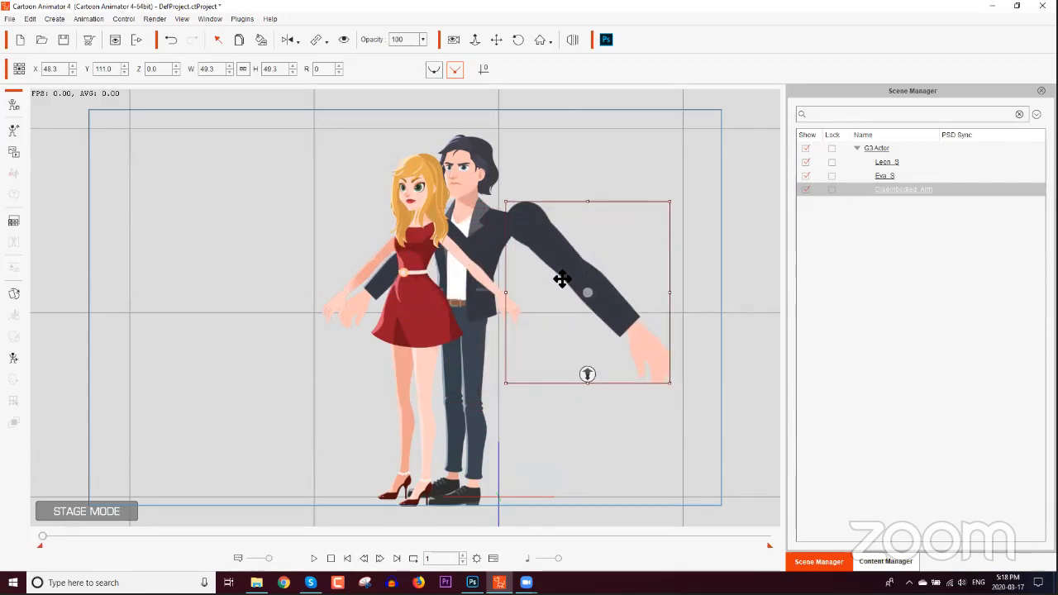
pyautogui.moveTo(545, 264)
pyautogui.mouseDown()
pyautogui.moveTo(431, 262)
pyautogui.moveTo(414, 223)
pyautogui.moveTo(470, 288)
pyautogui.moveTo(567, 277)
pyautogui.moveTo(545, 266)
pyautogui.moveTo(567, 278)
pyautogui.moveTo(547, 278)
pyautogui.mouseUp()
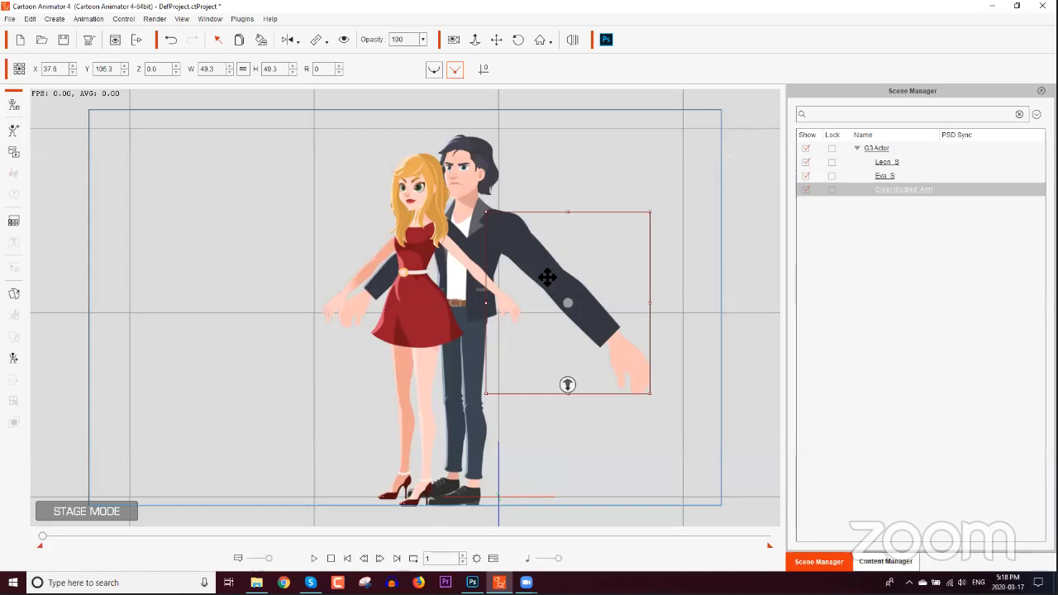
pyautogui.moveTo(548, 277); pyautogui.dragTo(592, 253)
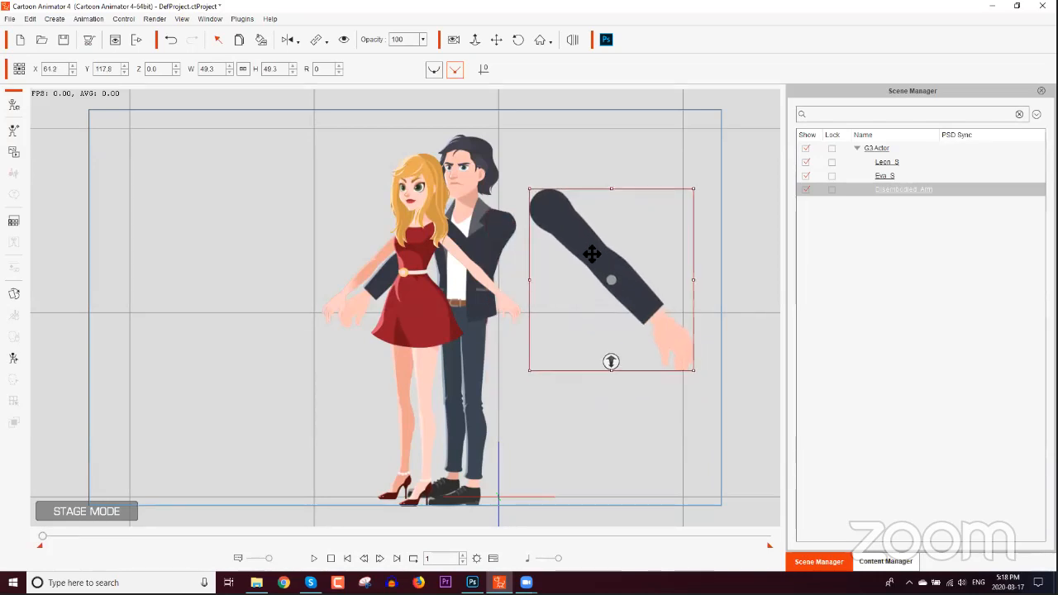
pyautogui.rightClick(589, 259)
pyautogui.click(580, 233)
# Step: Open the Sprite Editor for Leon and swap his left upper arm (LArm) for the Empty sprite
pyautogui.click(489, 234)
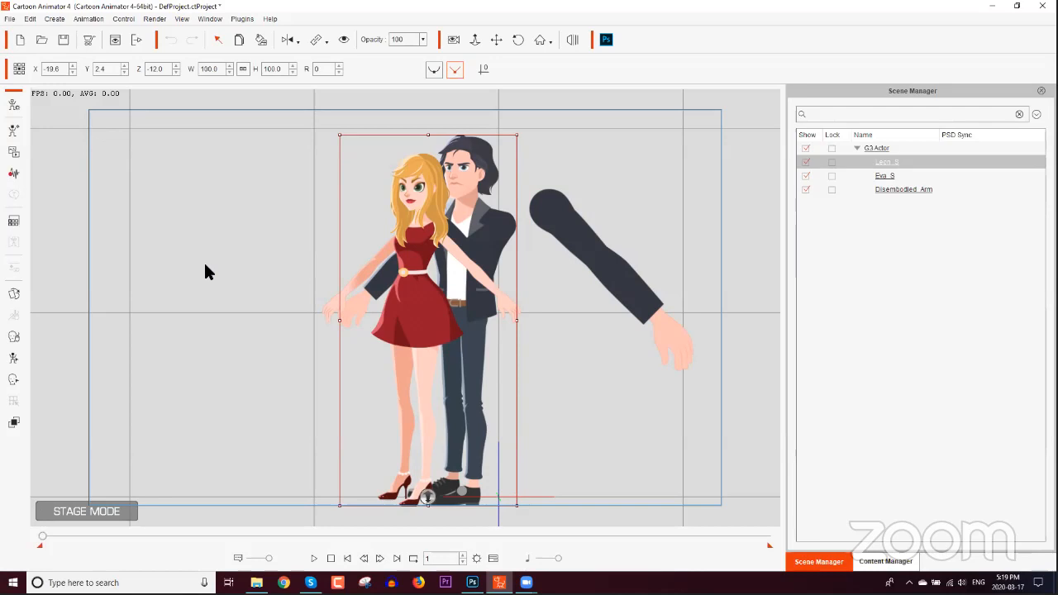
pyautogui.click(17, 291)
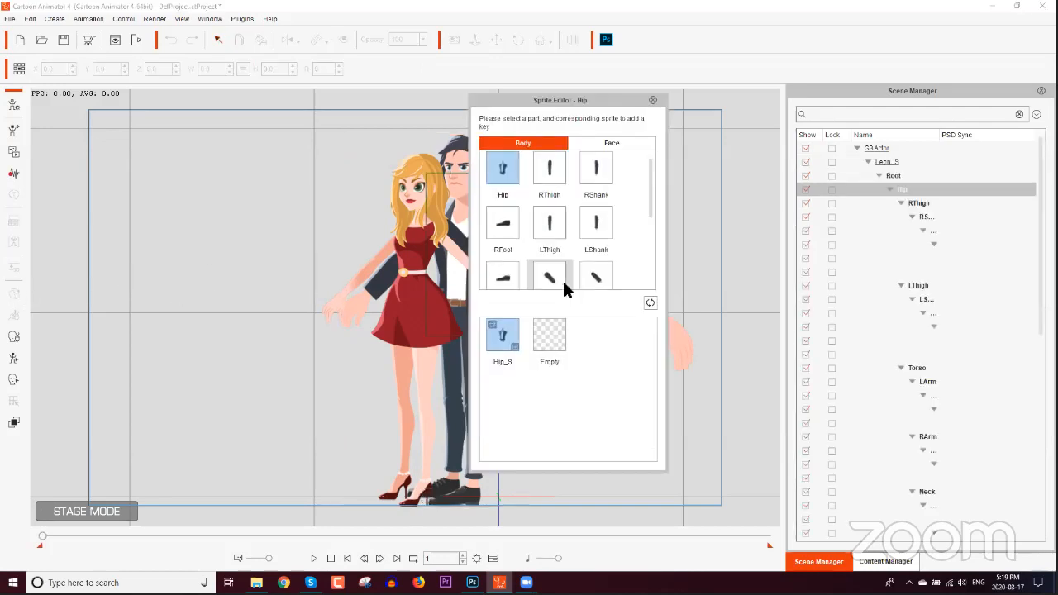
pyautogui.moveTo(573, 105); pyautogui.dragTo(721, 130)
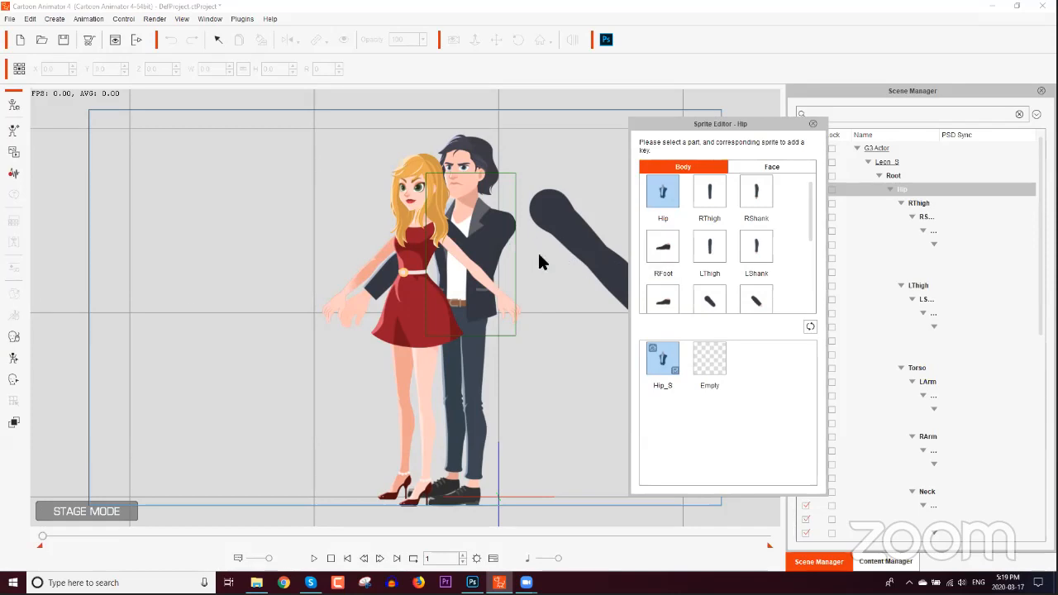
pyautogui.click(488, 232)
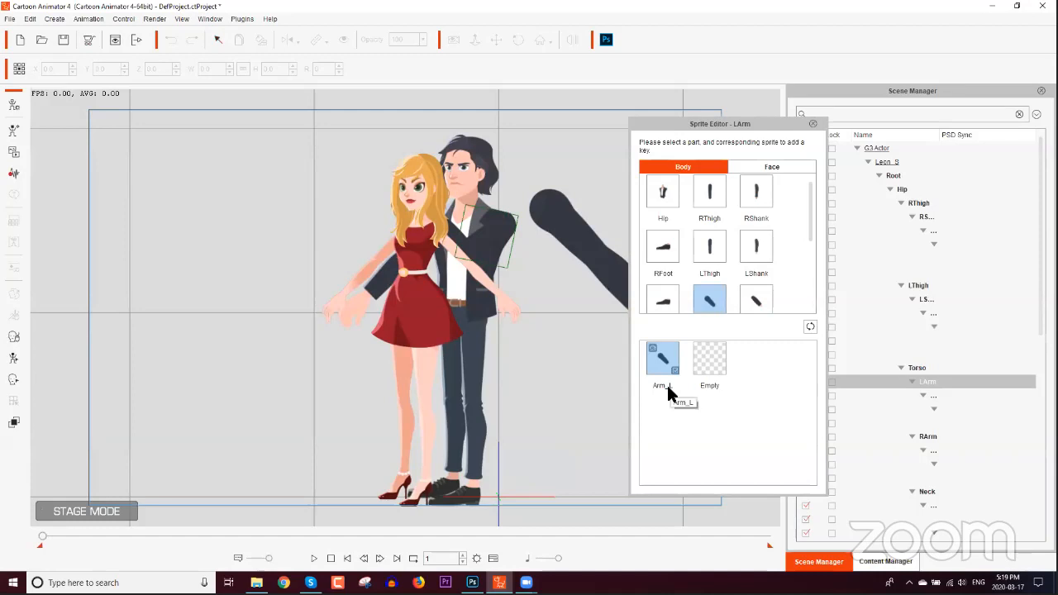
pyautogui.click(708, 362)
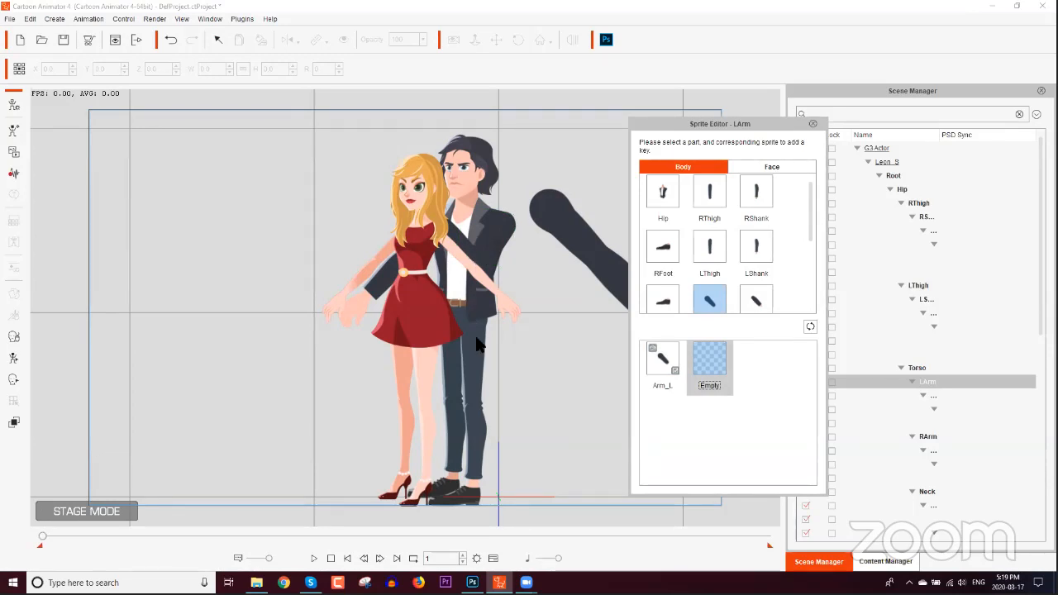
# Step: Replace Leon's left forearm (LForearm) with the Empty sprite
pyautogui.scroll(5, 479, 345)
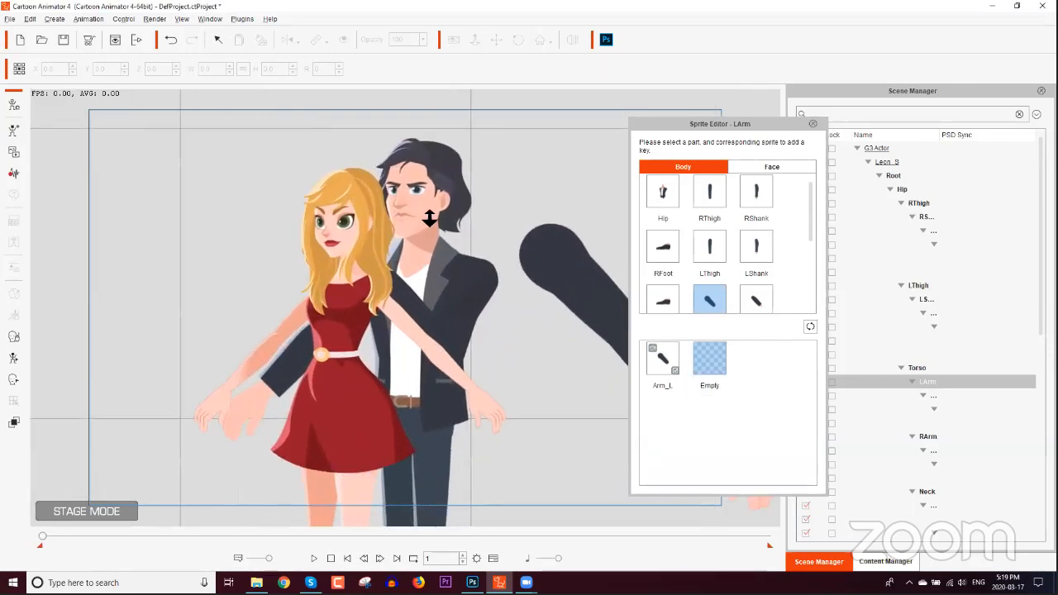
pyautogui.scroll(2, 476, 388)
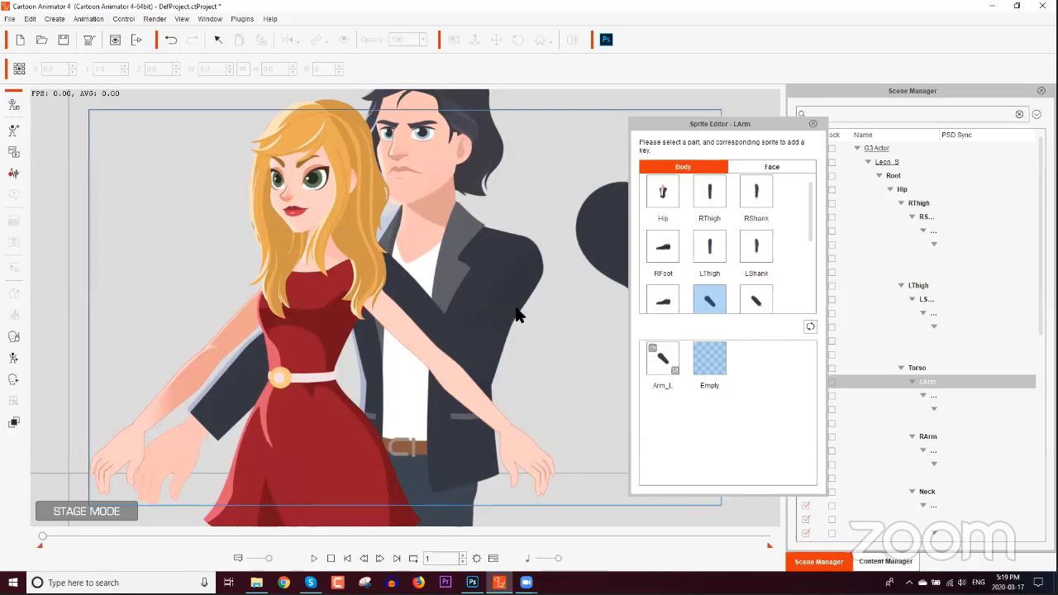
pyautogui.click(421, 295)
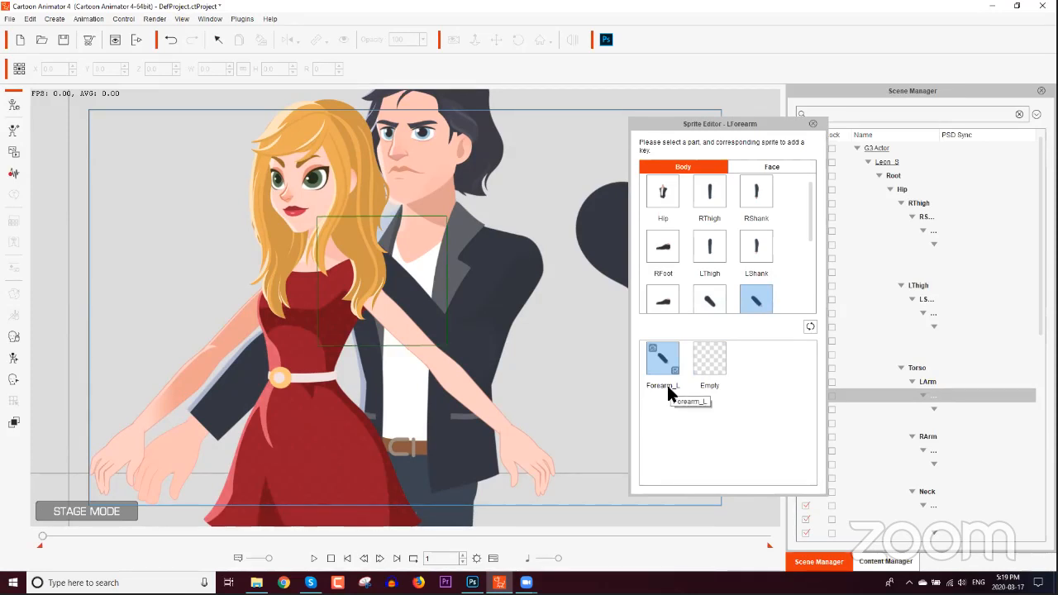
pyautogui.click(713, 371)
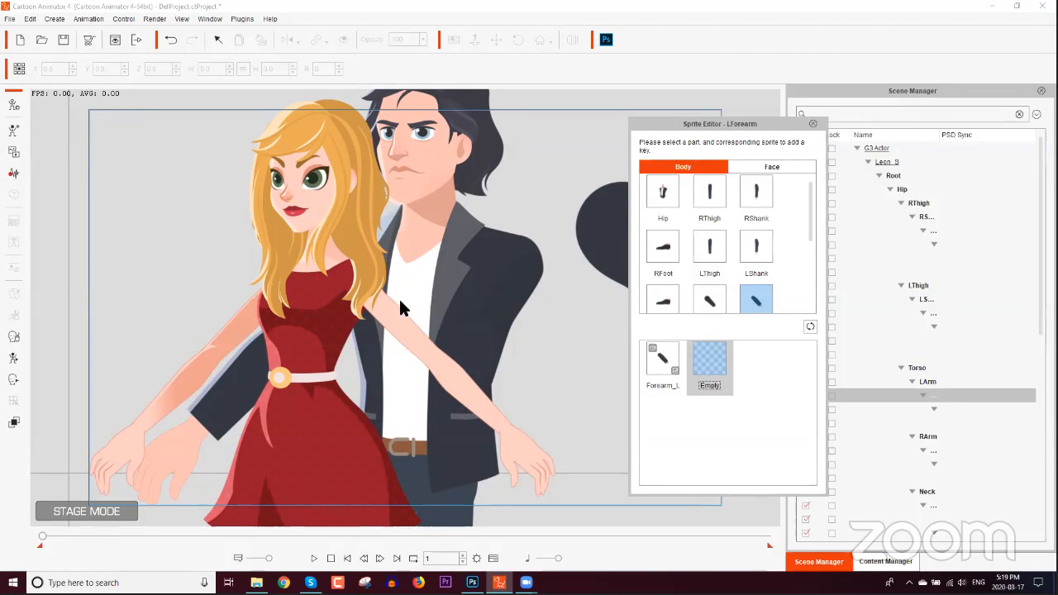
# Step: Close the Sprite Editor and move Eva away from Leon, to about X -86, to expose his left hand
pyautogui.click(811, 123)
pyautogui.click(338, 301)
pyautogui.moveTo(347, 300); pyautogui.dragTo(189, 295)
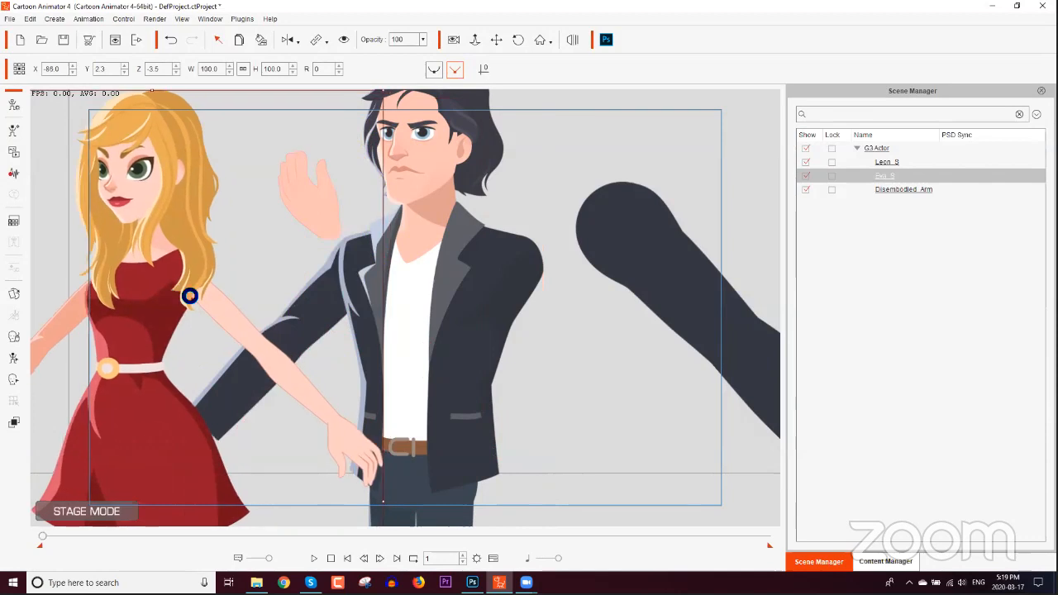
# Step: Replace Leon's left hand (LHand) with the Empty sprite in the Sprite Editor, and close the editor
pyautogui.click(474, 258)
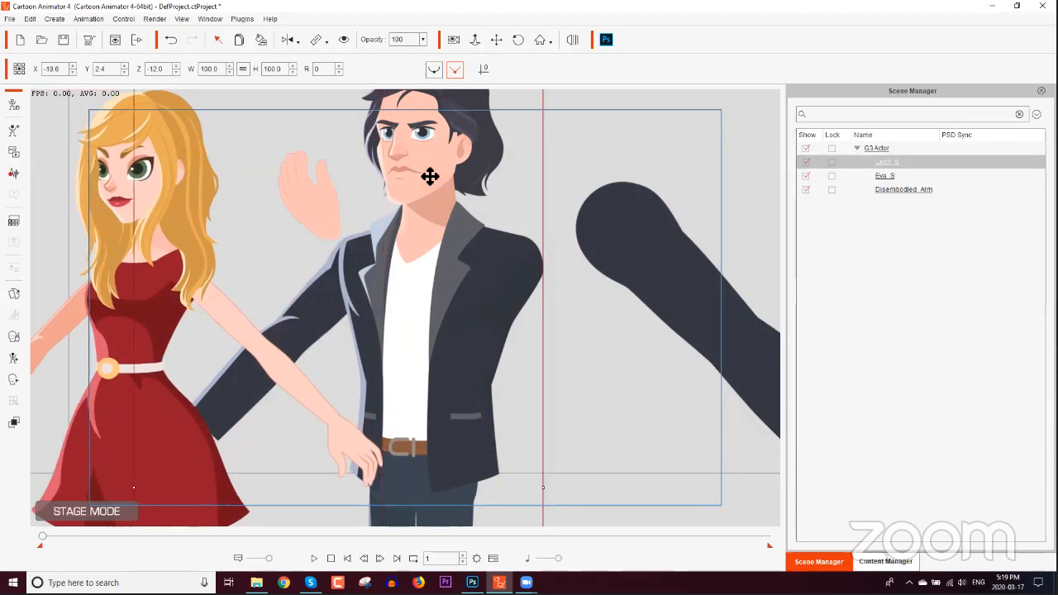
pyautogui.click(13, 294)
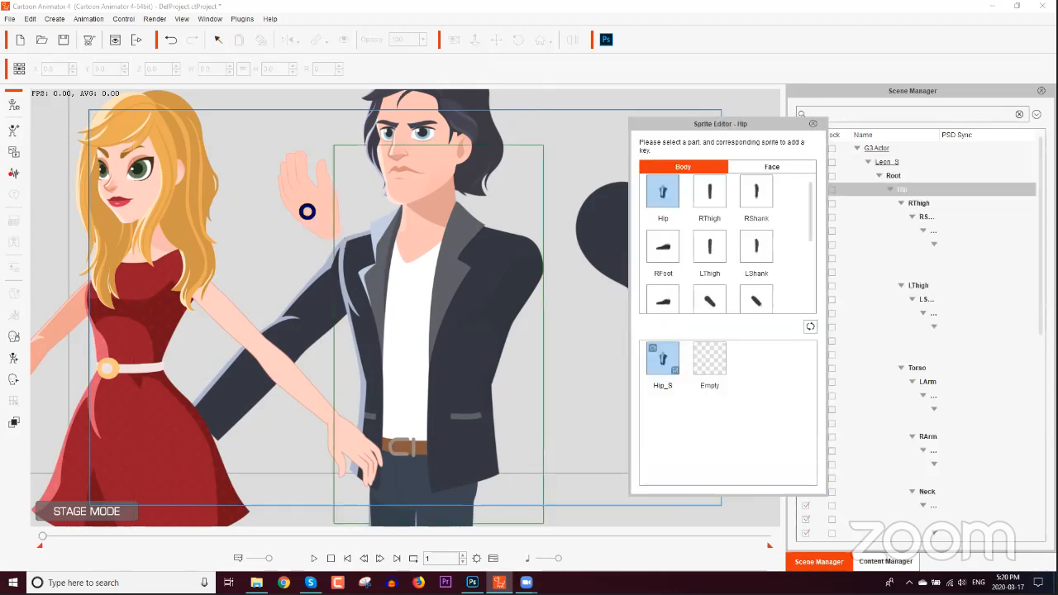
pyautogui.click(306, 208)
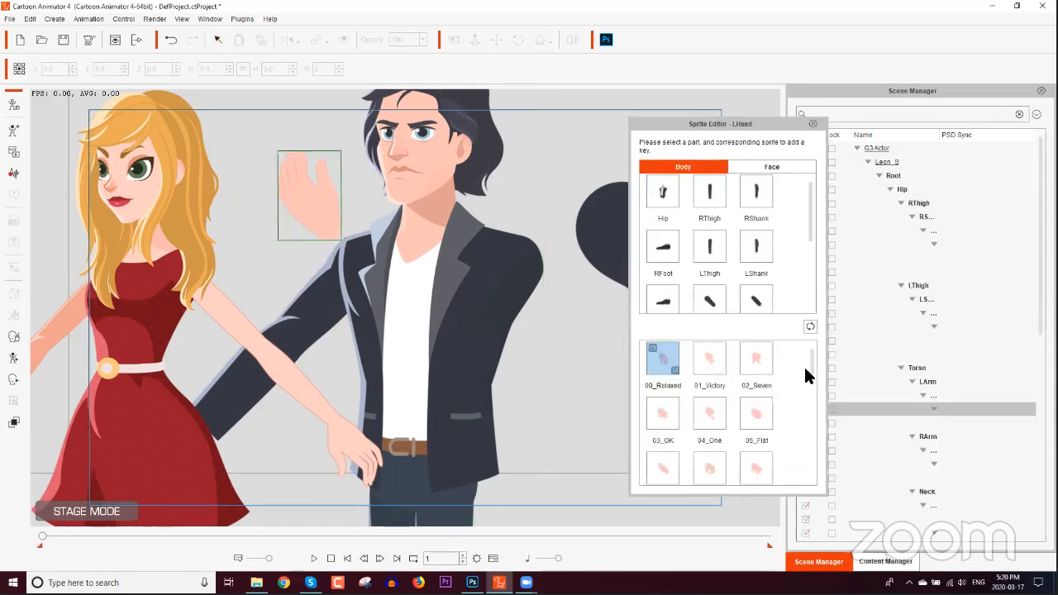
pyautogui.scroll(-3, 806, 367)
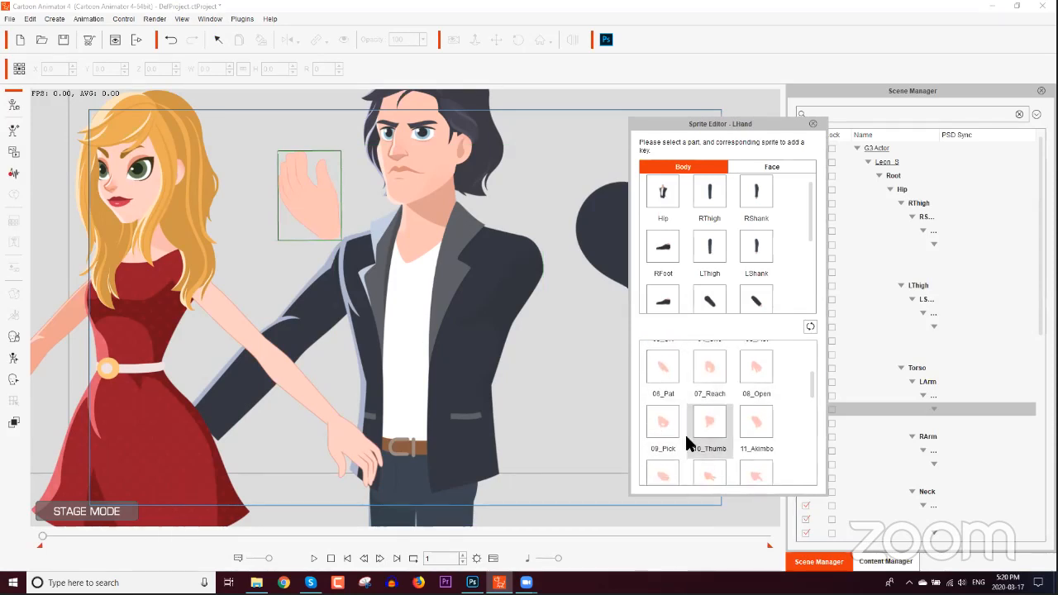
pyautogui.scroll(-2, 807, 397)
pyautogui.moveTo(809, 409); pyautogui.dragTo(798, 471)
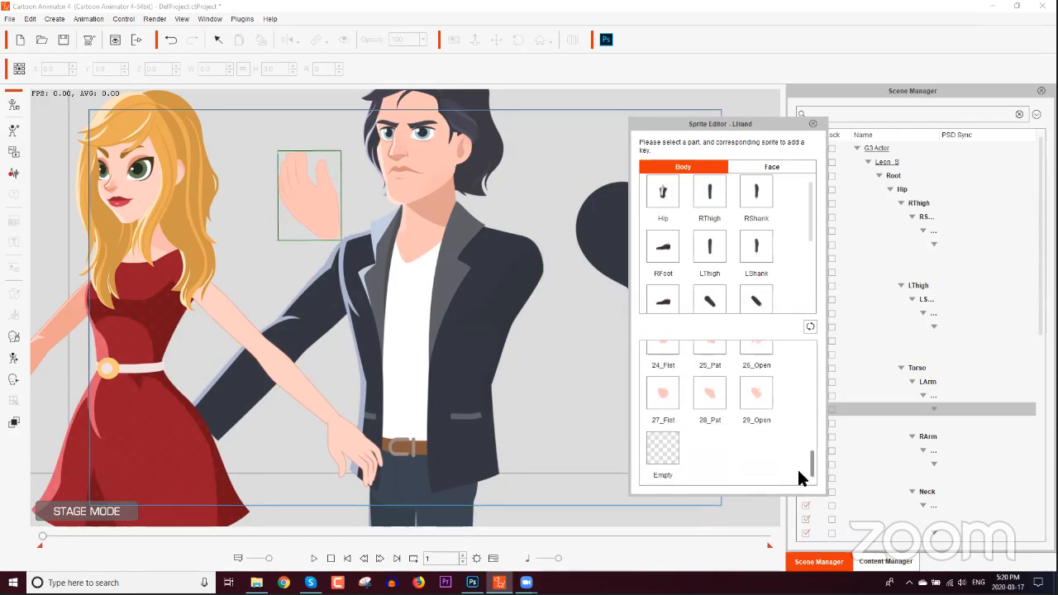
pyautogui.click(663, 450)
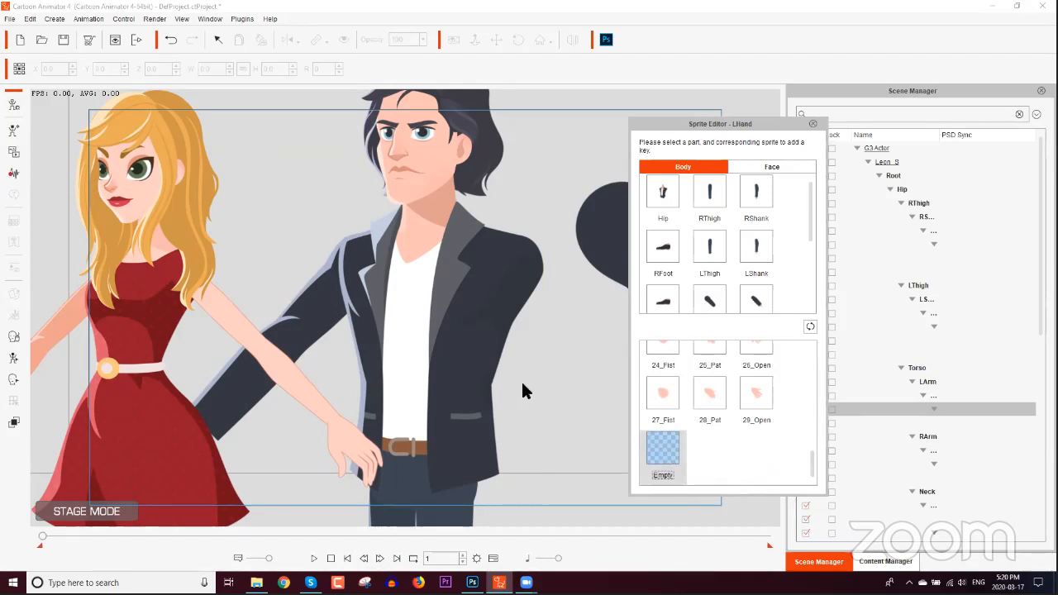
pyautogui.click(812, 124)
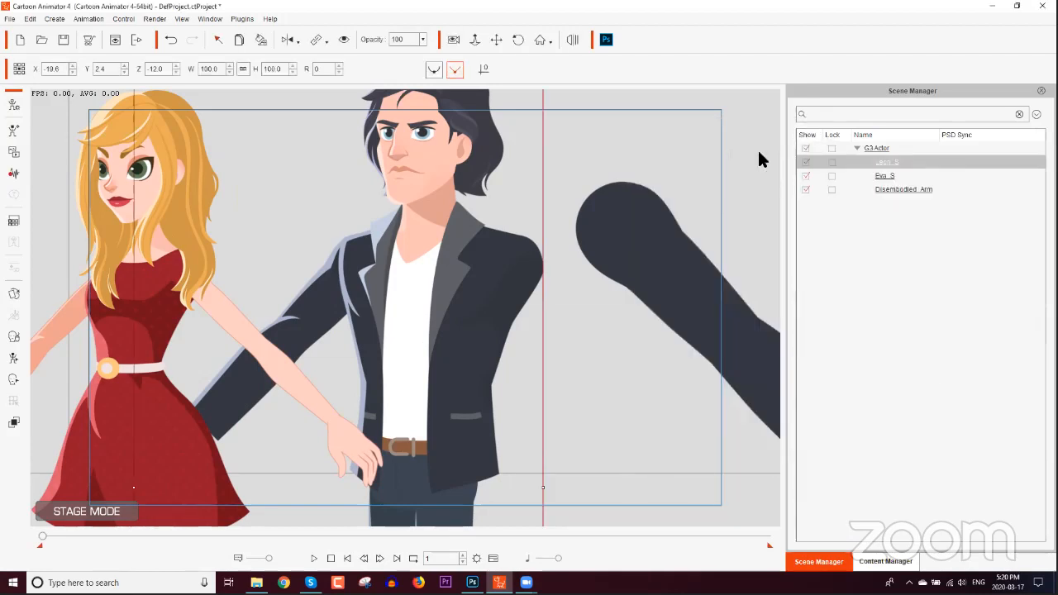
# Step: Move Eva back in front of Leon, to about X -54.3, Y 5.1
pyautogui.click(677, 258)
pyautogui.click(167, 272)
pyautogui.moveTo(167, 272); pyautogui.dragTo(288, 267)
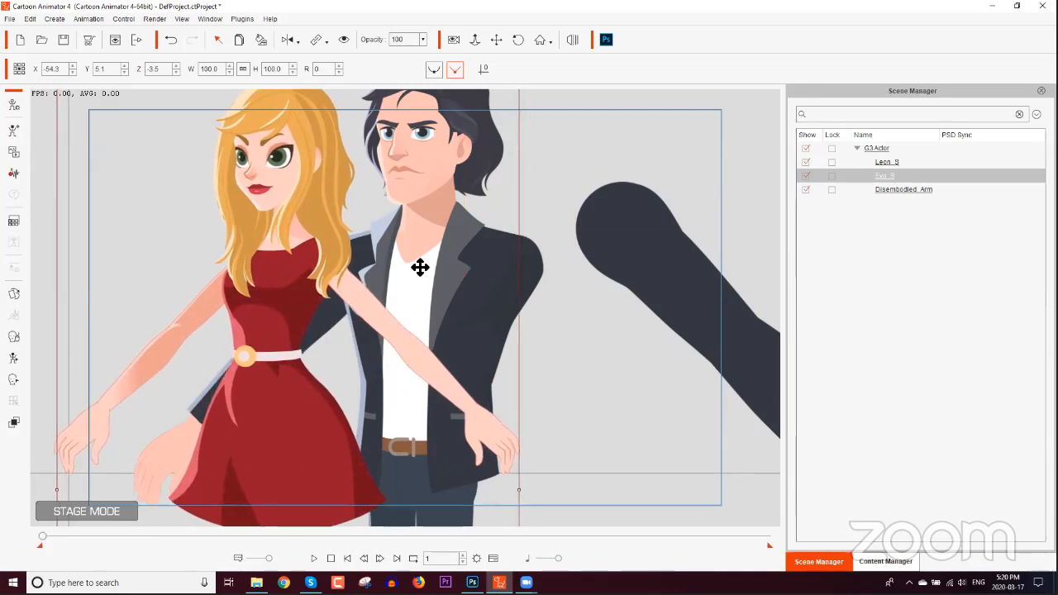
# Step: Apply the _Pose_Fight motion from the G3 Human _Turners_Male Side animations to Leon
pyautogui.click(529, 258)
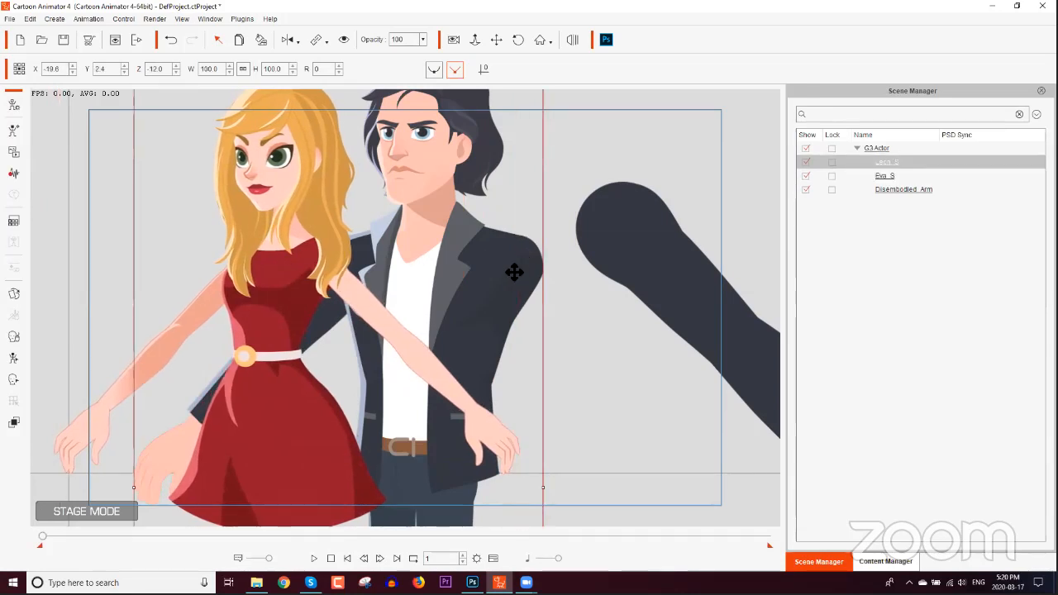
pyautogui.click(909, 560)
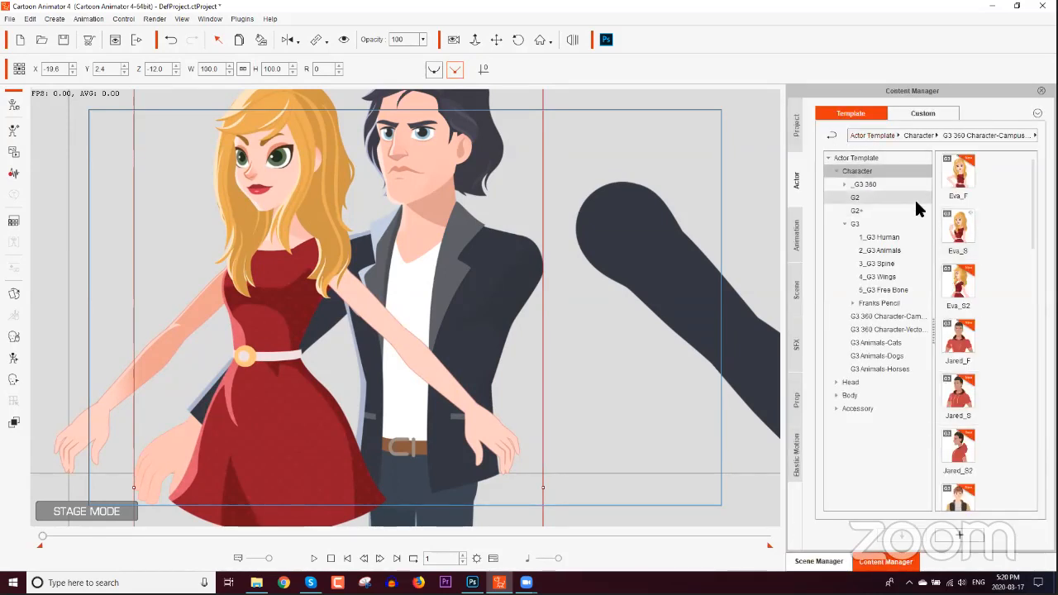
pyautogui.click(790, 239)
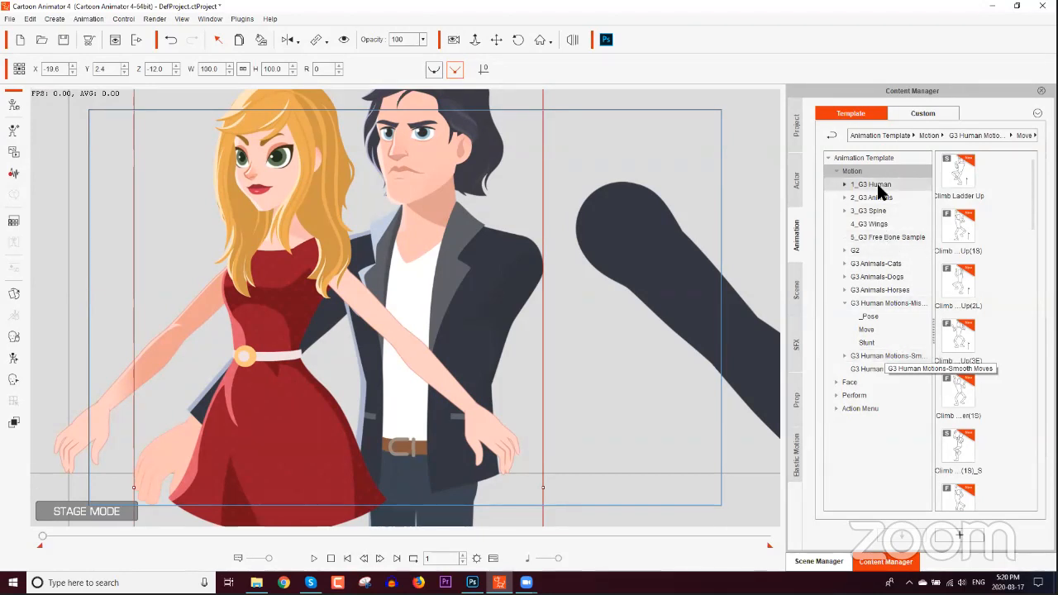
pyautogui.click(845, 183)
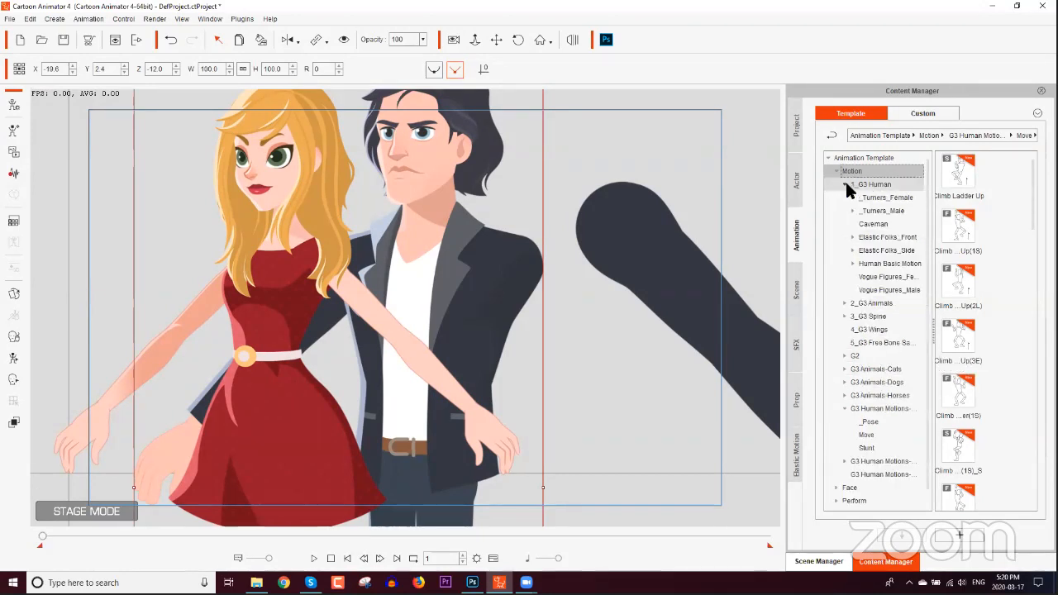
pyautogui.doubleClick(881, 211)
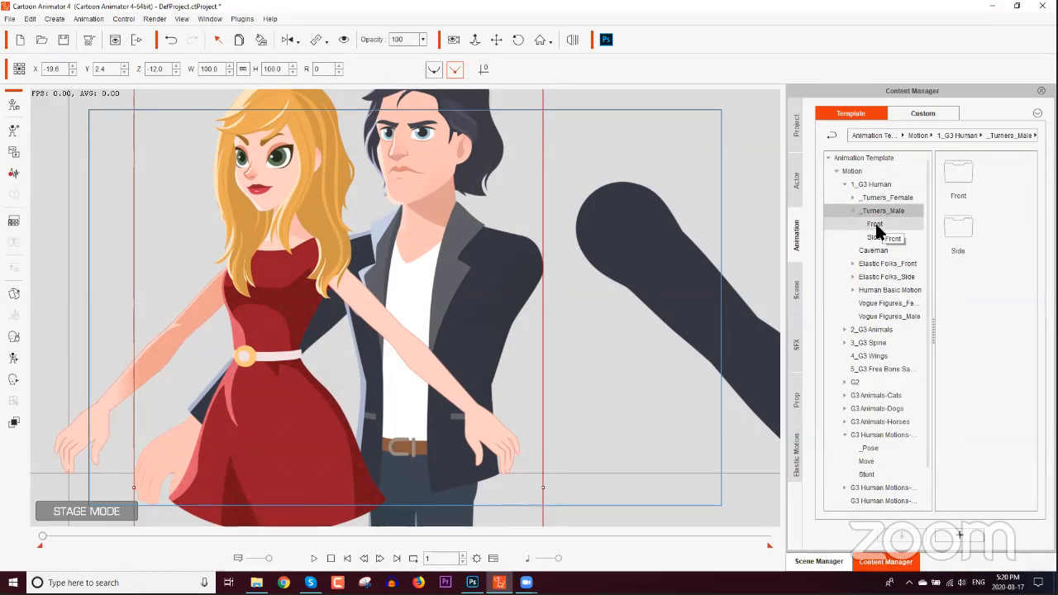
pyautogui.click(879, 238)
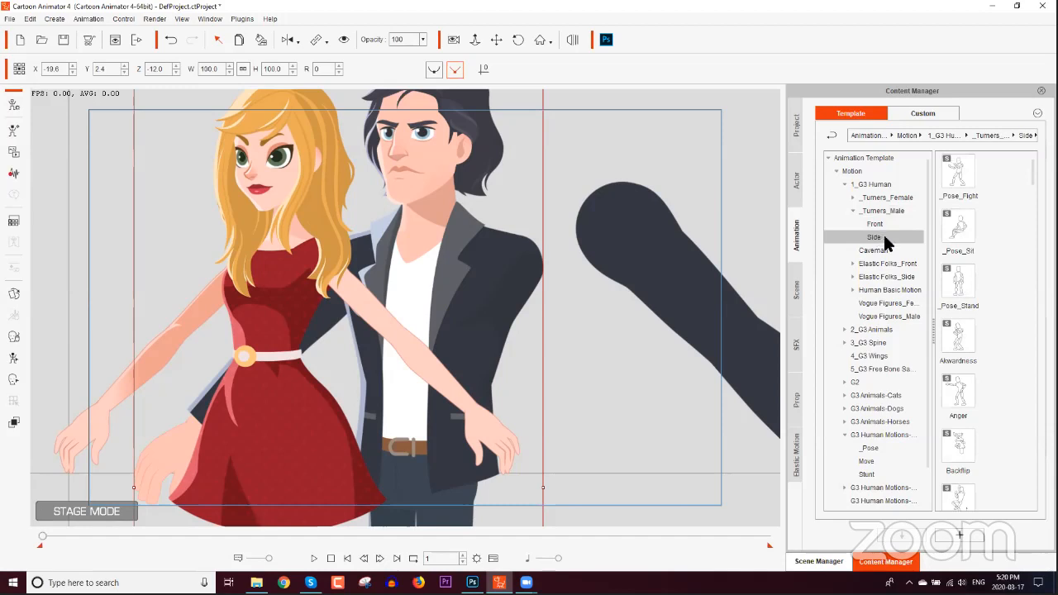
pyautogui.doubleClick(960, 175)
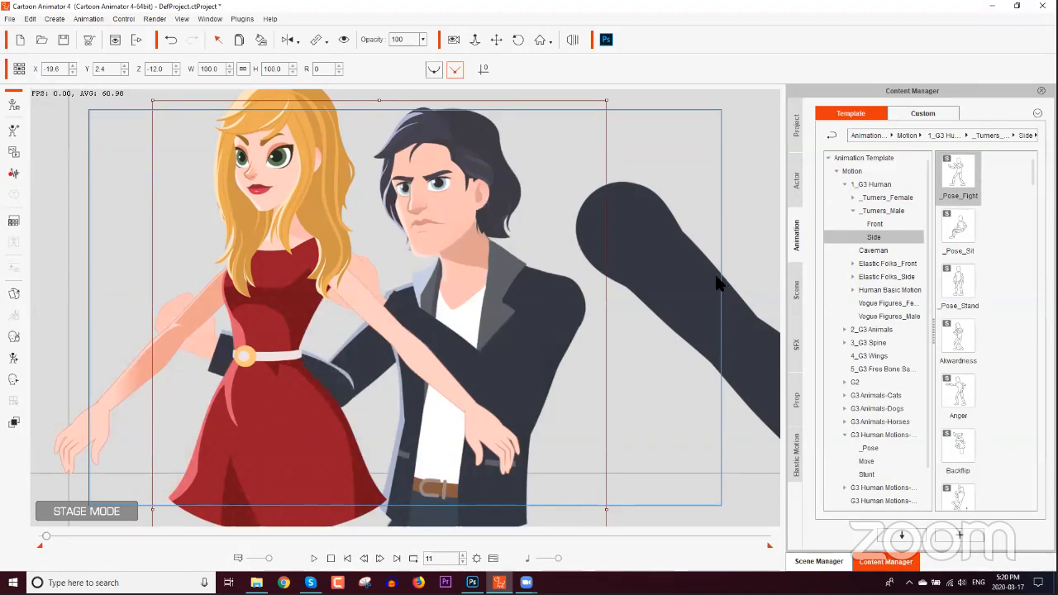
# Step: At frame 1, replace Leon's left arm (LArm) and left hand (LHand) with the Empty sprite, and close the Sprite Editor
pyautogui.scroll(-2, 627, 262)
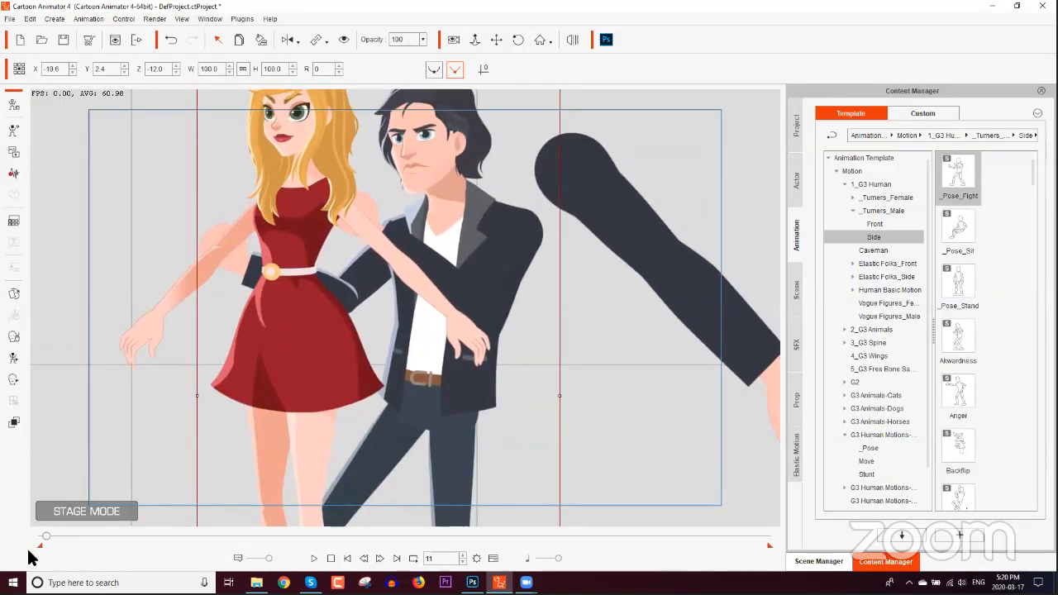
pyautogui.moveTo(46, 536); pyautogui.dragTo(36, 536)
pyautogui.click(14, 294)
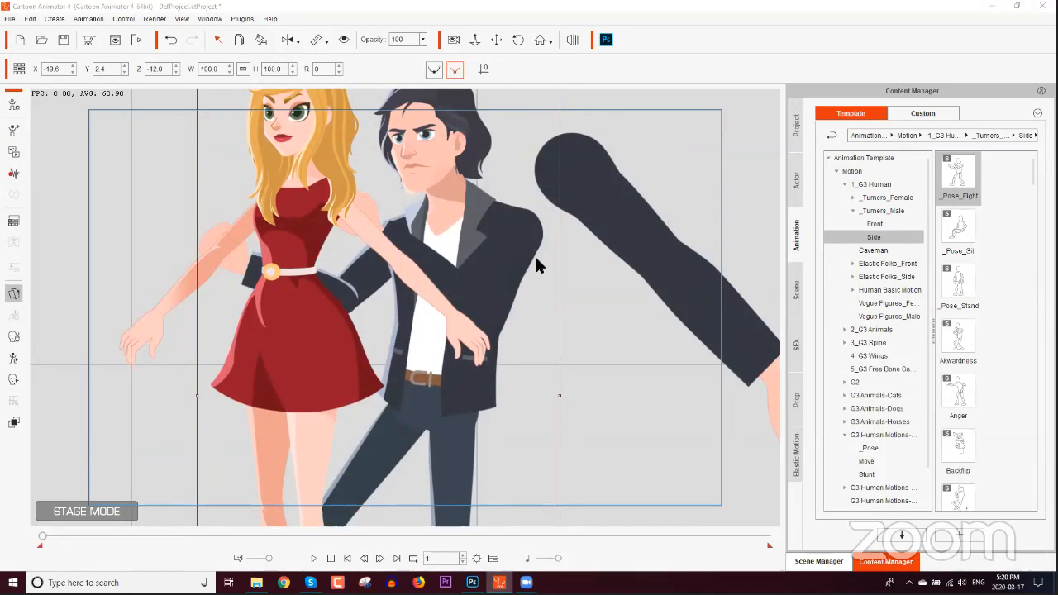
pyautogui.click(539, 258)
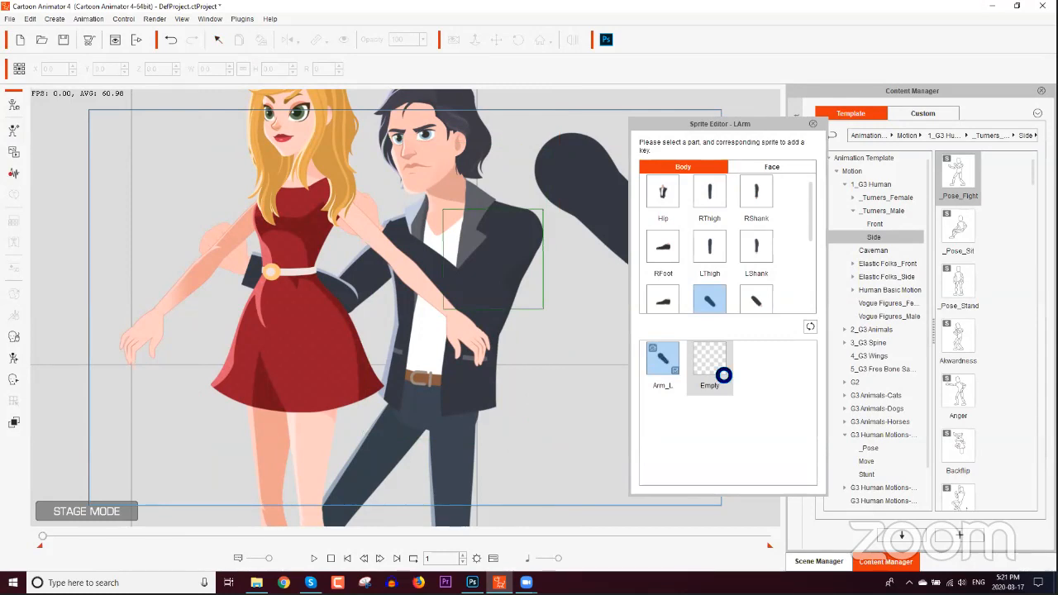
pyautogui.click(443, 265)
pyautogui.click(708, 394)
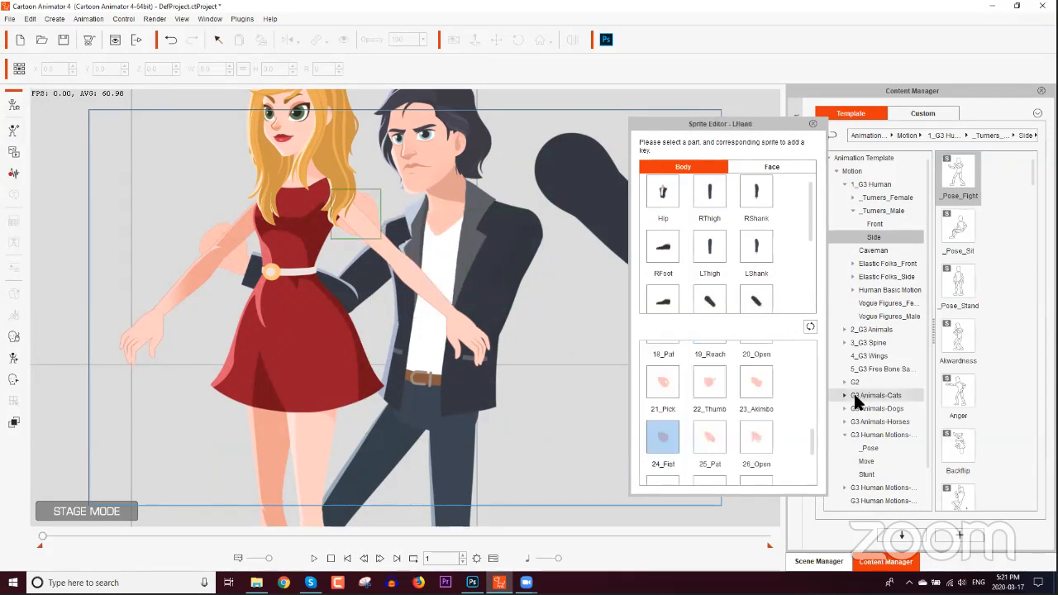
pyautogui.moveTo(815, 438); pyautogui.dragTo(686, 463)
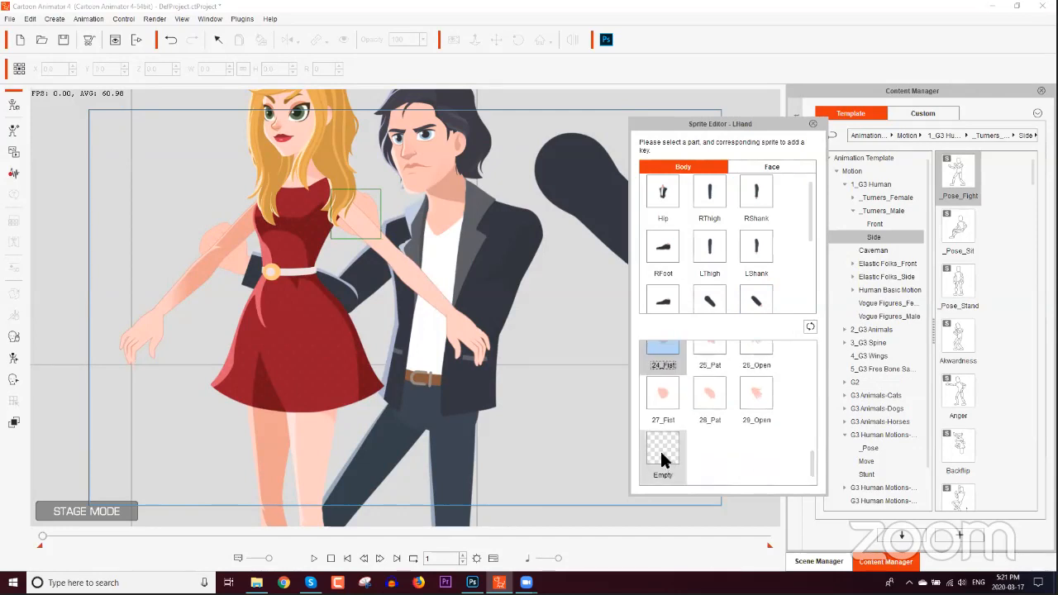
pyautogui.click(663, 453)
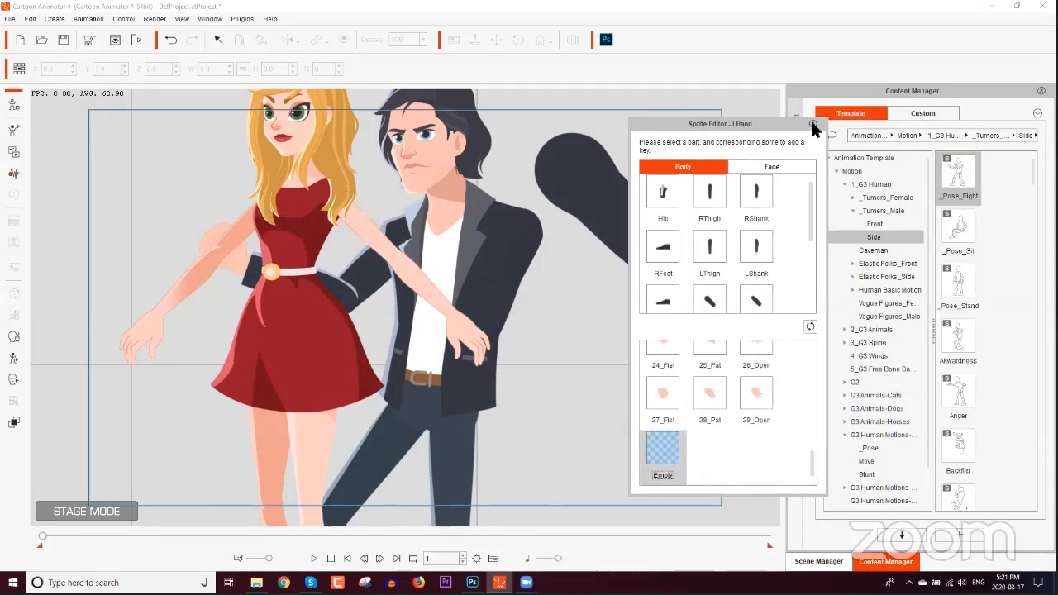
pyautogui.click(814, 126)
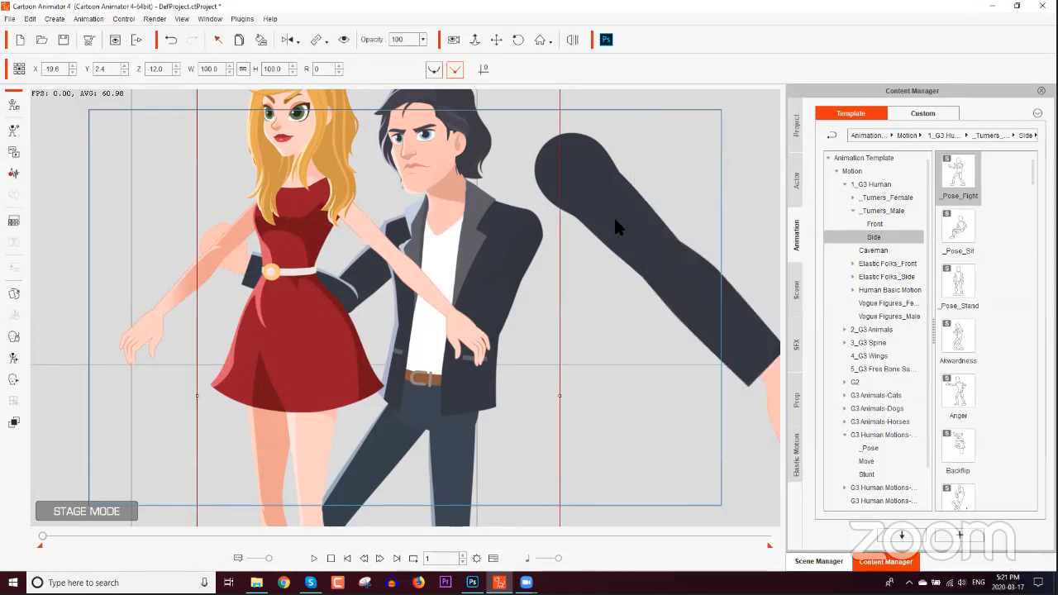
# Step: Move the separate arm over Leon's torso to about X -11.0, Y 116.4, scaled to about 30.9 and rotated to about 87
pyautogui.click(621, 222)
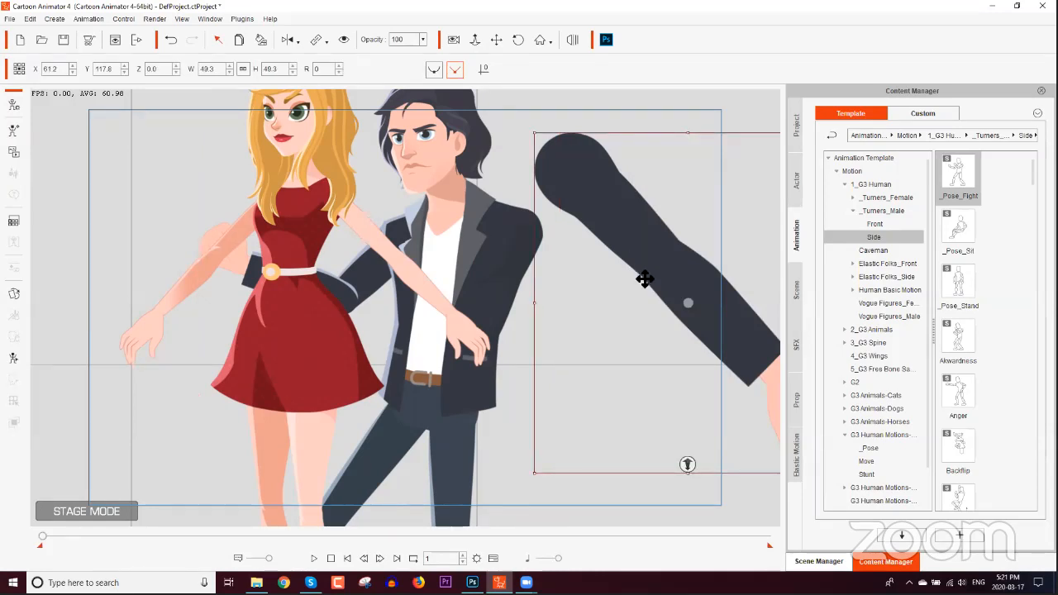
pyautogui.moveTo(663, 269); pyautogui.dragTo(519, 311)
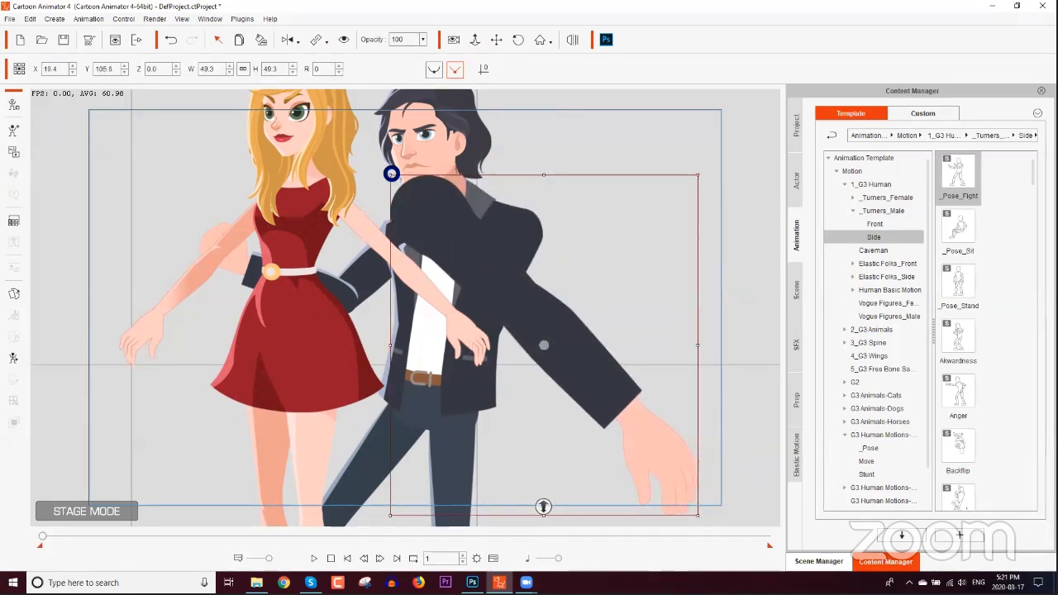
pyautogui.moveTo(392, 176); pyautogui.dragTo(447, 238)
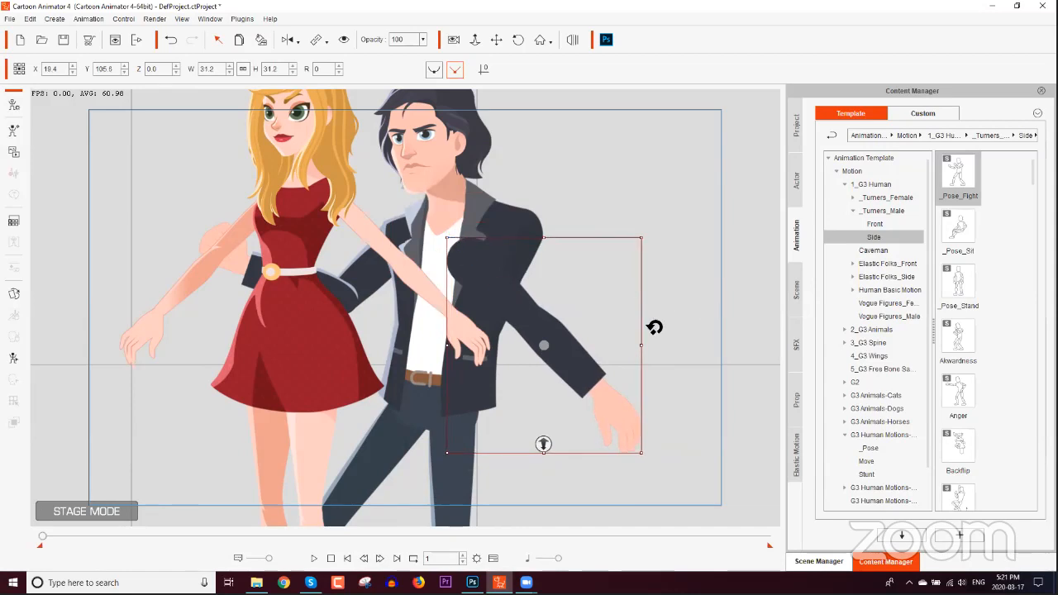
pyautogui.moveTo(652, 325); pyautogui.dragTo(472, 286)
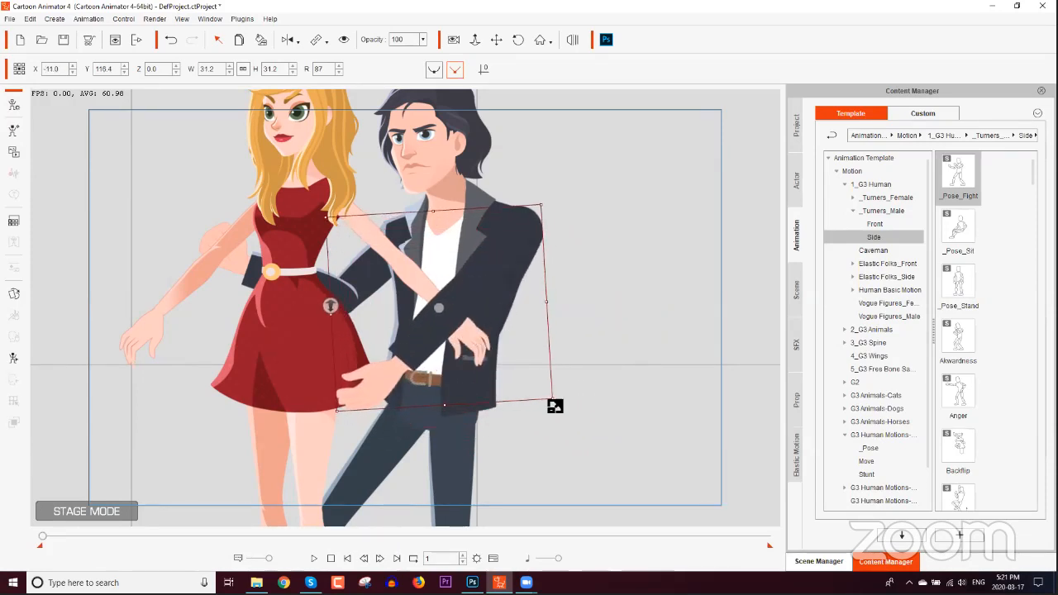
pyautogui.moveTo(555, 406); pyautogui.dragTo(556, 404)
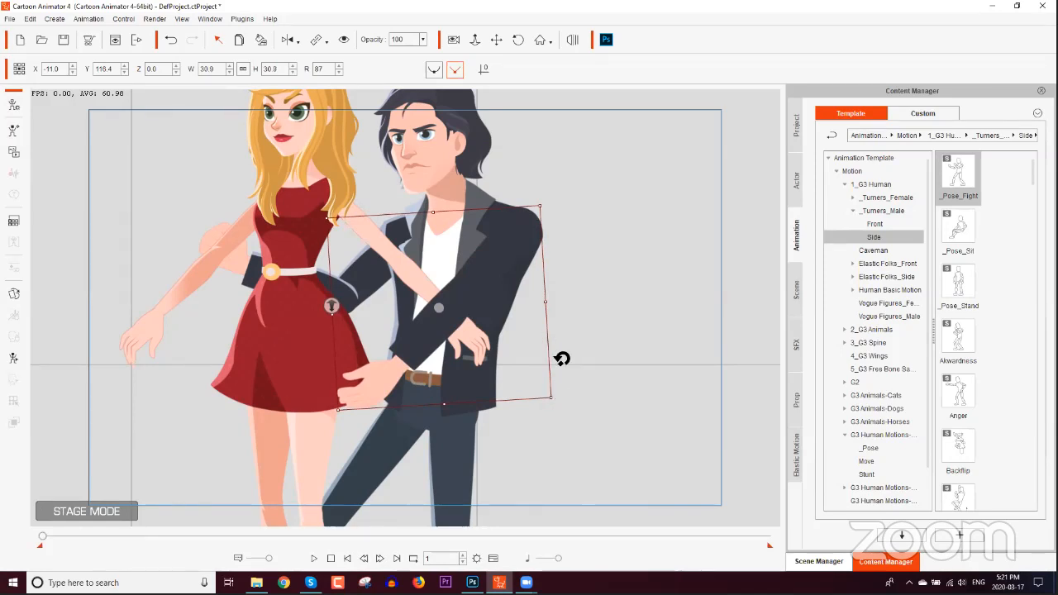
# Step: Align the separate arm with Leon's left shoulder at about X -18.6, Y 129.6, rotated to about 116
pyautogui.moveTo(557, 364); pyautogui.dragTo(535, 394)
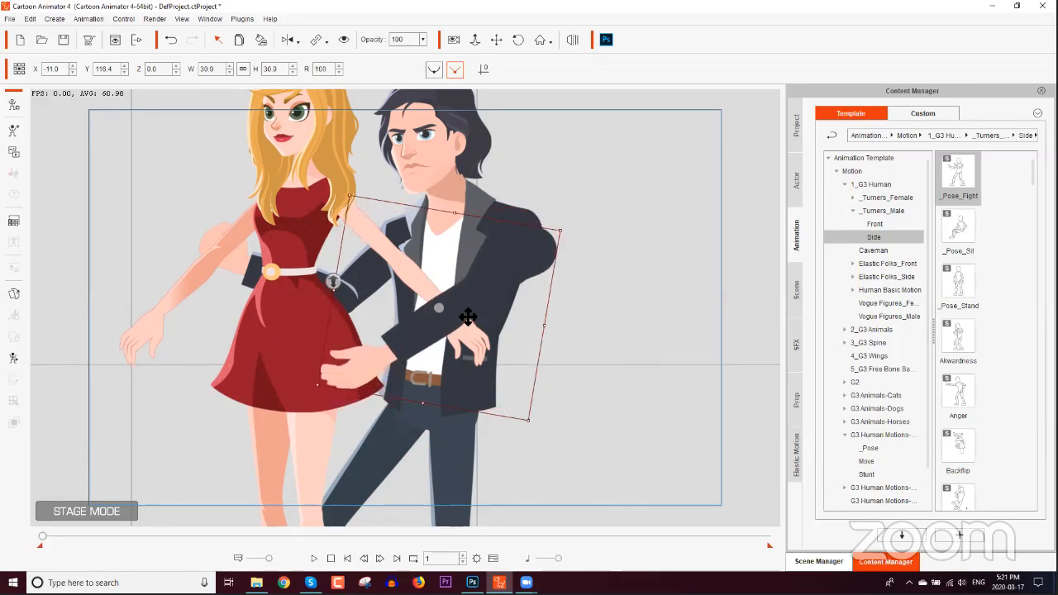
pyautogui.moveTo(438, 310); pyautogui.dragTo(426, 294)
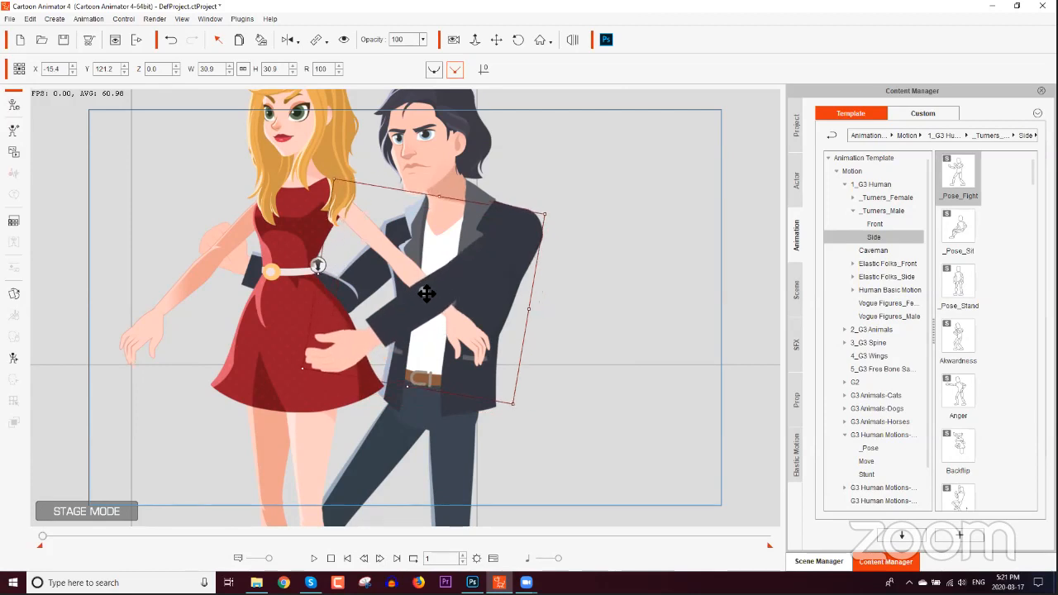
pyautogui.moveTo(529, 385); pyautogui.dragTo(485, 385)
pyautogui.moveTo(486, 276); pyautogui.dragTo(508, 234)
pyautogui.moveTo(505, 283); pyautogui.dragTo(527, 215)
pyautogui.moveTo(526, 215); pyautogui.dragTo(490, 355)
# Step: Move Eva closer in front of Leon, to about X -45.8, Y -6.6
pyautogui.click(361, 185)
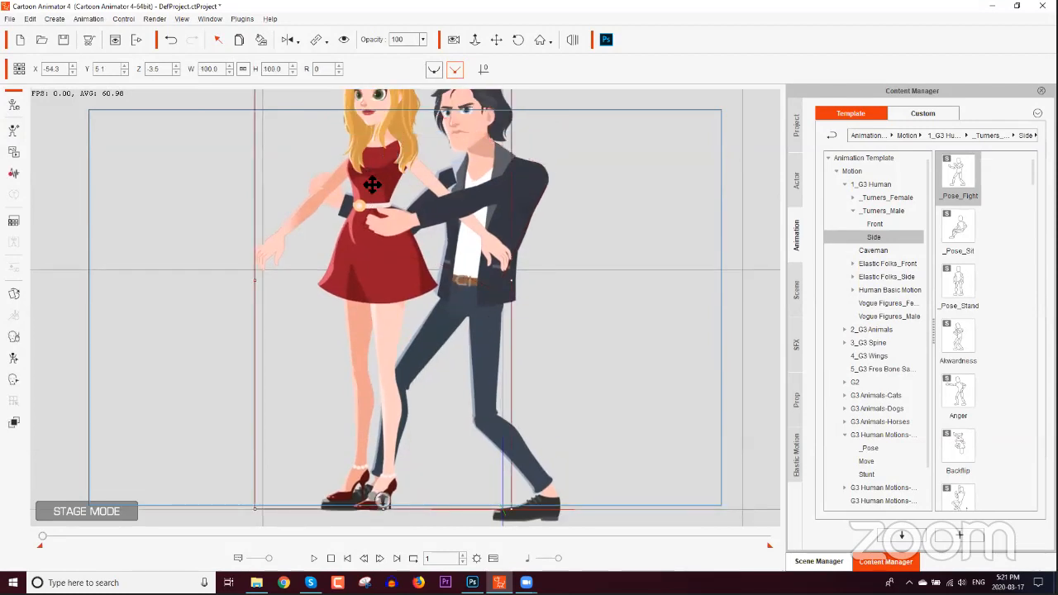
pyautogui.moveTo(372, 189); pyautogui.dragTo(390, 202)
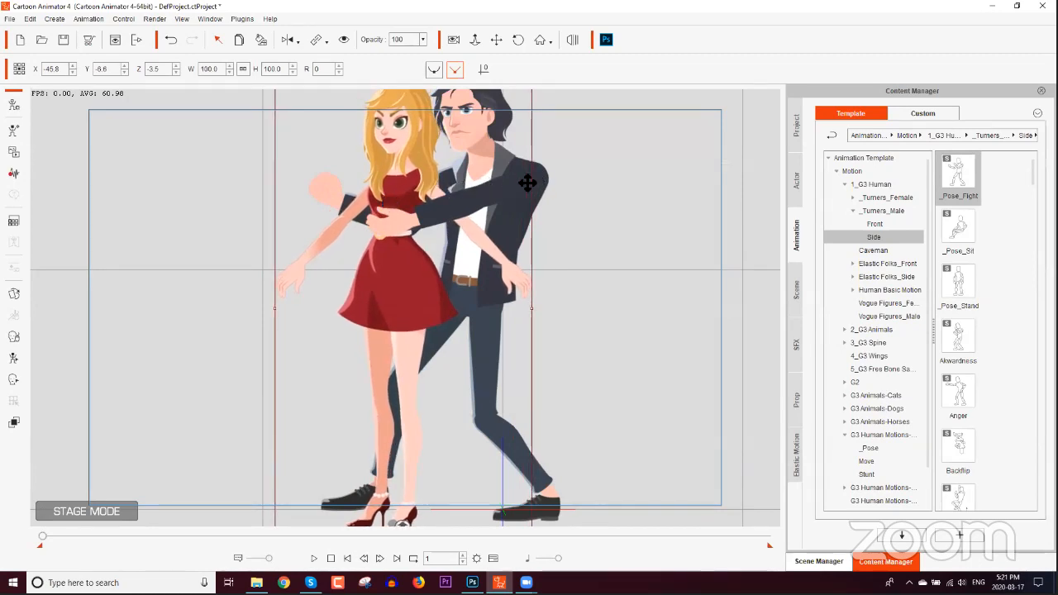
# Step: Link the separate arm to Leon's left shoulder bone and move Leon to about X -21.2, Y 2.2
pyautogui.click(527, 183)
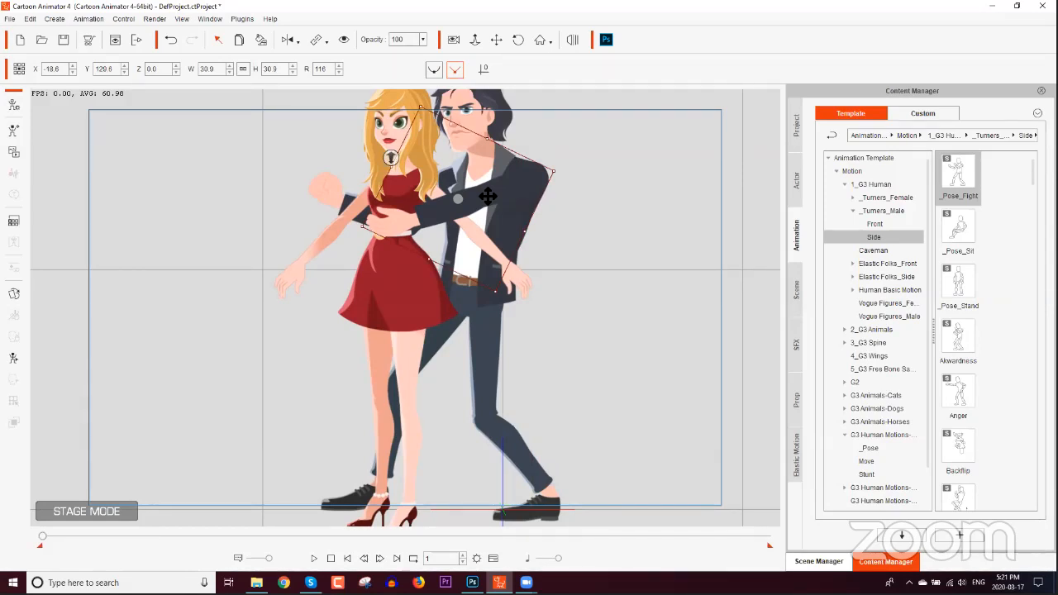
pyautogui.click(325, 40)
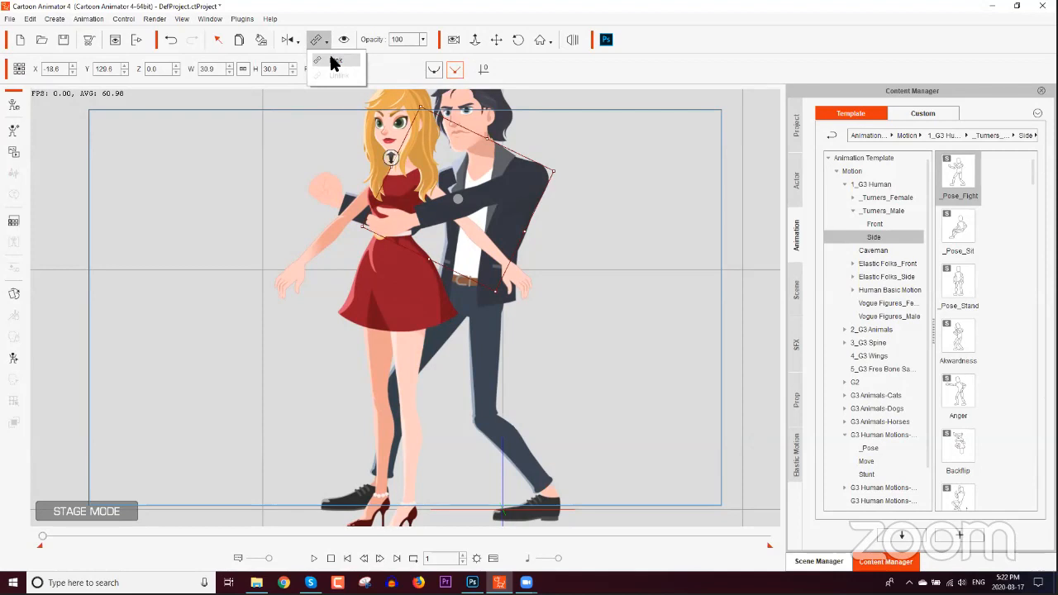
pyautogui.click(333, 62)
pyautogui.click(522, 176)
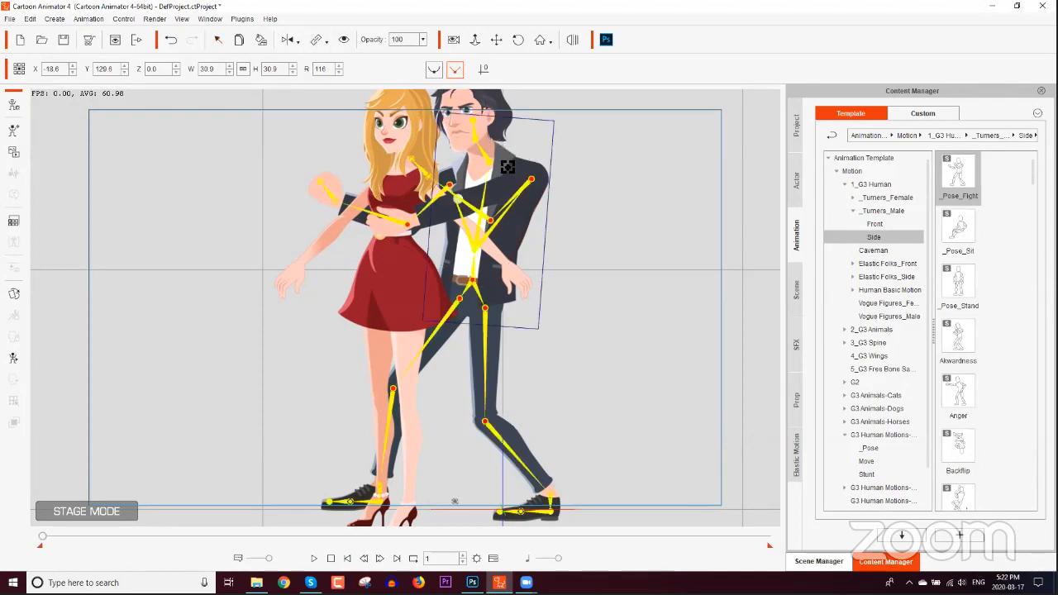
pyautogui.click(465, 300)
pyautogui.moveTo(472, 300)
pyautogui.mouseDown()
pyautogui.moveTo(499, 300)
pyautogui.moveTo(457, 295)
pyautogui.moveTo(499, 295)
pyautogui.moveTo(455, 300)
pyautogui.moveTo(470, 302)
pyautogui.mouseUp()
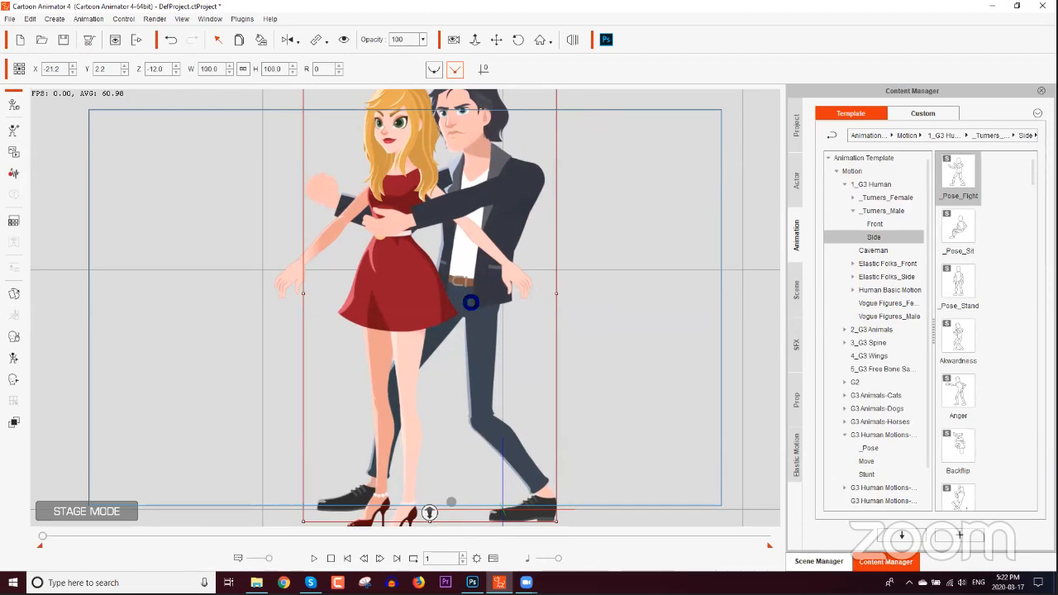
# Step: Open the linked arm in the 2D Motion Key Editor and rotate its forearm bone, Bone_2, to about 46
pyautogui.click(490, 191)
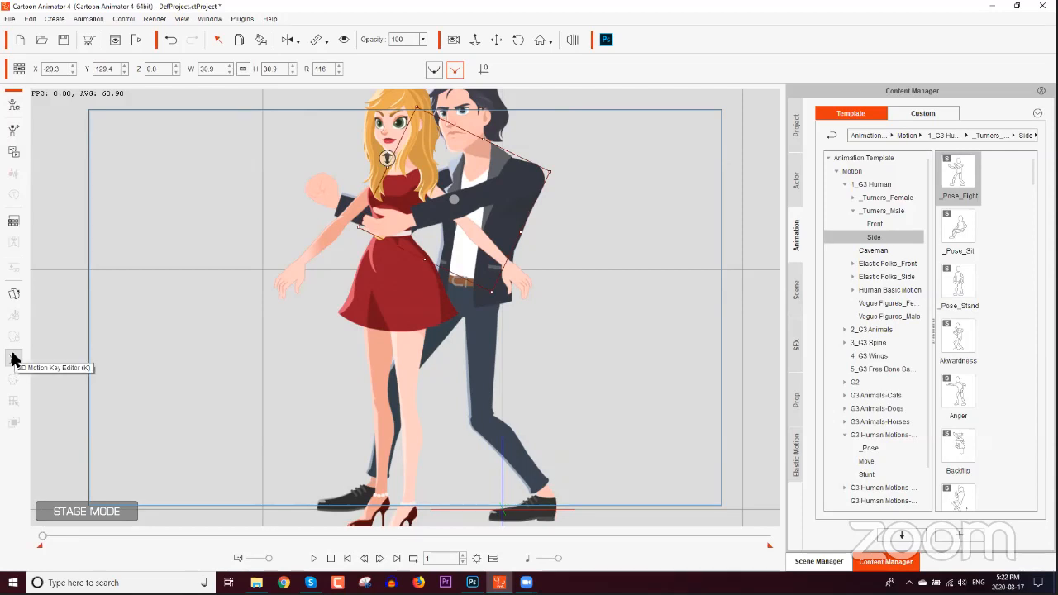
pyautogui.click(819, 561)
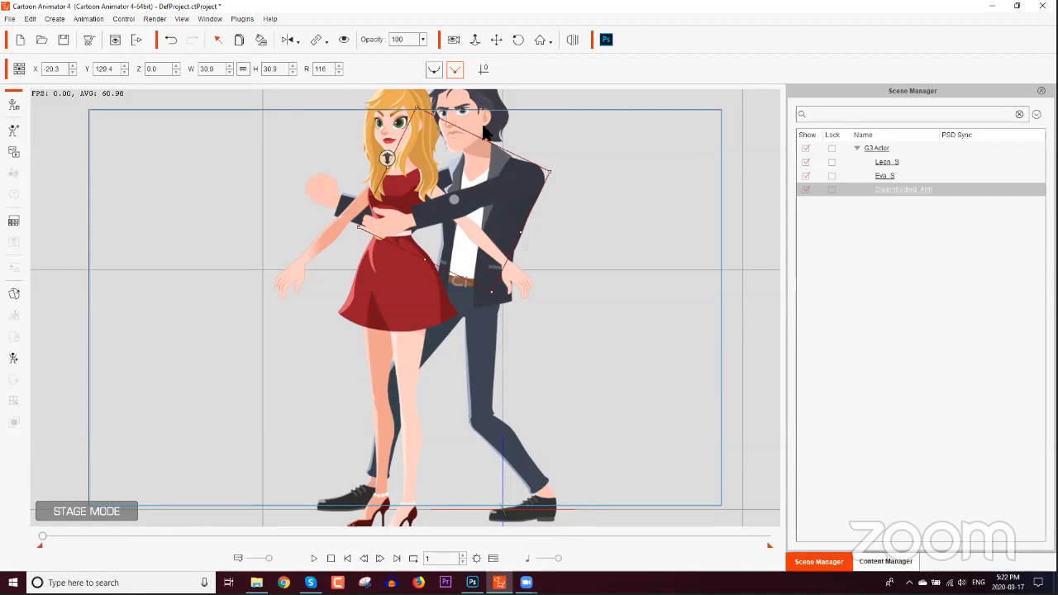
pyautogui.click(13, 358)
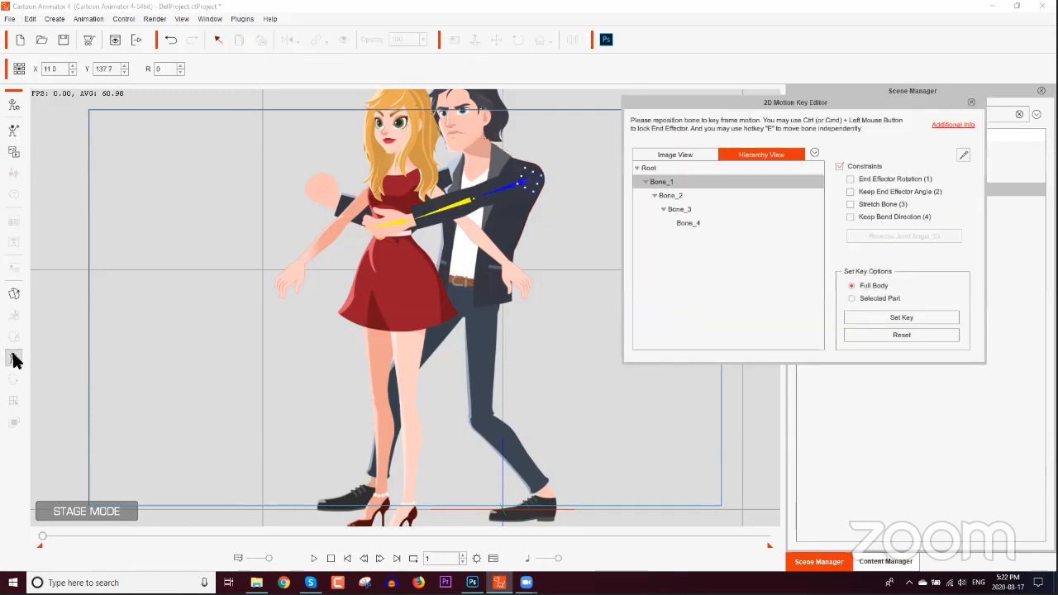
pyautogui.click(463, 208)
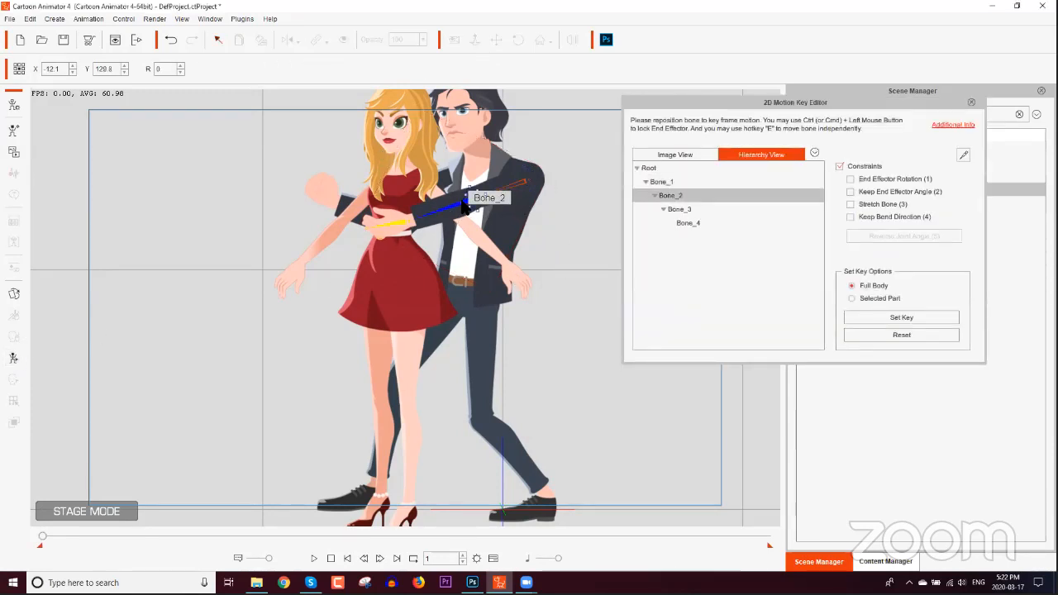
pyautogui.moveTo(490, 214); pyautogui.dragTo(475, 214)
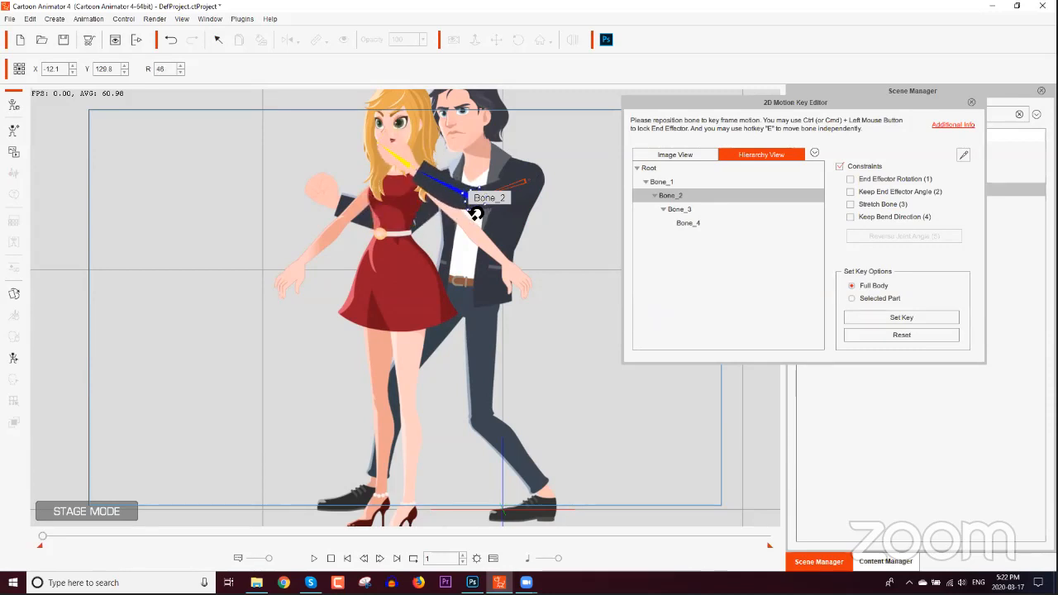
# Step: Rotate Bone_1 to about 7 and Bone_3 to about 335 so the hand covers Eva's mouth, and close the motion editor
pyautogui.click(403, 165)
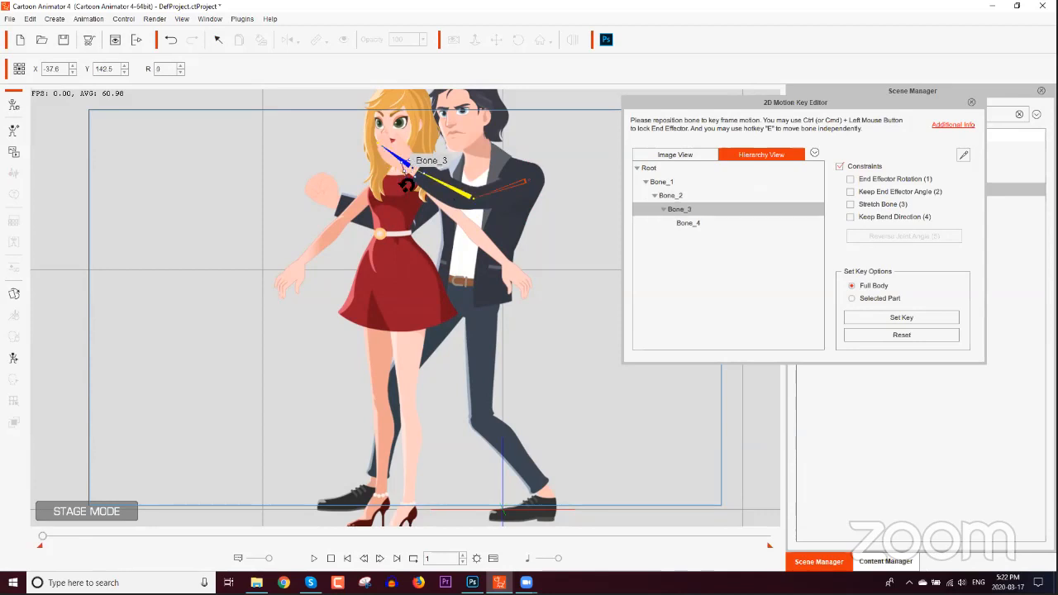
pyautogui.moveTo(421, 191); pyautogui.dragTo(405, 191)
pyautogui.click(509, 187)
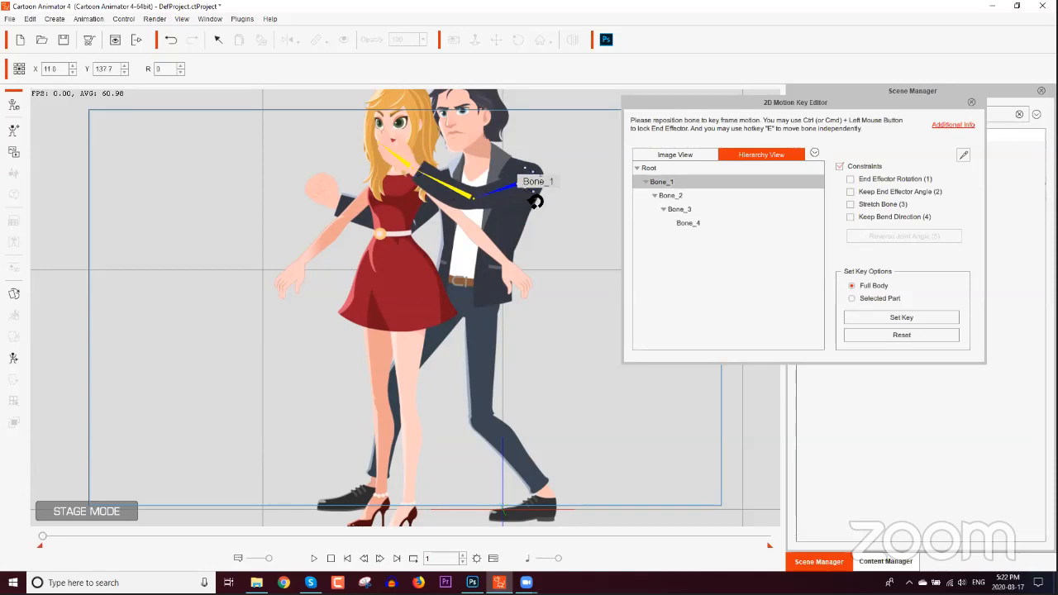
pyautogui.moveTo(532, 199); pyautogui.dragTo(531, 203)
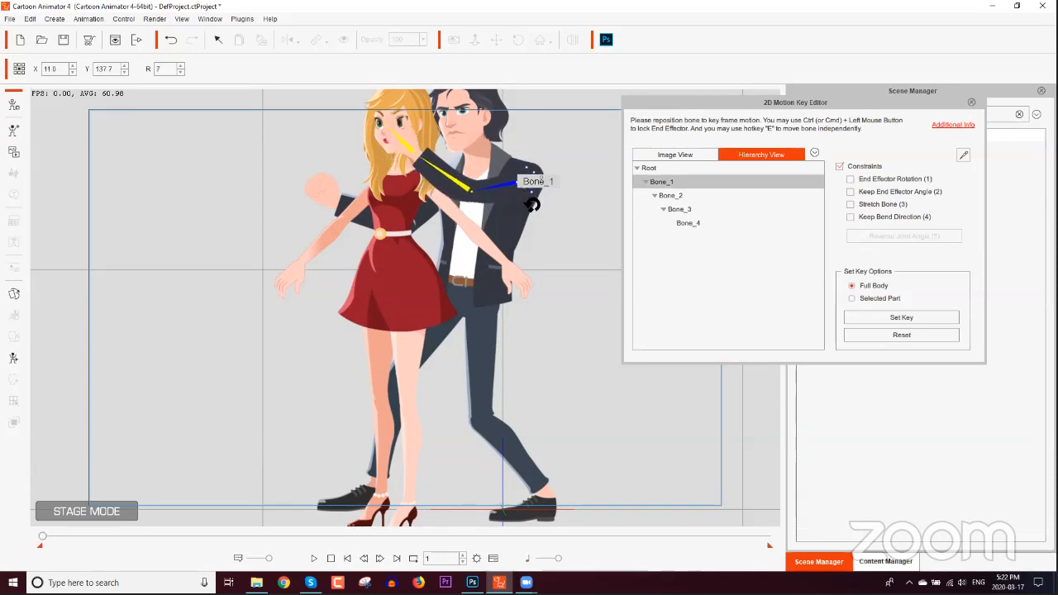
pyautogui.click(405, 156)
pyautogui.moveTo(398, 162); pyautogui.dragTo(403, 169)
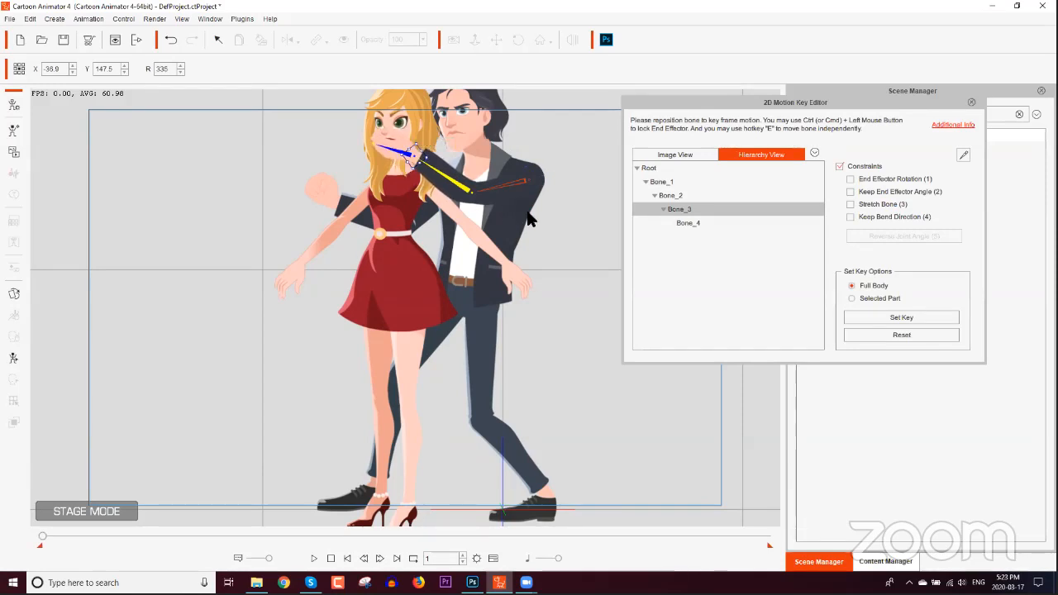
pyautogui.moveTo(536, 214); pyautogui.dragTo(522, 287)
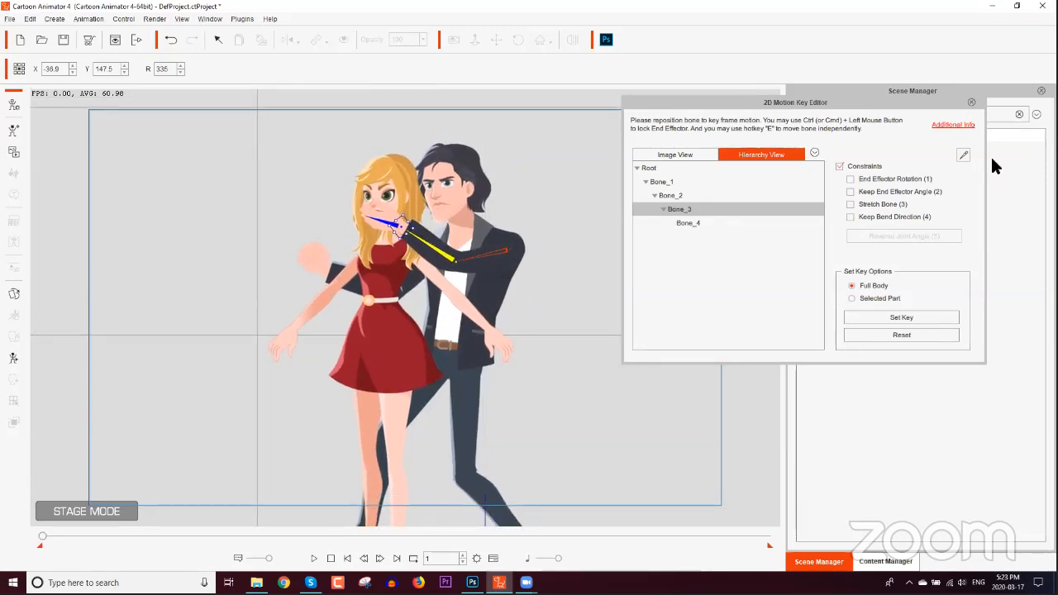
pyautogui.click(971, 102)
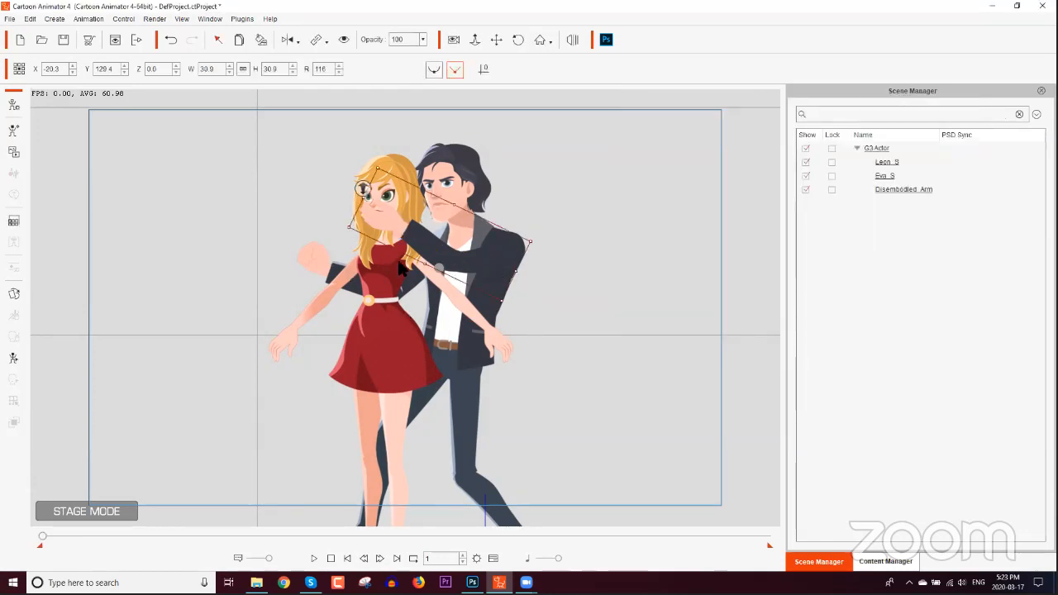
pyautogui.click(591, 373)
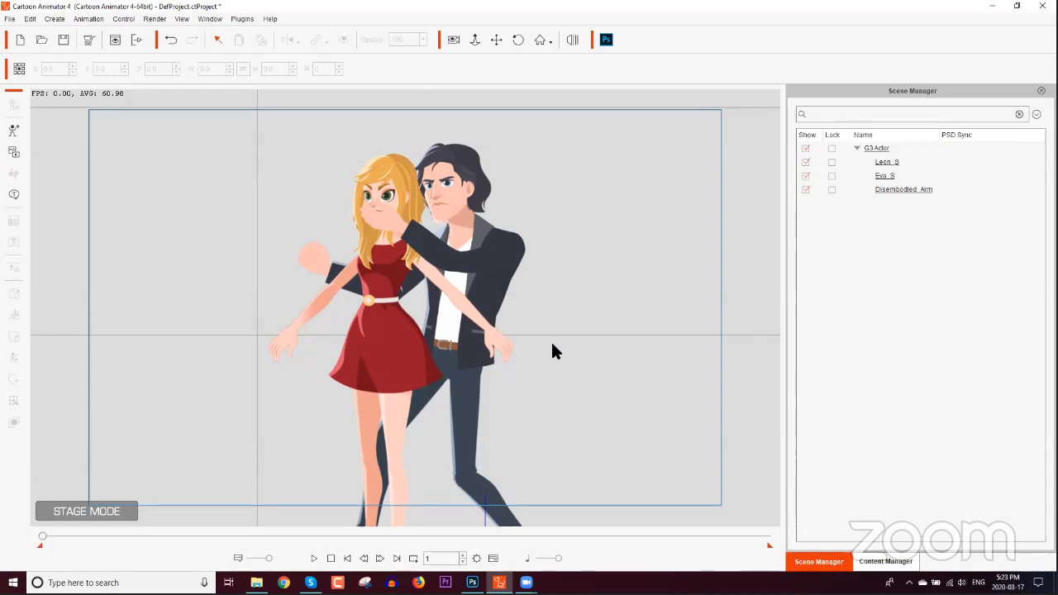
# Step: Open Leon in the Character Composer, continuing without removing his object animation
pyautogui.click(326, 273)
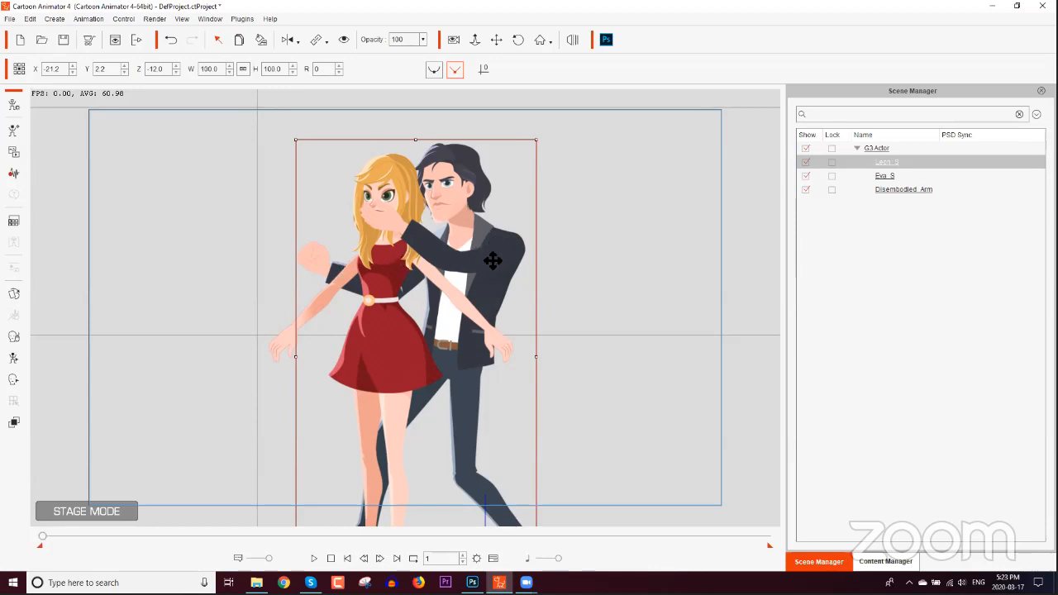
pyautogui.click(12, 108)
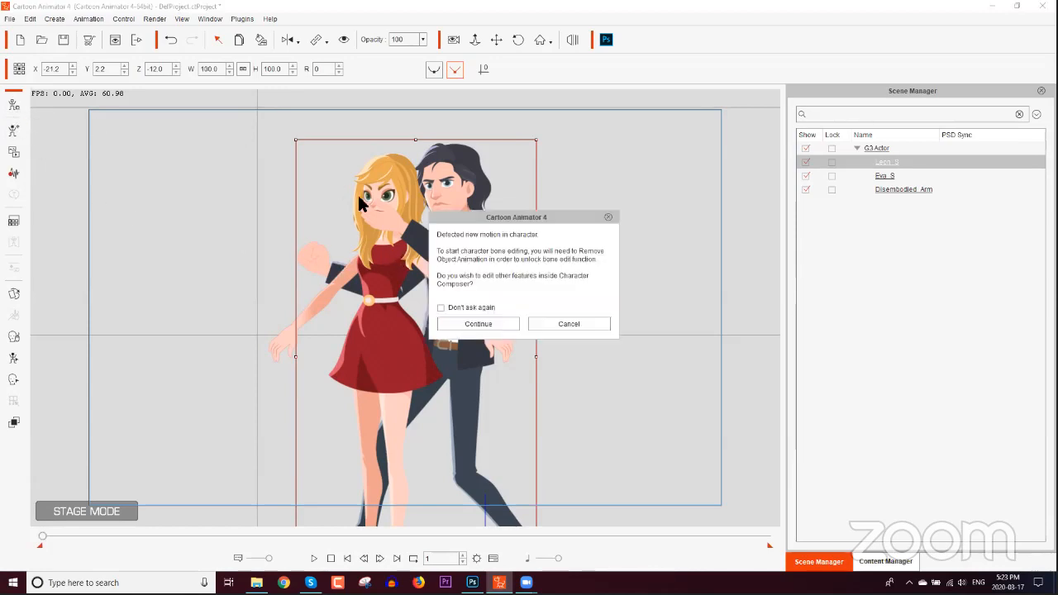
pyautogui.click(492, 323)
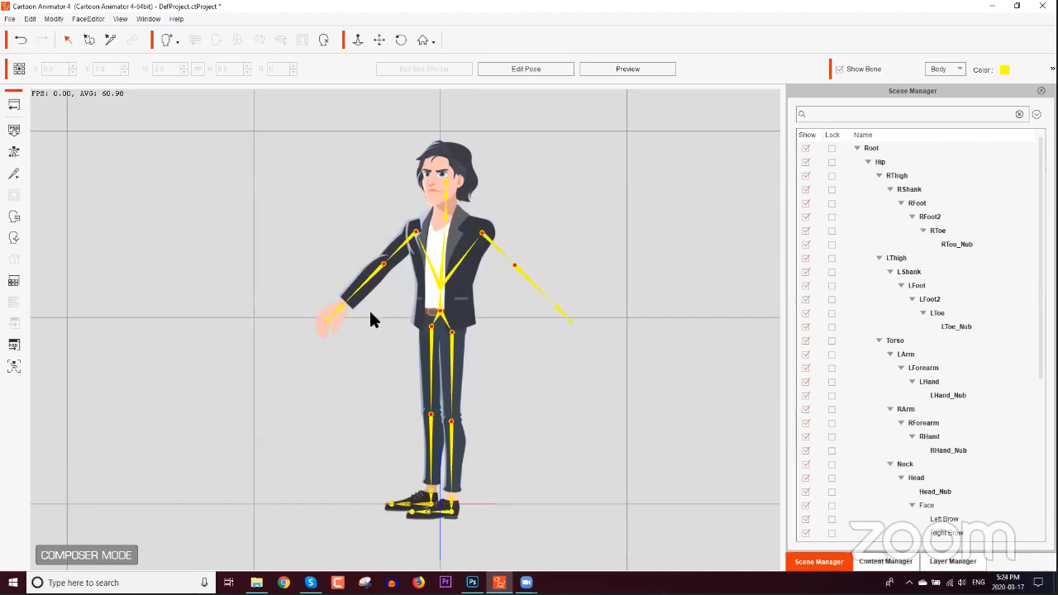
# Step: Open the Sprite Editor for Leon's right hand and browse its hand sprites
pyautogui.click(333, 321)
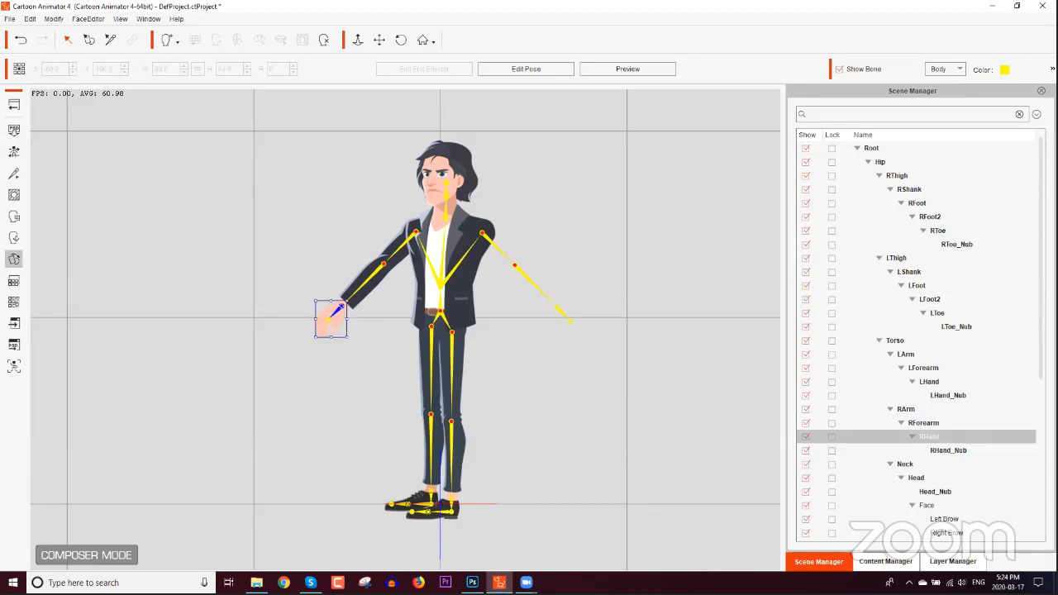
pyautogui.click(15, 258)
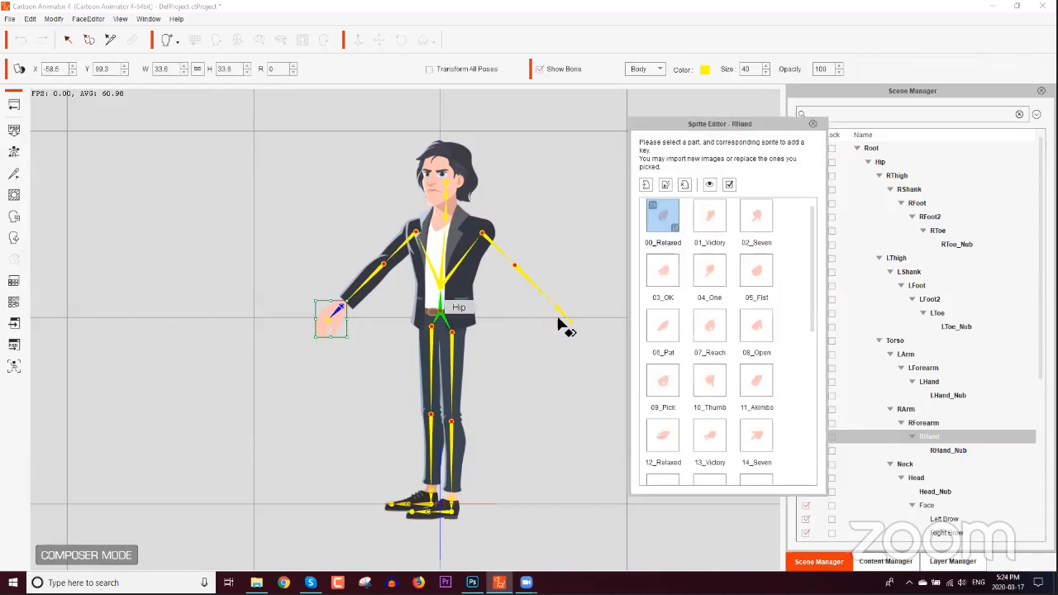
pyautogui.moveTo(810, 283)
pyautogui.mouseDown()
pyautogui.moveTo(813, 432)
pyautogui.moveTo(813, 267)
pyautogui.mouseUp()
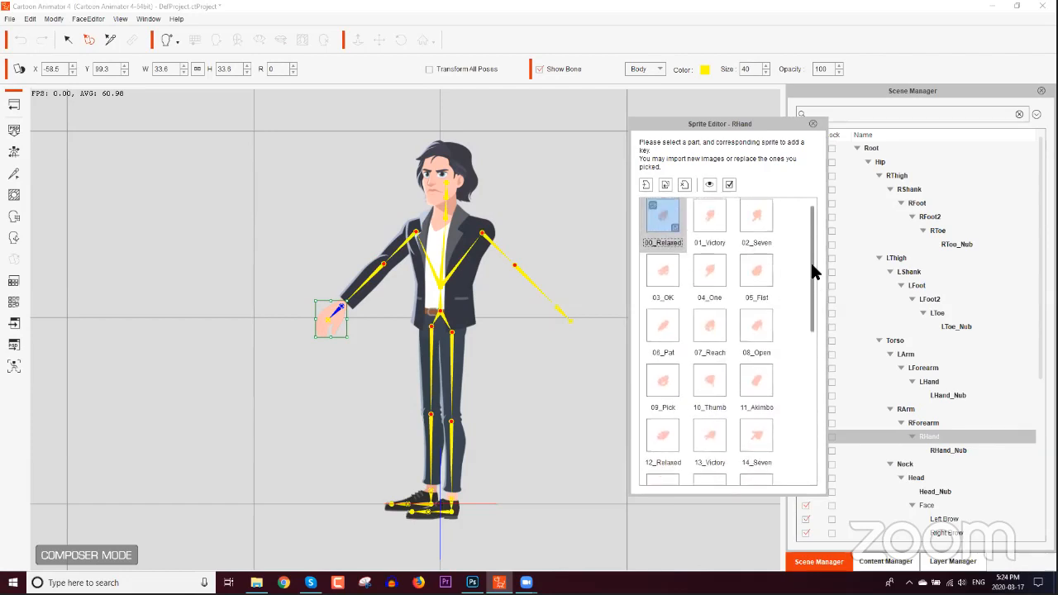
# Step: Import the gun-2 image as a new right-hand sprite from D:, Webinar, CA4 A to Z, Characters, Spy, CTA3 character PNGs
pyautogui.click(643, 184)
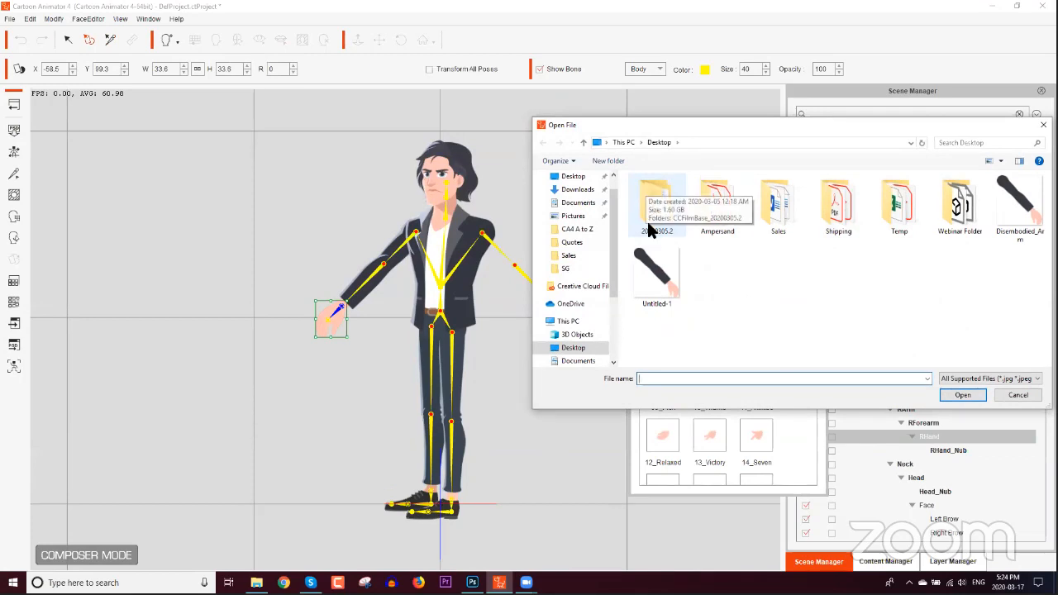
pyautogui.scroll(-3, 612, 290)
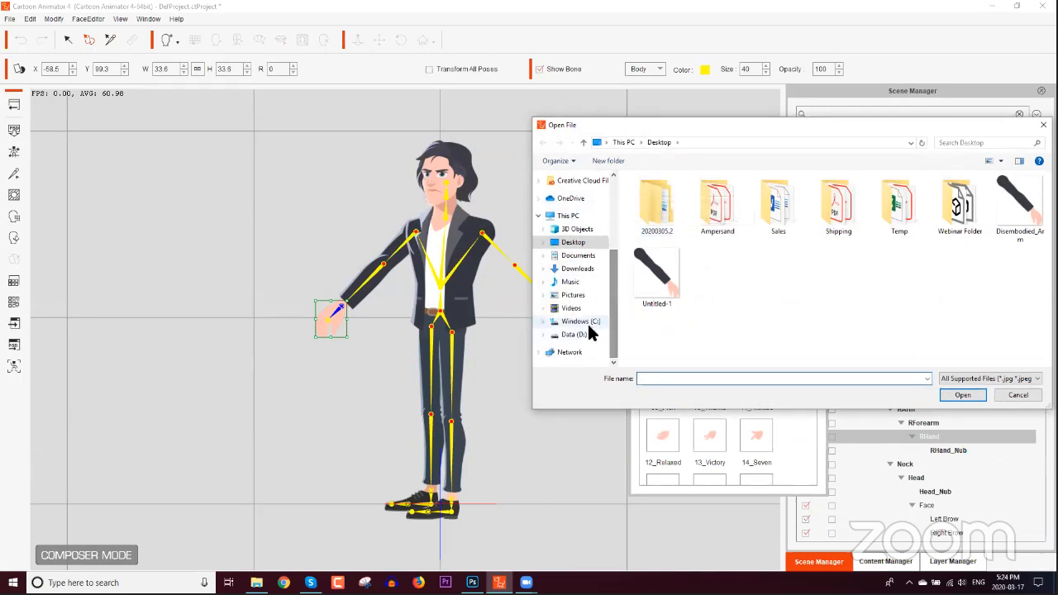
pyautogui.click(578, 333)
pyautogui.click(669, 319)
pyautogui.scroll(-2, 674, 314)
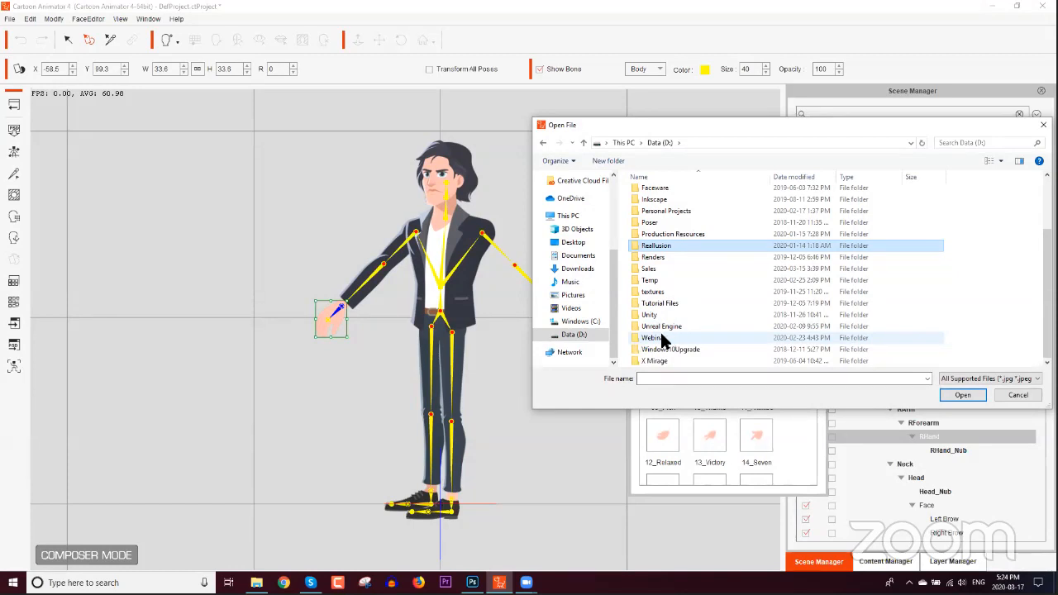
pyautogui.doubleClick(661, 337)
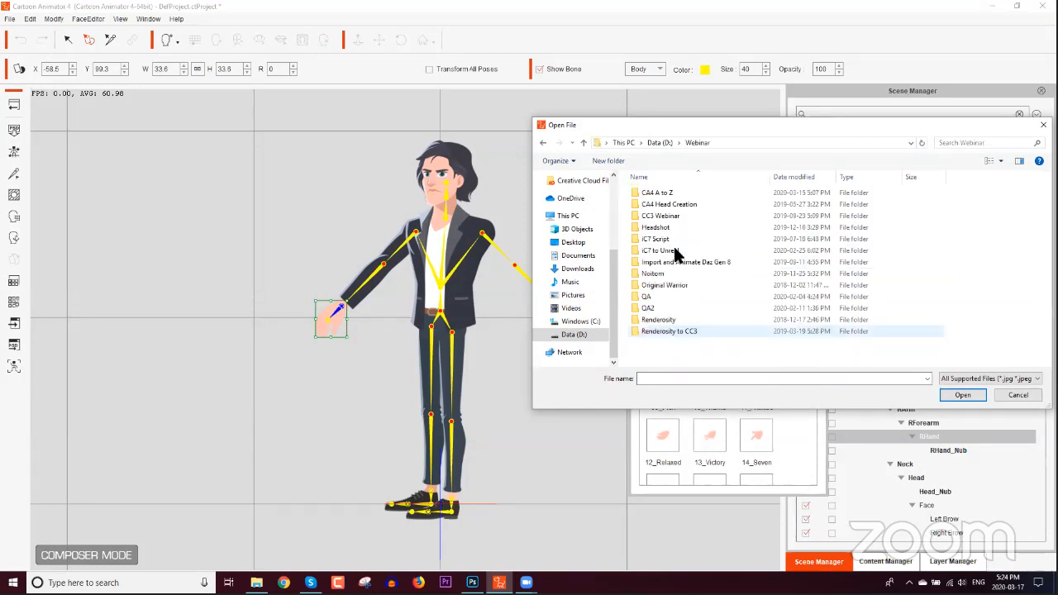
pyautogui.doubleClick(664, 195)
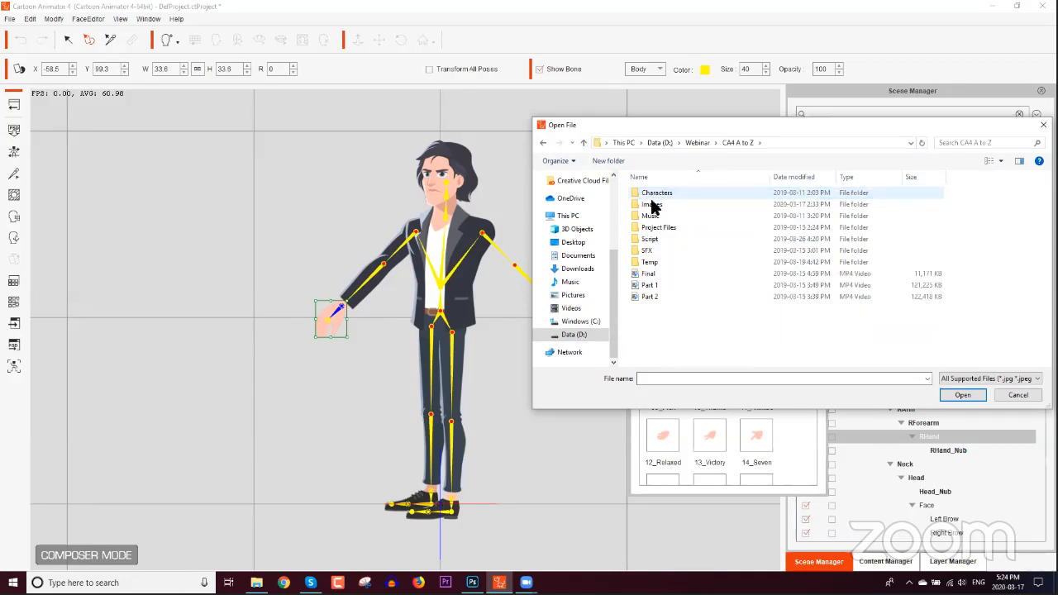
pyautogui.doubleClick(653, 199)
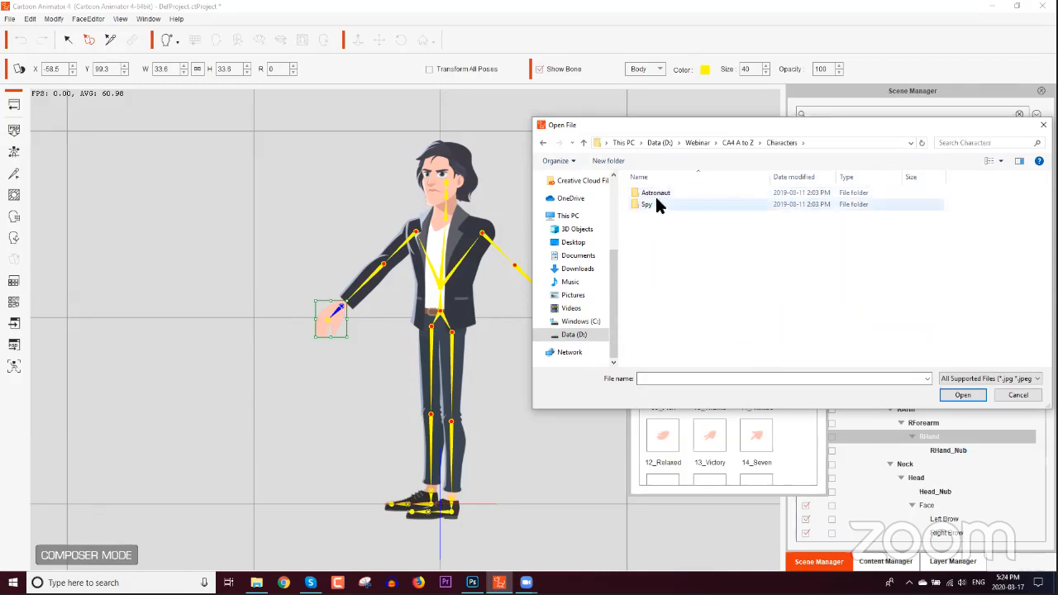
pyautogui.doubleClick(653, 204)
pyautogui.doubleClick(666, 229)
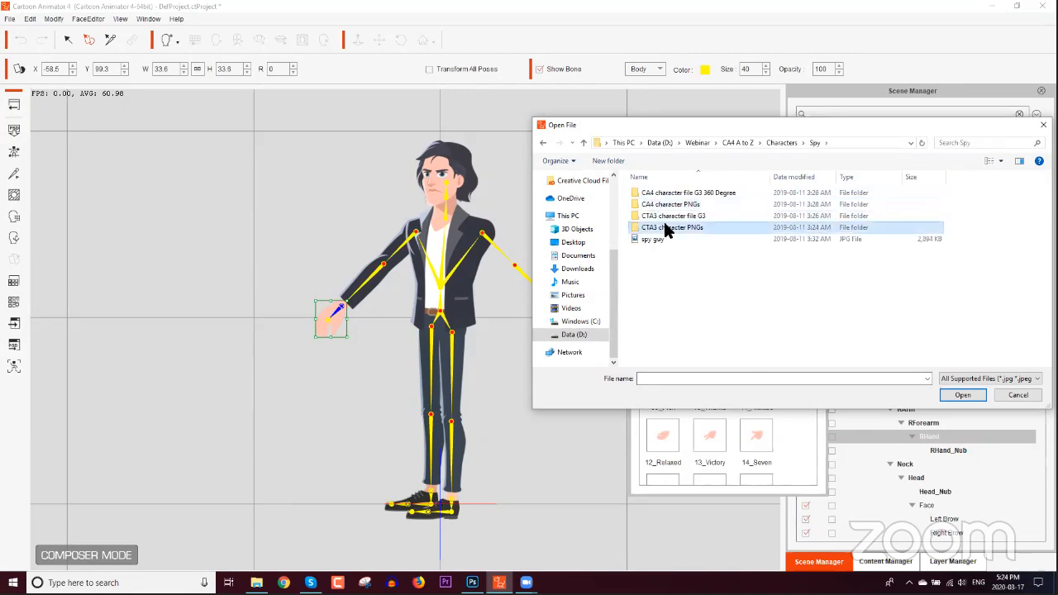
pyautogui.click(1026, 277)
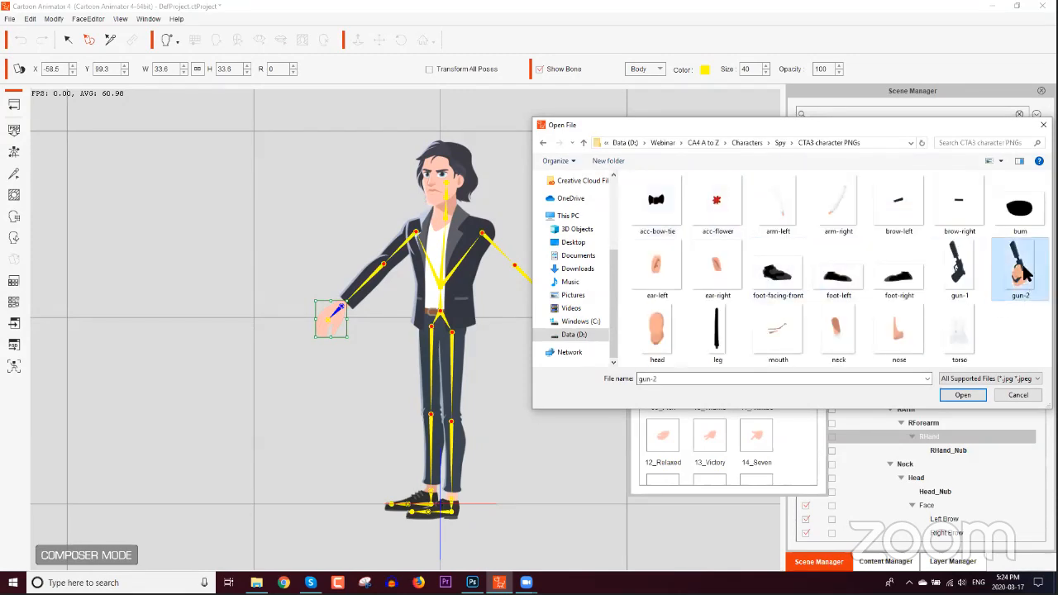
pyautogui.click(962, 396)
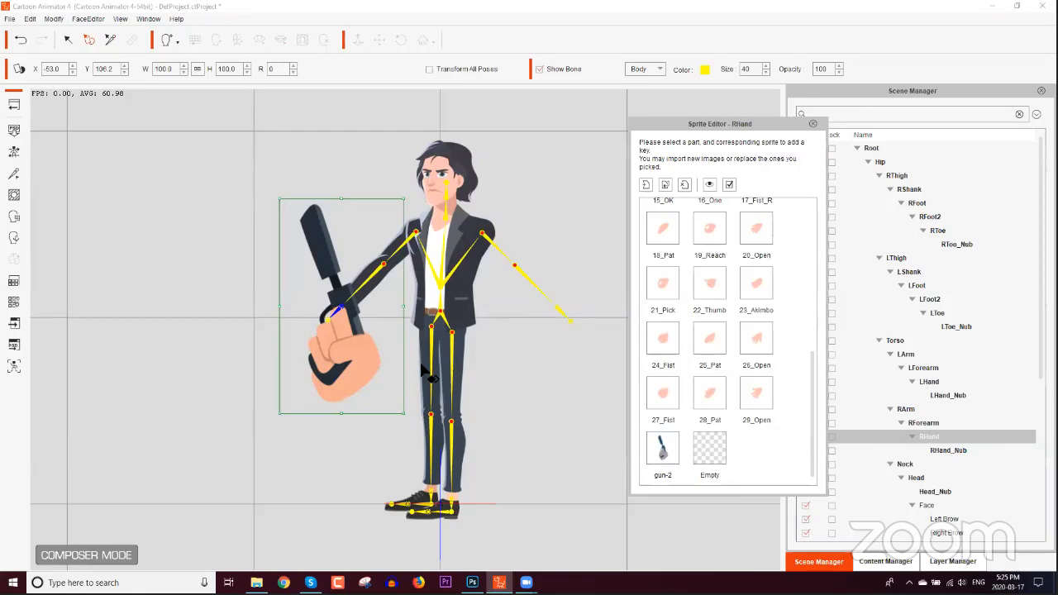
# Step: Fit the gun-2 sprite onto the wrist at X -66.2, Y 98.5, size 32.9 and rotation 249, and return to the stage
pyautogui.moveTo(413, 371); pyautogui.dragTo(392, 269)
pyautogui.moveTo(356, 312)
pyautogui.mouseDown()
pyautogui.moveTo(326, 330)
pyautogui.moveTo(341, 314)
pyautogui.mouseUp()
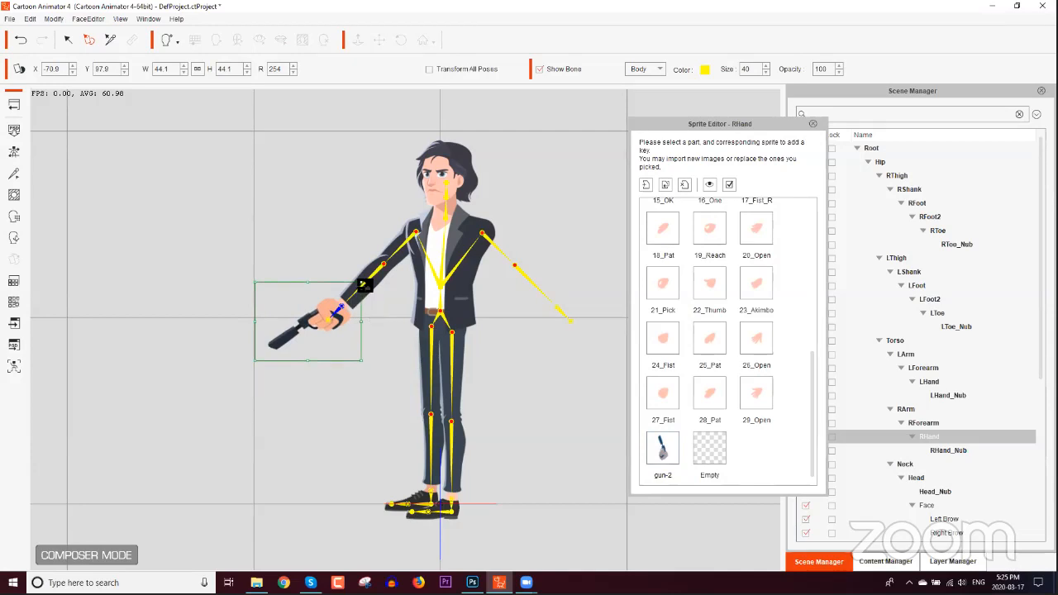
pyautogui.moveTo(364, 285)
pyautogui.mouseDown()
pyautogui.moveTo(333, 312)
pyautogui.moveTo(357, 291)
pyautogui.mouseUp()
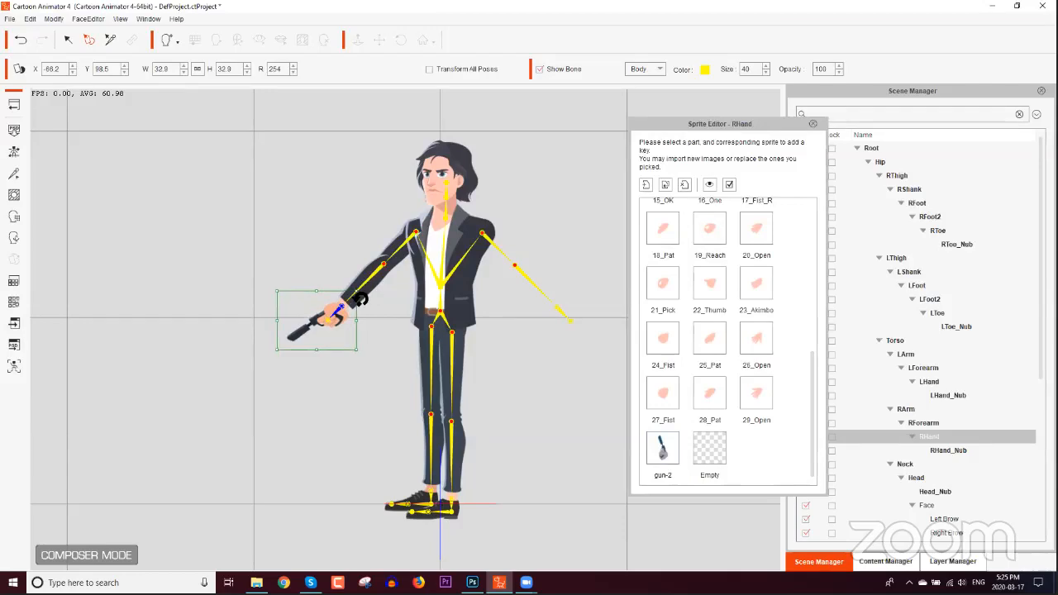
pyautogui.moveTo(362, 328); pyautogui.dragTo(361, 323)
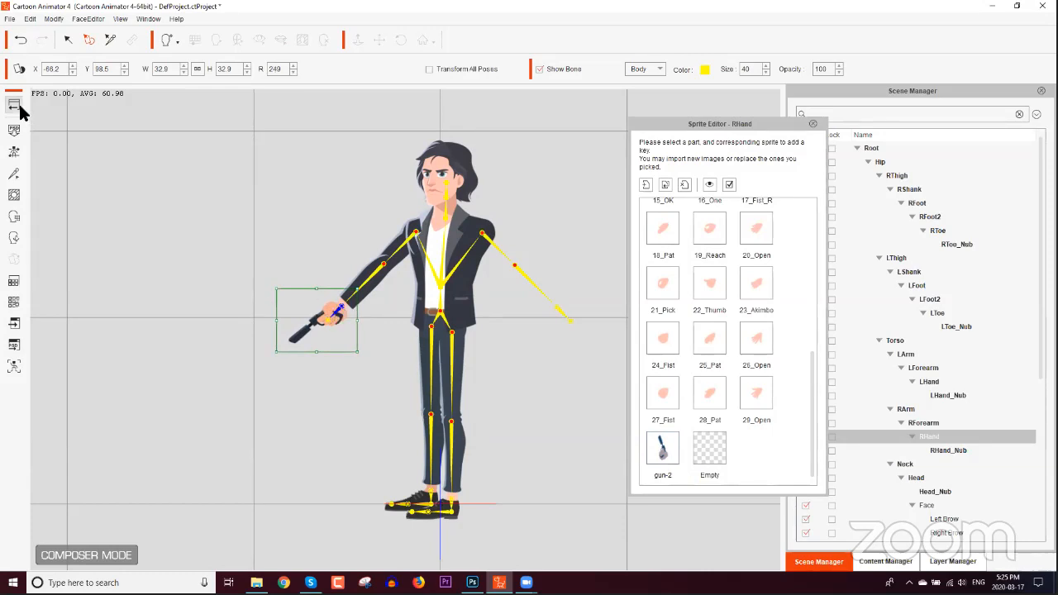
pyautogui.click(812, 124)
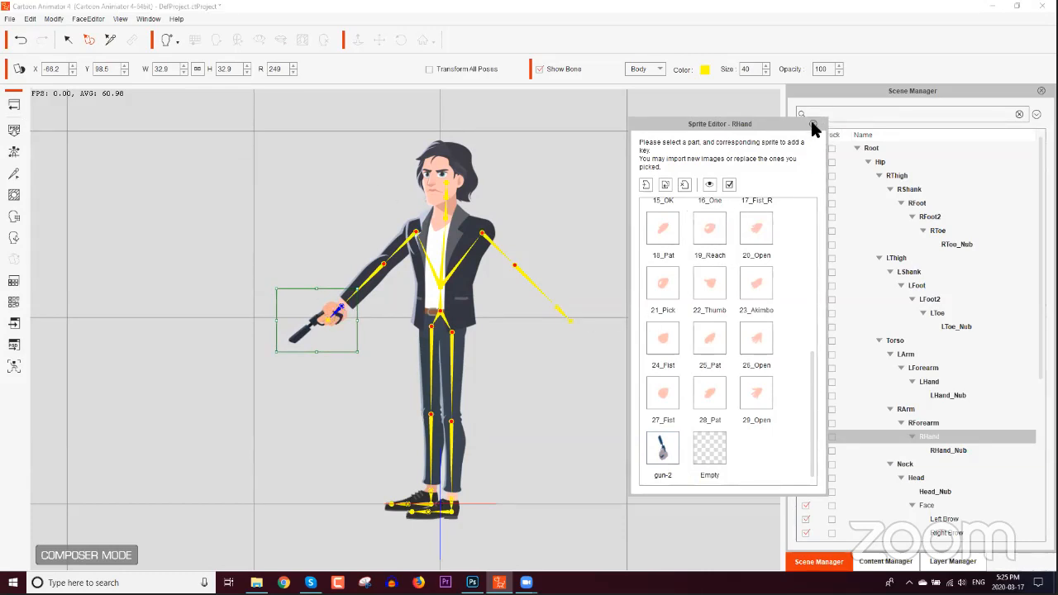
pyautogui.click(15, 105)
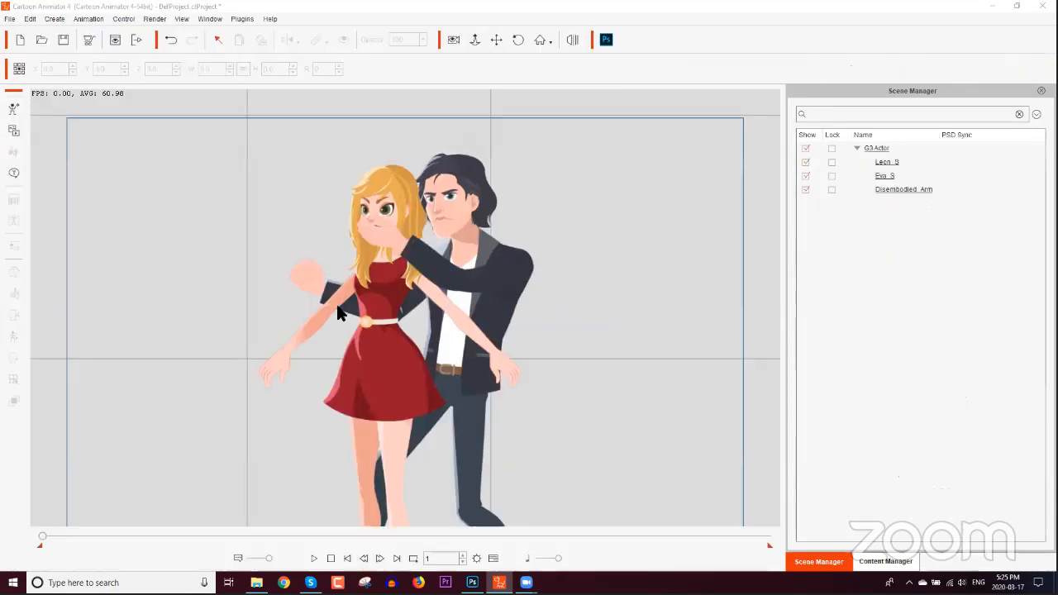
# Step: Switch Leon's right hand on the stage to the gun-2 sprite and close the Sprite Editor
pyautogui.click(314, 259)
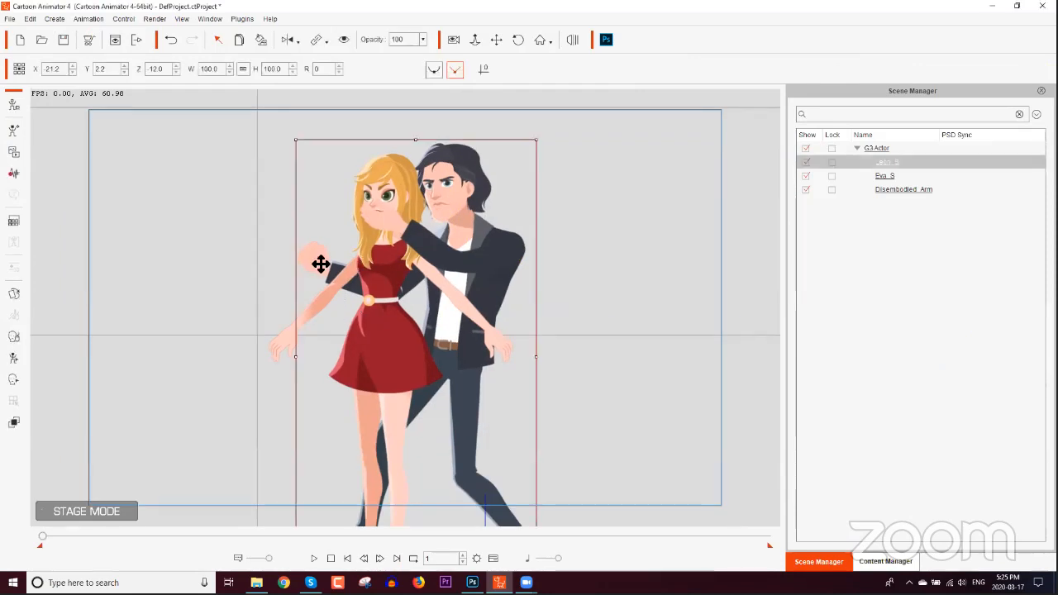
pyautogui.click(15, 295)
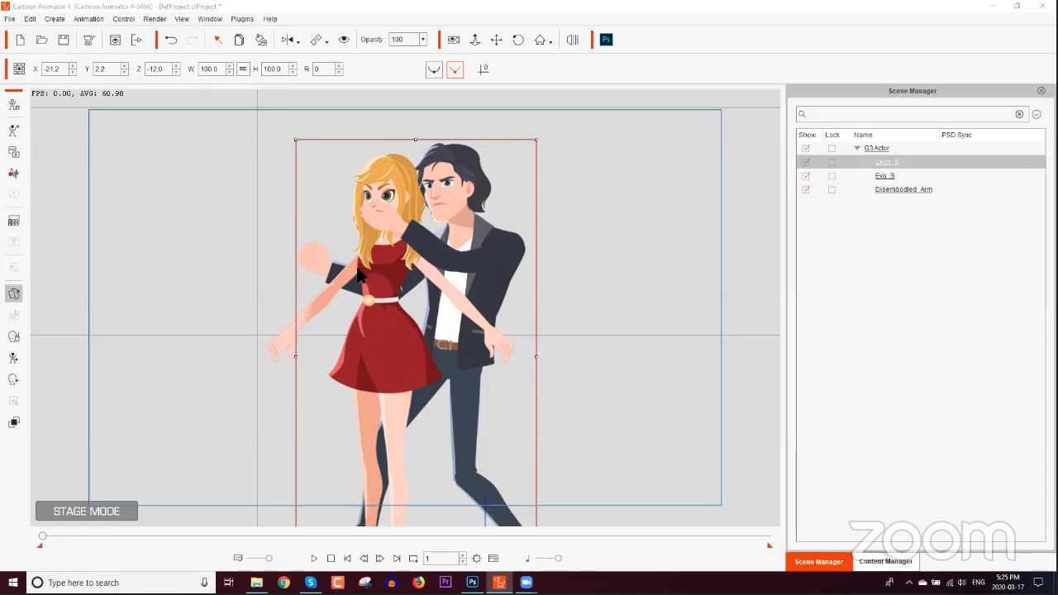
pyautogui.click(317, 266)
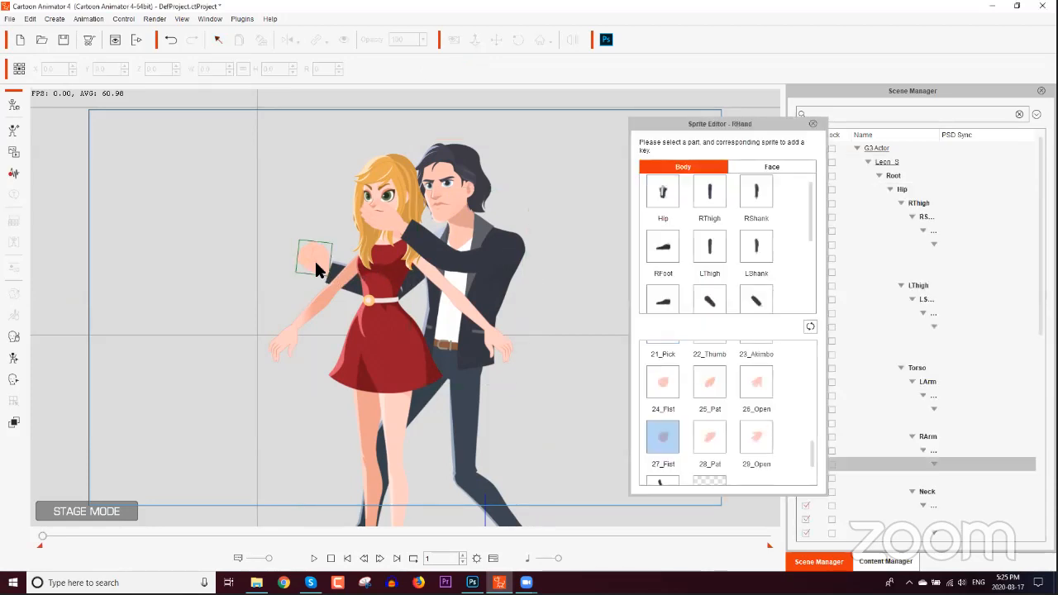
pyautogui.moveTo(810, 450); pyautogui.dragTo(809, 470)
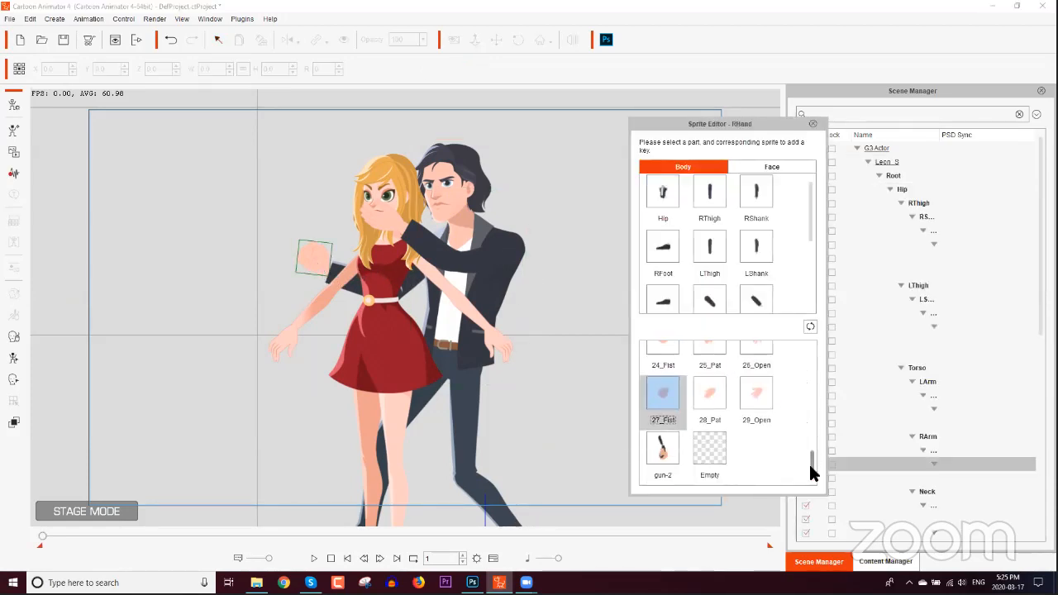
pyautogui.click(662, 450)
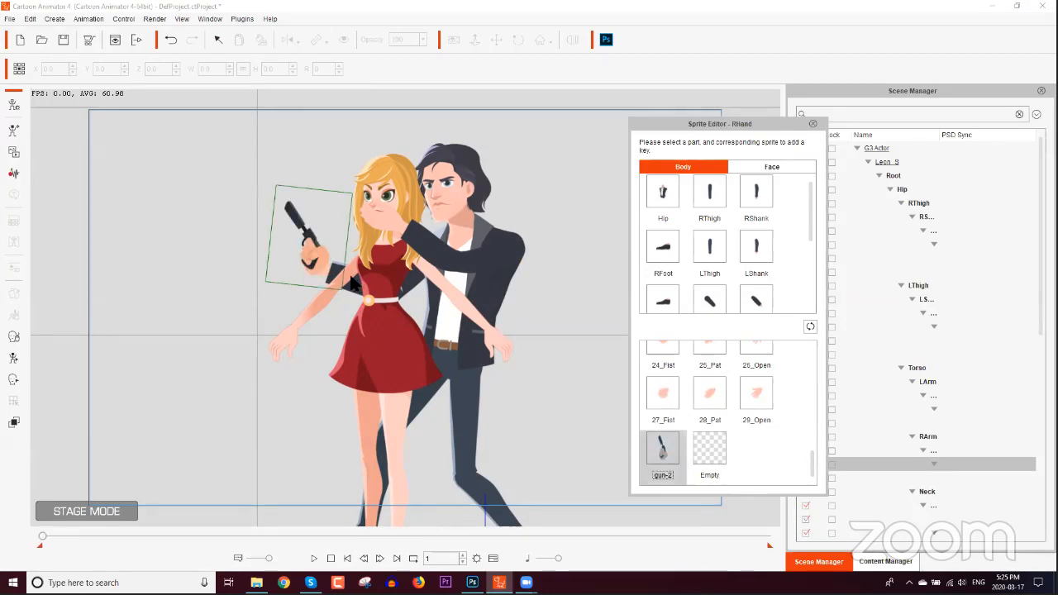
pyautogui.click(811, 123)
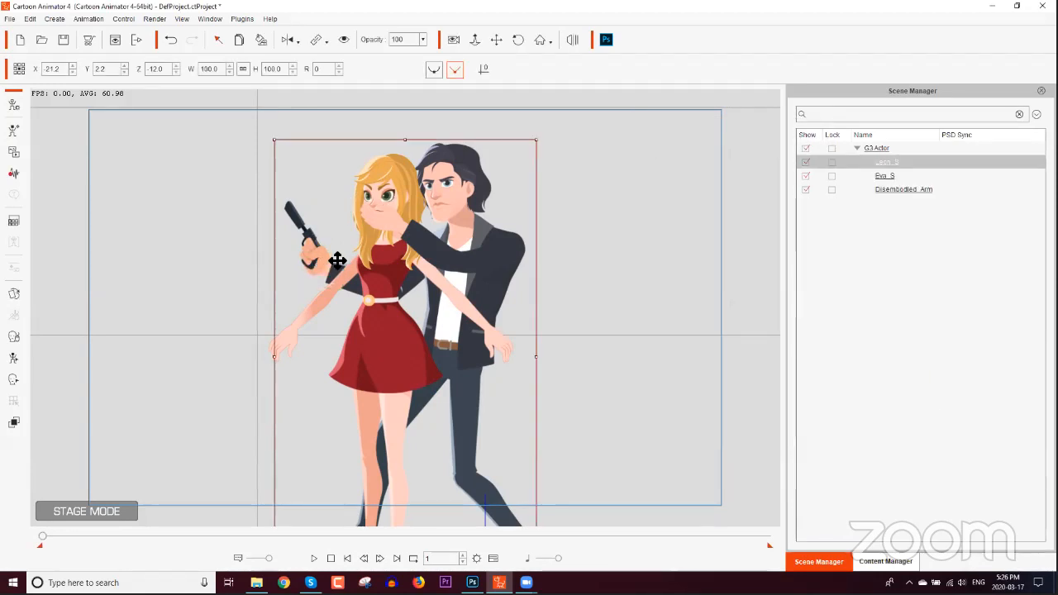
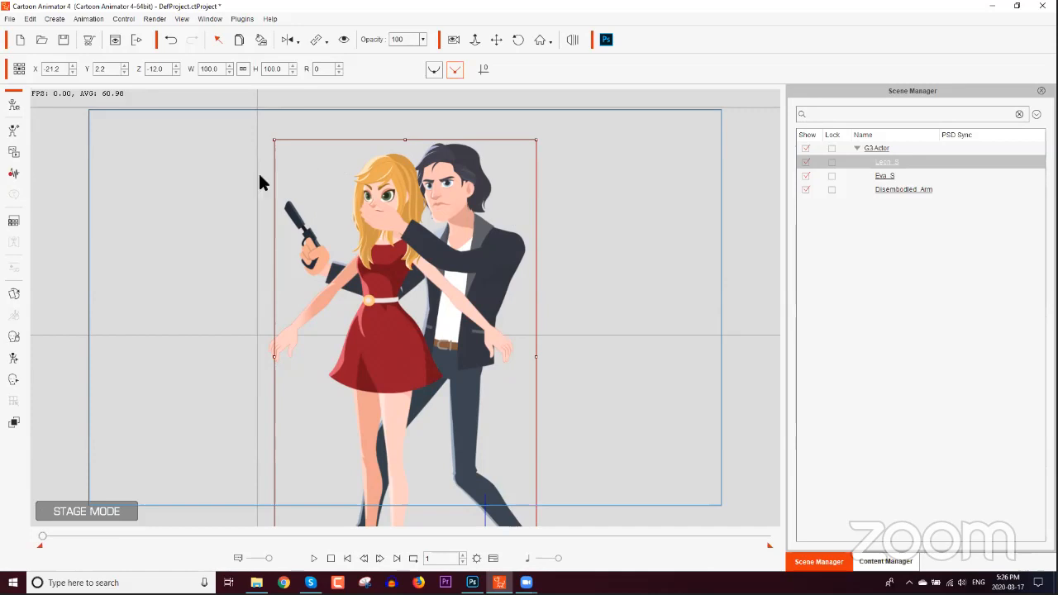
# Step: Start a new project without saving the current one and open the CA4 A to Z Images folder in File Explorer
pyautogui.click(19, 42)
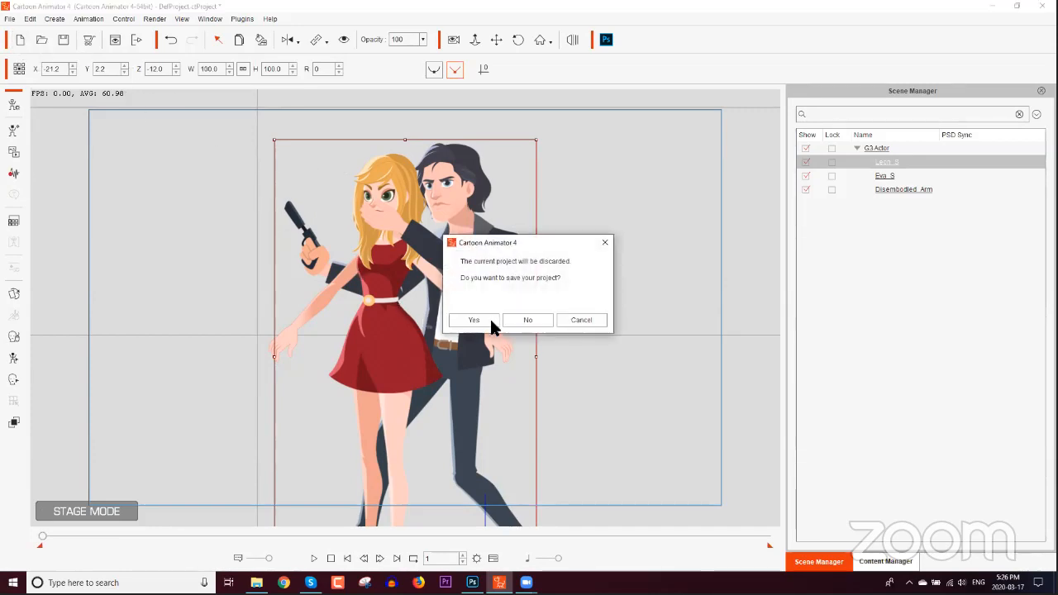
pyautogui.click(514, 321)
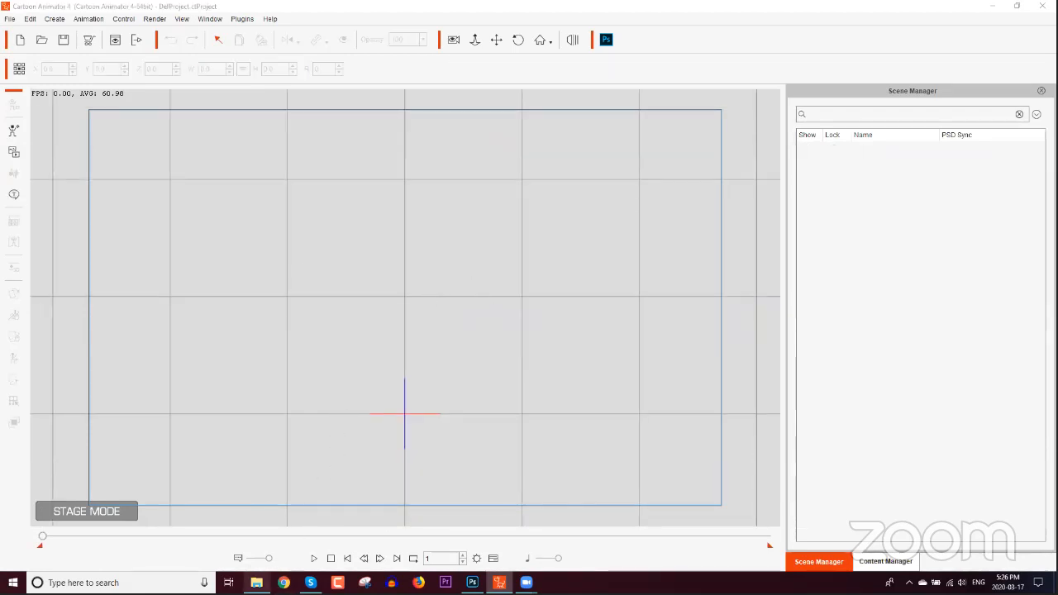
pyautogui.click(256, 583)
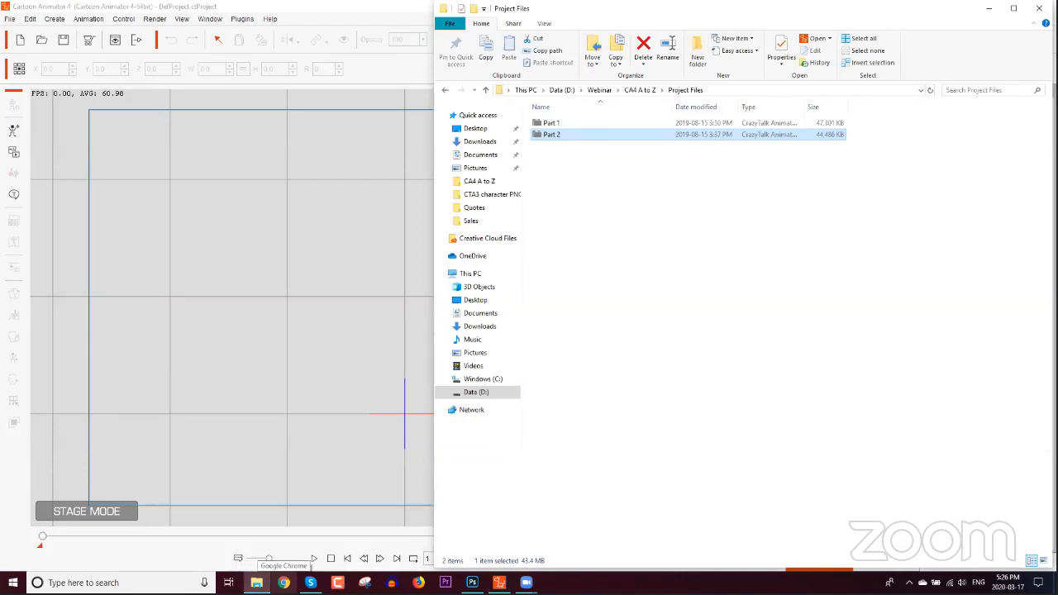
pyautogui.moveTo(706, 17); pyautogui.dragTo(430, 24)
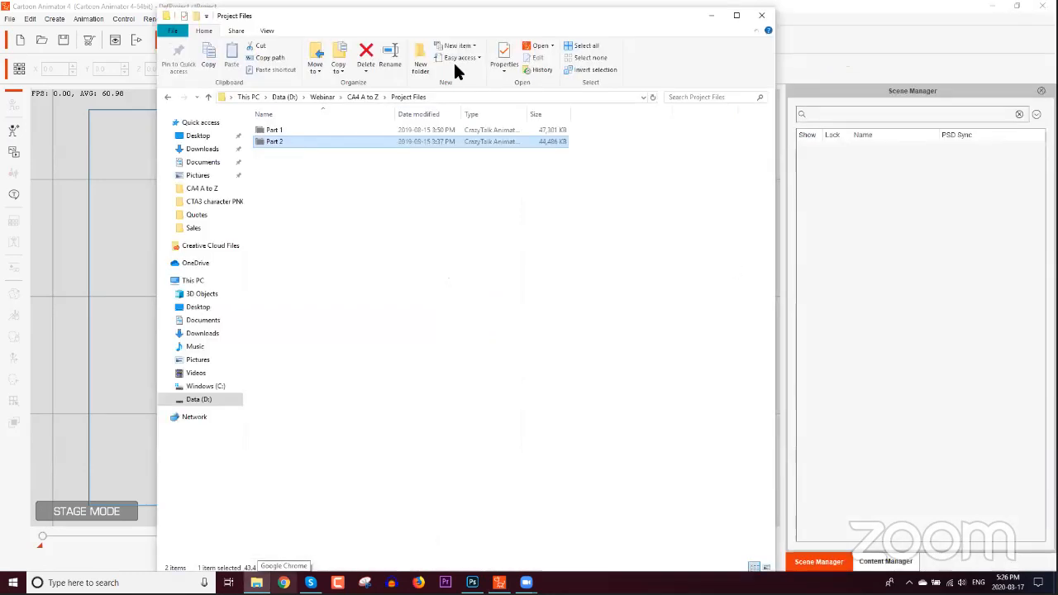
pyautogui.click(364, 93)
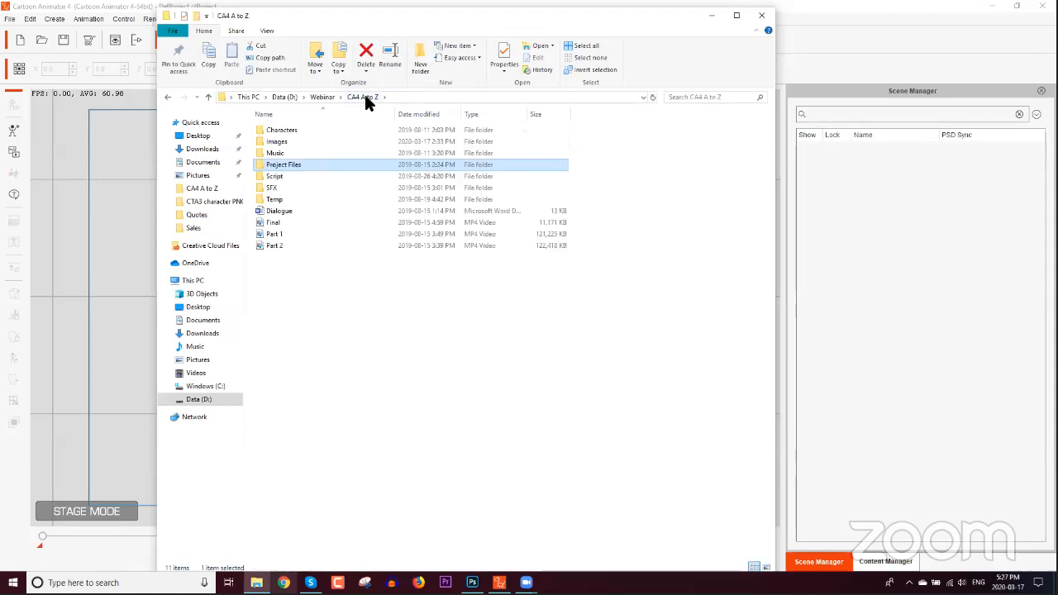
pyautogui.click(281, 140)
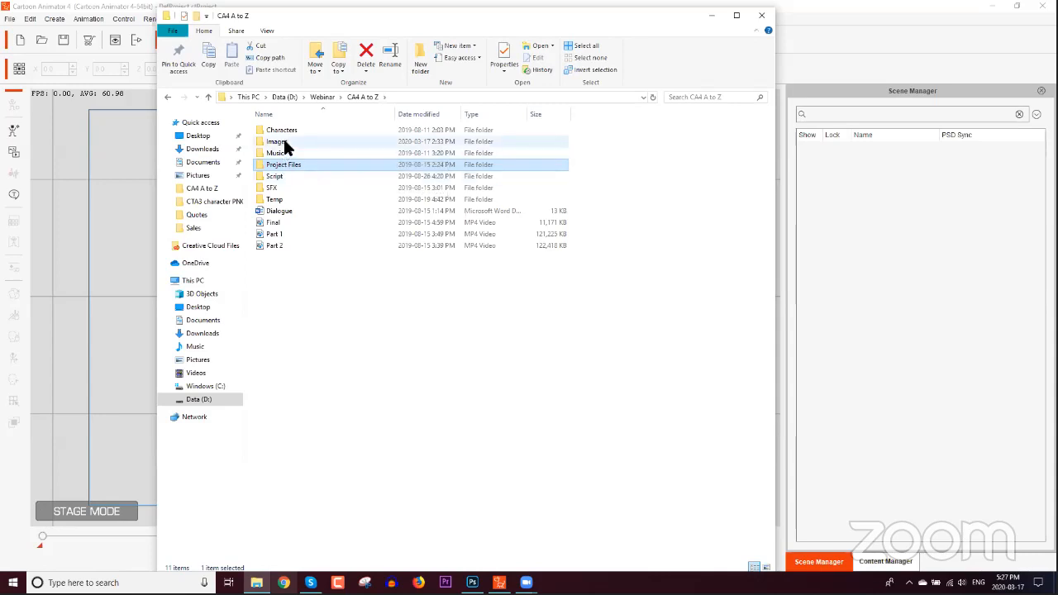
pyautogui.doubleClick(281, 140)
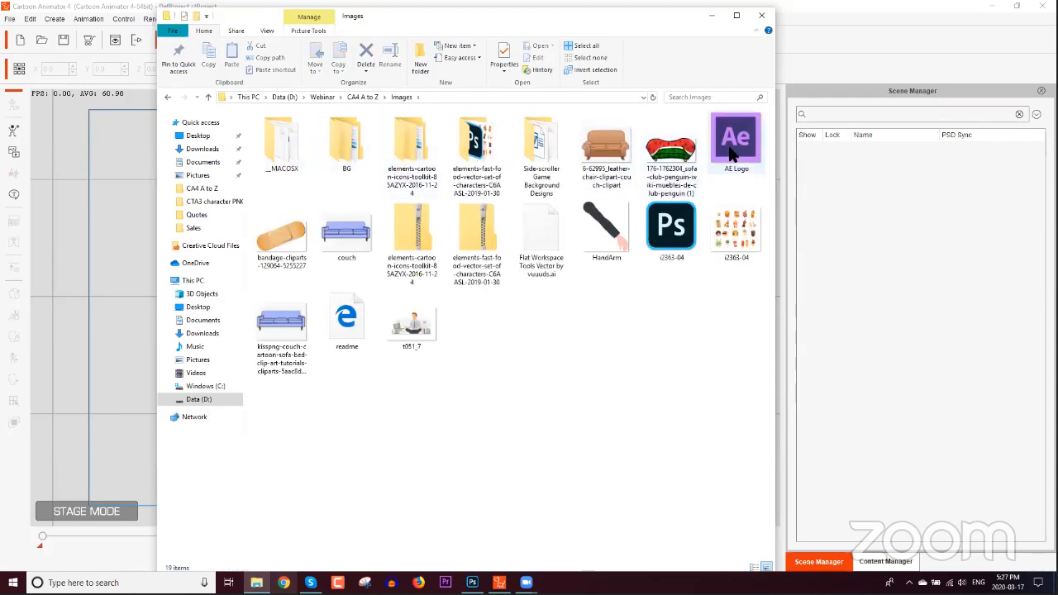
# Step: Import the AE Logo image from the Images folder onto the stage as a G3 Free Bone Actor
pyautogui.moveTo(585, 24); pyautogui.dragTo(806, 23)
pyautogui.moveTo(957, 140); pyautogui.dragTo(383, 354)
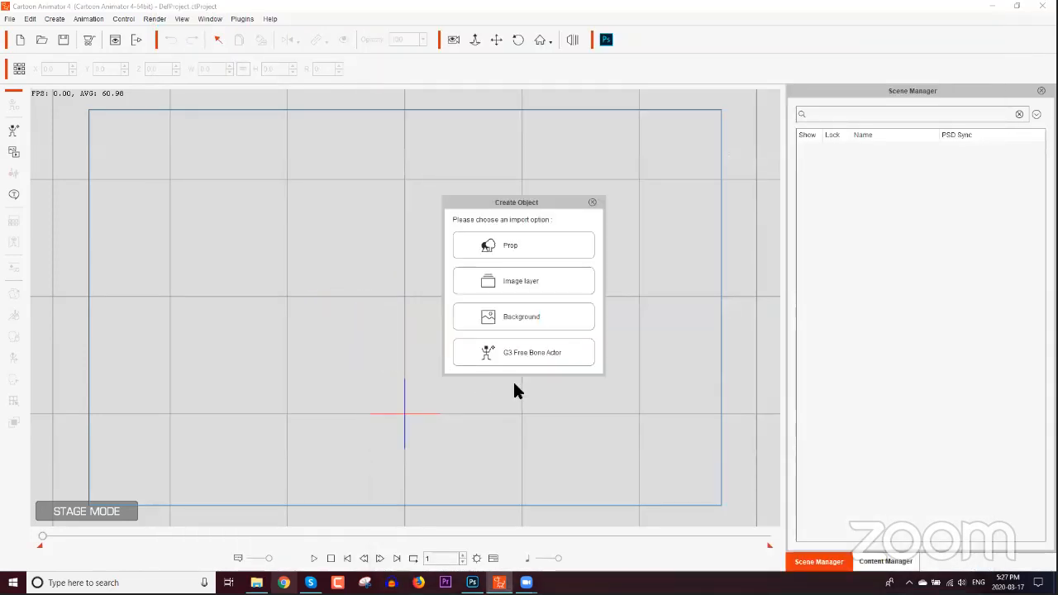
pyautogui.click(529, 355)
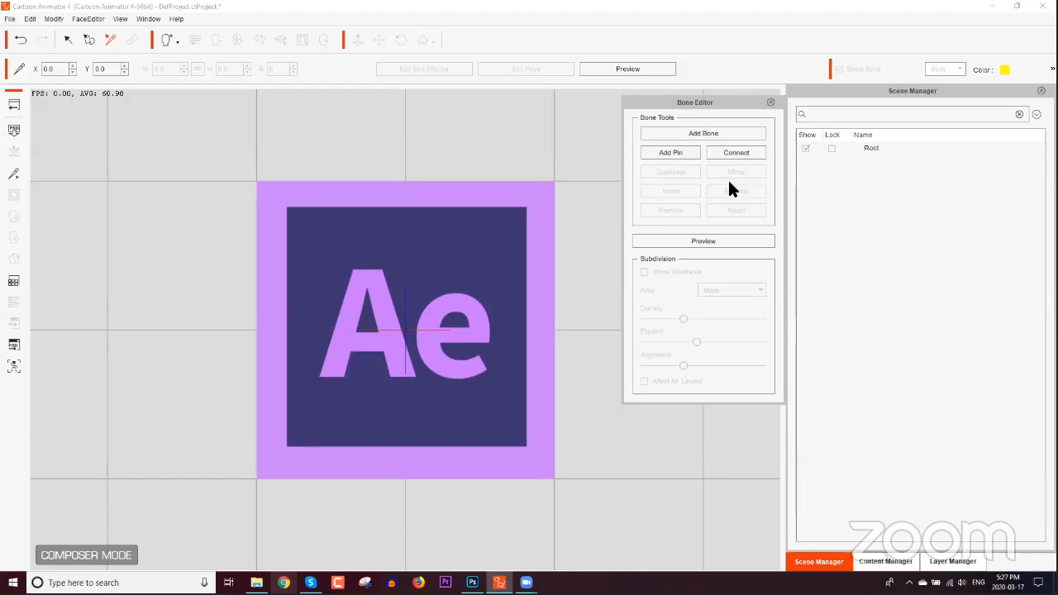
# Step: Add a bone chain from the logo's centre through a midway joint to its lower-left corner
pyautogui.click(712, 133)
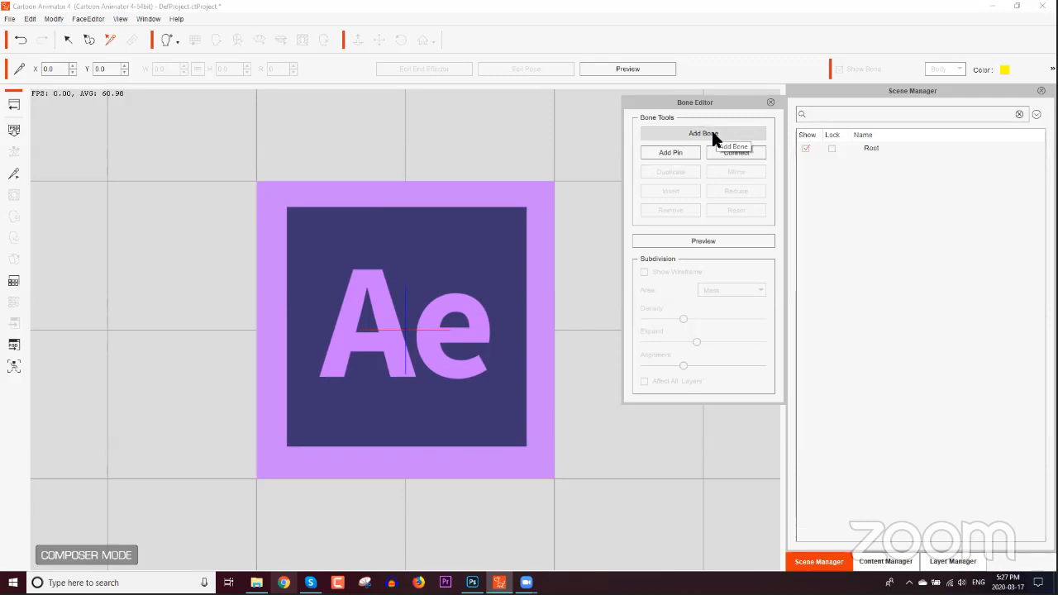
pyautogui.click(408, 340)
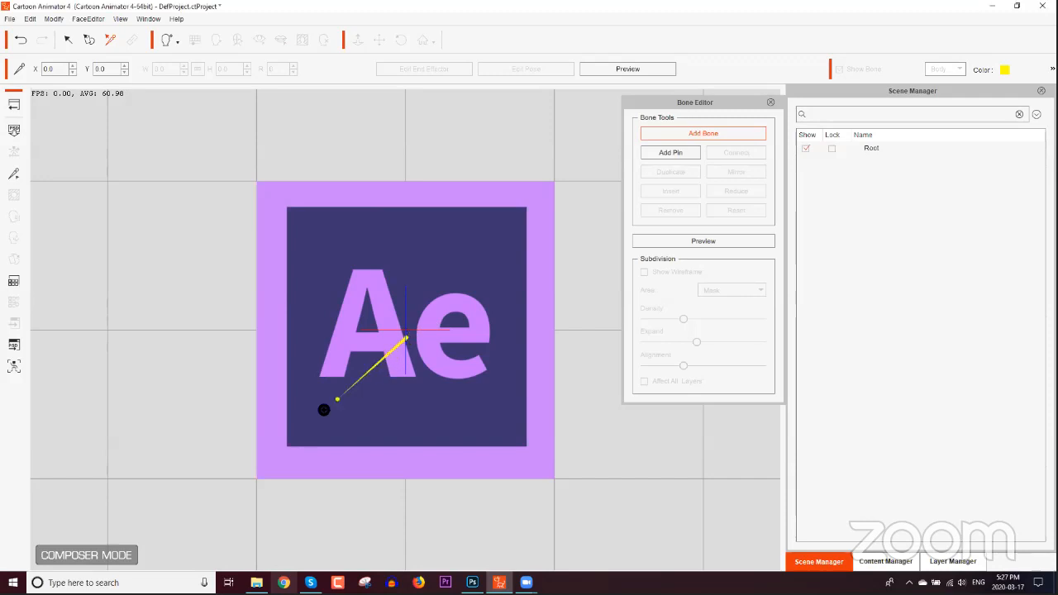
pyautogui.click(340, 400)
pyautogui.click(266, 472)
pyautogui.rightClick(290, 404)
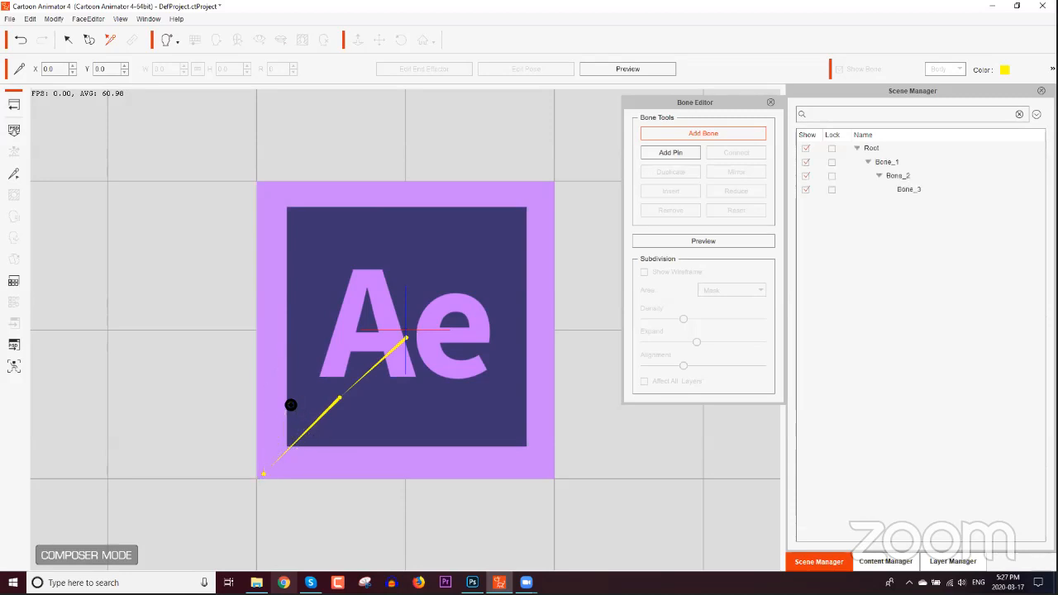
# Step: Branch a second bone chain from the central joint through a midway joint to the logo's lower-right corner
pyautogui.click(699, 132)
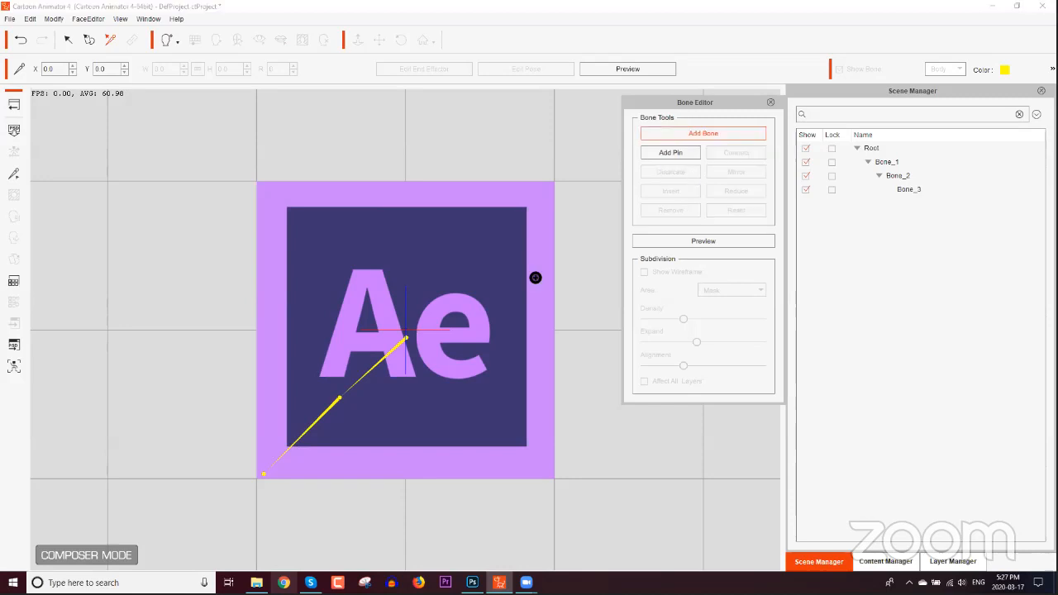
pyautogui.click(405, 340)
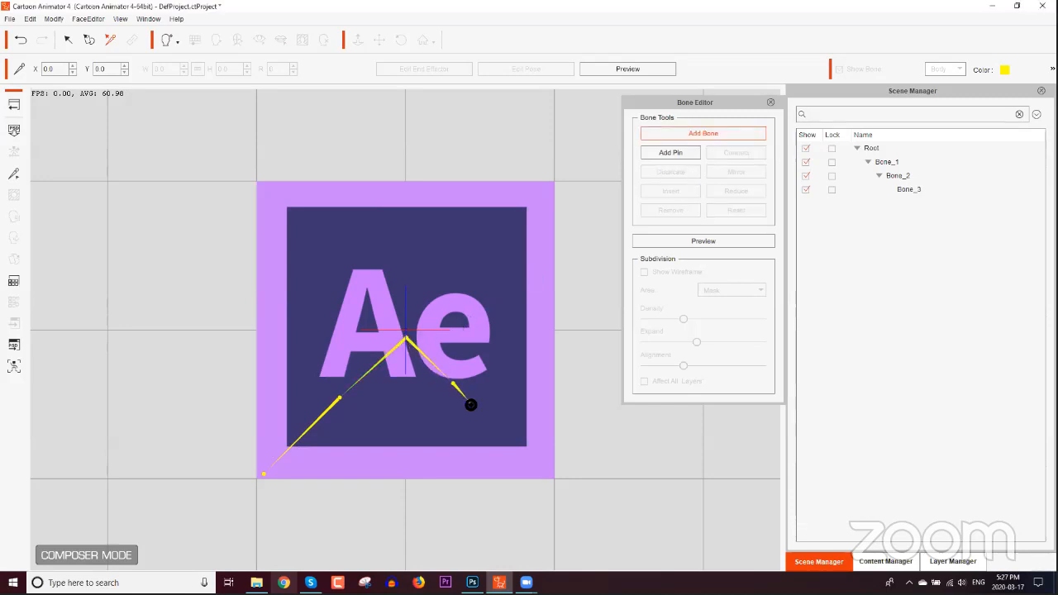
pyautogui.click(548, 476)
pyautogui.rightClick(535, 351)
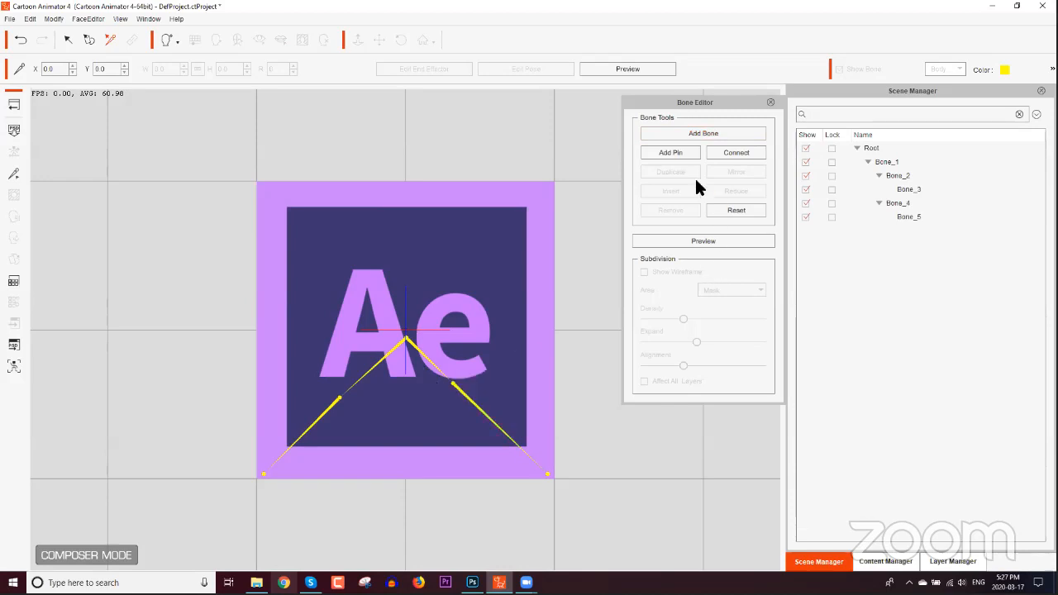
# Step: Branch a third bone chain from the central joint straight up through a midway joint to the logo's upper edge
pyautogui.click(699, 135)
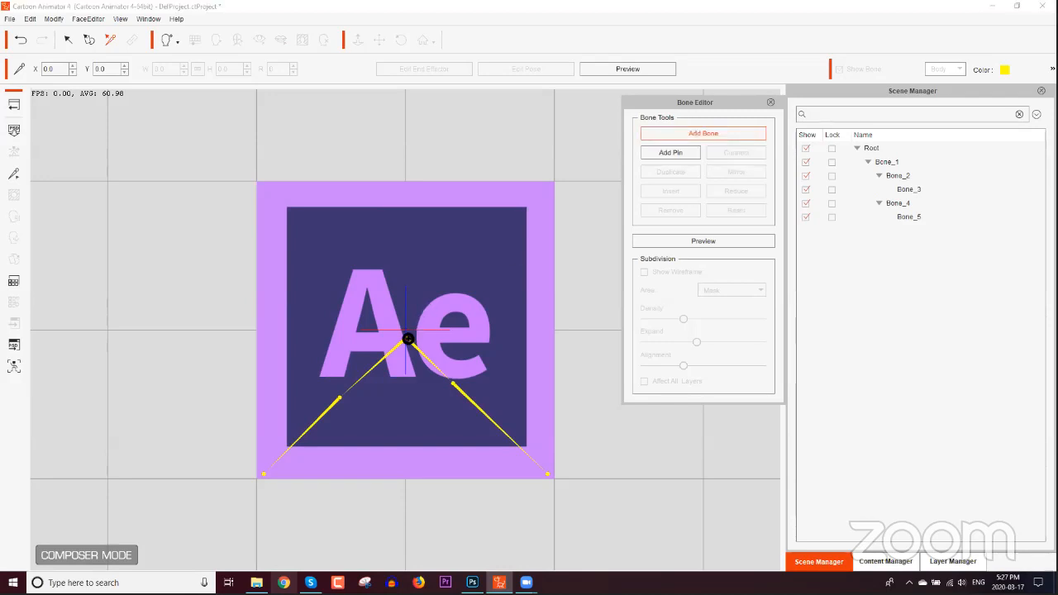
pyautogui.moveTo(407, 342); pyautogui.dragTo(408, 269)
pyautogui.click(406, 266)
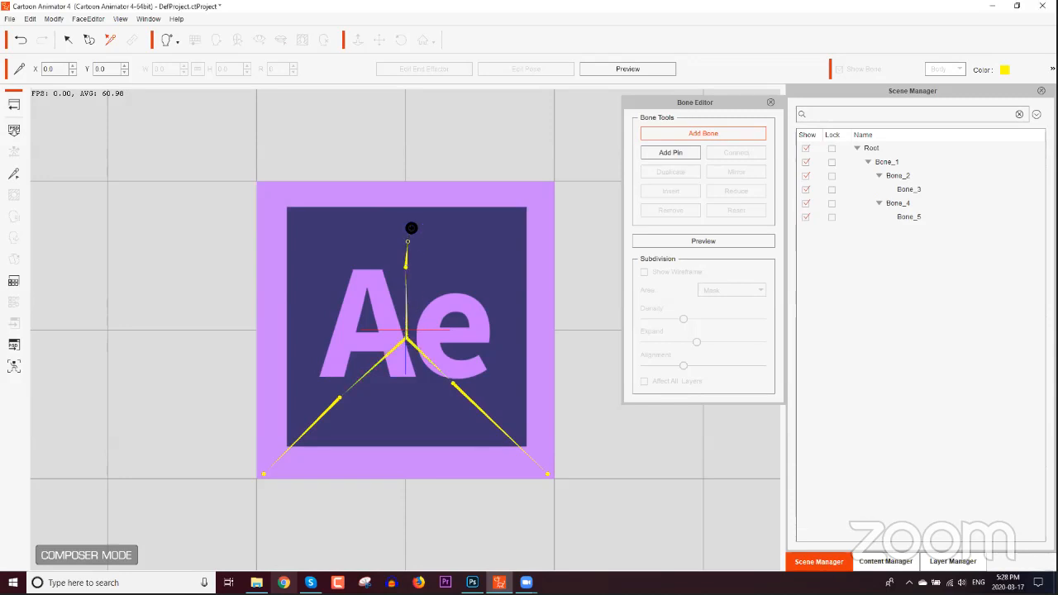
pyautogui.click(406, 191)
pyautogui.rightClick(427, 291)
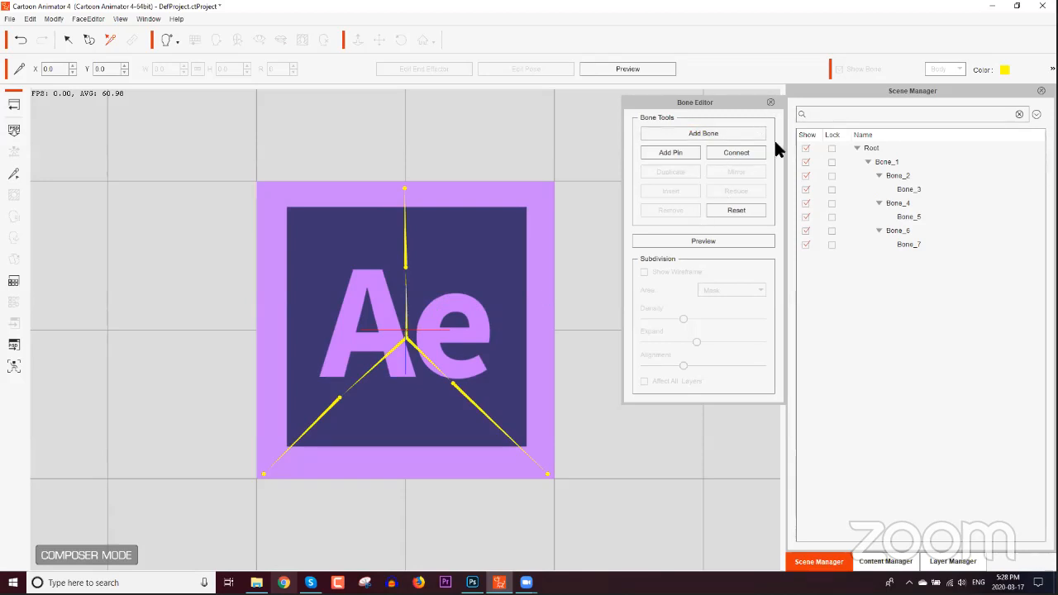
# Step: Review the bone hierarchy by selecting individual bones in each branch and close the Bone Editor
pyautogui.click(897, 175)
pyautogui.click(893, 161)
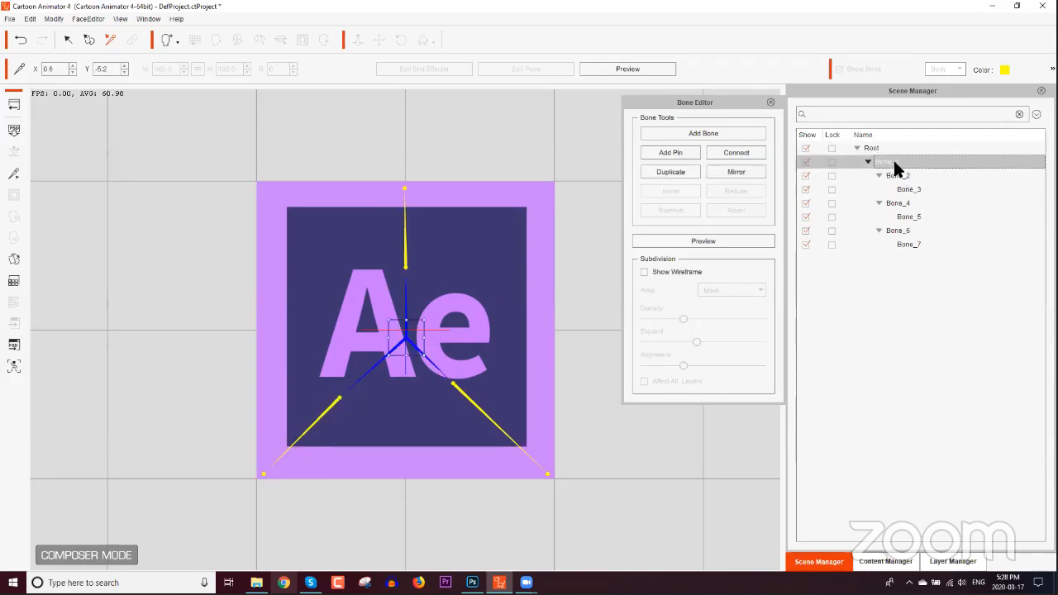
pyautogui.click(901, 172)
pyautogui.click(905, 191)
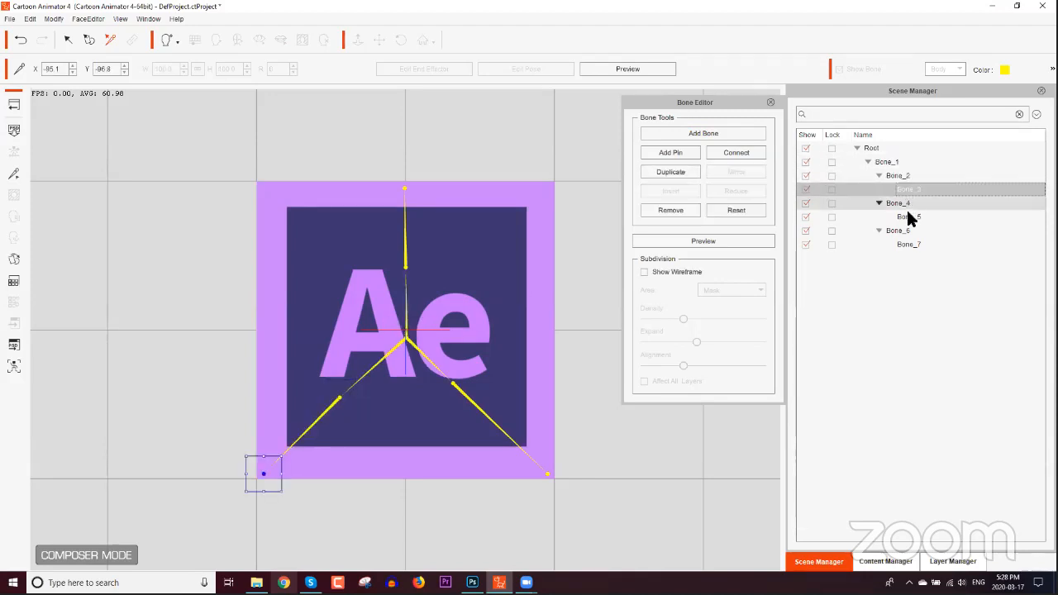
pyautogui.click(908, 216)
pyautogui.click(906, 205)
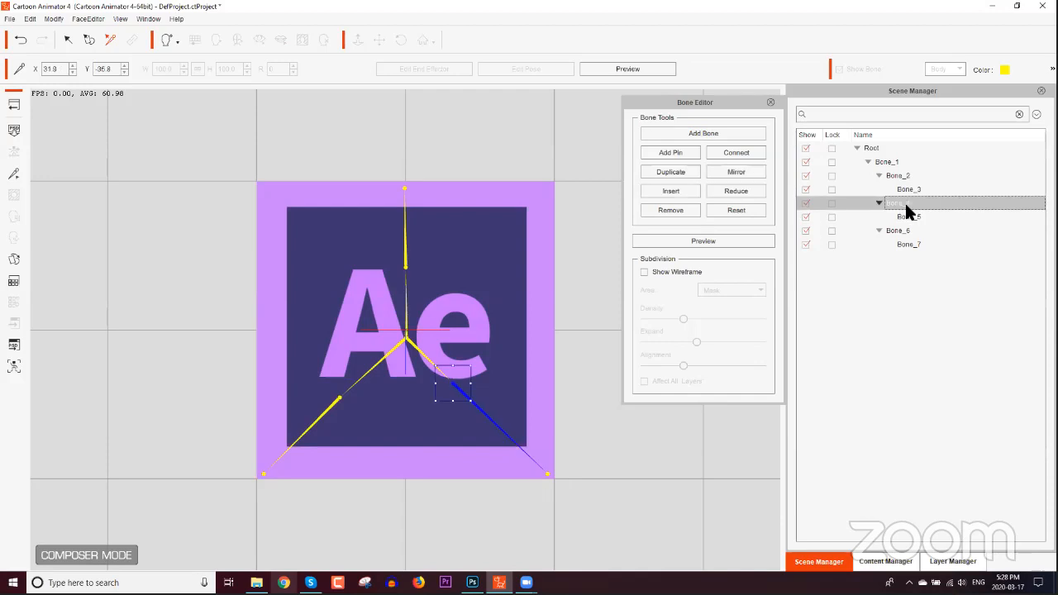
pyautogui.click(771, 103)
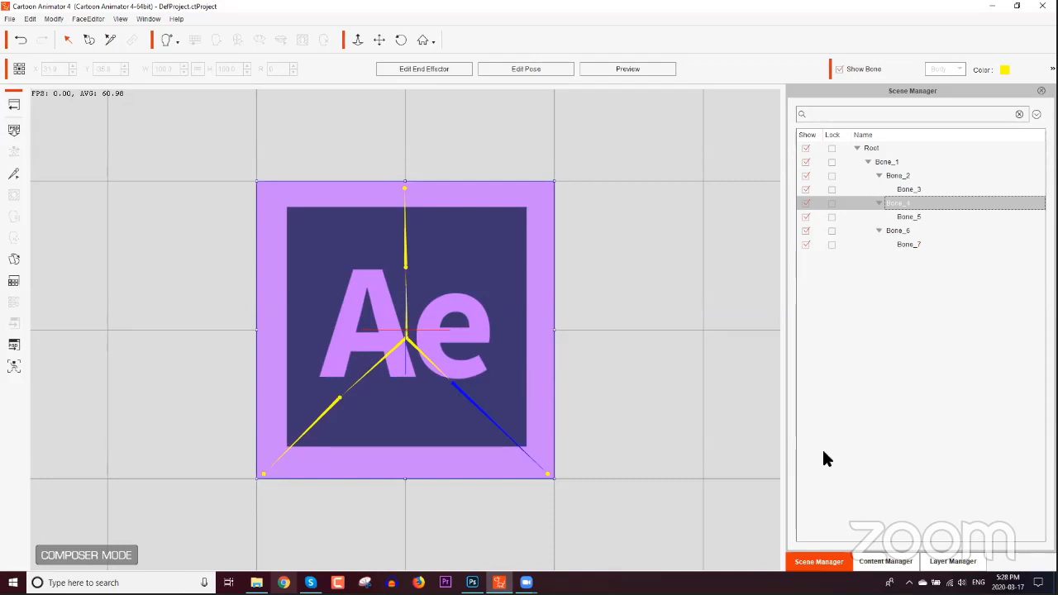
# Step: Attach the Jesse_S head from the G3 360 Character-Vector Buddies head templates to the logo's upper bone
pyautogui.click(901, 562)
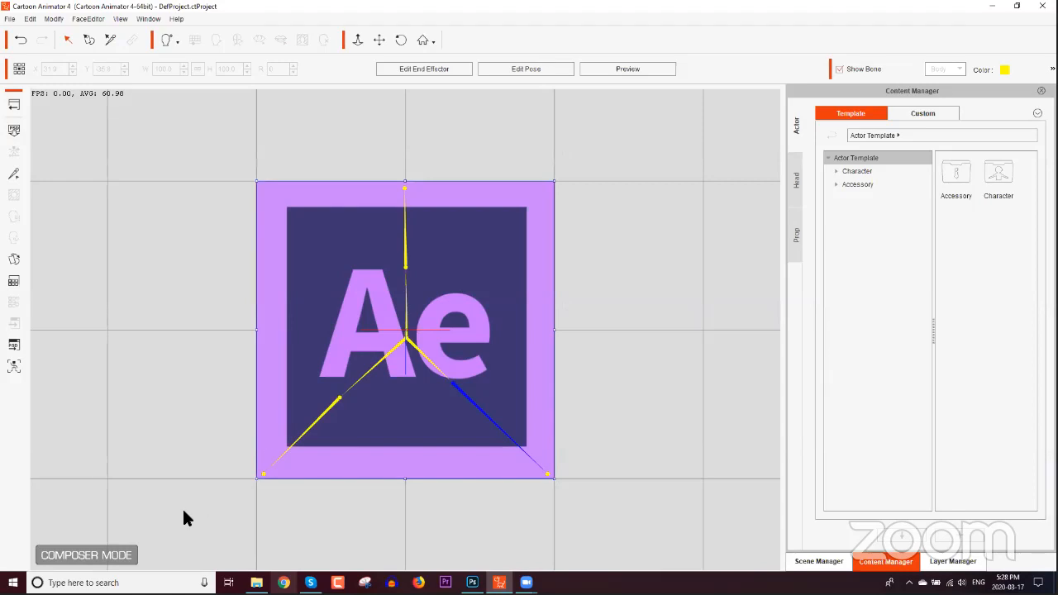
pyautogui.click(795, 185)
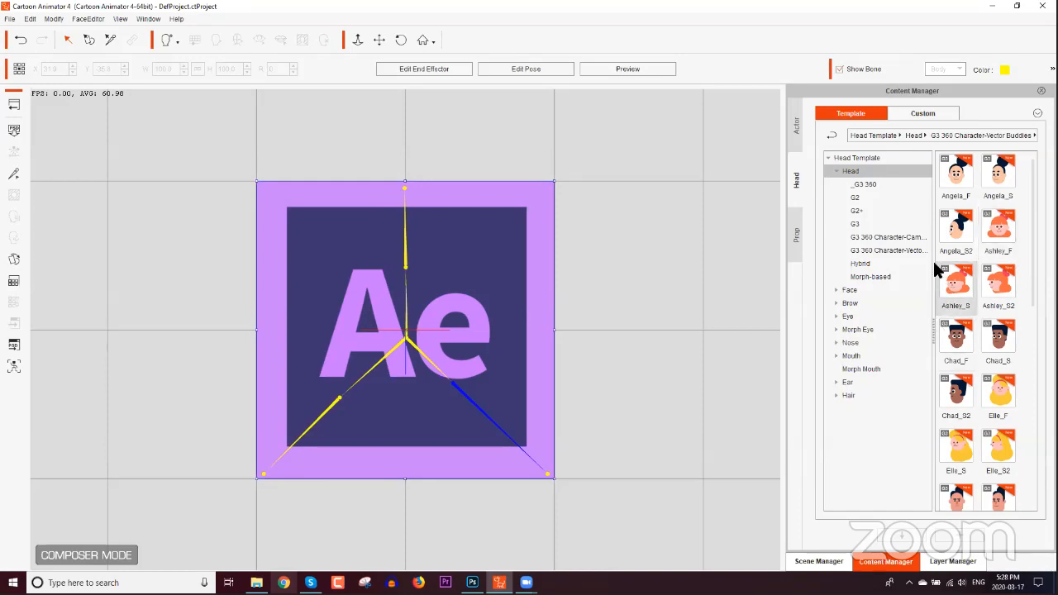
pyautogui.click(853, 157)
pyautogui.click(857, 169)
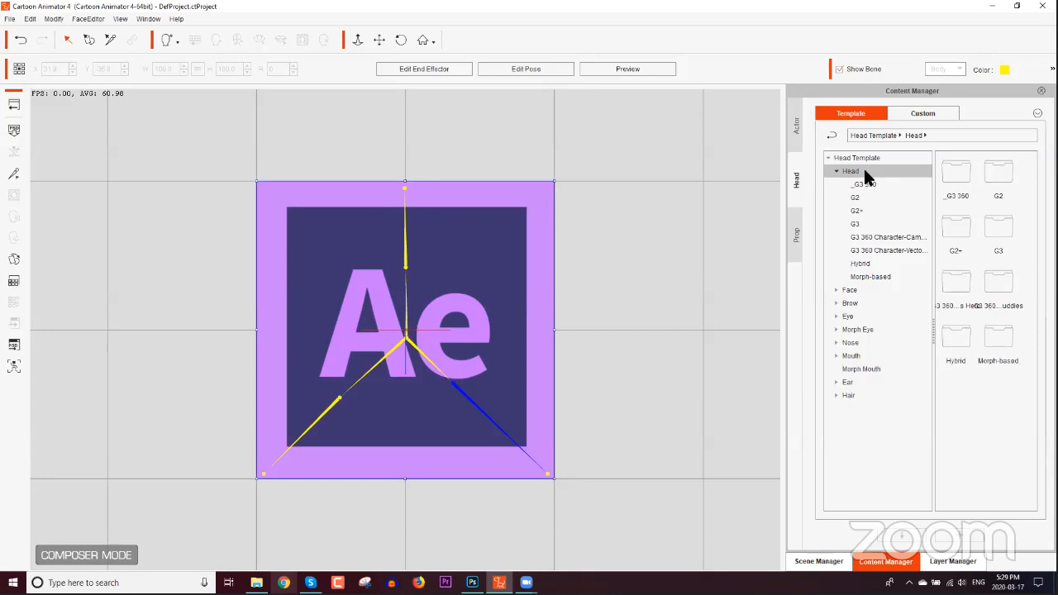
pyautogui.click(881, 251)
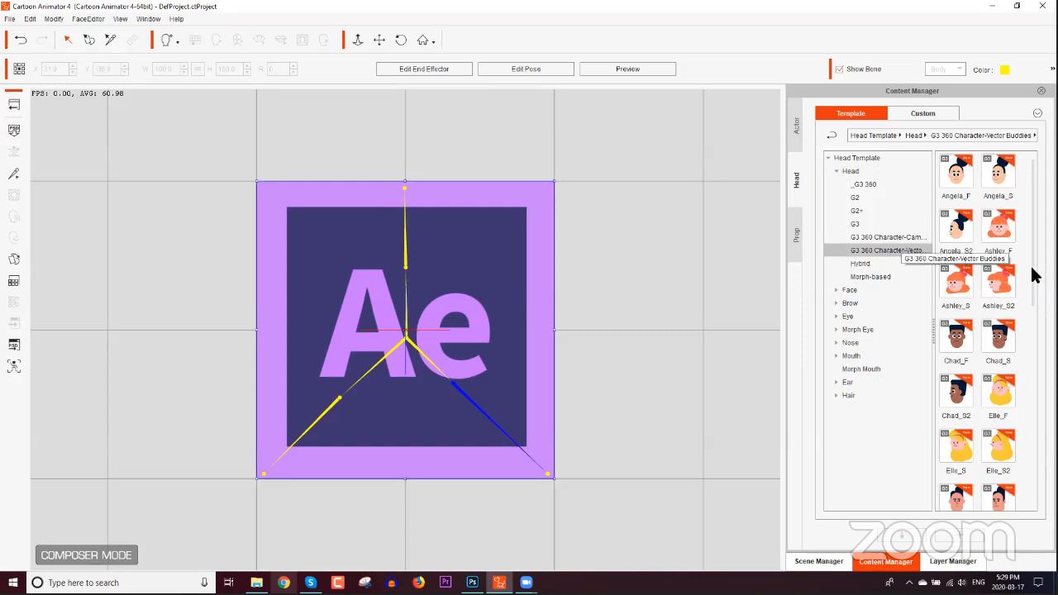
pyautogui.moveTo(1033, 248); pyautogui.dragTo(1027, 371)
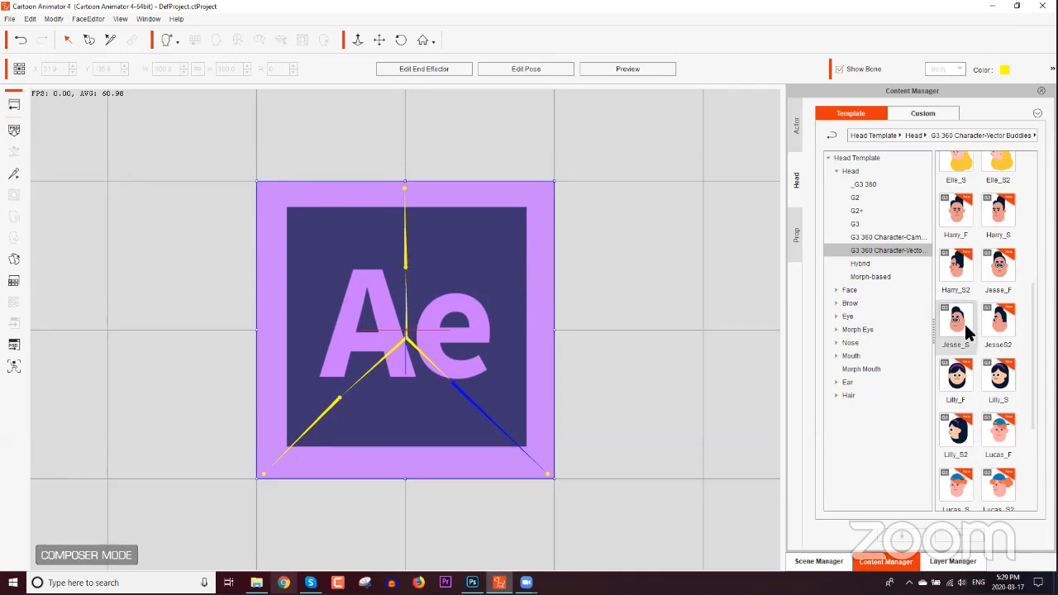
pyautogui.moveTo(967, 325); pyautogui.dragTo(455, 291)
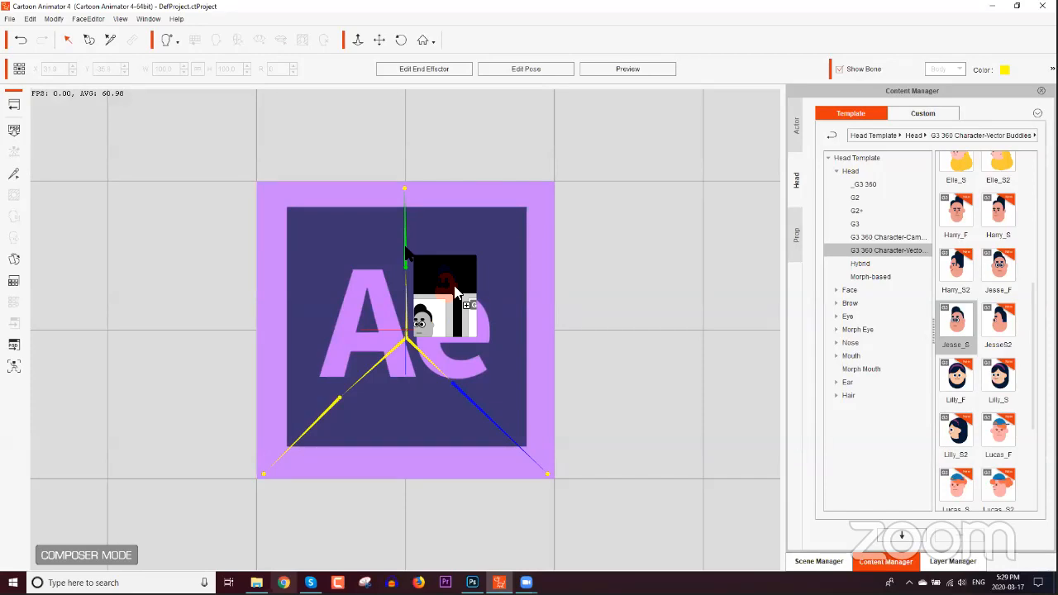
pyautogui.moveTo(406, 253); pyautogui.dragTo(407, 255)
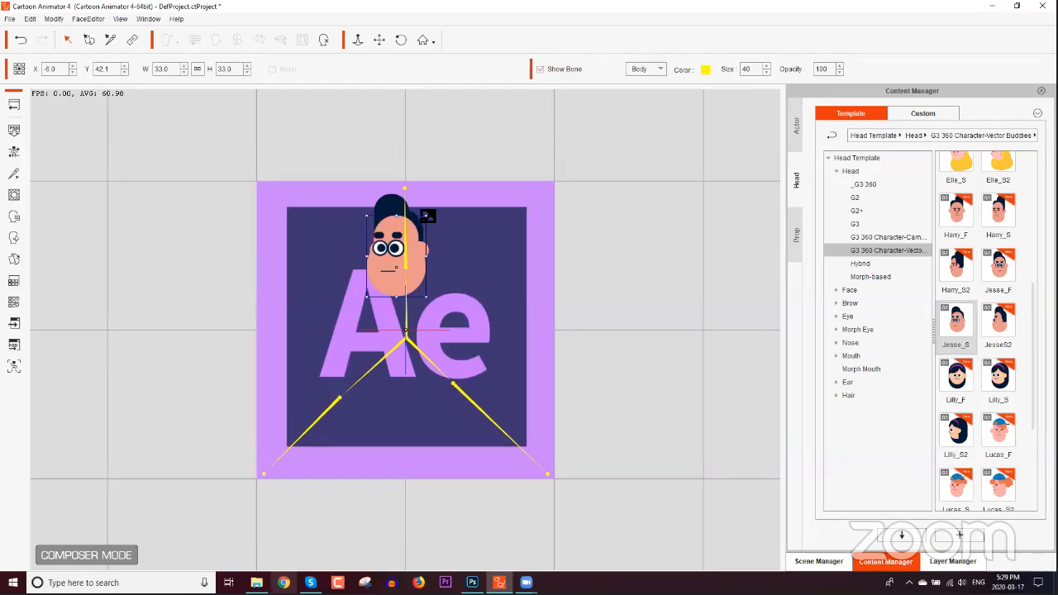
# Step: Enlarge the head to about 120.5 and move it over the logo to about X -1.3, Y -29.3
pyautogui.moveTo(427, 217); pyautogui.dragTo(513, 181)
pyautogui.moveTo(435, 229); pyautogui.dragTo(452, 308)
pyautogui.click(424, 205)
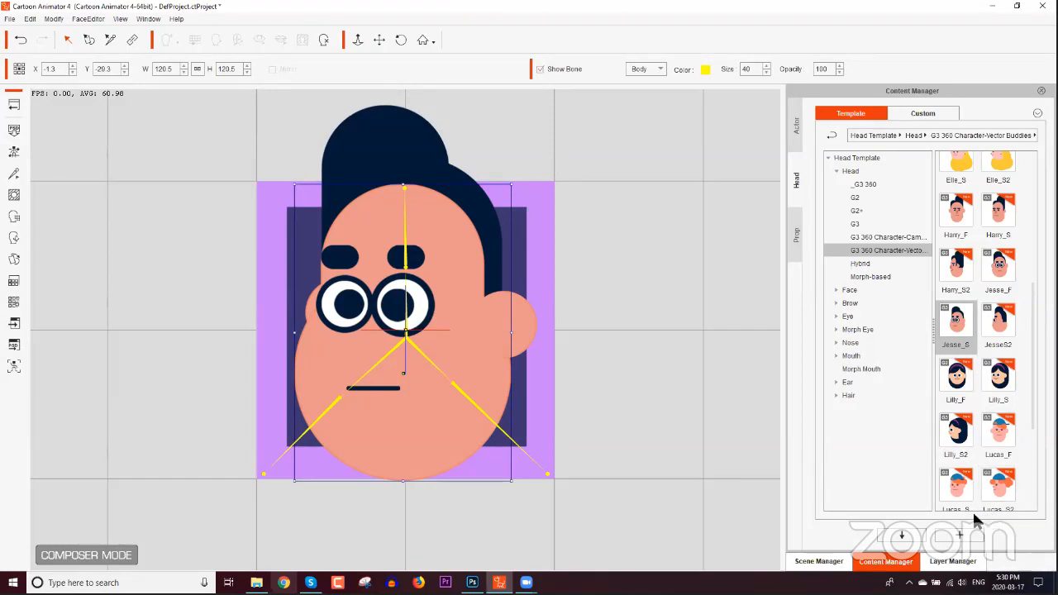
# Step: Examine the head's facial parts in the scene hierarchy, from the right brow through the eyes and nose to the mouth
pyautogui.click(838, 561)
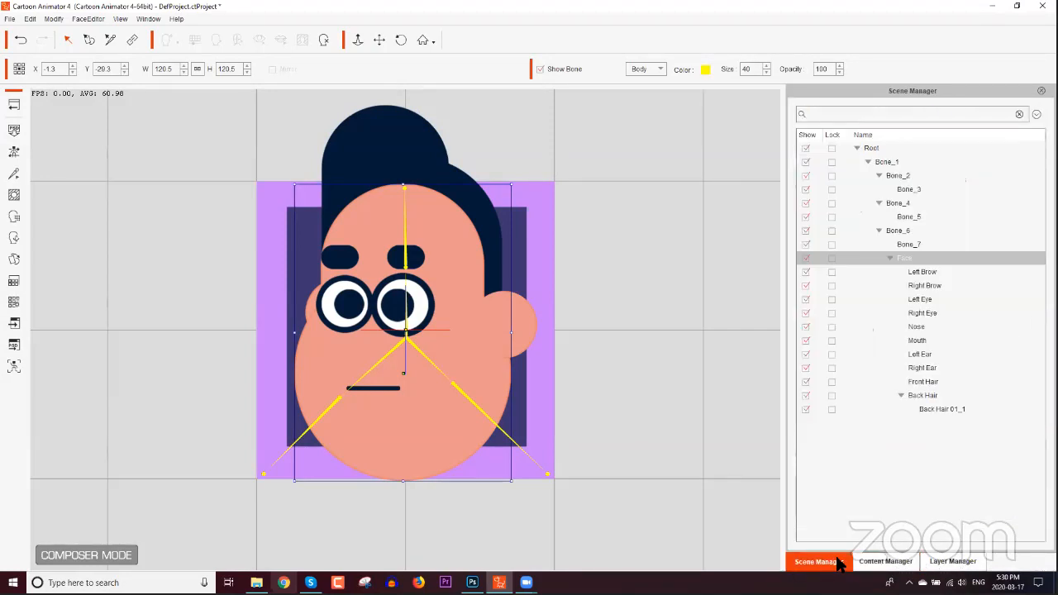
pyautogui.click(926, 286)
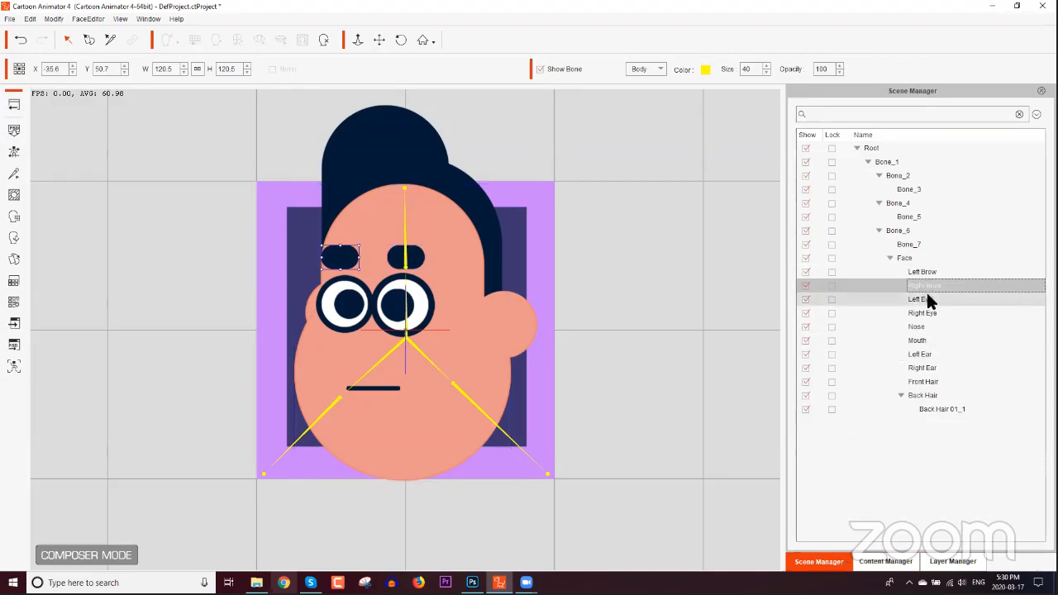
pyautogui.click(926, 298)
pyautogui.click(926, 312)
pyautogui.click(922, 326)
pyautogui.click(921, 341)
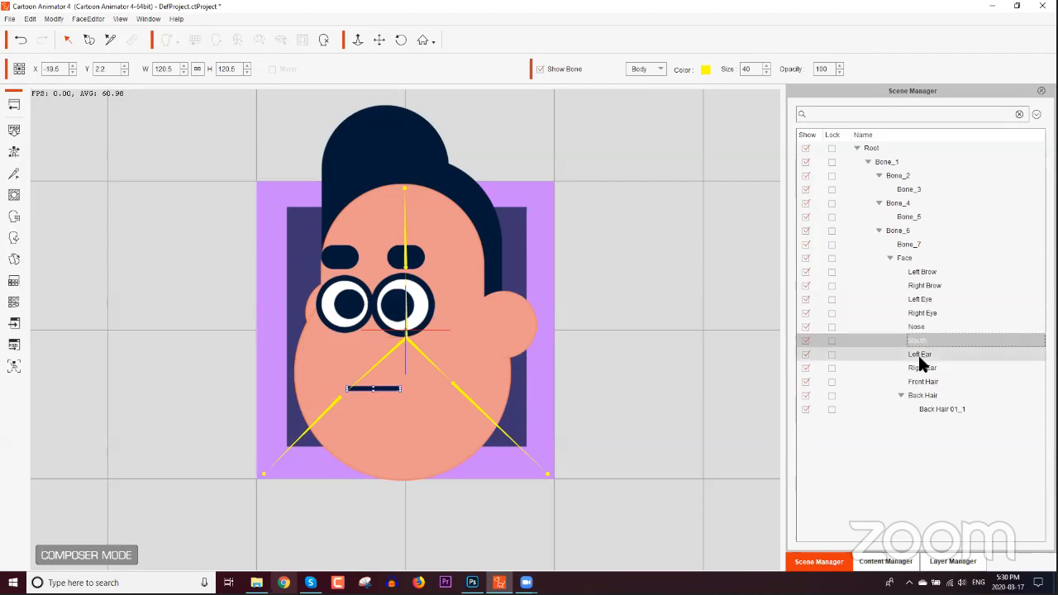
# Step: Hide the head's Front Hair, Right Ear, Back Hair 01_1, Back Hair, Face and Left Ear layers
pyautogui.click(956, 563)
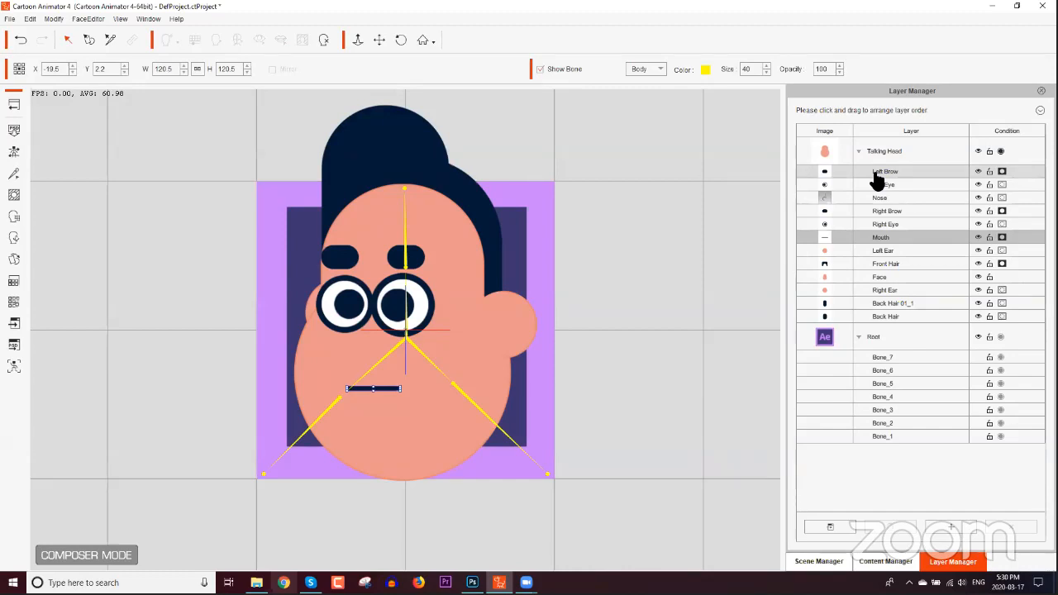
pyautogui.click(980, 264)
pyautogui.click(979, 265)
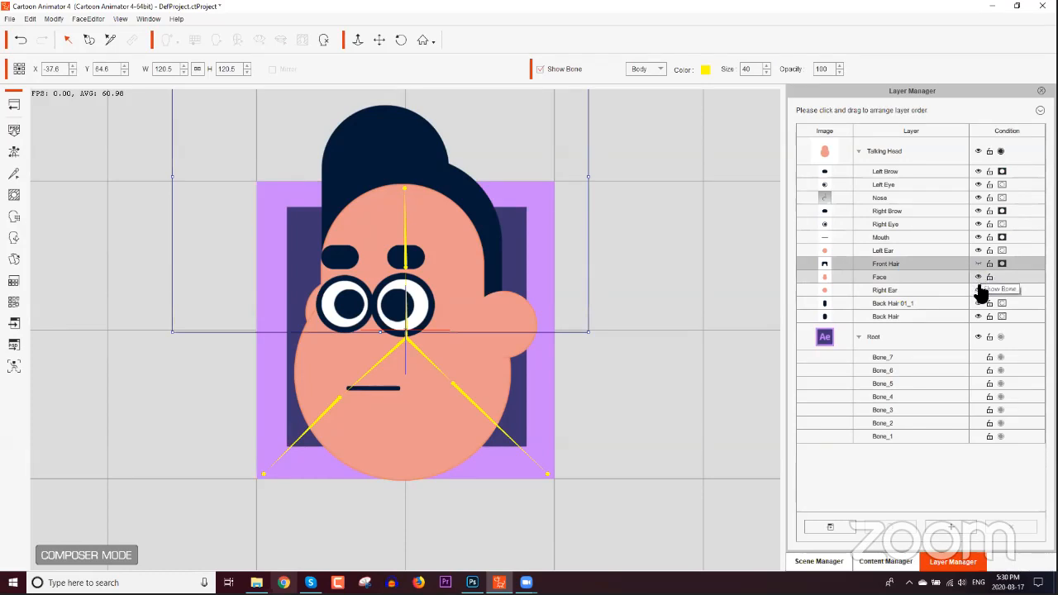
pyautogui.click(978, 291)
pyautogui.click(980, 304)
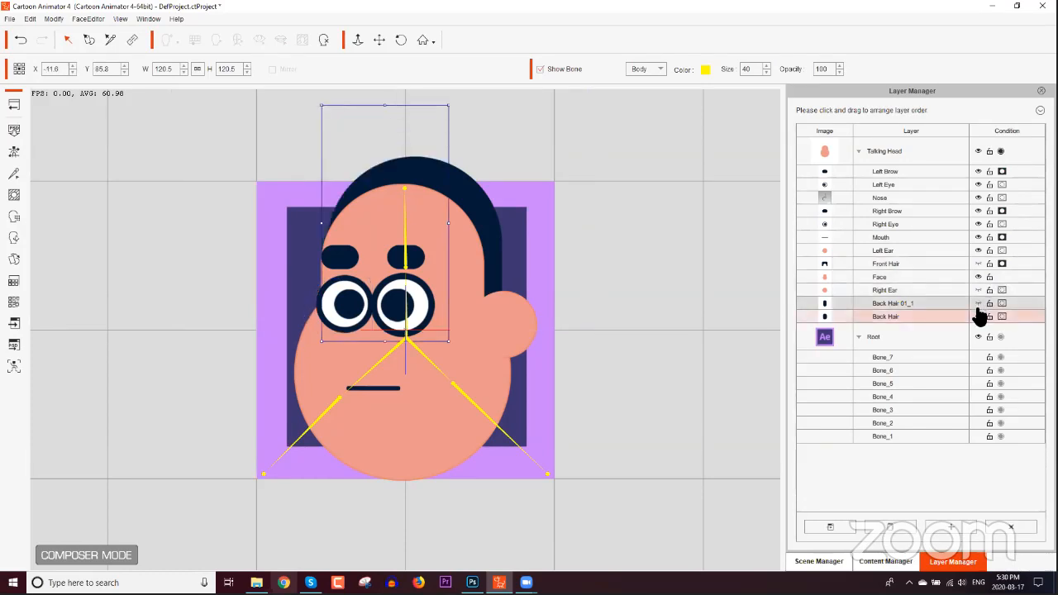
pyautogui.click(978, 316)
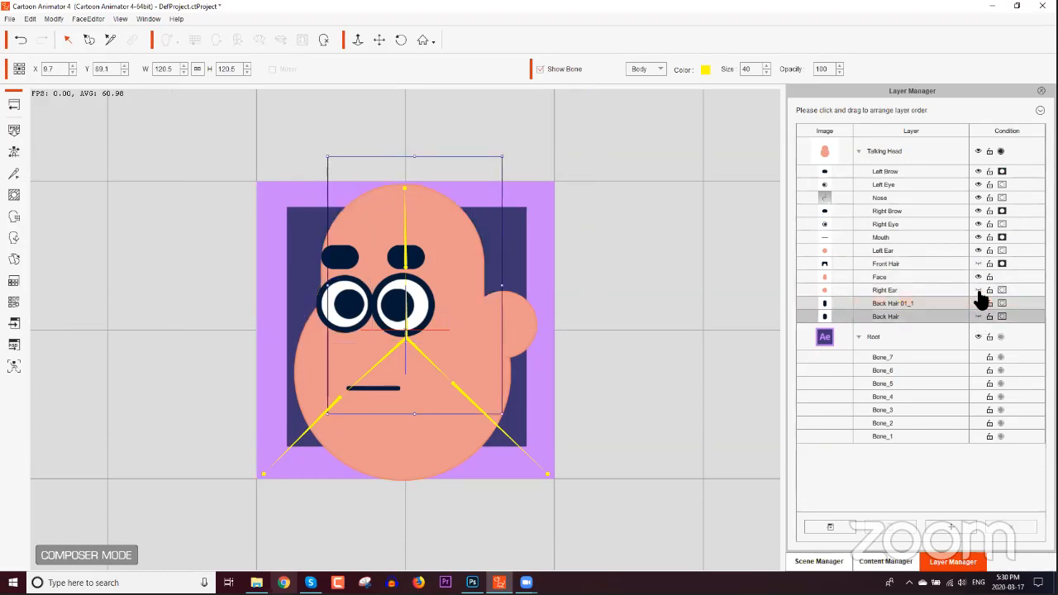
pyautogui.click(977, 278)
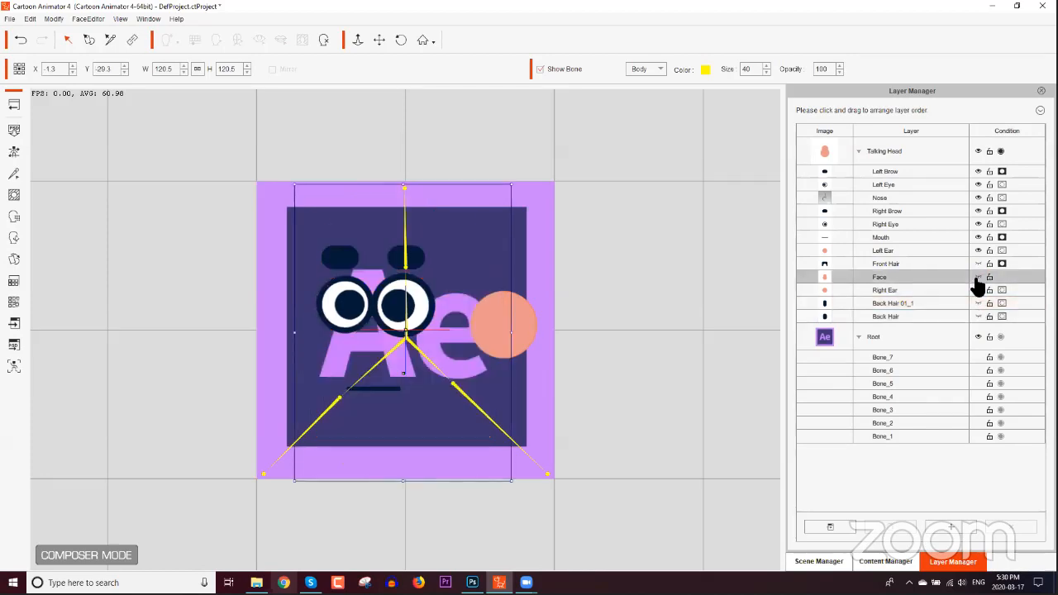
pyautogui.click(979, 252)
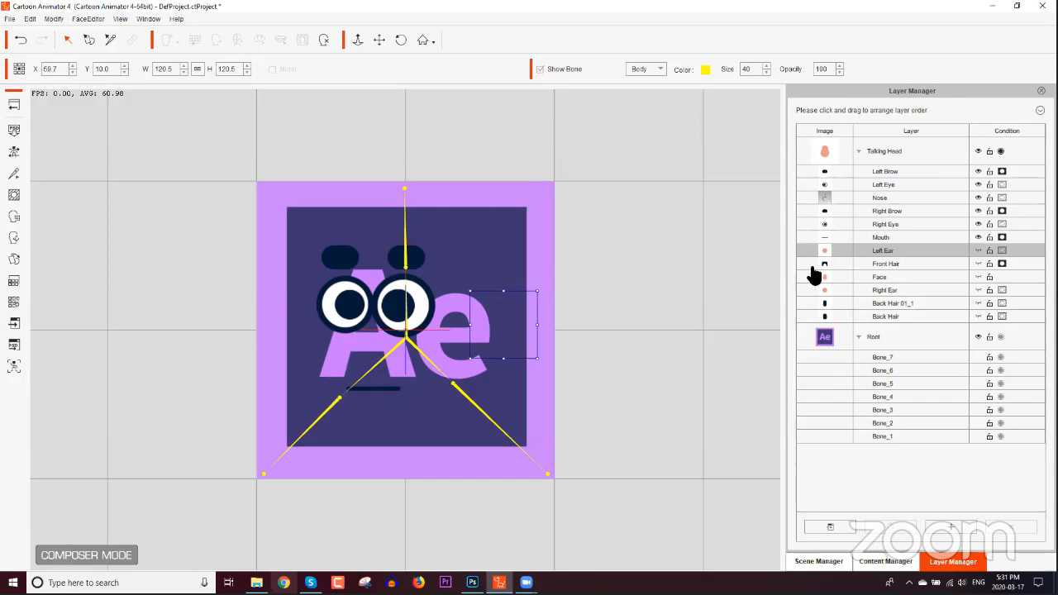
# Step: Enlarge and reposition both eyes on the logo, with the left eye at about size 156.8, X -1.5, Y 28.0
pyautogui.click(353, 306)
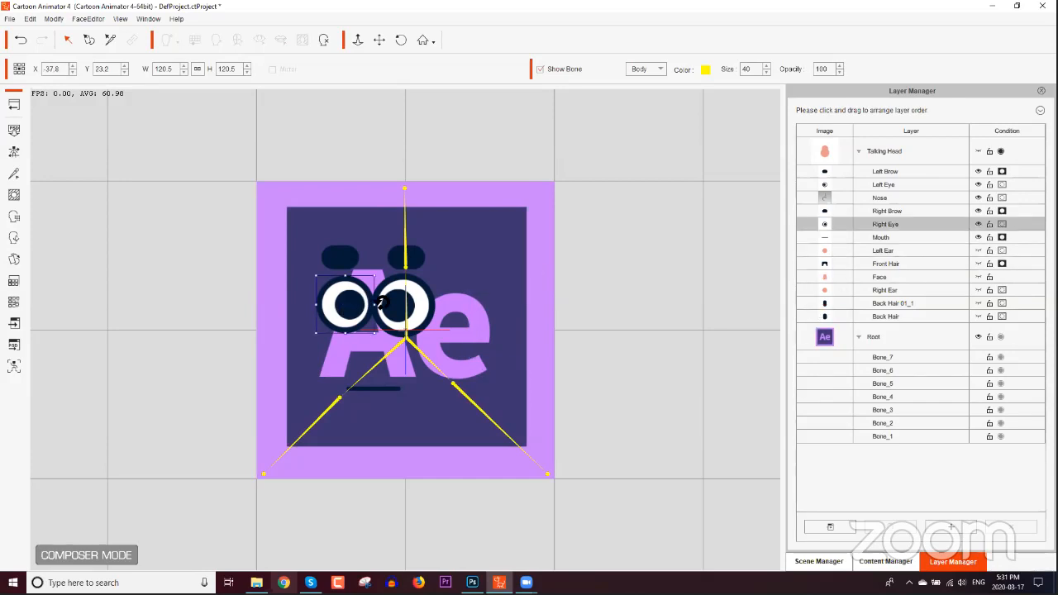
pyautogui.click(395, 307)
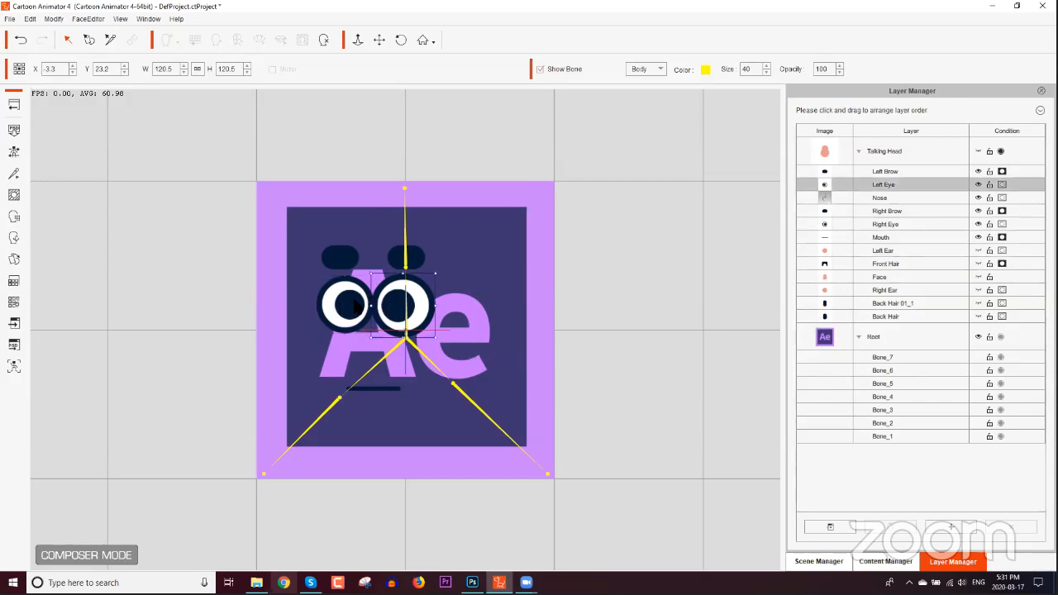
pyautogui.click(358, 306)
pyautogui.moveTo(318, 279); pyautogui.dragTo(340, 291)
pyautogui.click(400, 307)
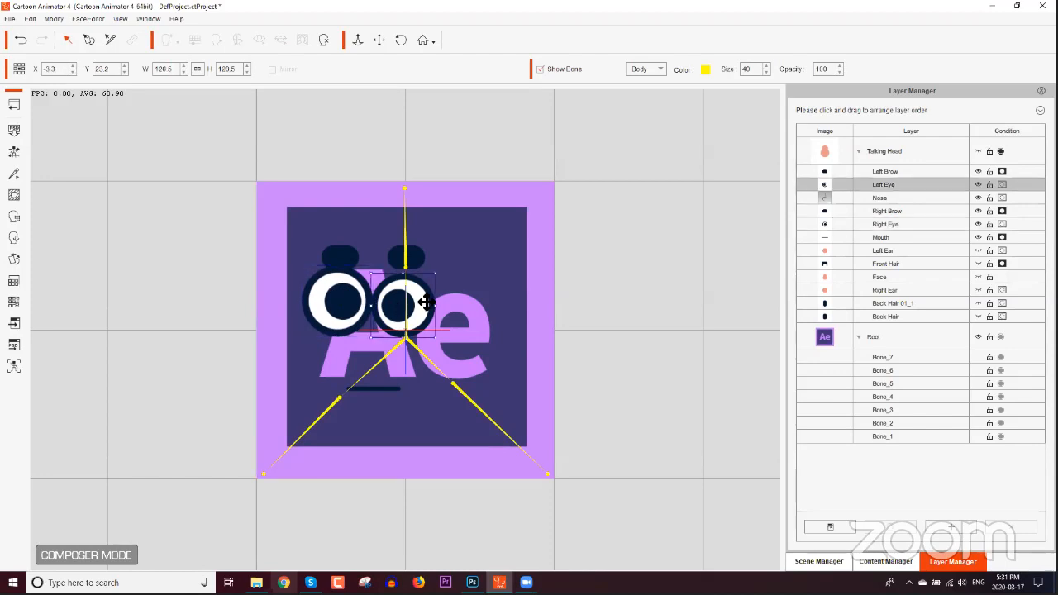
pyautogui.moveTo(445, 272)
pyautogui.mouseDown()
pyautogui.moveTo(451, 257)
pyautogui.moveTo(432, 288)
pyautogui.mouseUp()
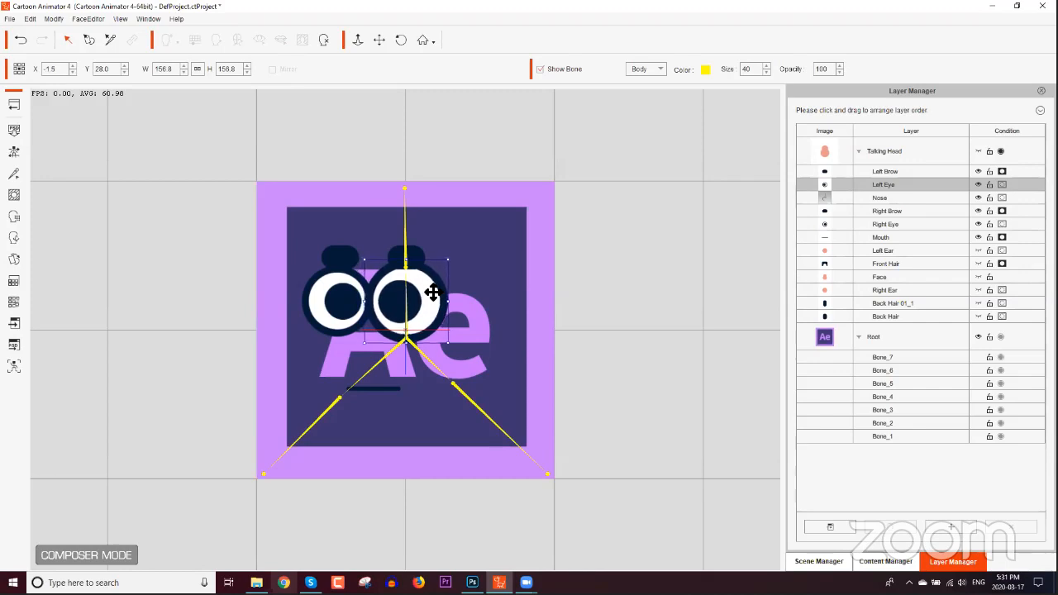
# Step: Widen the left brow and raise both brows above the enlarged eyes, with the right brow at about X -44.2, Y 60.7
pyautogui.click(419, 253)
pyautogui.moveTo(419, 253)
pyautogui.mouseDown()
pyautogui.moveTo(426, 238)
pyautogui.moveTo(440, 240)
pyautogui.moveTo(428, 241)
pyautogui.mouseUp()
pyautogui.moveTo(341, 257)
pyautogui.mouseDown()
pyautogui.moveTo(352, 238)
pyautogui.moveTo(339, 243)
pyautogui.mouseUp()
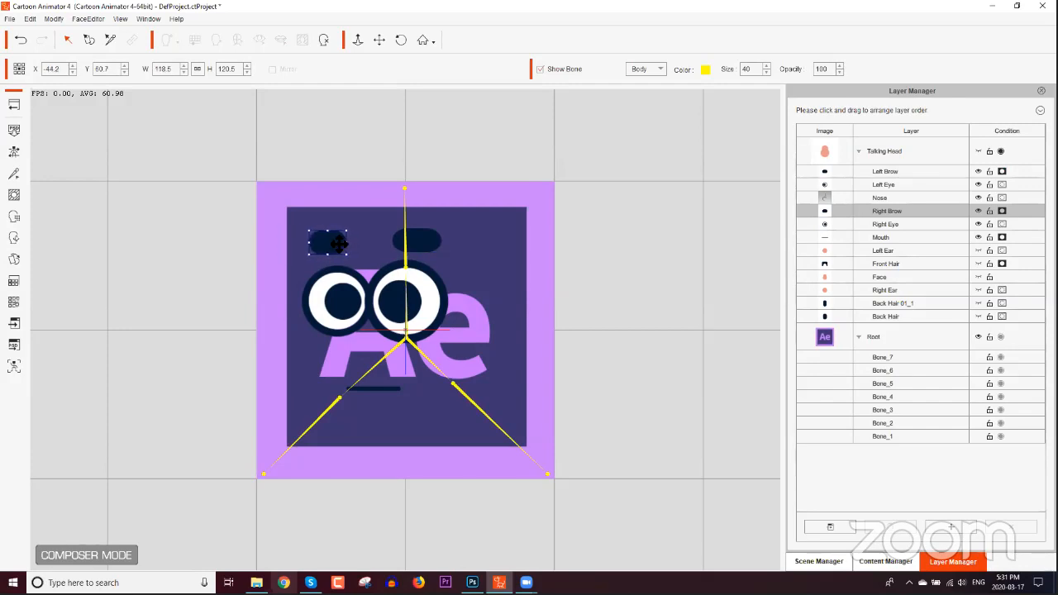
# Step: Shift the left brow slightly toward the right brow, then return the logo character from the composer to the stage
pyautogui.click(419, 246)
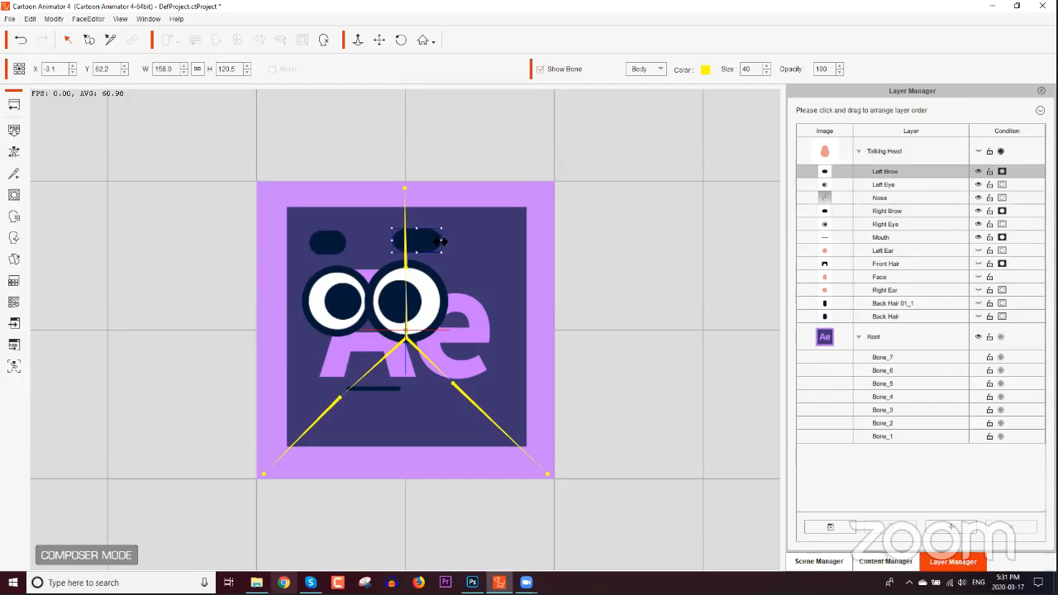
pyautogui.moveTo(430, 241); pyautogui.dragTo(426, 242)
pyautogui.click(380, 388)
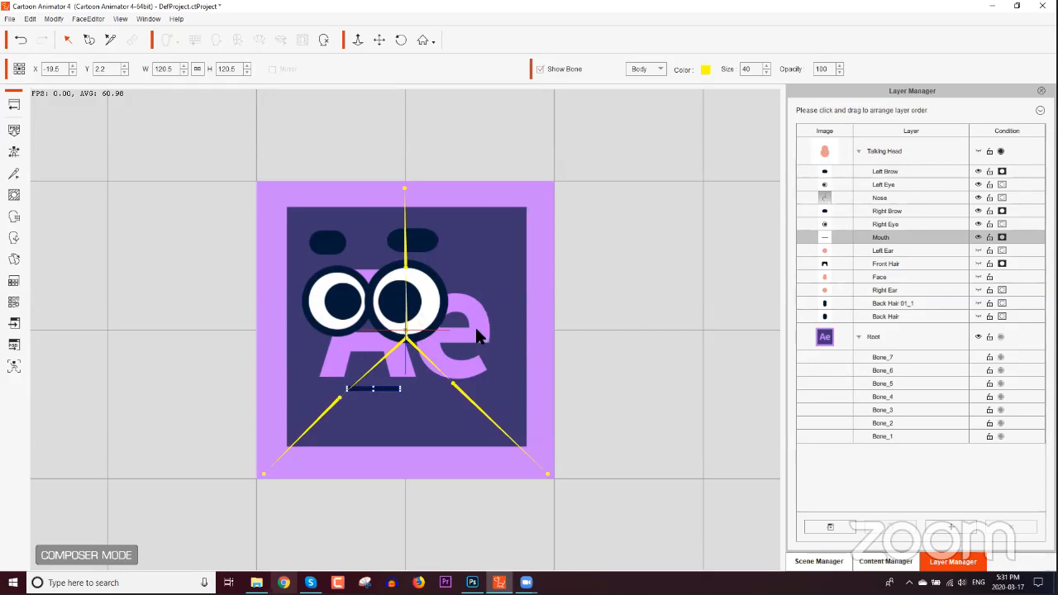
pyautogui.click(12, 106)
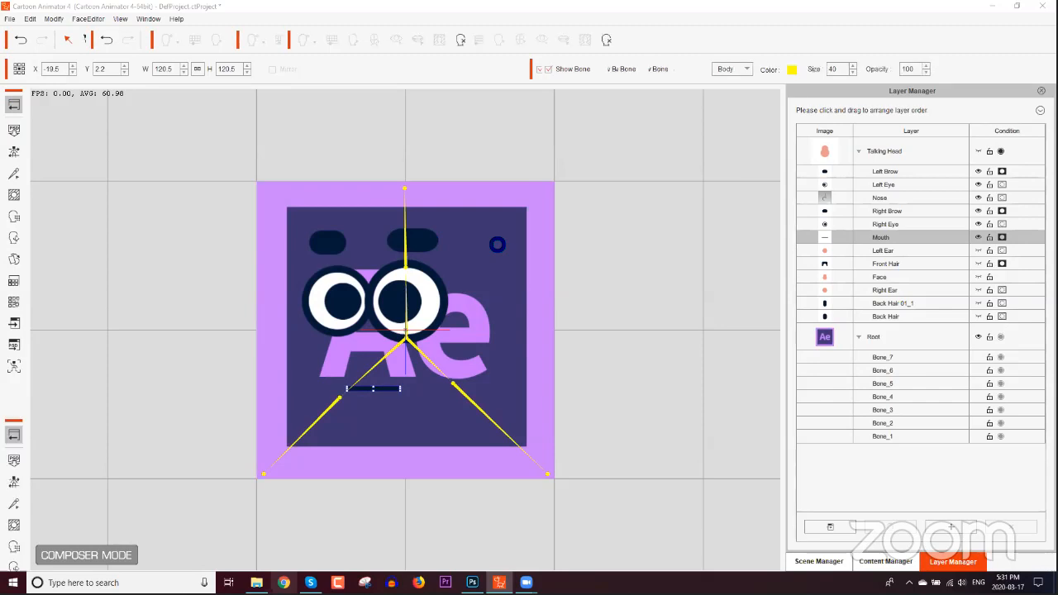
pyautogui.click(482, 354)
pyautogui.moveTo(491, 395); pyautogui.dragTo(489, 314)
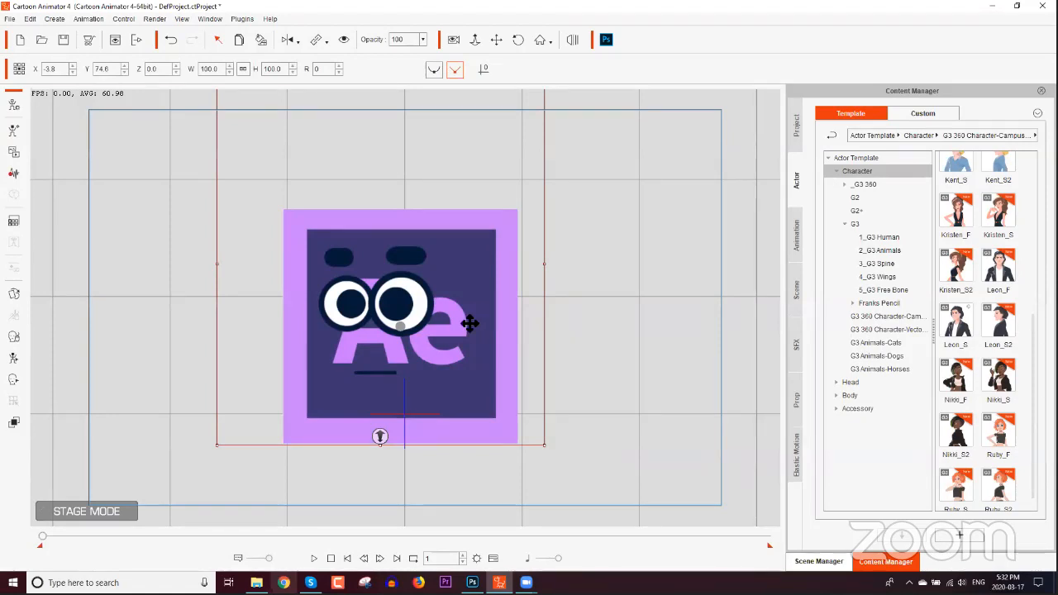
# Step: Preview the logo's facial movement with Face Puppet using the current animation profile, then stop the preview and close it
pyautogui.click(15, 337)
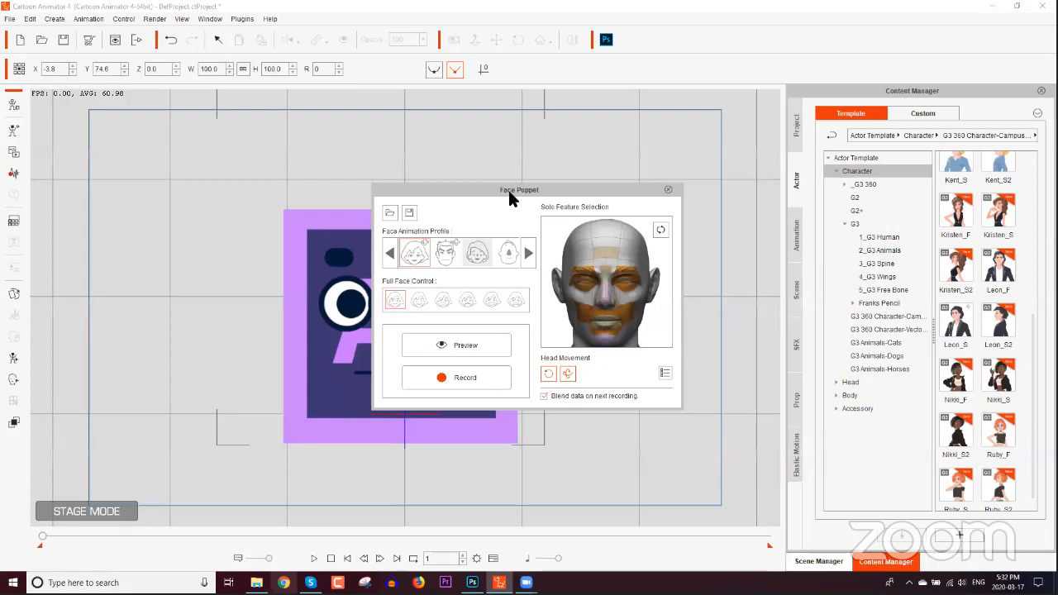
pyautogui.moveTo(510, 189); pyautogui.dragTo(747, 187)
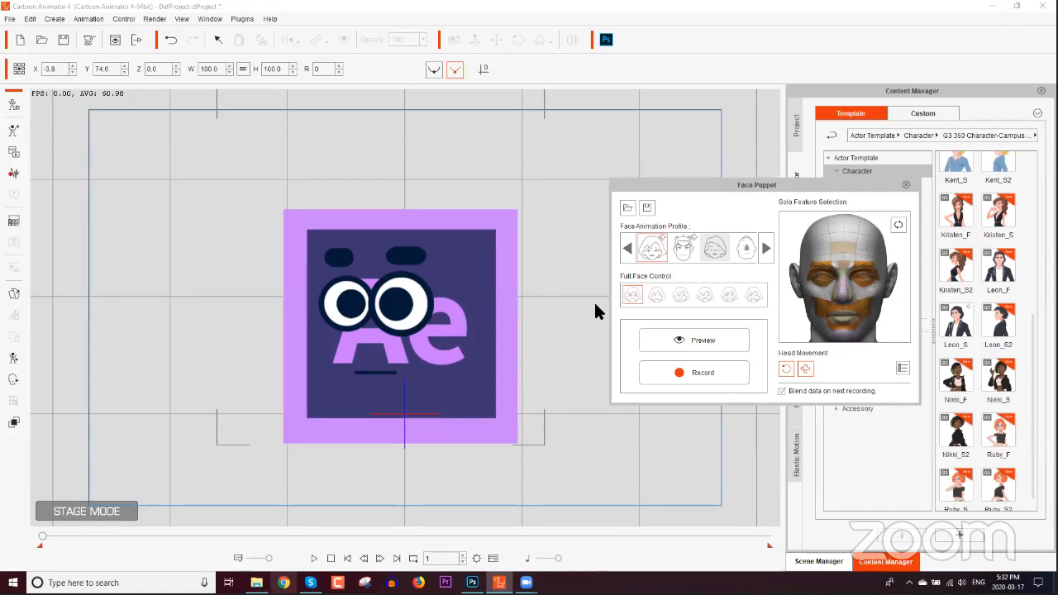
pyautogui.click(699, 339)
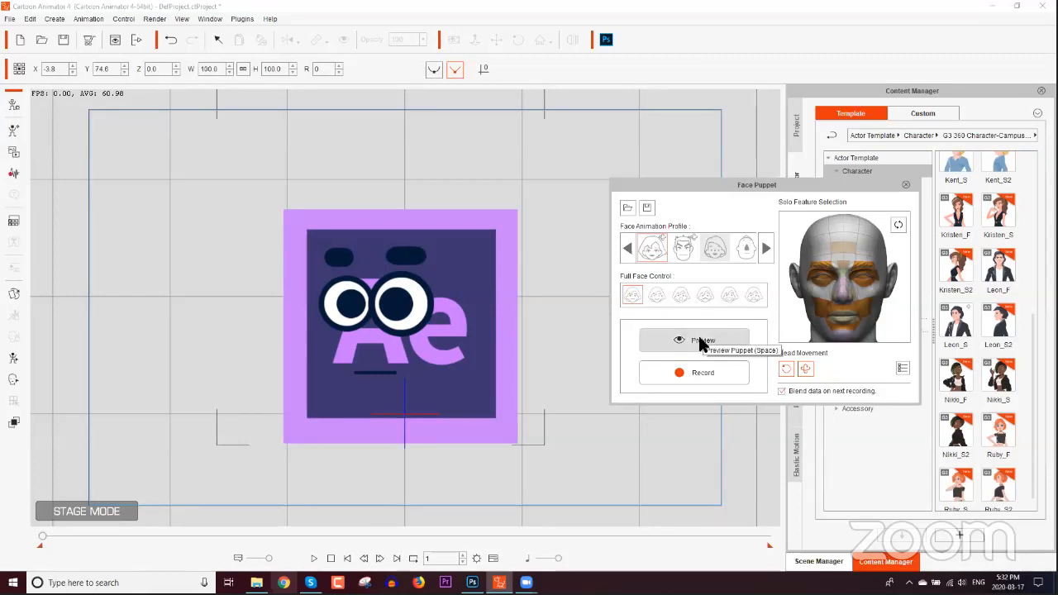
pyautogui.click(700, 339)
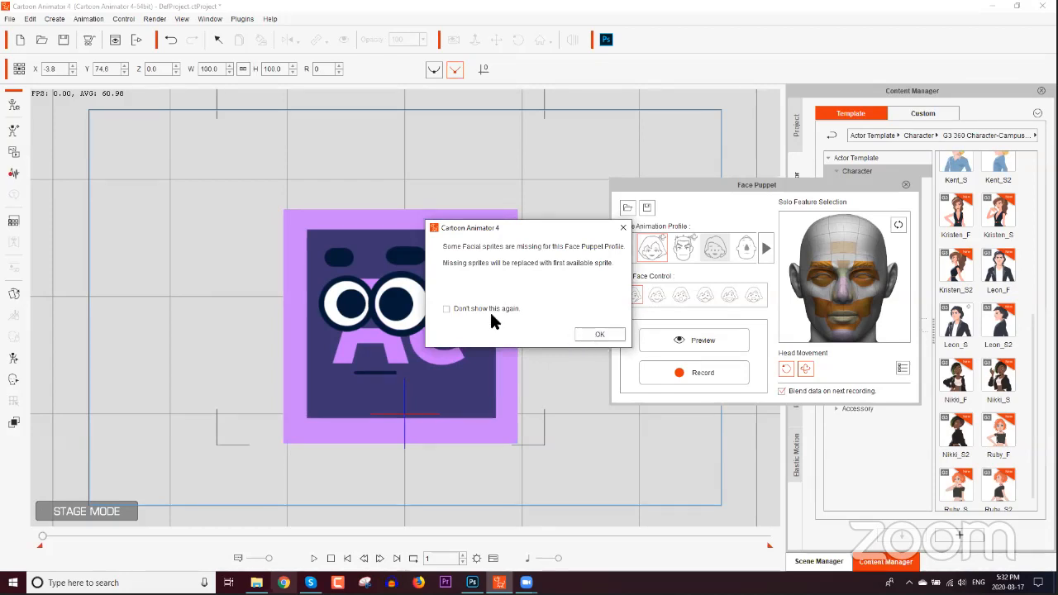
pyautogui.click(603, 334)
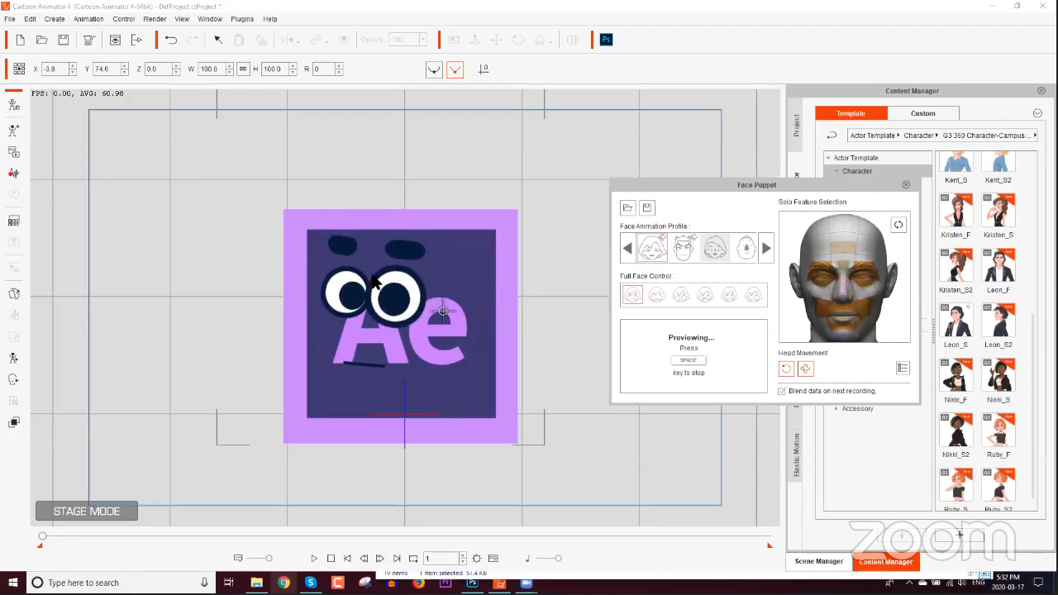
pyautogui.press('space')
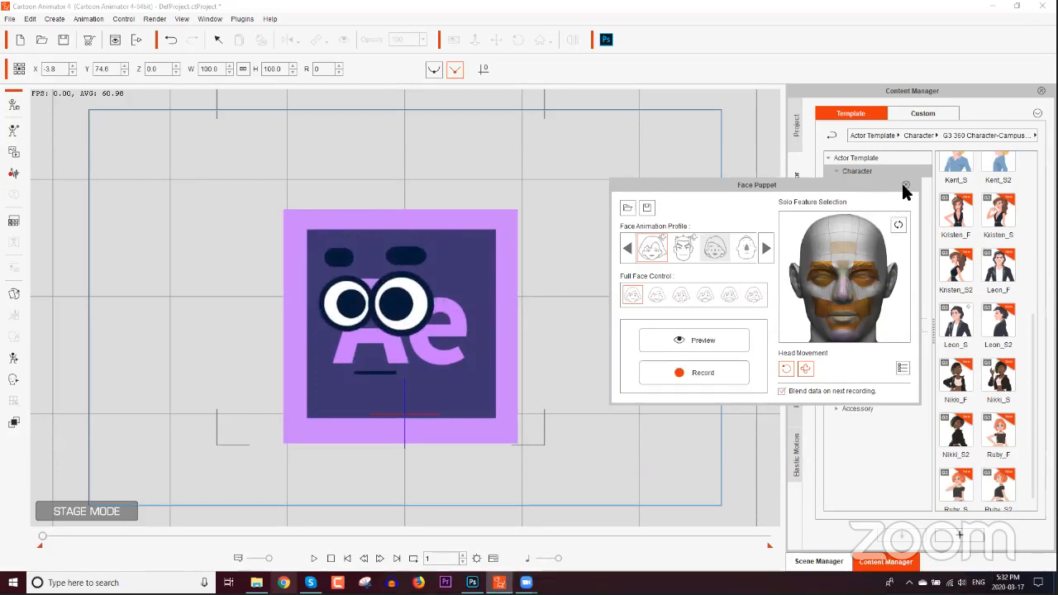
pyautogui.click(905, 184)
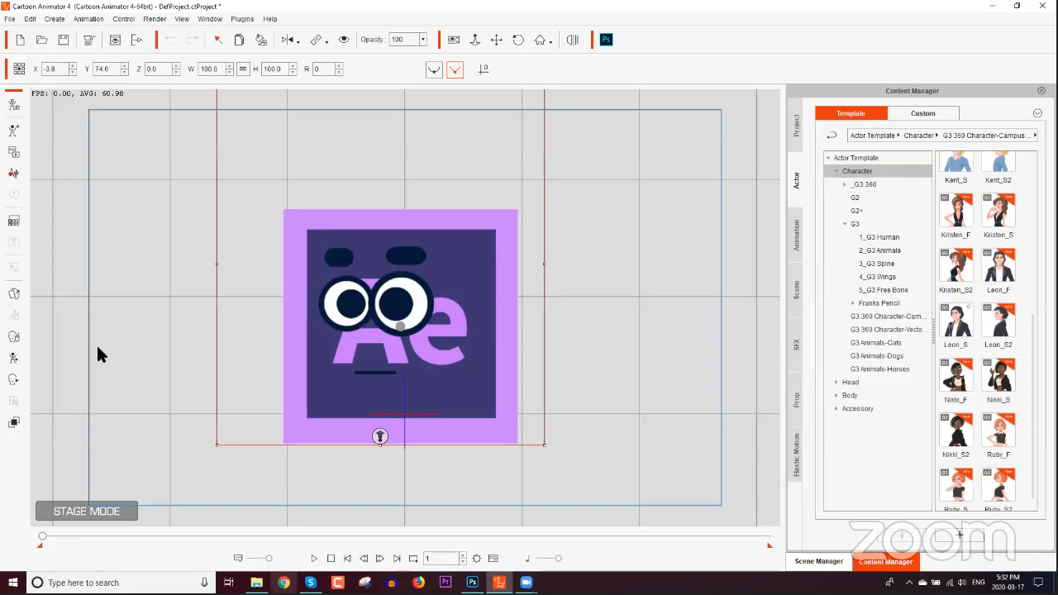
# Step: Try several 01-Happy expression templates on the logo, including Happy_2, Happy_6 and Happy_7, then restore Neutral and close the Face Key Editor
pyautogui.click(15, 380)
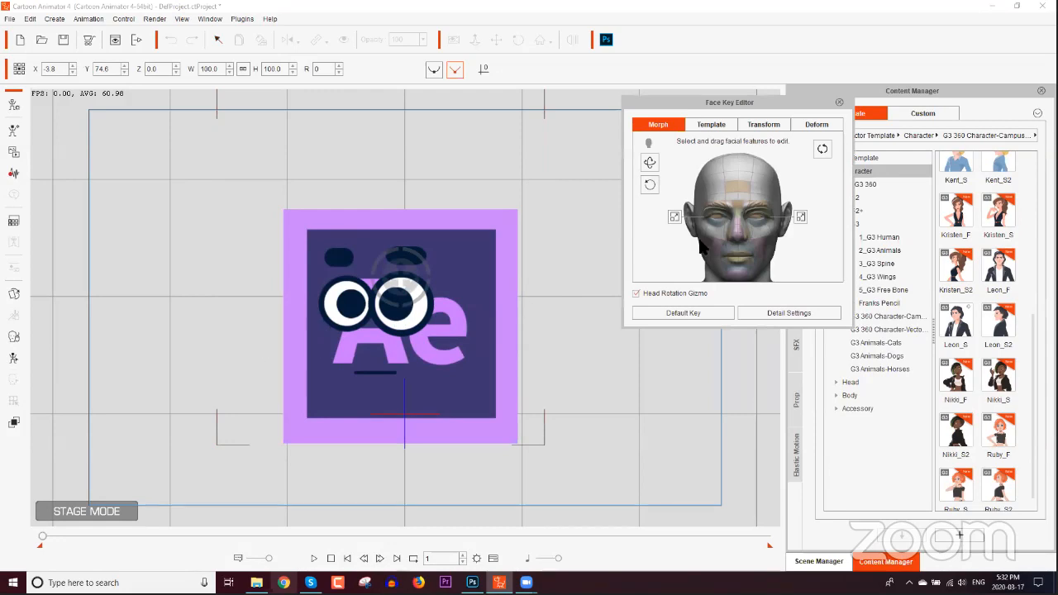
pyautogui.click(711, 125)
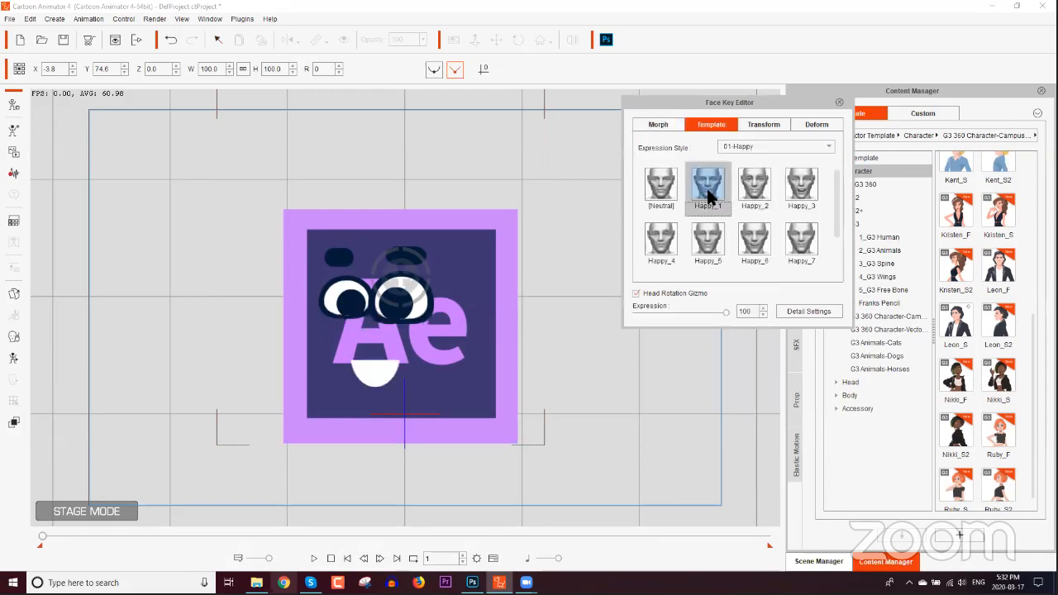
pyautogui.click(752, 193)
pyautogui.click(755, 248)
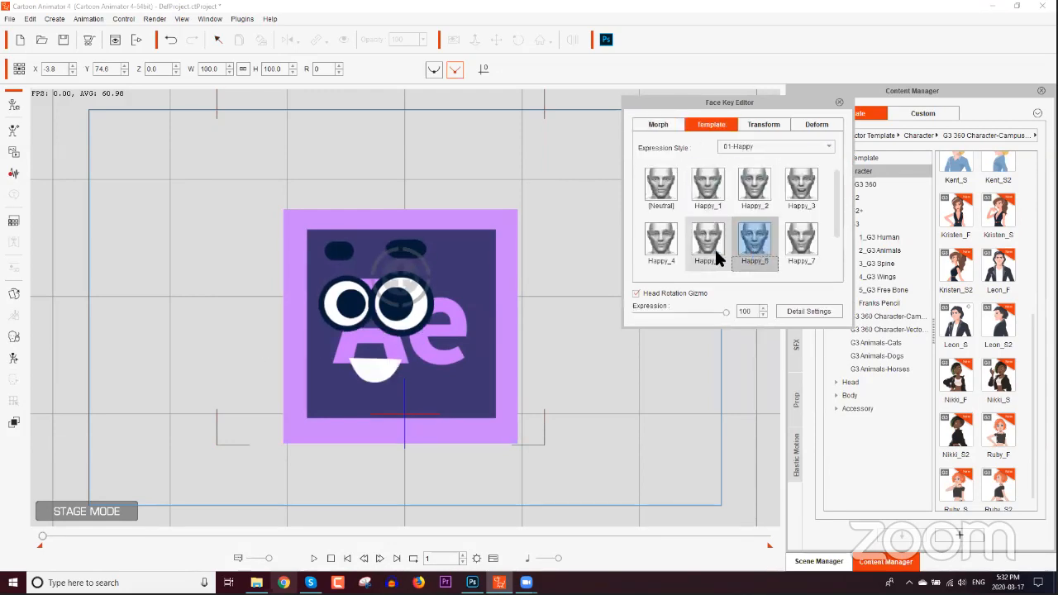
pyautogui.click(713, 248)
pyautogui.click(667, 244)
pyautogui.click(802, 252)
pyautogui.click(662, 187)
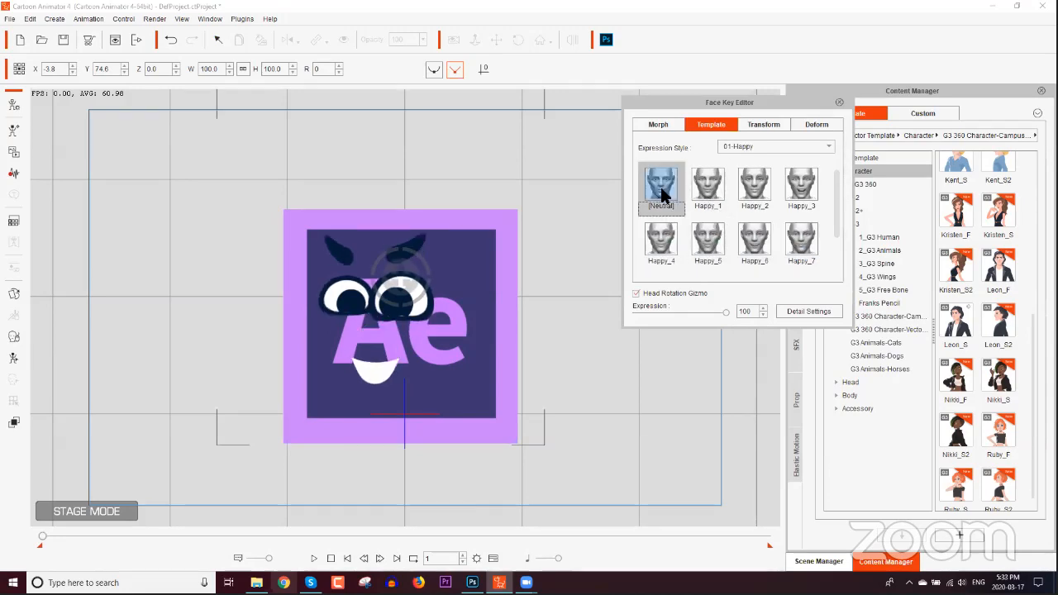
pyautogui.click(839, 102)
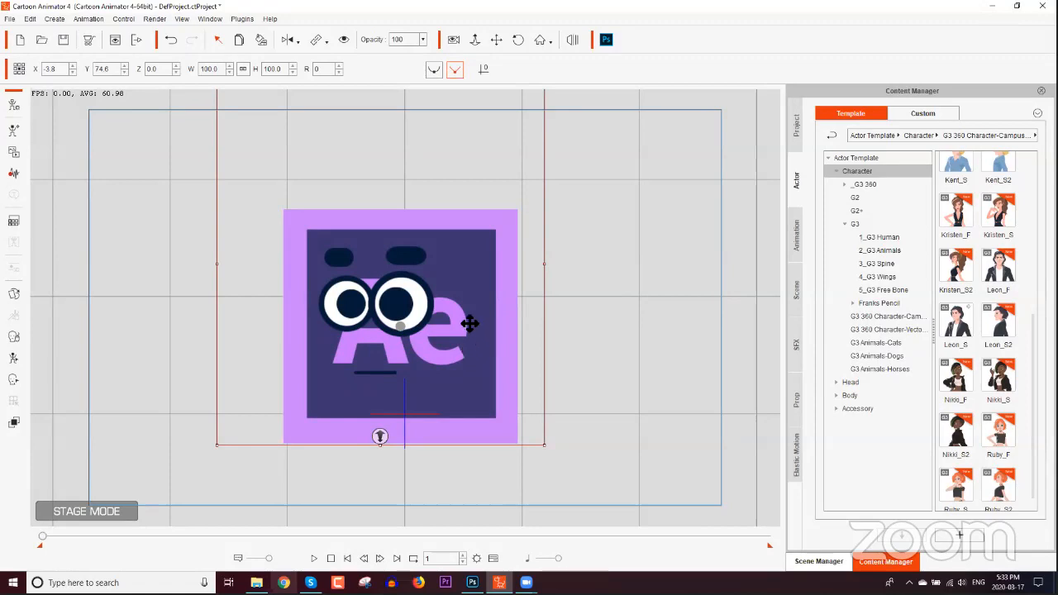
# Step: Open the 2D Motion Key Editor for the logo and show the timeline with its object-related tracks
pyautogui.moveTo(471, 304); pyautogui.dragTo(478, 339)
pyautogui.scroll(-1, 479, 352)
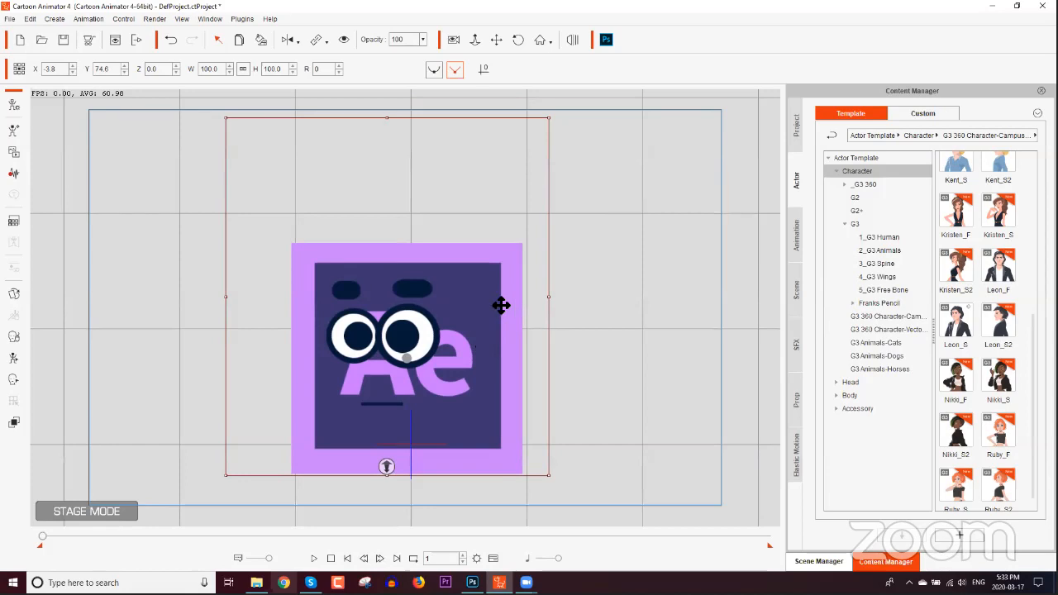
pyautogui.click(13, 360)
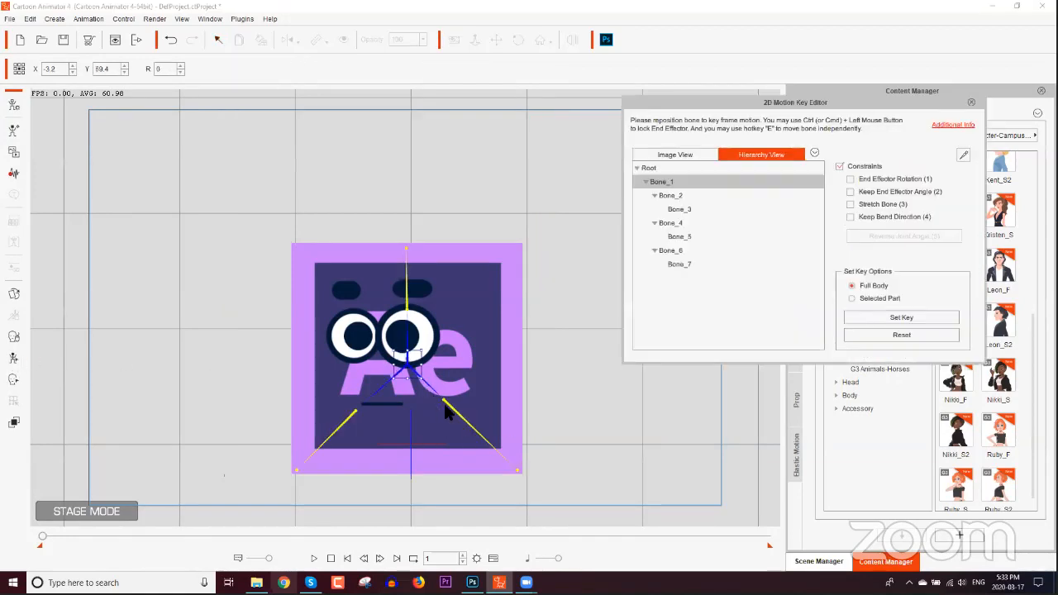
pyautogui.scroll(3, 542, 405)
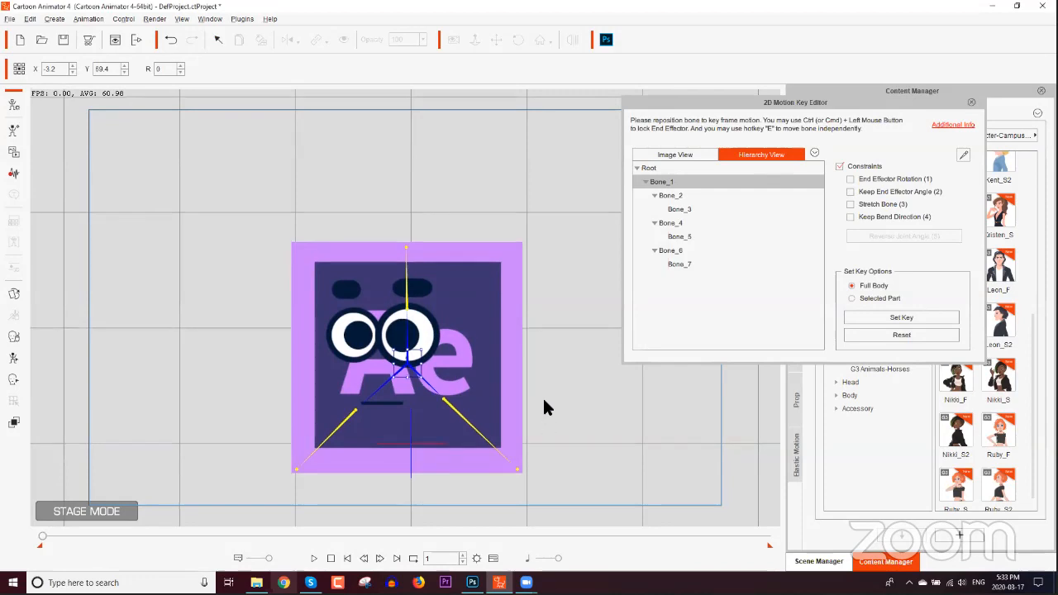
pyautogui.scroll(3, 548, 381)
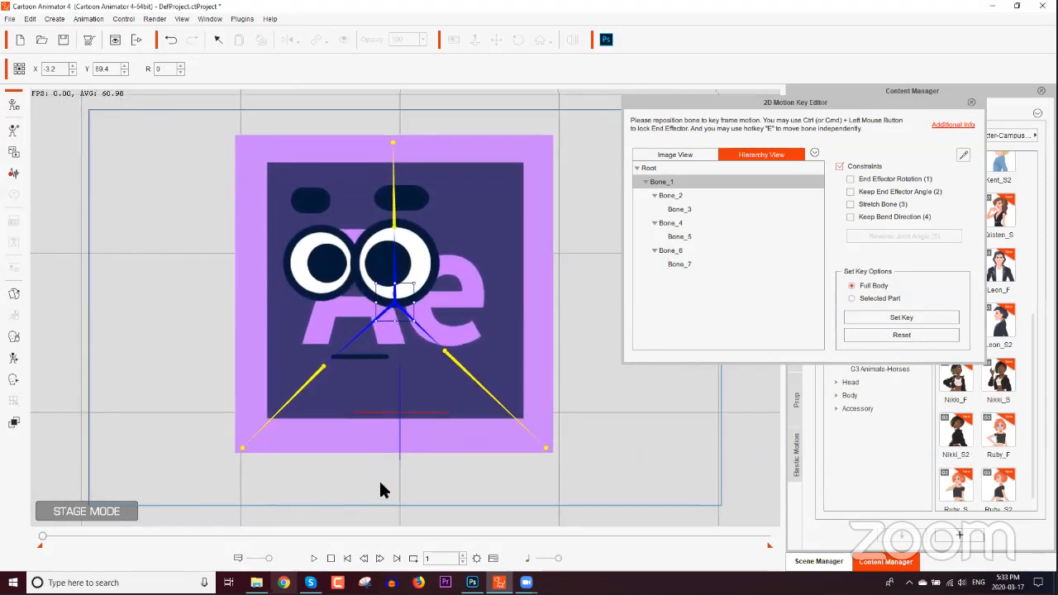
pyautogui.click(493, 559)
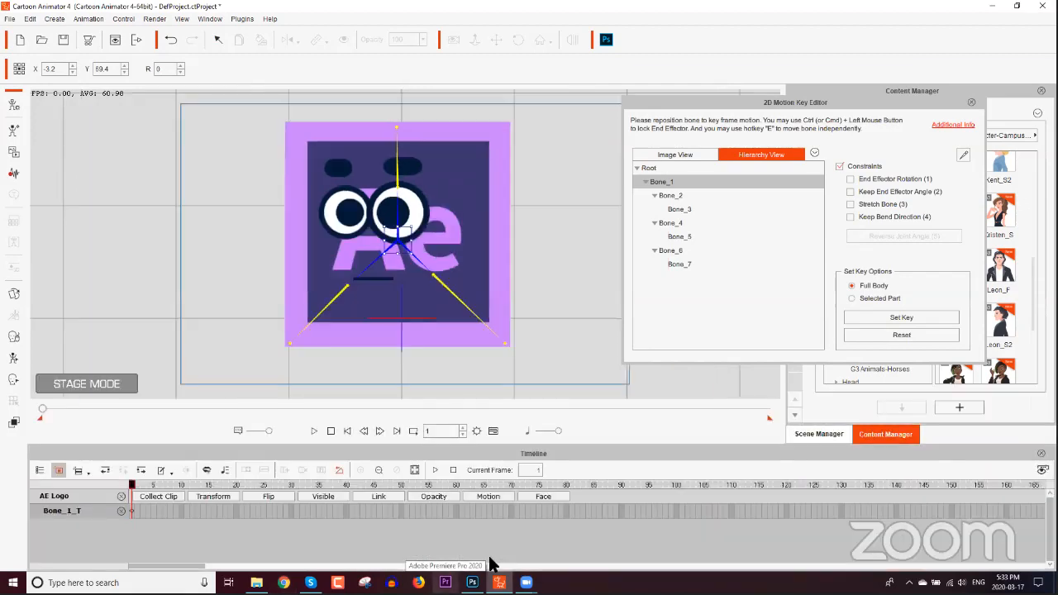
pyautogui.click(58, 470)
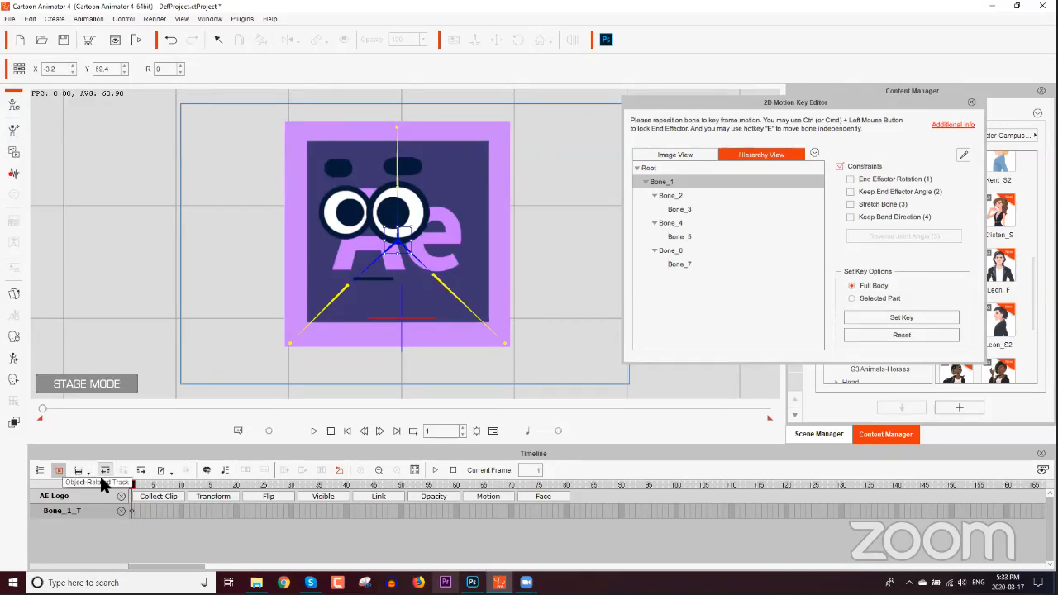
# Step: At frame 5, pull Bone_3 outward to X -111.1, Y -6.1 and bend Bone_5 inward to X 70.0, Y -38.7
pyautogui.click(150, 485)
pyautogui.click(154, 485)
pyautogui.click(289, 344)
pyautogui.click(289, 344)
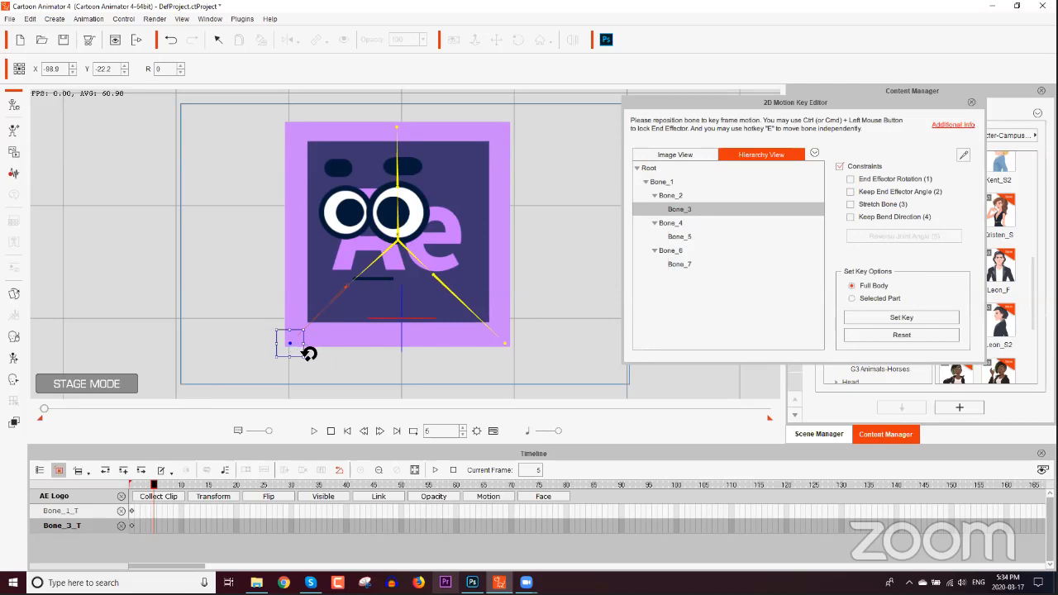
pyautogui.moveTo(300, 352); pyautogui.dragTo(217, 295)
pyautogui.moveTo(206, 325); pyautogui.dragTo(233, 363)
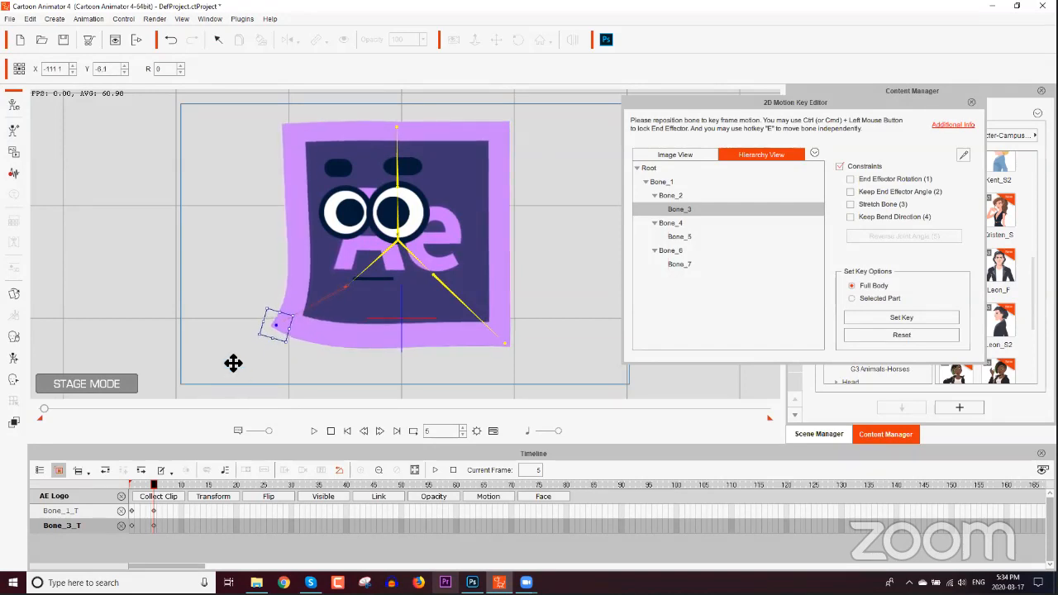
pyautogui.click(506, 343)
pyautogui.moveTo(508, 346); pyautogui.dragTo(477, 351)
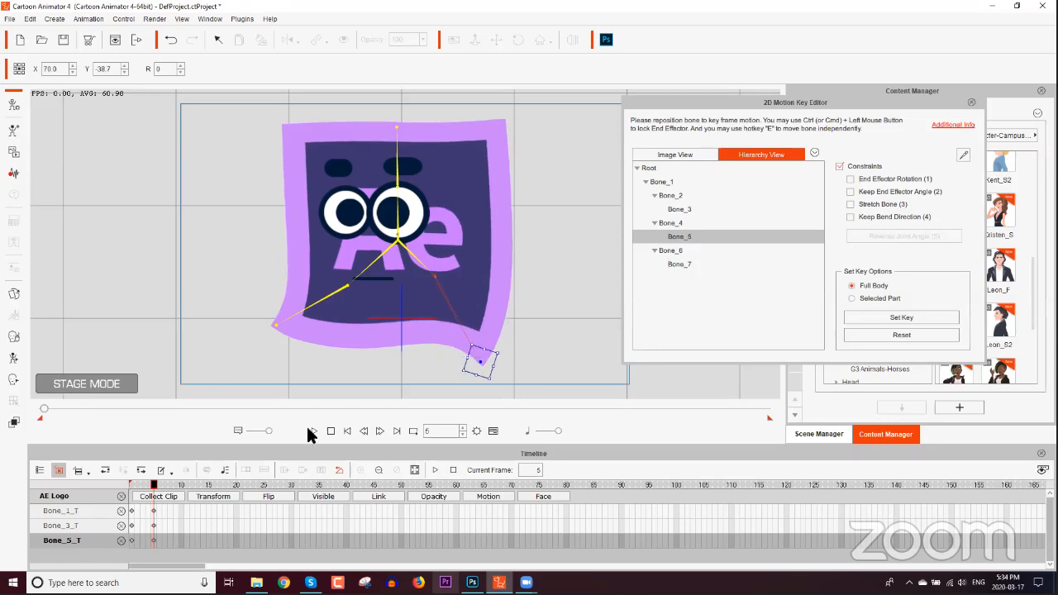
# Step: At frame 10, swing Bone_5 outward and bend Bone_3 inward to X -80.6, Y -35.4
pyautogui.click(181, 486)
pyautogui.moveTo(484, 366); pyautogui.dragTo(521, 316)
pyautogui.moveTo(275, 325); pyautogui.dragTo(326, 345)
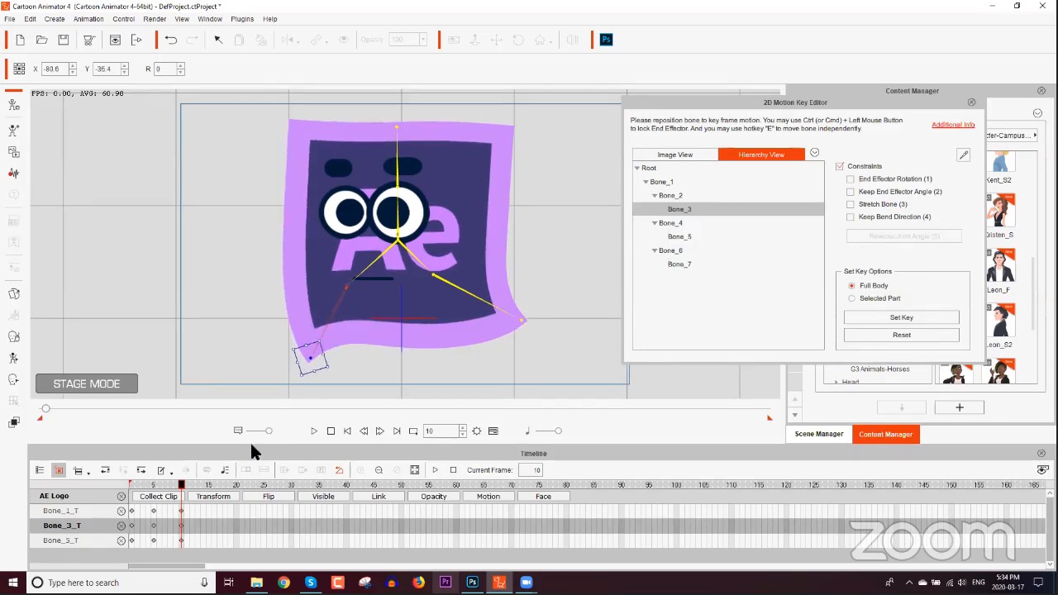
# Step: Lean Bone_6 to X 2.3, Y 116.2 at frame 10 and to X -8.0, Y 116.7 at frame 5
pyautogui.click(397, 168)
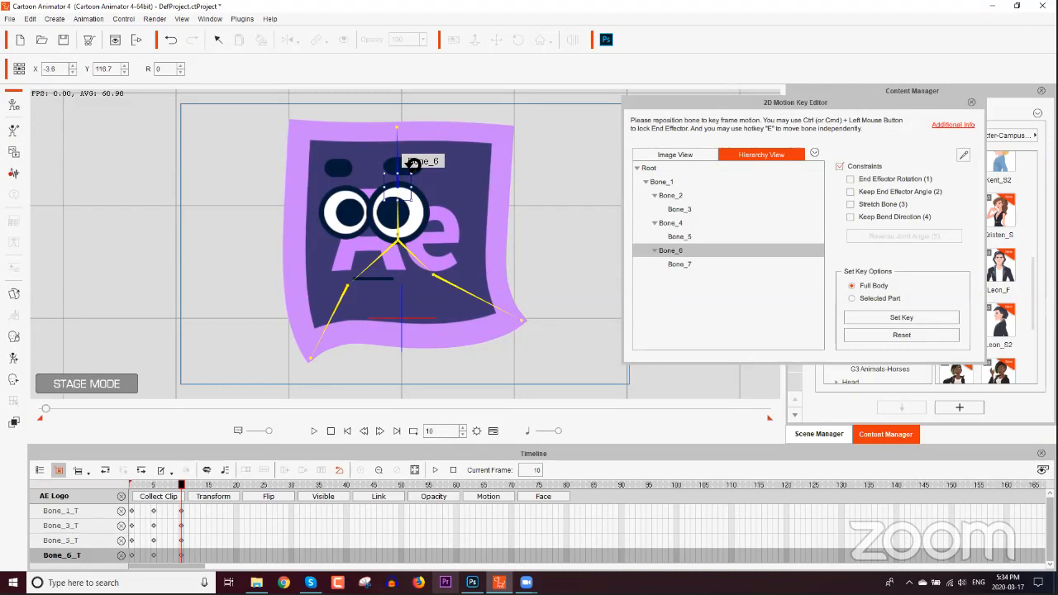
pyautogui.moveTo(398, 174); pyautogui.dragTo(415, 178)
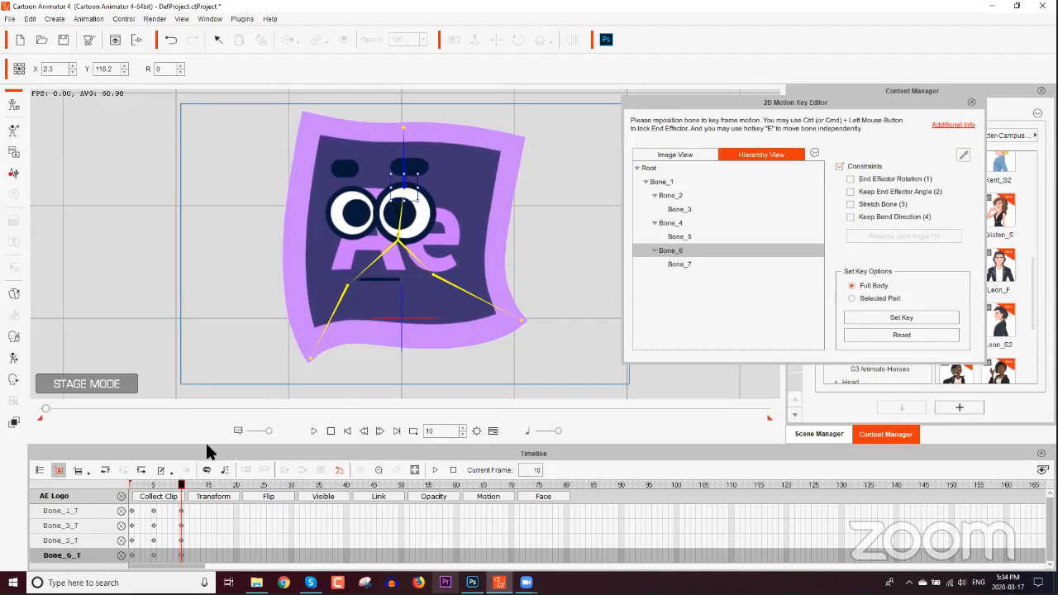
pyautogui.click(154, 485)
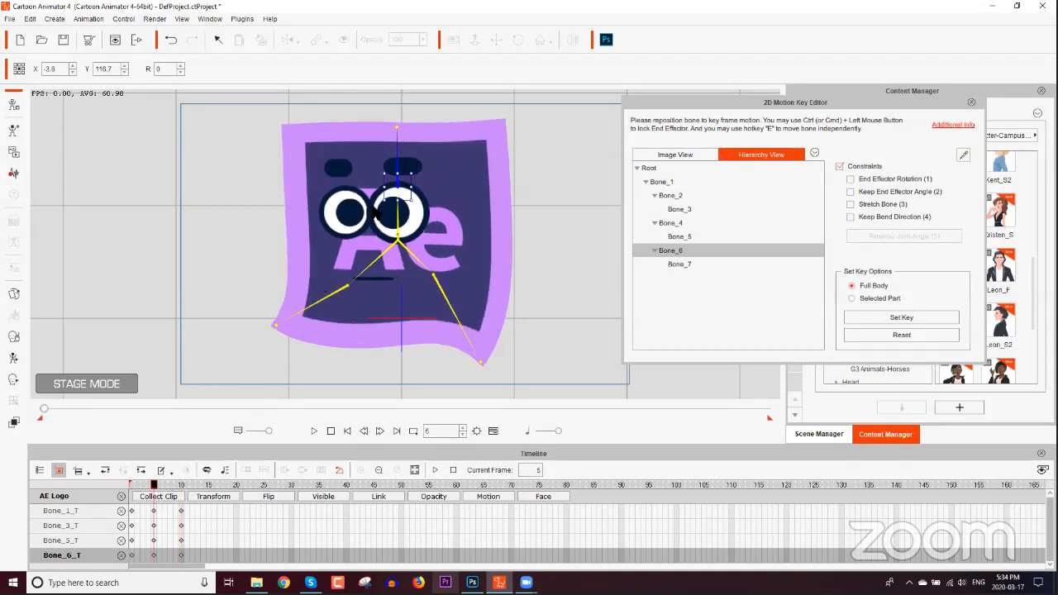
pyautogui.moveTo(398, 190); pyautogui.dragTo(391, 190)
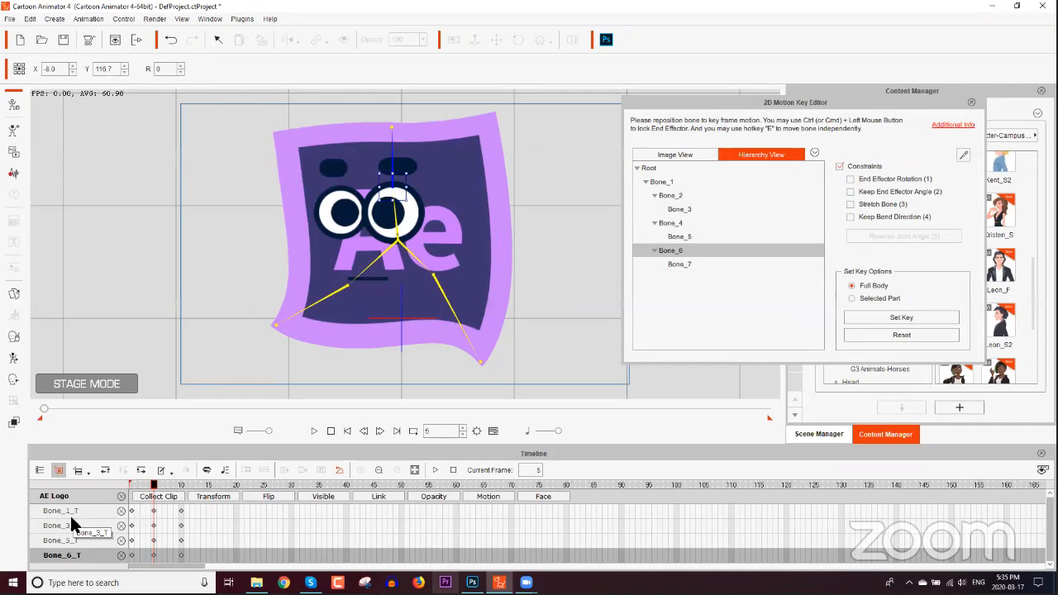
# Step: Show the logo's Motion tracks and compare its Transform keys at frames 5 and 10, scrubbing to frame 6
pyautogui.click(486, 498)
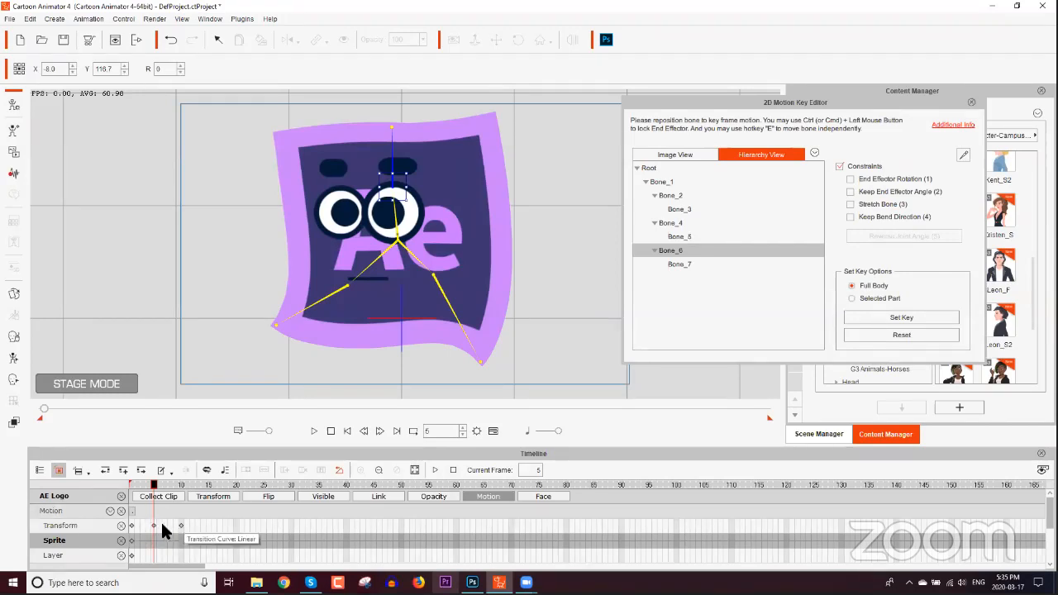
pyautogui.click(152, 525)
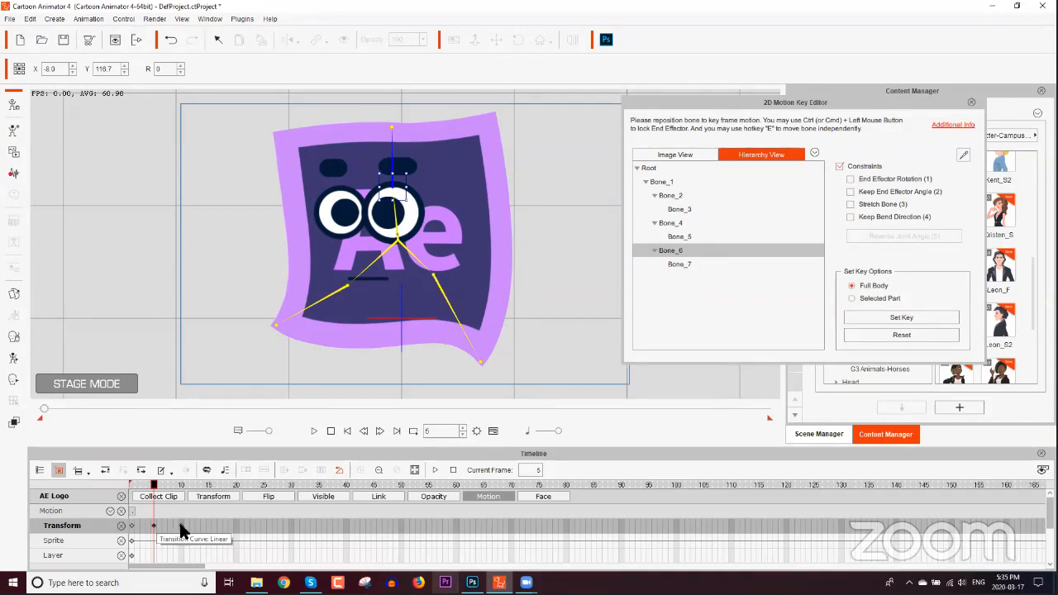
pyautogui.click(181, 526)
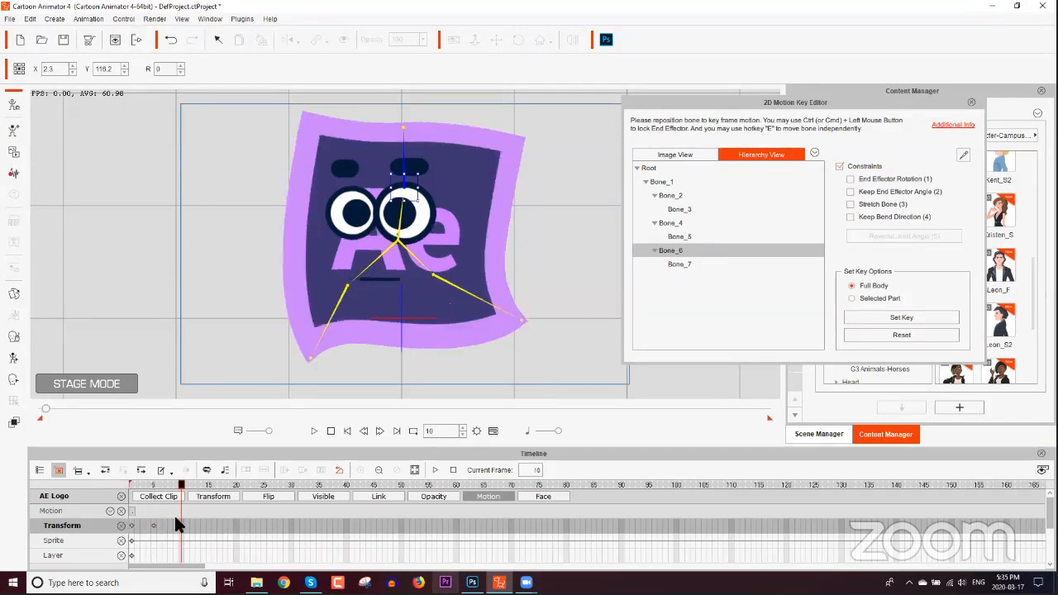
pyautogui.click(154, 526)
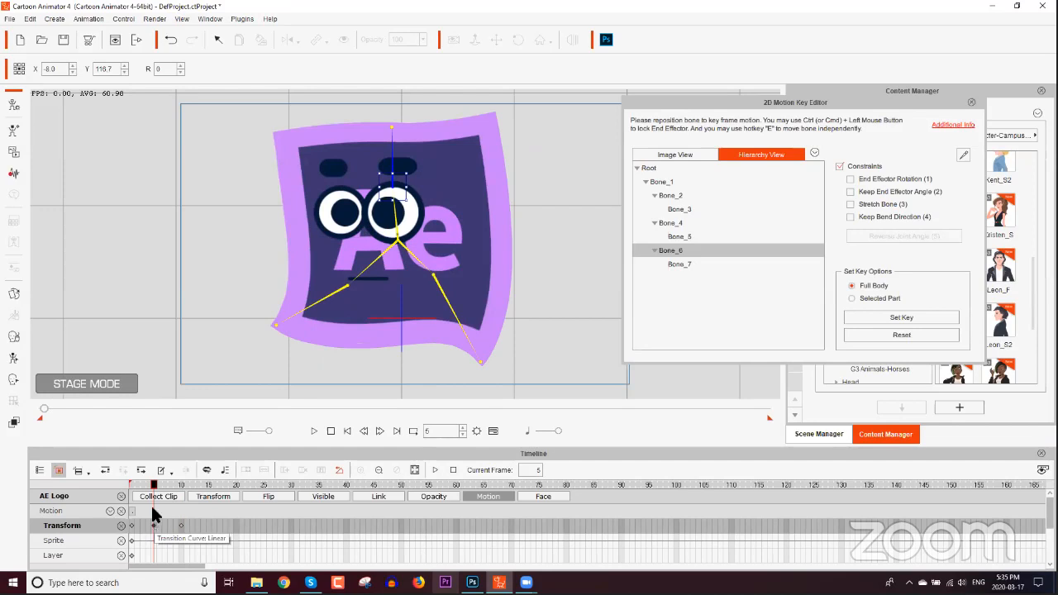
pyautogui.moveTo(155, 486)
pyautogui.mouseDown()
pyautogui.moveTo(189, 490)
pyautogui.moveTo(143, 495)
pyautogui.moveTo(177, 489)
pyautogui.moveTo(146, 496)
pyautogui.moveTo(159, 492)
pyautogui.mouseUp()
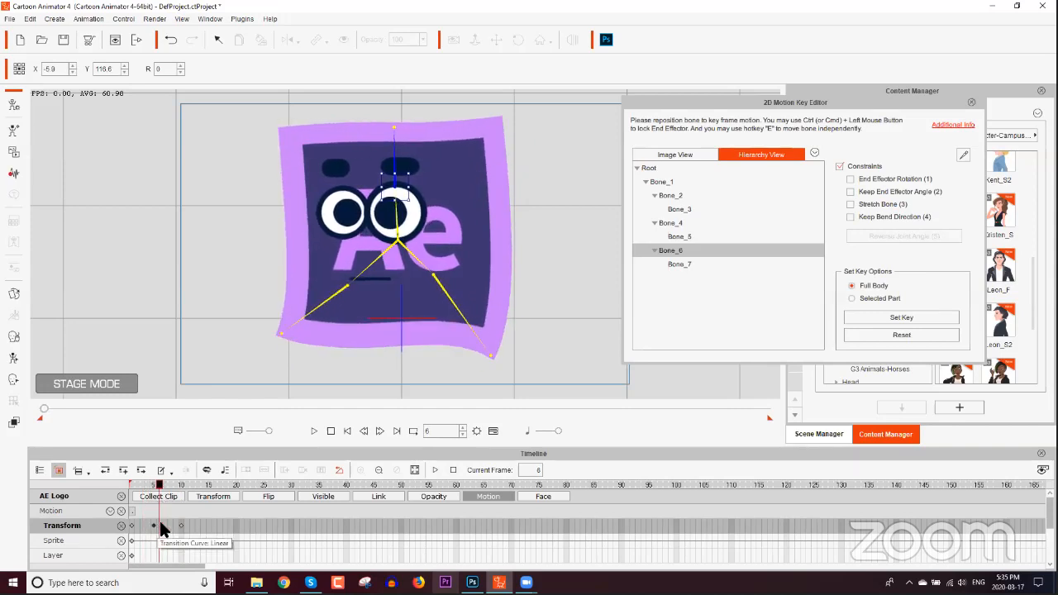
# Step: Copy the logo's Transform keys from frames 5 and 10 and paste the alternating poses at frames 15, 20, 25 and 30
pyautogui.click(152, 527)
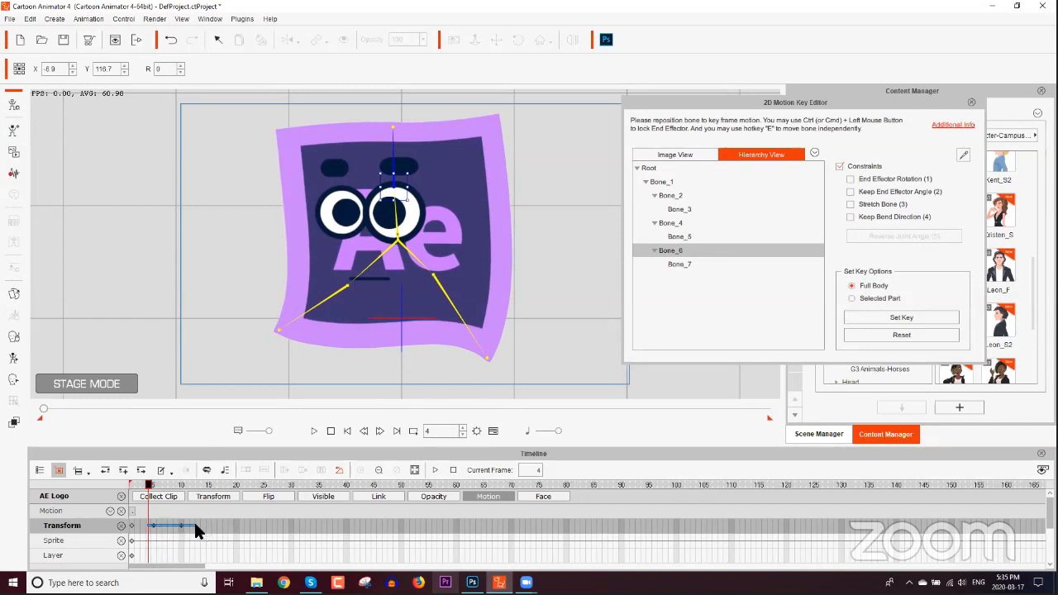
pyautogui.click(197, 529)
pyautogui.click(182, 527)
pyautogui.rightClick(182, 526)
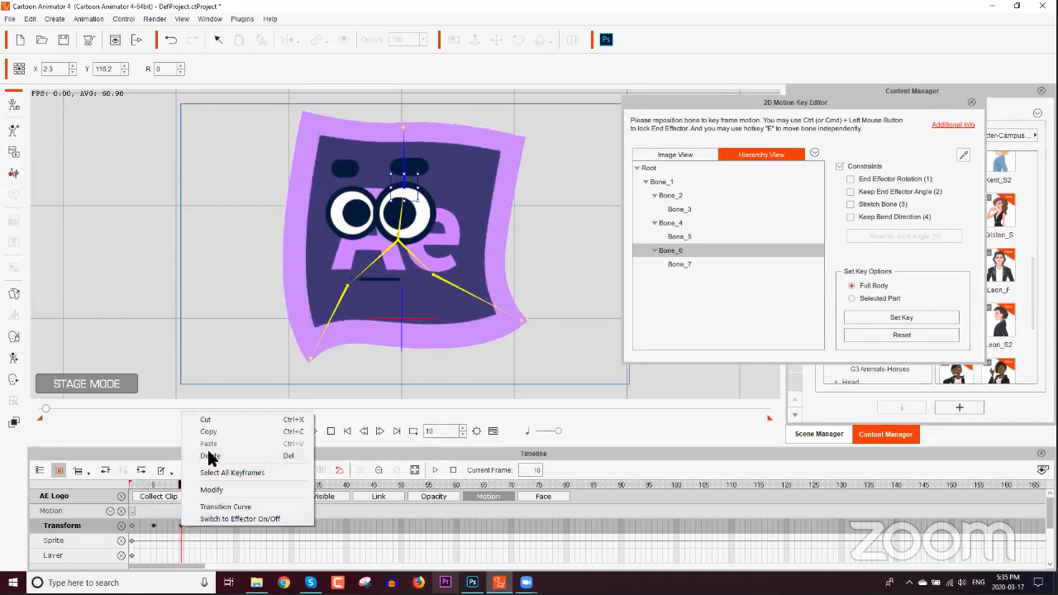
pyautogui.click(210, 432)
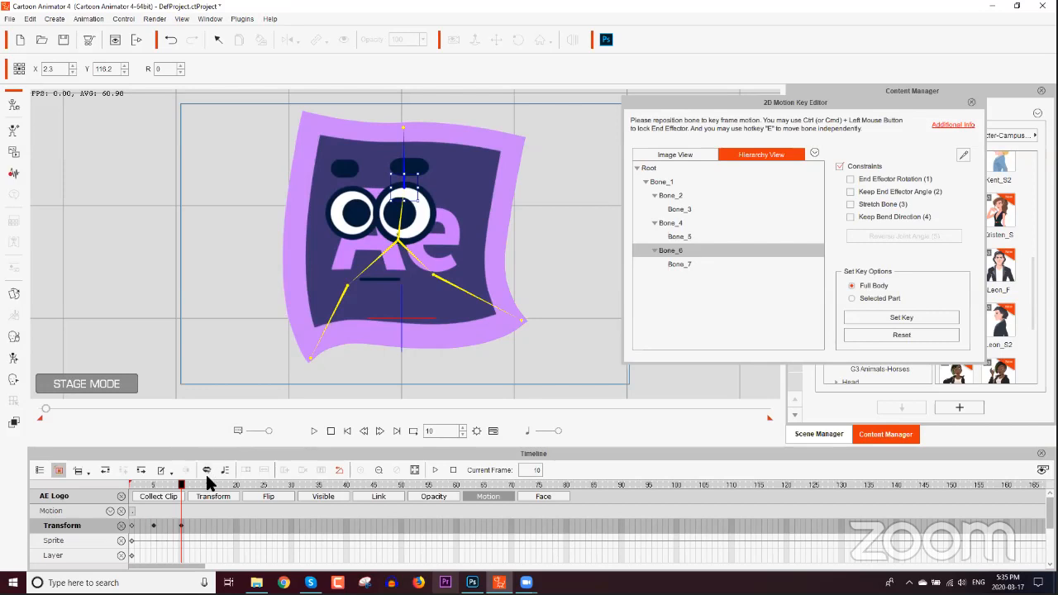
pyautogui.click(209, 507)
pyautogui.hotkey('ctrl', 'v')
pyautogui.click(263, 518)
pyautogui.hotkey('ctrl', 'v')
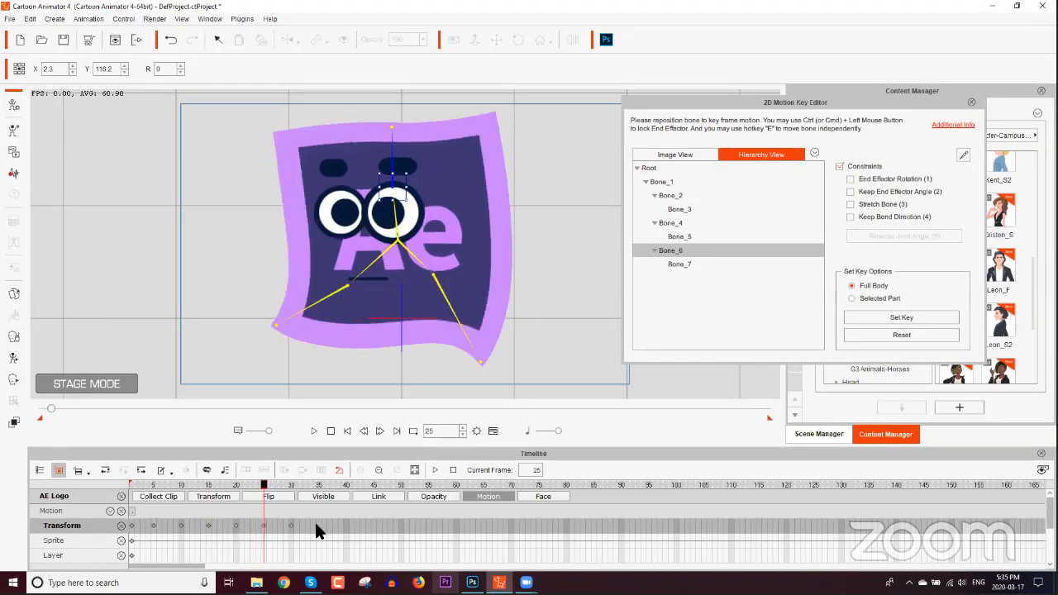
pyautogui.click(316, 523)
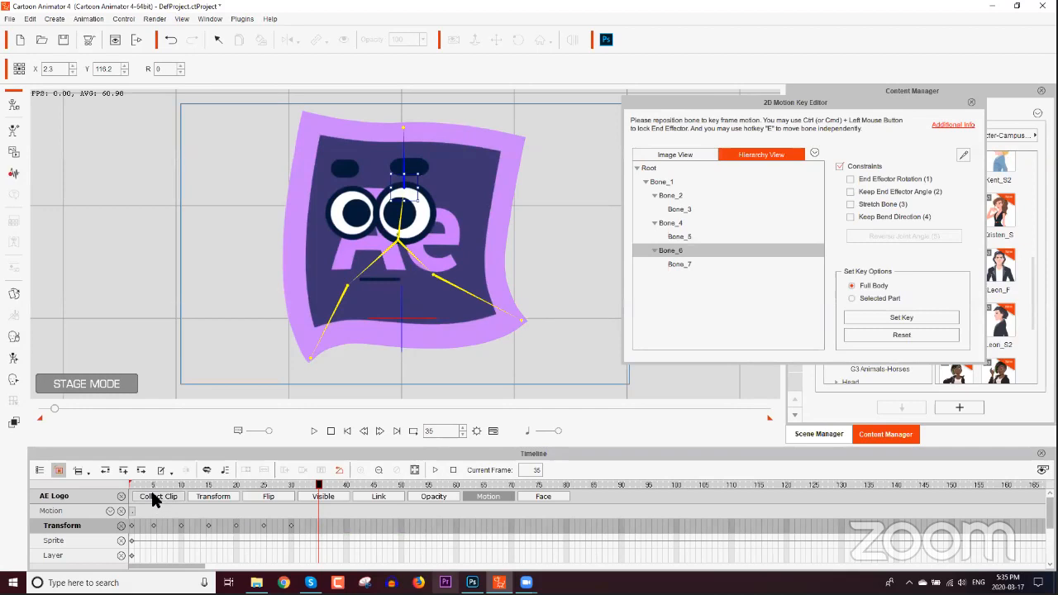
# Step: Play the repeated bone motion from frame 5 and scrub through it to frame 30
pyautogui.click(152, 486)
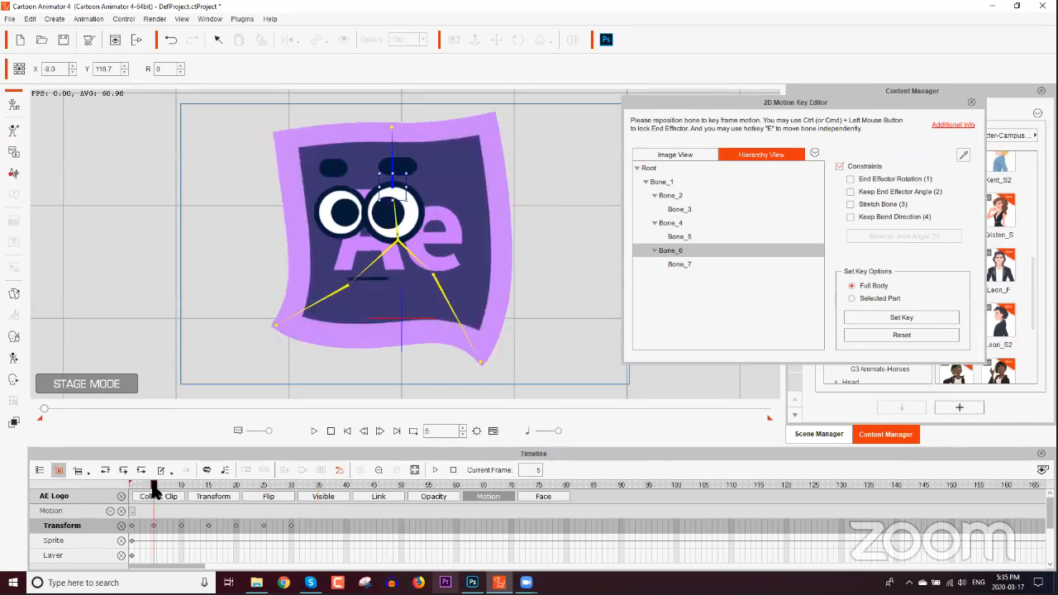
pyautogui.press('space')
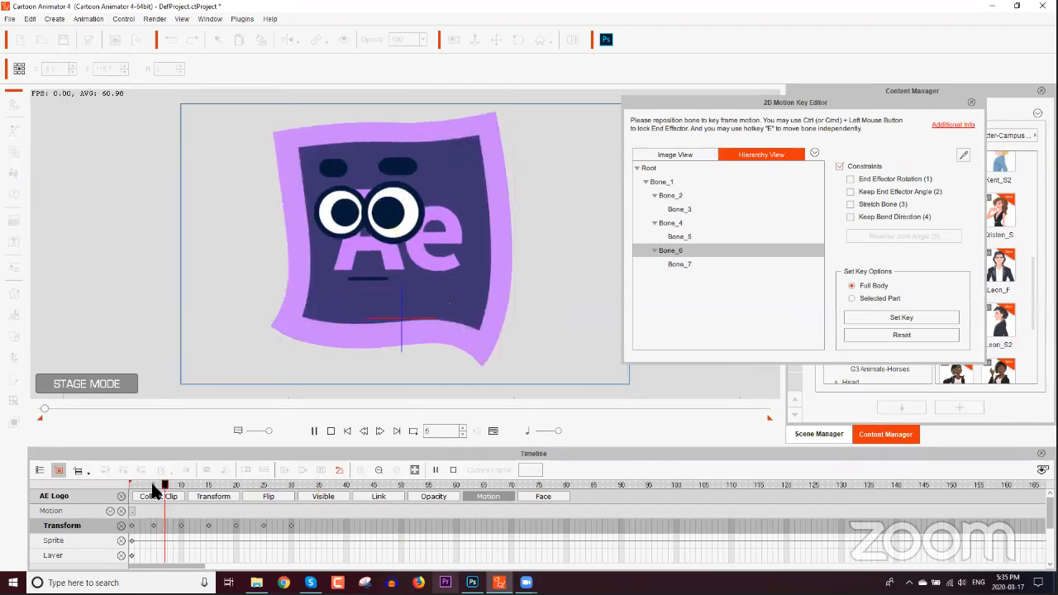
pyautogui.press('space')
pyautogui.moveTo(152, 486); pyautogui.dragTo(291, 484)
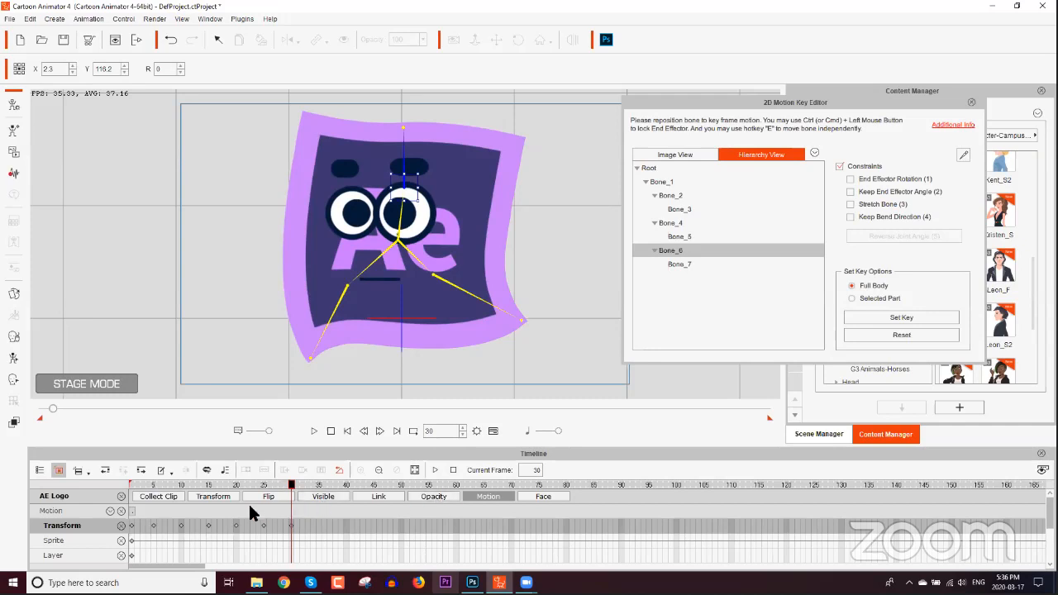
# Step: Collect the logo's motion from frame 5 to frame 30 as a clip and add it to its Action Menu as "C Walk"
pyautogui.click(172, 495)
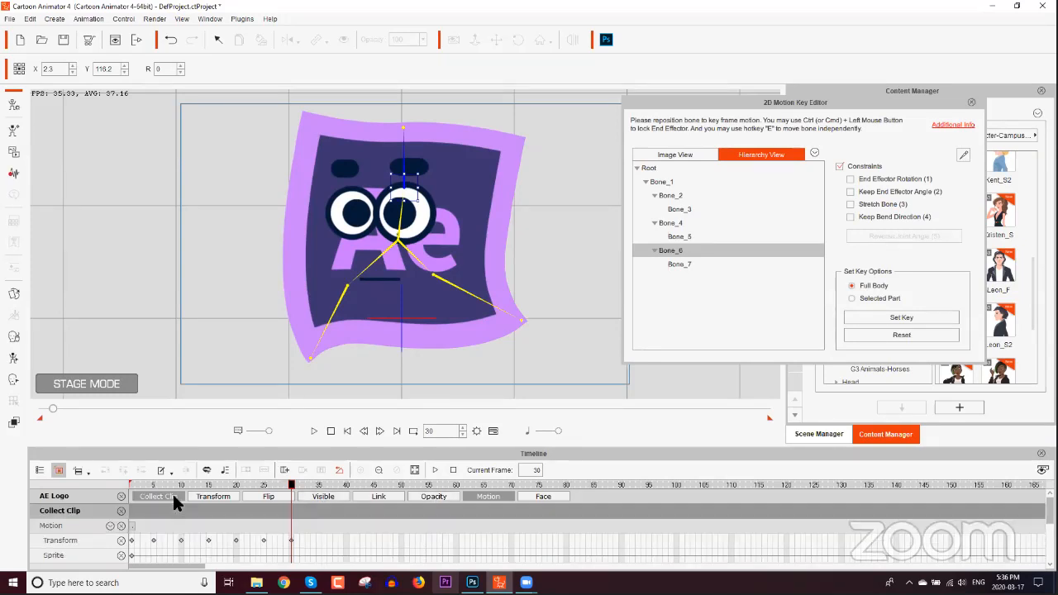
pyautogui.moveTo(289, 509); pyautogui.dragTo(154, 511)
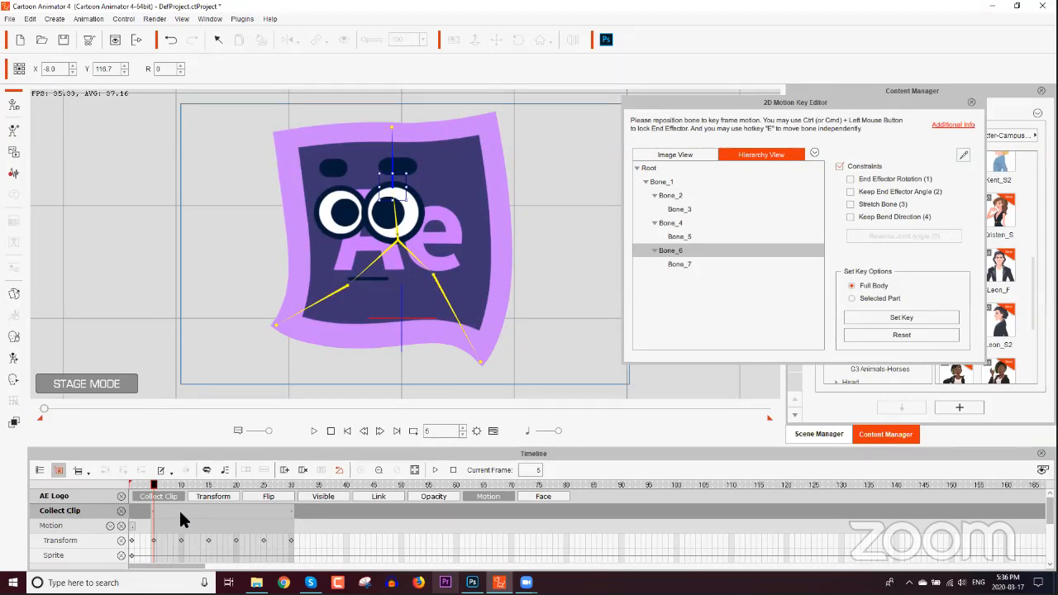
pyautogui.rightClick(181, 508)
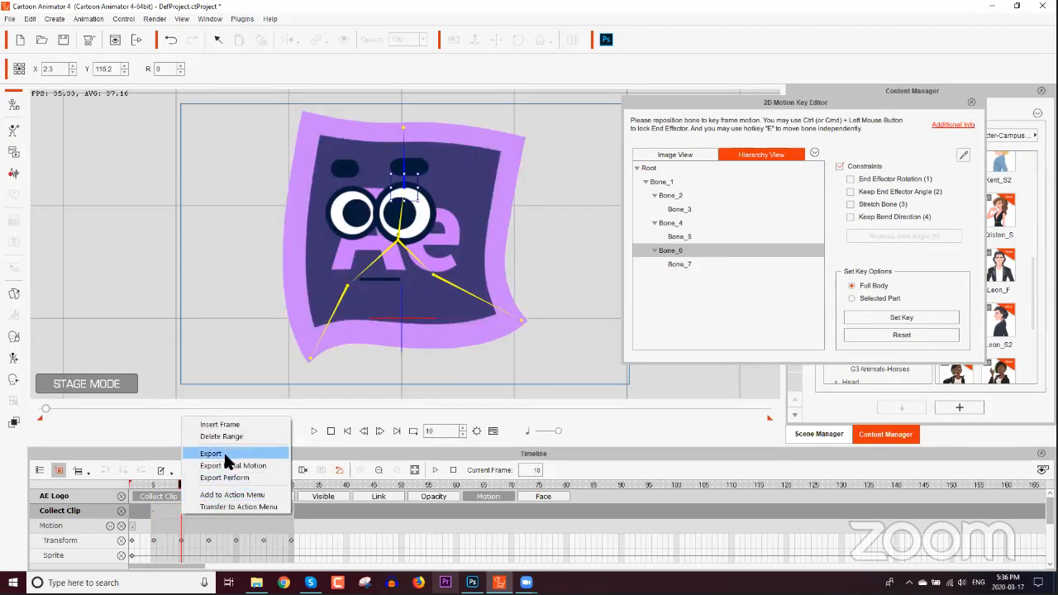
pyautogui.click(241, 496)
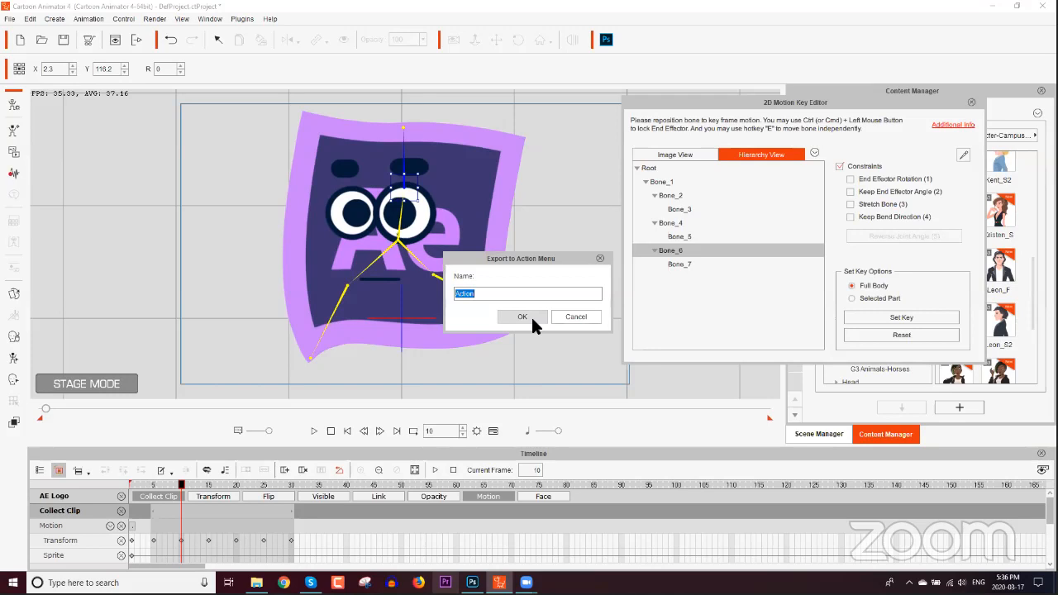
pyautogui.write('Cool')
pyautogui.press('BackSpace')
pyautogui.press('BackSpace')
pyautogui.press('BackSpace')
pyautogui.write('Walk')
pyautogui.click(531, 315)
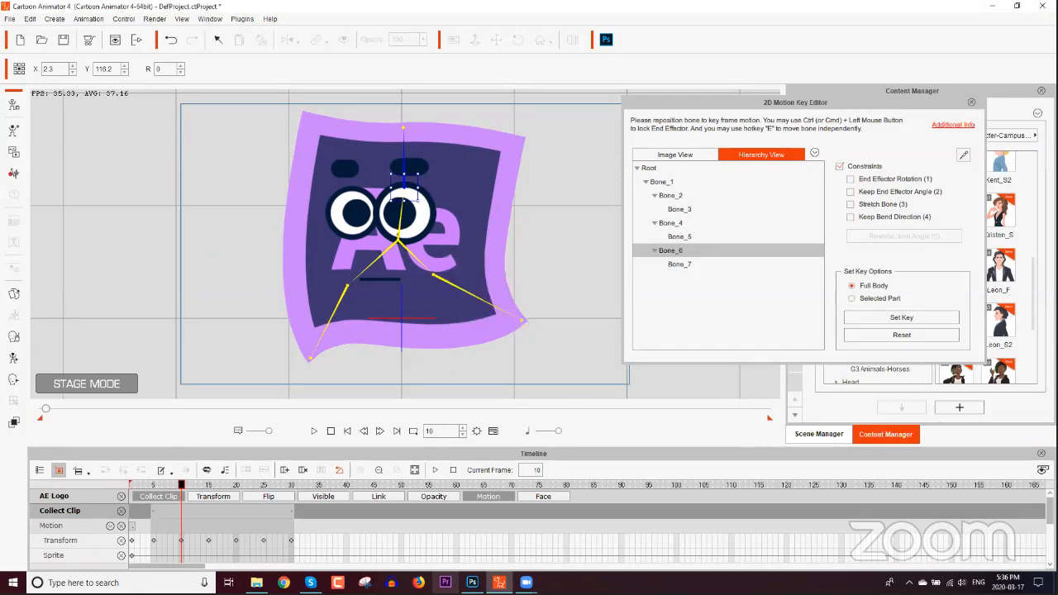
# Step: Close the timeline and Motion Key Editor, and apply the C Walk action to the logo at frame 10
pyautogui.press('F3')
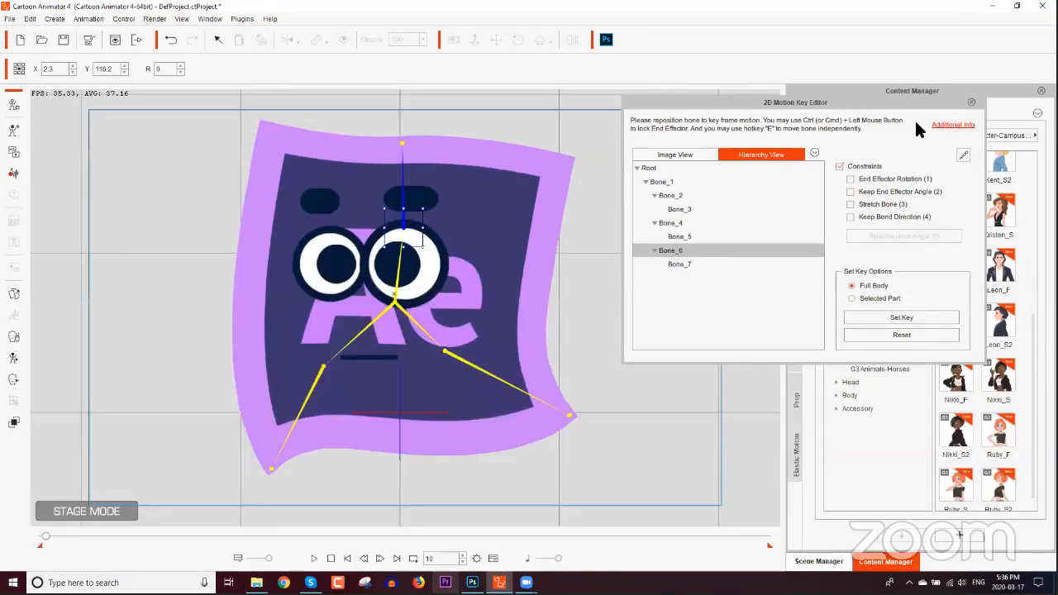
pyautogui.click(972, 102)
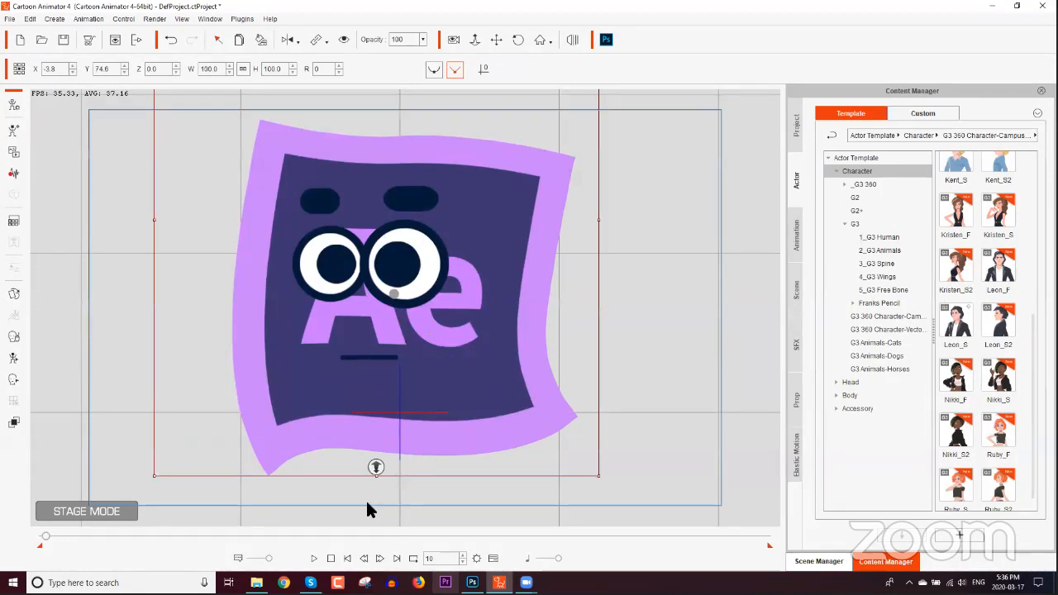
pyautogui.rightClick(317, 324)
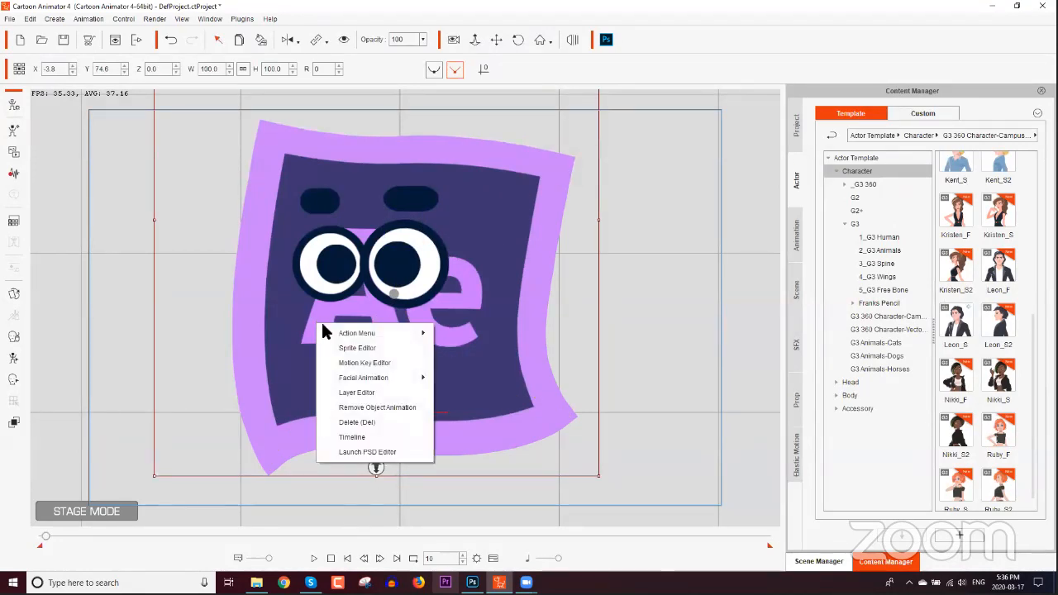
pyautogui.moveTo(322, 331)
pyautogui.click(486, 349)
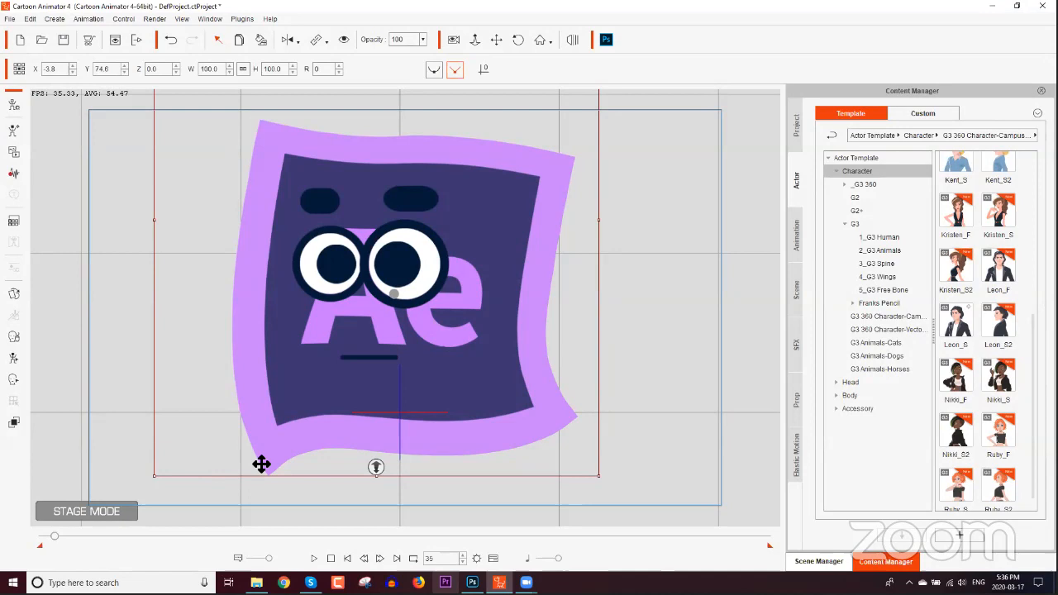
# Step: Reopen the timeline, move the C Walk clip to the start of the Motion track and loop it out to about frame 126
pyautogui.press('F3')
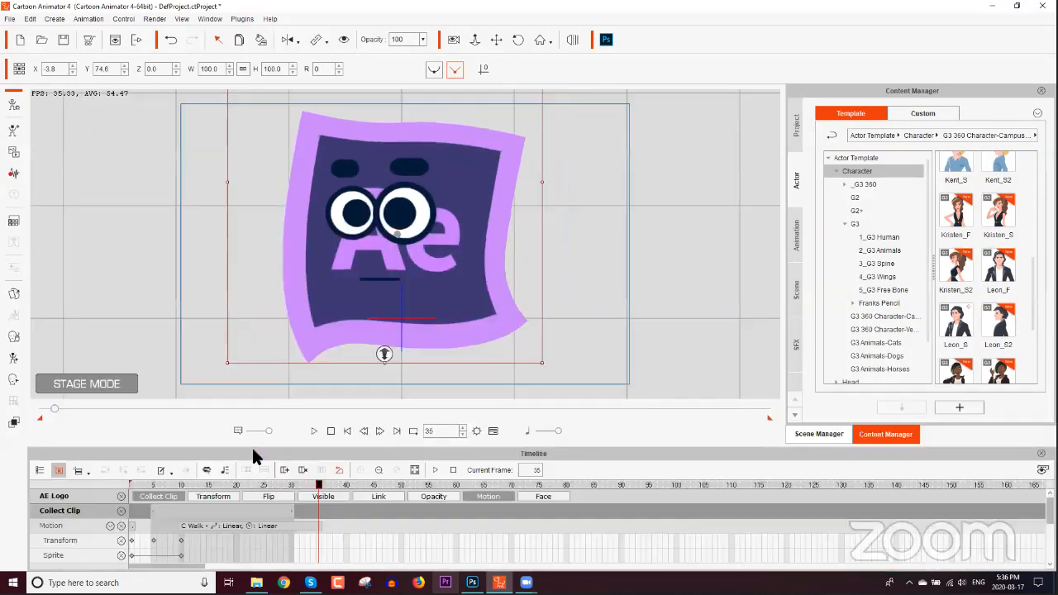
pyautogui.moveTo(272, 529); pyautogui.dragTo(218, 525)
pyautogui.click(217, 524)
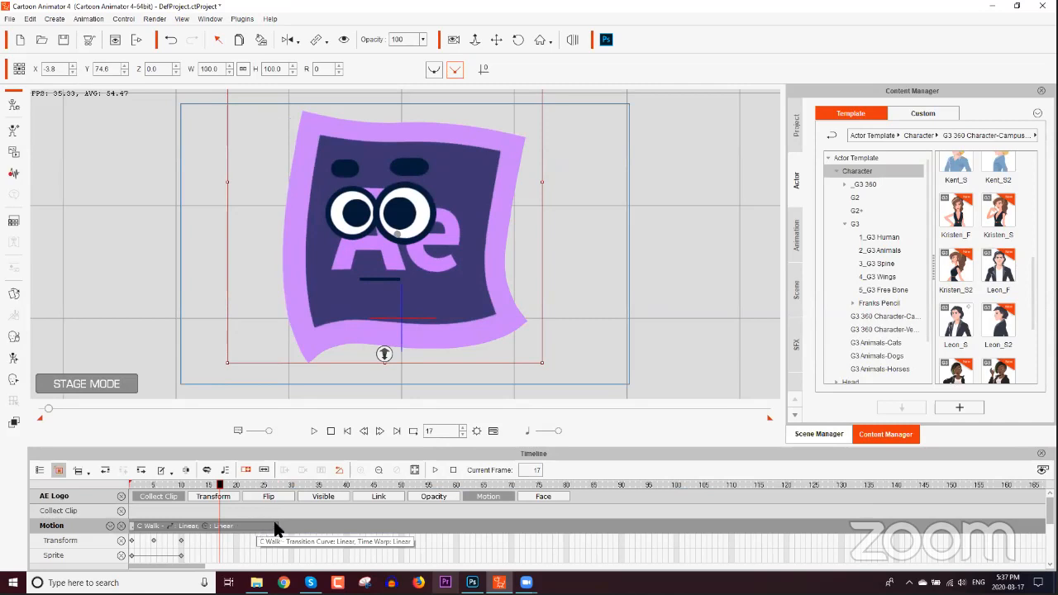
pyautogui.moveTo(272, 524); pyautogui.dragTo(694, 517)
# Step: Play the looped C Walk motion from the start of the timeline
pyautogui.moveTo(170, 478); pyautogui.dragTo(116, 488)
pyautogui.press('space')
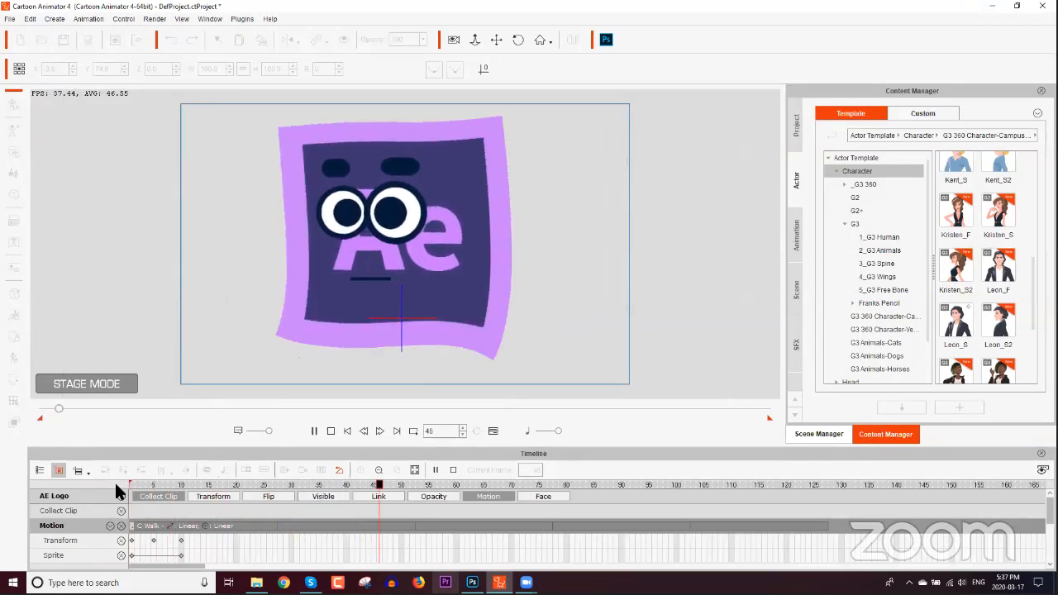
pyautogui.press('space')
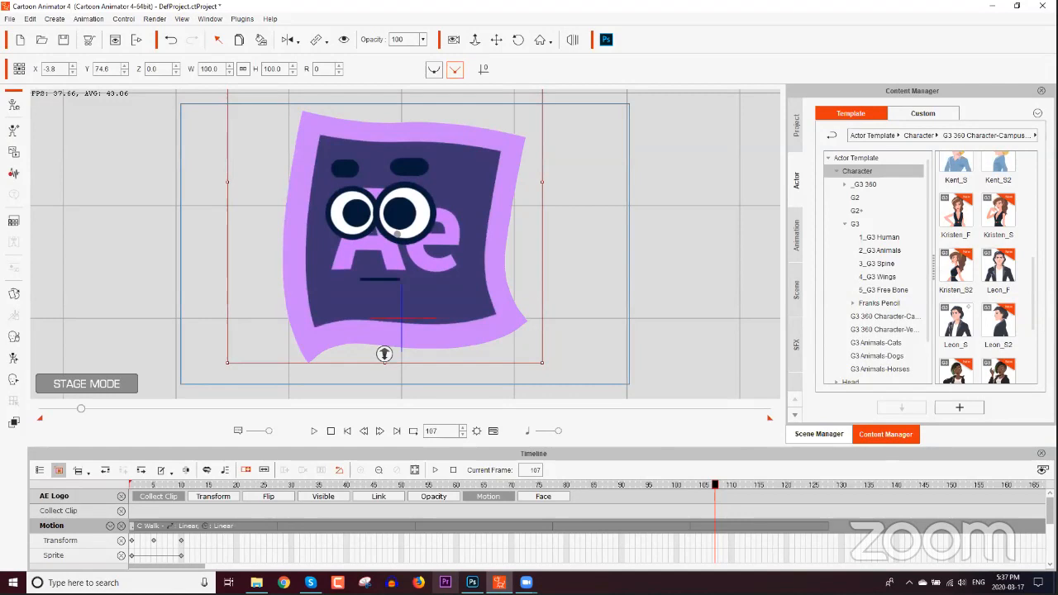
# Step: Close the timeline and start a new project without saving the current one
pyautogui.click(1041, 453)
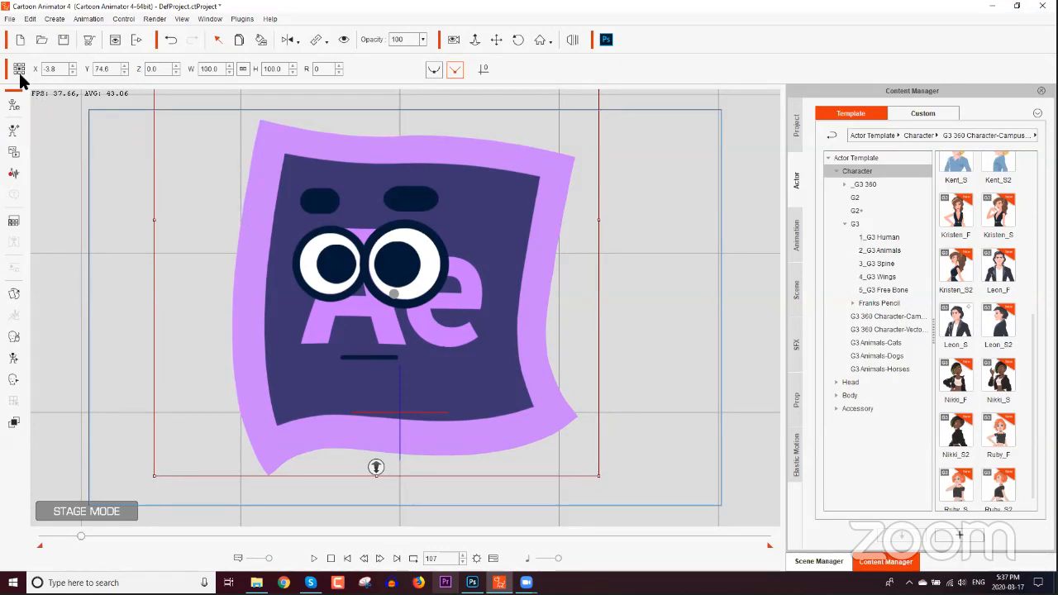
pyautogui.click(20, 43)
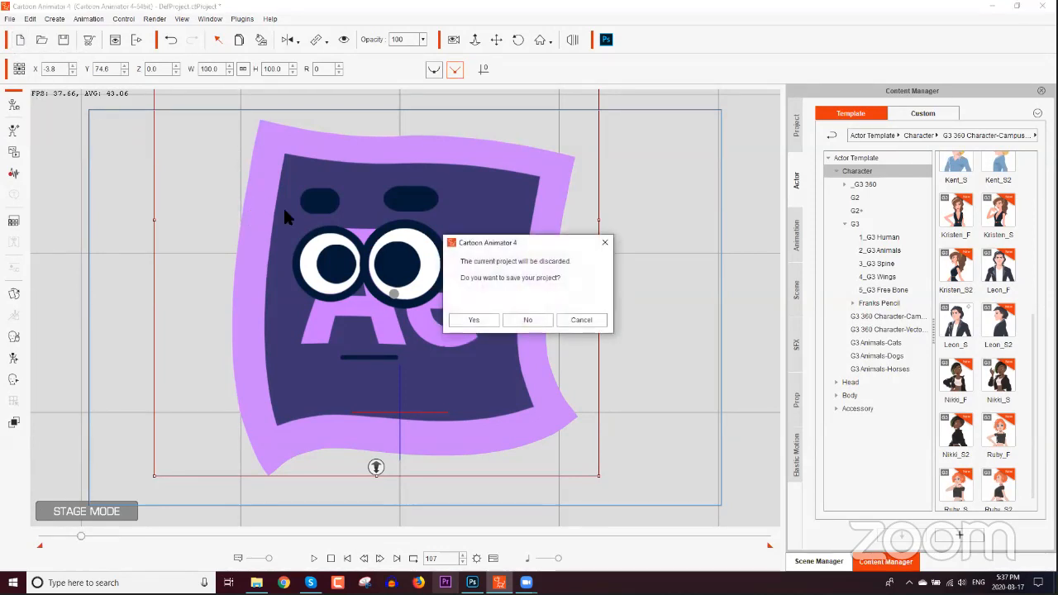
pyautogui.click(523, 323)
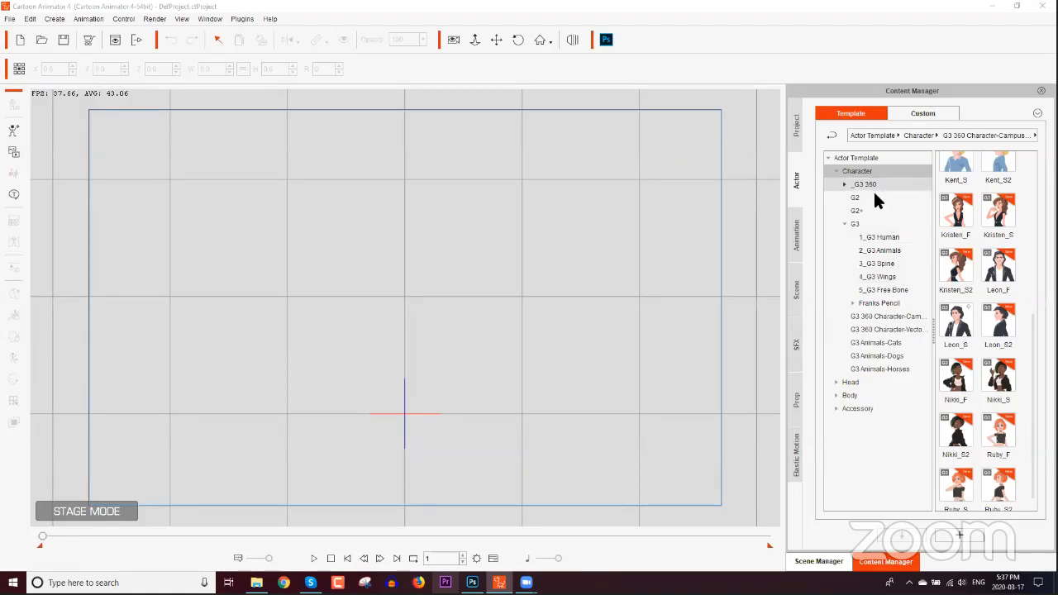
# Step: Open the 1_G3 Human character templates and browse through the available actors
pyautogui.click(860, 223)
pyautogui.click(872, 236)
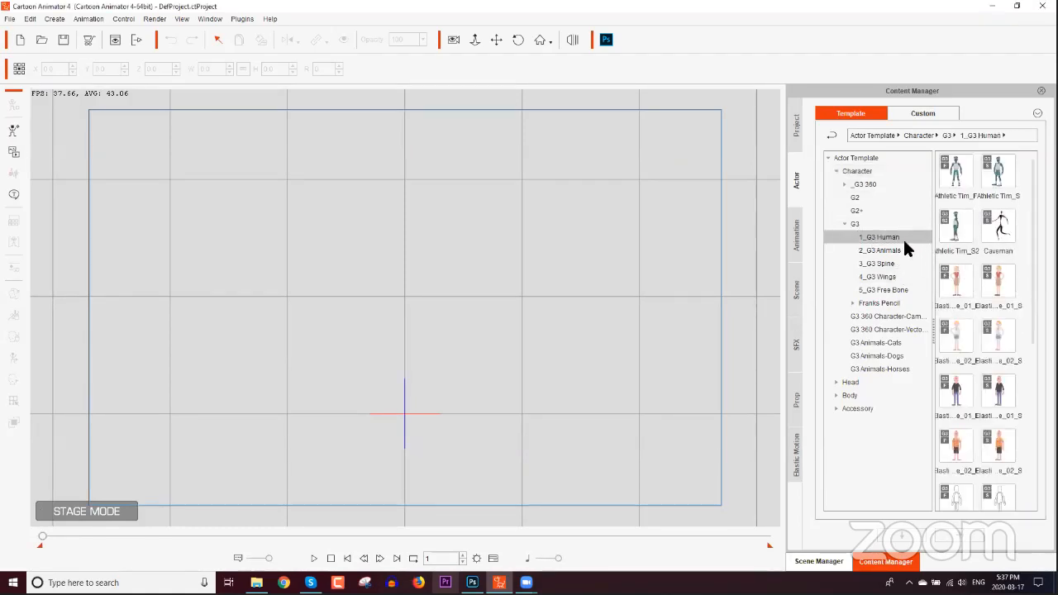
pyautogui.moveTo(1031, 258); pyautogui.dragTo(1033, 304)
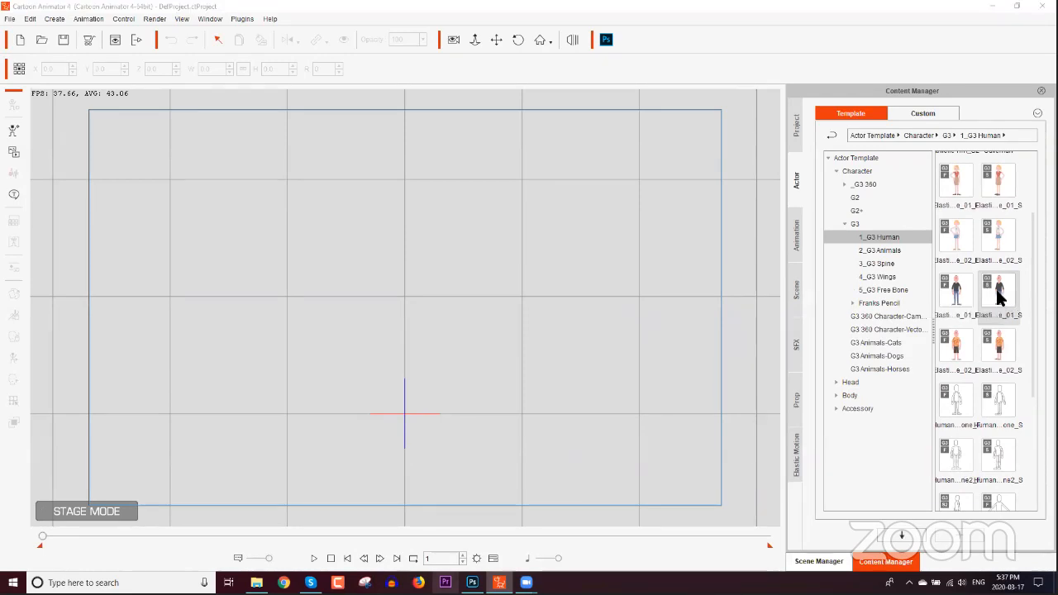
# Step: Add the G3 Human template character Elastic Folks Male 01_S to the stage and open it in Composer mode
pyautogui.doubleClick(998, 293)
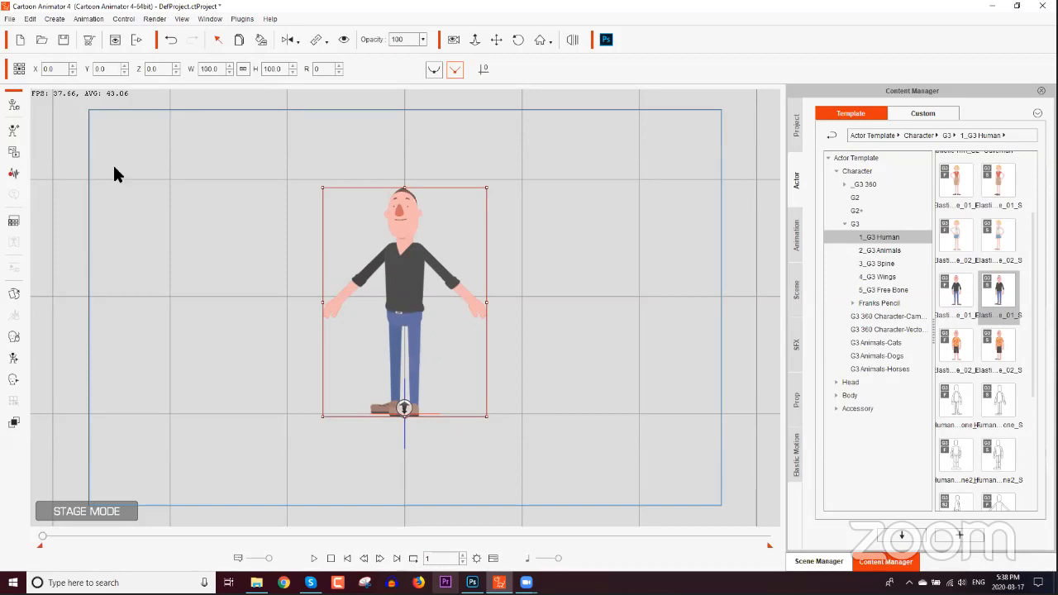
pyautogui.click(13, 106)
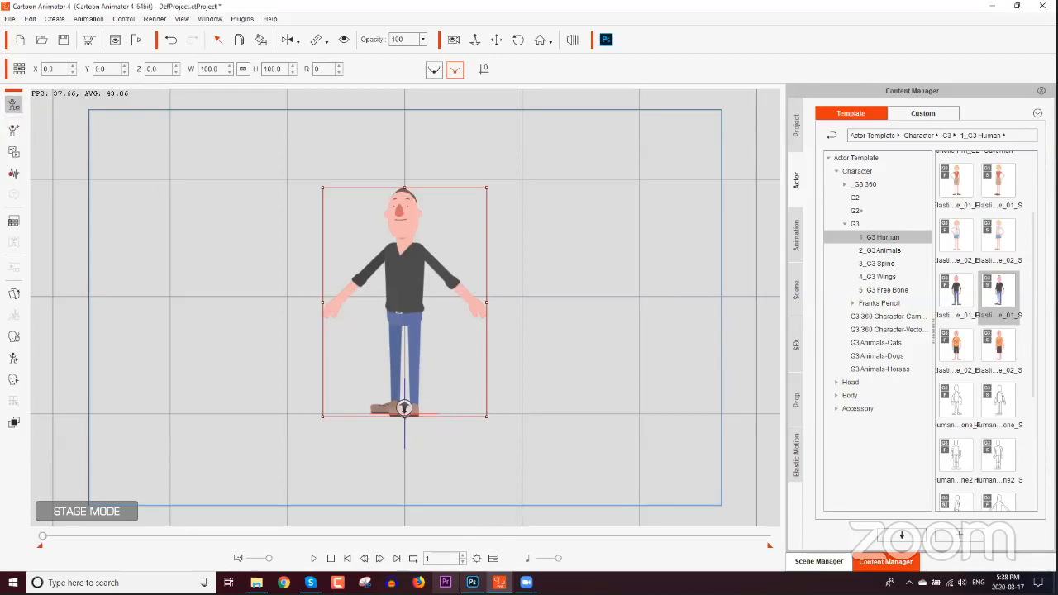
# Step: Switch to Photoshop and close the Untitled-1 arm document without saving
pyautogui.click(472, 582)
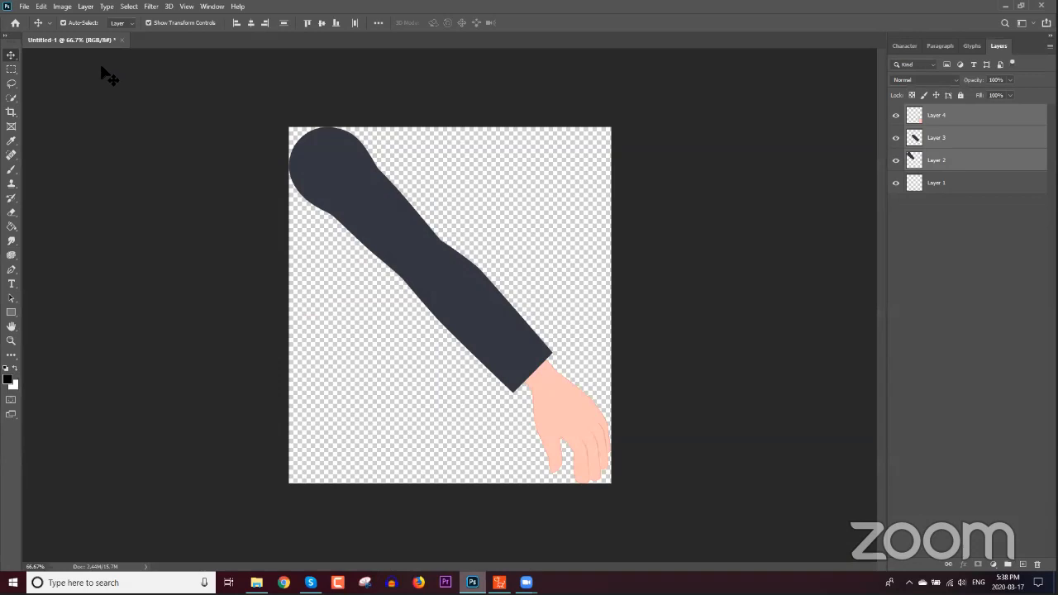
pyautogui.click(125, 39)
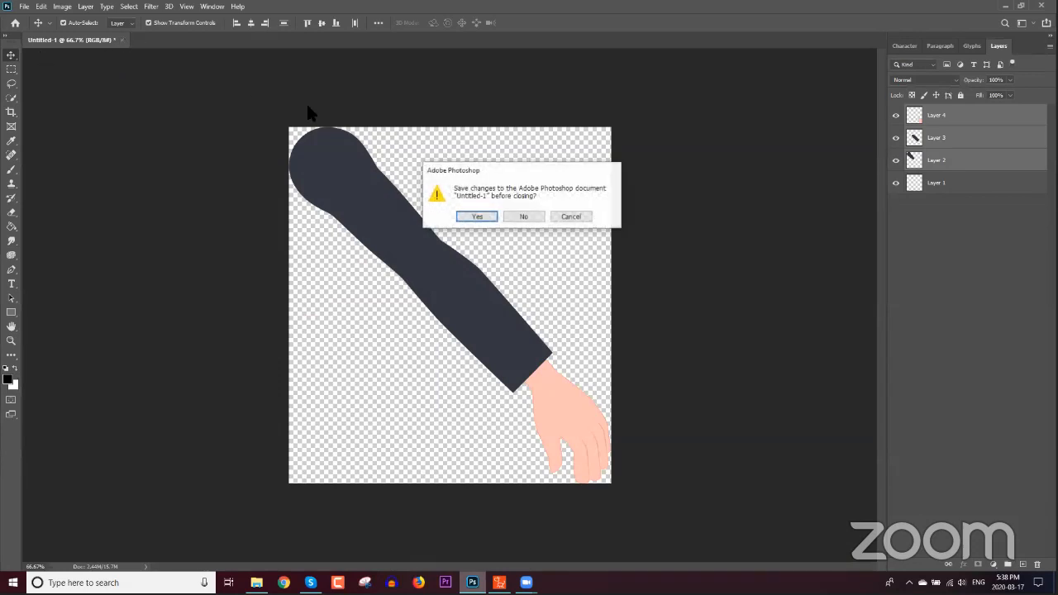
pyautogui.click(516, 214)
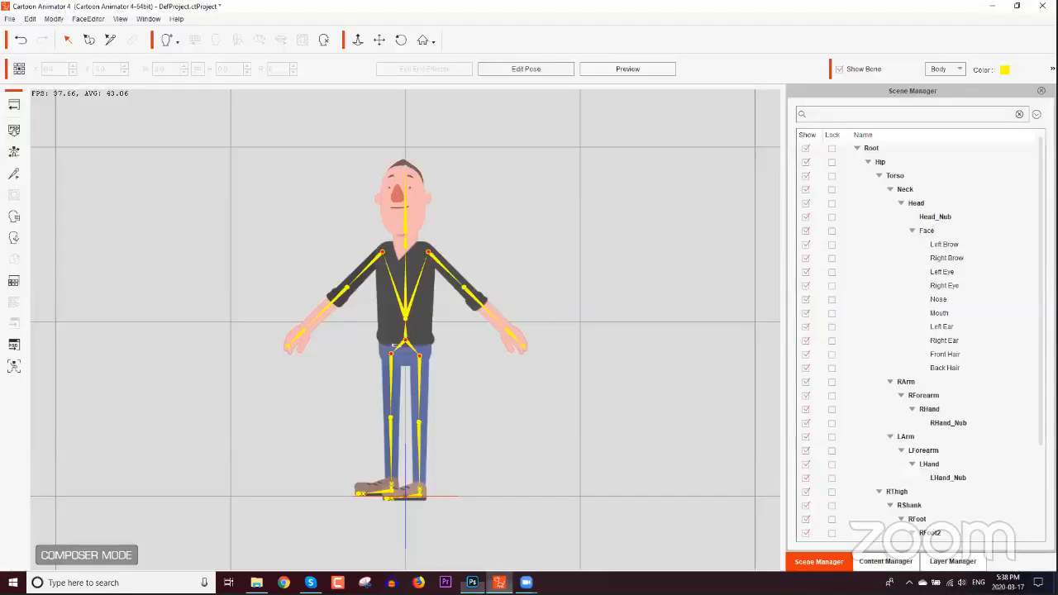
# Step: Back in Cartoon Animator, send the character to Photoshop as a PSD with head and body in one file, accepting the vector conversion
pyautogui.click(500, 582)
pyautogui.click(14, 347)
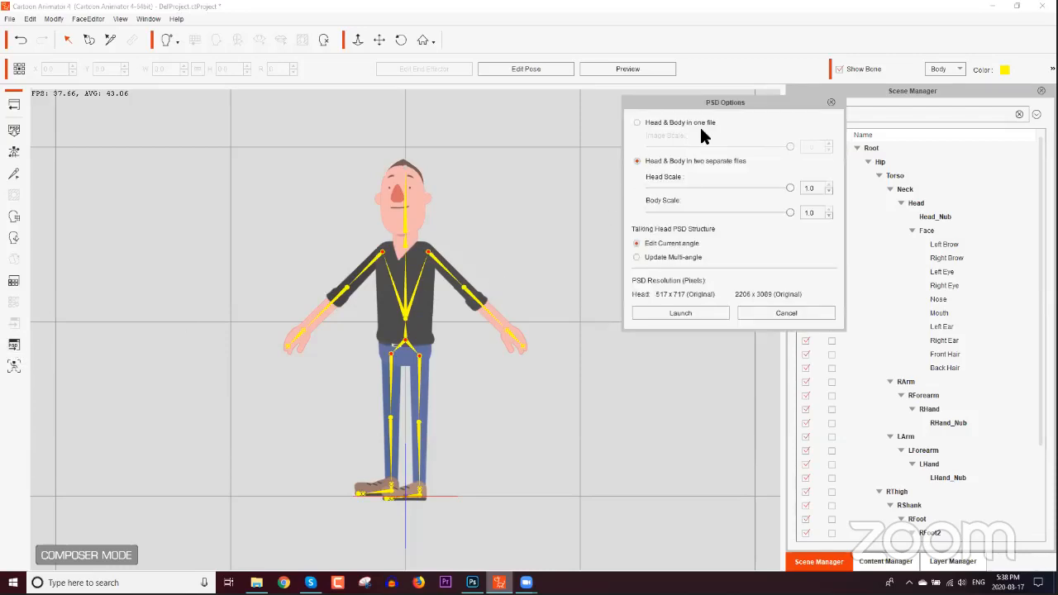
pyautogui.click(696, 122)
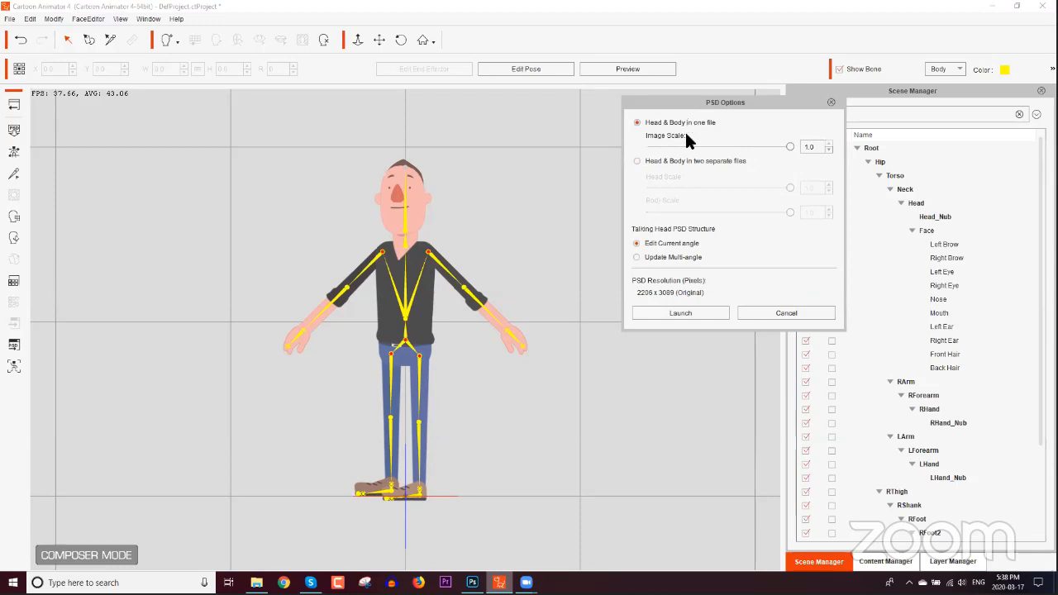
pyautogui.click(698, 312)
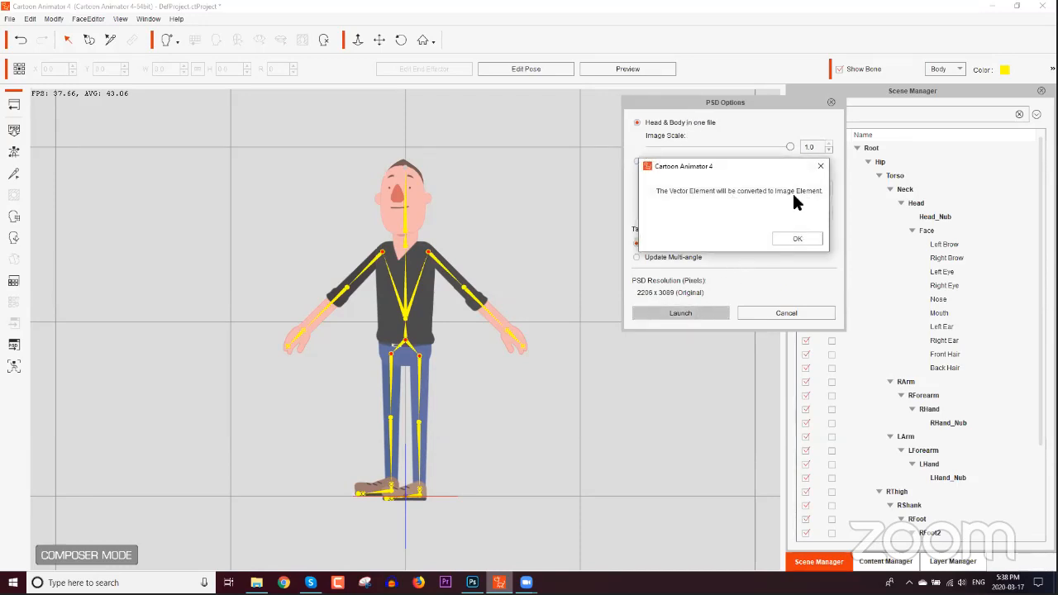
pyautogui.click(795, 238)
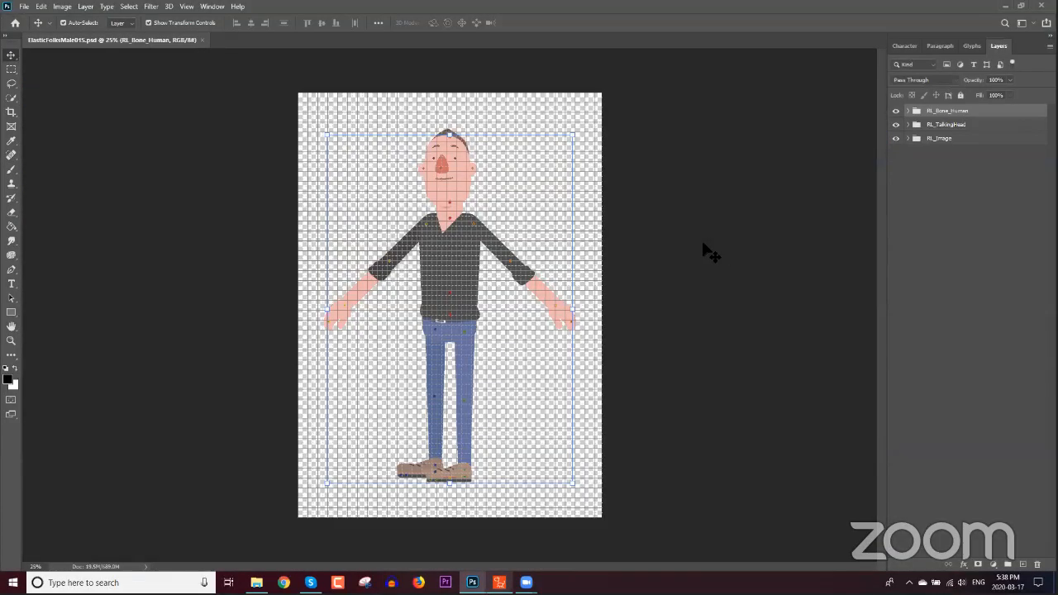
# Step: Hide the grid and other view extras on the canvas, and hide the RL_Bone_Human group
pyautogui.click(187, 7)
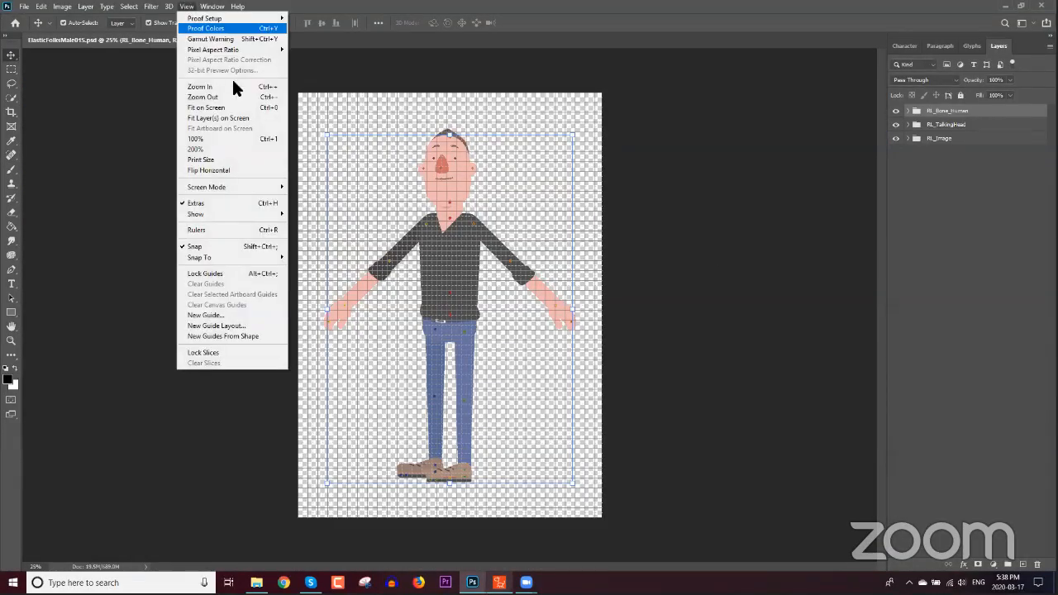
pyautogui.click(236, 210)
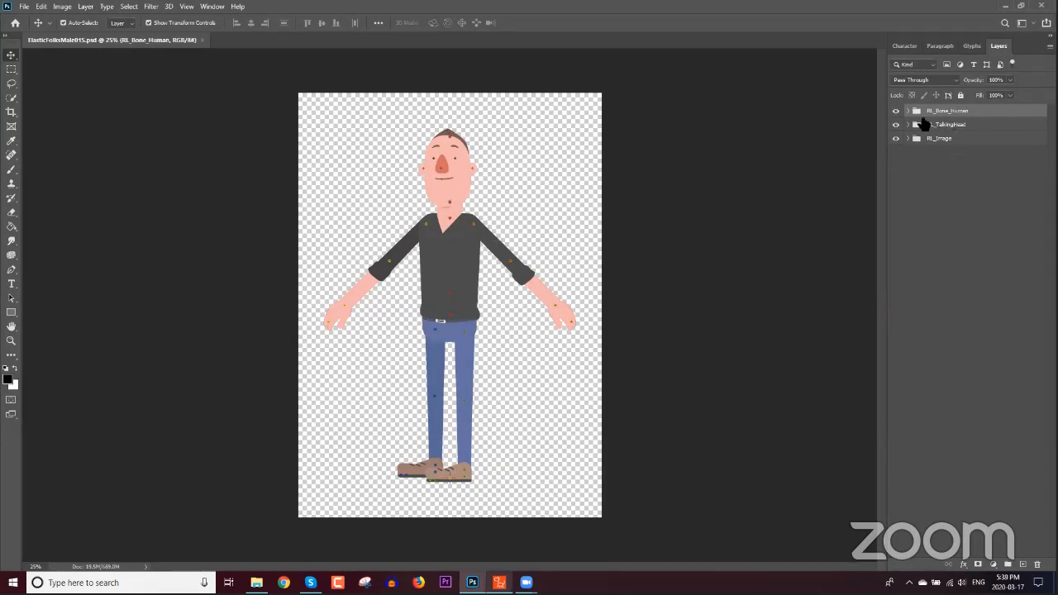
pyautogui.click(896, 111)
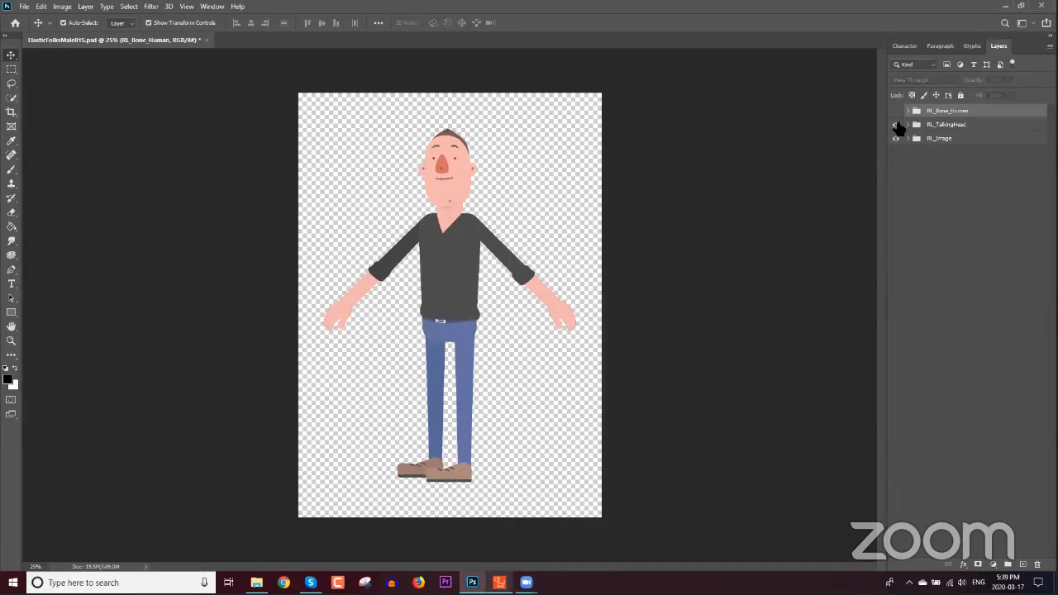
# Step: Toggle the RL_TalkingHead group off and back on to check which artwork it holds, and inspect the whole character
pyautogui.click(897, 125)
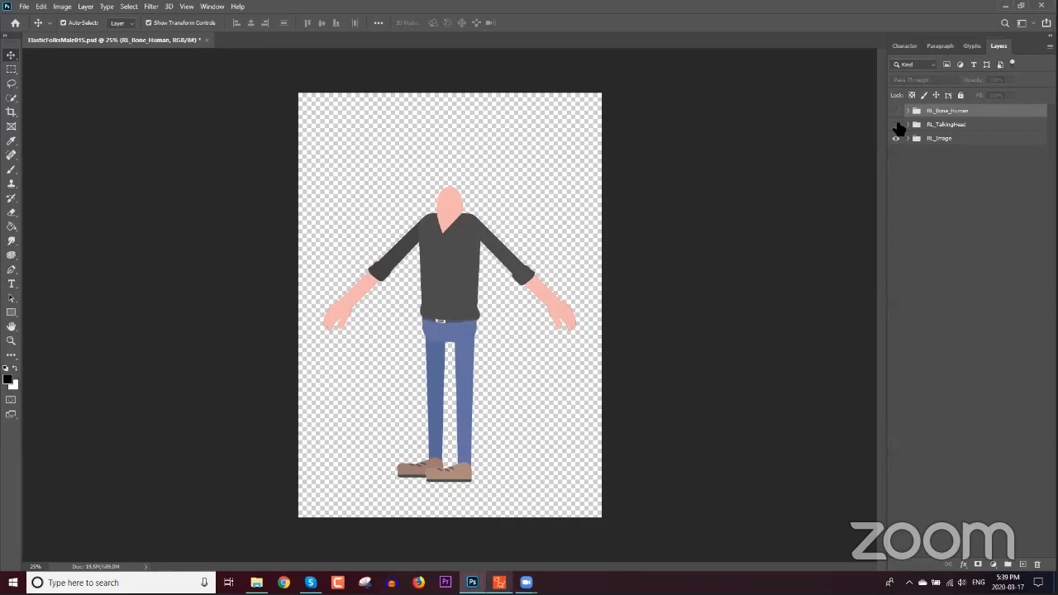
pyautogui.click(897, 125)
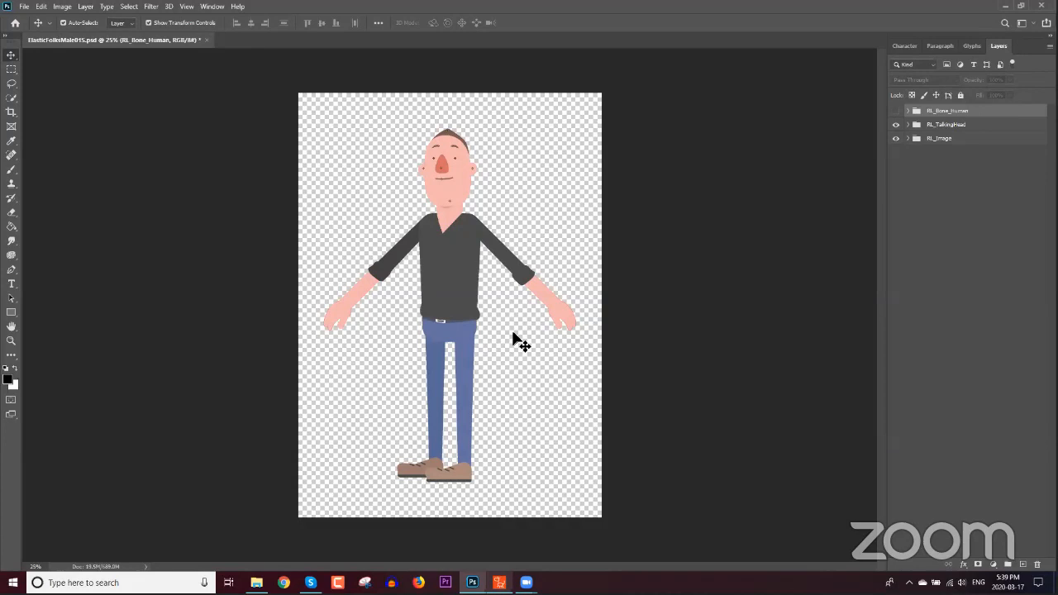
pyautogui.scroll(2, 511, 330)
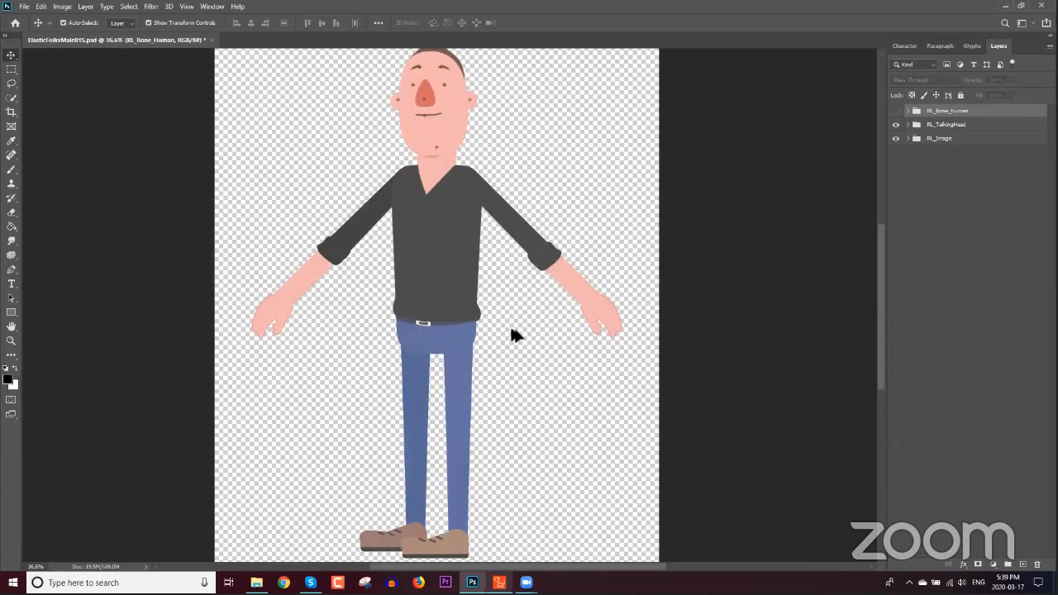
pyautogui.scroll(-1, 514, 335)
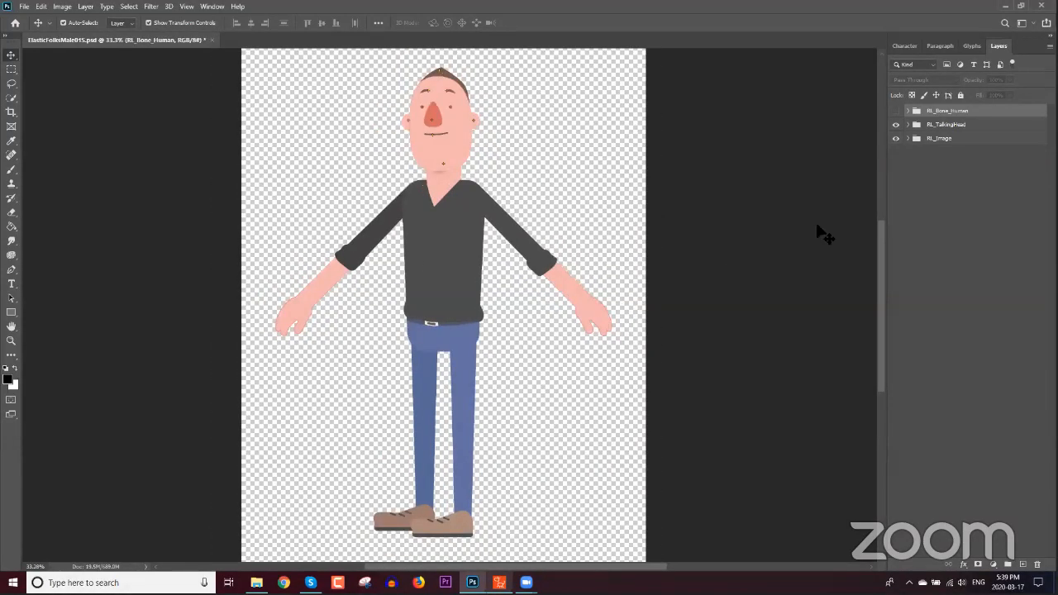
# Step: Expand the RL_Image group and its Hip subgroup, and select the torso layer, Layer 44
pyautogui.click(908, 138)
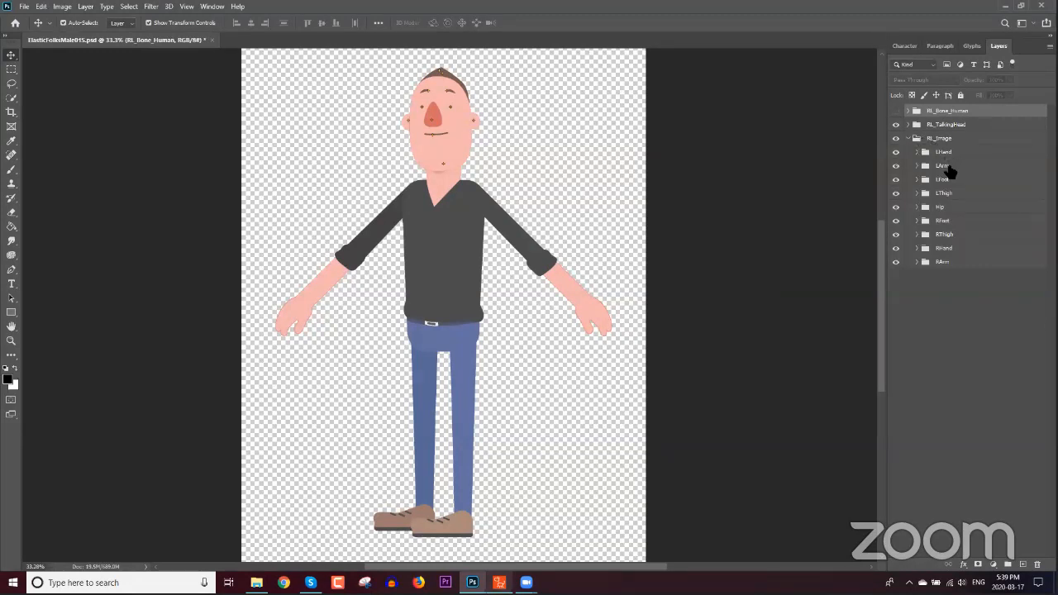
pyautogui.click(950, 168)
pyautogui.click(948, 181)
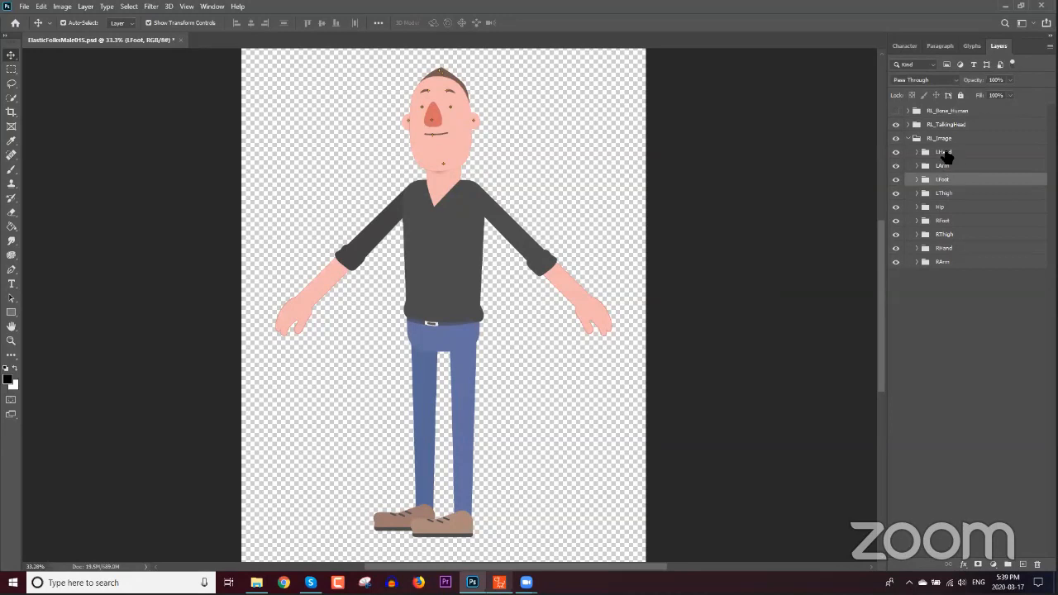
pyautogui.click(951, 211)
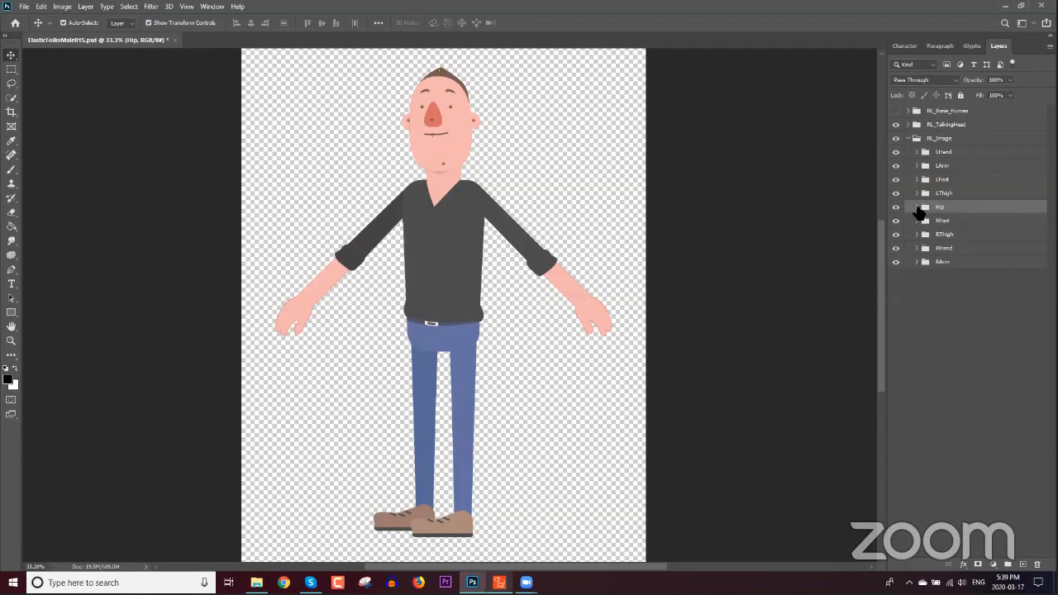
pyautogui.click(917, 207)
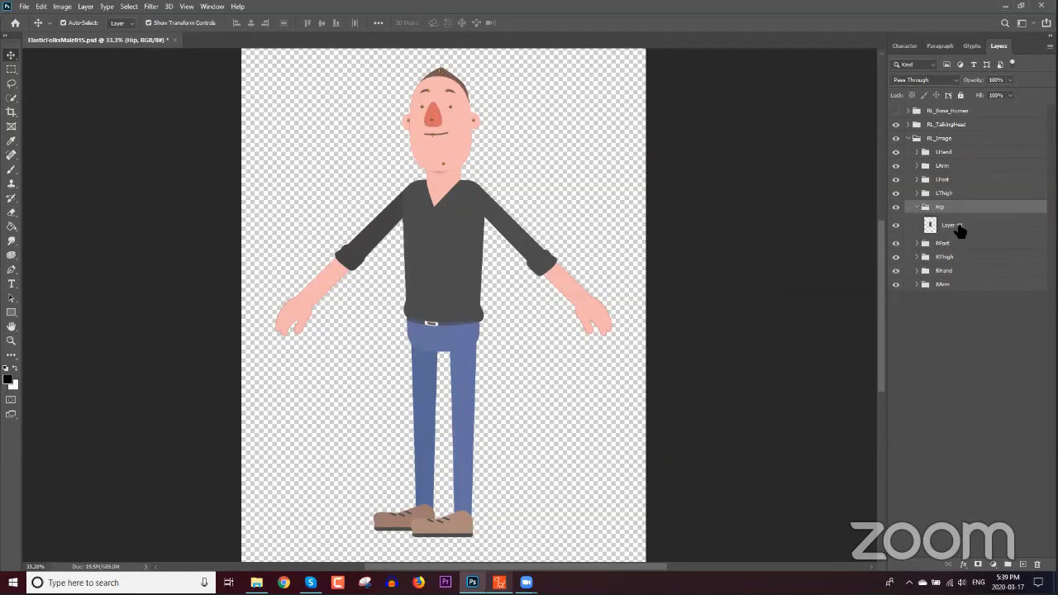
pyautogui.click(958, 230)
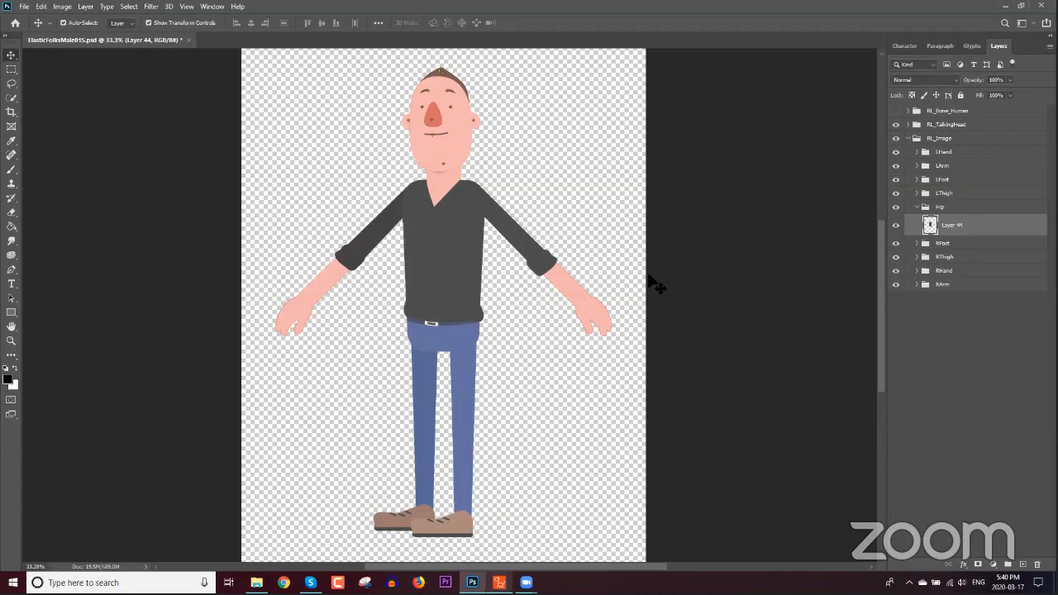
# Step: Toggle the visibility of the torso's Layer 44 to examine the arm and leg ends beneath it
pyautogui.click(896, 225)
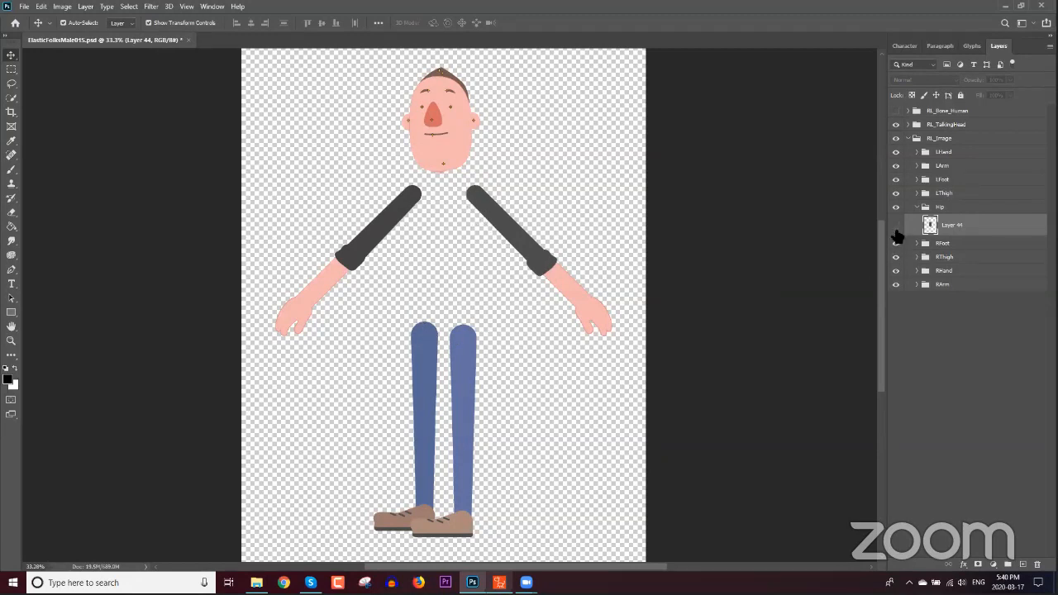
pyautogui.click(896, 225)
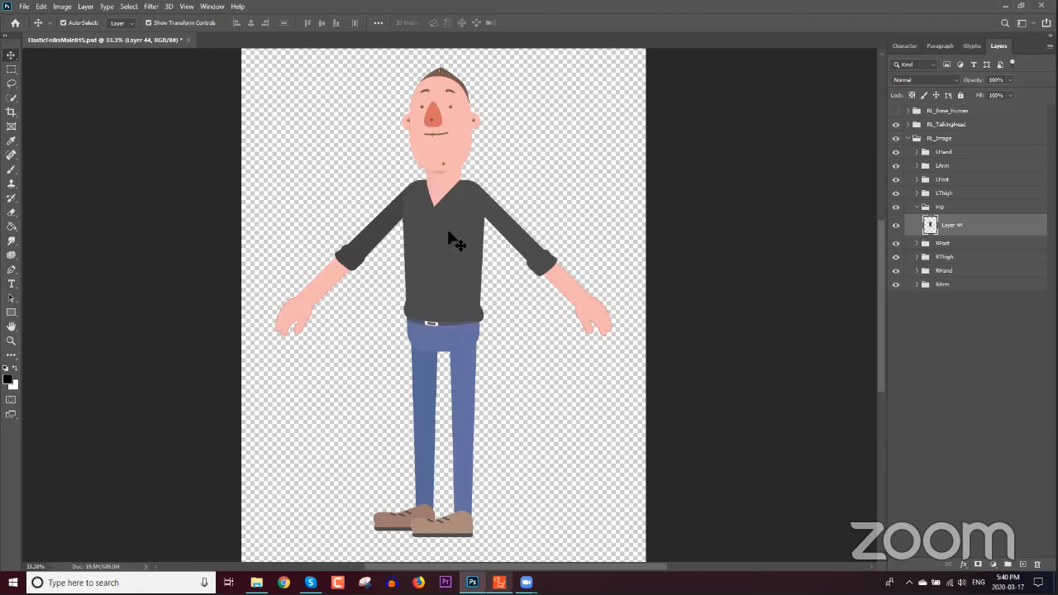
pyautogui.click(896, 224)
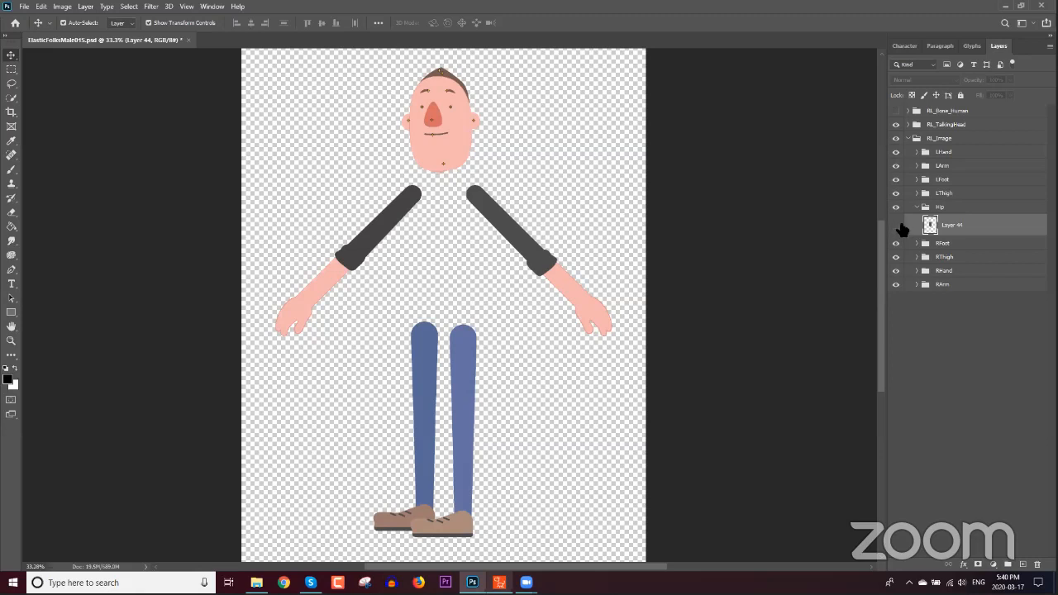
pyautogui.click(897, 227)
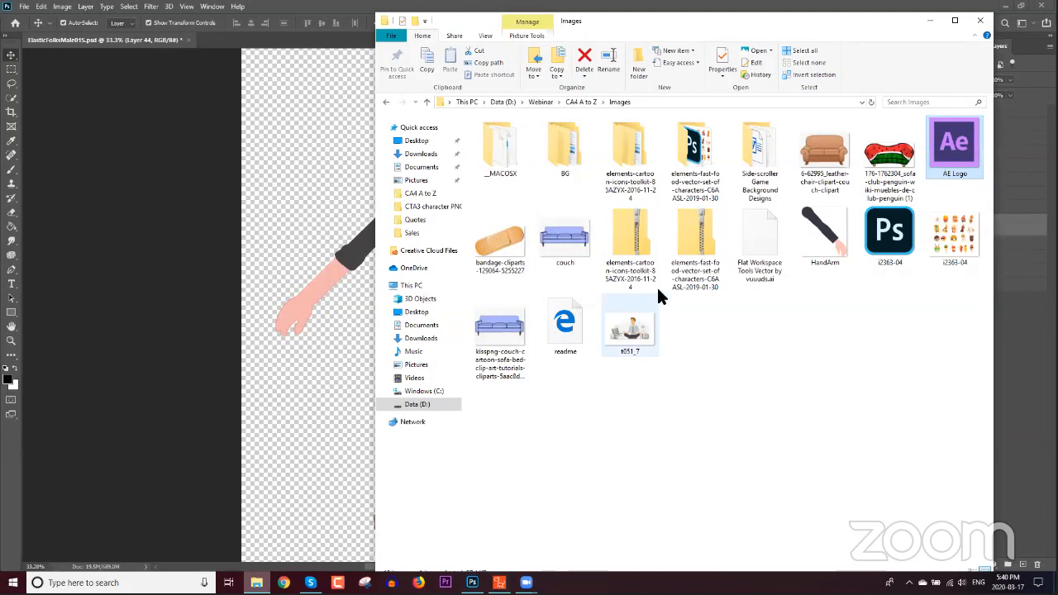
# Step: In File Explorer, go from CA4 A to Z through Characters and Spy into the CA4 character file G3 360 Degree folder
pyautogui.click(583, 102)
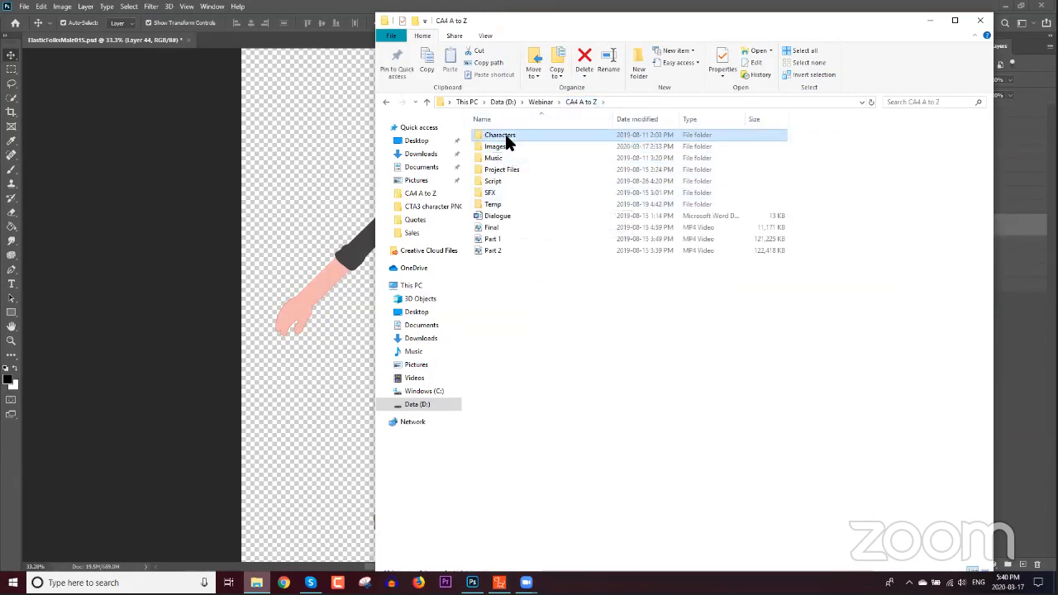
pyautogui.doubleClick(505, 134)
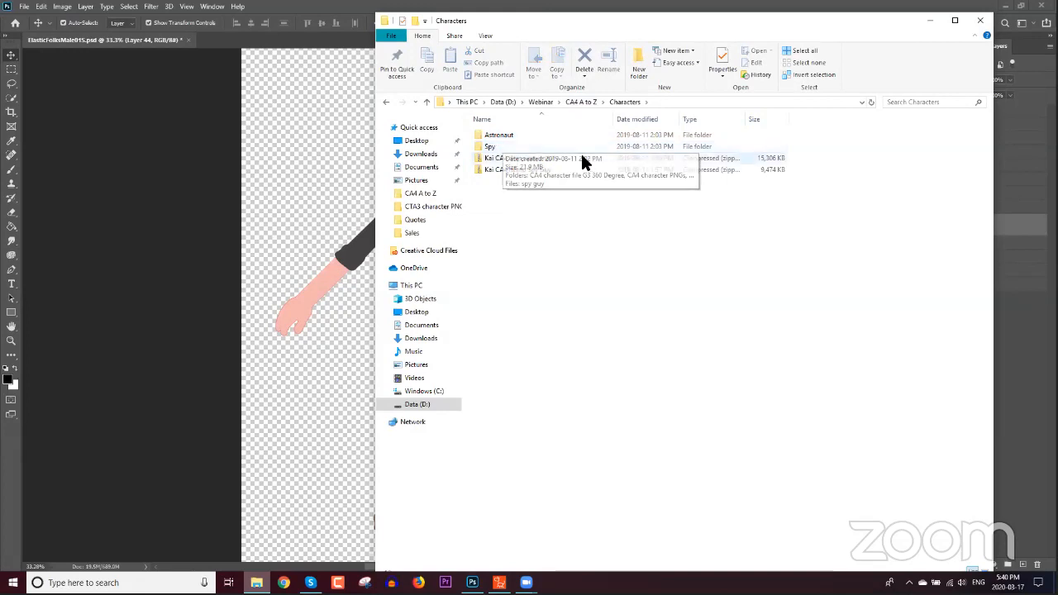
pyautogui.doubleClick(516, 146)
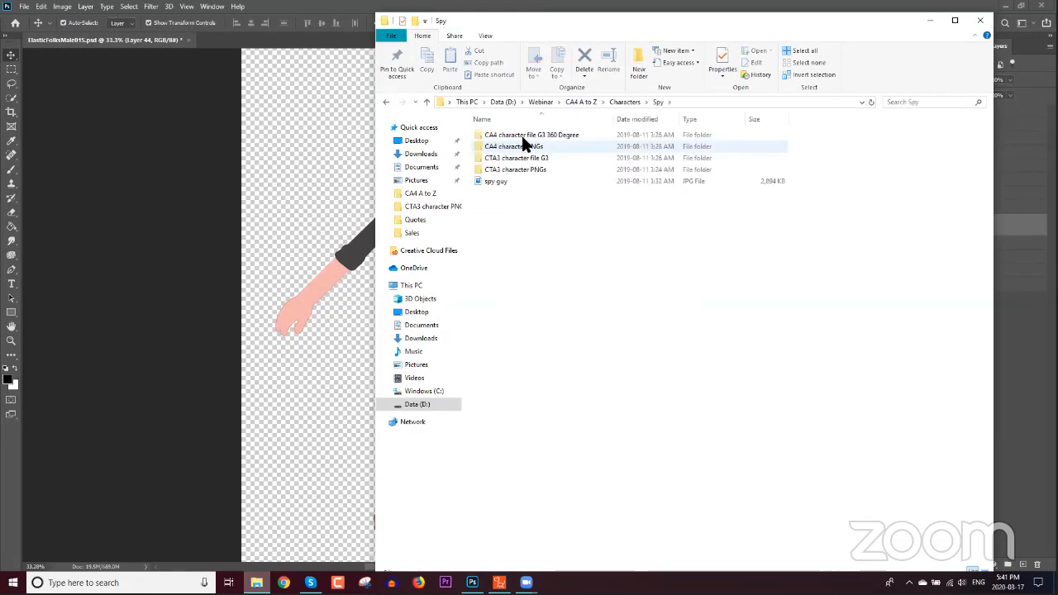
pyautogui.click(521, 133)
pyautogui.doubleClick(522, 137)
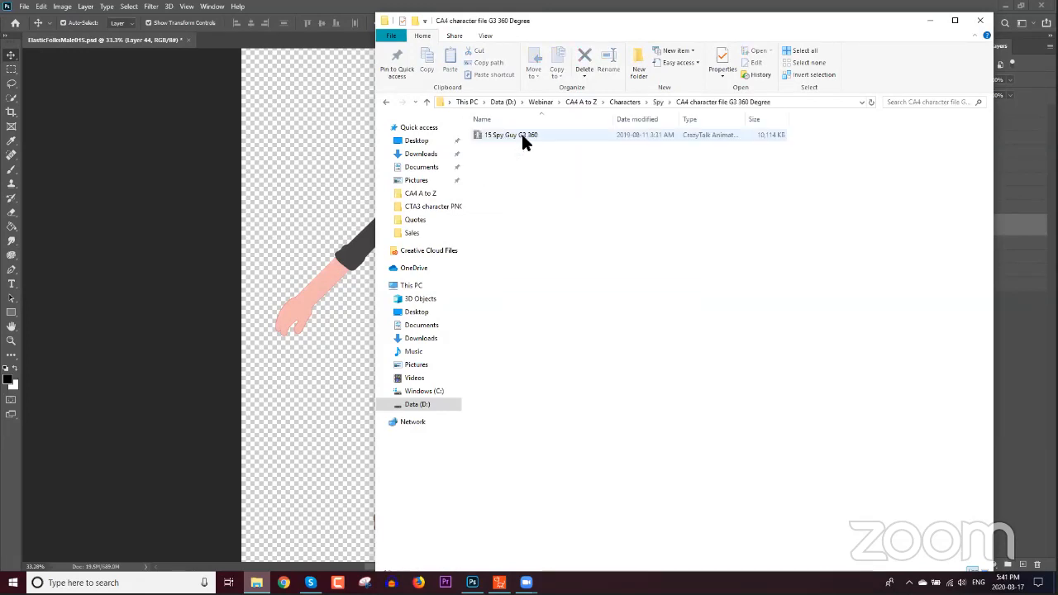
# Step: Look through the Spy subfolders CA4 character PNGs and CTA3 character file G3, and open the CTA3 character PNGs folder
pyautogui.click(658, 101)
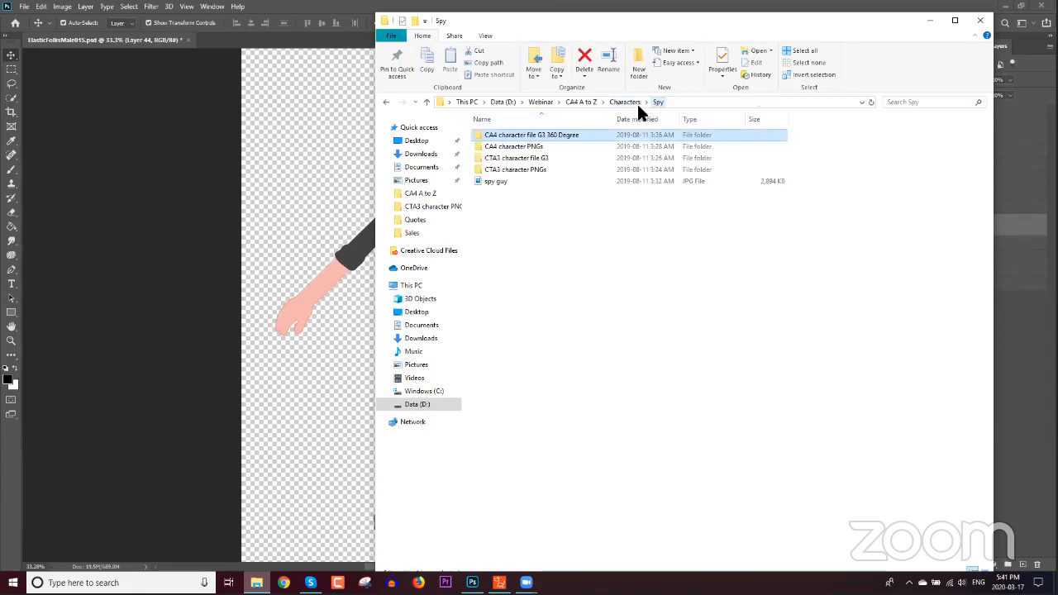
pyautogui.doubleClick(531, 148)
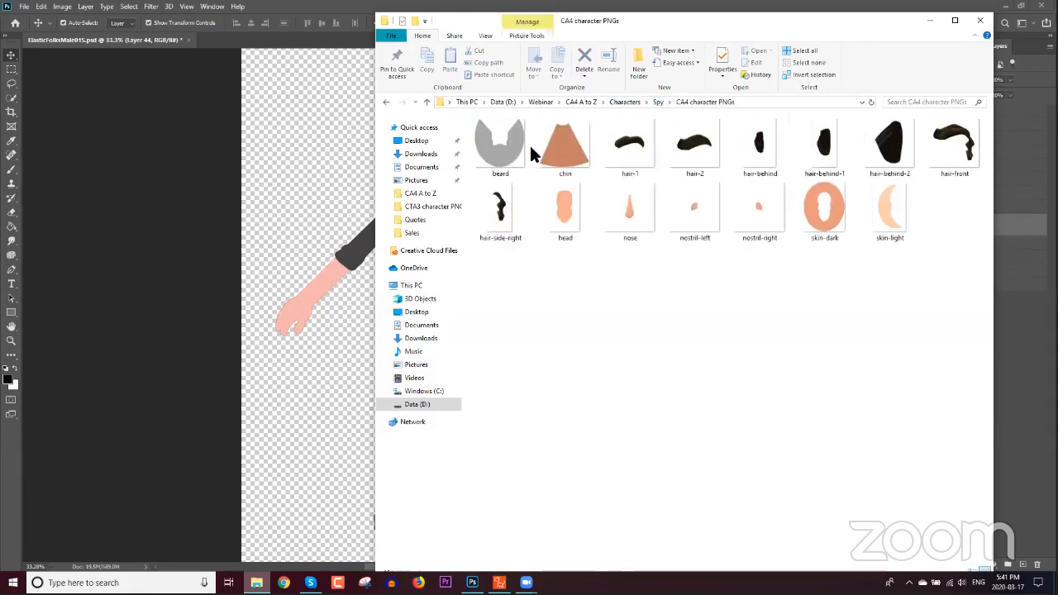
pyautogui.click(658, 103)
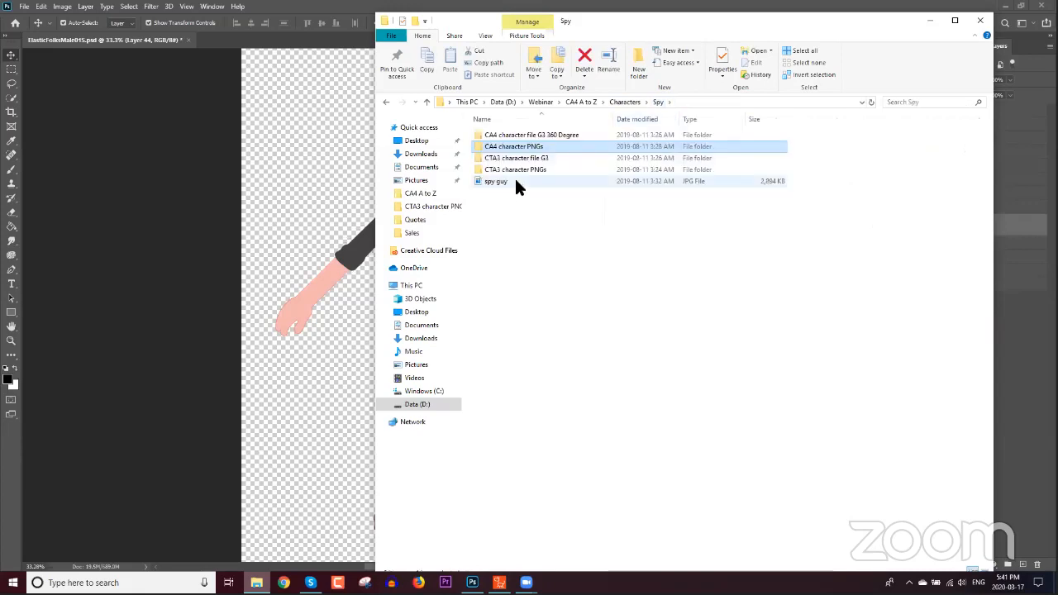
pyautogui.doubleClick(516, 169)
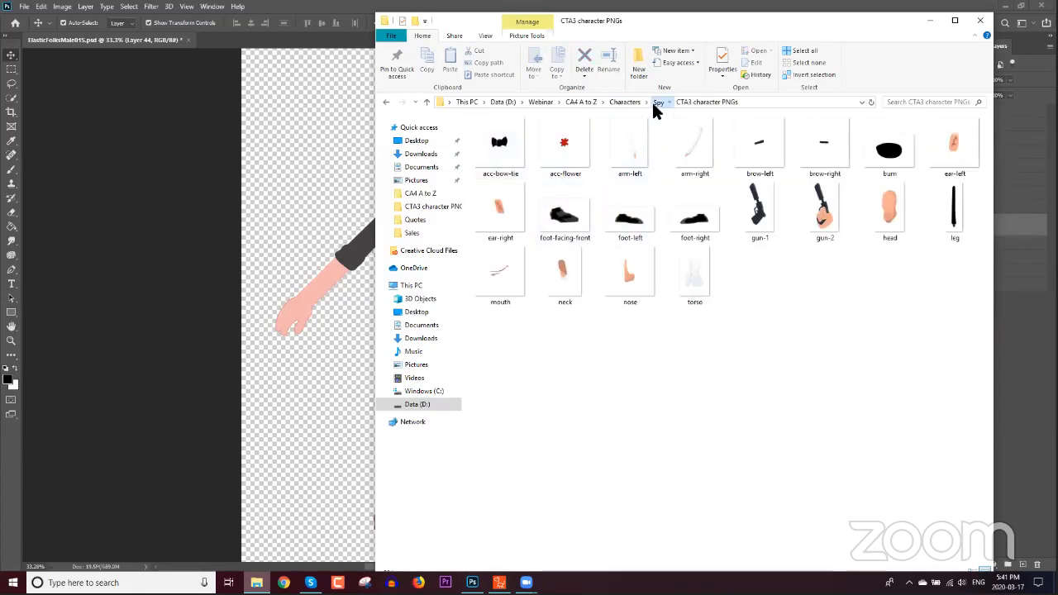
pyautogui.click(658, 103)
pyautogui.doubleClick(515, 158)
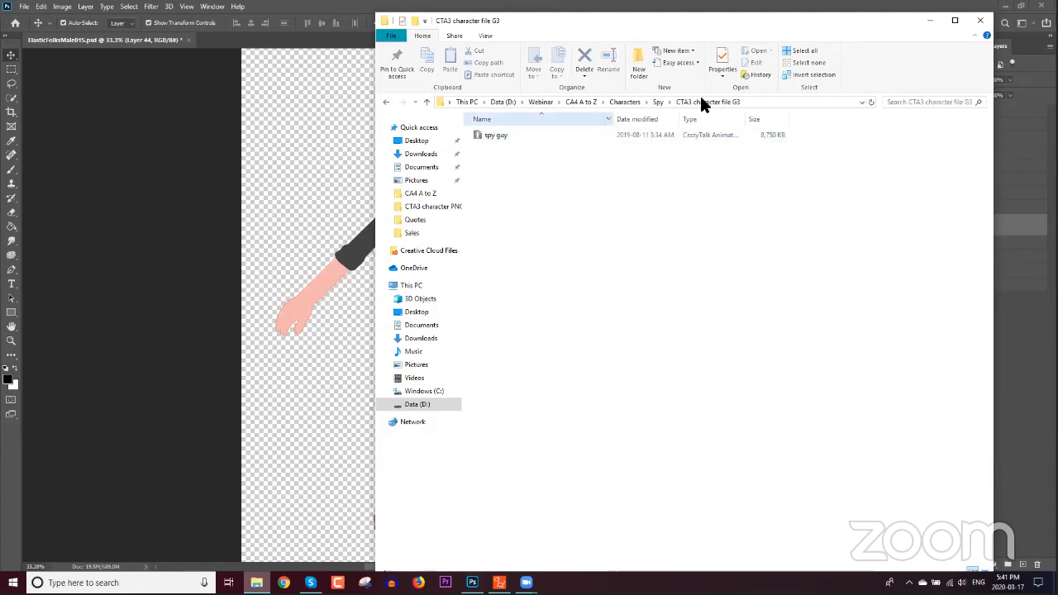
pyautogui.doubleClick(515, 161)
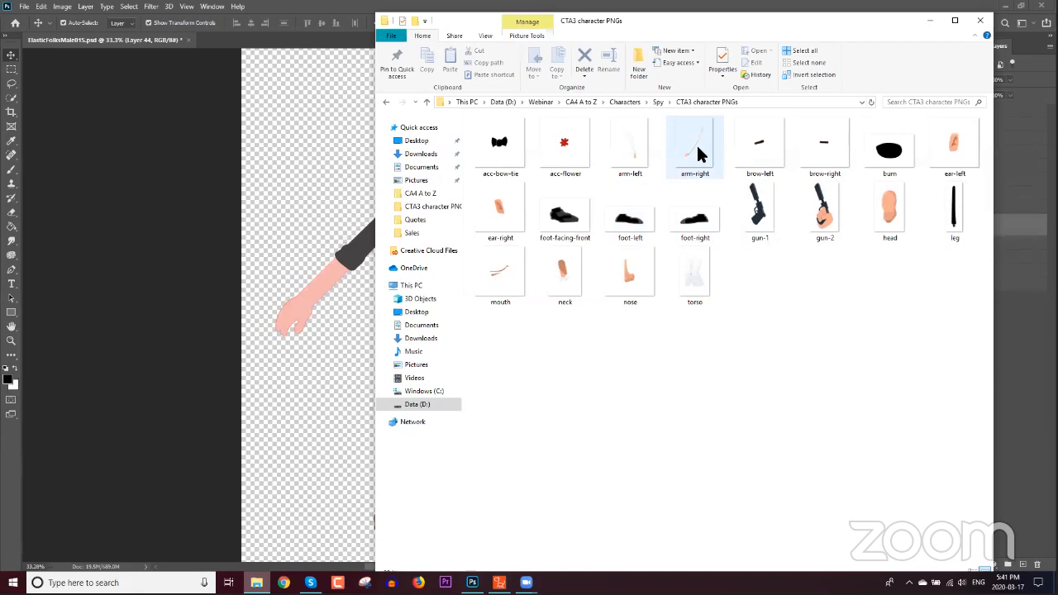
# Step: Preview the torso PNG from the CTA3 character PNGs folder and place it in the Photoshop document with the Hip group selected
pyautogui.doubleClick(693, 280)
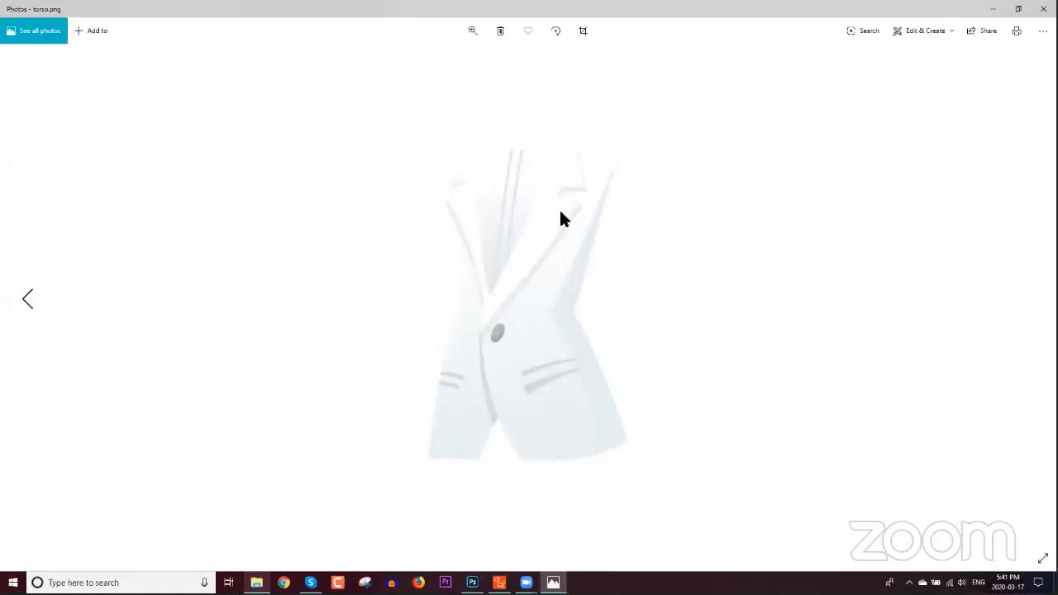
pyautogui.click(1043, 8)
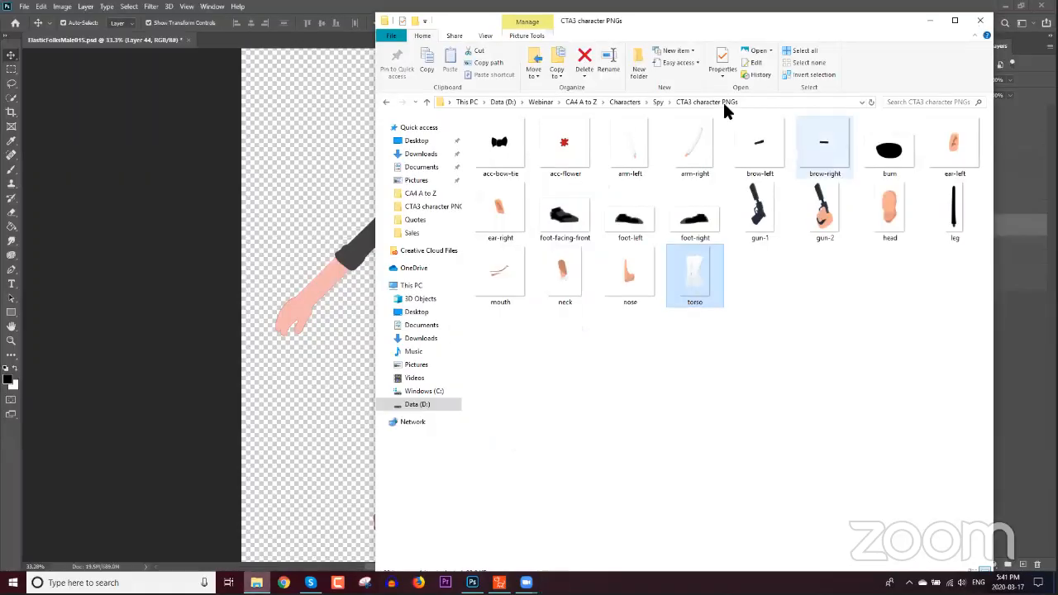
pyautogui.moveTo(696, 26); pyautogui.dragTo(302, 174)
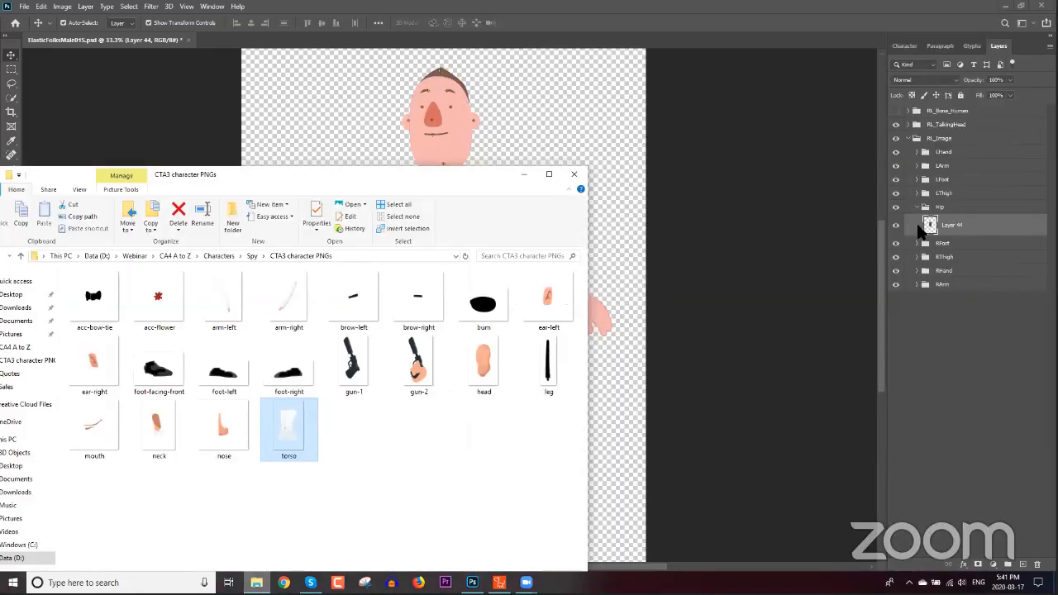
pyautogui.click(942, 214)
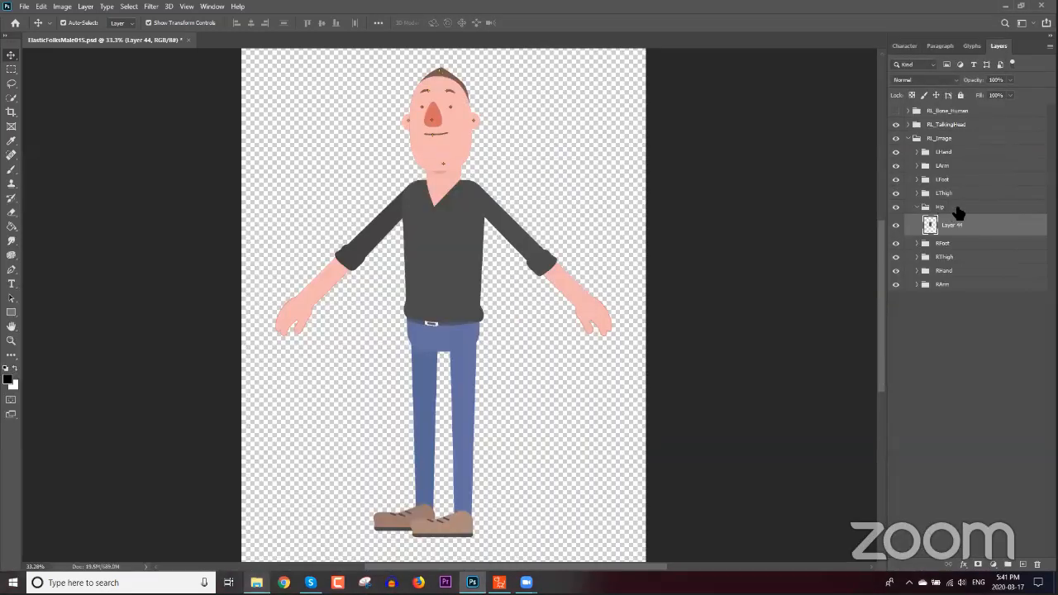
pyautogui.click(956, 208)
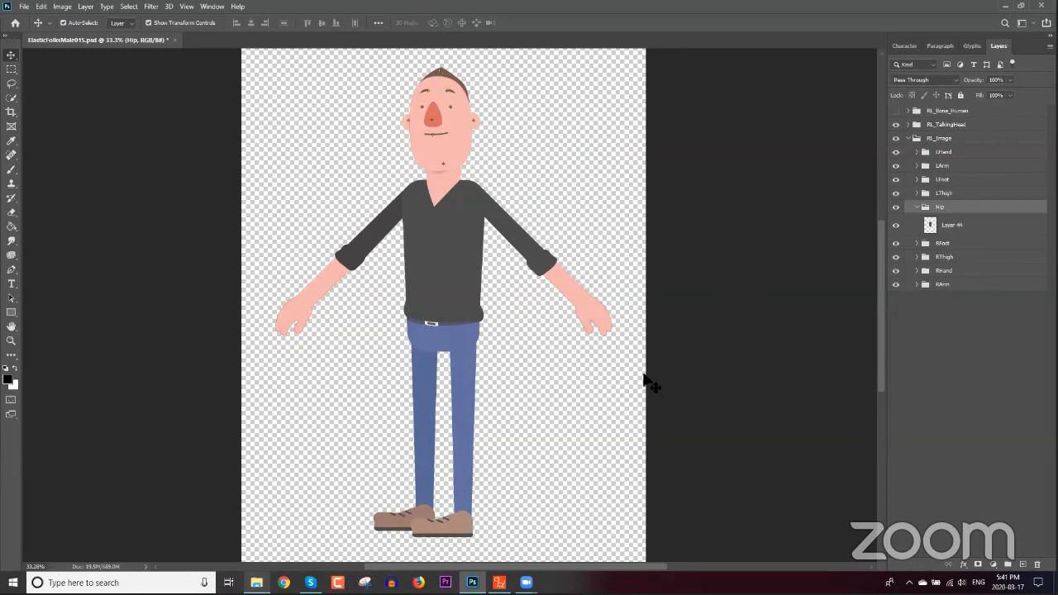
pyautogui.click(256, 582)
pyautogui.moveTo(283, 429); pyautogui.dragTo(586, 138)
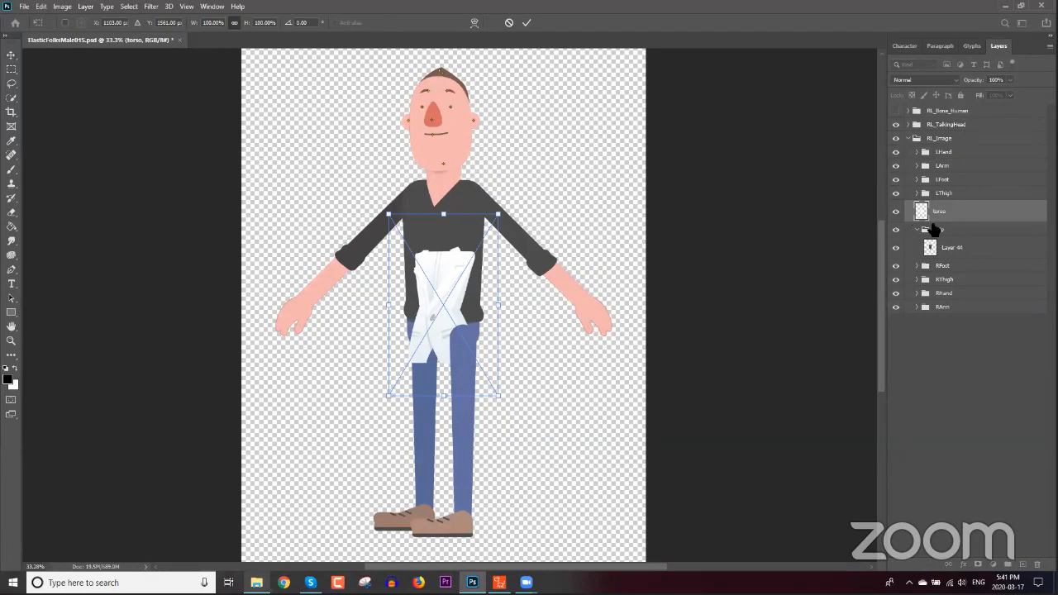
# Step: Put the torso layer inside the Hip group above Layer 44 and shift the white jacket up over the character's chest
pyautogui.moveTo(946, 219); pyautogui.dragTo(967, 253)
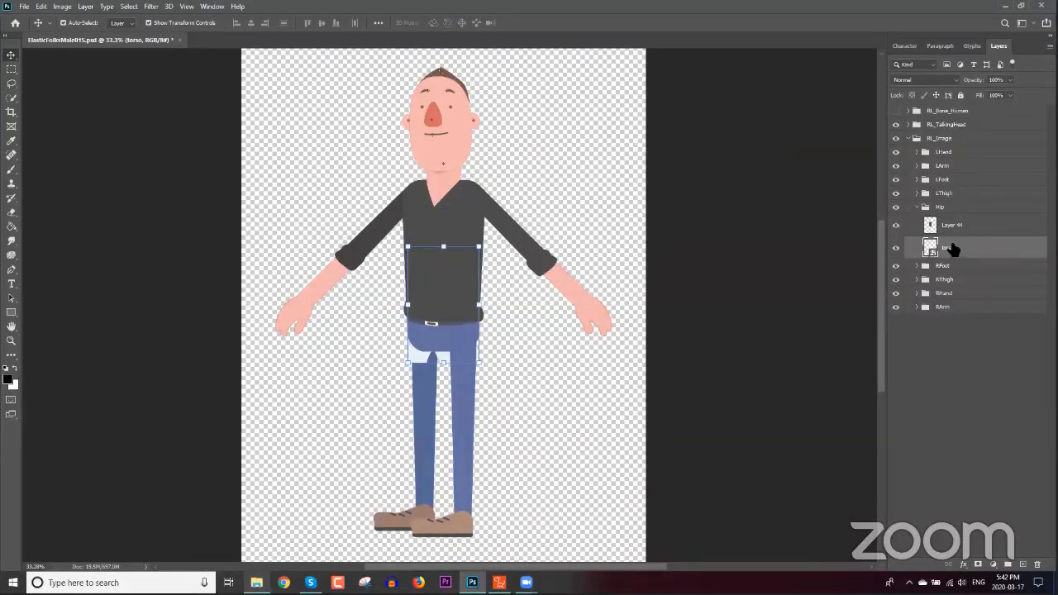
pyautogui.moveTo(956, 250)
pyautogui.mouseDown()
pyautogui.moveTo(959, 223)
pyautogui.moveTo(953, 231)
pyautogui.mouseUp()
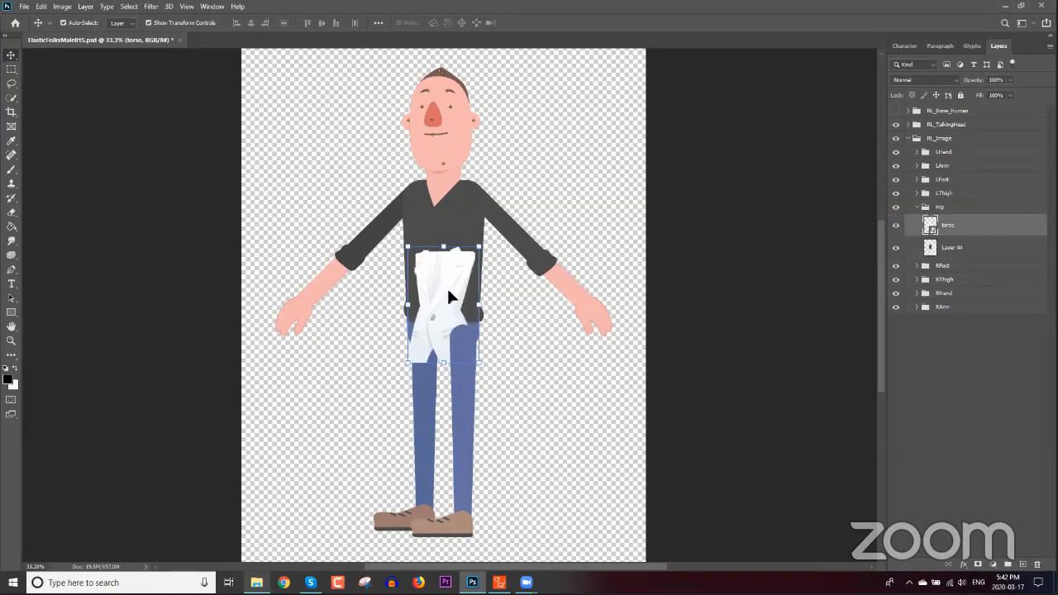
pyautogui.moveTo(447, 307); pyautogui.dragTo(456, 257)
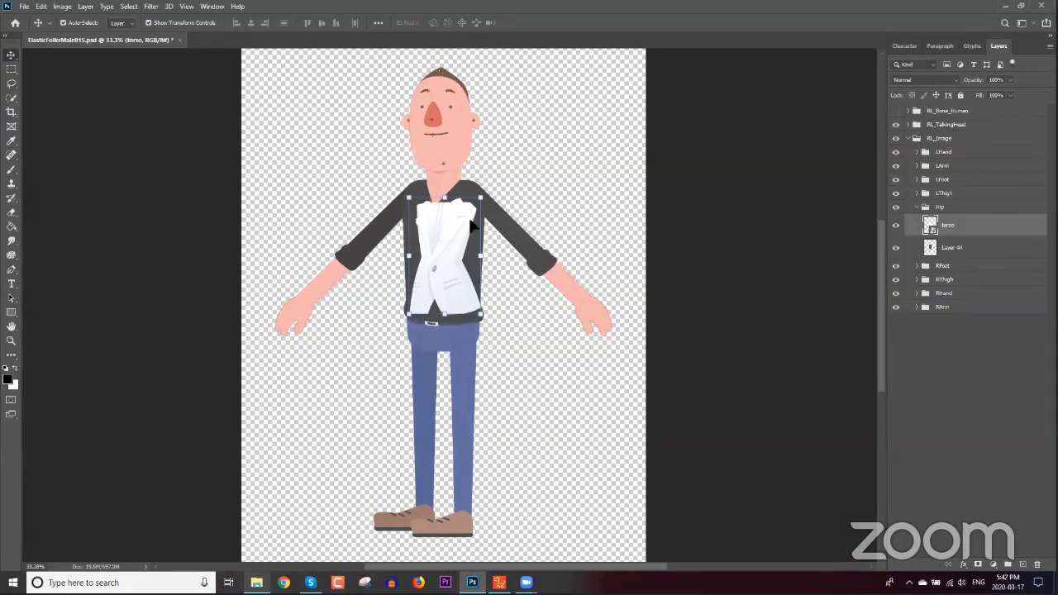
# Step: Scale the white jacket torso up to about 138% and position it over the old shirt
pyautogui.hotkey('ctrl', 't')
pyautogui.moveTo(482, 206); pyautogui.dragTo(464, 248)
pyautogui.moveTo(514, 138); pyautogui.dragTo(539, 121)
pyautogui.moveTo(473, 240); pyautogui.dragTo(465, 254)
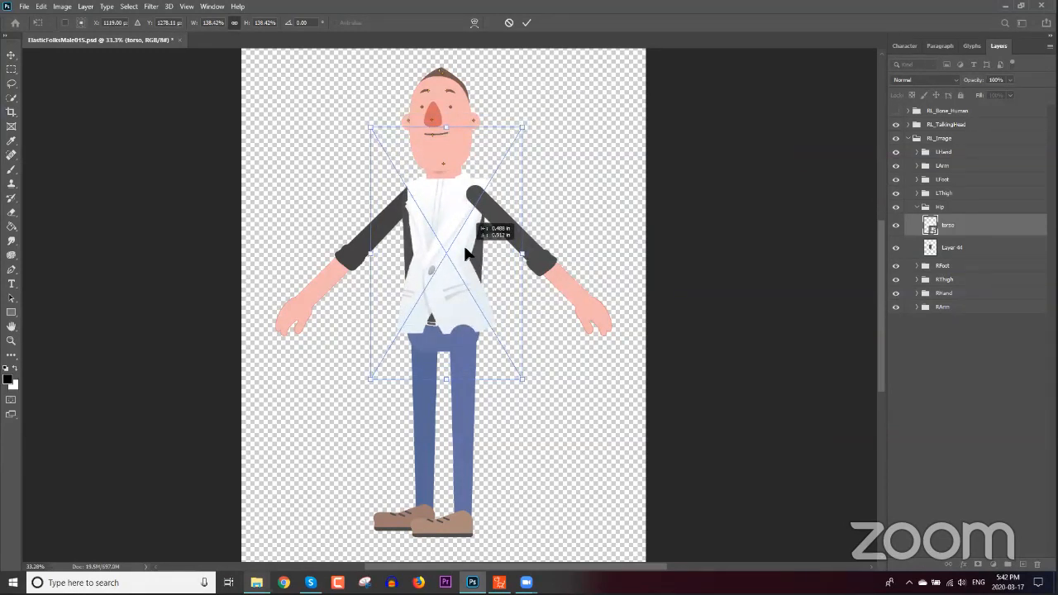
pyautogui.moveTo(465, 248); pyautogui.dragTo(464, 248)
pyautogui.press('Return')
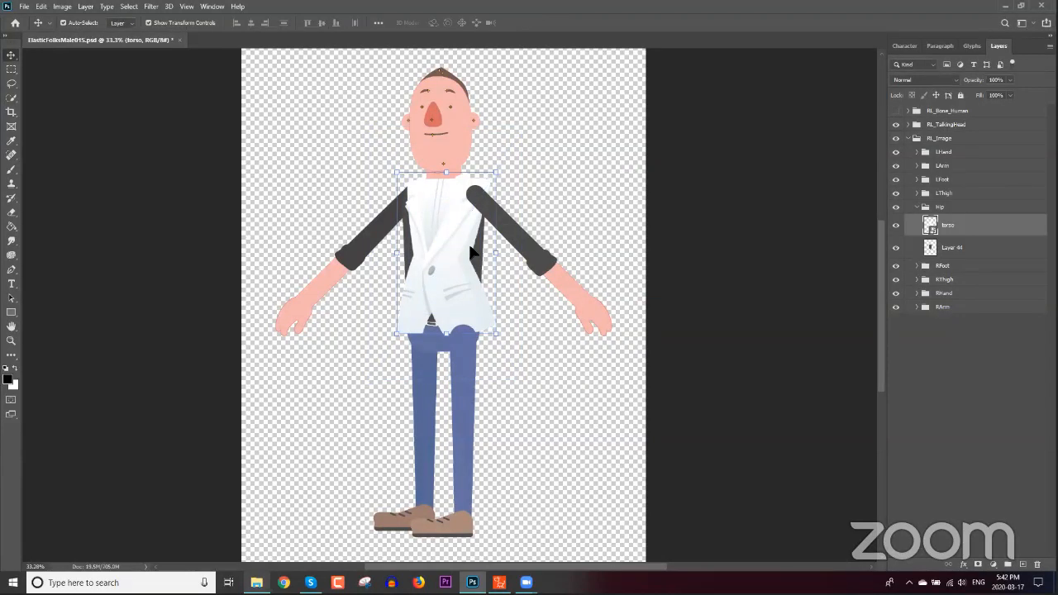
# Step: Rasterize the torso layer and delete the original torso, Layer 44, from the Hip group
pyautogui.rightClick(953, 234)
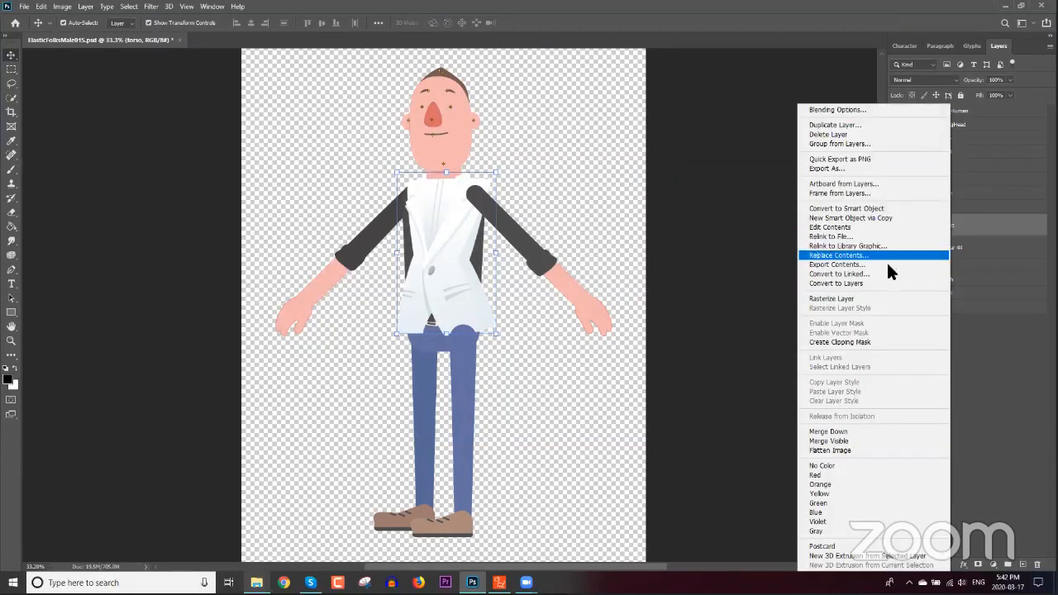
pyautogui.click(866, 298)
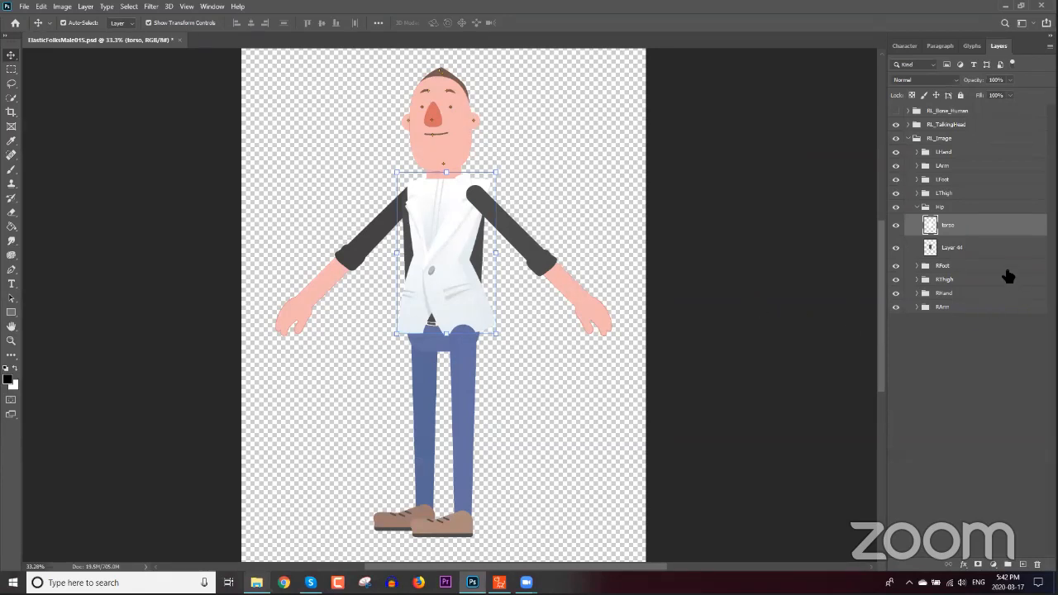
pyautogui.click(952, 248)
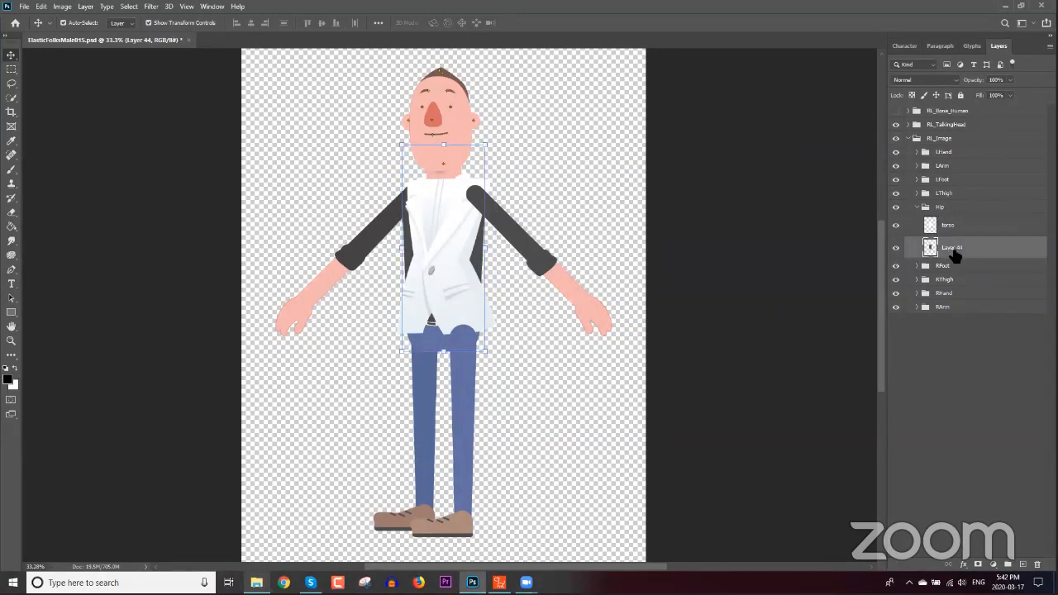
pyautogui.press('Delete')
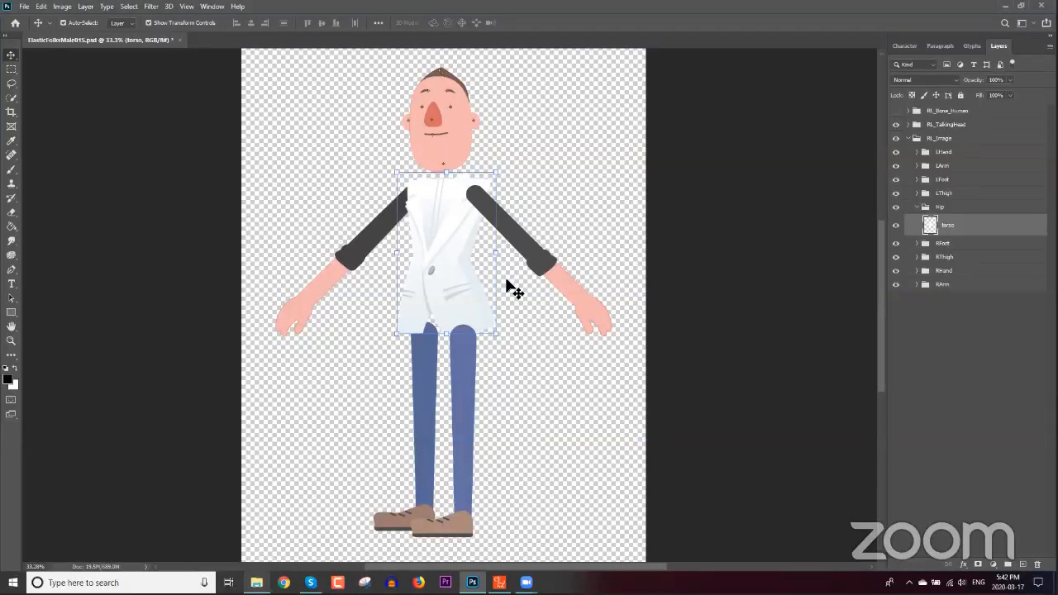
# Step: Place the bum PNG from File Explorer, scale it to about 158% and position it over the character's hips
pyautogui.click(256, 582)
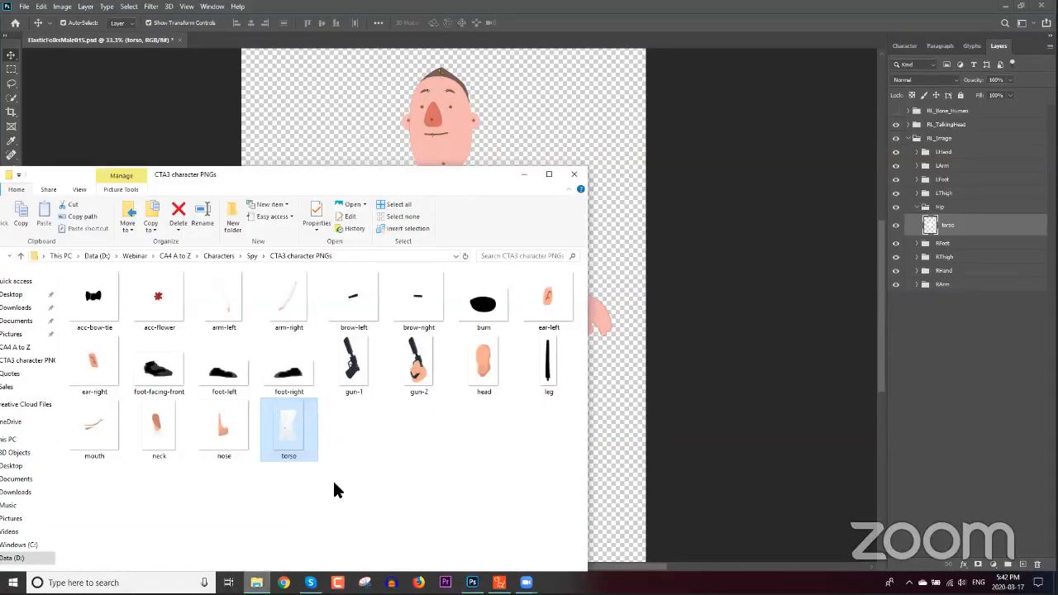
pyautogui.moveTo(461, 175); pyautogui.dragTo(220, 168)
pyautogui.moveTo(256, 307); pyautogui.dragTo(523, 325)
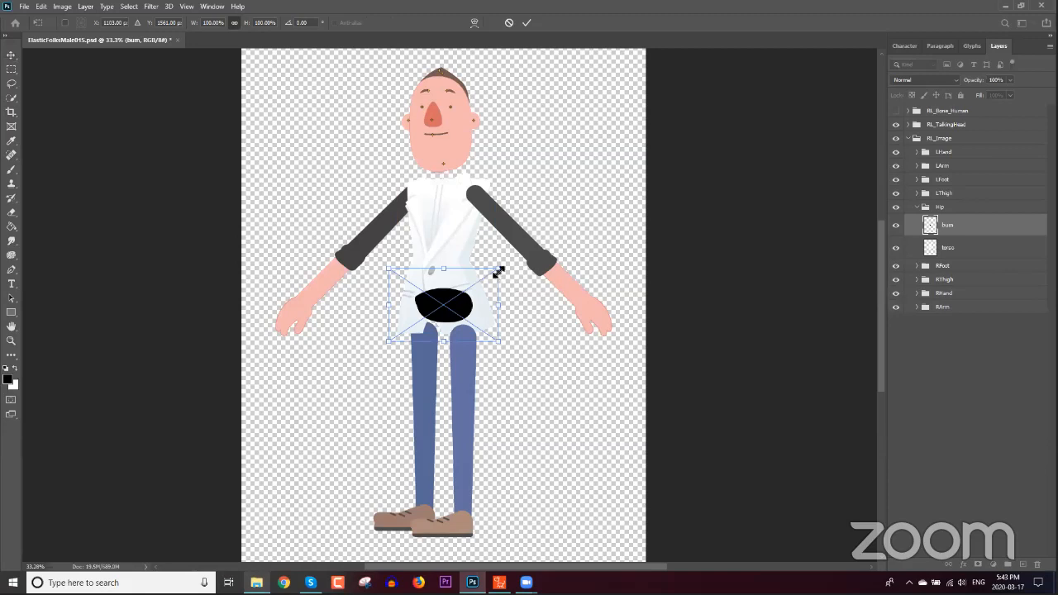
pyautogui.moveTo(500, 268); pyautogui.dragTo(562, 238)
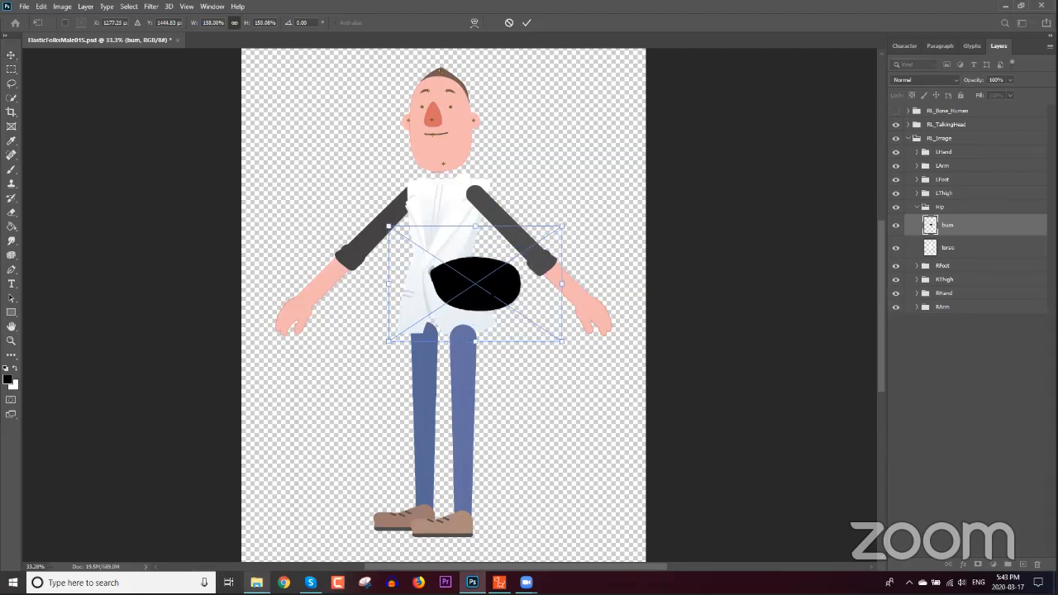
pyautogui.moveTo(497, 289); pyautogui.dragTo(466, 331)
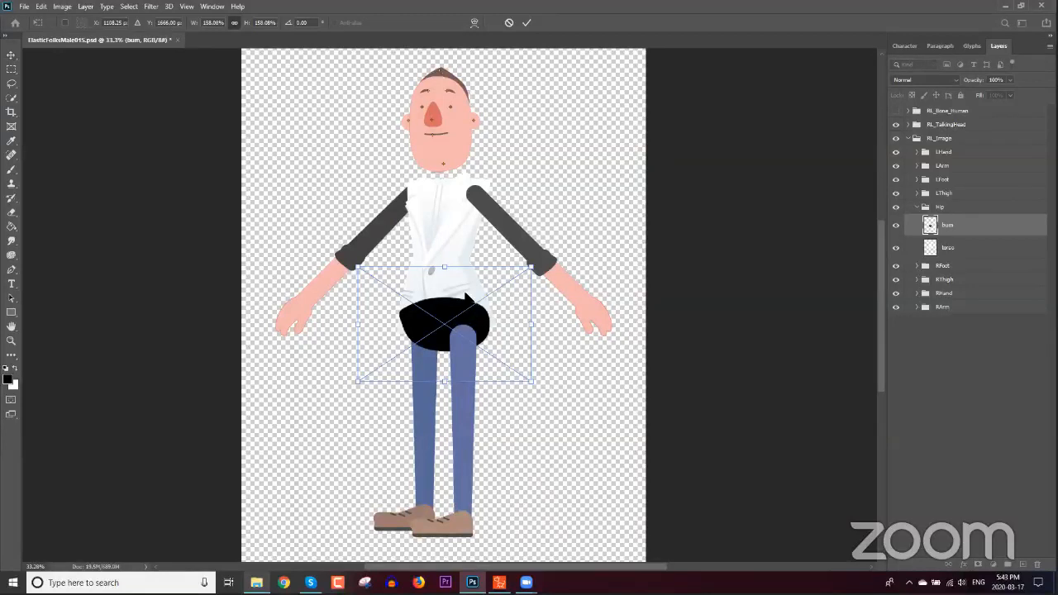
pyautogui.press('Return')
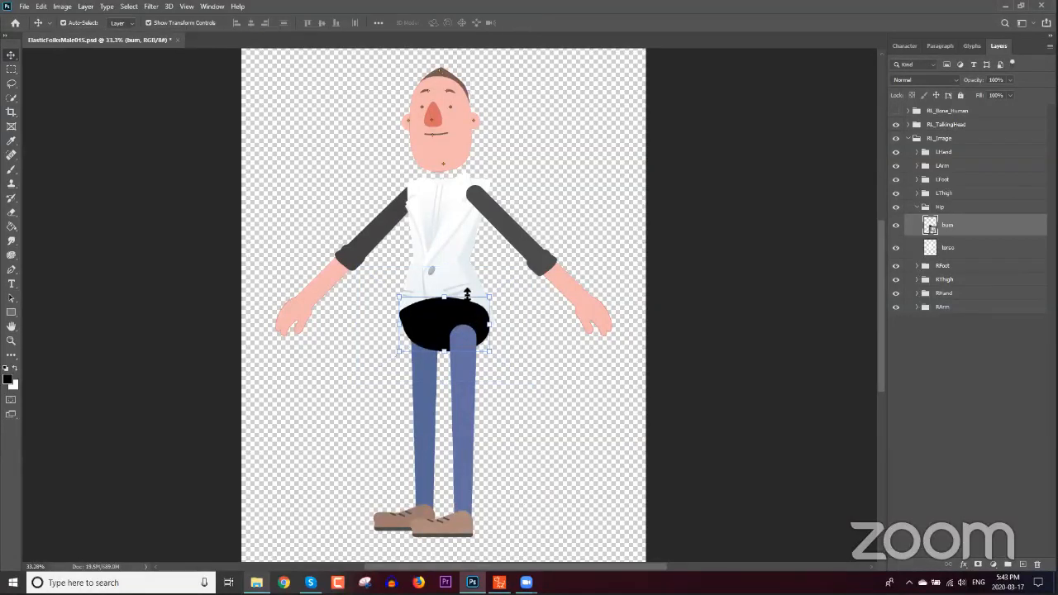
# Step: Move the bum layer beneath the torso layer in the Hip group and rasterize it
pyautogui.moveTo(967, 231); pyautogui.dragTo(970, 257)
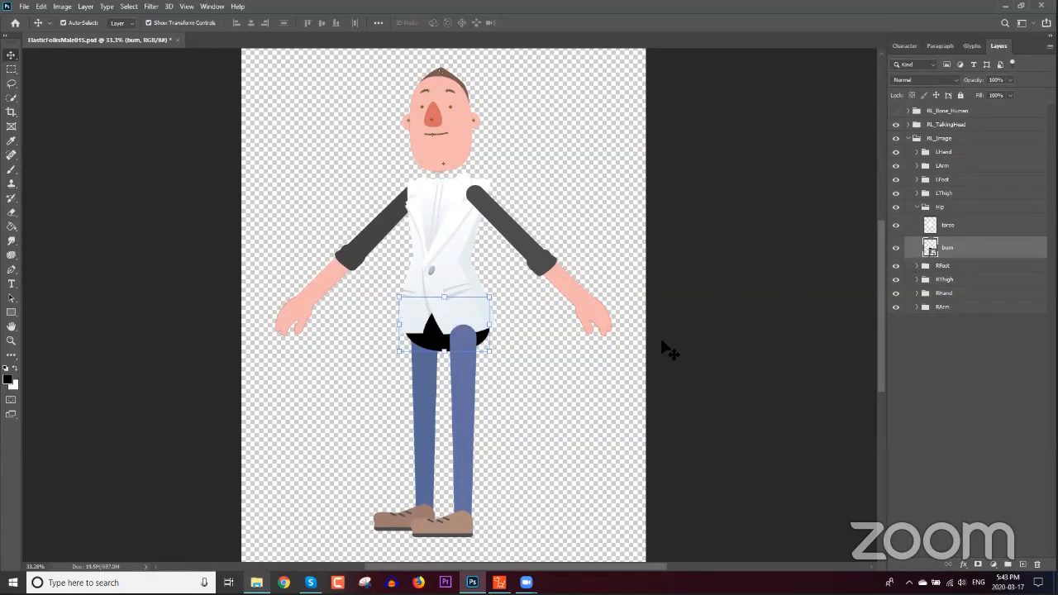
pyautogui.rightClick(962, 251)
pyautogui.click(866, 299)
# Step: Sample the trousers' blue with the Eyedropper and fill the black bum shape with it using the Paint Bucket
pyautogui.click(12, 142)
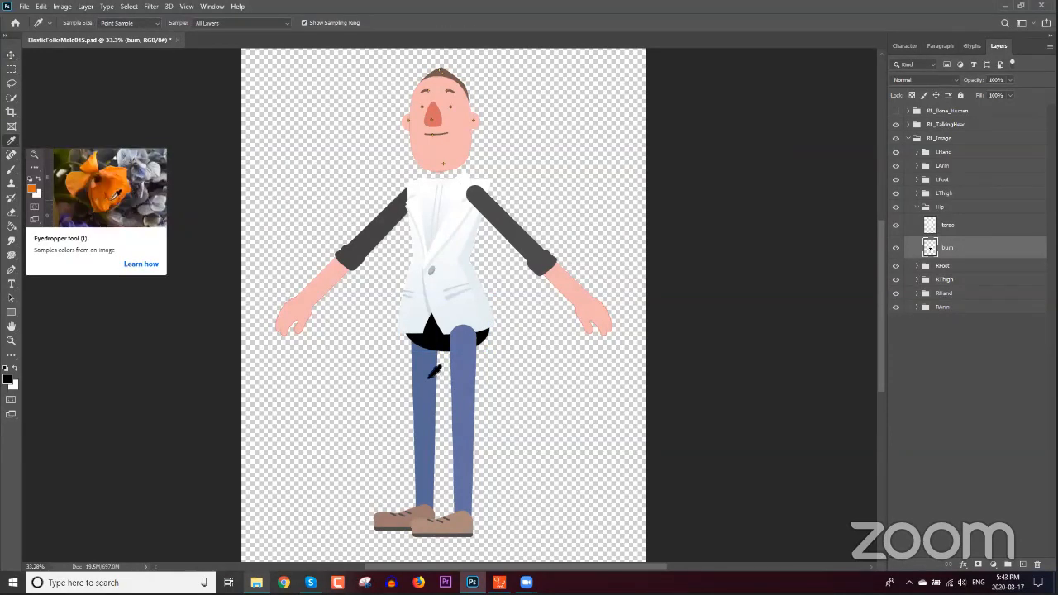
pyautogui.click(428, 377)
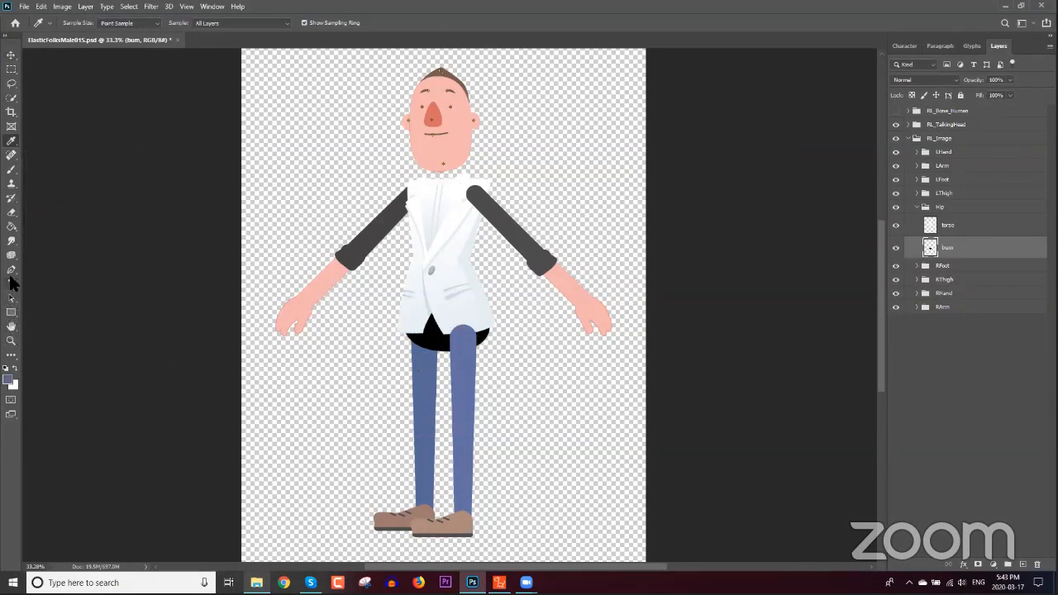
pyautogui.click(11, 225)
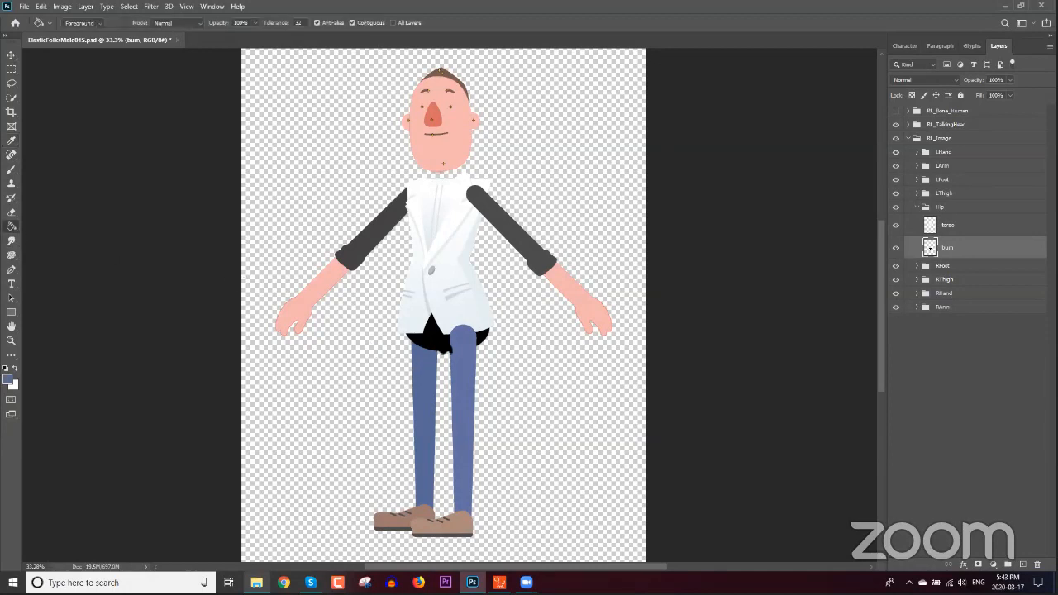
pyautogui.click(439, 342)
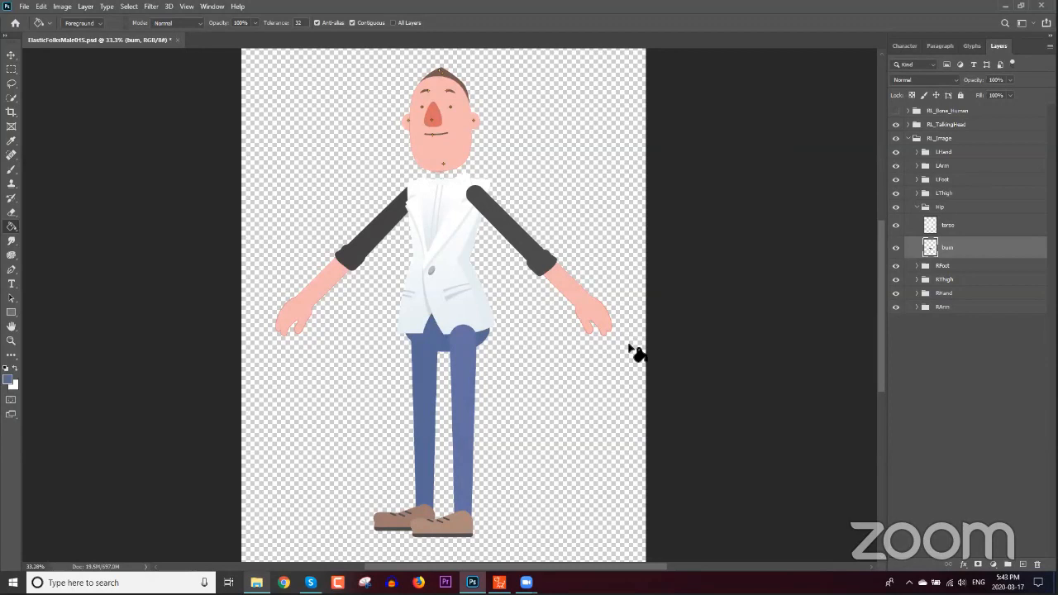
# Step: Move the torso jacket slightly up and scale it down to about 94%
pyautogui.click(953, 227)
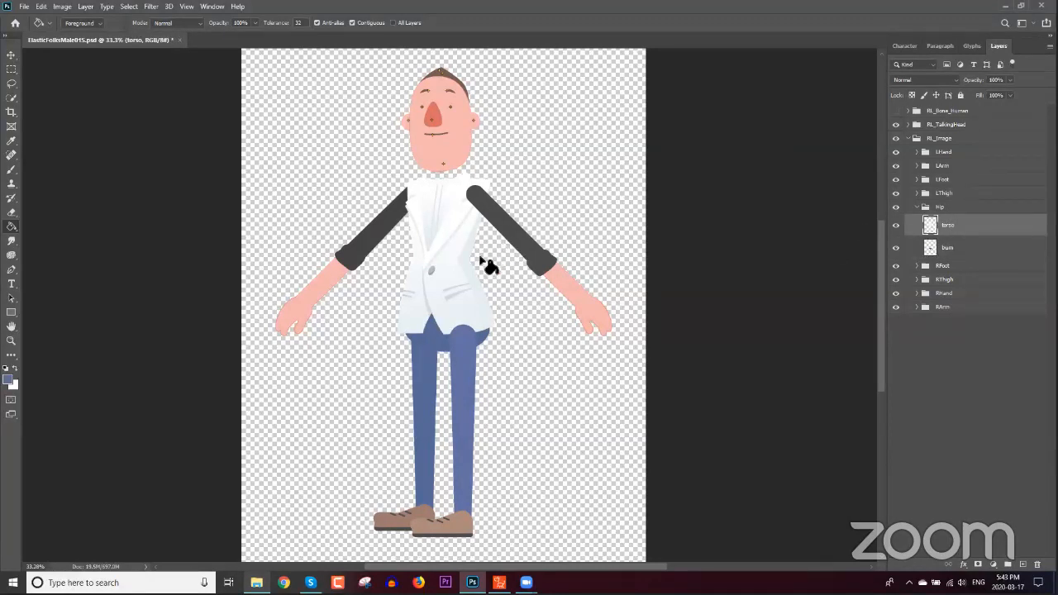
pyautogui.press('v')
pyautogui.moveTo(467, 291); pyautogui.dragTo(461, 275)
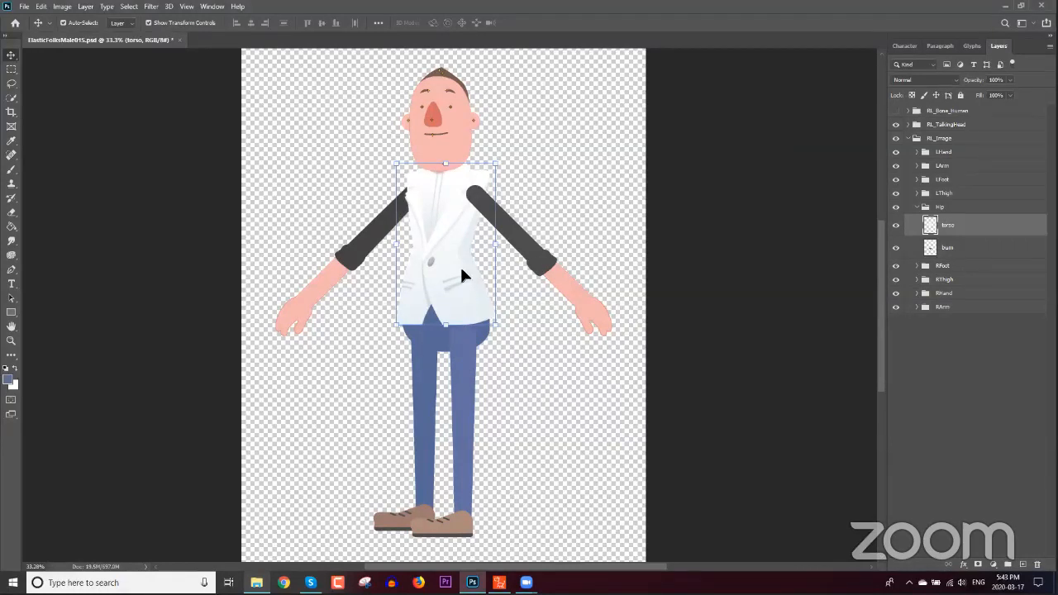
pyautogui.moveTo(496, 166); pyautogui.dragTo(489, 174)
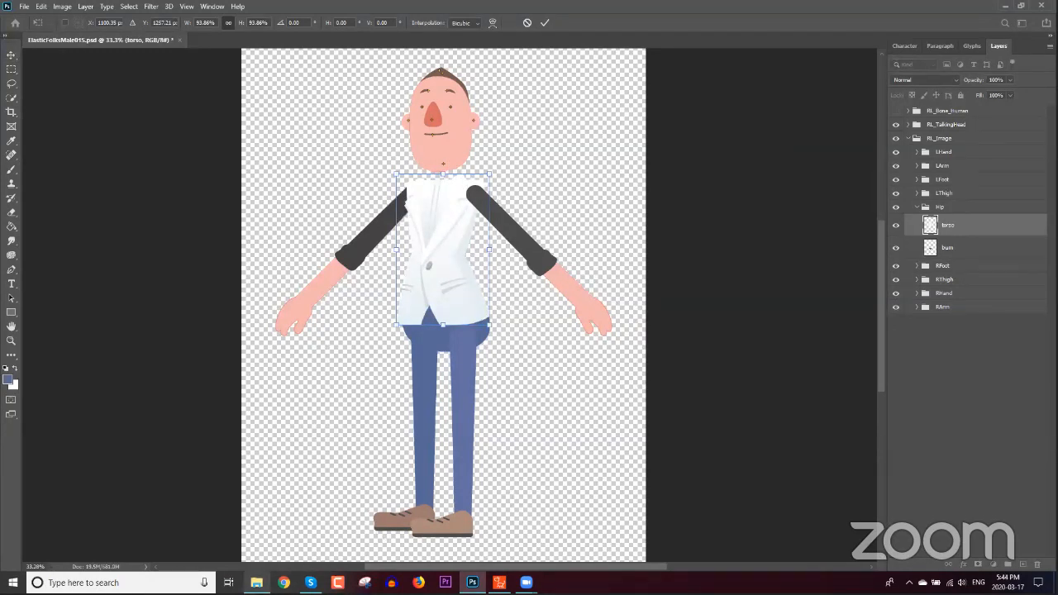
# Step: Try to place the neck PNG from File Explorer while the torso is still being transformed
pyautogui.click(257, 582)
pyautogui.moveTo(174, 164); pyautogui.dragTo(487, 136)
pyautogui.moveTo(236, 402); pyautogui.dragTo(641, 157)
pyautogui.click(597, 133)
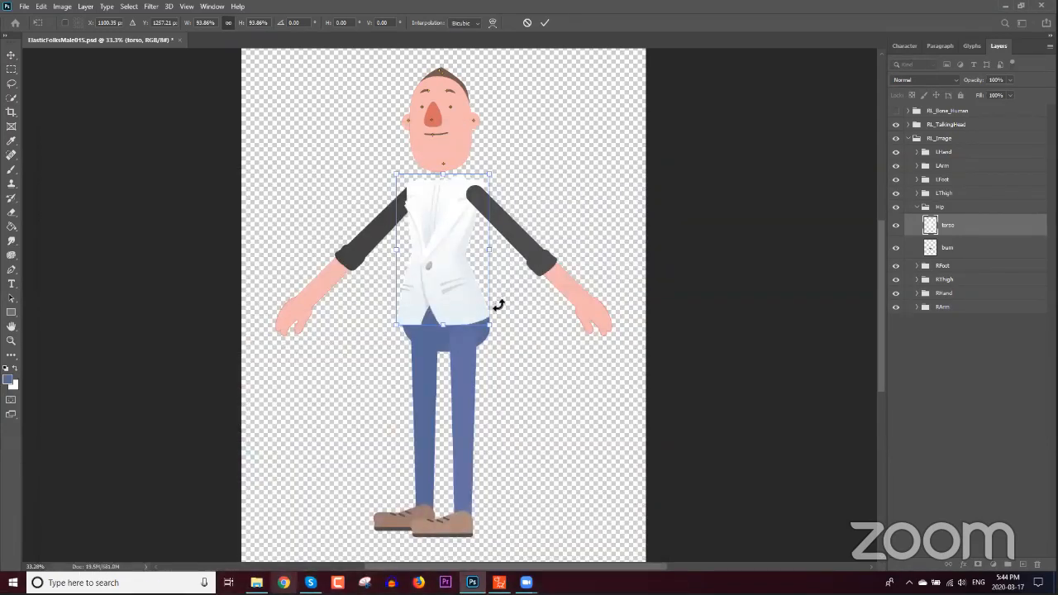
# Step: Commit the torso transform, select the bum layer, and place the neck PNG between the head and the jacket
pyautogui.click(980, 249)
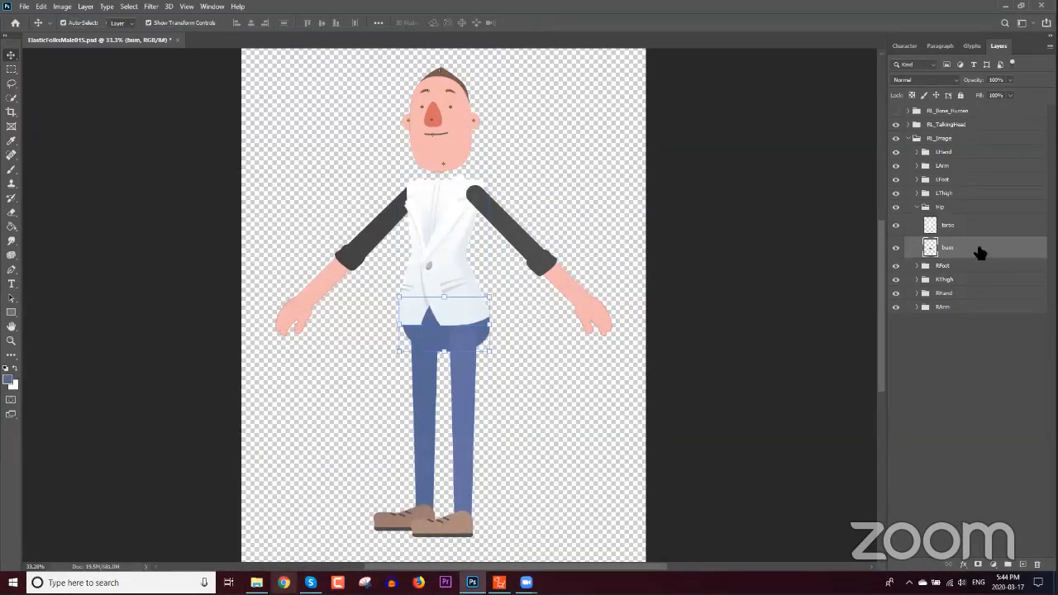
pyautogui.click(257, 582)
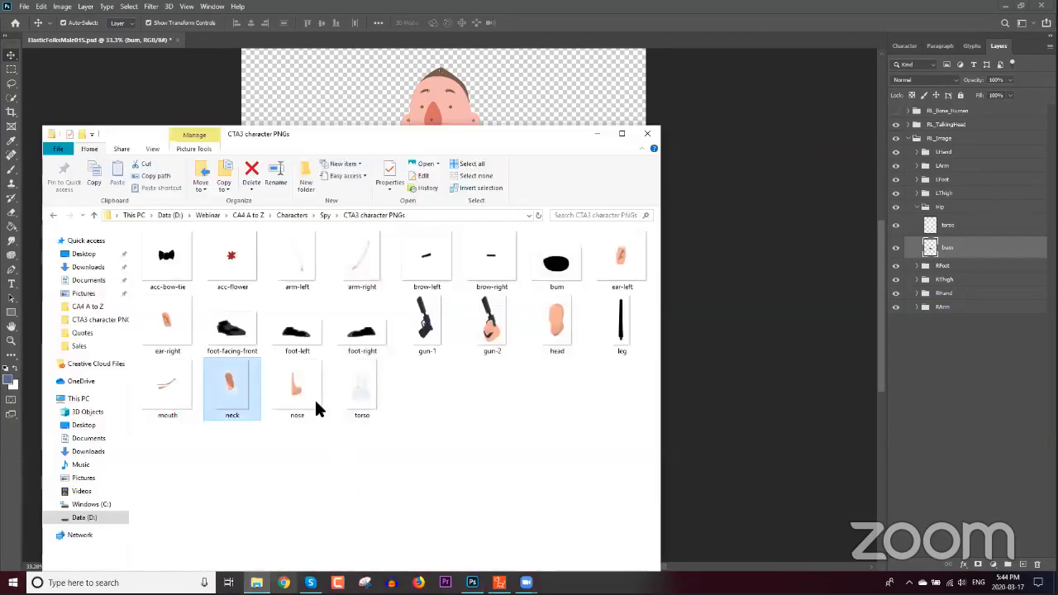
pyautogui.moveTo(364, 338); pyautogui.dragTo(562, 102)
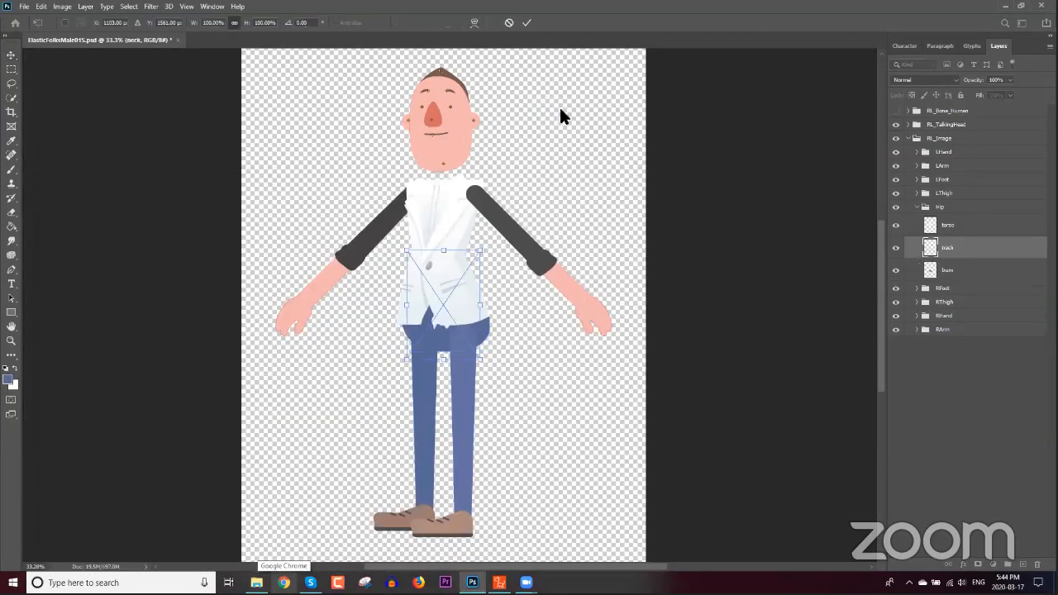
pyautogui.moveTo(453, 309); pyautogui.dragTo(452, 173)
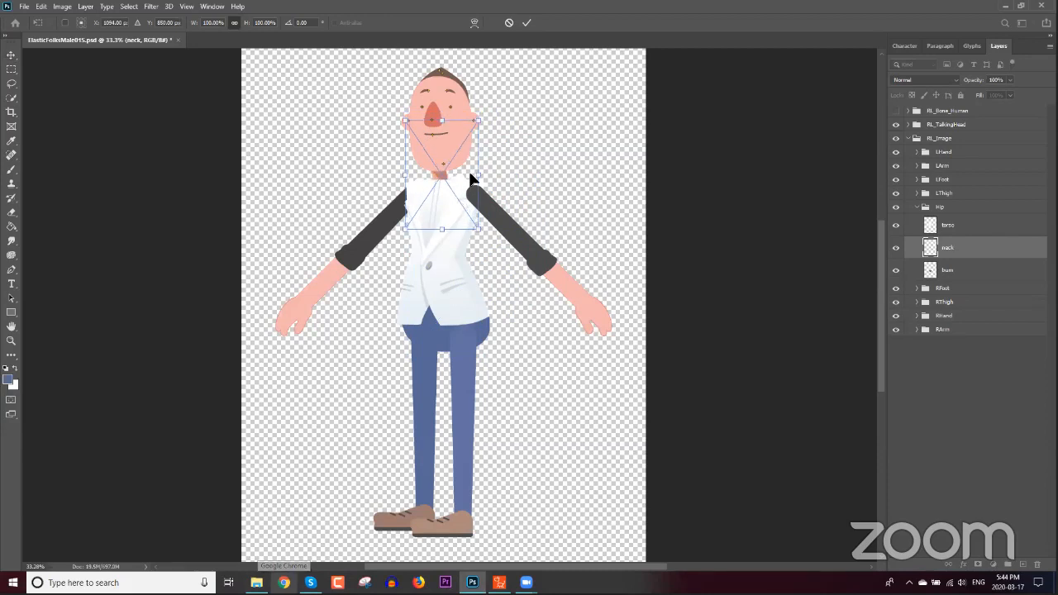
pyautogui.press('Return')
# Step: Move the neck layer above the torso in the Hip group, enlarge it to about 124% and shift it slightly left
pyautogui.moveTo(971, 252); pyautogui.dragTo(973, 223)
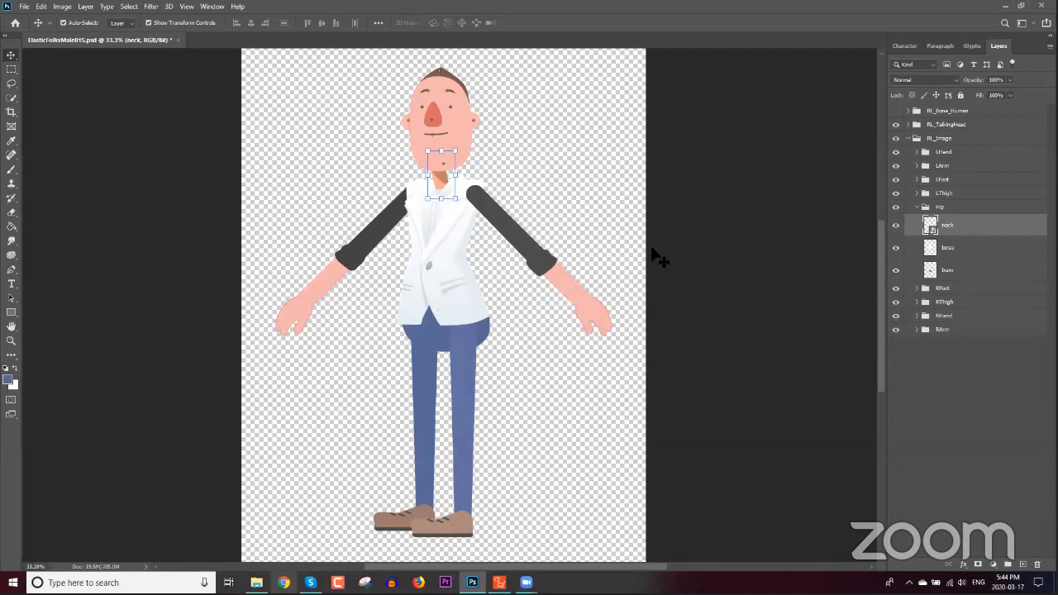
pyautogui.moveTo(459, 149); pyautogui.dragTo(494, 101)
pyautogui.moveTo(461, 172); pyautogui.dragTo(457, 171)
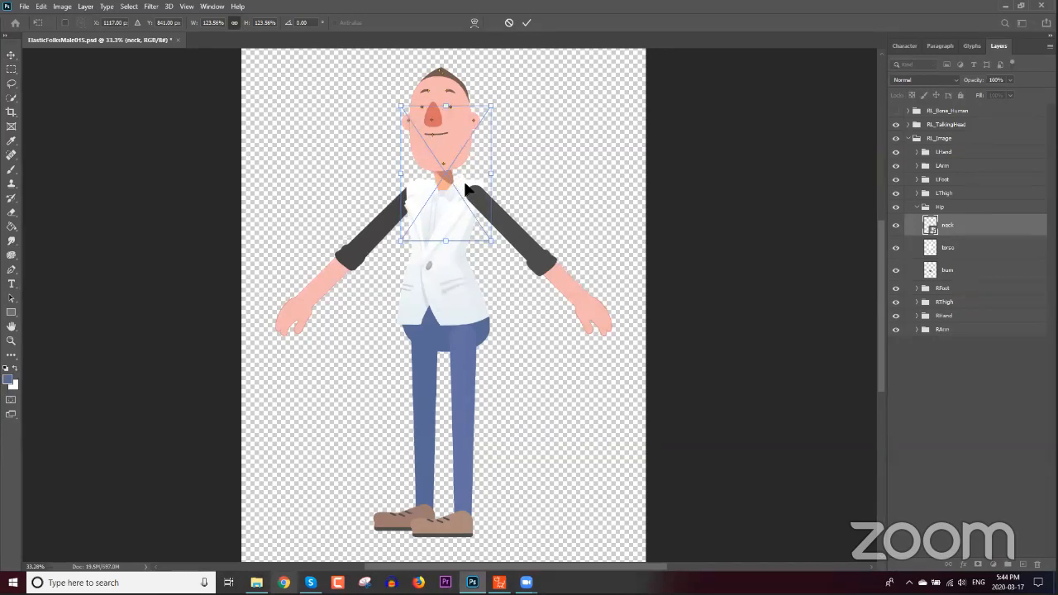
pyautogui.press('Return')
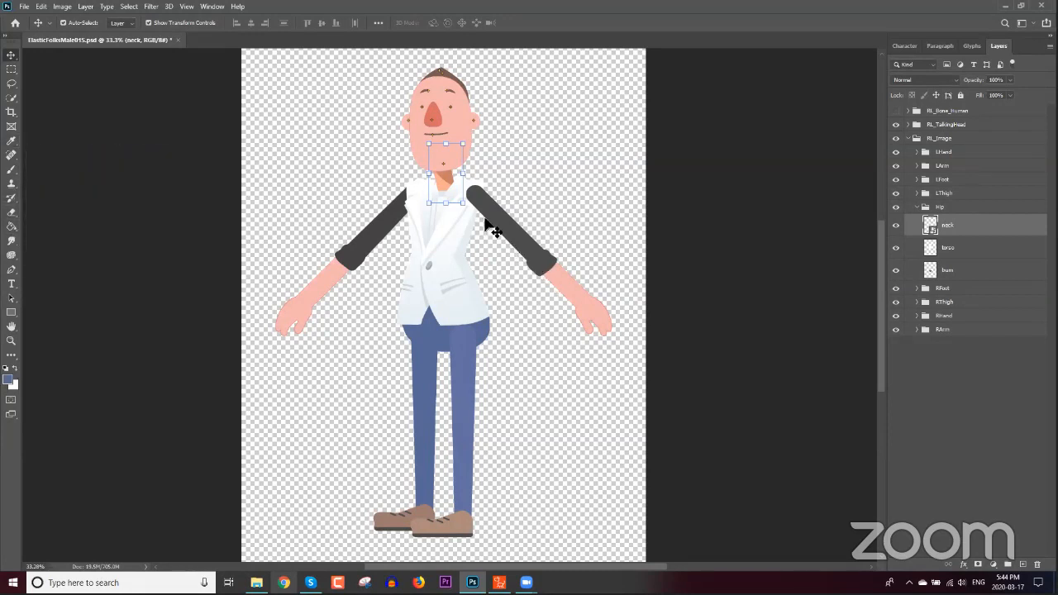
# Step: Sample the jacket's white with the Eyedropper for the Paint Bucket and rasterize the neck layer
pyautogui.click(11, 140)
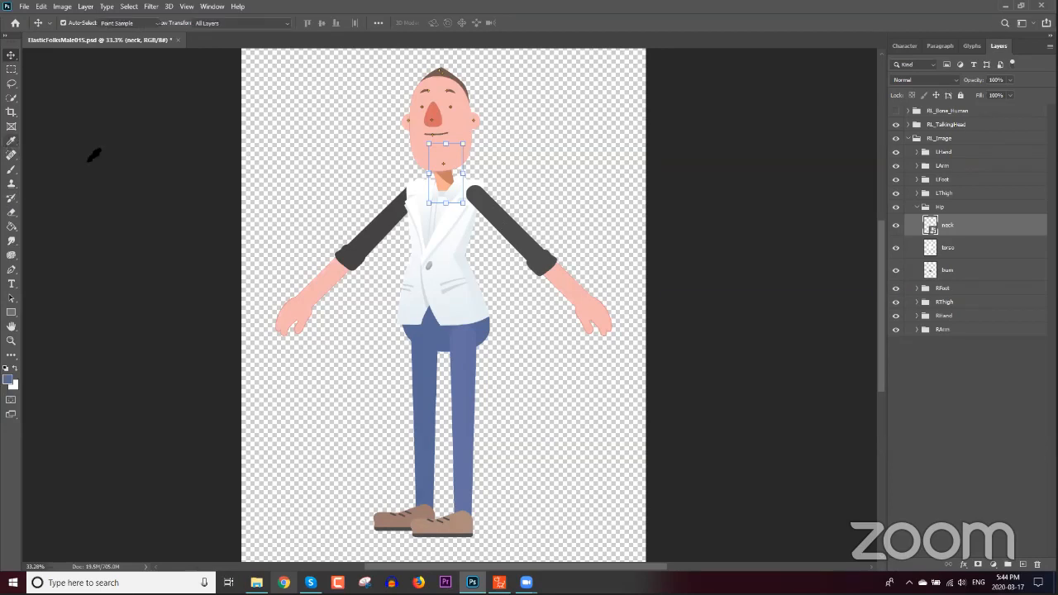
pyautogui.click(452, 244)
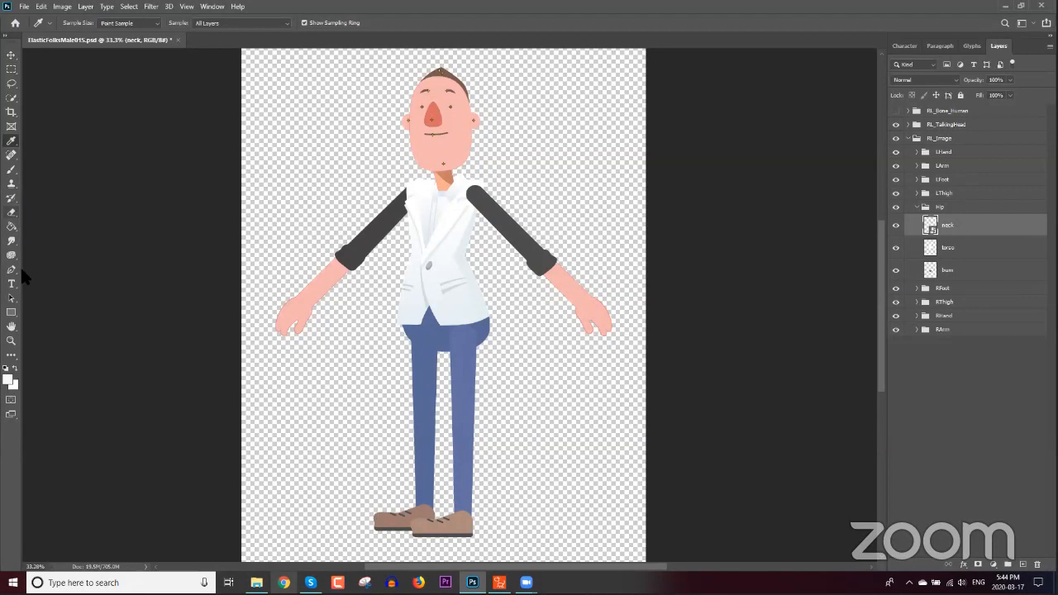
pyautogui.click(10, 227)
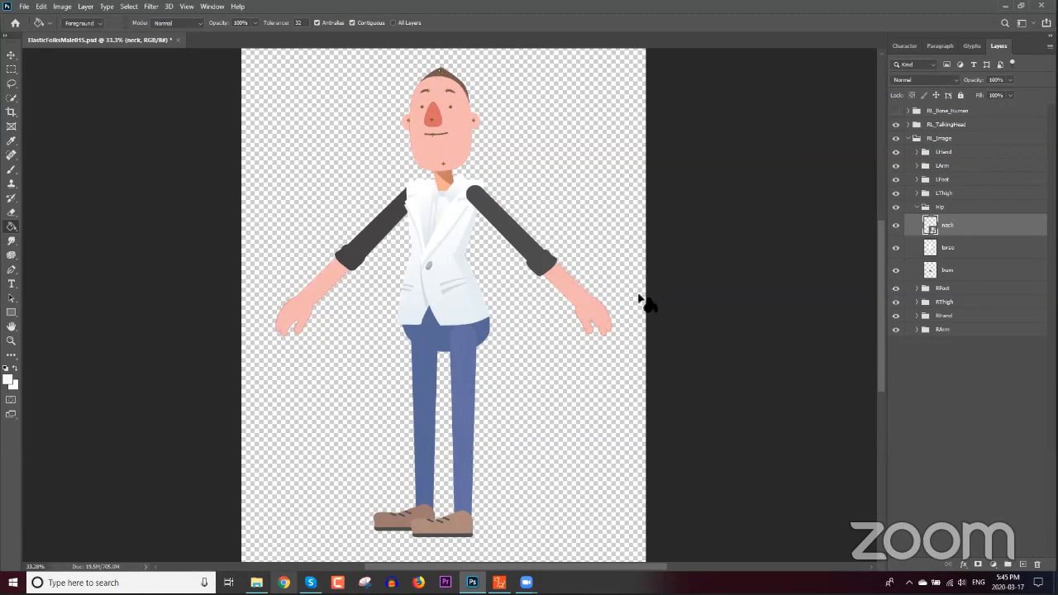
pyautogui.rightClick(699, 269)
pyautogui.rightClick(989, 224)
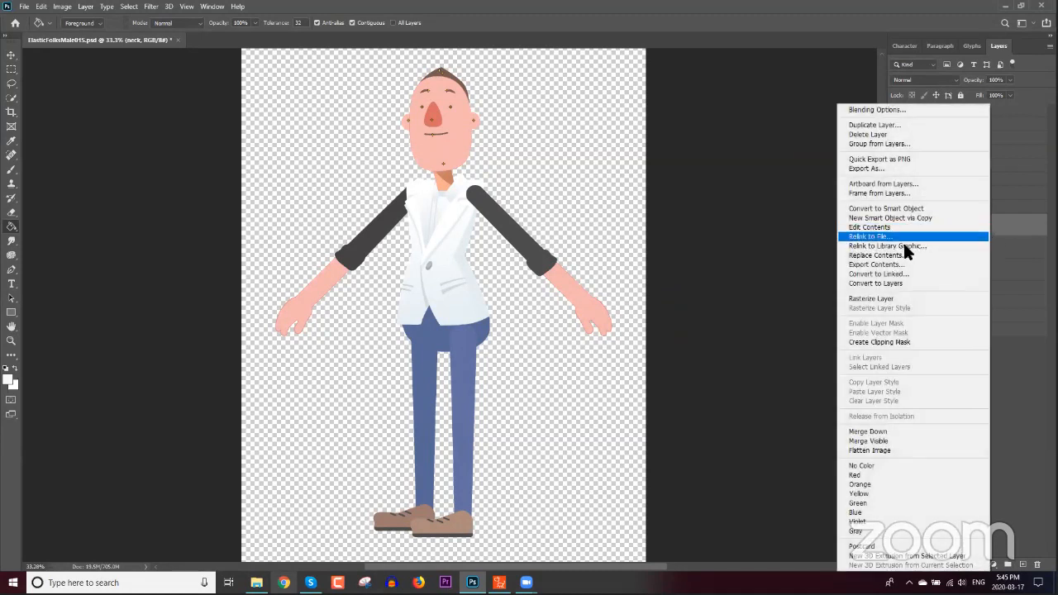
pyautogui.click(895, 298)
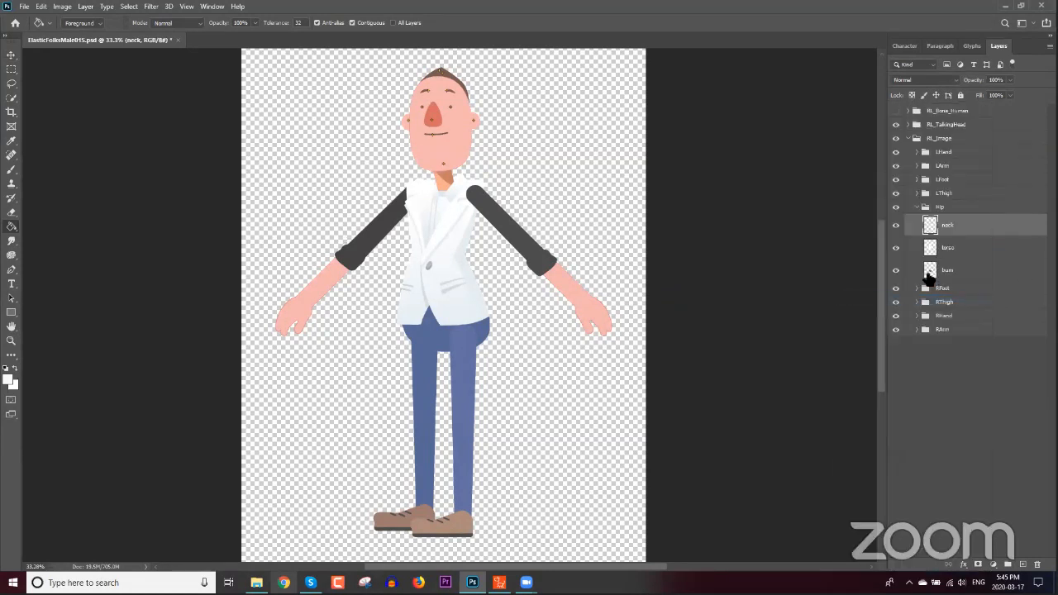
# Step: Fill the dark sleeve in the LArm group with the sampled white using the Paint Bucket
pyautogui.click(917, 166)
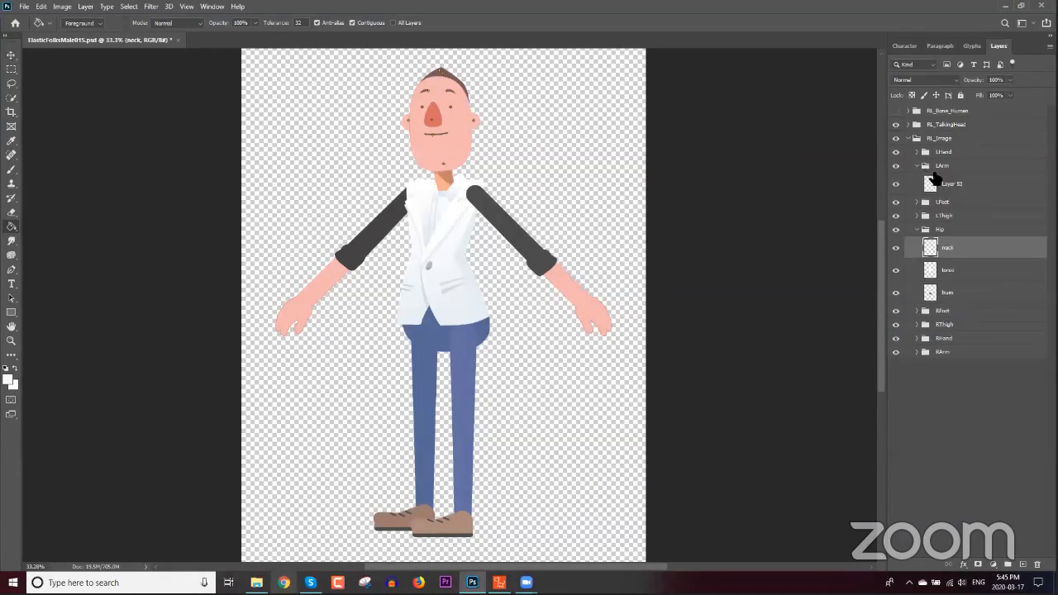
pyautogui.click(952, 182)
pyautogui.click(503, 226)
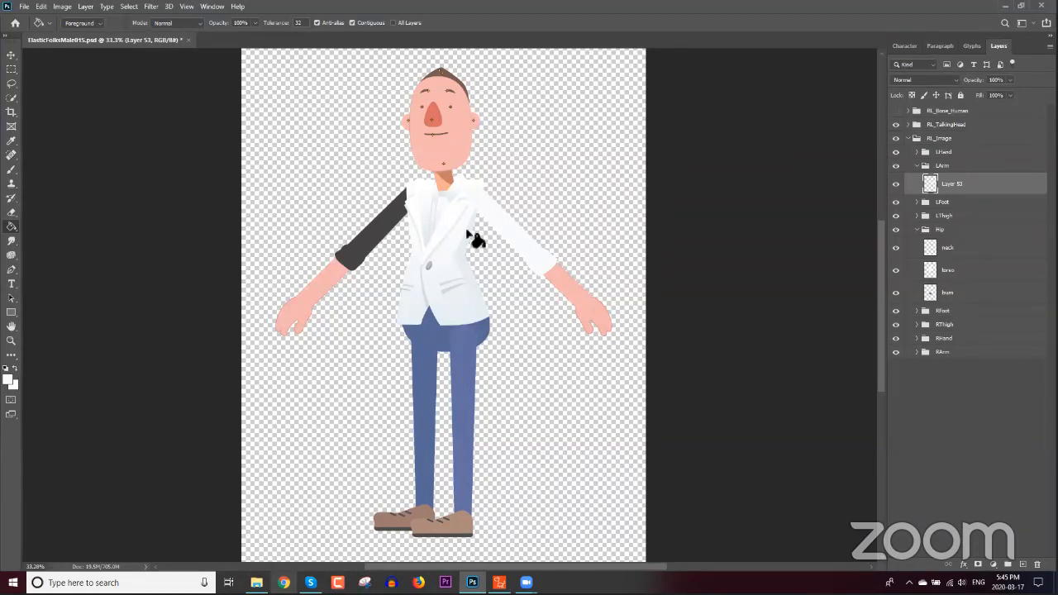
pyautogui.click(918, 166)
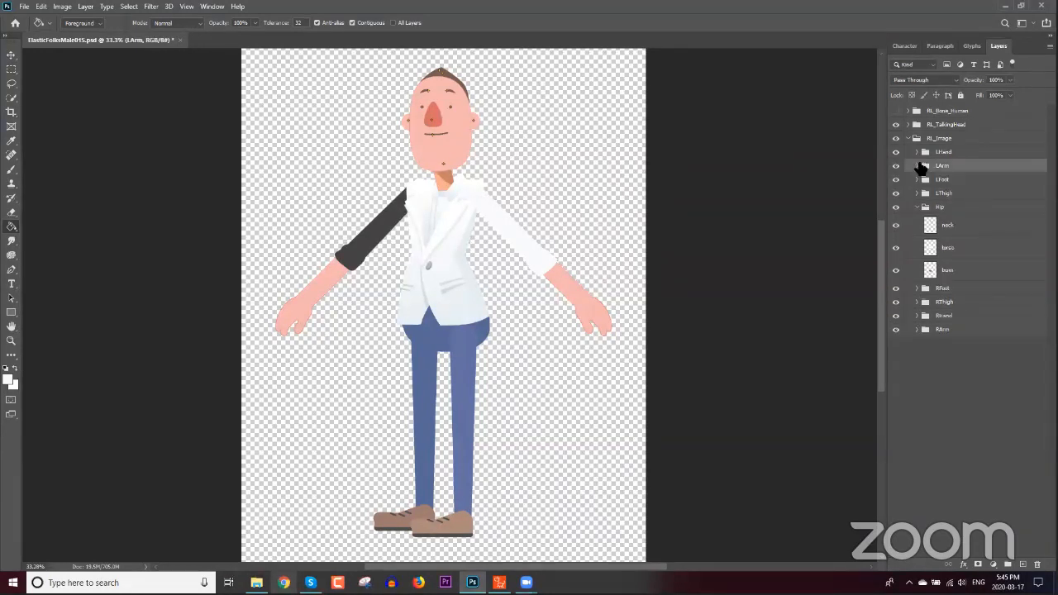
# Step: Fill the dark sleeve in the RArm group with the same white using the Paint Bucket
pyautogui.click(919, 331)
pyautogui.click(918, 330)
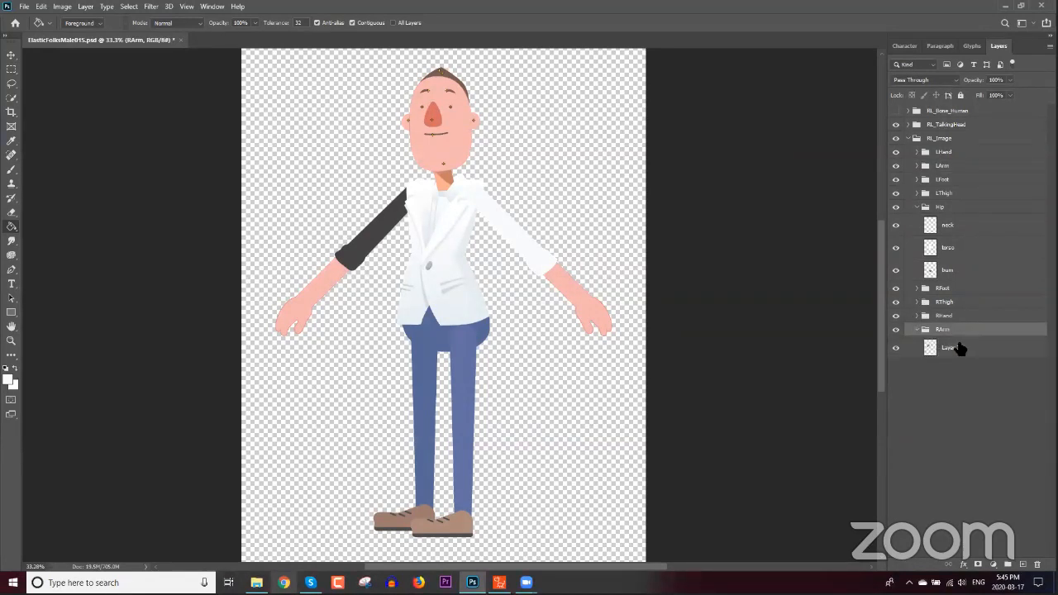
pyautogui.click(959, 348)
pyautogui.click(394, 233)
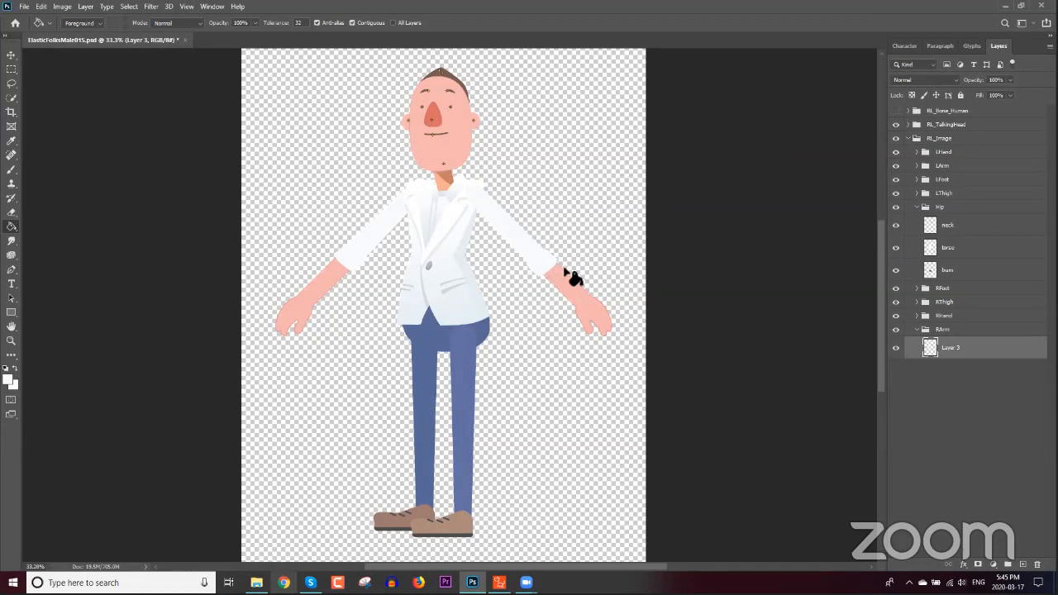
# Step: Merge the neck, torso and bum layers in the Hip group into one layer and rename it Torso
pyautogui.click(956, 230)
pyautogui.click(917, 330)
pyautogui.click(956, 254)
pyautogui.click(956, 270)
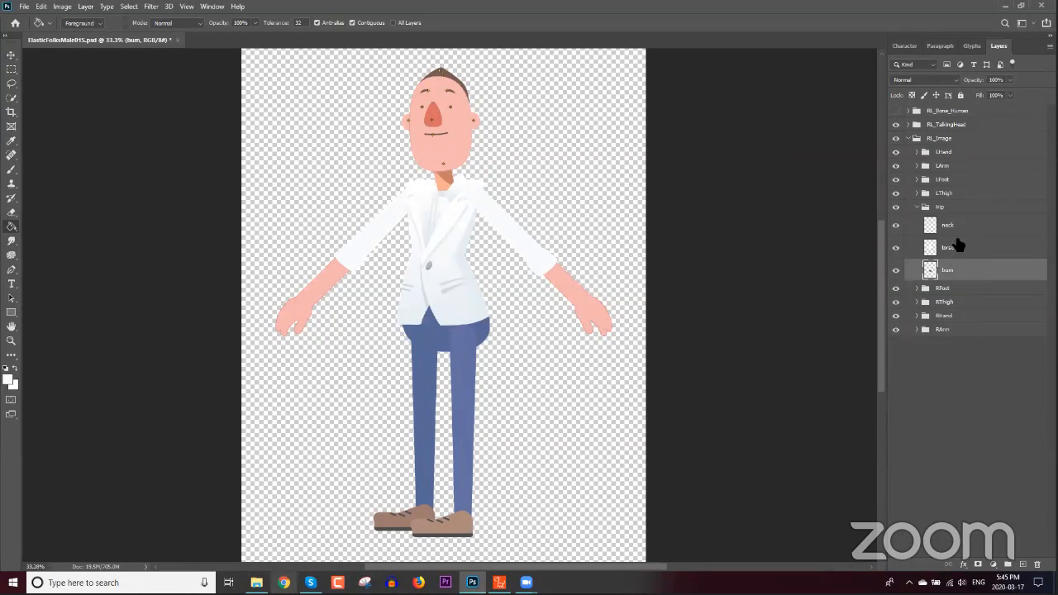
pyautogui.keyDown('shift'); pyautogui.click(957, 249); pyautogui.keyUp('shift')
pyautogui.keyDown('shift'); pyautogui.click(957, 232); pyautogui.keyUp('shift')
pyautogui.rightClick(957, 233)
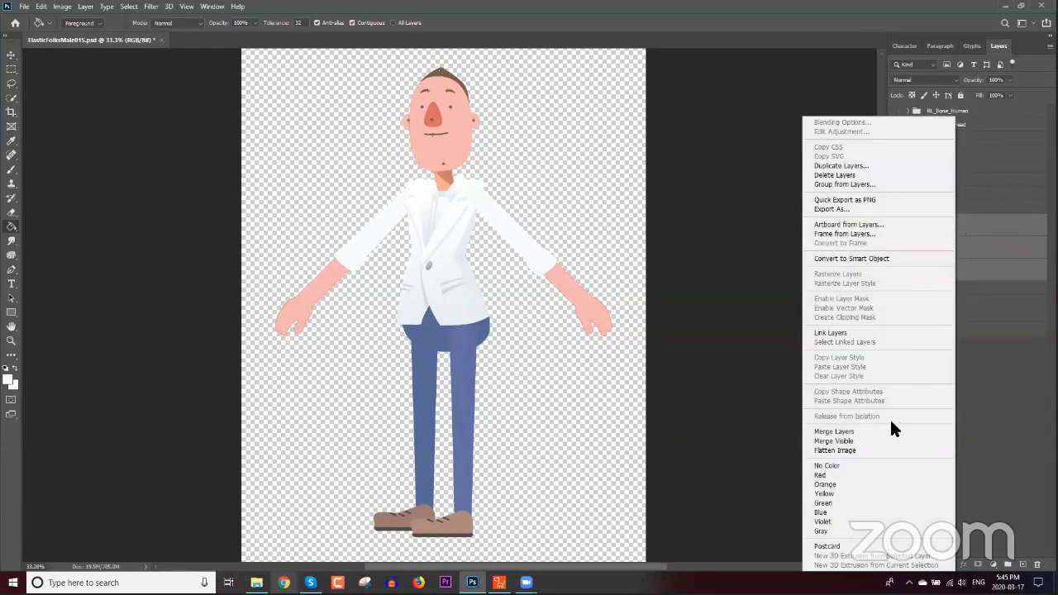
pyautogui.click(883, 432)
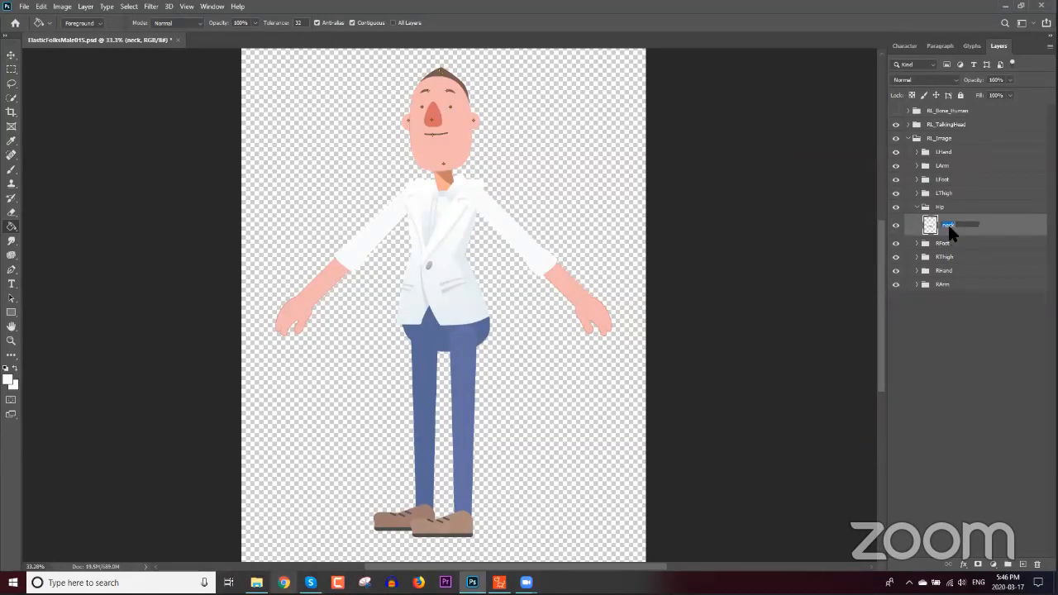
pyautogui.write('Torso')
pyautogui.press('Return')
# Step: Save the edited PSD and switch to Cartoon Animator to see the updated character
pyautogui.click(24, 6)
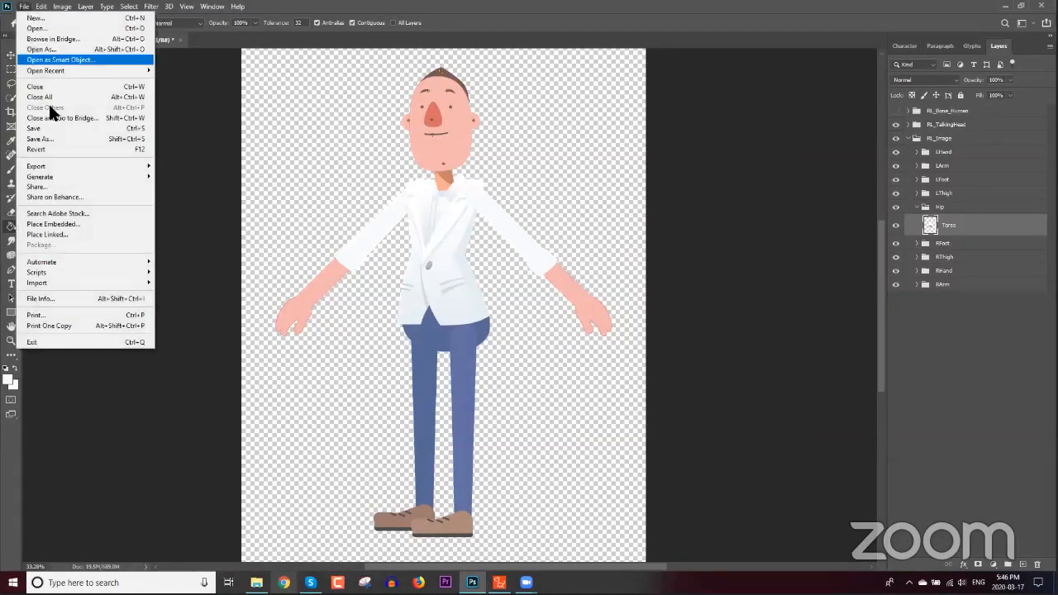
pyautogui.click(49, 131)
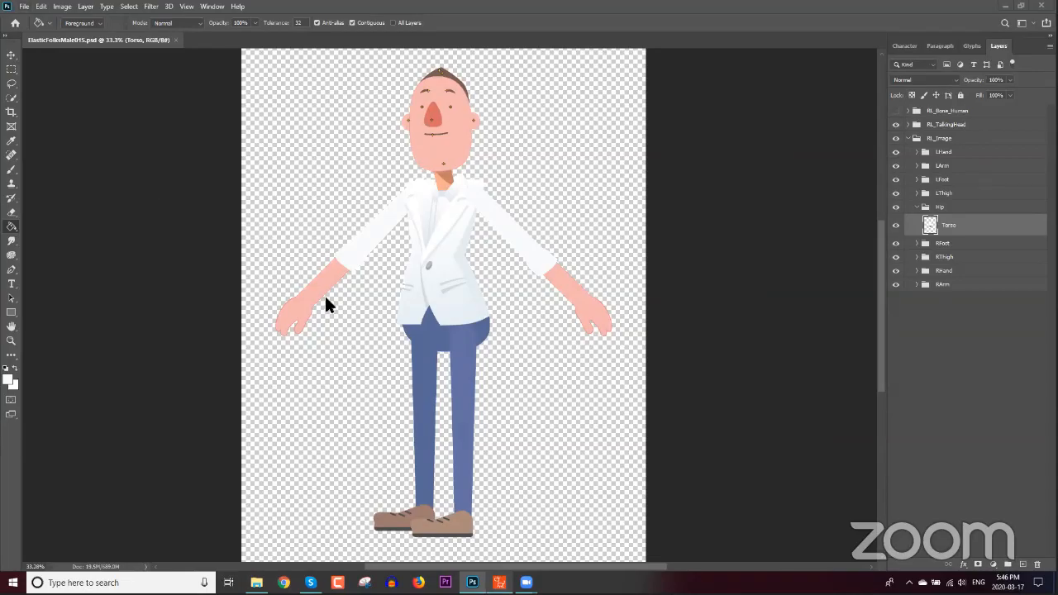
pyautogui.click(499, 582)
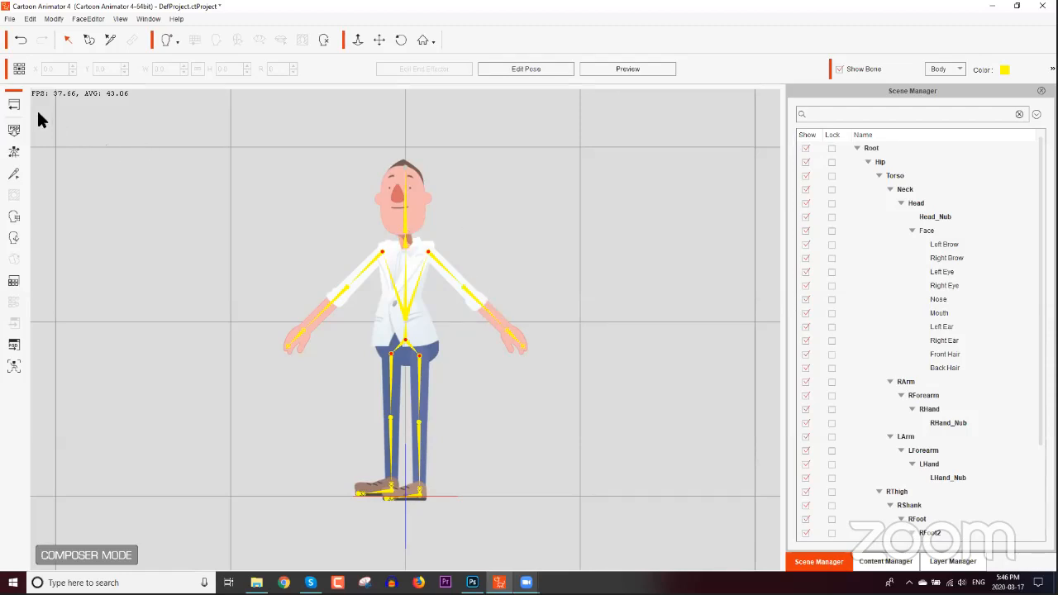
# Step: Return the character to Stage mode and apply the Laugh motion from the Side set of _Turners_Male
pyautogui.click(14, 105)
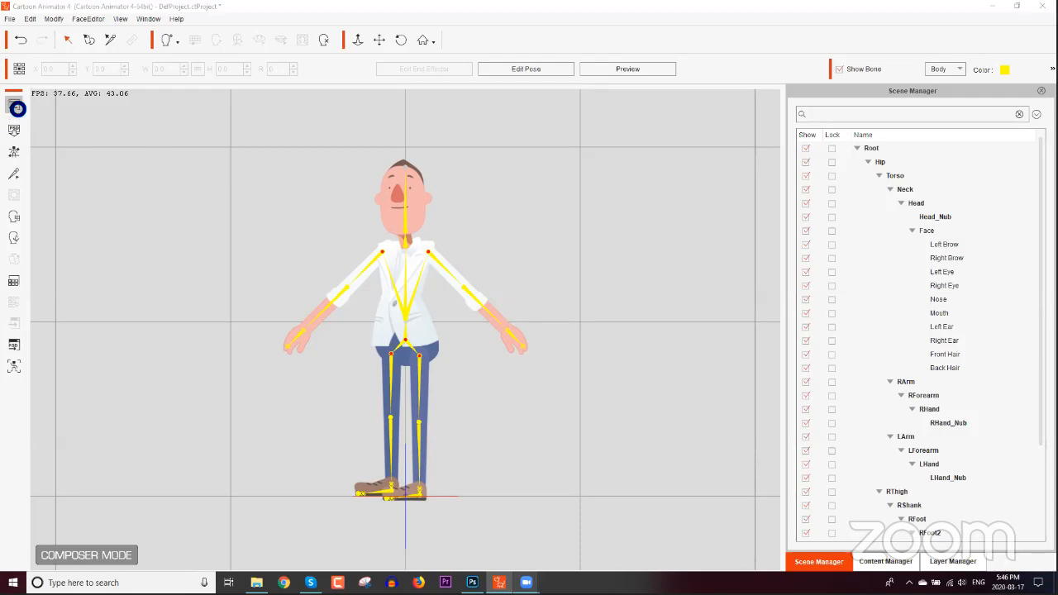
pyautogui.moveTo(449, 267); pyautogui.dragTo(489, 245)
pyautogui.scroll(2, 474, 292)
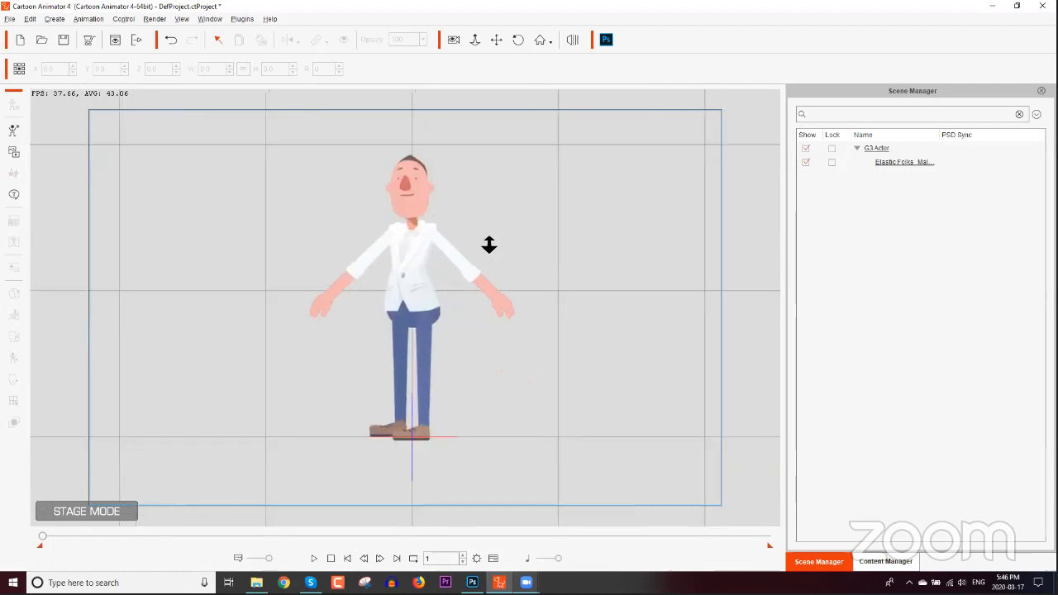
pyautogui.scroll(1, 413, 263)
pyautogui.click(416, 262)
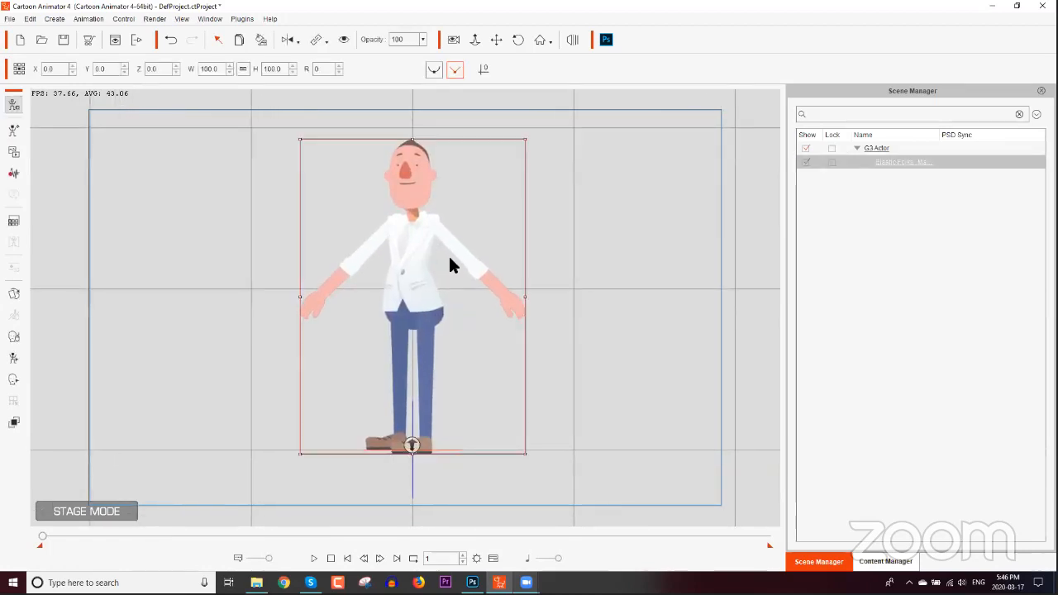
pyautogui.click(895, 563)
pyautogui.click(798, 241)
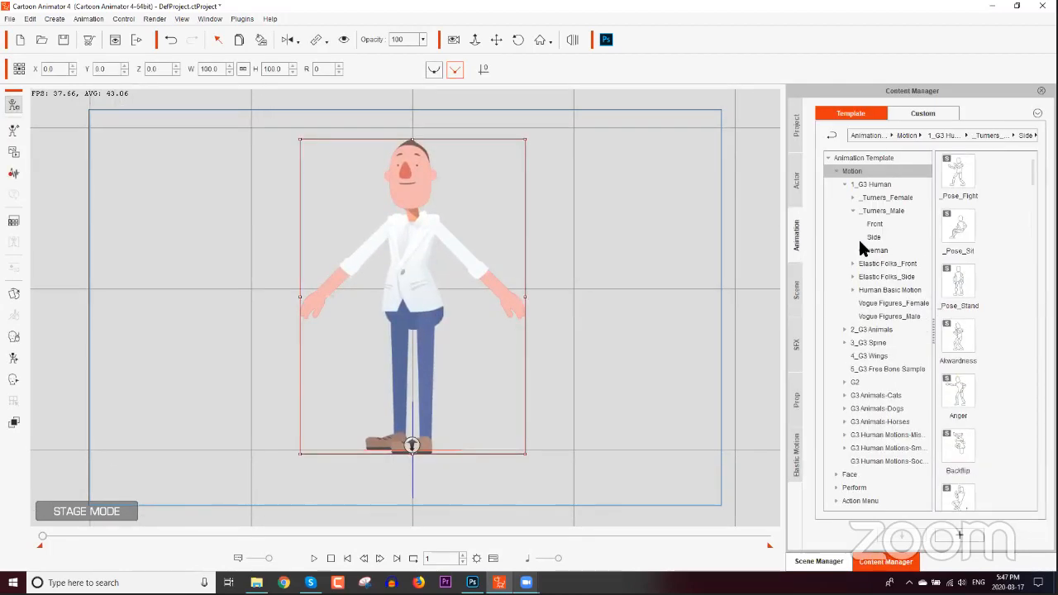
pyautogui.click(882, 236)
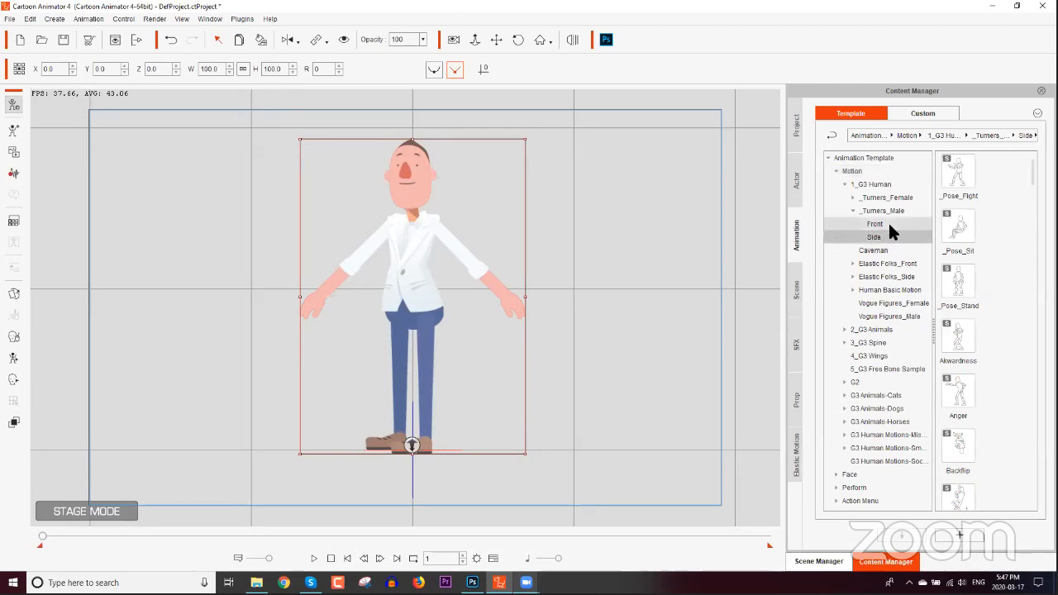
pyautogui.scroll(-10, 1033, 260)
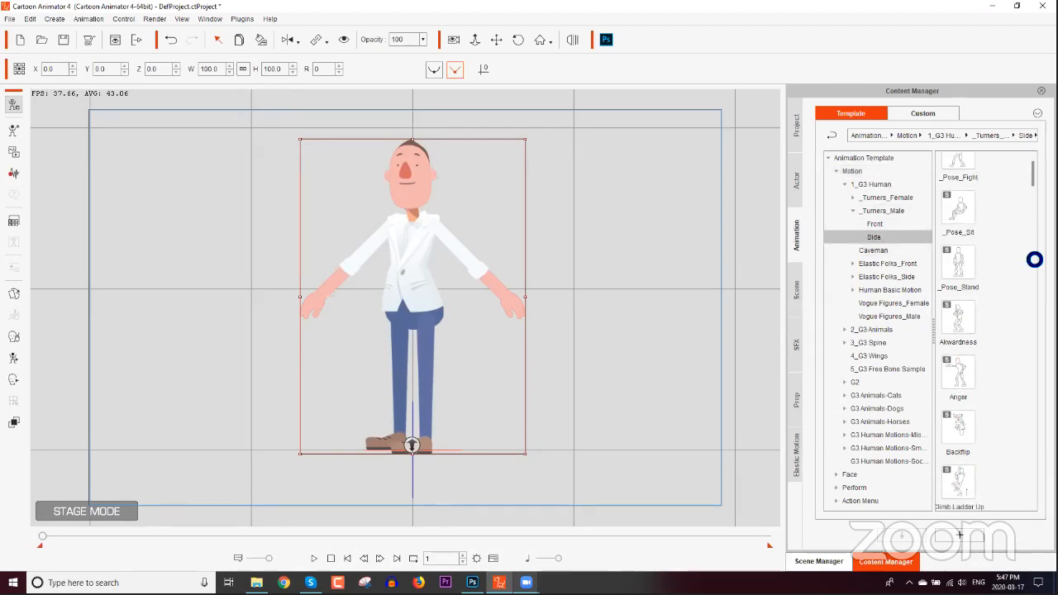
pyautogui.scroll(1, 1028, 309)
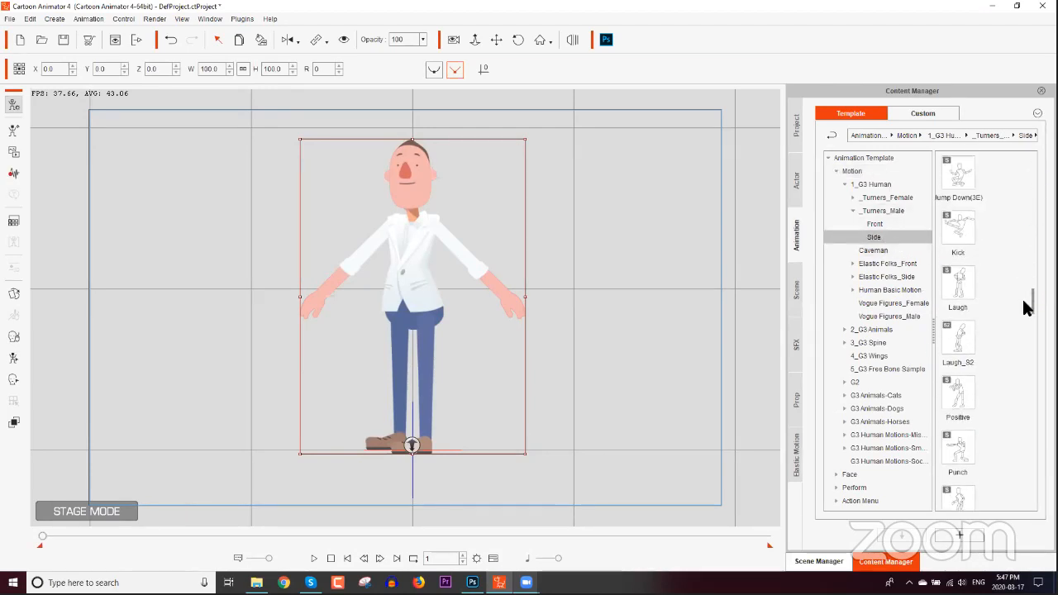
pyautogui.doubleClick(967, 283)
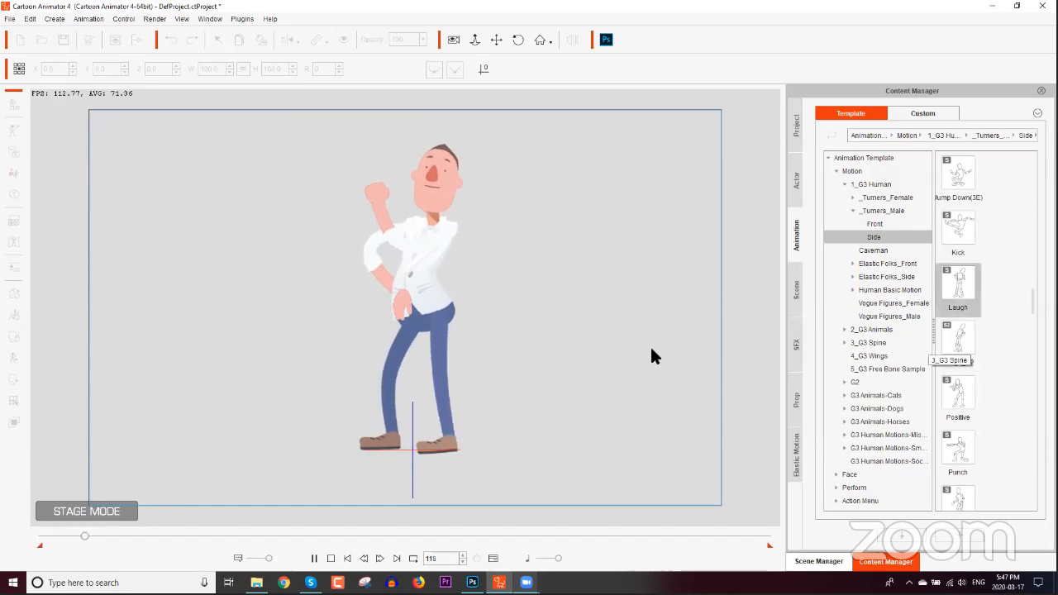
pyautogui.click(460, 432)
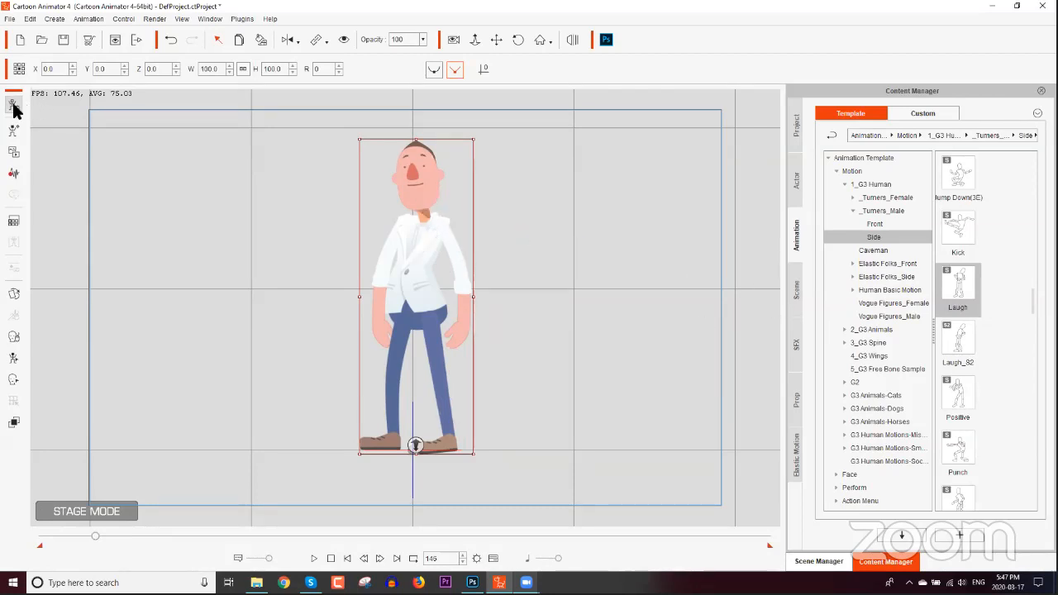
# Step: Start a new project and load a character from the Spy folder's CA4 character file G3 360 Degree subfolder onto the stage
pyautogui.click(20, 39)
pyautogui.click(535, 321)
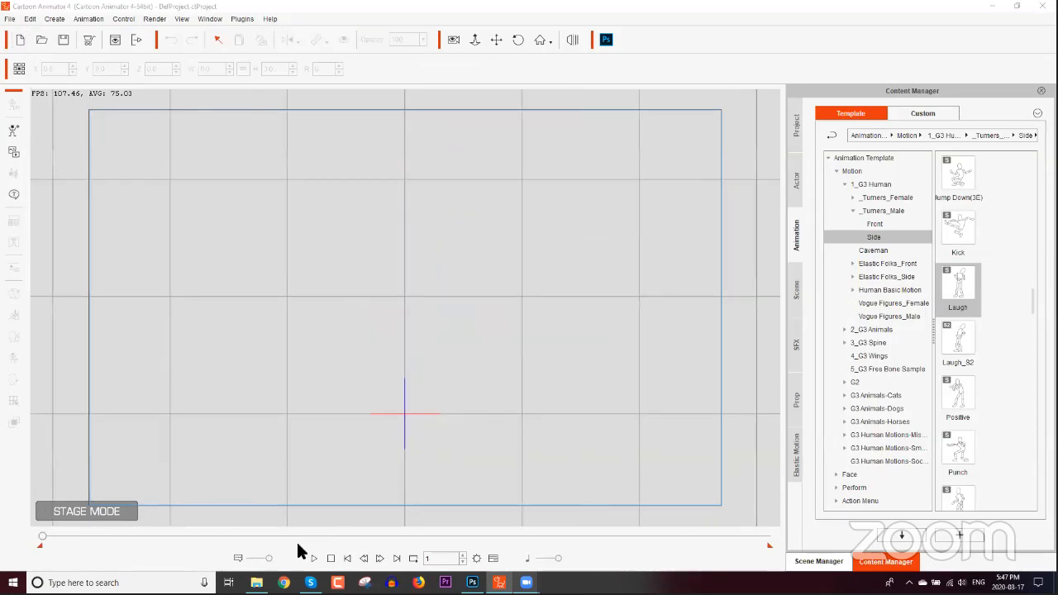
pyautogui.click(256, 582)
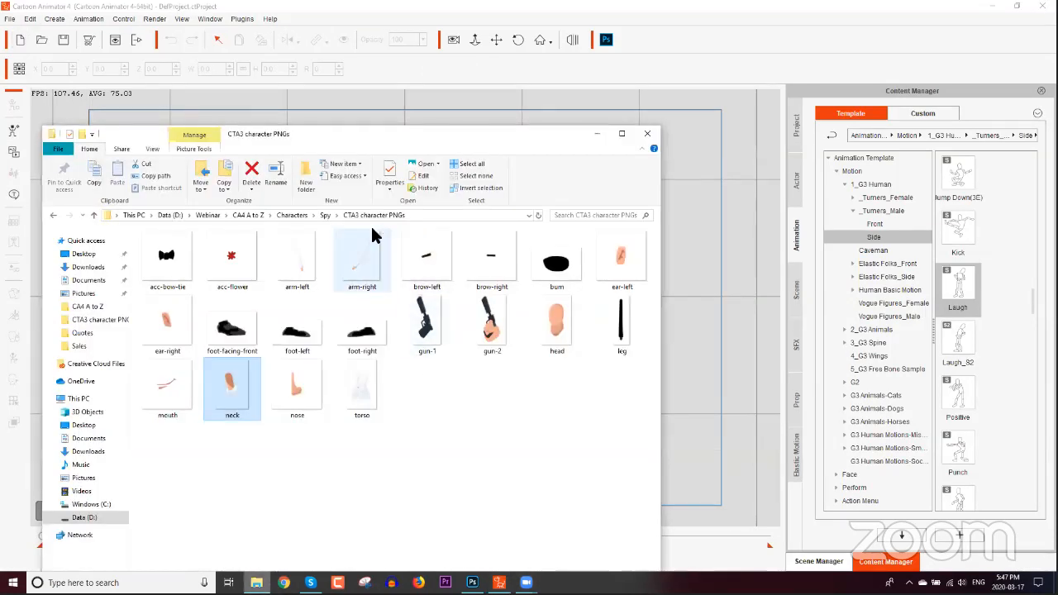
pyautogui.click(324, 215)
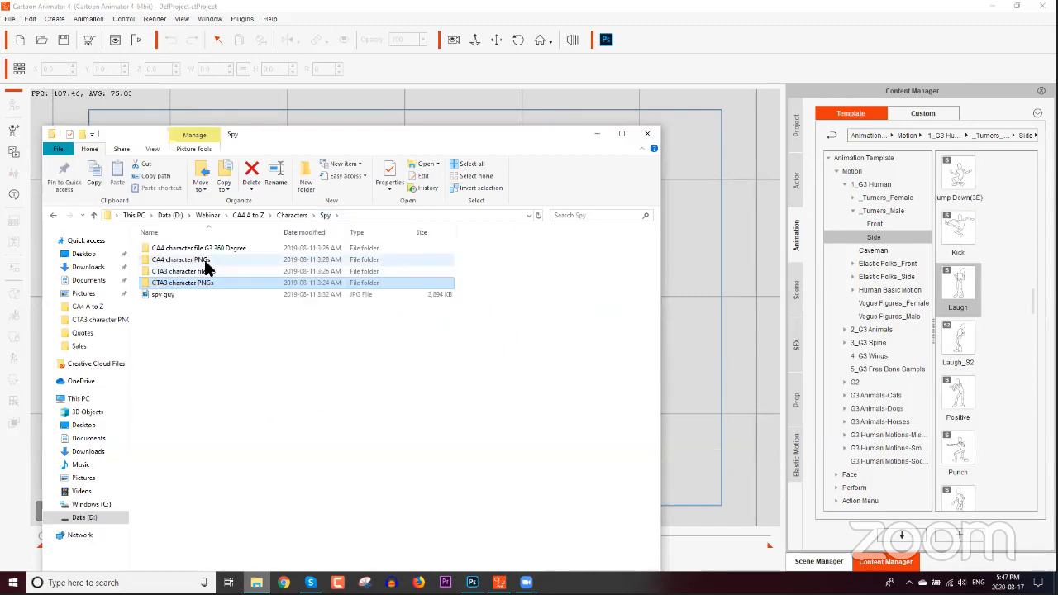
pyautogui.doubleClick(206, 248)
pyautogui.moveTo(229, 139); pyautogui.dragTo(654, 143)
pyautogui.moveTo(607, 253); pyautogui.dragTo(416, 346)
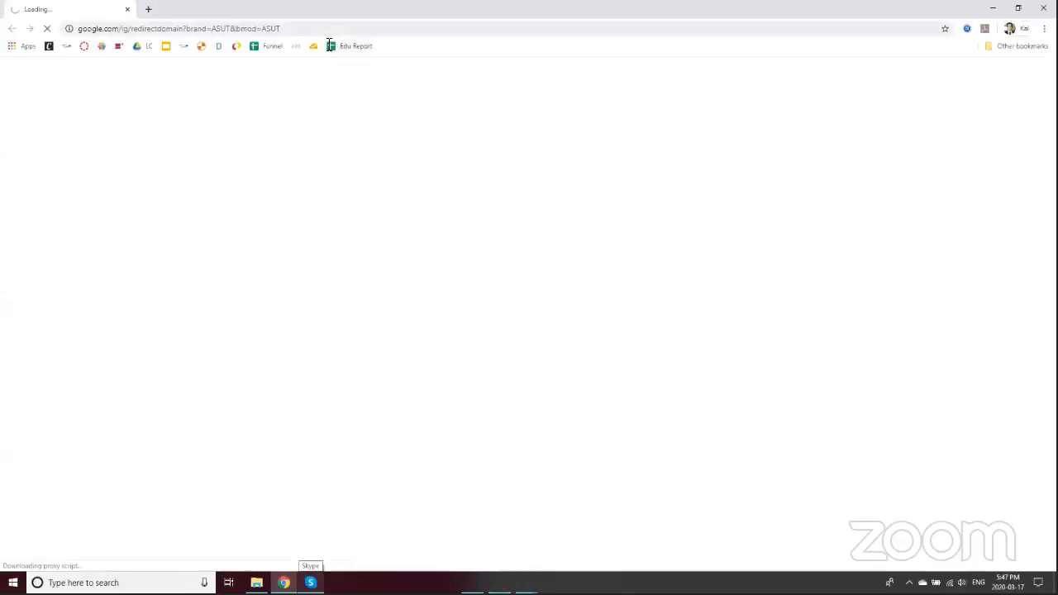
# Step: Search Google in Chrome for "garry pye spy"
pyautogui.click(329, 32)
pyautogui.write('ga')
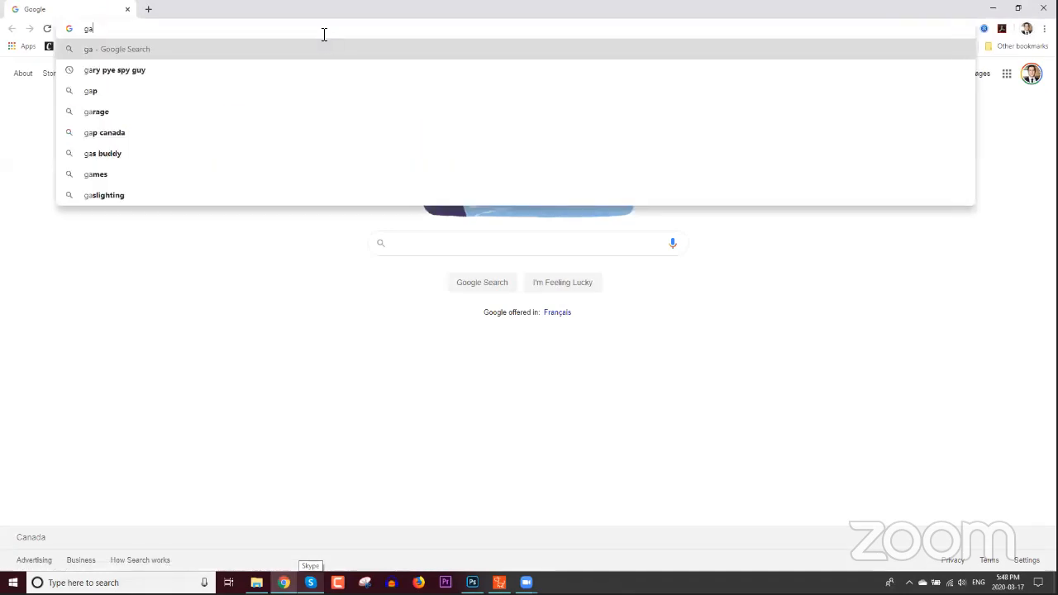
pyautogui.write('rry pye spy')
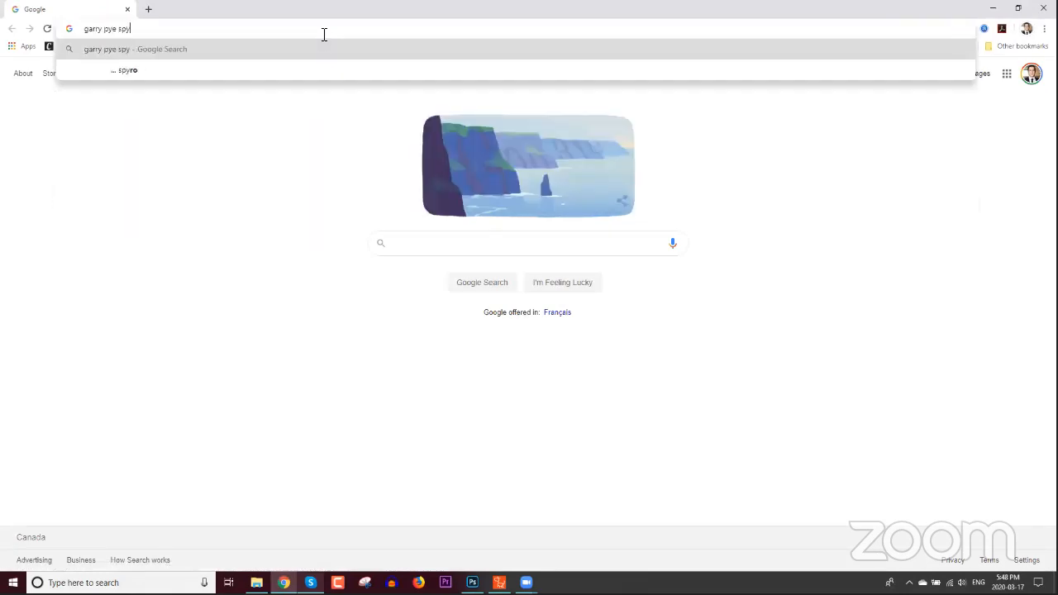
pyautogui.press('Return')
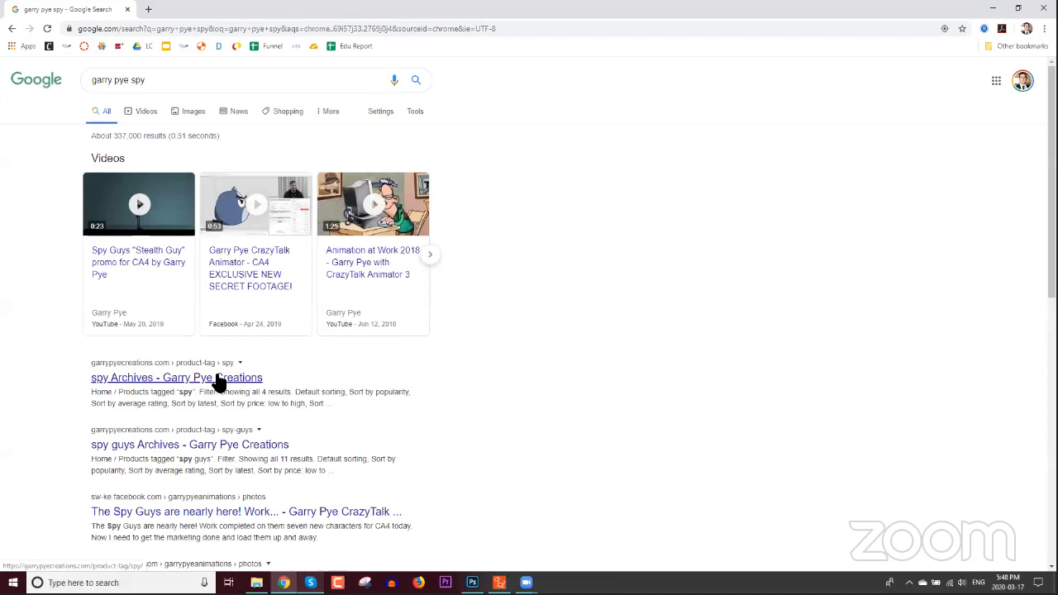
# Step: Open the harvey Spy Starter Kit page from the search results and look over its contents
pyautogui.scroll(-1, 223, 388)
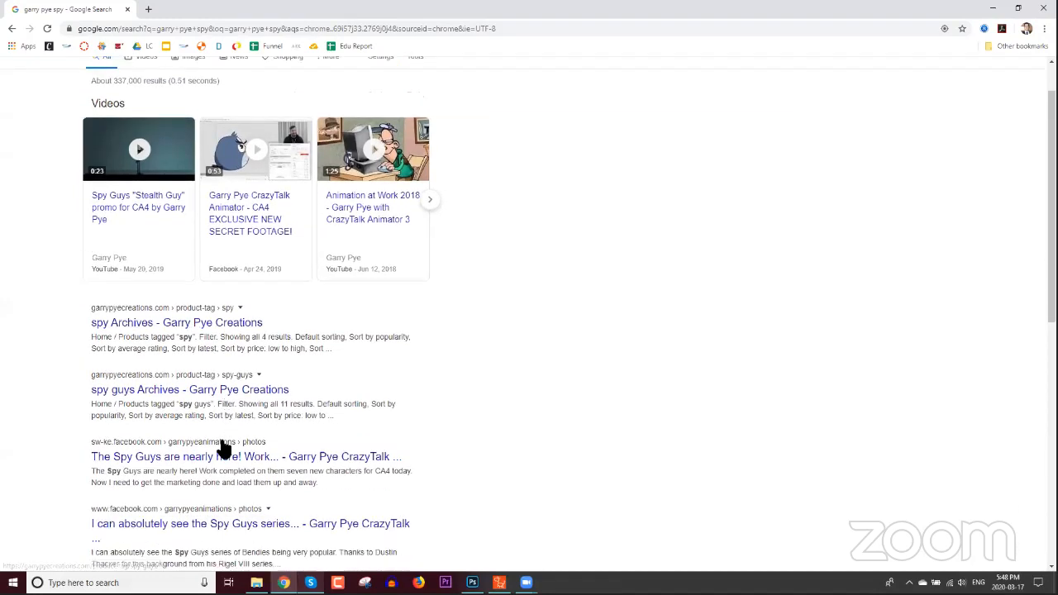
pyautogui.scroll(1, 203, 331)
pyautogui.scroll(-3, 199, 331)
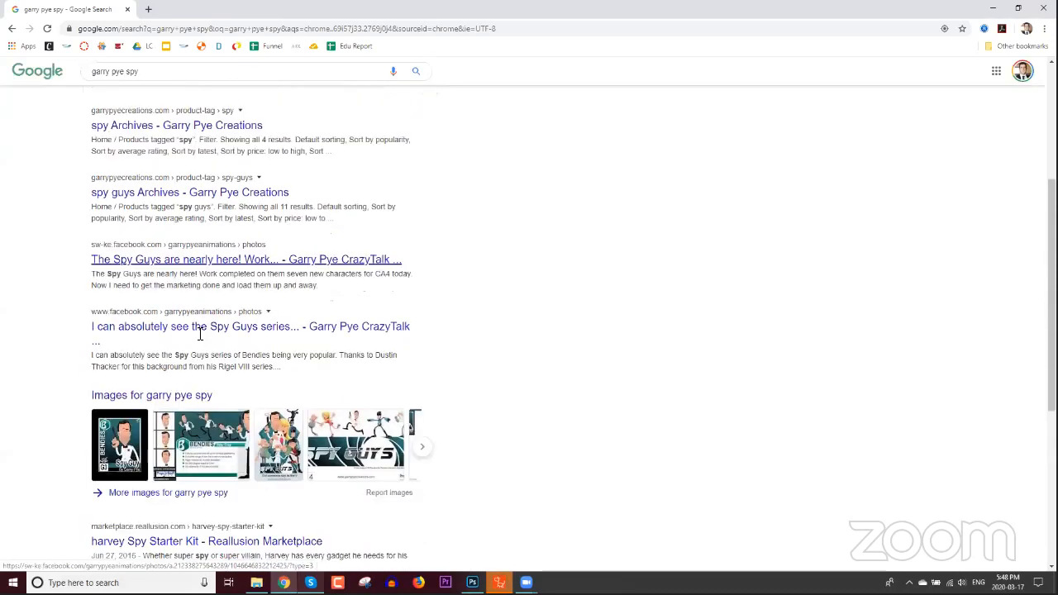
pyautogui.scroll(-1, 199, 333)
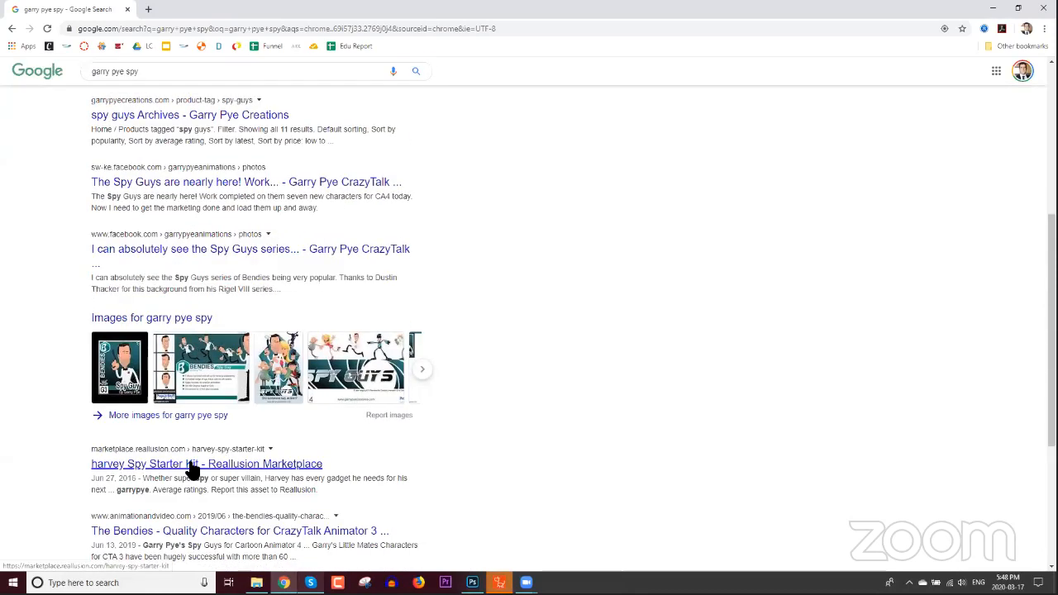
pyautogui.click(190, 468)
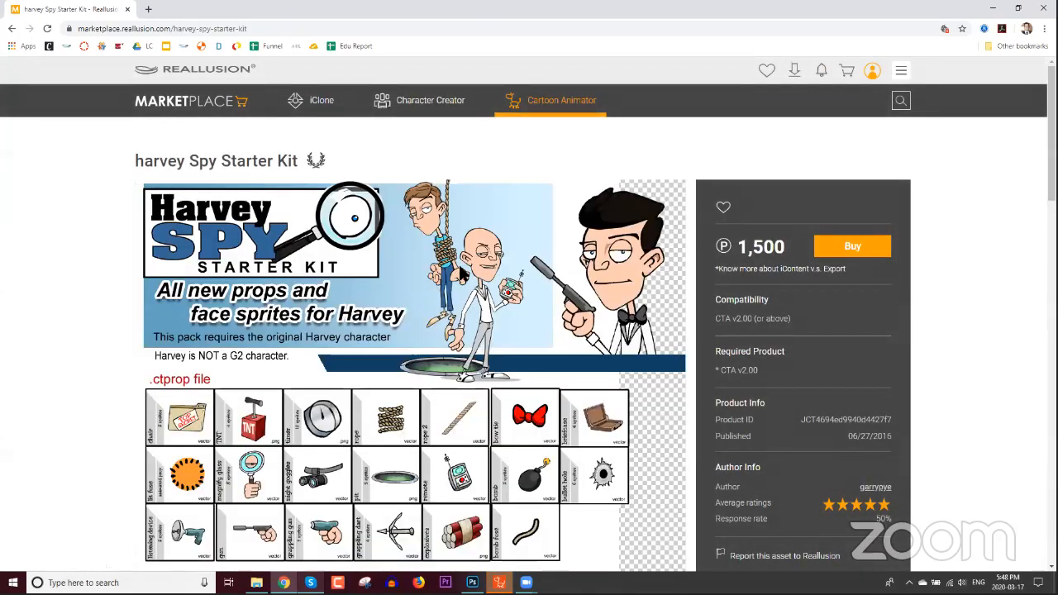
pyautogui.scroll(-7, 468, 272)
pyautogui.scroll(4, 462, 276)
pyautogui.scroll(4, 463, 273)
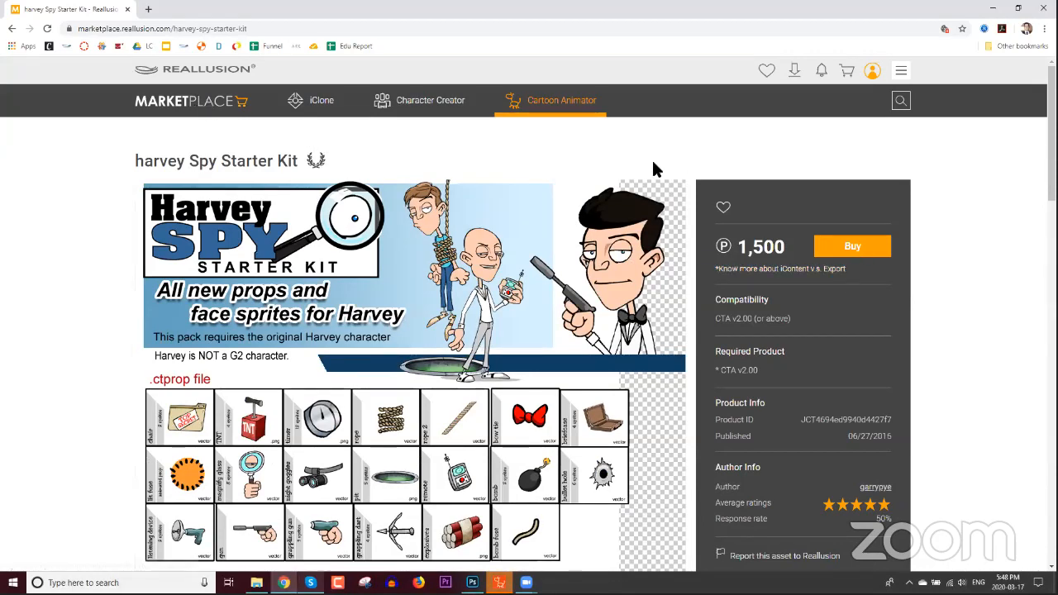
# Step: Search the Reallusion Marketplace's Cartoon Animator assets for "spy" and browse the results
pyautogui.click(898, 101)
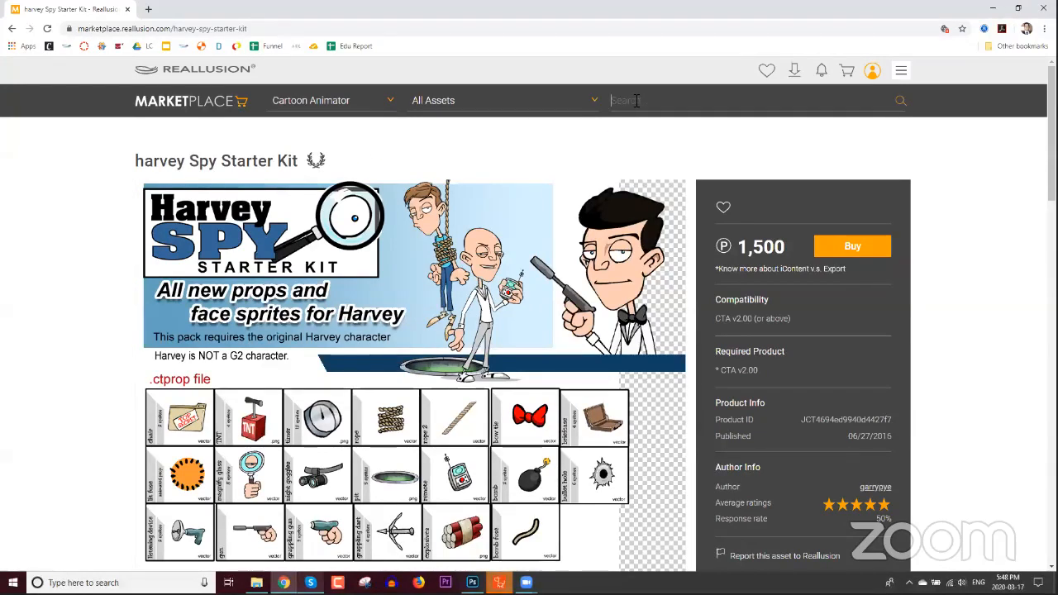
pyautogui.write('spy')
pyautogui.press('Return')
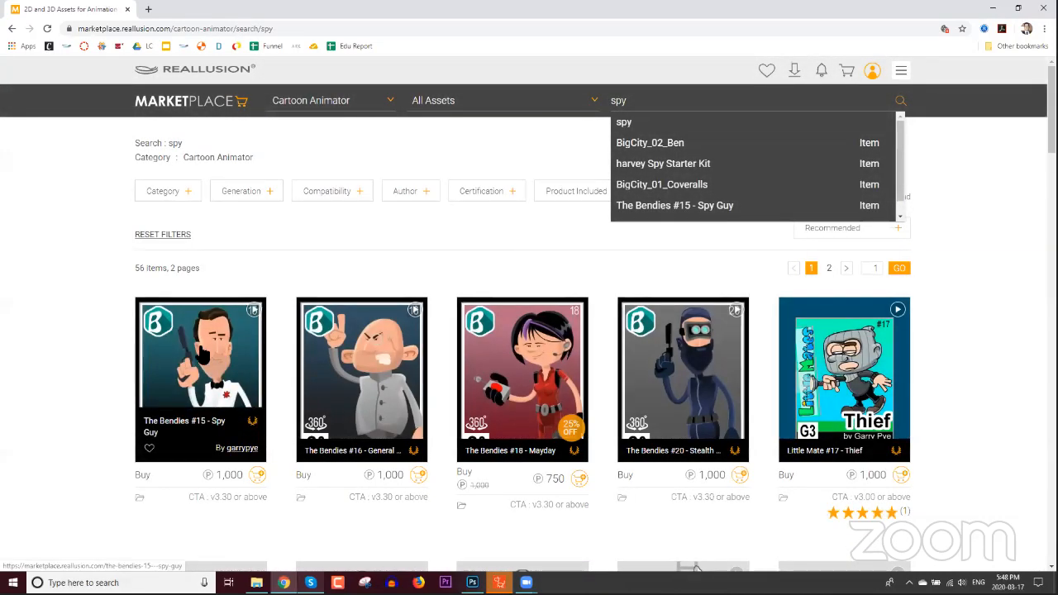
pyautogui.scroll(-1, 75, 357)
pyautogui.scroll(-2, 76, 358)
pyautogui.scroll(2, 75, 358)
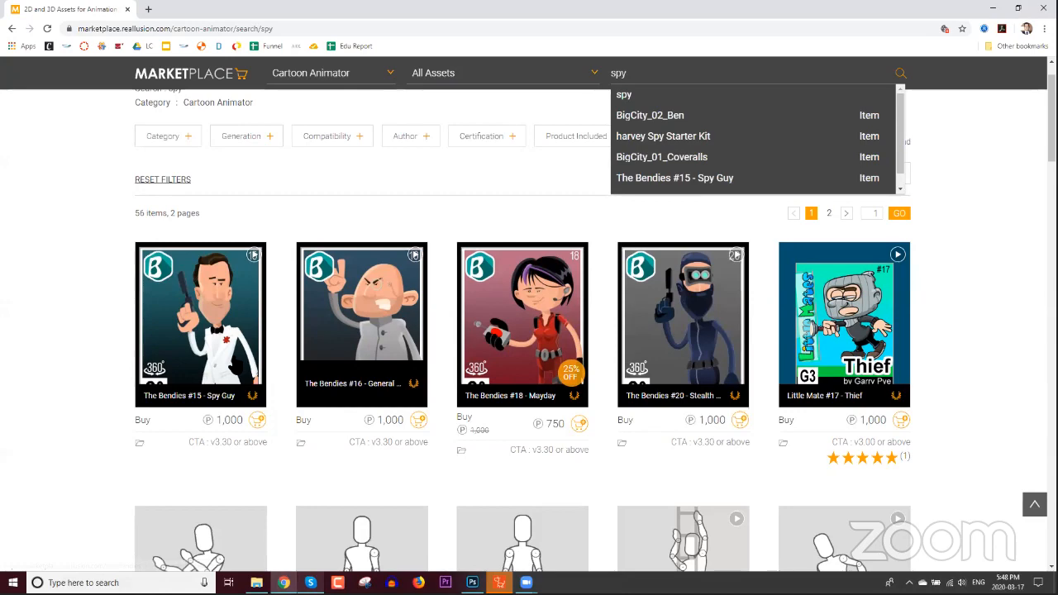
# Step: Open The Bendies #15 - Spy Guy product page, select its web address, and close the browser to return to Cartoon Animator
pyautogui.click(208, 337)
pyautogui.click(282, 30)
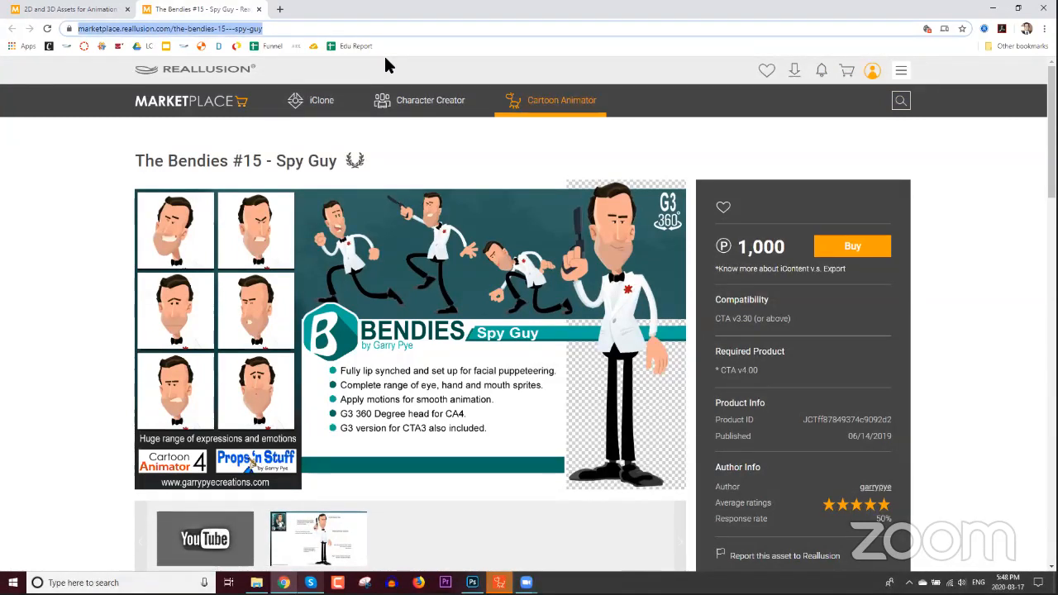
pyautogui.hotkey('alt', 'Tab')
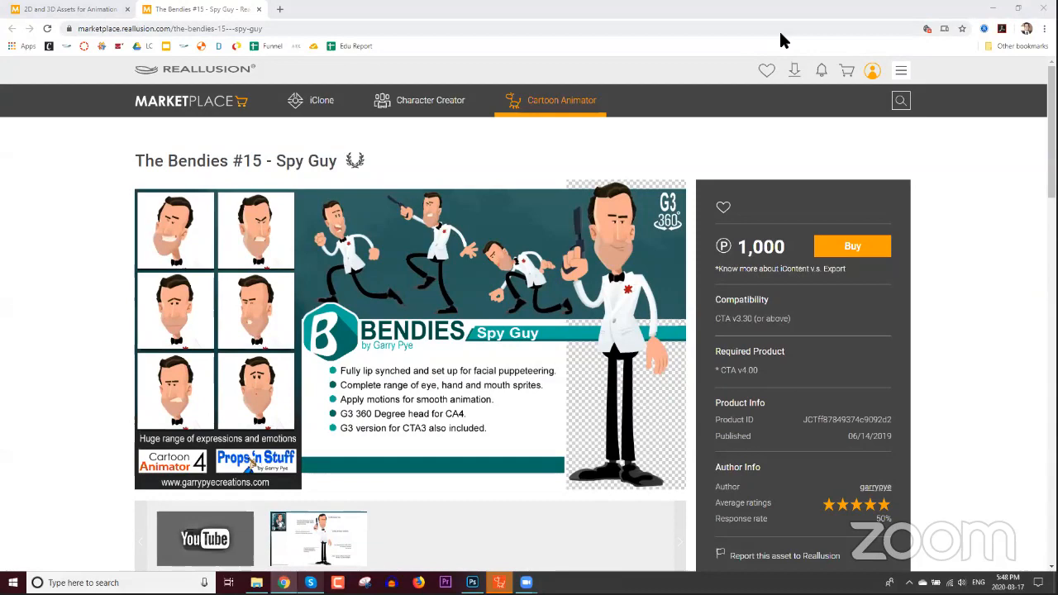
pyautogui.click(1043, 8)
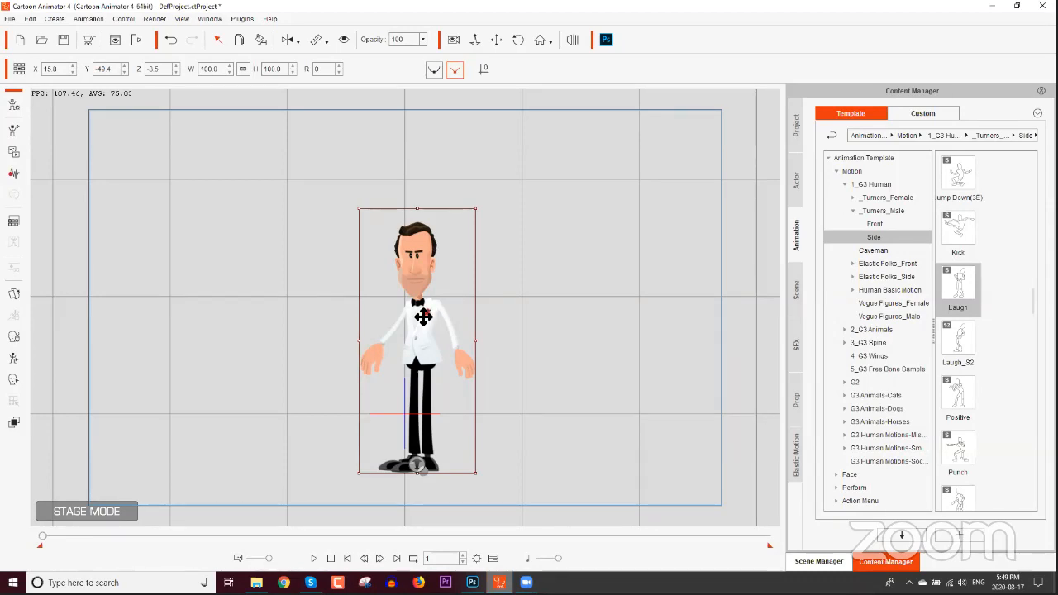
# Step: Open the spy character in Composer mode and preview its head turning in the 360 Head Creator
pyautogui.click(13, 107)
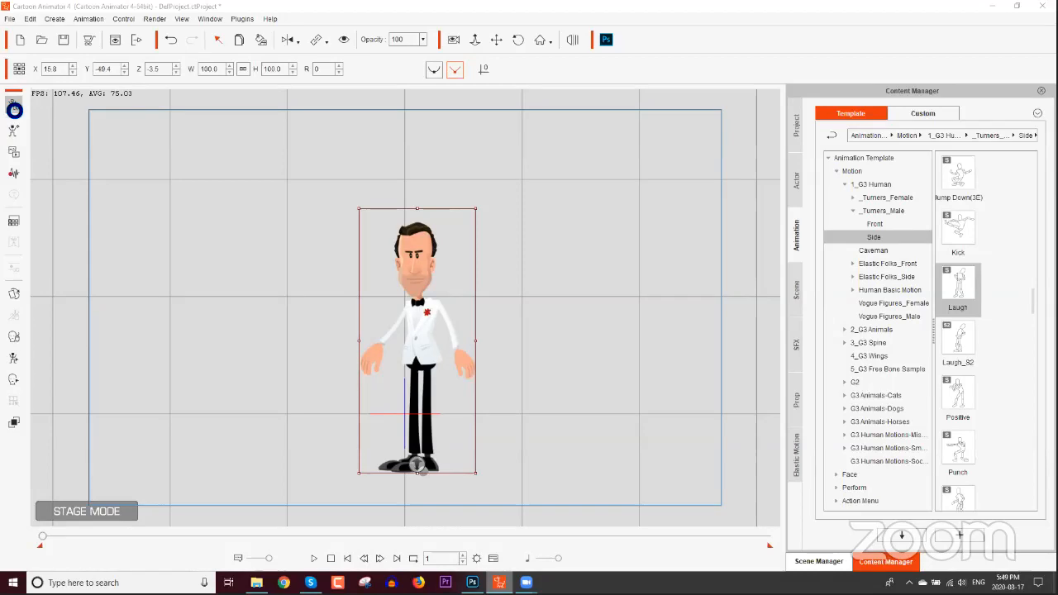
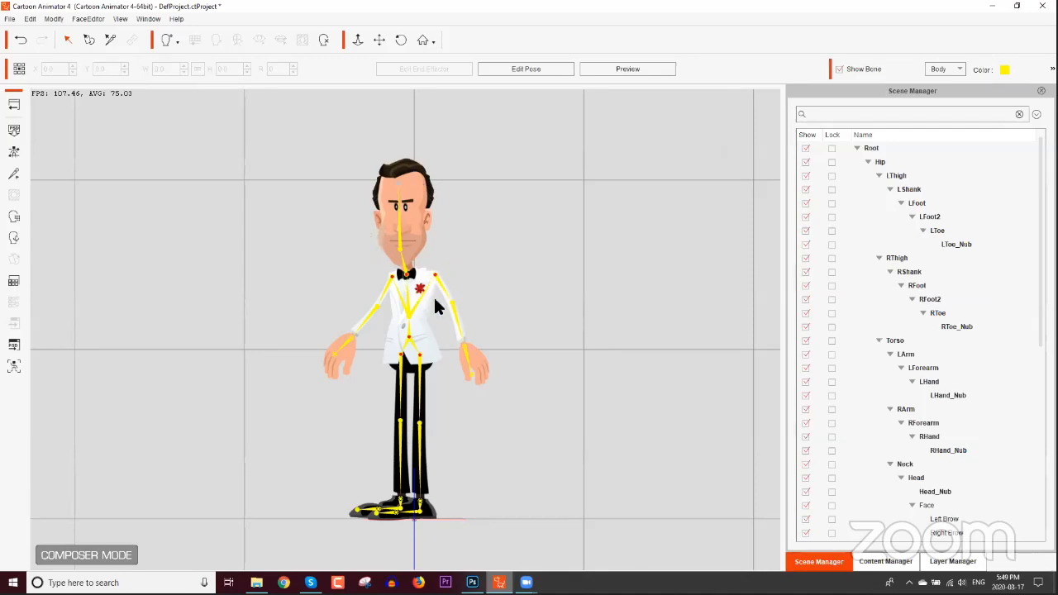
pyautogui.click(14, 238)
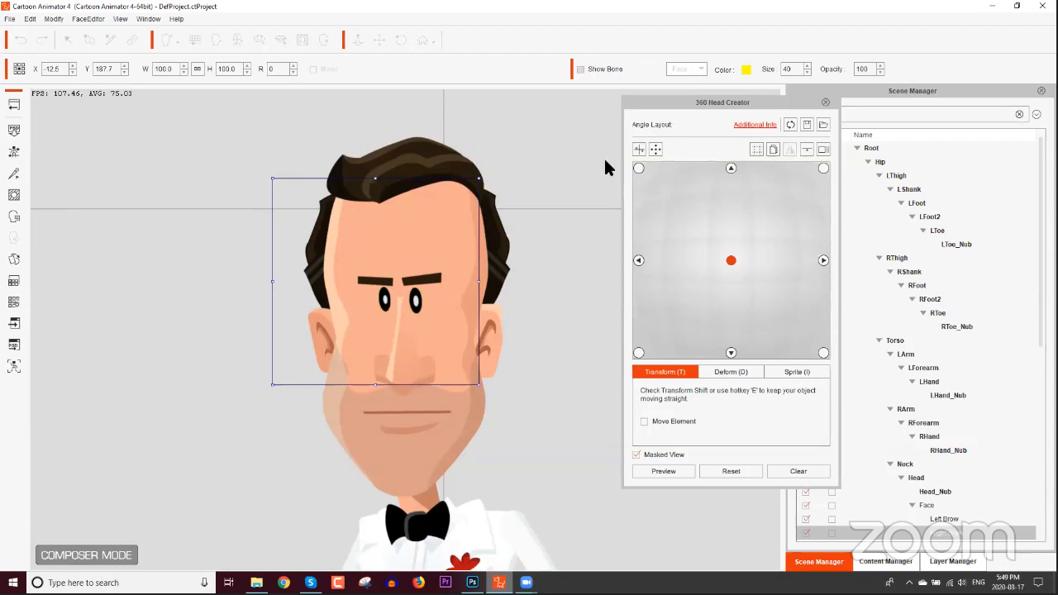
pyautogui.click(665, 470)
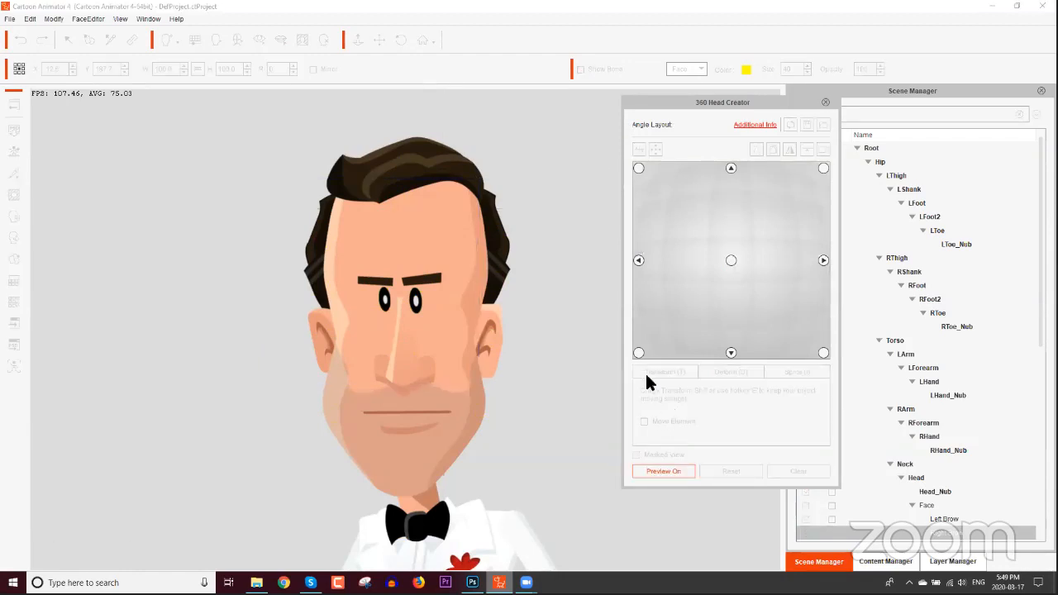
pyautogui.click(416, 299)
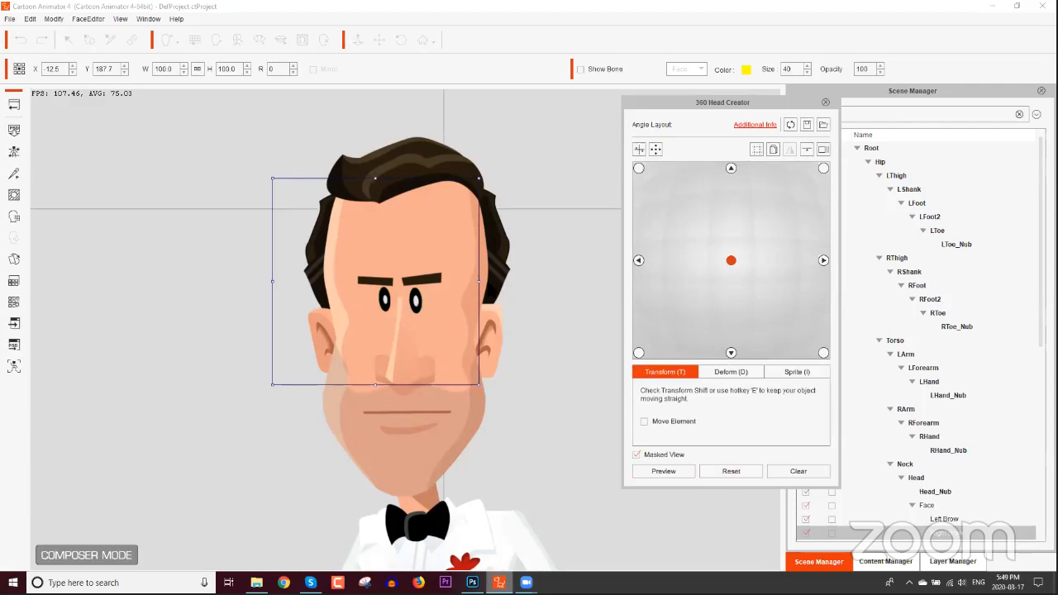
pyautogui.click(667, 473)
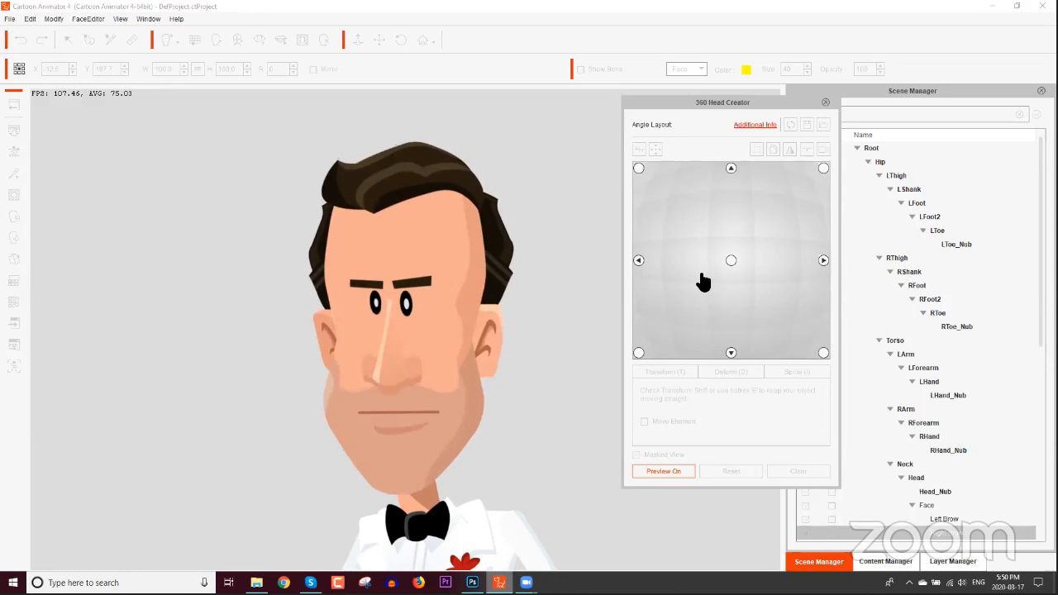
pyautogui.click(681, 466)
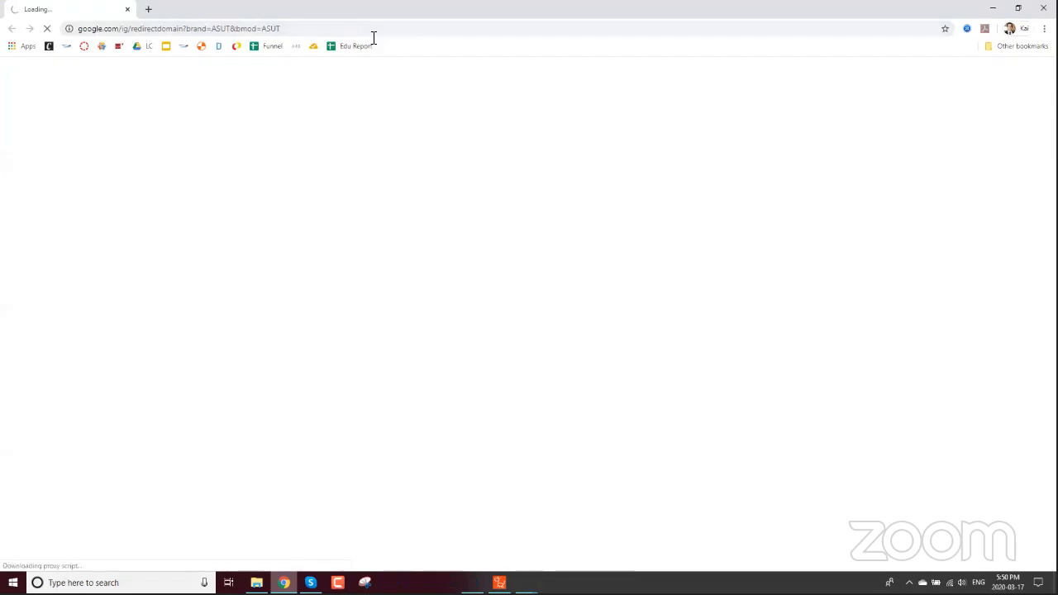
# Step: Go to reallusion.com in Chrome and open the Cartoon Animator tutorials page
pyautogui.click(373, 35)
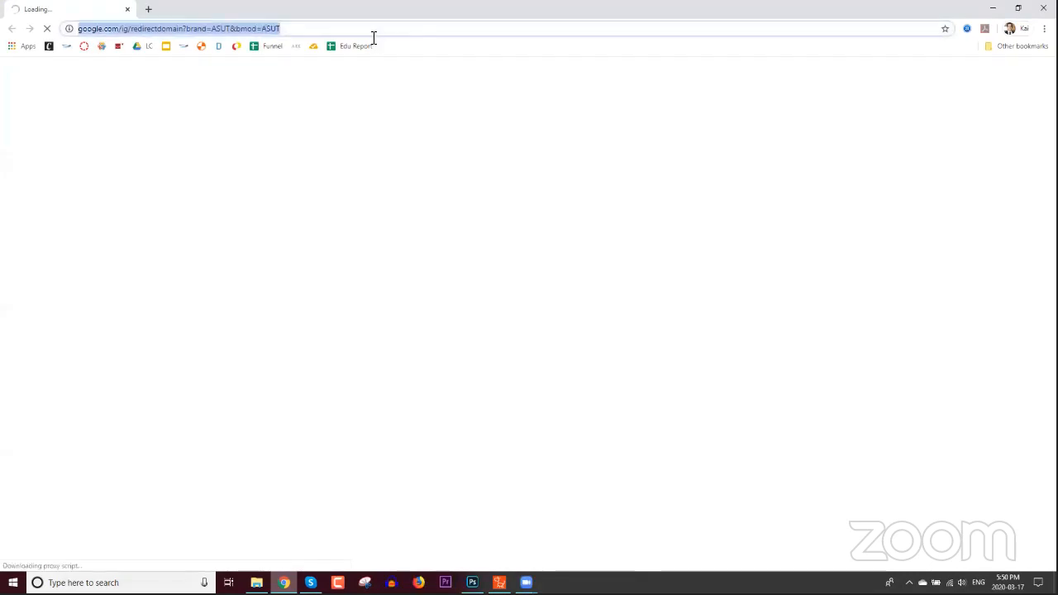
pyautogui.write('reallusion.com')
pyautogui.press('Return')
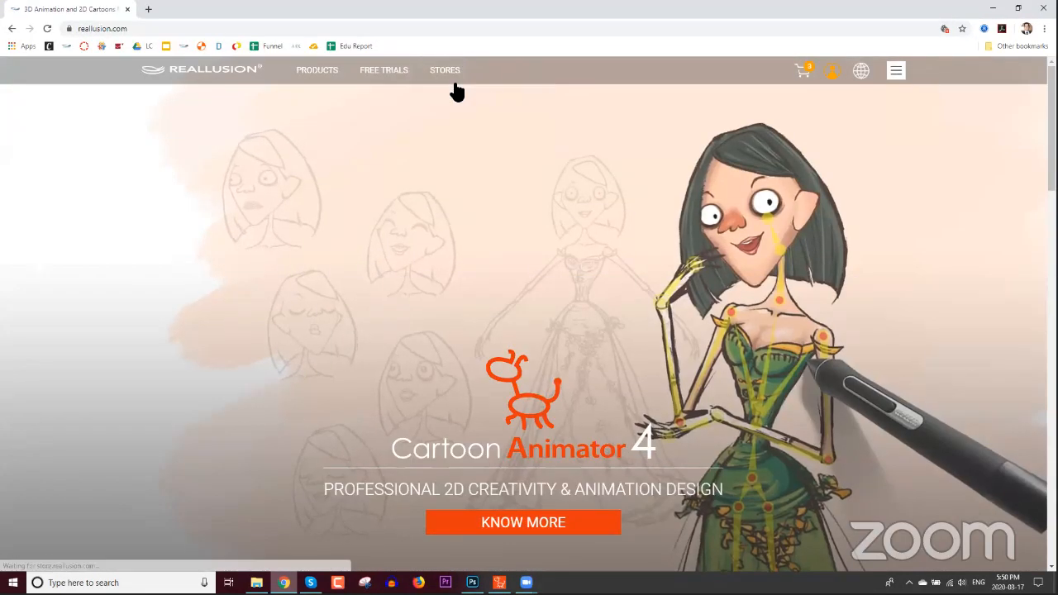
pyautogui.moveTo(331, 78)
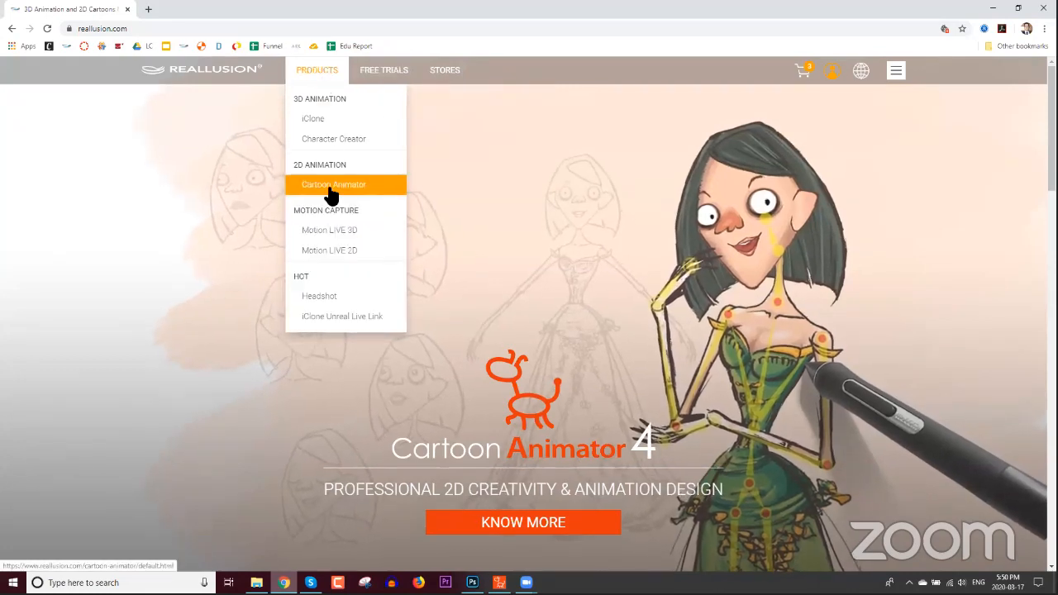
pyautogui.click(327, 185)
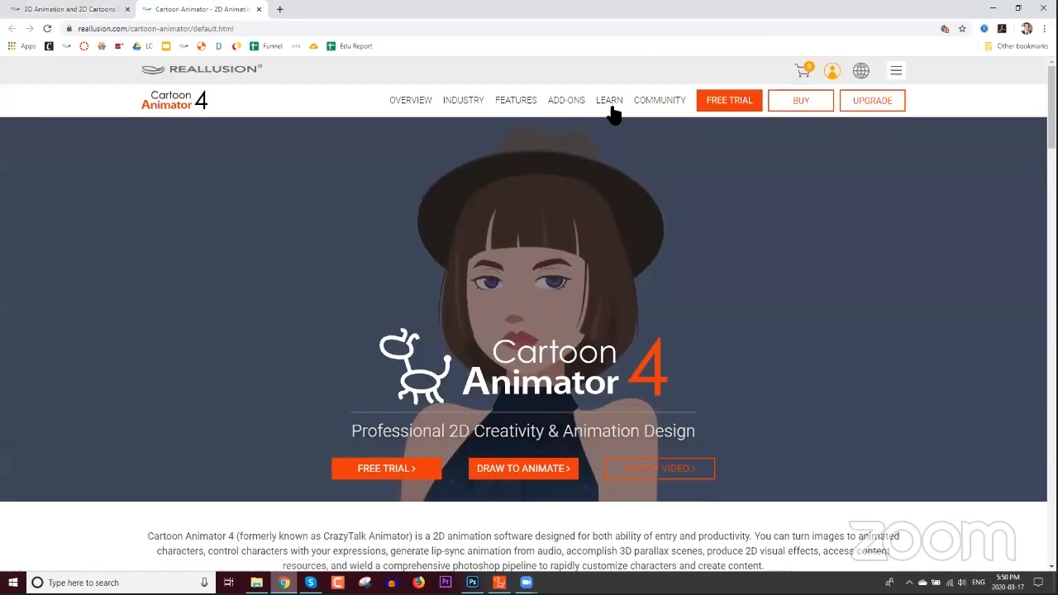
pyautogui.moveTo(614, 114)
pyautogui.click(727, 132)
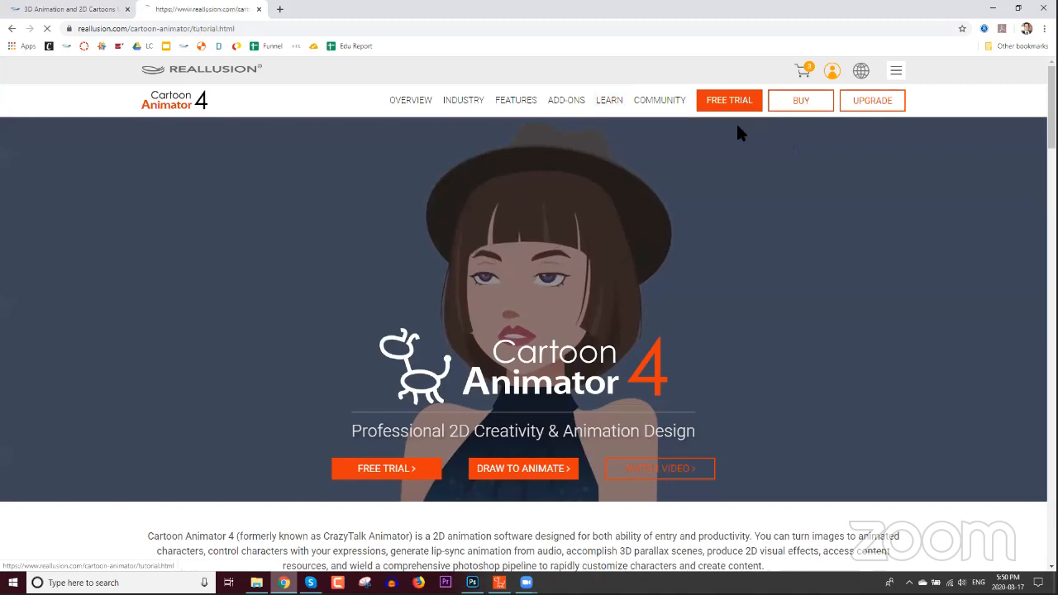
# Step: Expand the 360 Head Creation section of the tutorials page and look through its videos
pyautogui.scroll(-5, 603, 312)
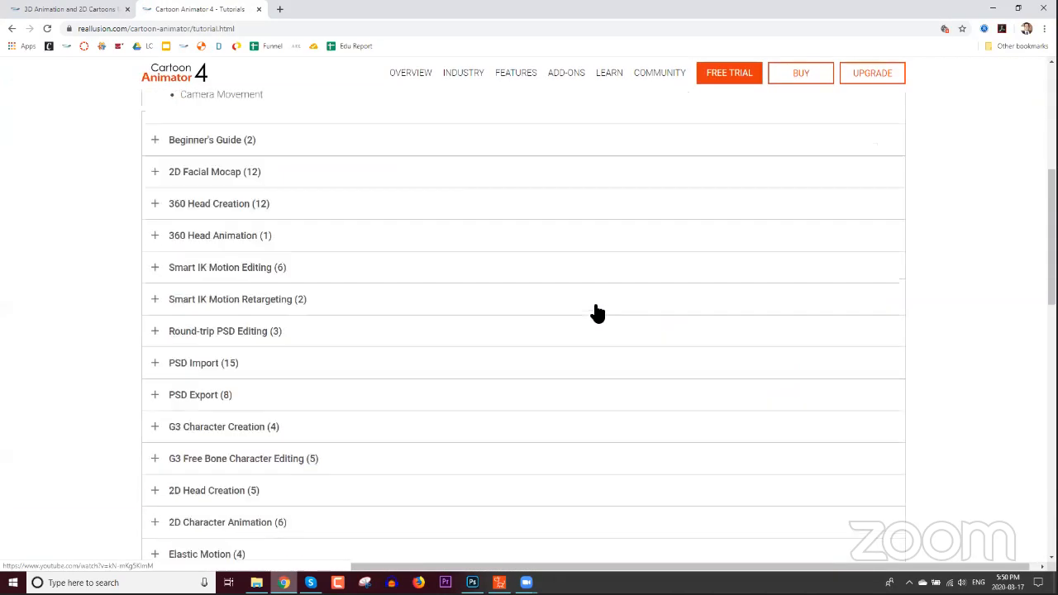
pyautogui.click(229, 209)
pyautogui.scroll(-2, 593, 301)
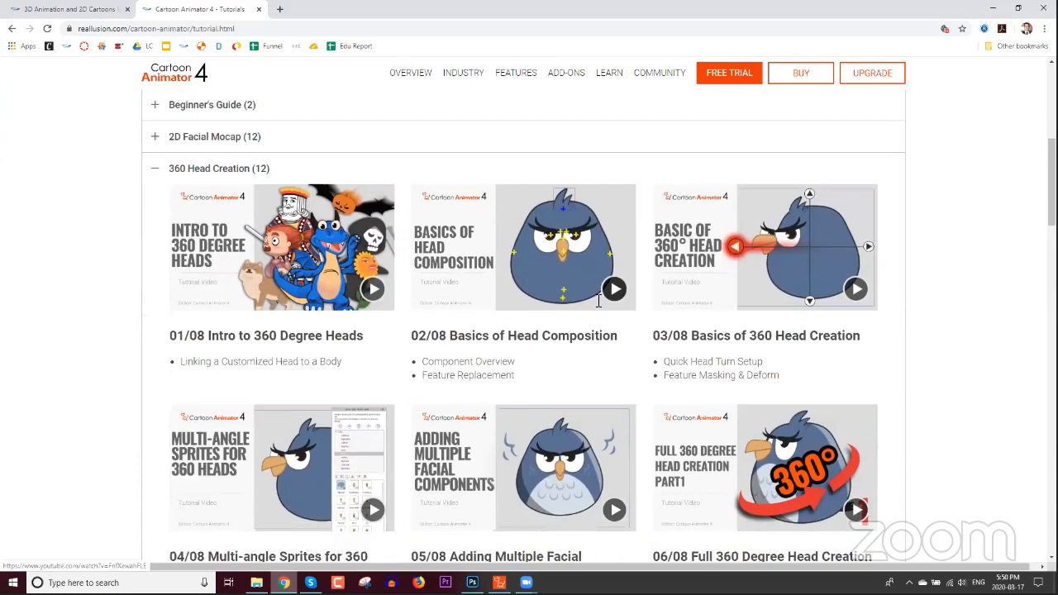
pyautogui.scroll(-4, 598, 301)
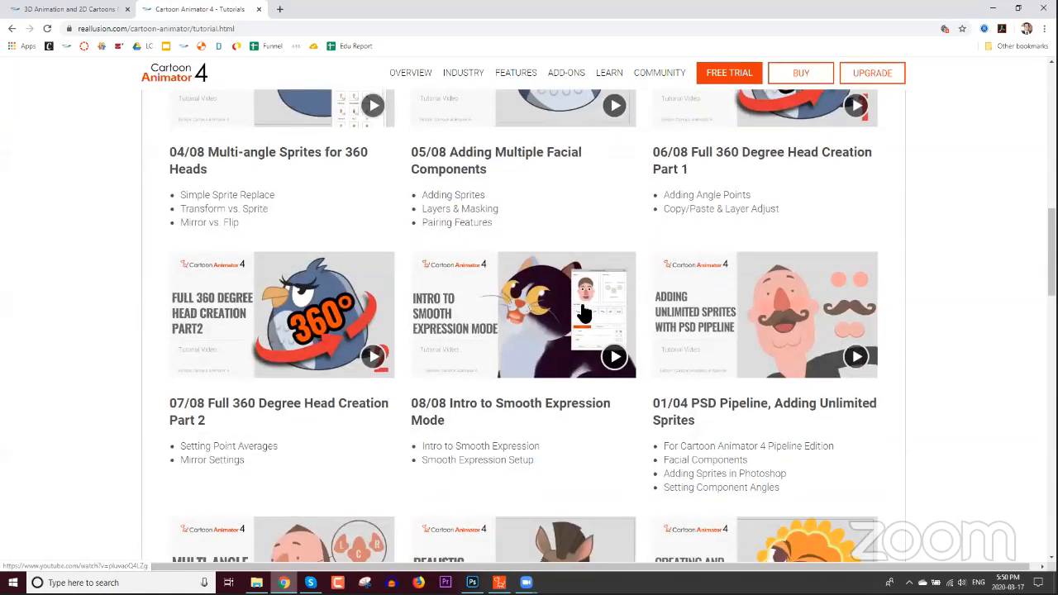
pyautogui.scroll(-2, 583, 310)
pyautogui.scroll(-1, 584, 312)
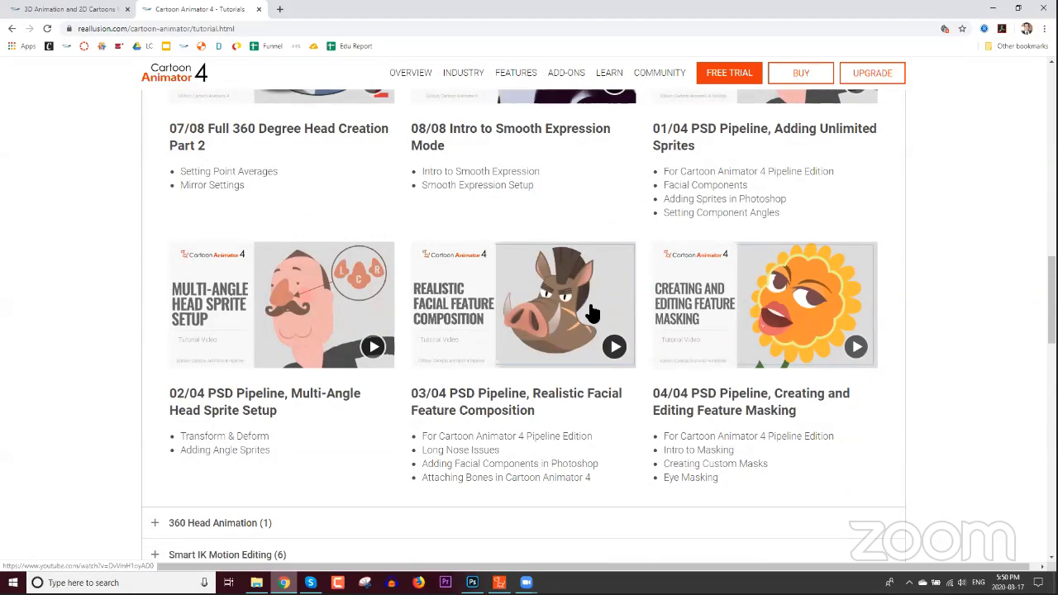
pyautogui.scroll(5, 592, 312)
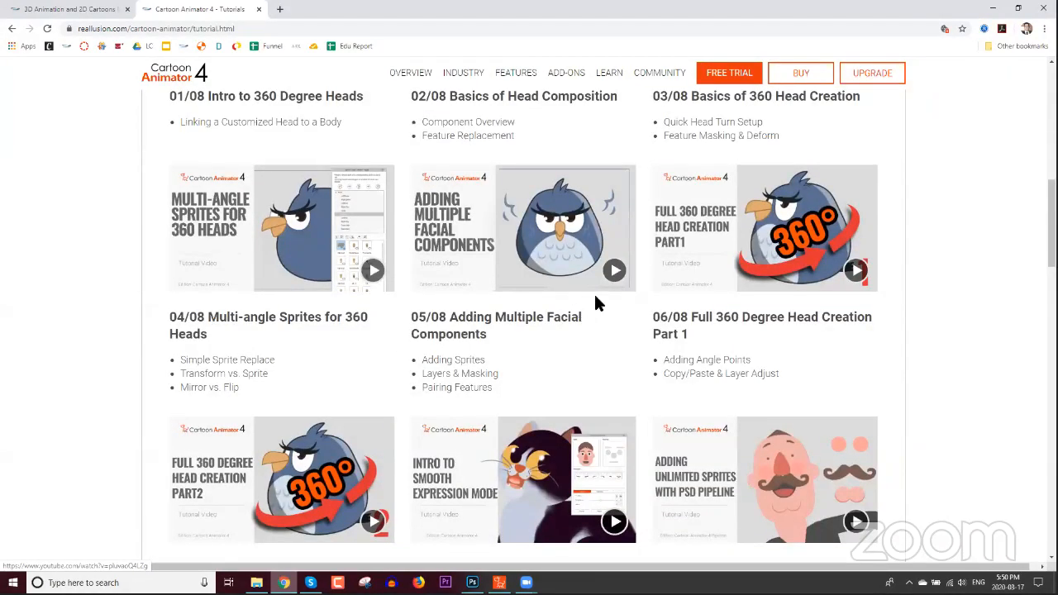
pyautogui.scroll(5, 595, 294)
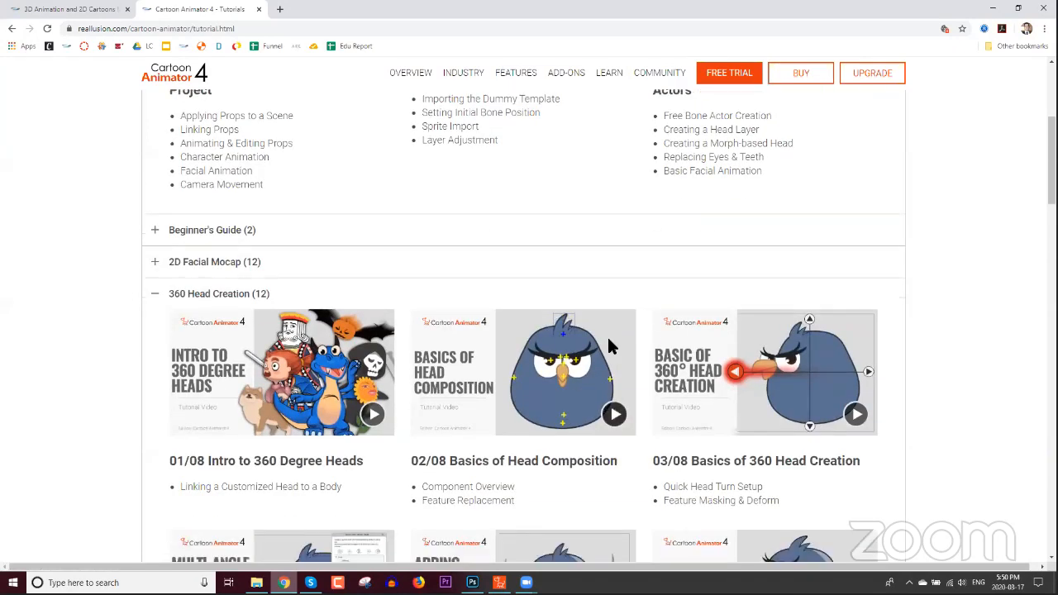
pyautogui.scroll(-2, 607, 347)
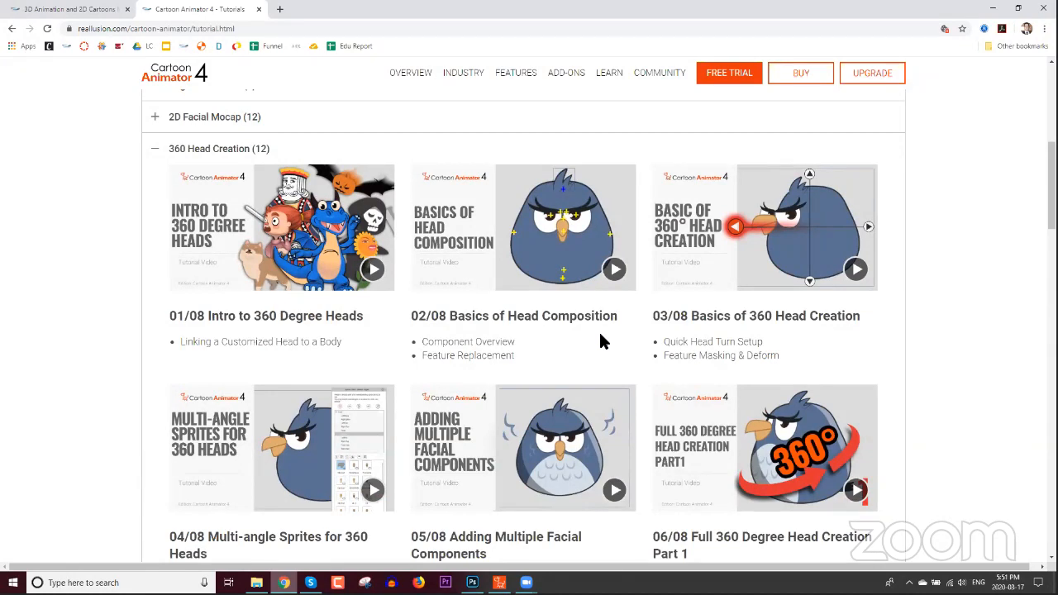
pyautogui.scroll(-2, 575, 344)
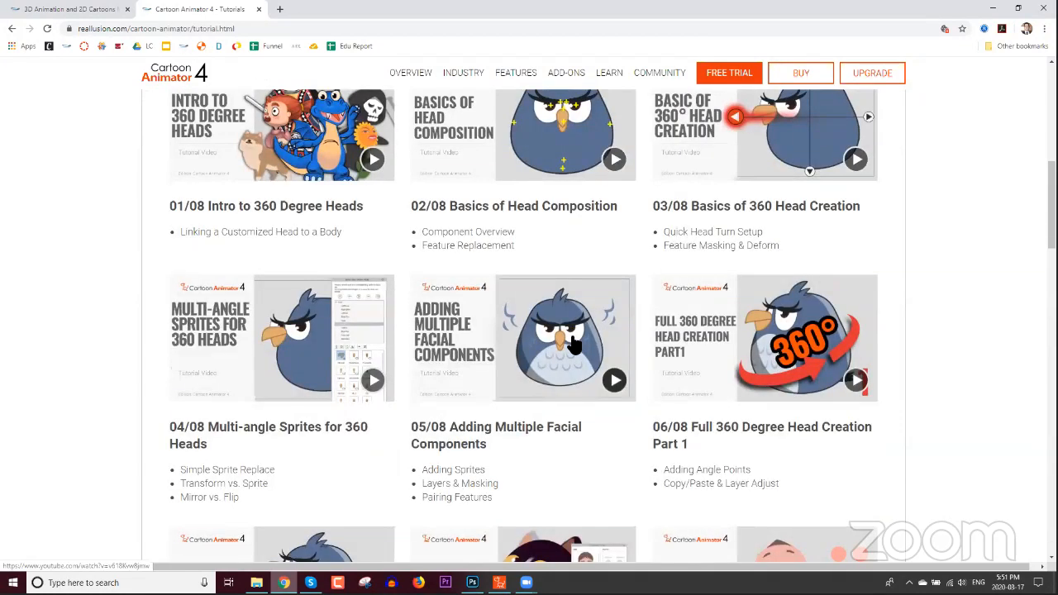
pyautogui.scroll(2, 570, 339)
# Step: Select the tutorials page's web address, revisit the Reallusion home page, and switch back to Cartoon Animator
pyautogui.click(272, 30)
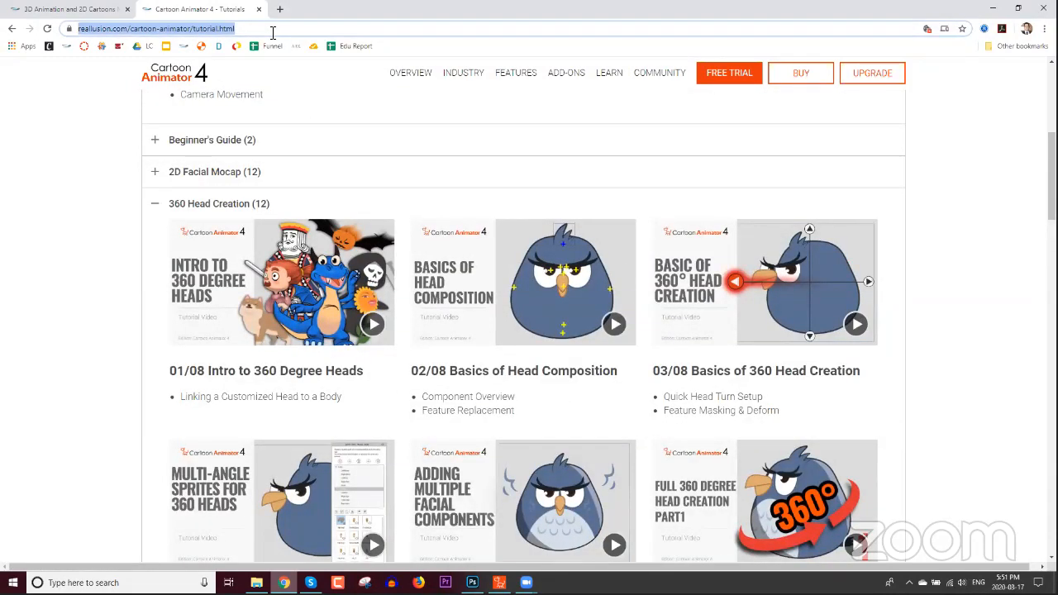
pyautogui.click(499, 48)
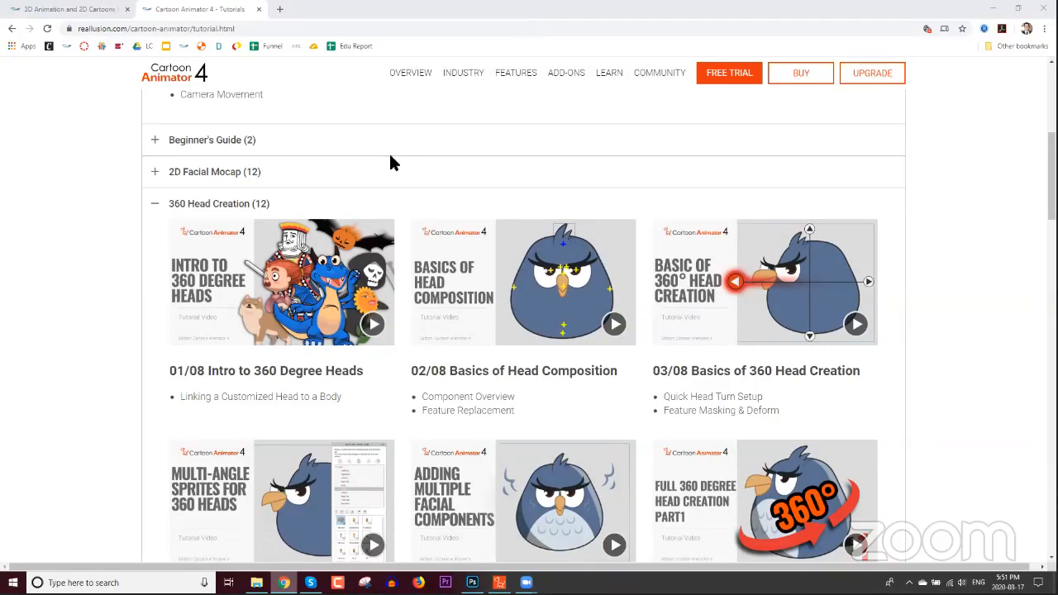
pyautogui.click(96, 9)
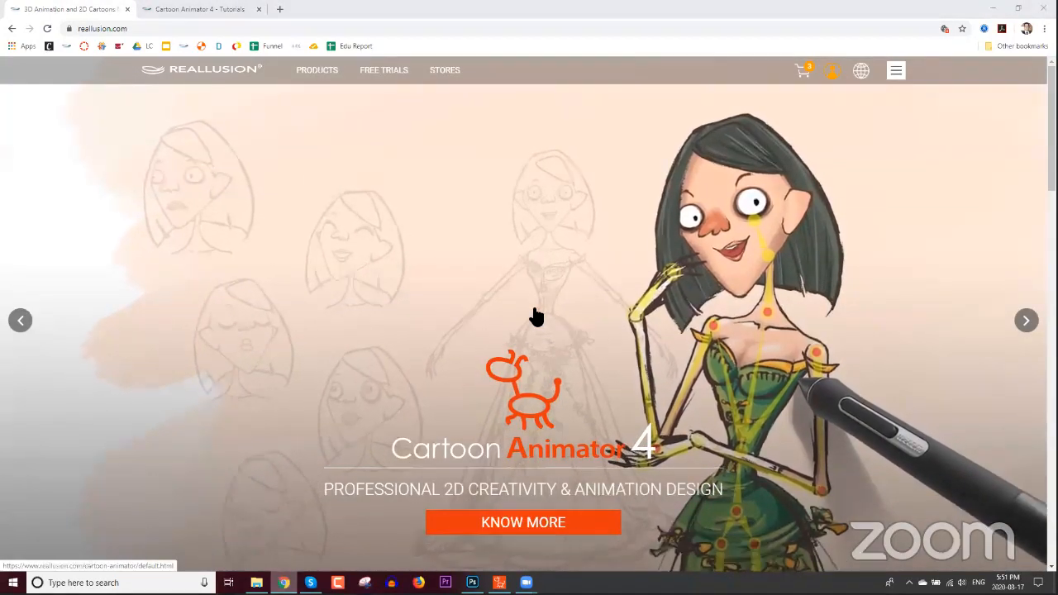
pyautogui.click(505, 576)
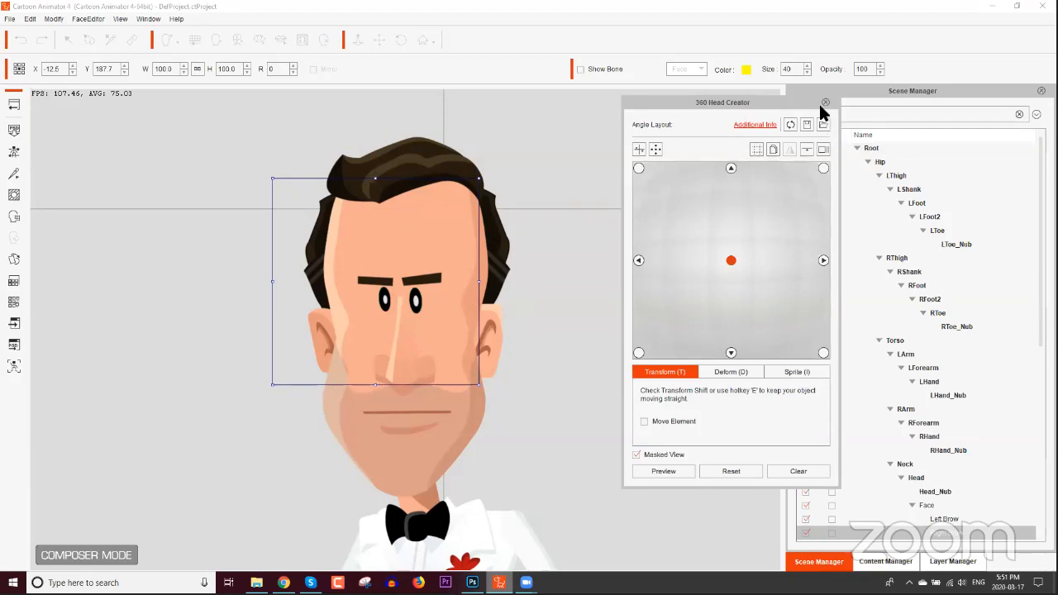
# Step: Close the 360 Head Creator, select the Talking Head group in the Layer Manager and look through its sublayers
pyautogui.click(825, 103)
pyautogui.click(954, 562)
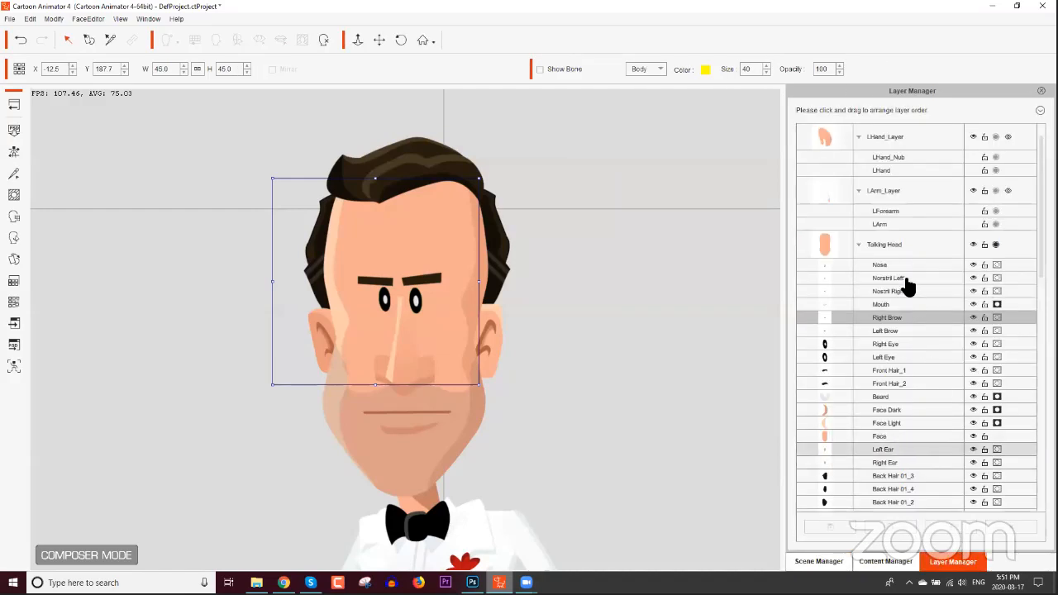
pyautogui.click(899, 246)
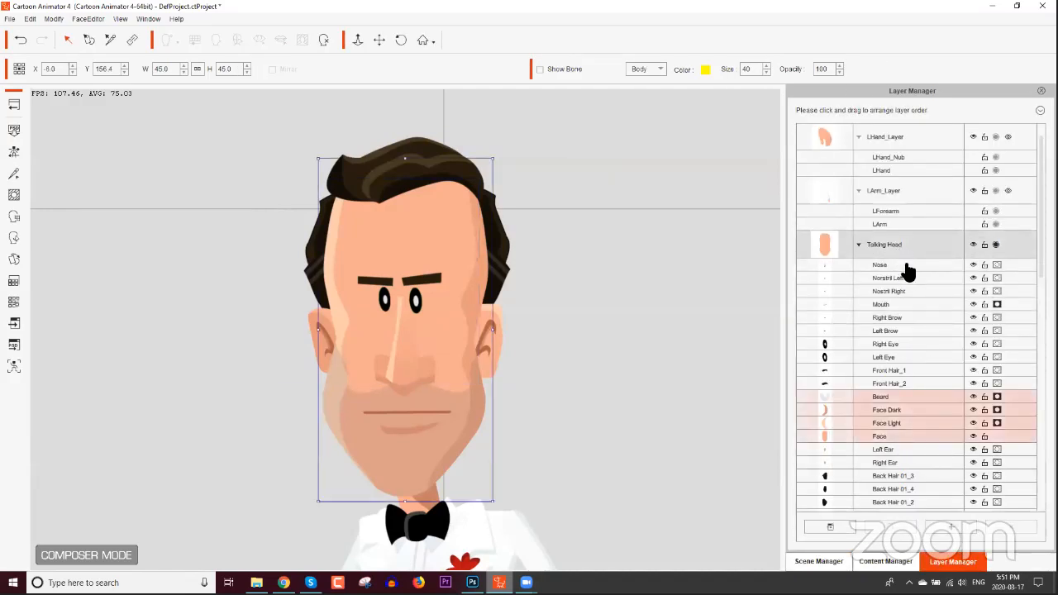
pyautogui.scroll(-2, 912, 343)
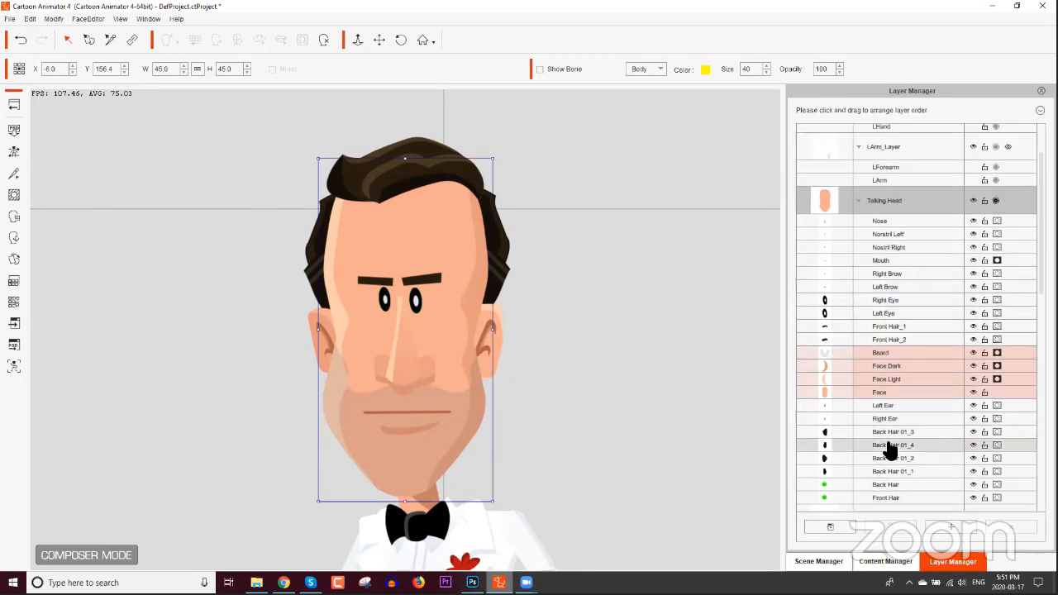
pyautogui.scroll(-2, 901, 401)
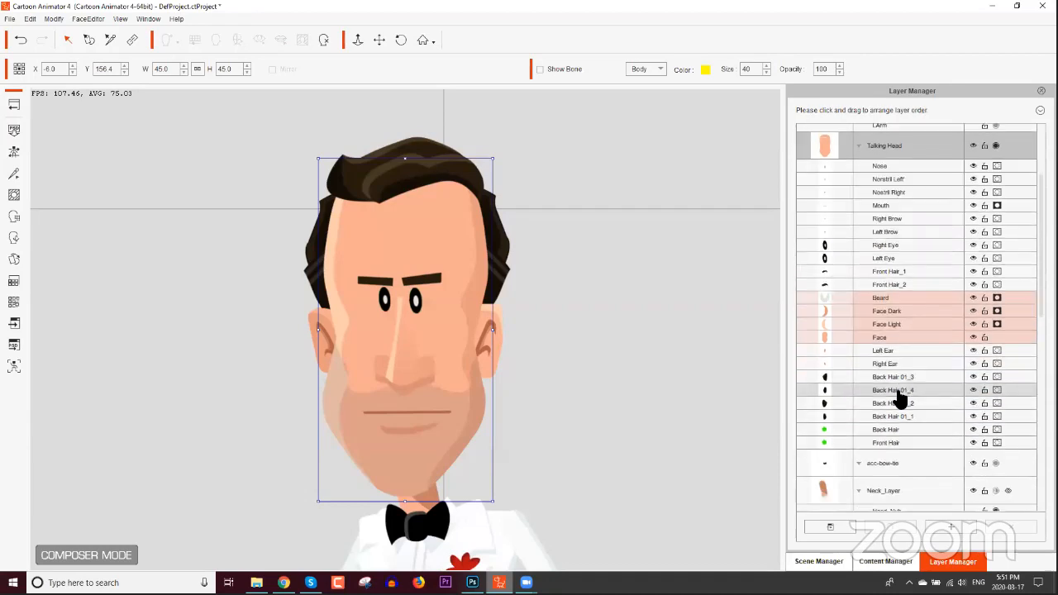
pyautogui.scroll(-2, 899, 399)
pyautogui.scroll(4, 897, 397)
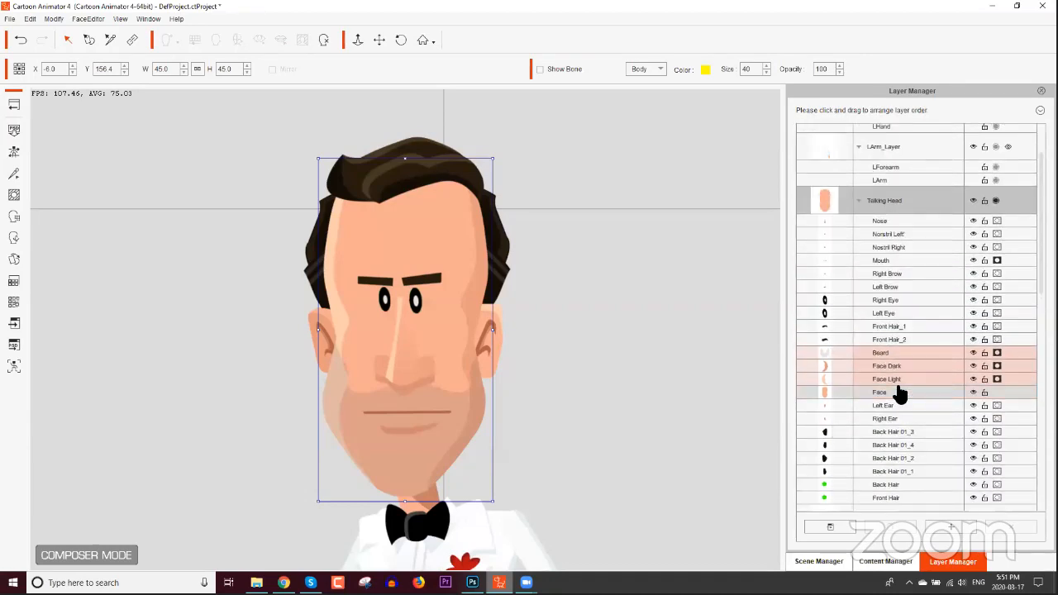
pyautogui.scroll(2, 897, 329)
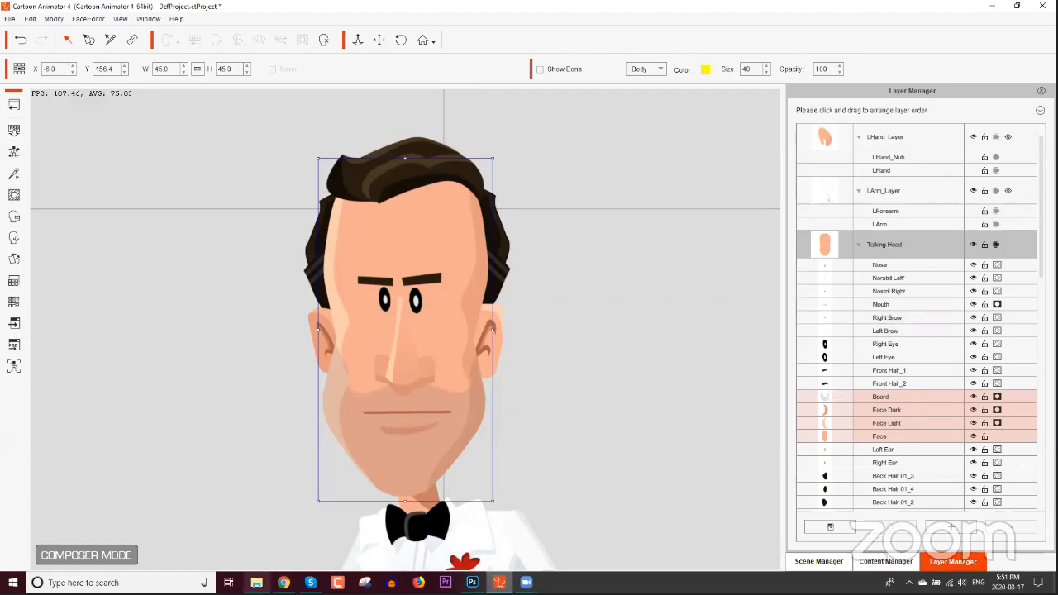
# Step: Add the bandage clipart from the CA4 A to Z Images folder to the Talking Head group, letting the oversized image be resized
pyautogui.click(957, 523)
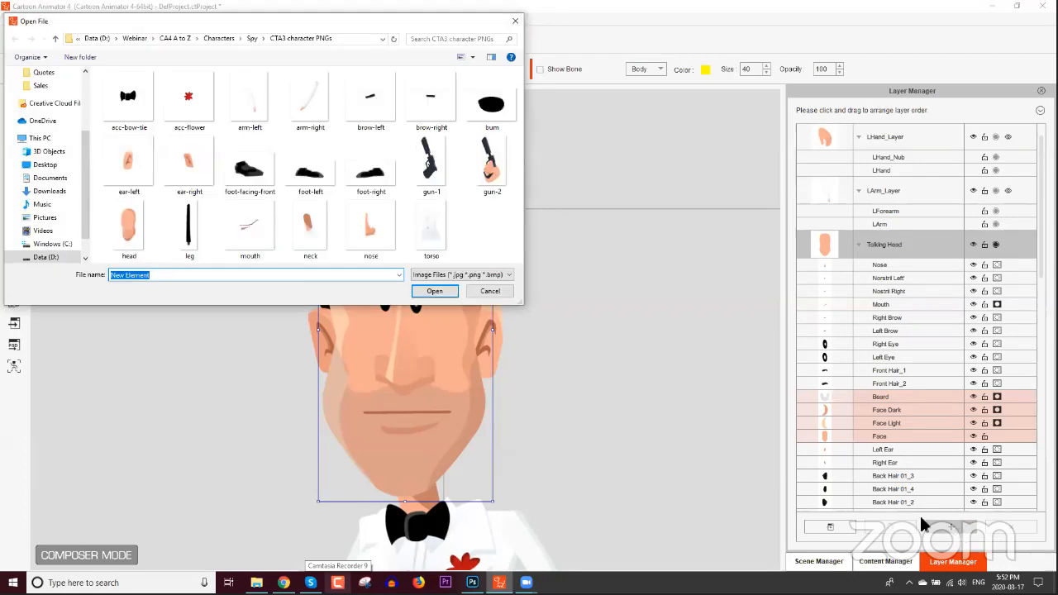
pyautogui.click(228, 43)
pyautogui.click(218, 41)
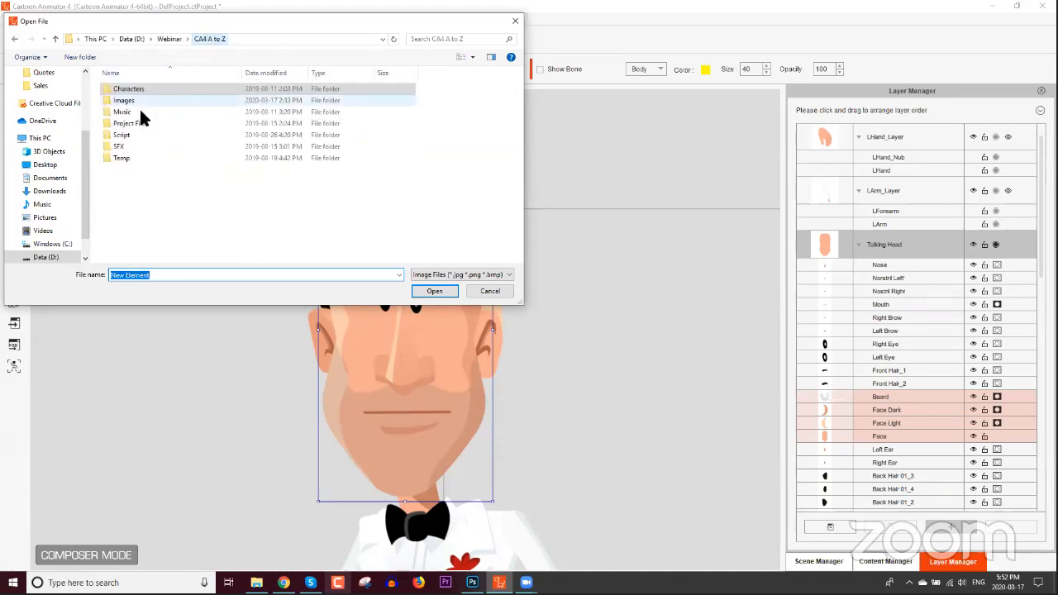
pyautogui.doubleClick(126, 102)
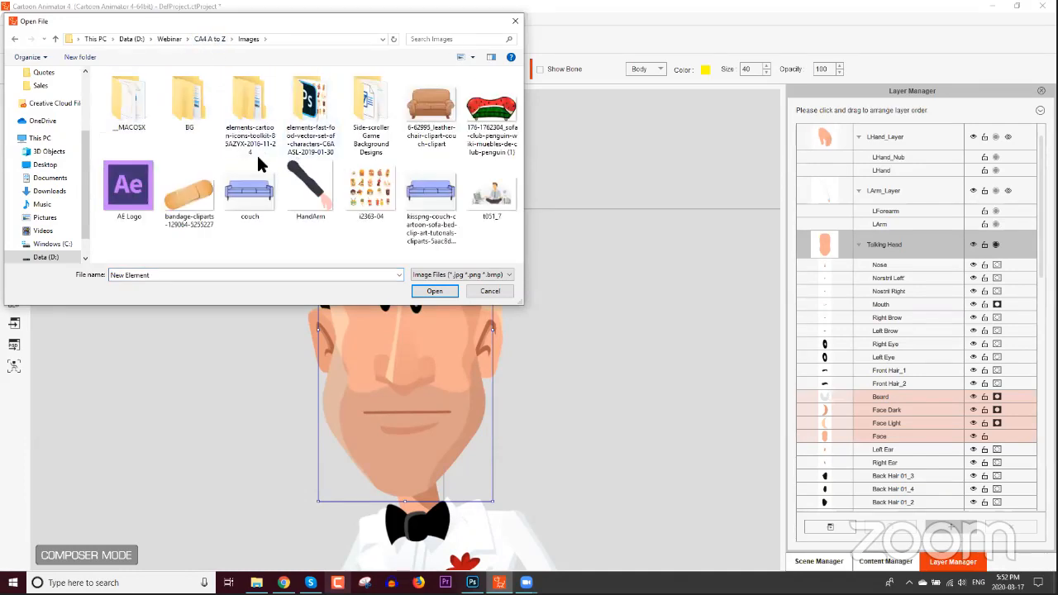
pyautogui.doubleClick(192, 203)
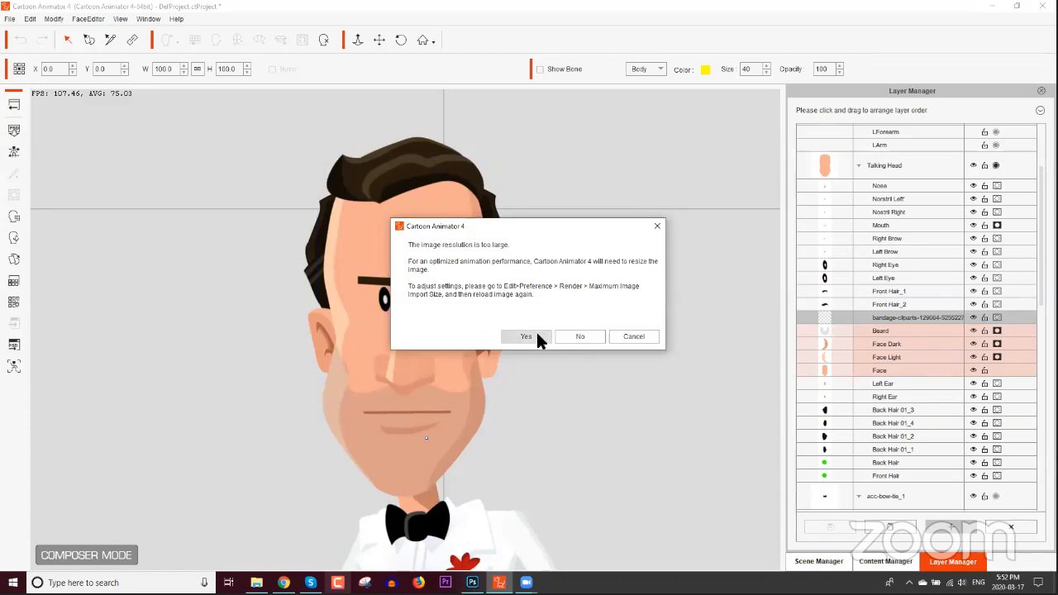
pyautogui.click(537, 336)
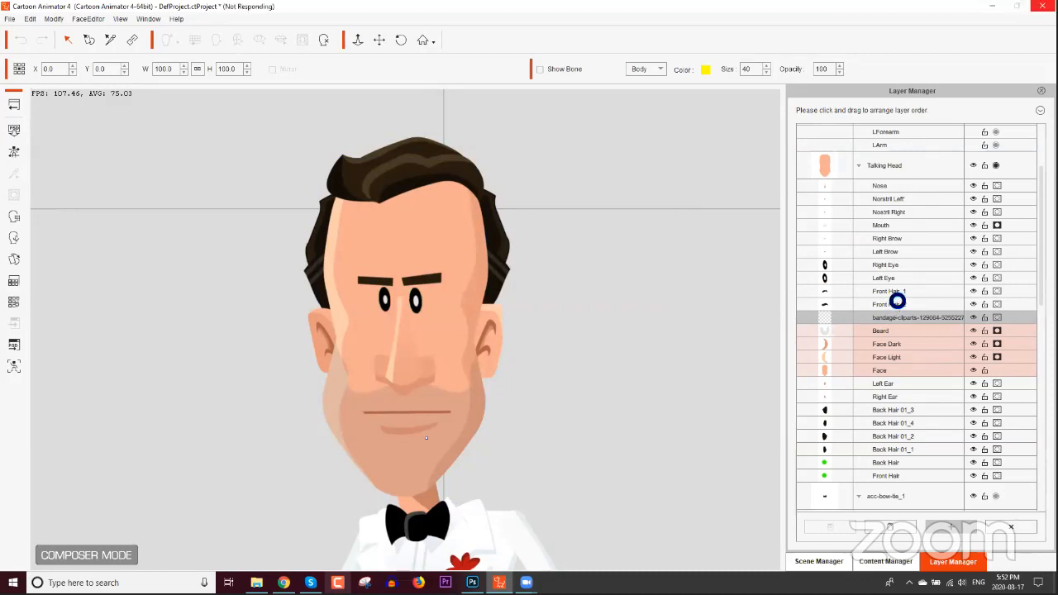
# Step: Shrink the oversized bandage on the character proportionally to about 3.2 in width and height scale
pyautogui.click(894, 301)
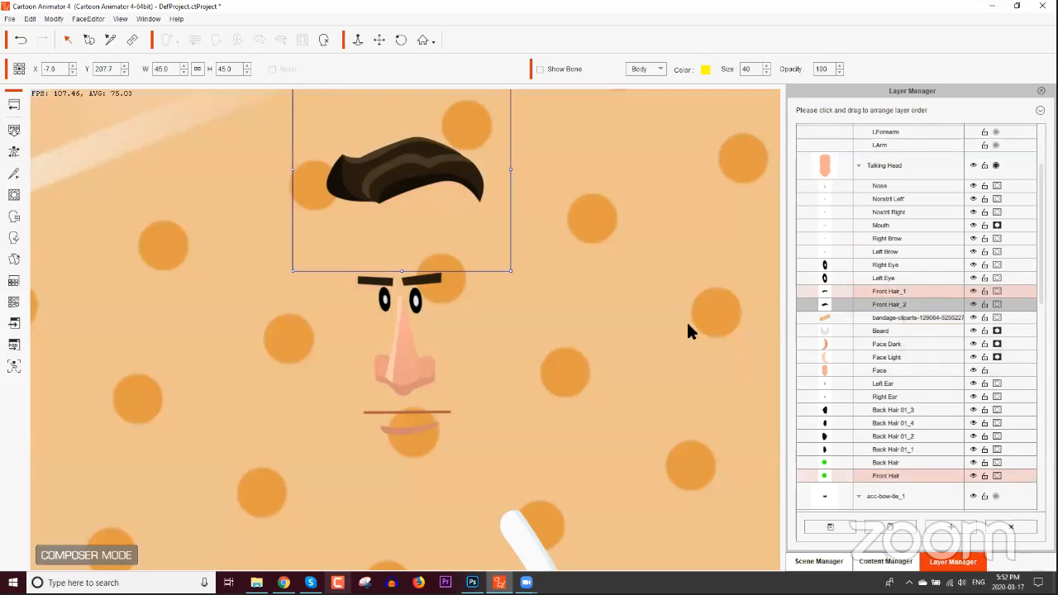
pyautogui.scroll(-6, 484, 265)
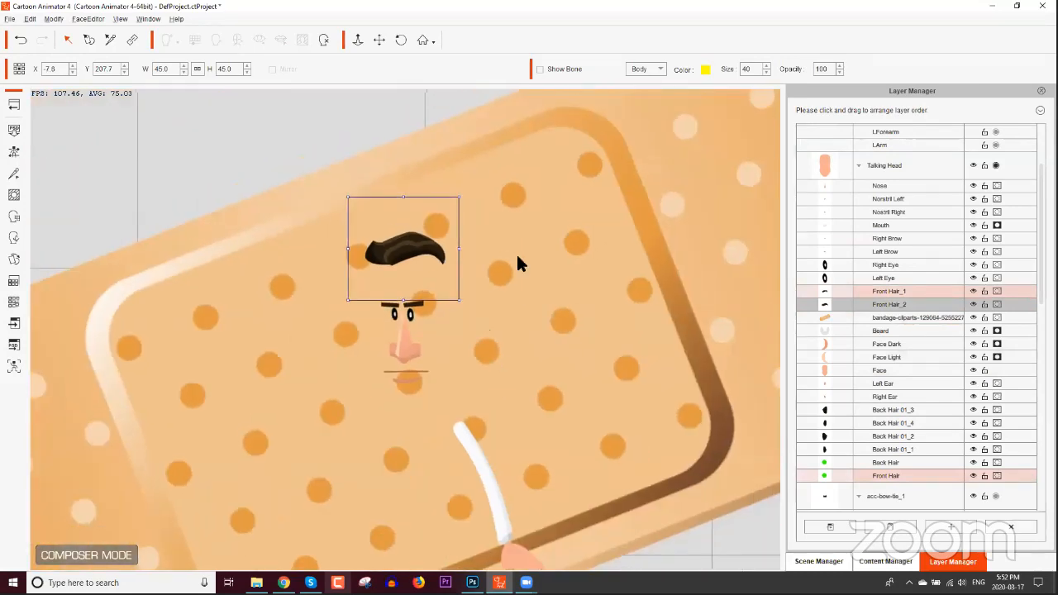
pyautogui.scroll(-2, 499, 330)
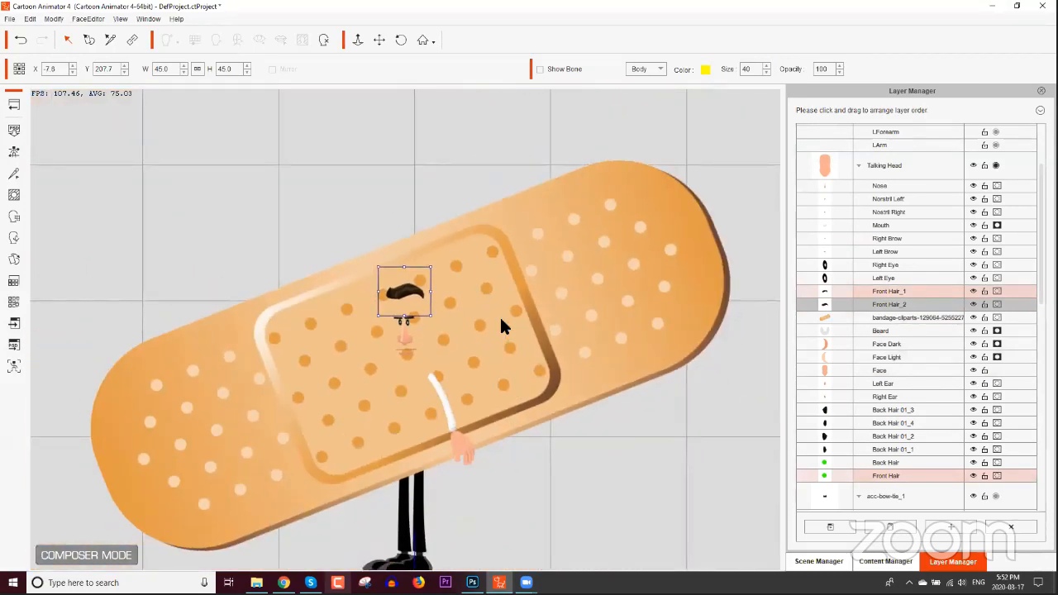
pyautogui.click(501, 319)
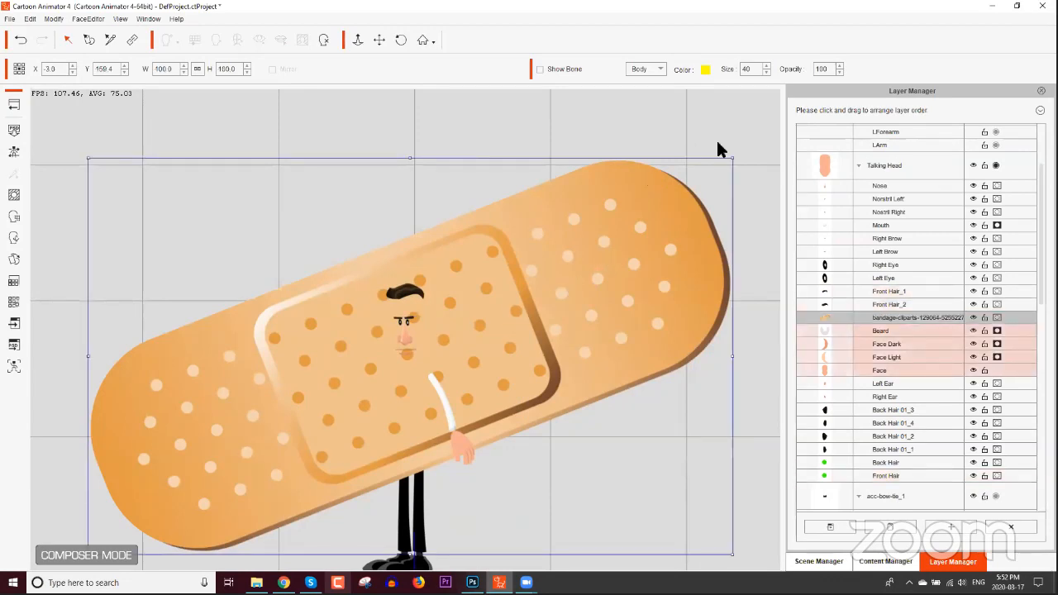
pyautogui.moveTo(731, 157); pyautogui.dragTo(310, 487)
pyautogui.moveTo(398, 409); pyautogui.dragTo(426, 365)
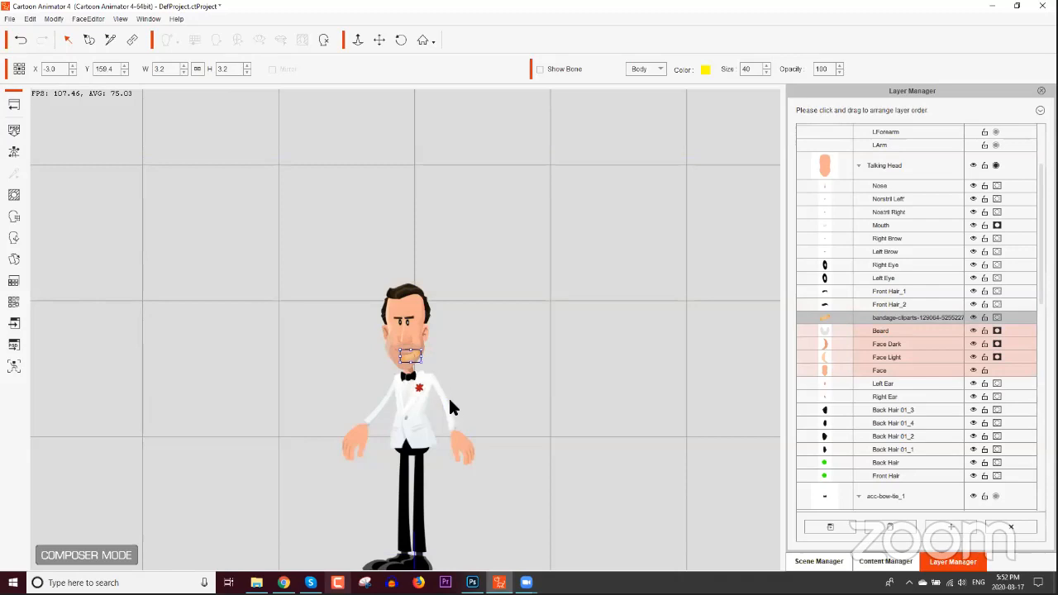
# Step: Move the bandage onto the cheek beside the nose and put its layer above Nose, first in the Talking Head group
pyautogui.scroll(5, 450, 258)
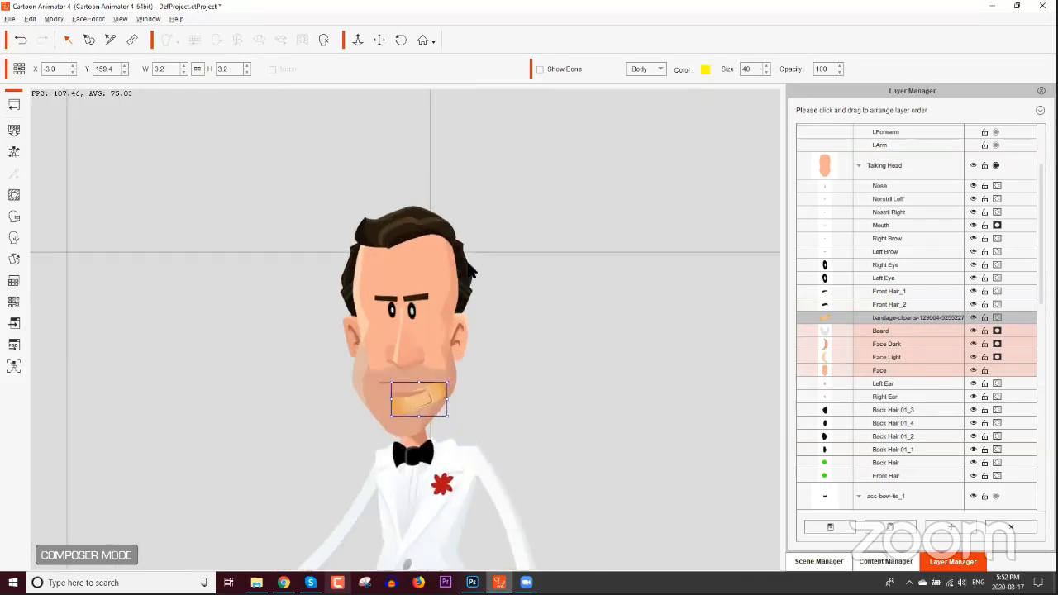
pyautogui.scroll(5, 468, 271)
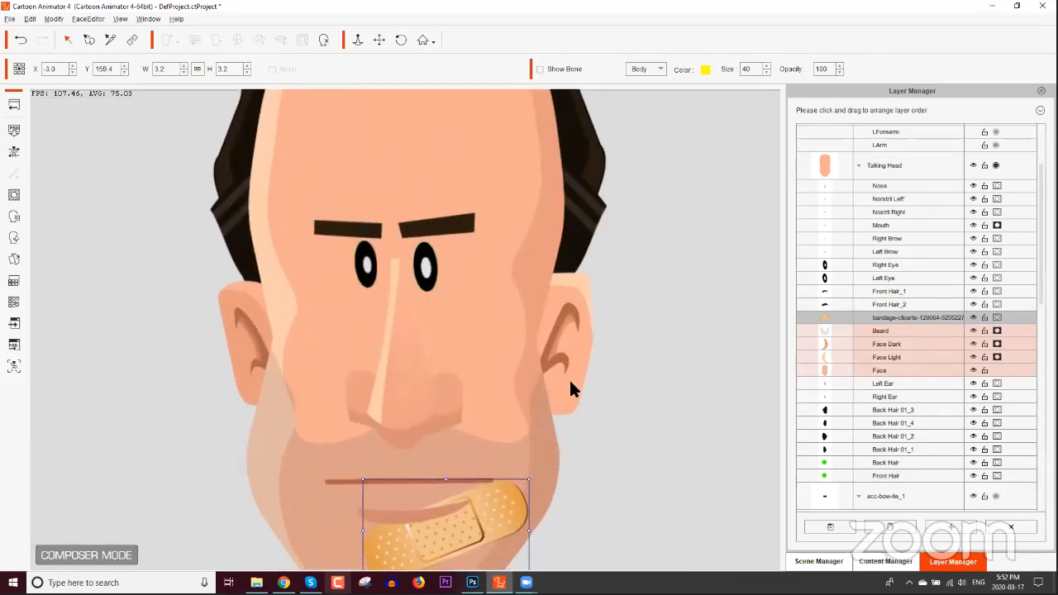
pyautogui.moveTo(565, 438); pyautogui.dragTo(570, 382)
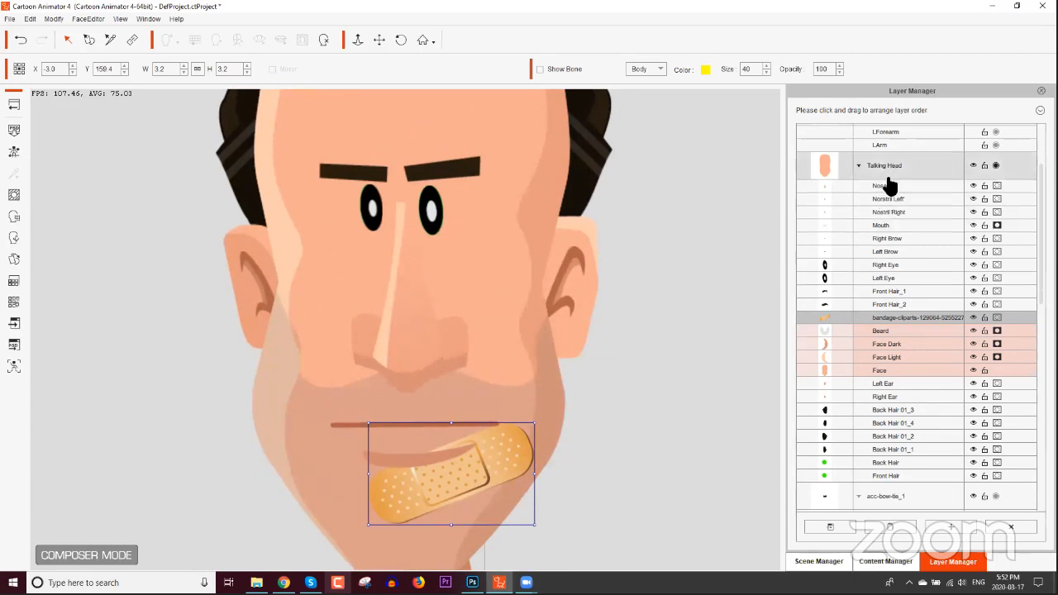
pyautogui.moveTo(524, 468); pyautogui.dragTo(411, 395)
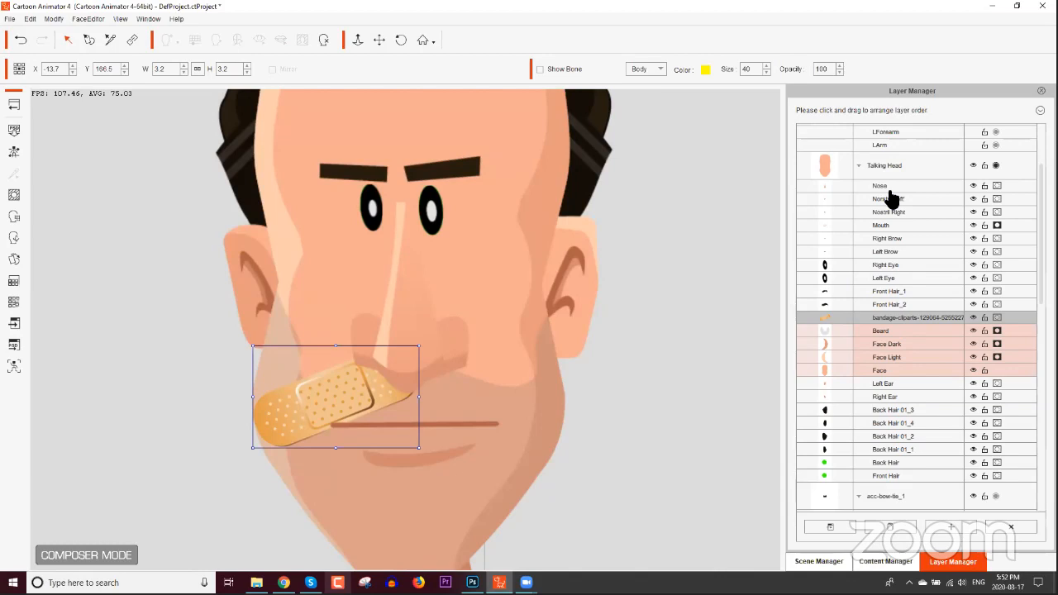
pyautogui.moveTo(890, 317); pyautogui.dragTo(899, 173)
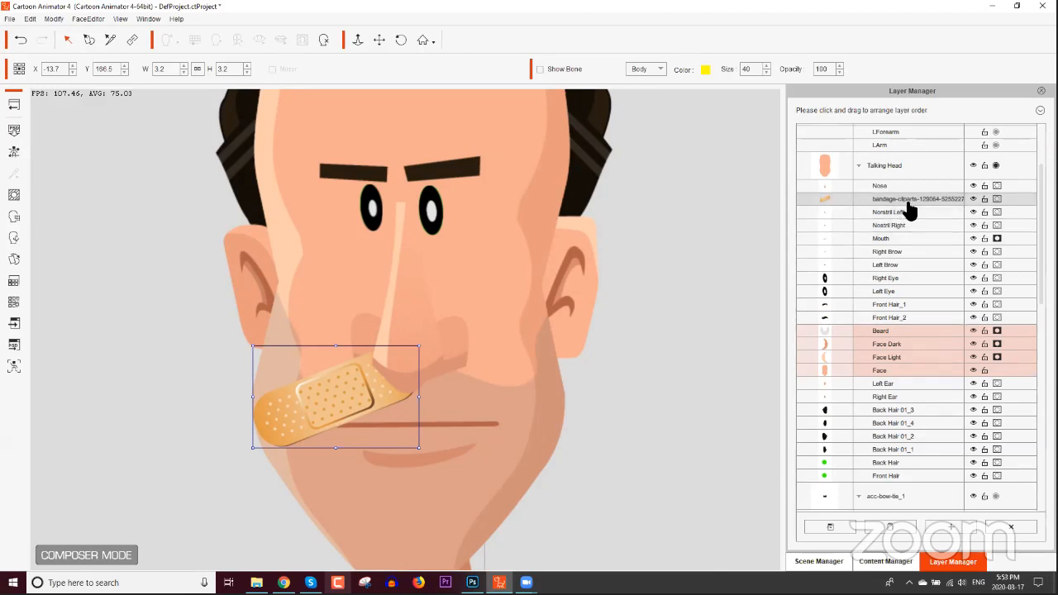
pyautogui.moveTo(908, 206); pyautogui.dragTo(907, 187)
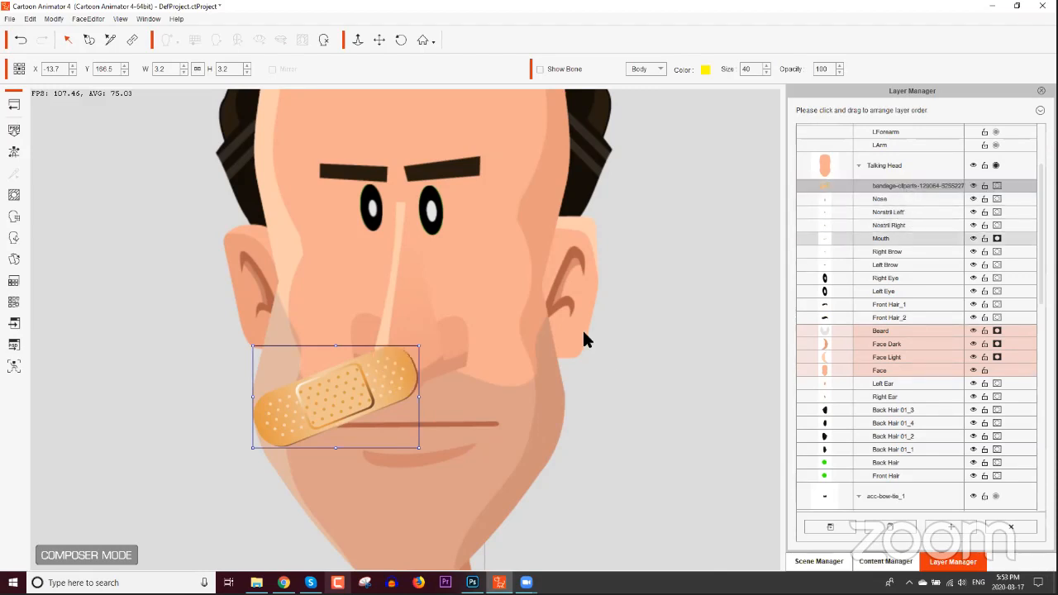
# Step: Rotate the bandage diagonally, shrink it to about 1.7 scale and place it on the cheek at about X -17, Y 171
pyautogui.click(428, 346)
pyautogui.click(388, 366)
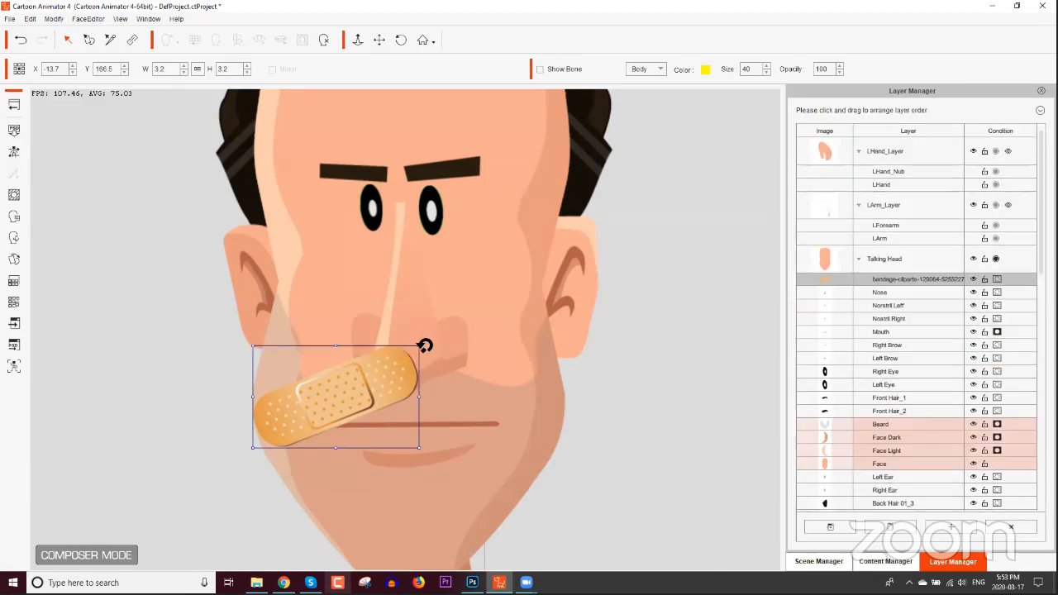
pyautogui.moveTo(427, 343); pyautogui.dragTo(339, 321)
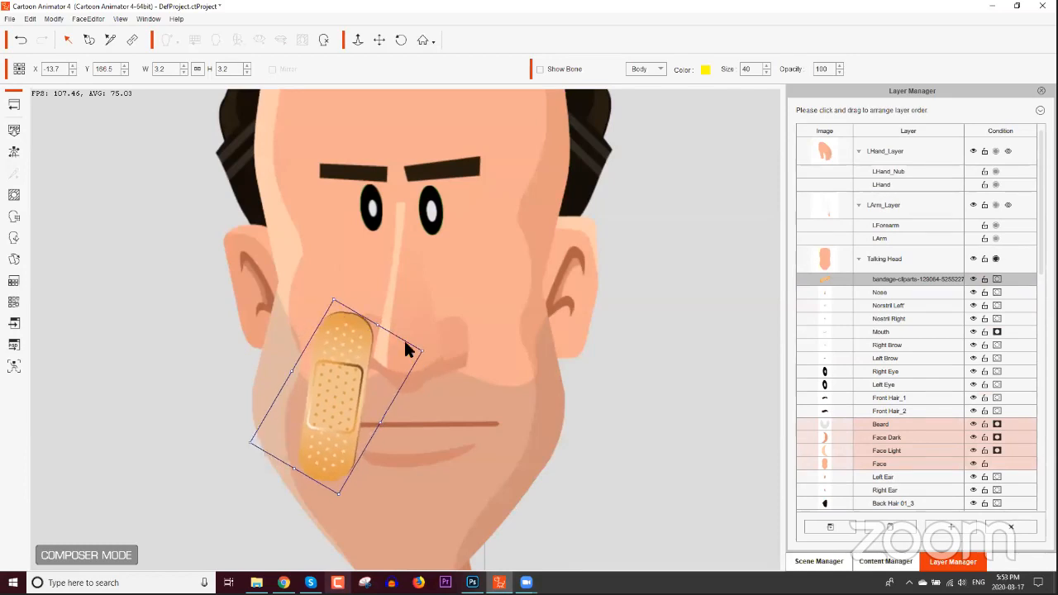
pyautogui.moveTo(424, 351); pyautogui.dragTo(306, 355)
pyautogui.moveTo(323, 395); pyautogui.dragTo(309, 408)
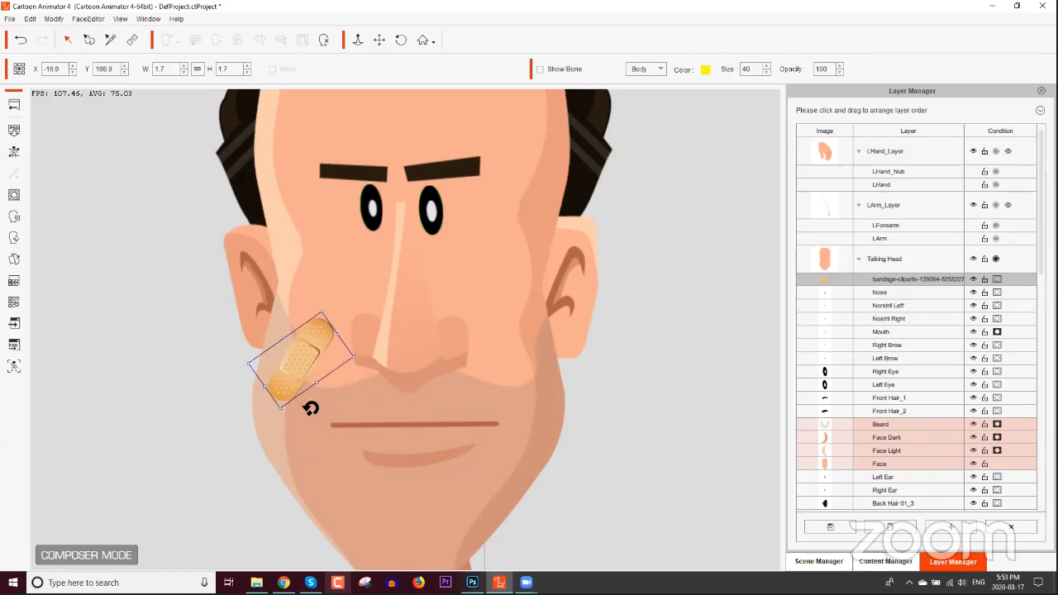
pyautogui.moveTo(305, 364); pyautogui.dragTo(305, 361)
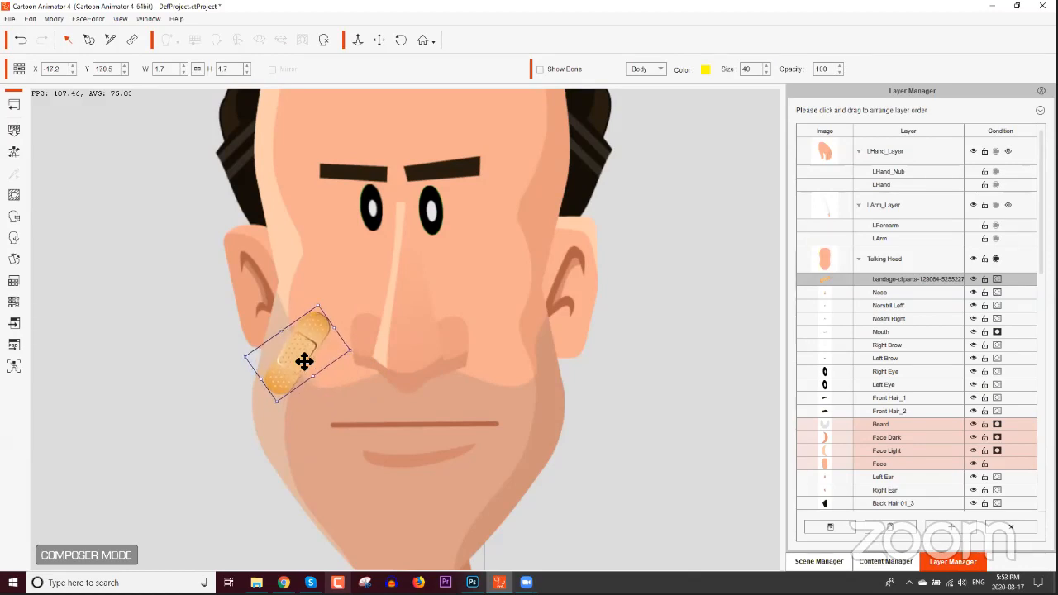
pyautogui.moveTo(353, 337); pyautogui.dragTo(319, 340)
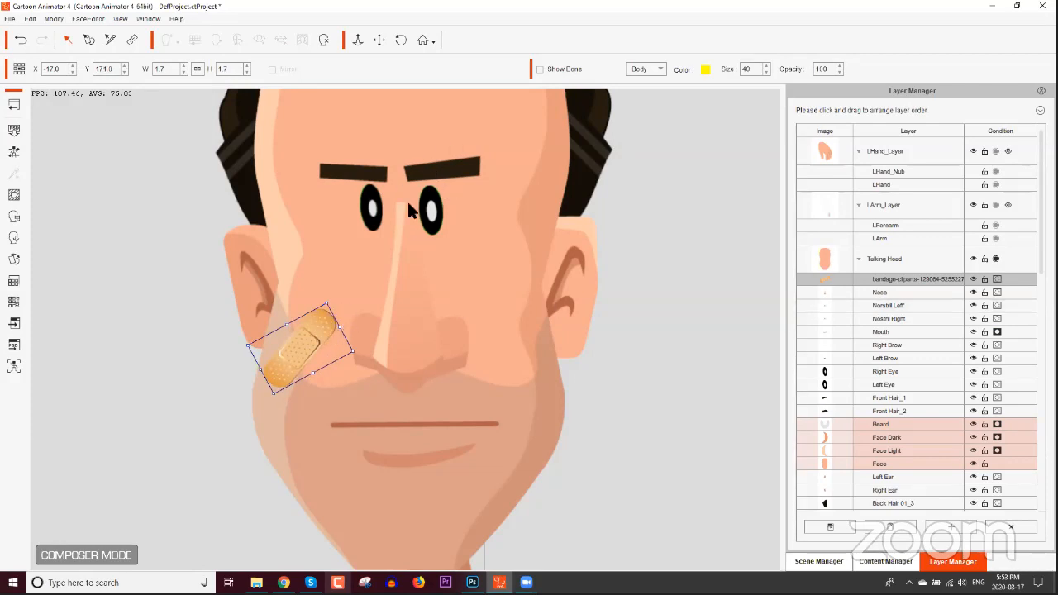
# Step: Preview the head turning in the 360 Head Creator to check how the bandage follows the face, and end the preview
pyautogui.click(13, 241)
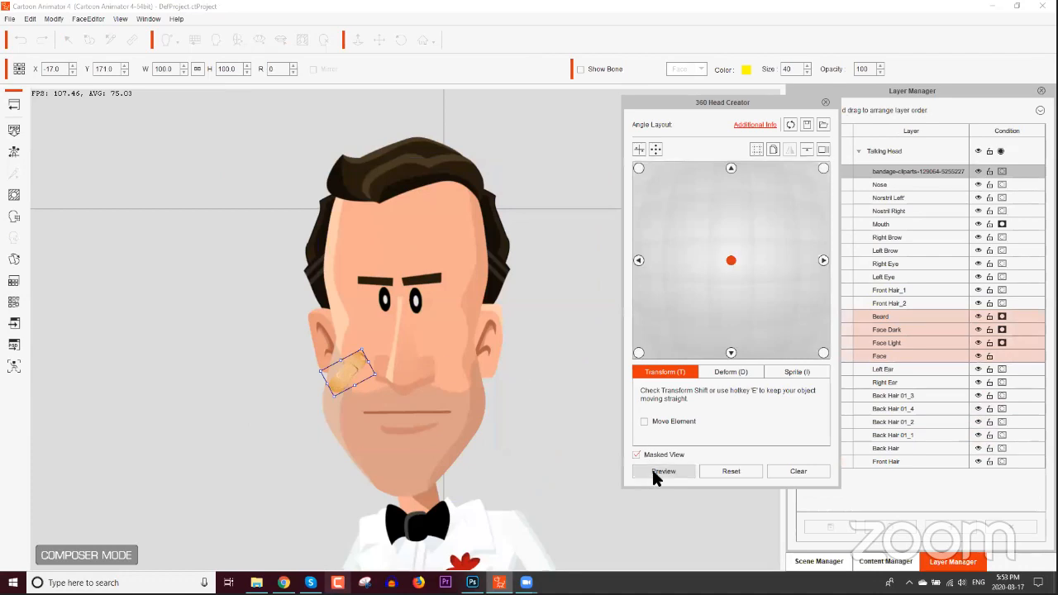
pyautogui.click(661, 471)
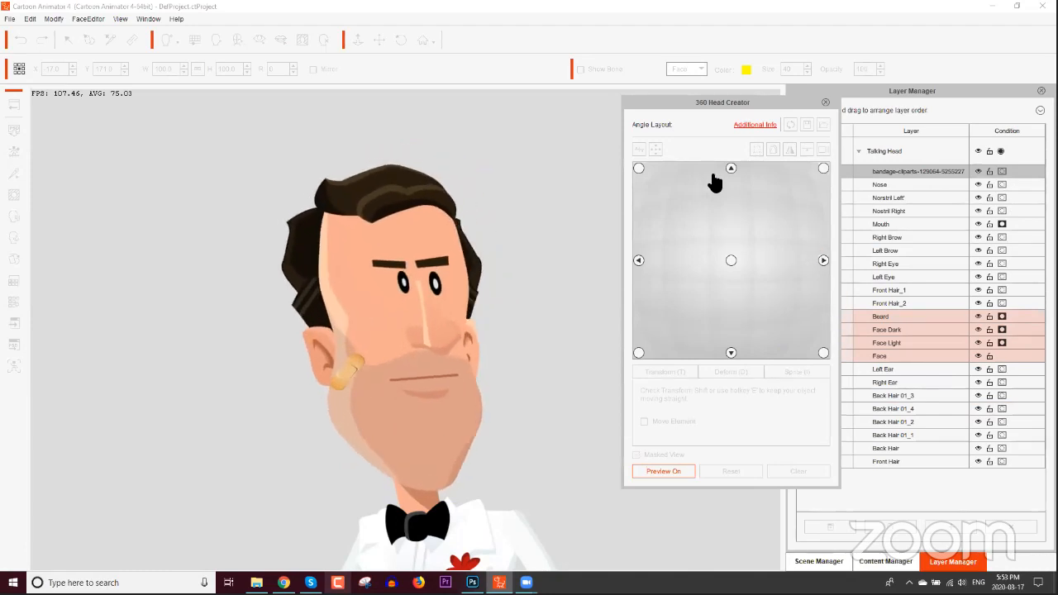
pyautogui.click(667, 467)
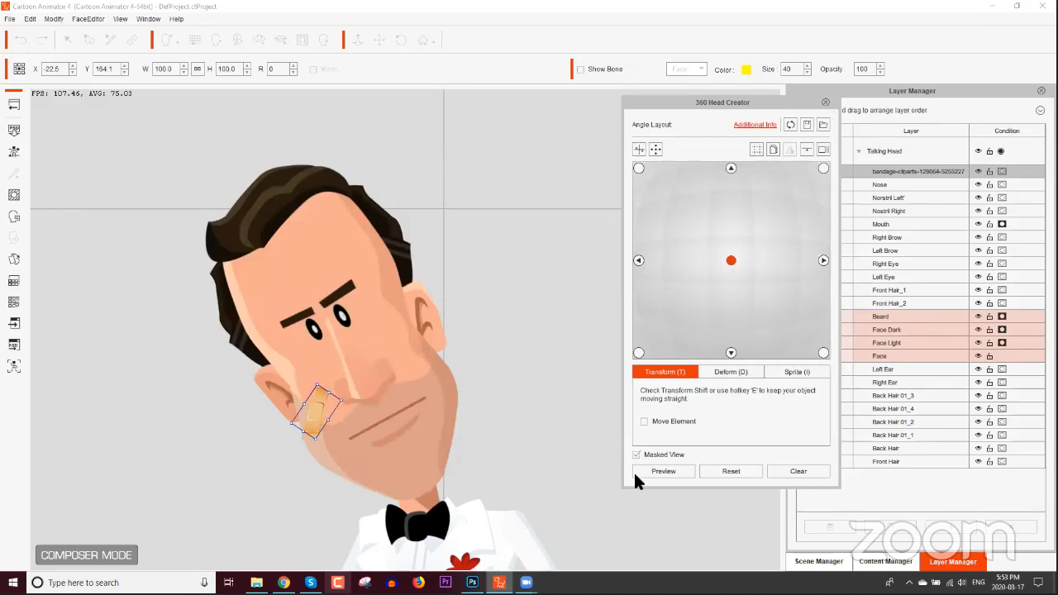
# Step: Close the 360 Head Creator and rotate the tilted Talking Head back to nearly upright
pyautogui.click(824, 102)
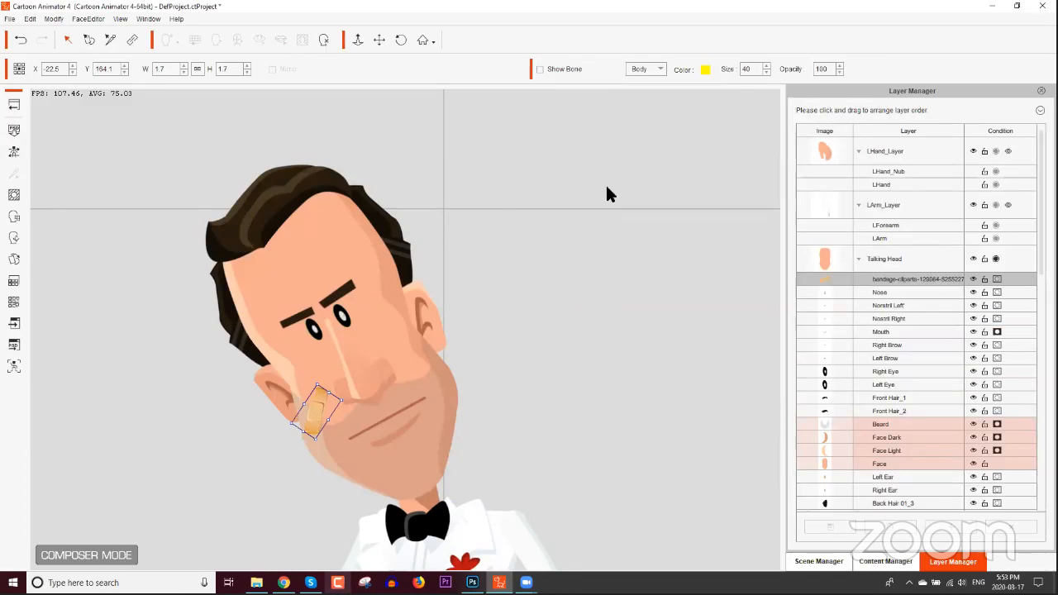
pyautogui.click(438, 300)
pyautogui.moveTo(443, 324); pyautogui.dragTo(495, 362)
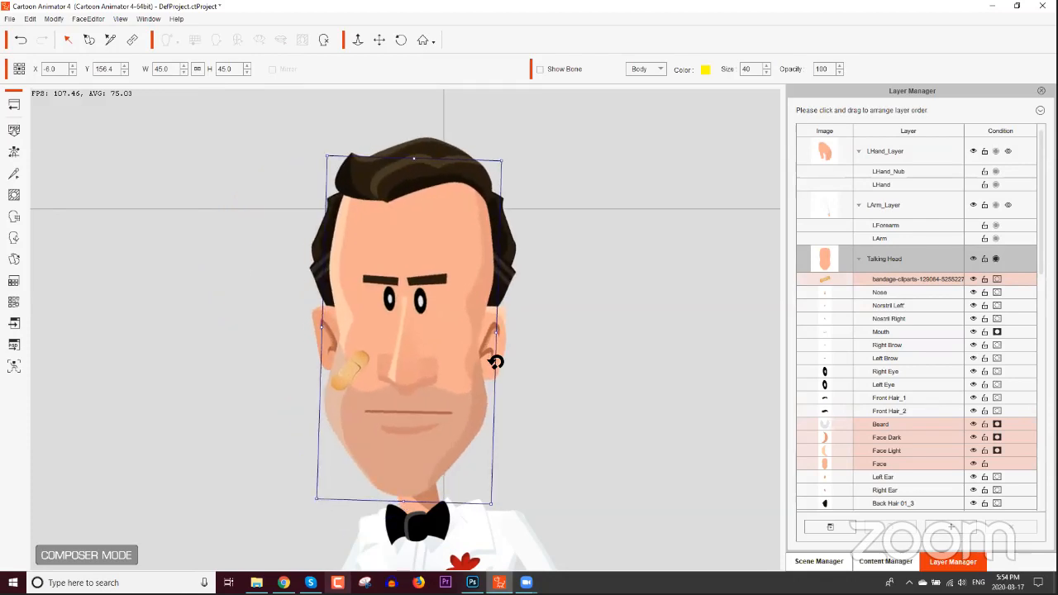
# Step: Reopen the 360 Head Creator and inspect the bandage at the head's left-facing and right-facing angles
pyautogui.click(13, 238)
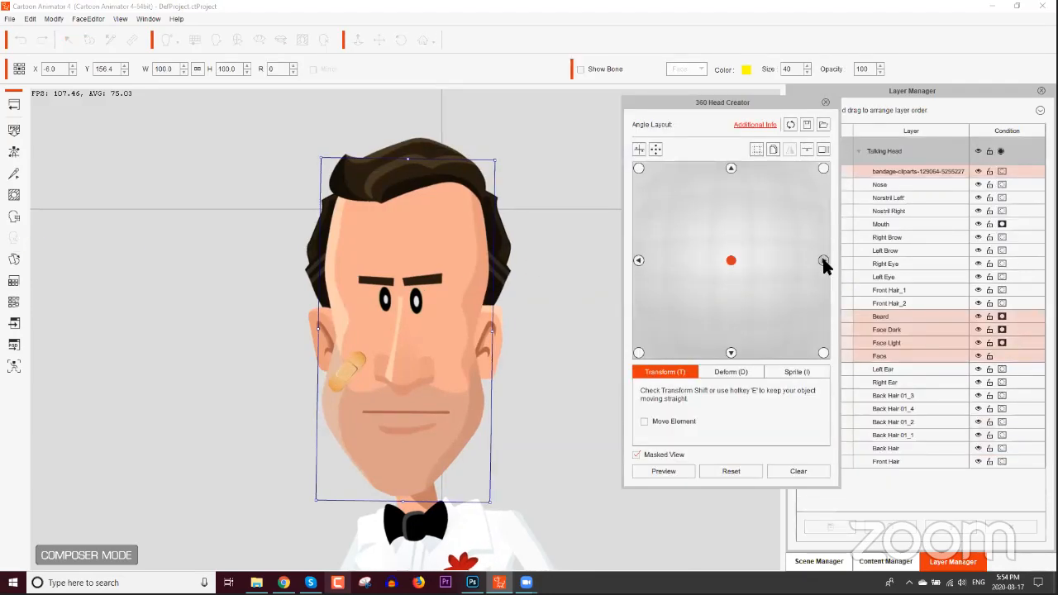
pyautogui.click(639, 261)
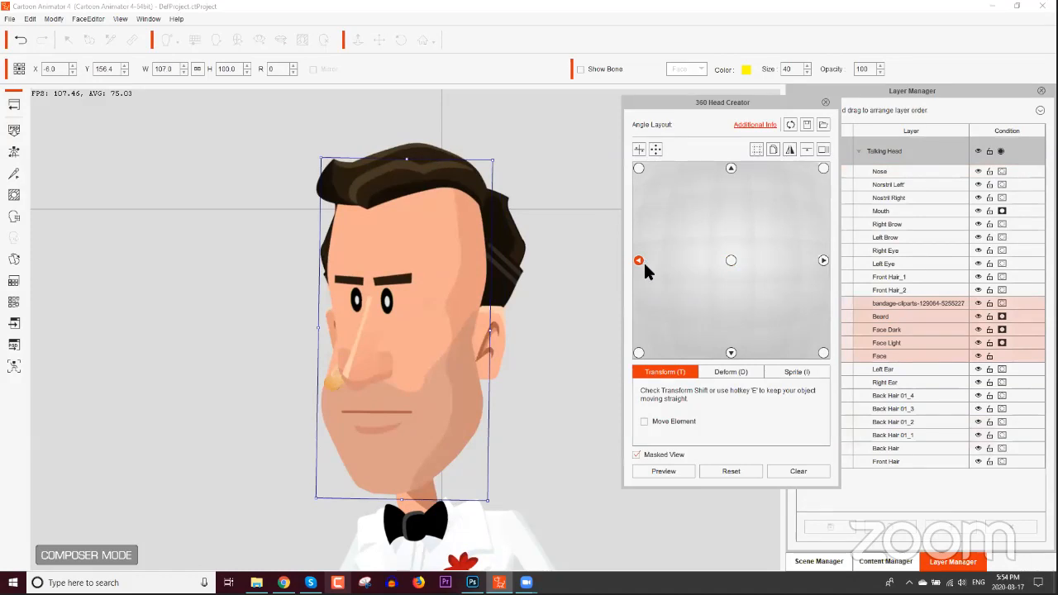
pyautogui.click(825, 261)
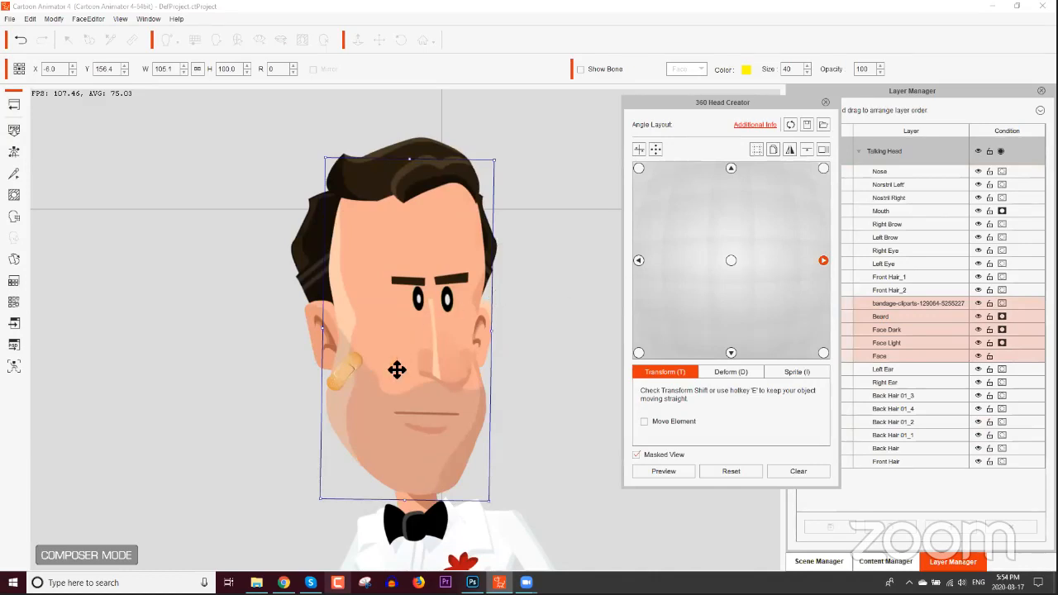
# Step: Move the bandage to about X -10, Y 171 in the right-facing angle, and to X -17, Y 167 at width 76, height 96 in the down-facing angle
pyautogui.click(347, 373)
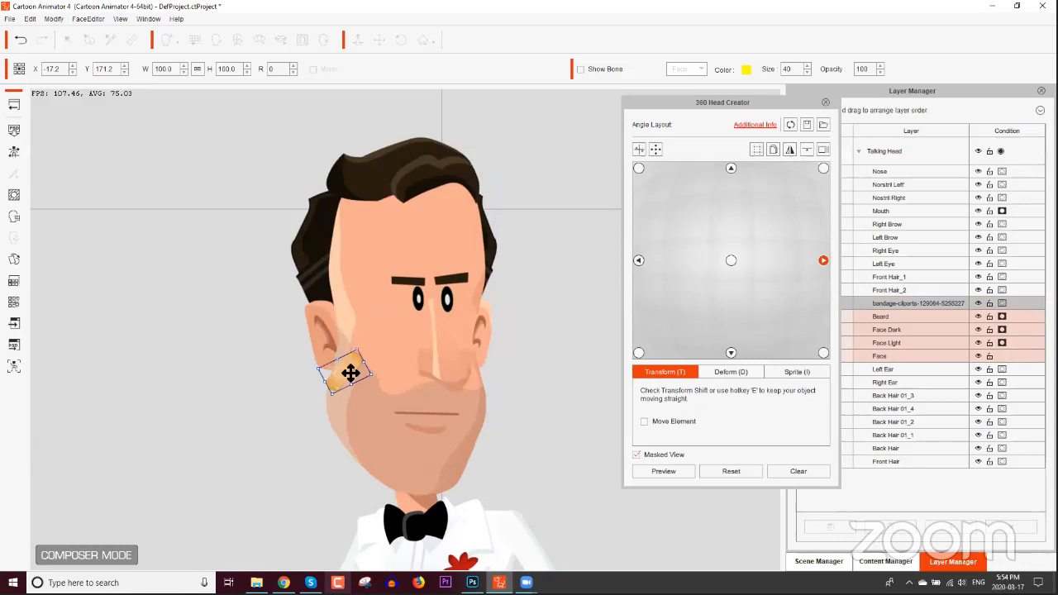
pyautogui.moveTo(364, 372); pyautogui.dragTo(390, 373)
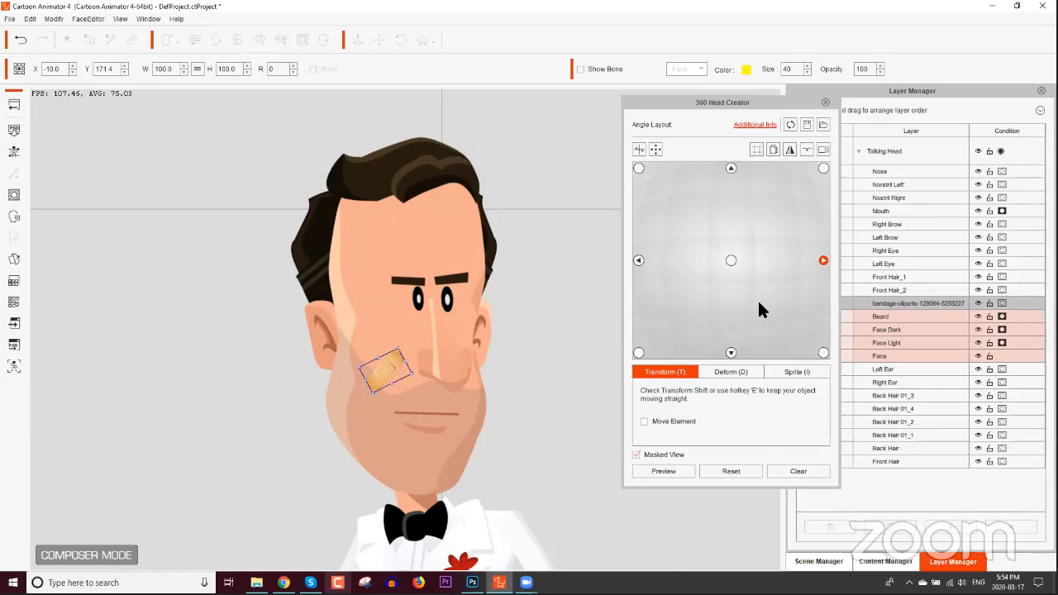
pyautogui.click(731, 351)
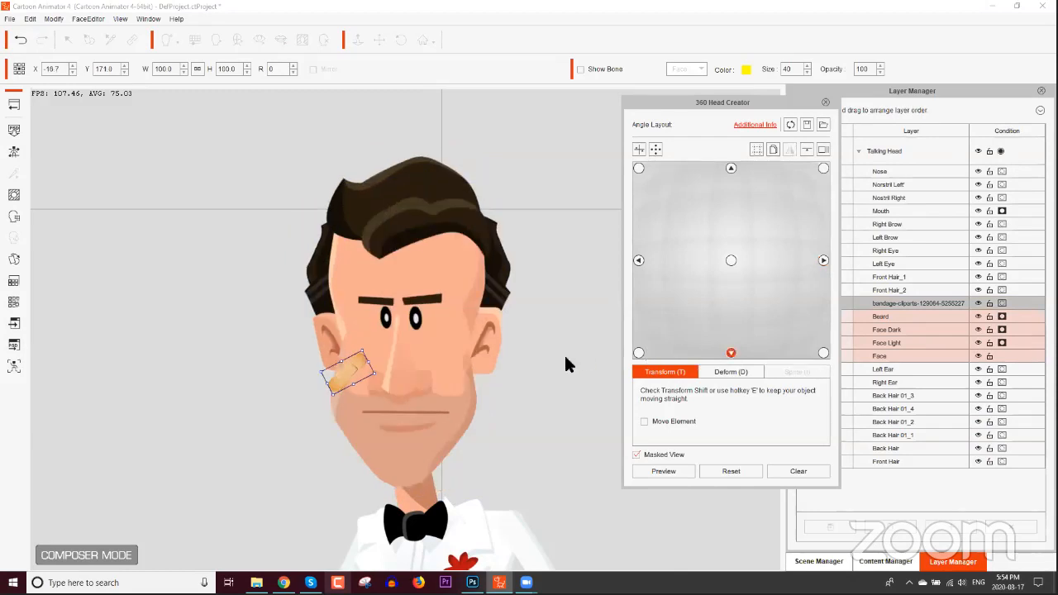
pyautogui.moveTo(354, 373); pyautogui.dragTo(355, 391)
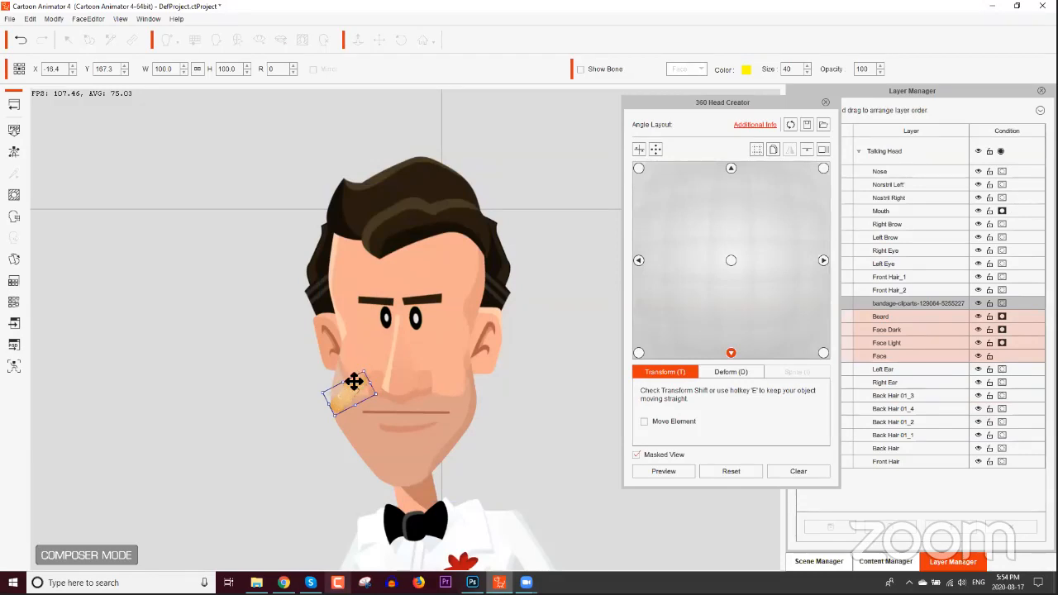
pyautogui.moveTo(348, 380); pyautogui.dragTo(370, 388)
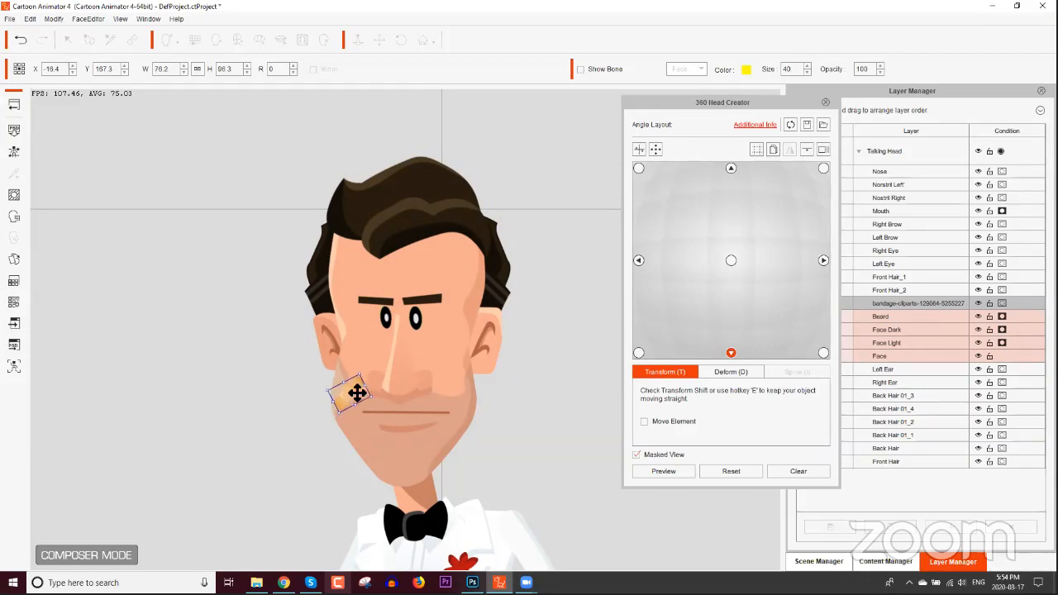
pyautogui.moveTo(357, 393); pyautogui.dragTo(355, 393)
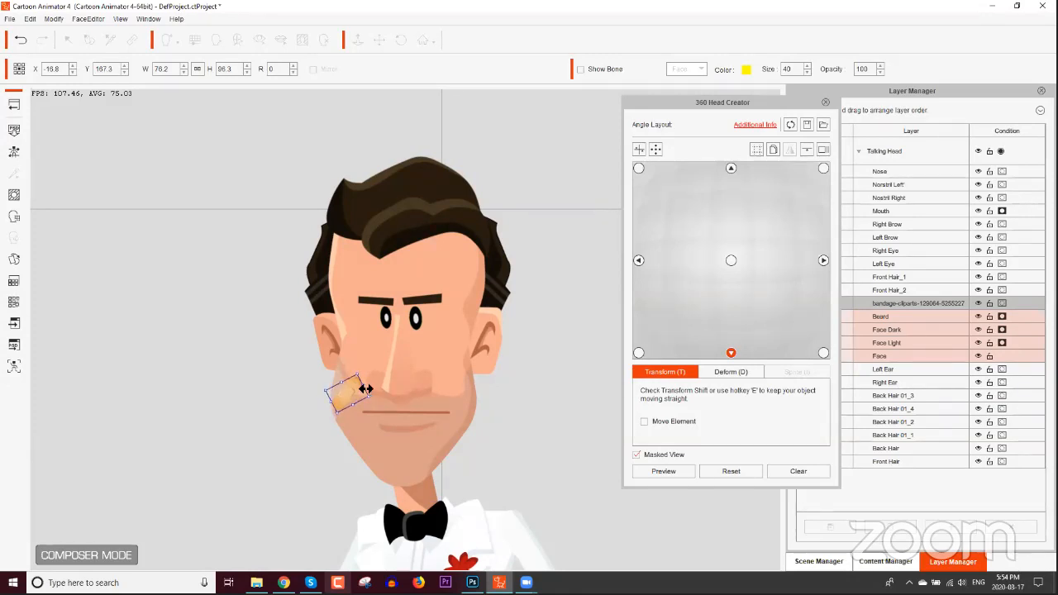
# Step: In the up-facing angle, move the bandage to about X -15, Y 178 and rotate it to 345
pyautogui.click(731, 169)
pyautogui.click(730, 169)
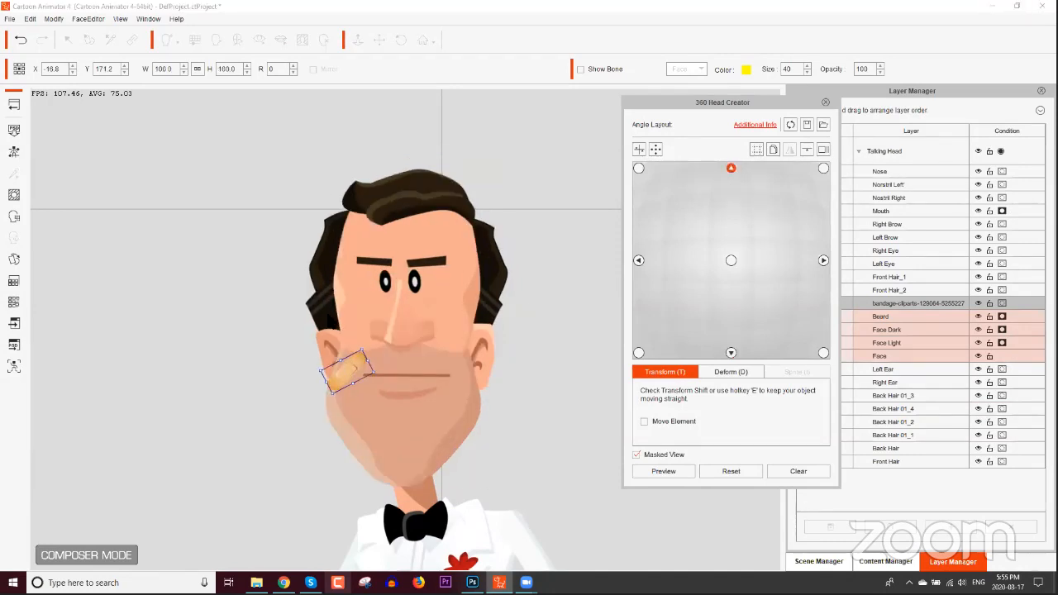
pyautogui.moveTo(359, 366); pyautogui.dragTo(367, 330)
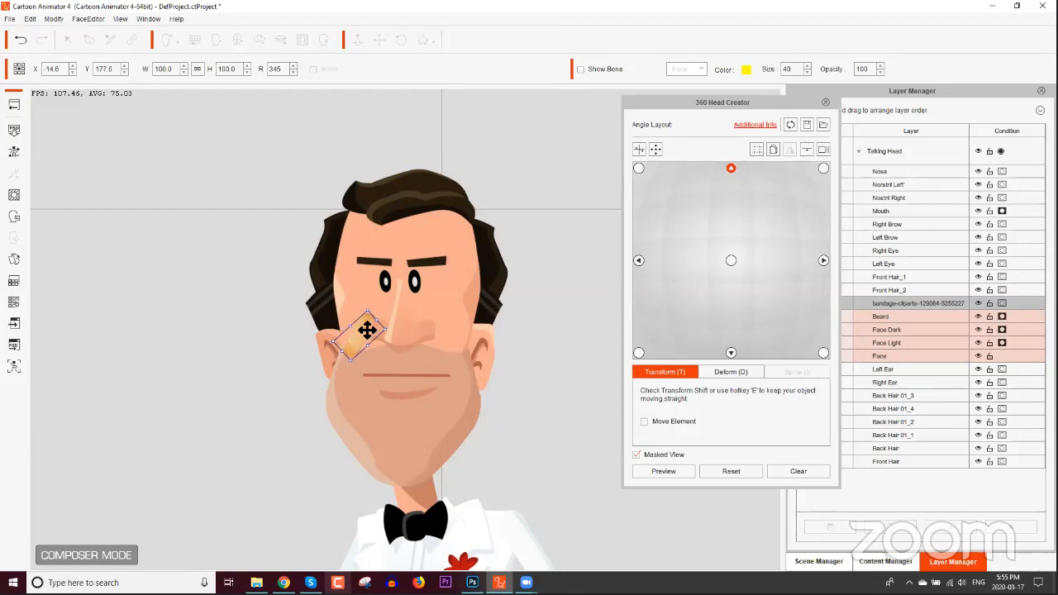
# Step: In the left-facing angle, shift the bandage past the face's edge to about X -21, Y 171
pyautogui.click(822, 263)
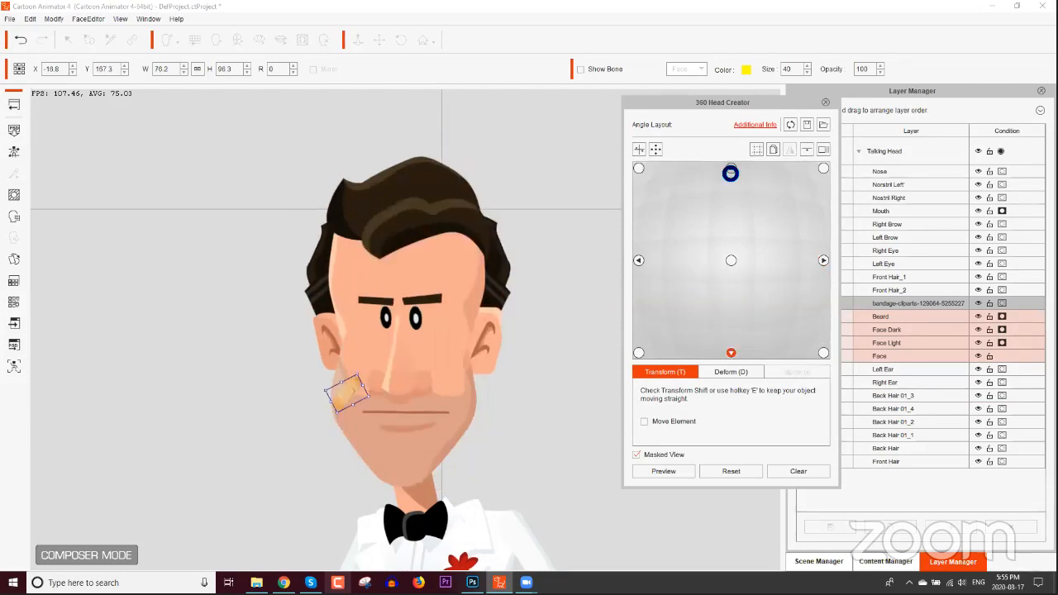
pyautogui.click(639, 261)
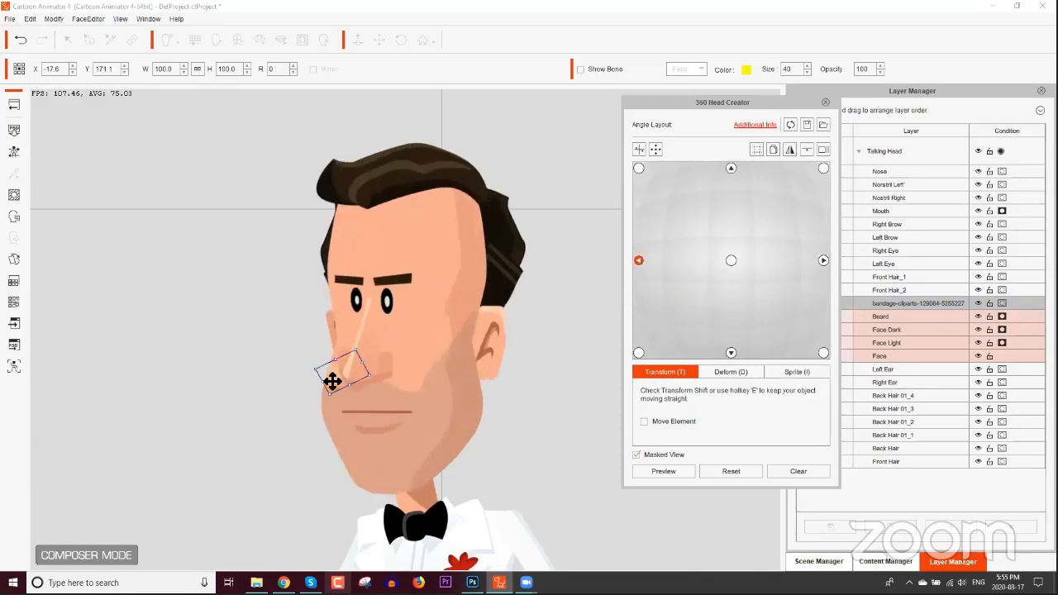
pyautogui.moveTo(335, 374)
pyautogui.mouseDown()
pyautogui.moveTo(303, 381)
pyautogui.moveTo(317, 381)
pyautogui.mouseUp()
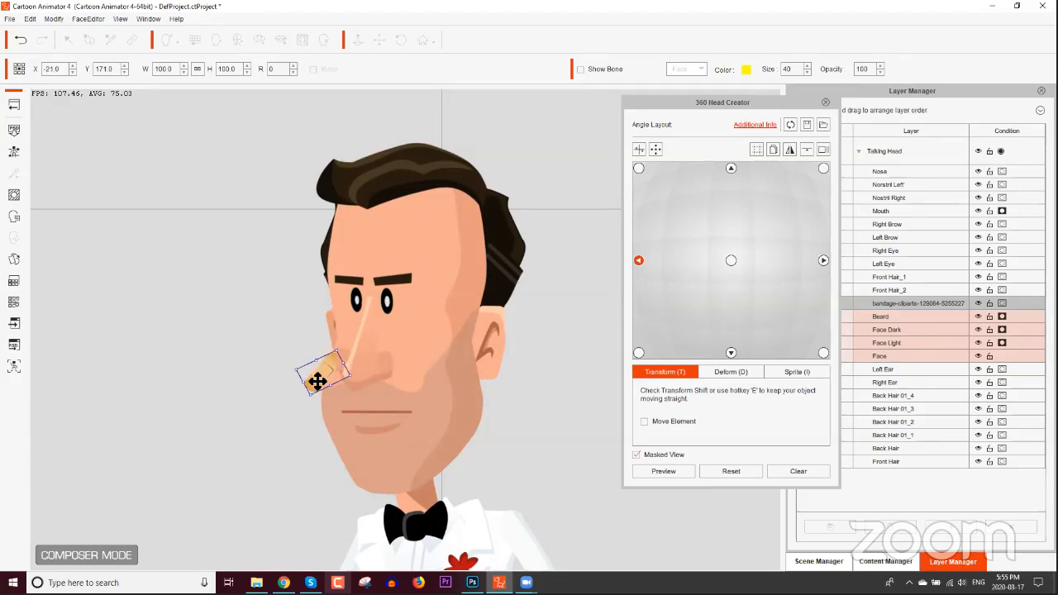
# Step: Turn on masking for the bandage layer so the face clips it, and test the mask on the Left Ear layer before turning it off
pyautogui.moveTo(741, 107); pyautogui.dragTo(690, 130)
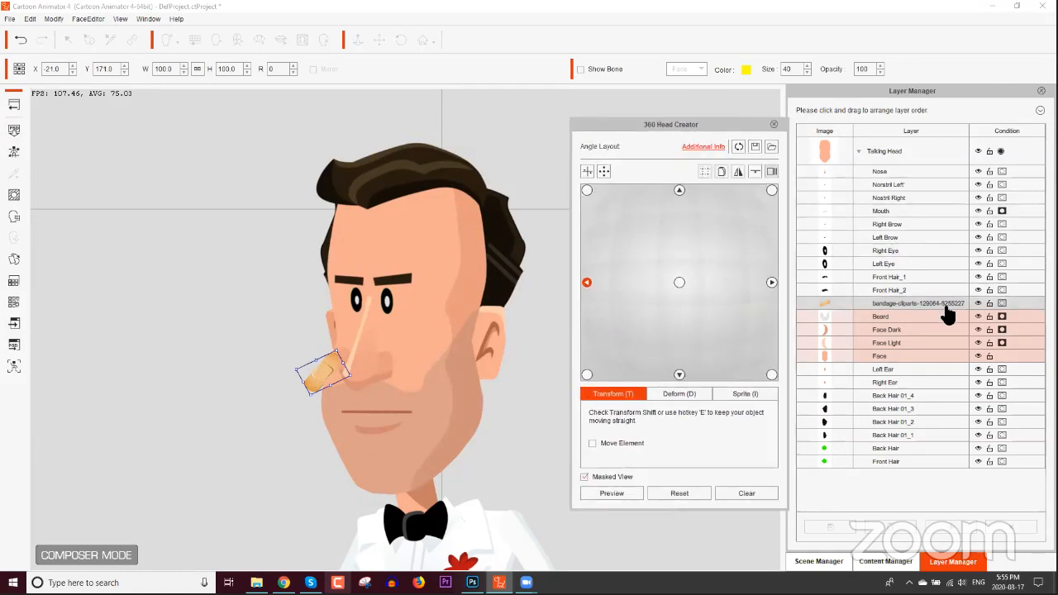
pyautogui.click(1004, 304)
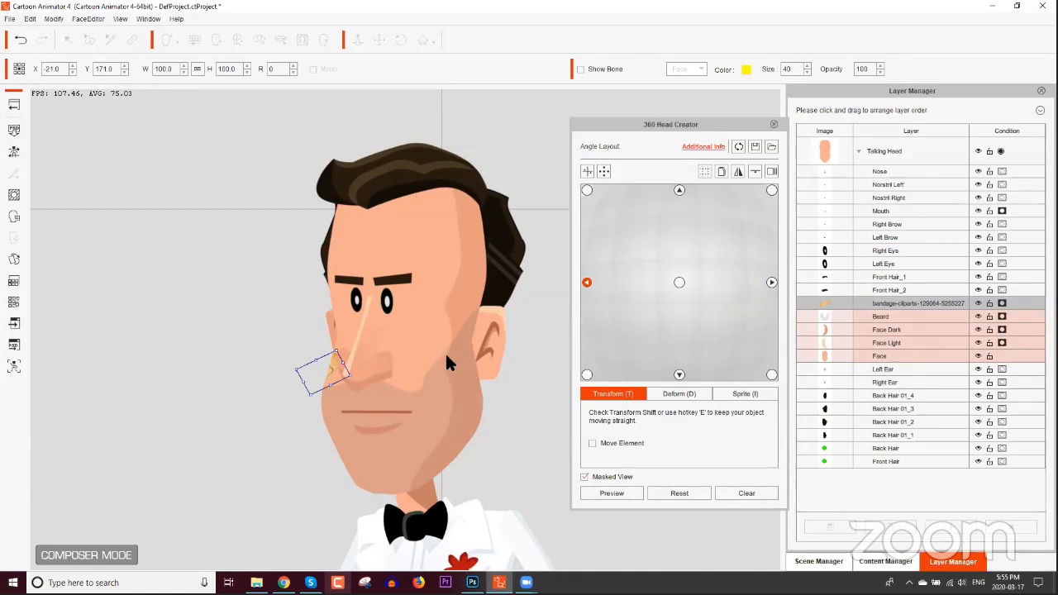
pyautogui.click(1001, 370)
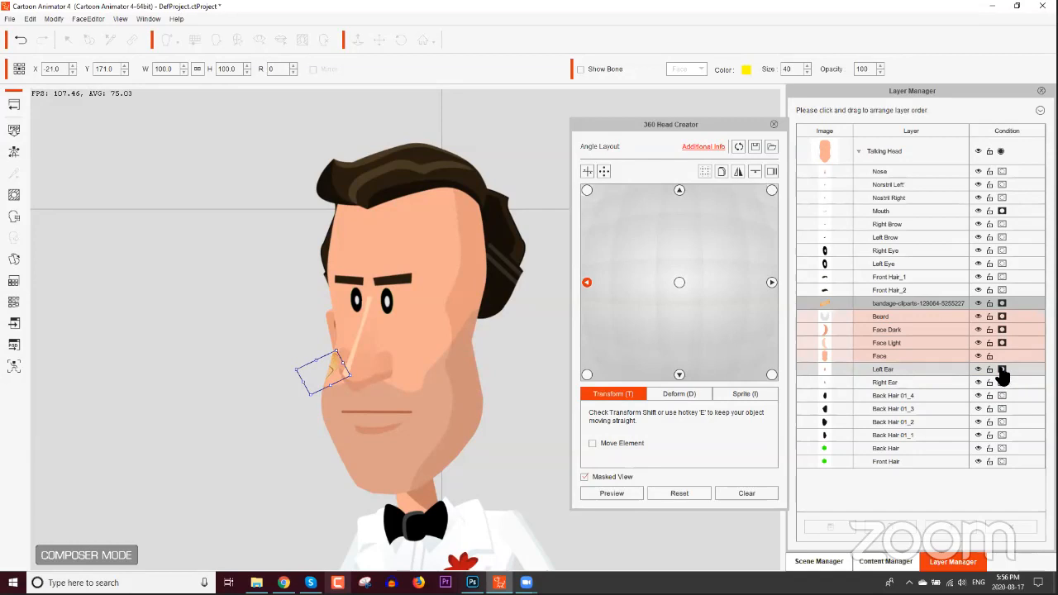
pyautogui.click(1001, 370)
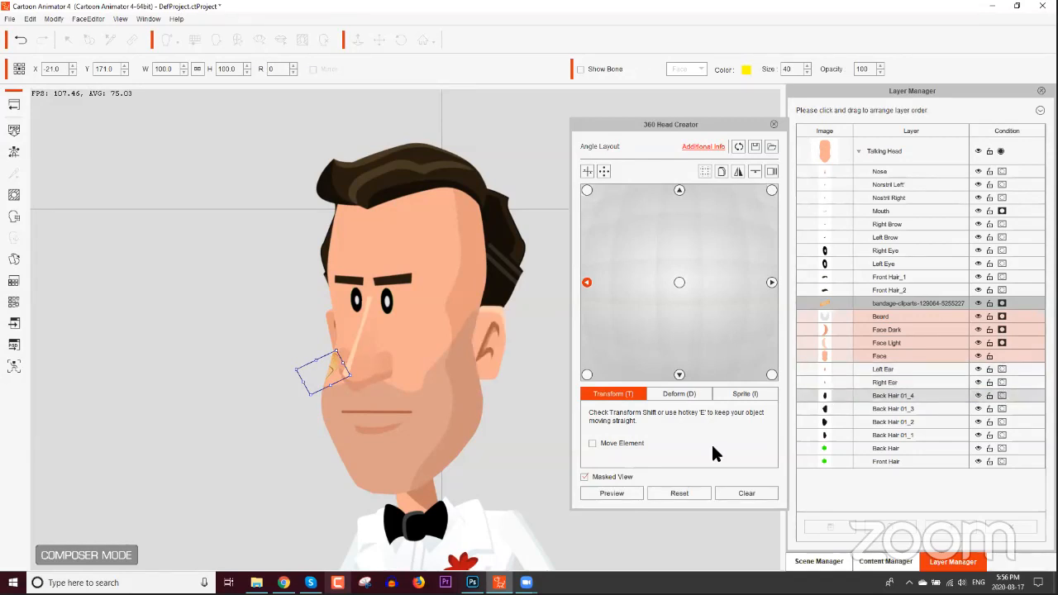
# Step: Preview the head turning in all directions to check the masked and adjusted bandage, and end the preview
pyautogui.click(618, 490)
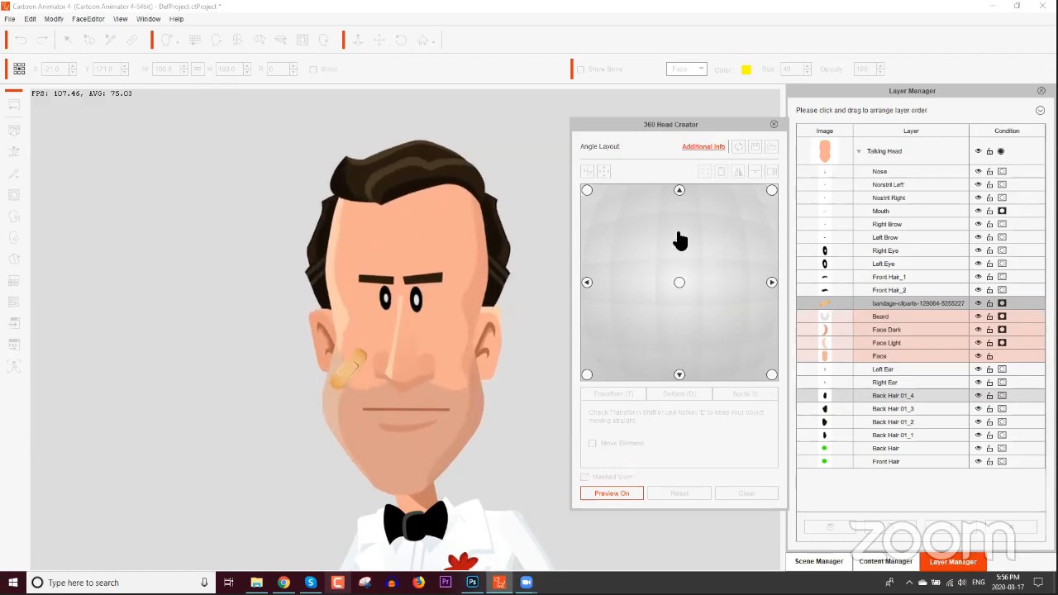
pyautogui.click(633, 492)
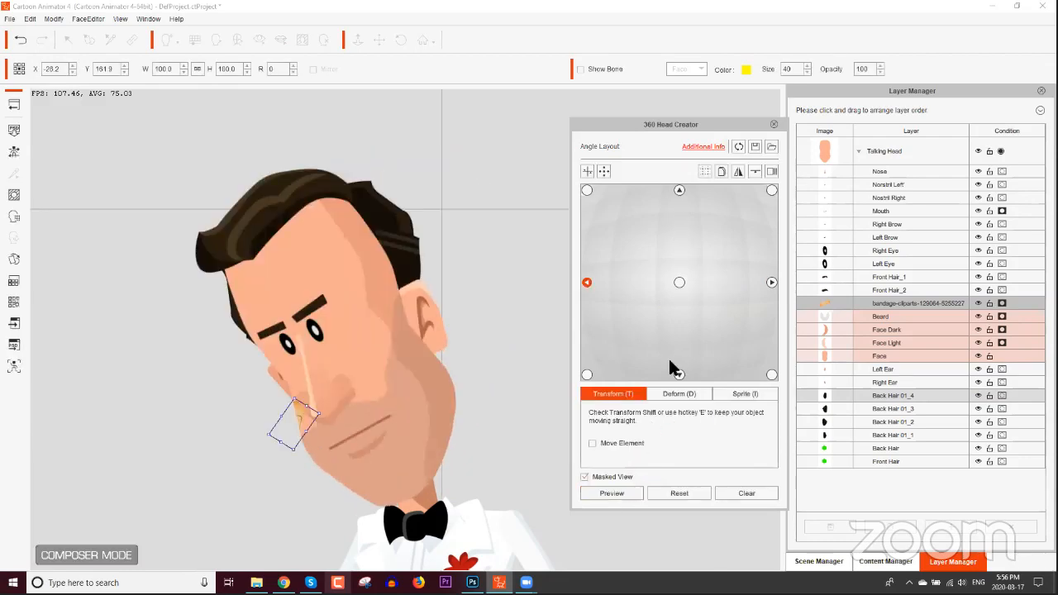
# Step: Turn on the angle overlay and compare the left-facing head with its front and right-facing angles
pyautogui.click(767, 172)
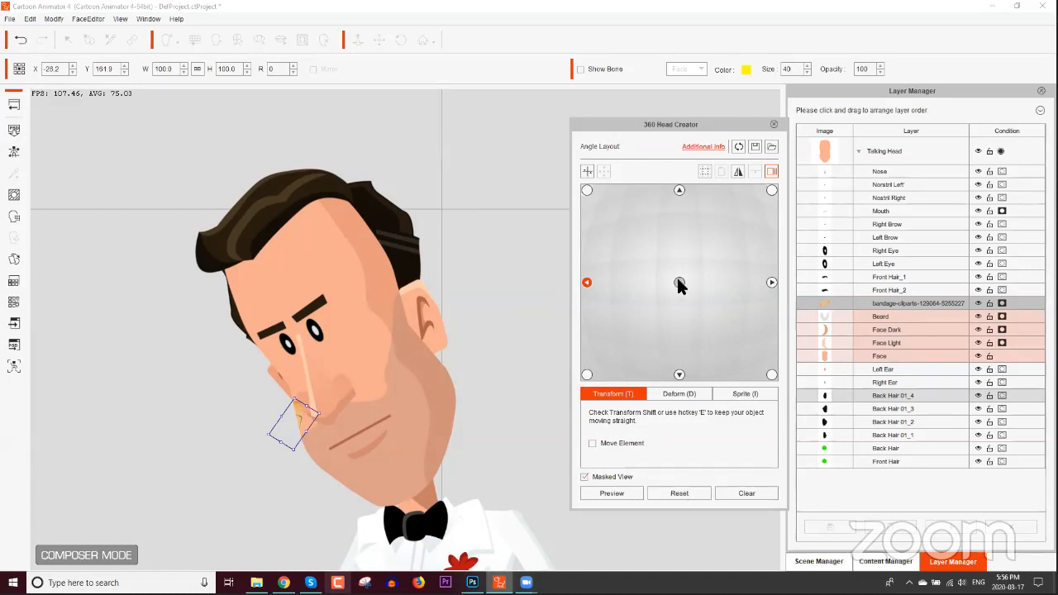
pyautogui.click(771, 281)
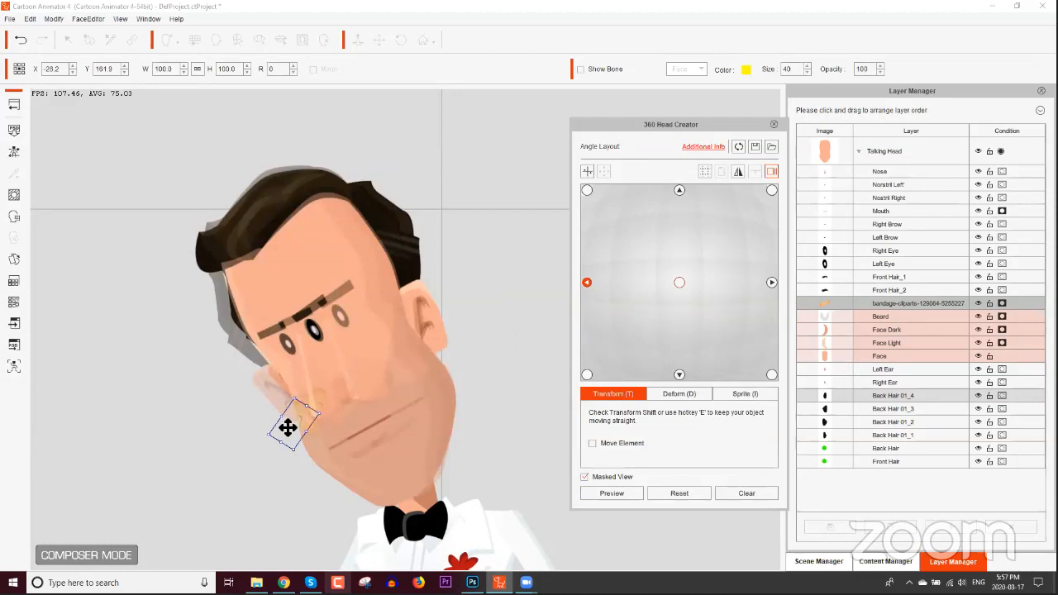
pyautogui.click(316, 395)
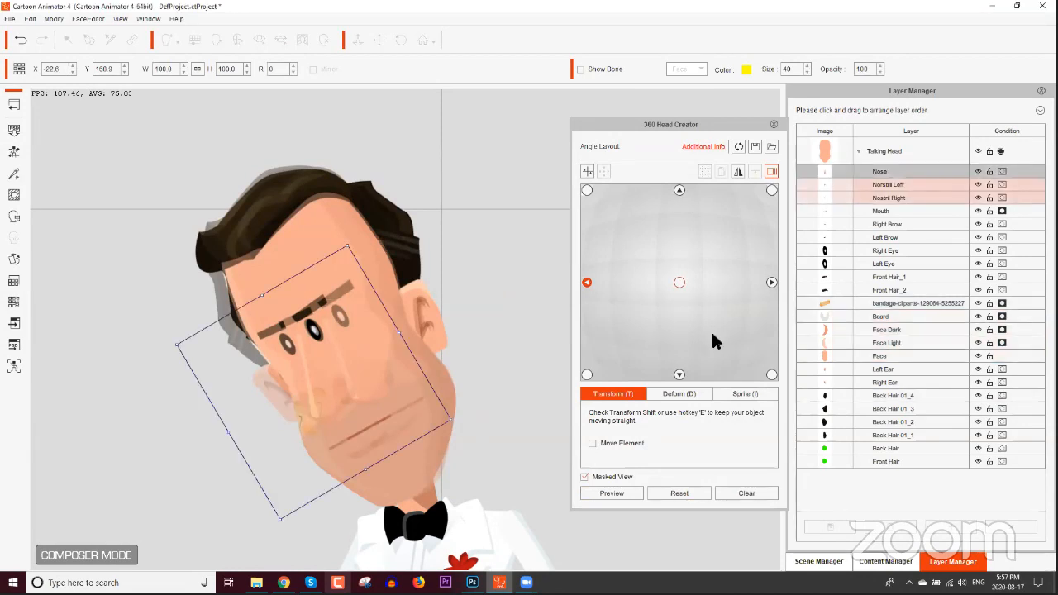
pyautogui.click(678, 283)
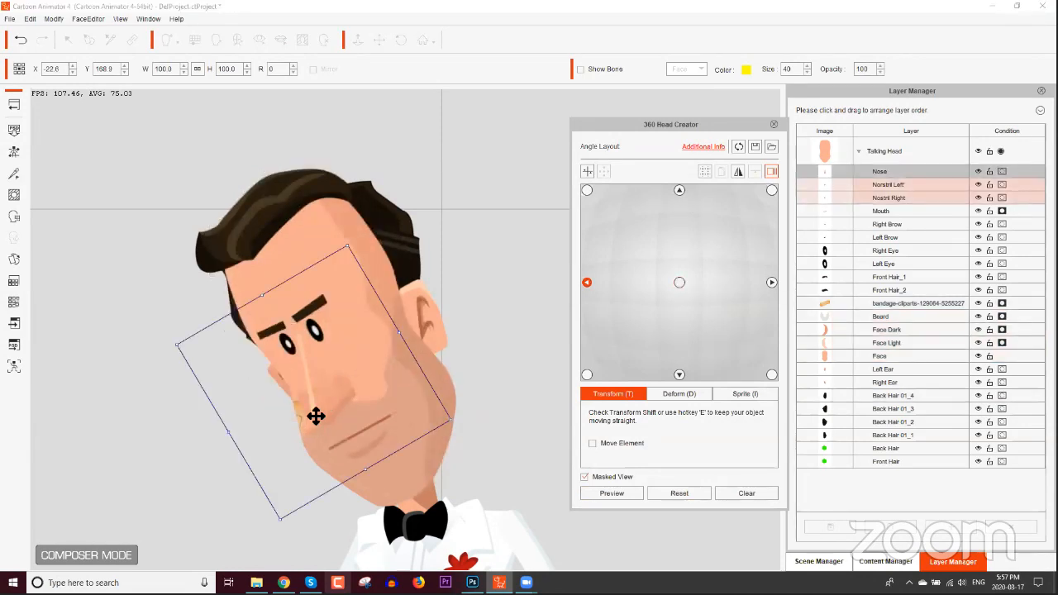
pyautogui.click(679, 283)
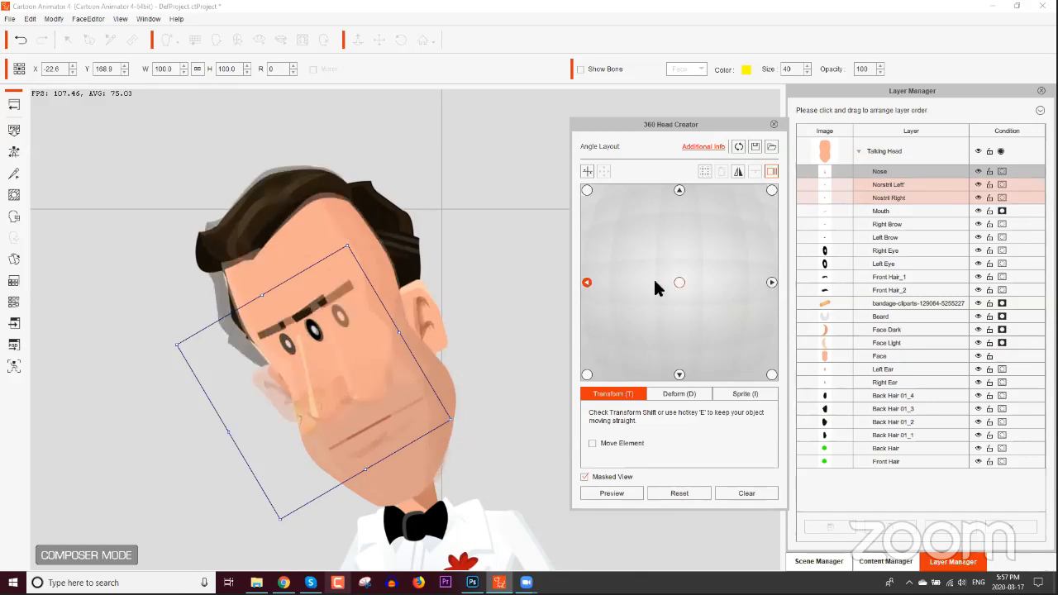
pyautogui.click(679, 283)
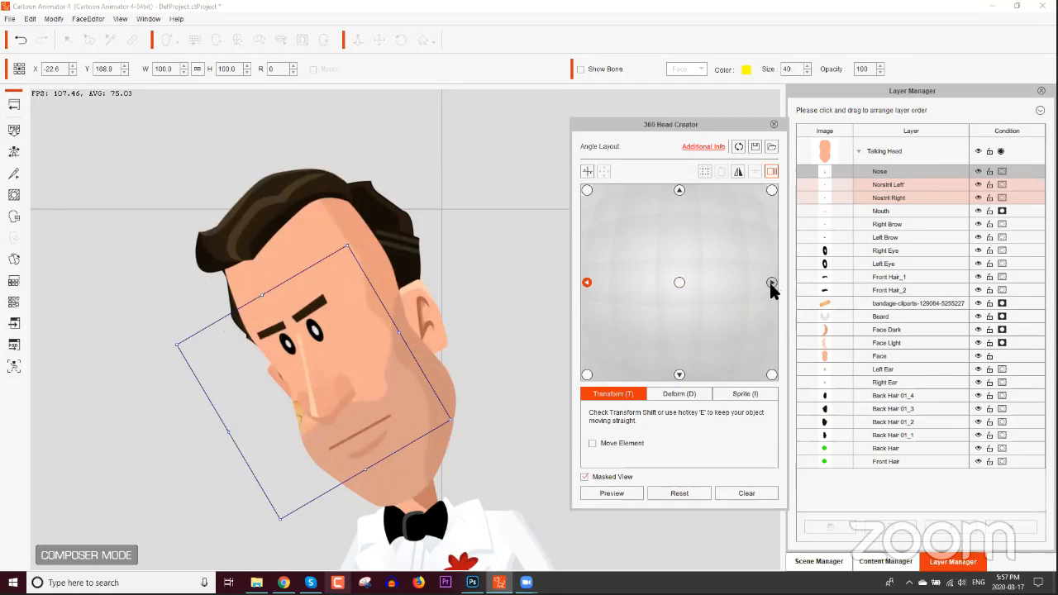
pyautogui.click(770, 282)
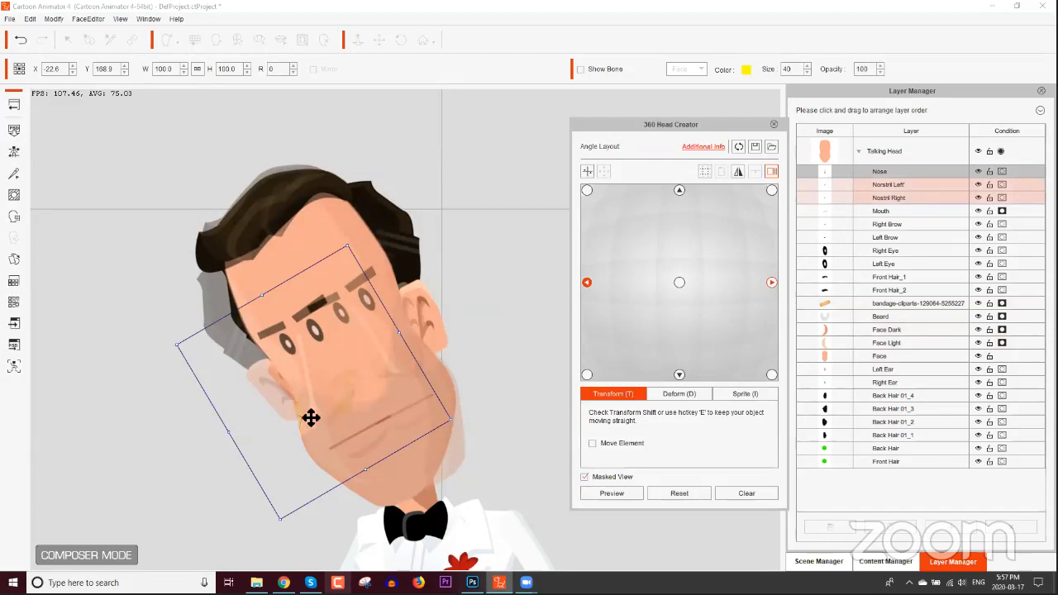
pyautogui.click(586, 282)
pyautogui.click(772, 282)
# Step: Close the head setup, return to the stage, and show the animation motion templates with the spy selected
pyautogui.click(772, 125)
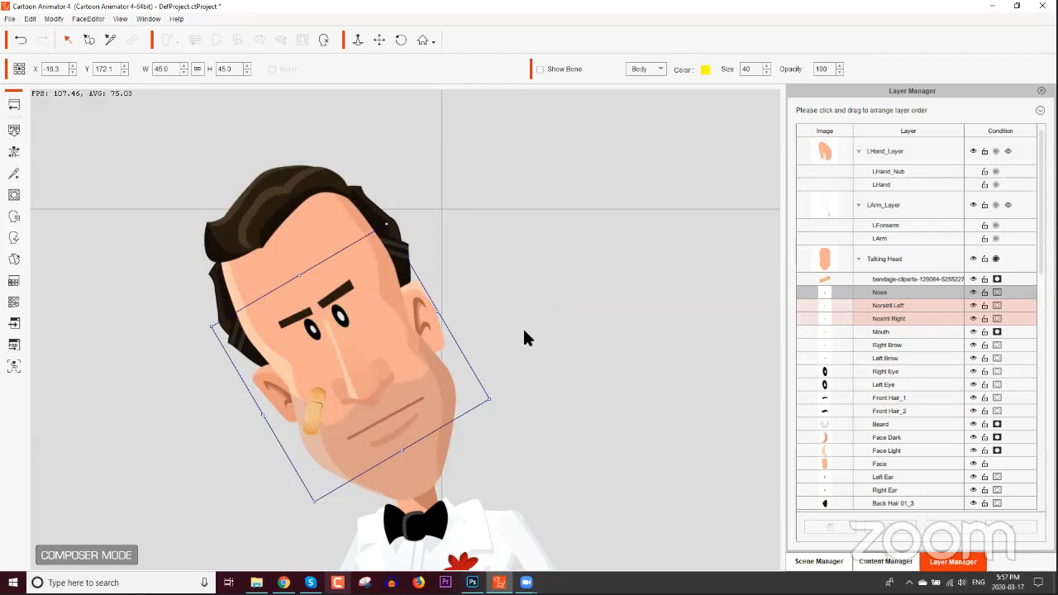
pyautogui.click(15, 105)
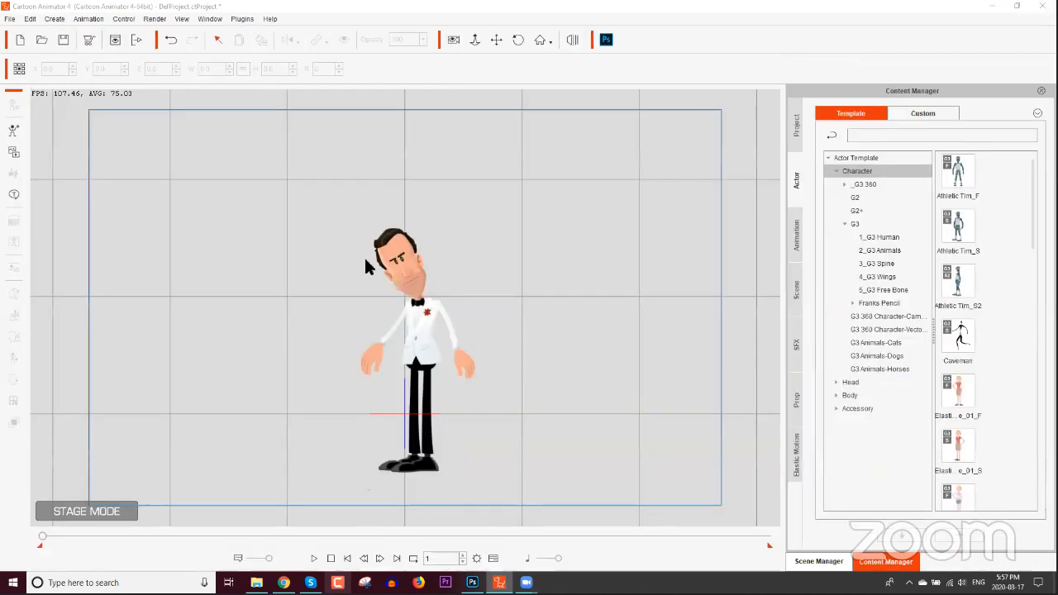
pyautogui.click(416, 264)
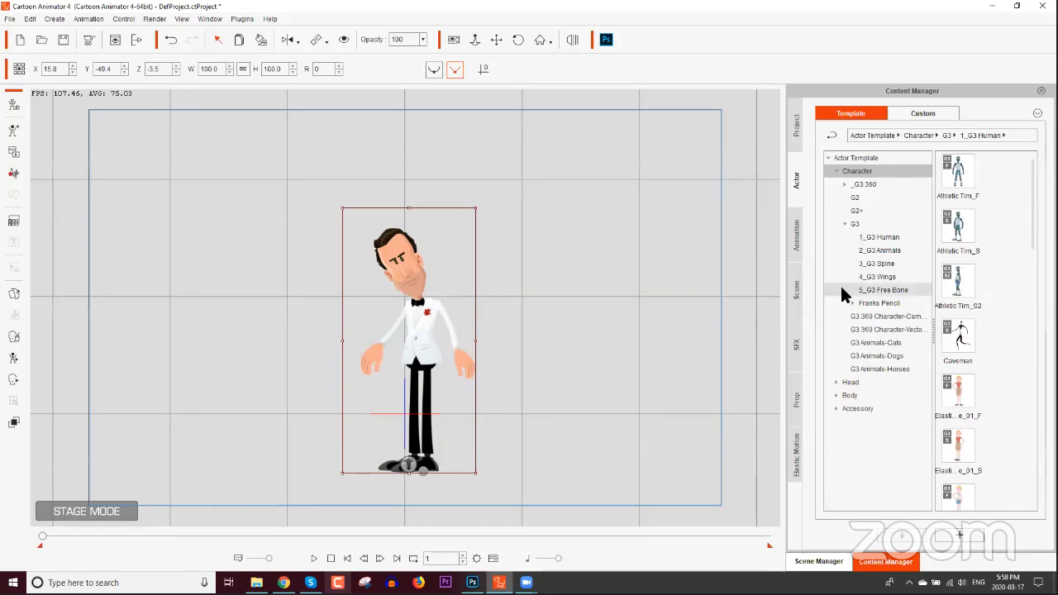
pyautogui.click(796, 239)
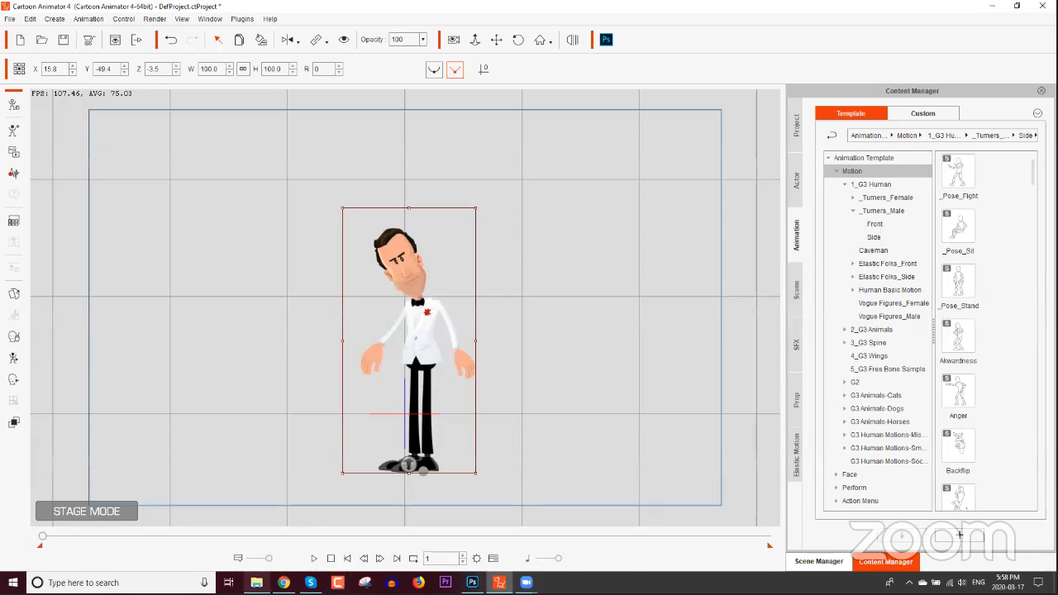
# Step: Switch to File Explorer and open the JPEG Previews folder inside CA4 A to Z > Images > Side-scroller Game Background Designs
pyautogui.click(257, 583)
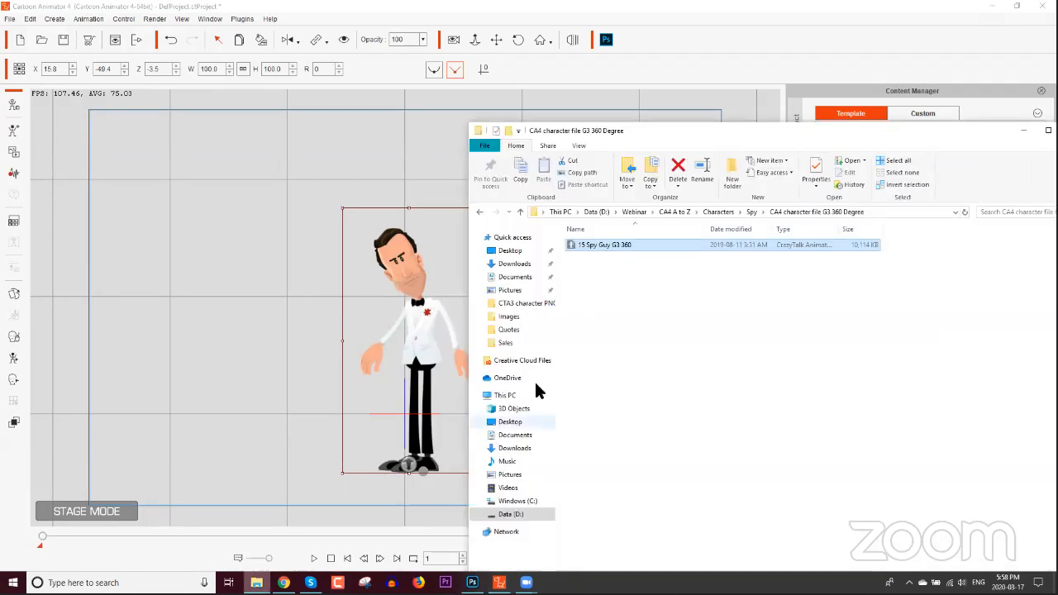
pyautogui.click(717, 212)
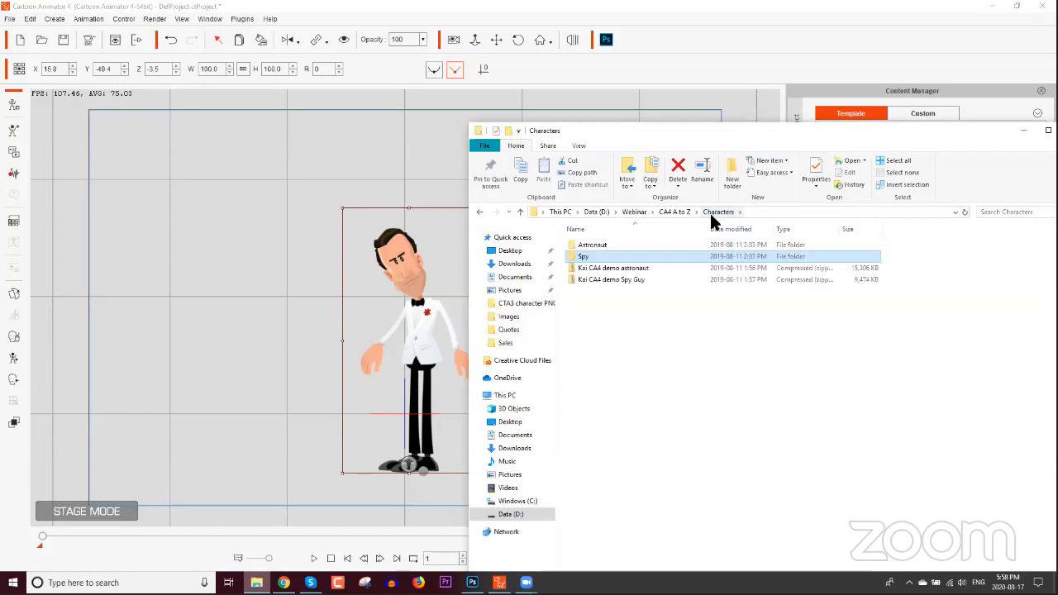
pyautogui.click(672, 210)
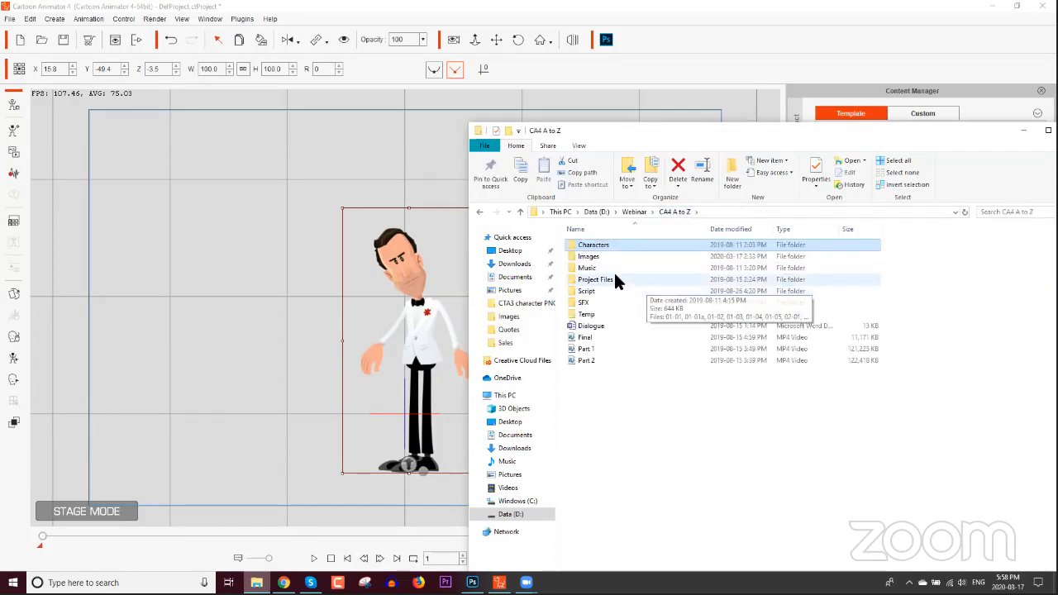
pyautogui.doubleClick(592, 257)
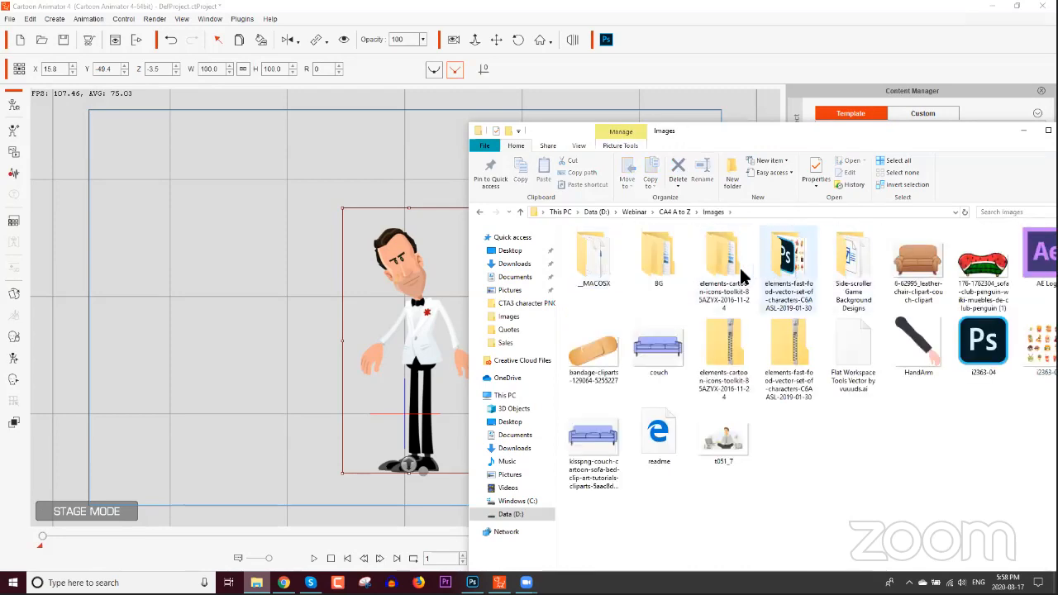
pyautogui.doubleClick(853, 258)
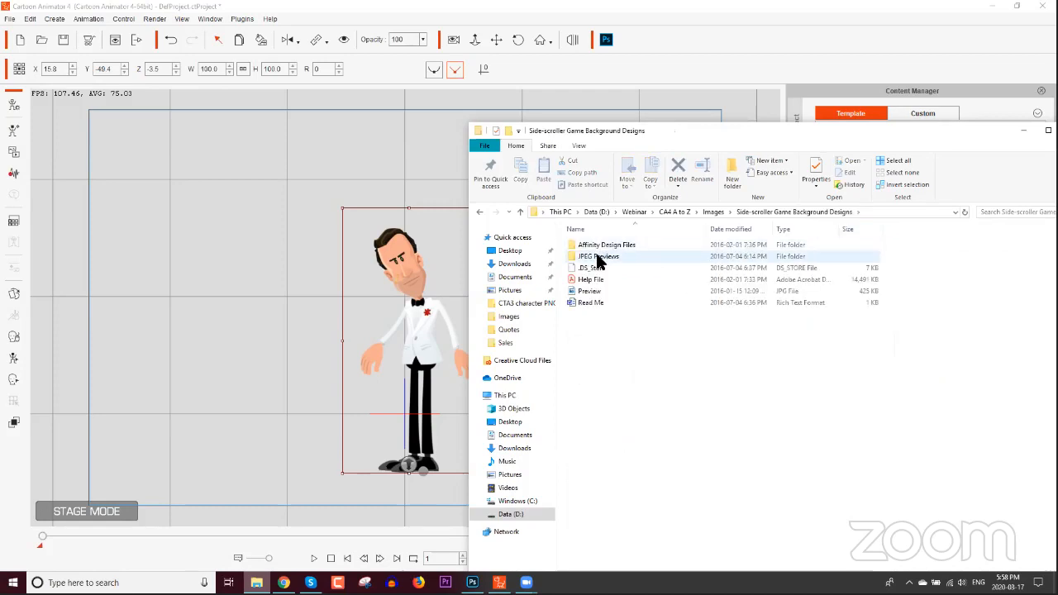
pyautogui.doubleClick(597, 257)
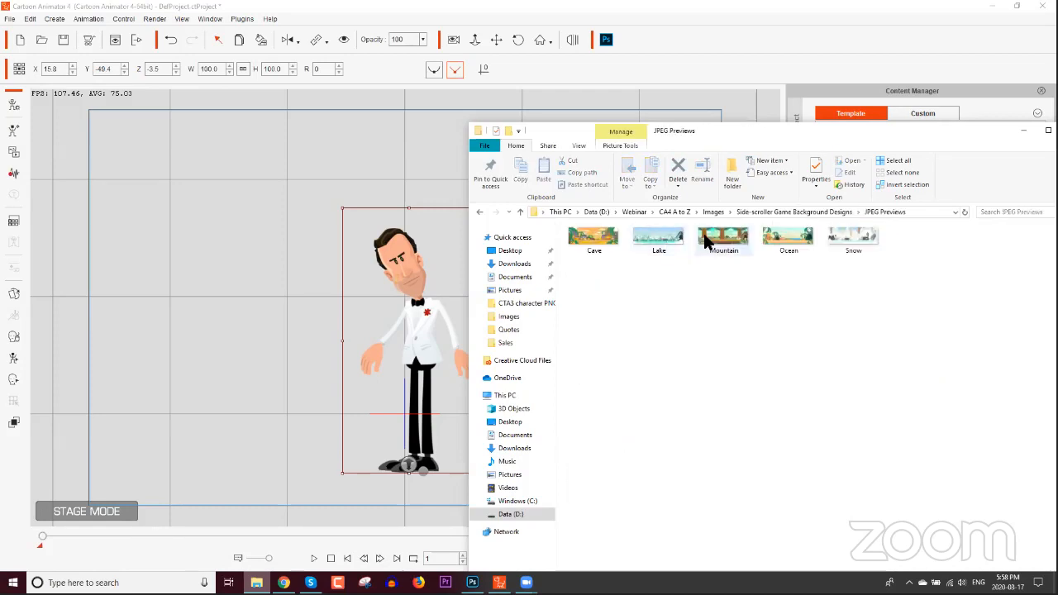
# Step: Import the Snow image onto the stage as a prop, enlarge it to about 162%, and position it as the spy's backdrop
pyautogui.moveTo(864, 239); pyautogui.dragTo(294, 325)
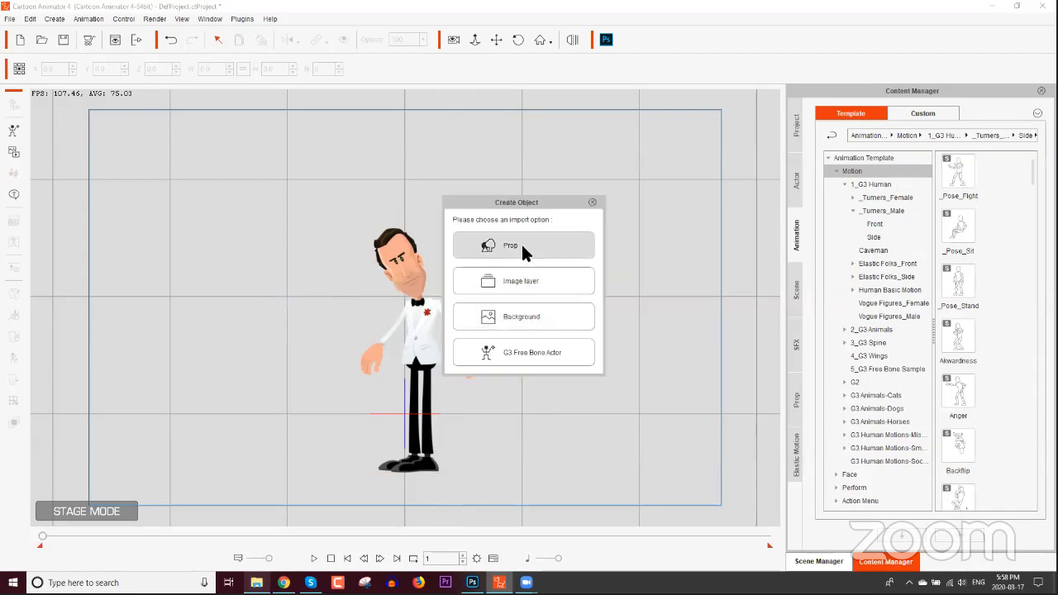
pyautogui.click(522, 247)
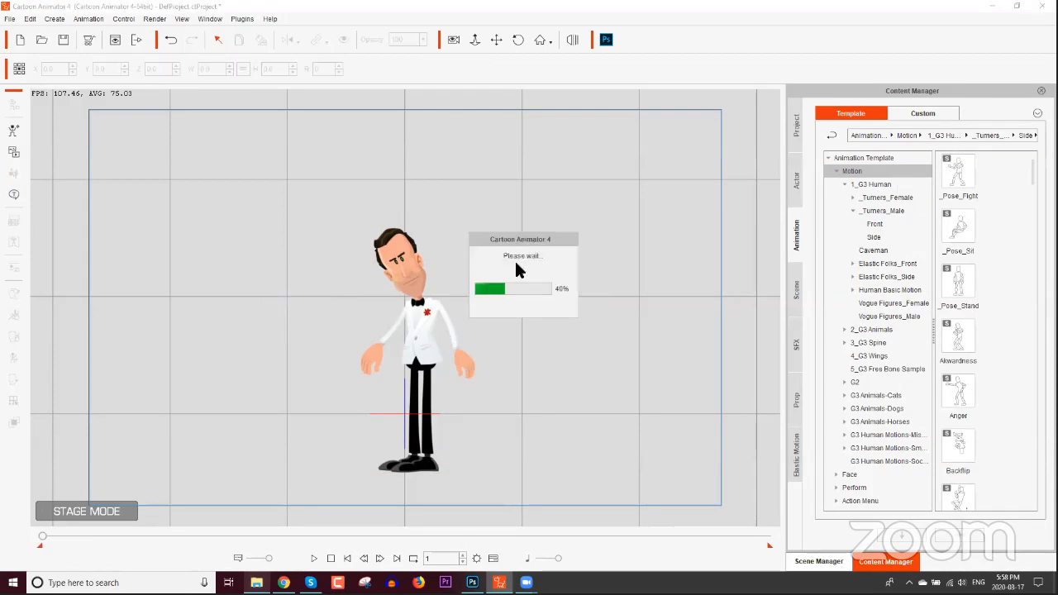
pyautogui.scroll(-3, 347, 356)
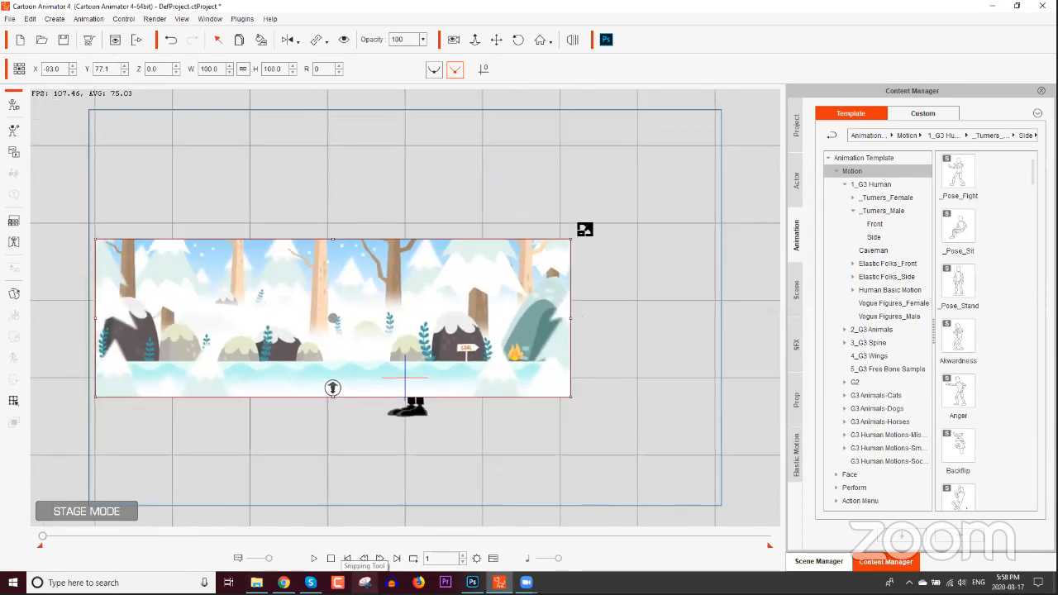
pyautogui.moveTo(585, 230); pyautogui.dragTo(704, 132)
pyautogui.moveTo(614, 317)
pyautogui.mouseDown()
pyautogui.moveTo(627, 315)
pyautogui.moveTo(604, 323)
pyautogui.mouseUp()
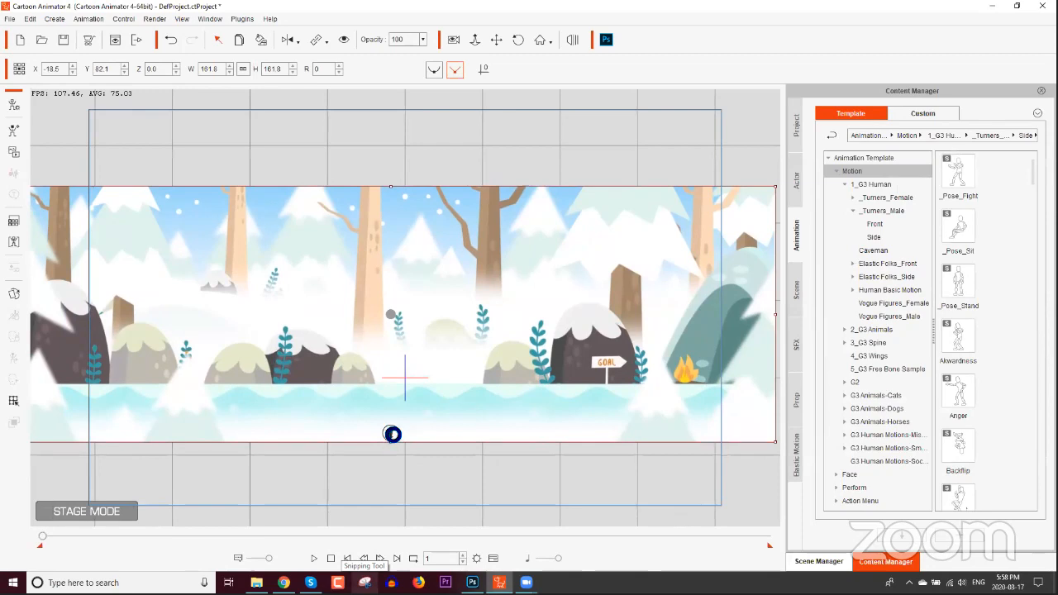
pyautogui.moveTo(394, 434); pyautogui.dragTo(394, 430)
pyautogui.moveTo(476, 425); pyautogui.dragTo(392, 433)
# Step: Move the spy across the snow scene to stand by the GOAL sign, at about X 294
pyautogui.scroll(4, 397, 436)
pyautogui.click(319, 327)
pyautogui.moveTo(319, 328); pyautogui.dragTo(599, 329)
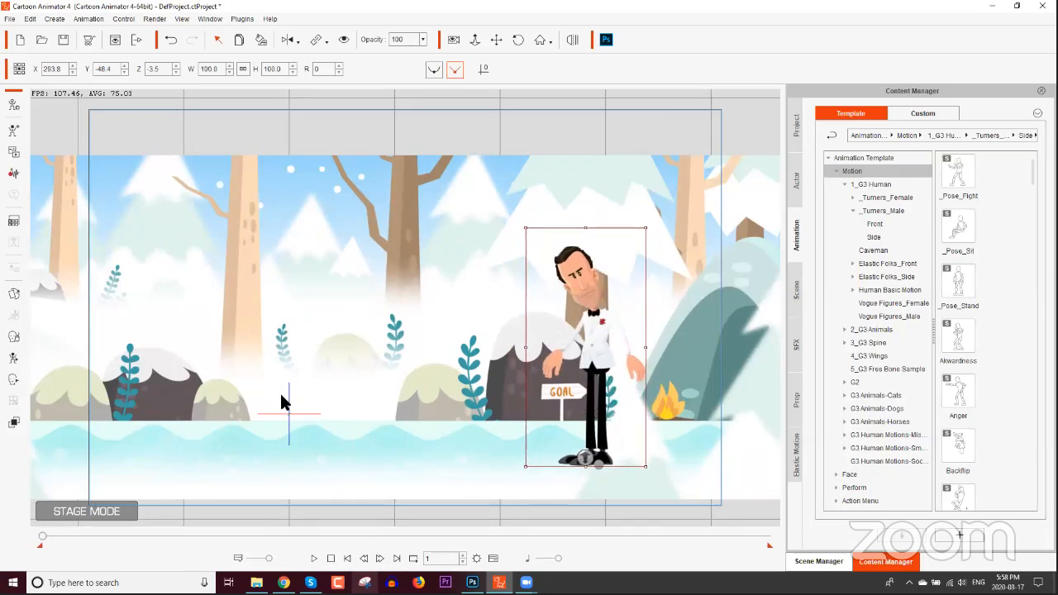
# Step: Look through the male turner side motions, and open the Move motions of the G3 Human Motions-Missi... pack
pyautogui.click(885, 210)
pyautogui.click(886, 236)
pyautogui.moveTo(1031, 170); pyautogui.dragTo(1020, 491)
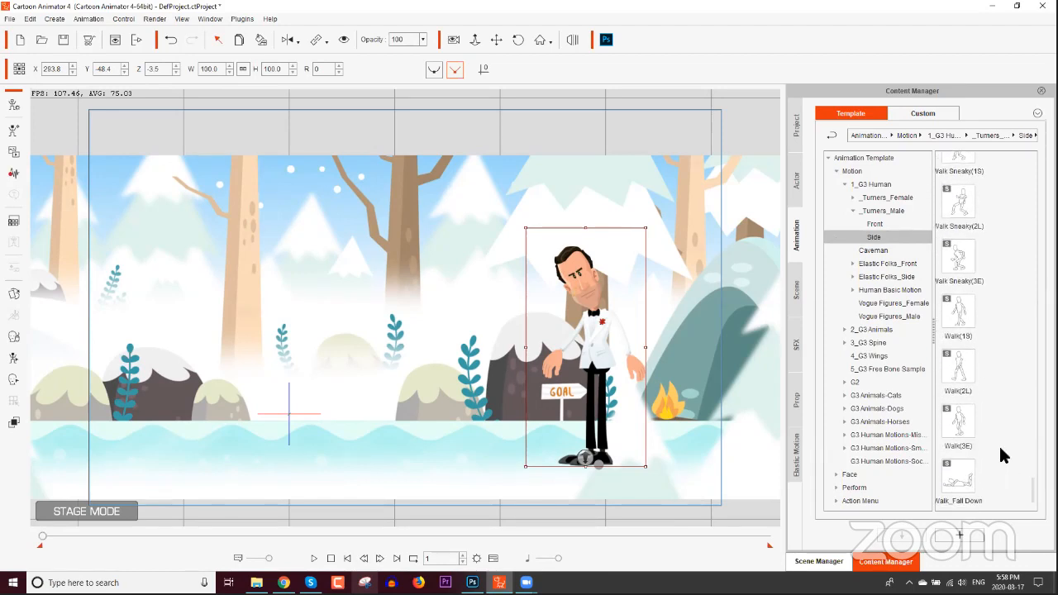
pyautogui.click(906, 438)
pyautogui.click(844, 435)
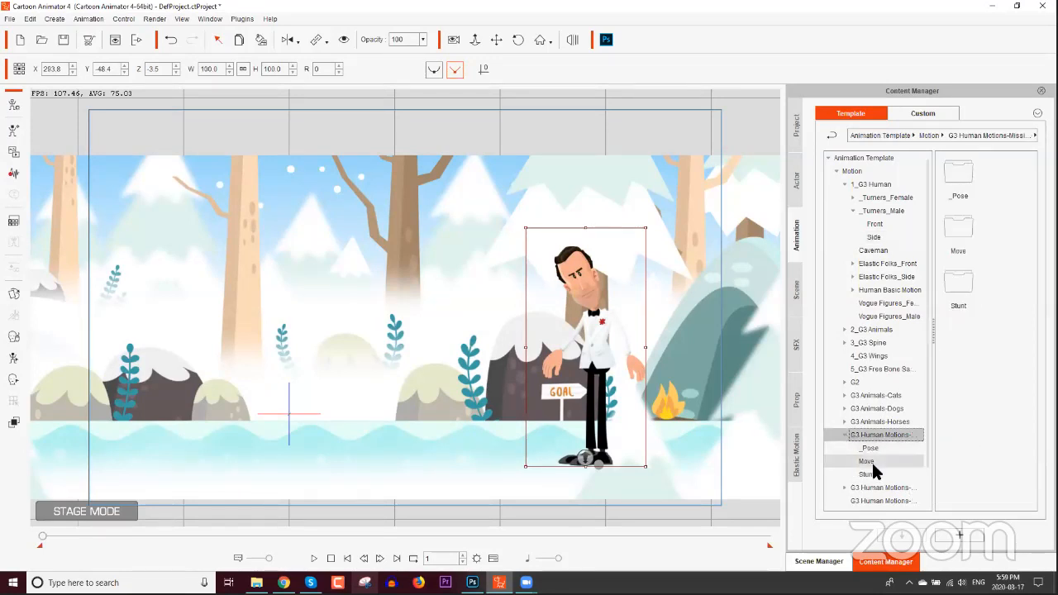
pyautogui.click(870, 462)
pyautogui.moveTo(1030, 205); pyautogui.dragTo(1031, 374)
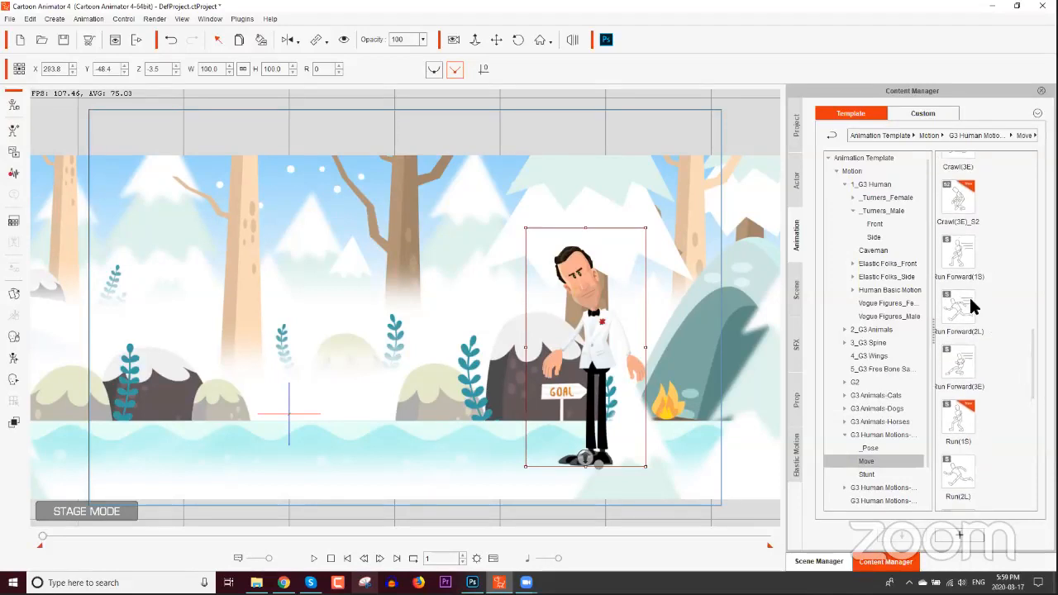
# Step: Apply the Run Forward(1S) motion to the spy and show his Motion track in the timeline
pyautogui.doubleClick(955, 257)
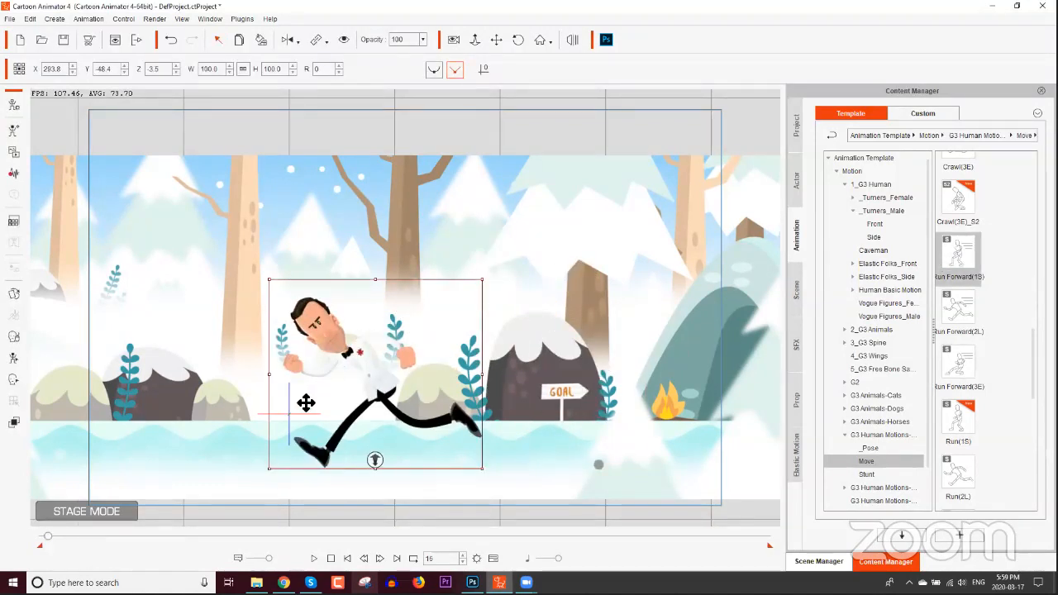
pyautogui.press('F3')
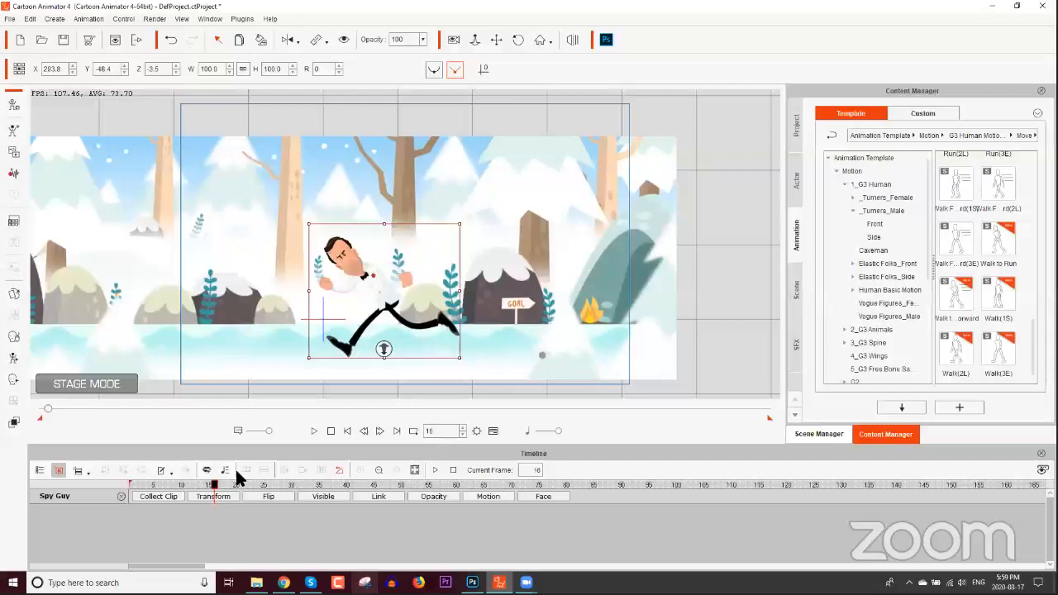
pyautogui.click(491, 497)
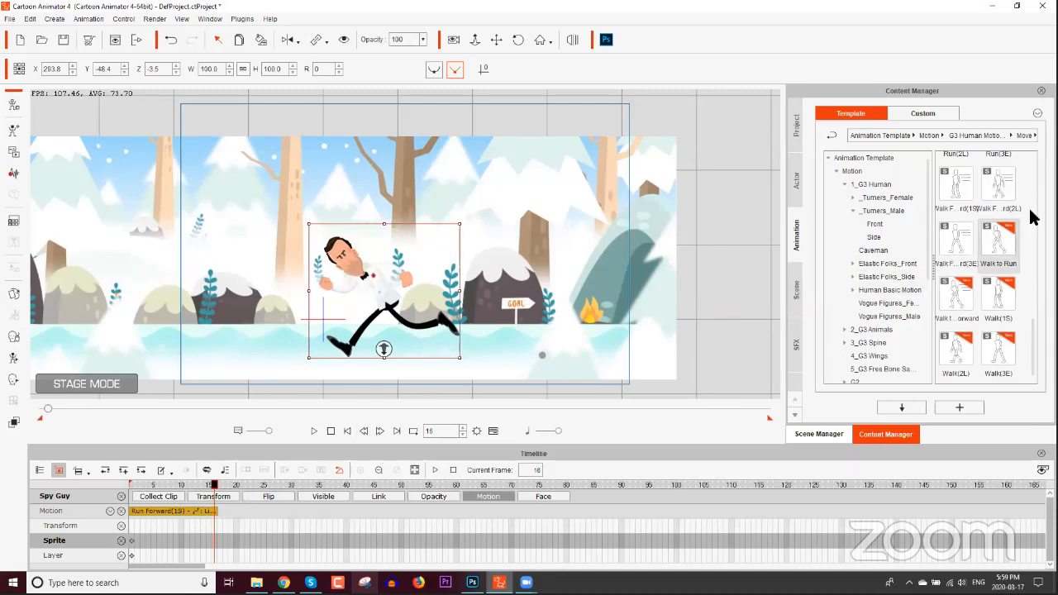
# Step: Append the Run Forward(2L) motion after the first run clip and scrub through both clips to frame 36
pyautogui.scroll(5, 1016, 274)
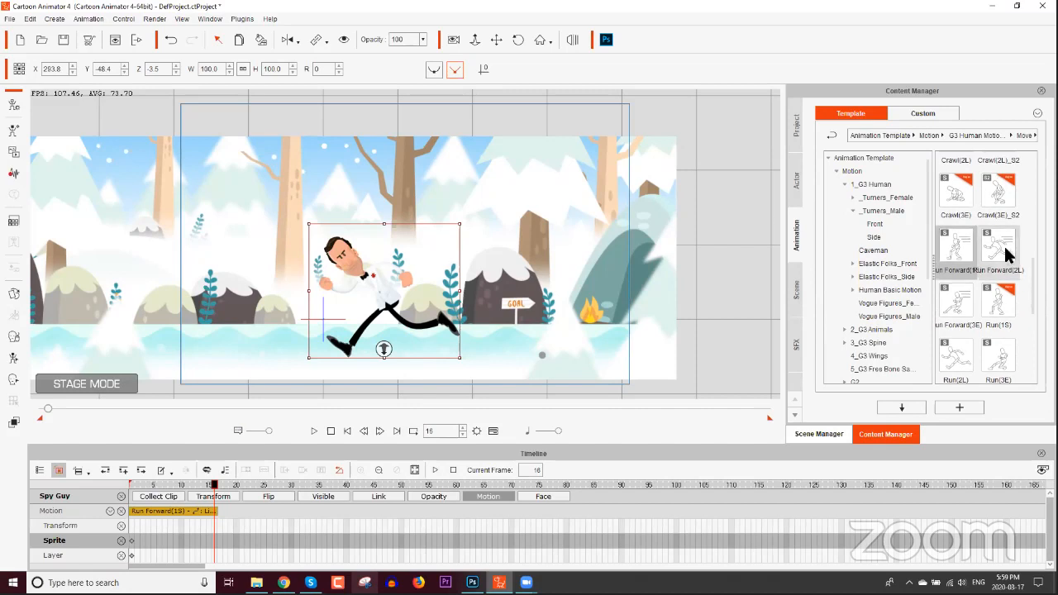
pyautogui.doubleClick(1003, 244)
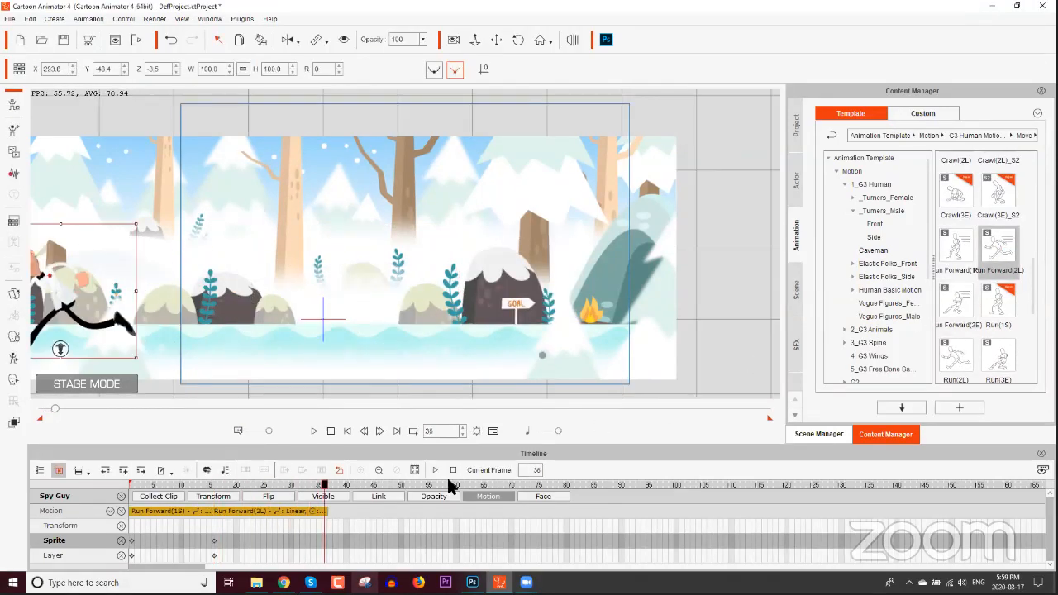
pyautogui.click(185, 513)
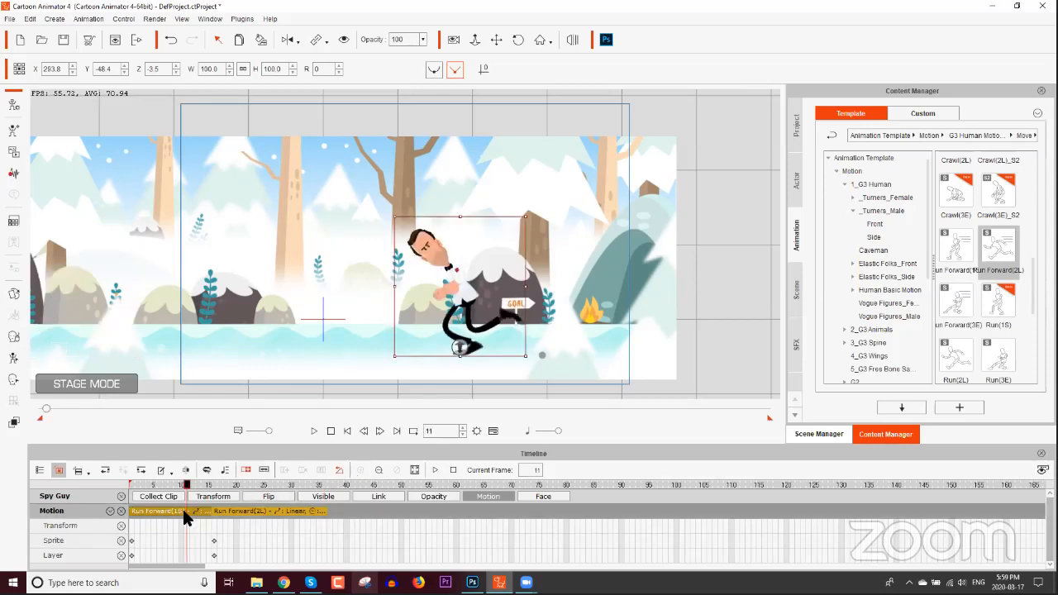
pyautogui.click(259, 511)
pyautogui.moveTo(192, 485); pyautogui.dragTo(324, 491)
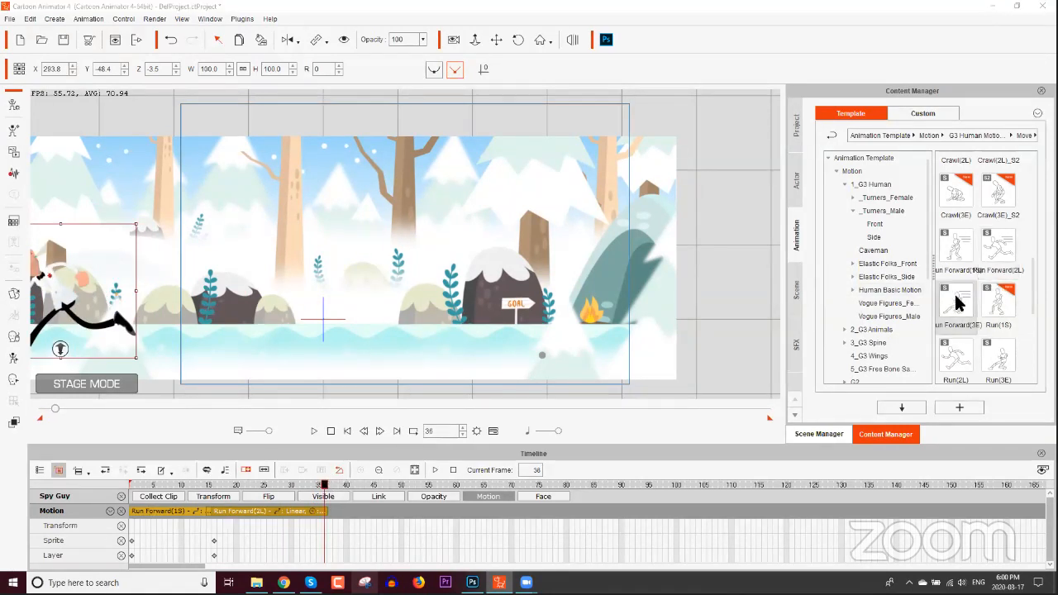
# Step: Try the Run Forward(3E) motion from frame 36, scrub through the run, and delete that ending clip
pyautogui.doubleClick(957, 302)
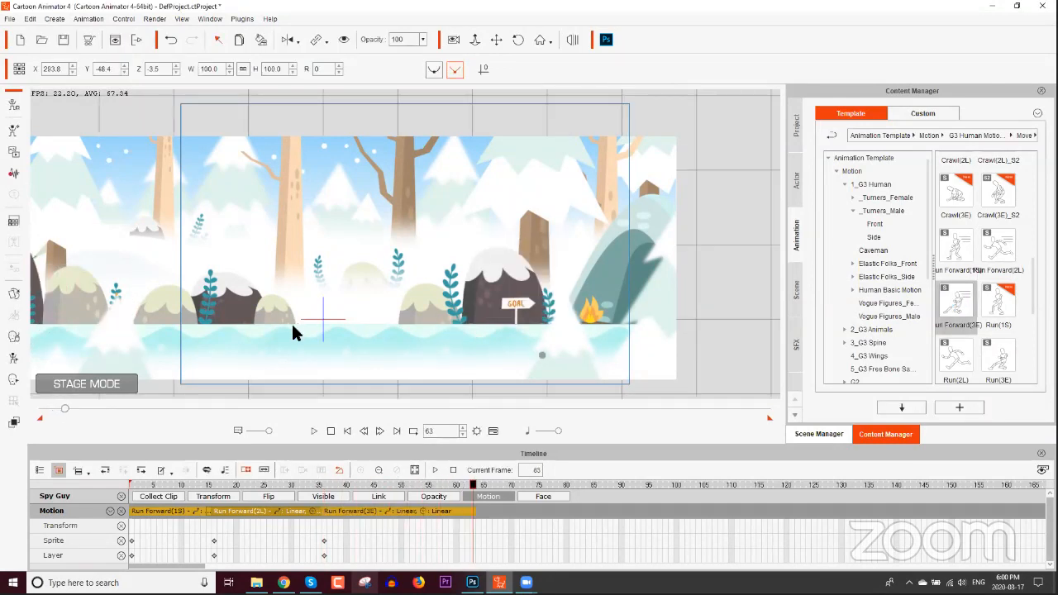
pyautogui.moveTo(265, 326); pyautogui.dragTo(428, 323)
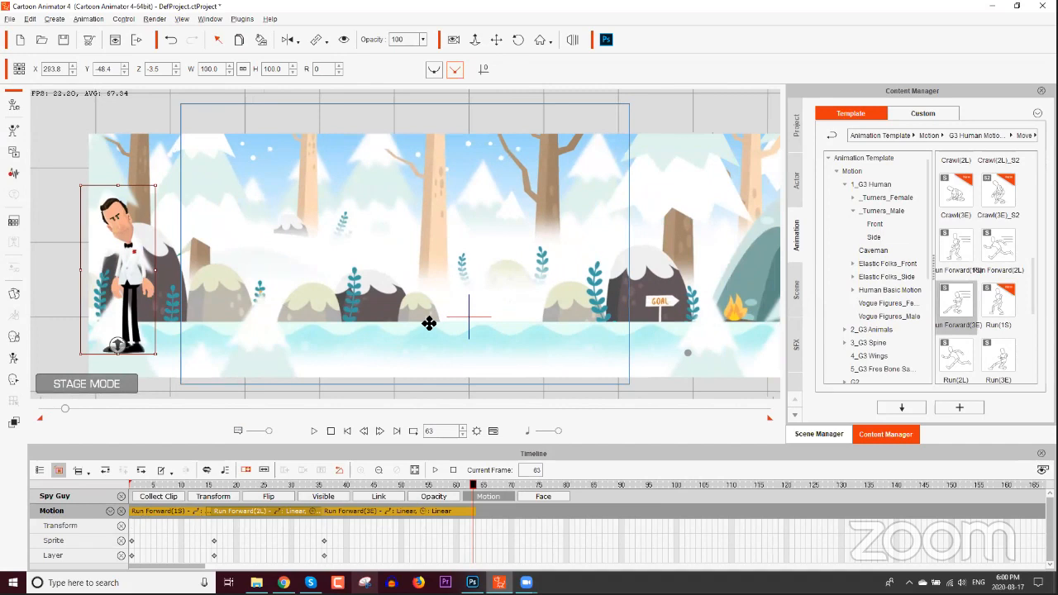
pyautogui.moveTo(171, 487); pyautogui.dragTo(462, 489)
pyautogui.click(374, 485)
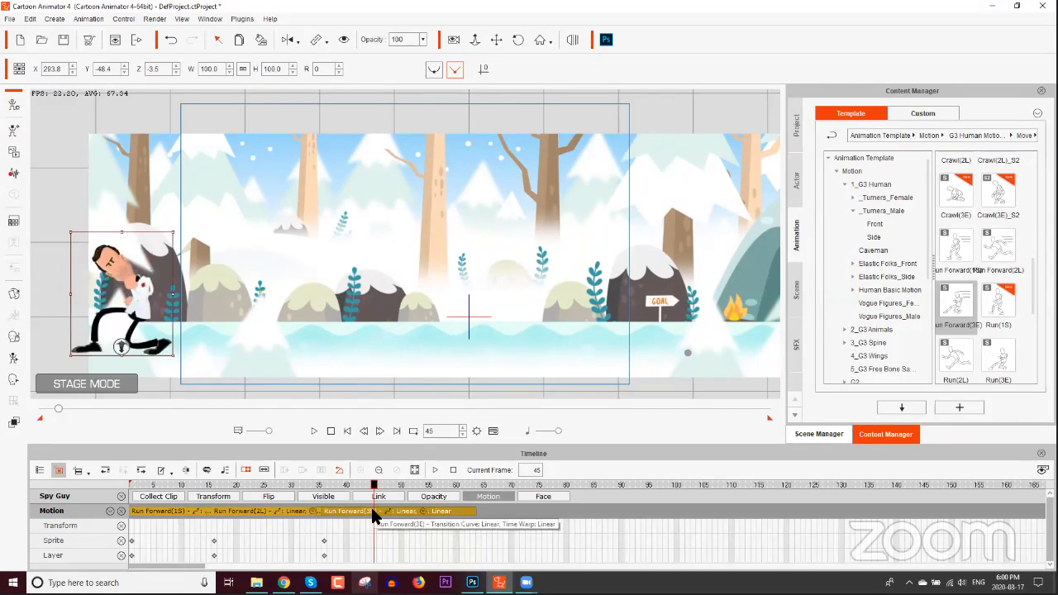
pyautogui.press('Delete')
# Step: Append a second Run Forward(2L) clip at frame 36 and play the spy's run across the scene
pyautogui.moveTo(332, 485); pyautogui.dragTo(324, 489)
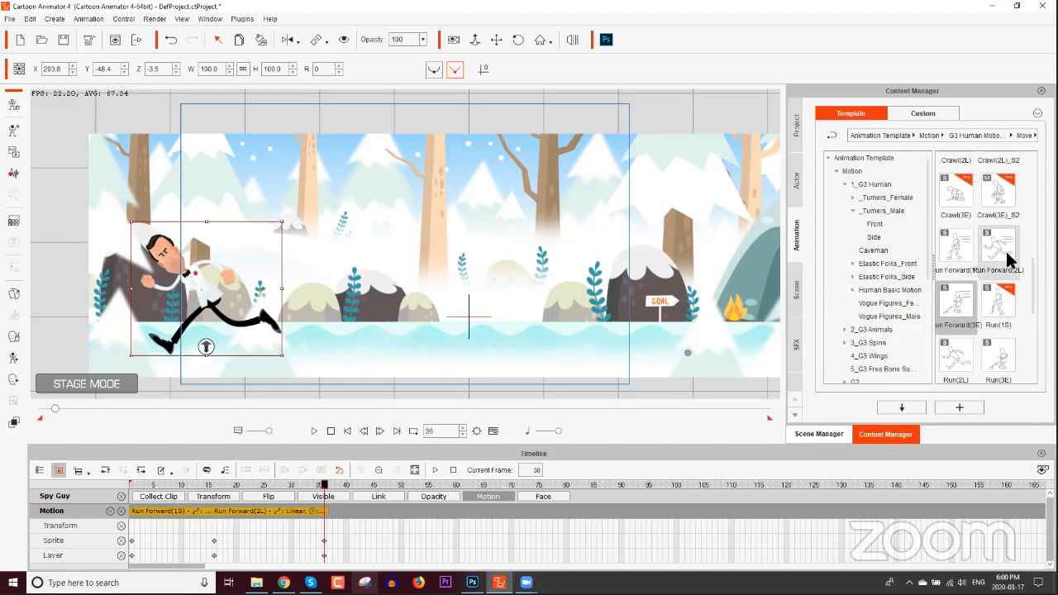
pyautogui.doubleClick(1006, 257)
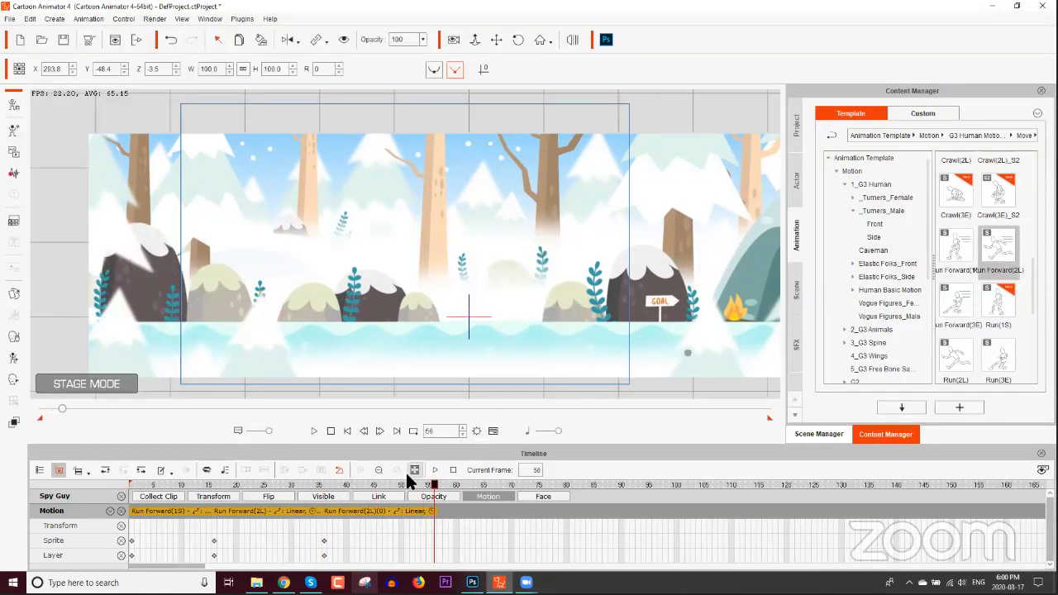
pyautogui.moveTo(309, 485); pyautogui.dragTo(120, 490)
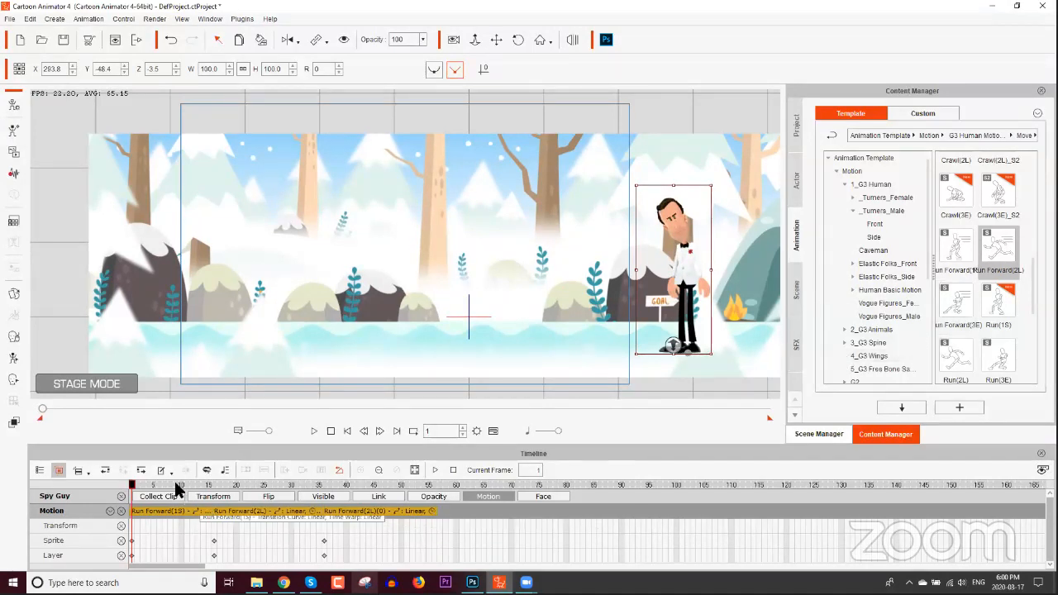
pyautogui.press('space')
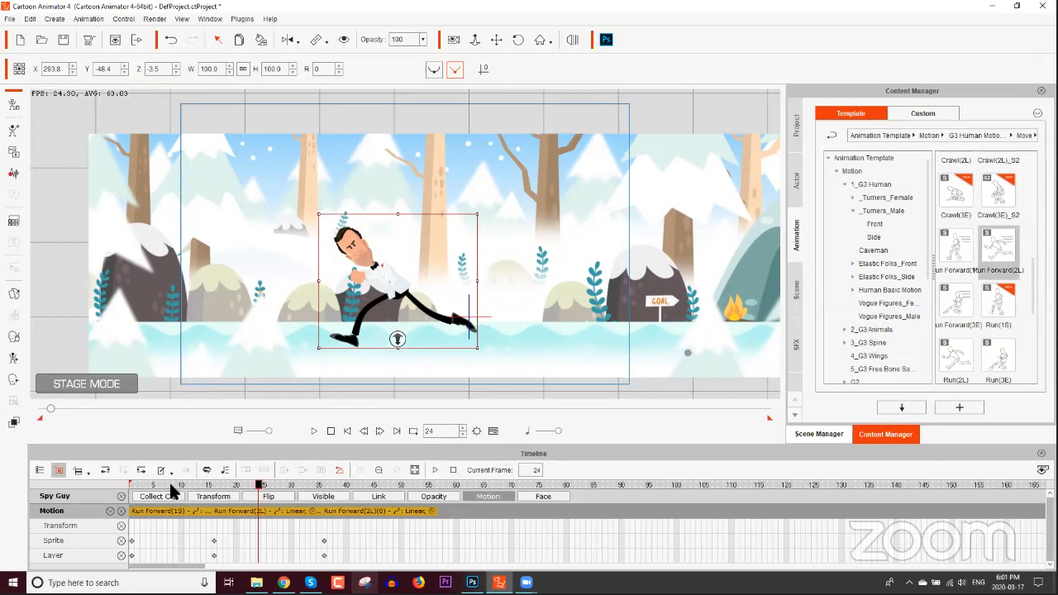
pyautogui.moveTo(168, 485); pyautogui.dragTo(123, 489)
pyautogui.press('space')
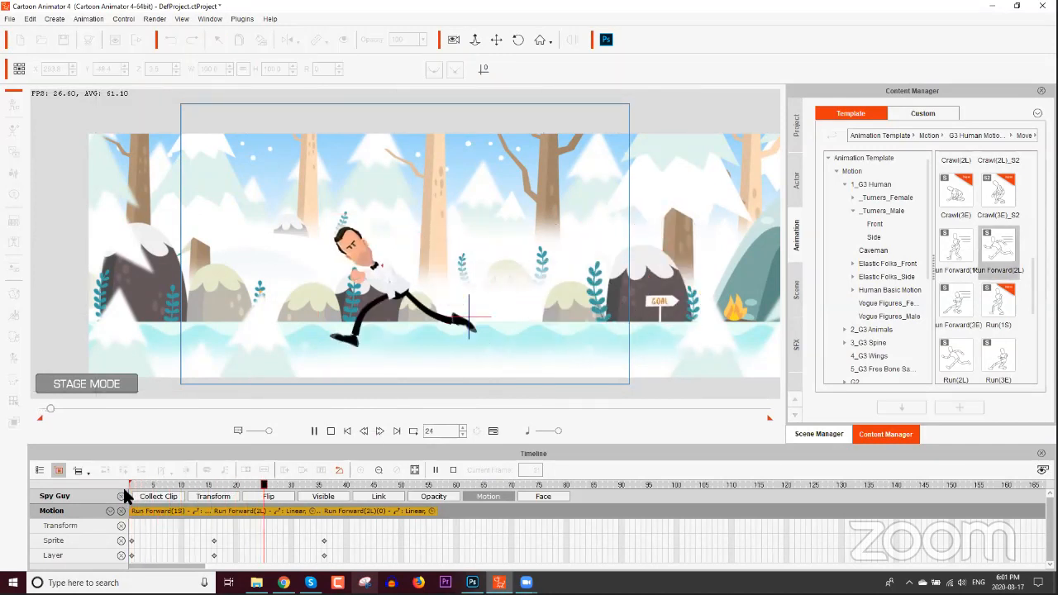
pyautogui.press('space')
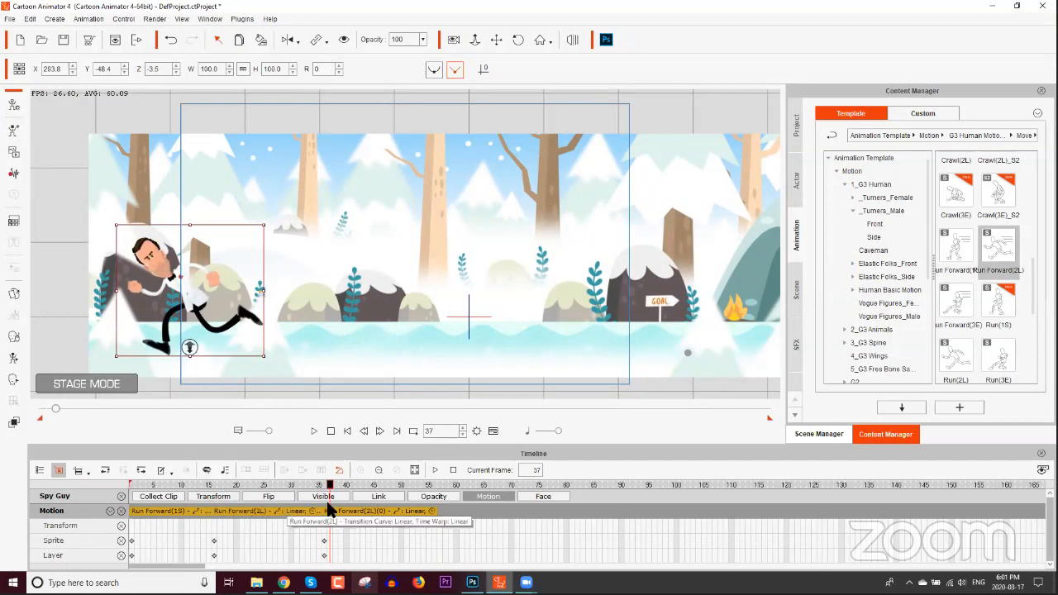
# Step: Delete all the Run Forward clips from the spy's Motion track
pyautogui.click(391, 508)
pyautogui.press('Delete')
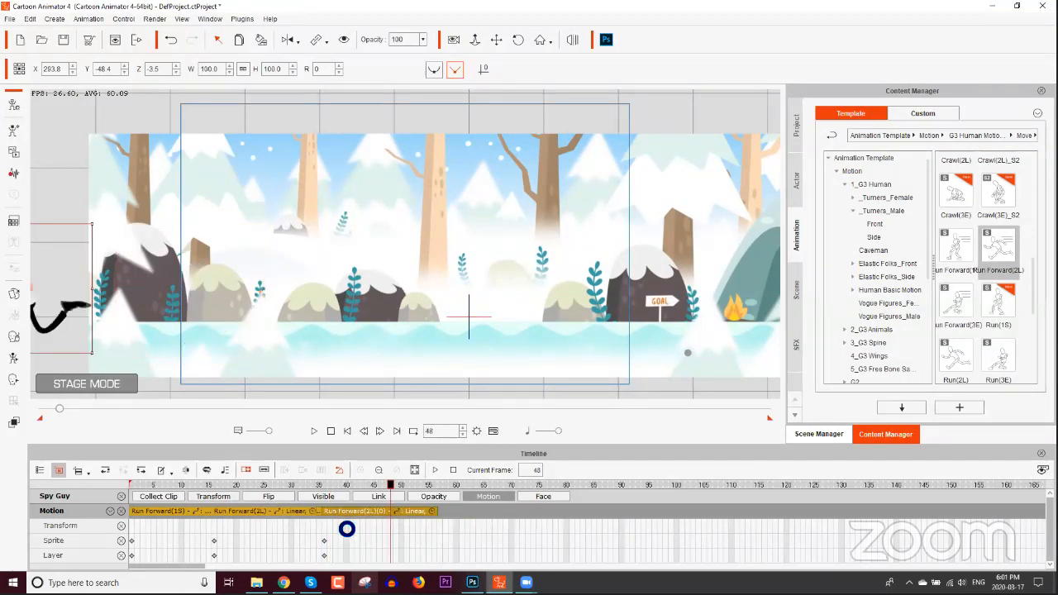
pyautogui.click(300, 513)
pyautogui.press('Delete')
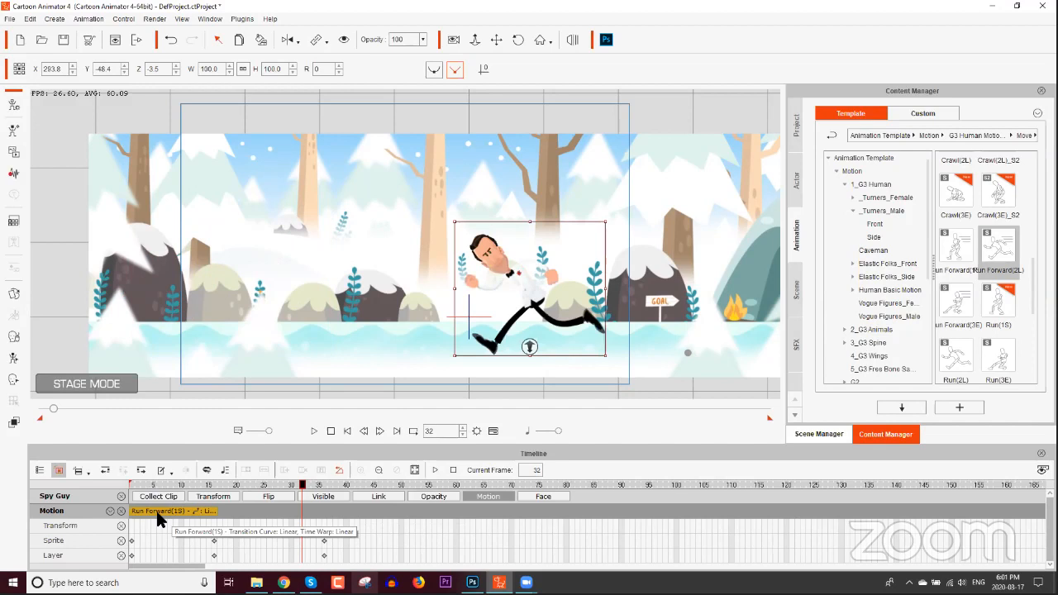
pyautogui.click(160, 512)
pyautogui.press('Delete')
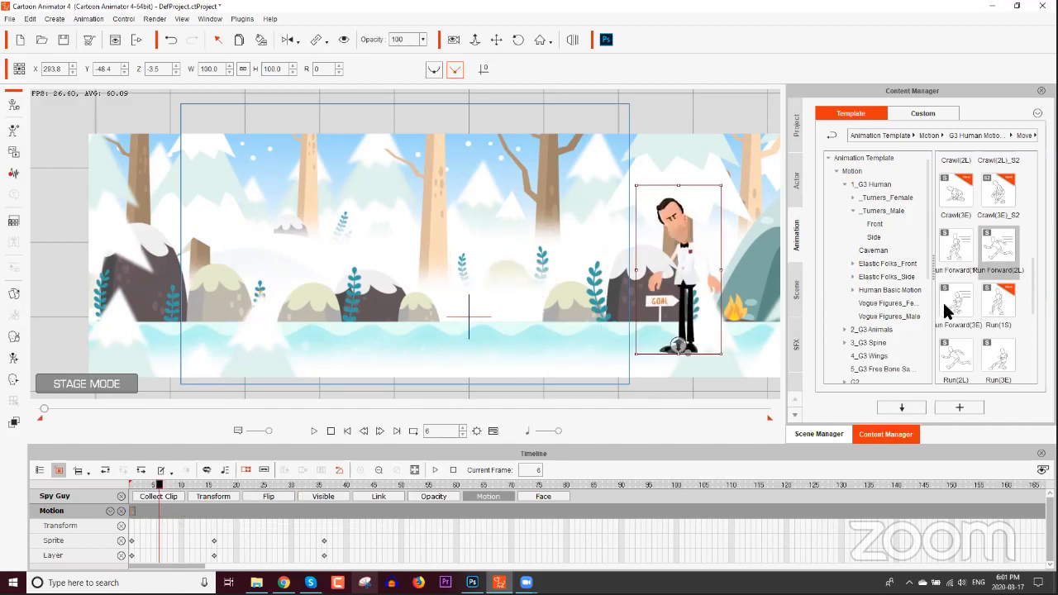
# Step: Apply the in-place Run(2L) motion to the spy from frame 6
pyautogui.scroll(-2, 1031, 296)
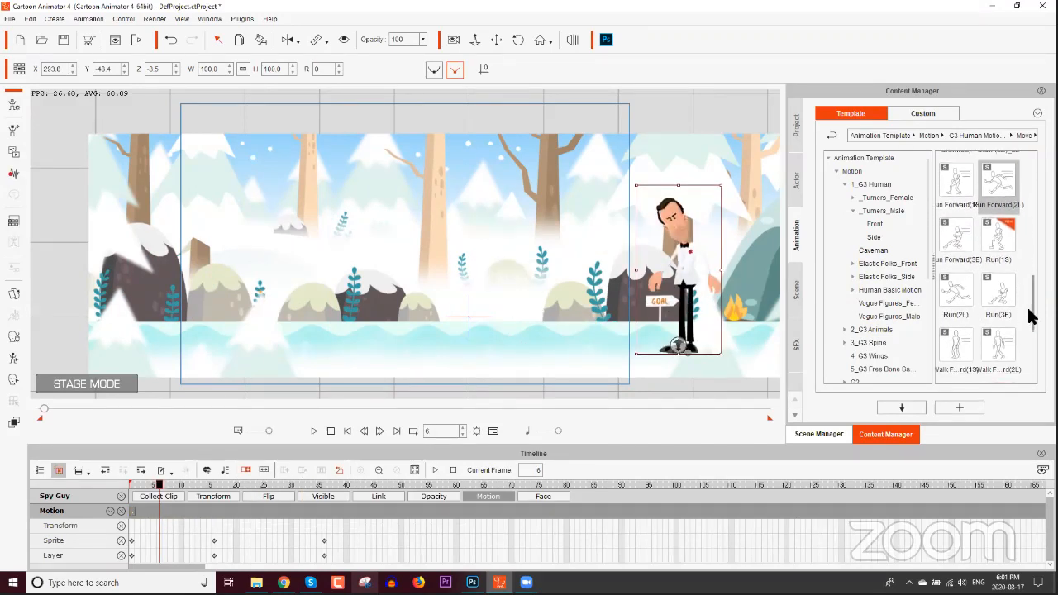
pyautogui.doubleClick(959, 294)
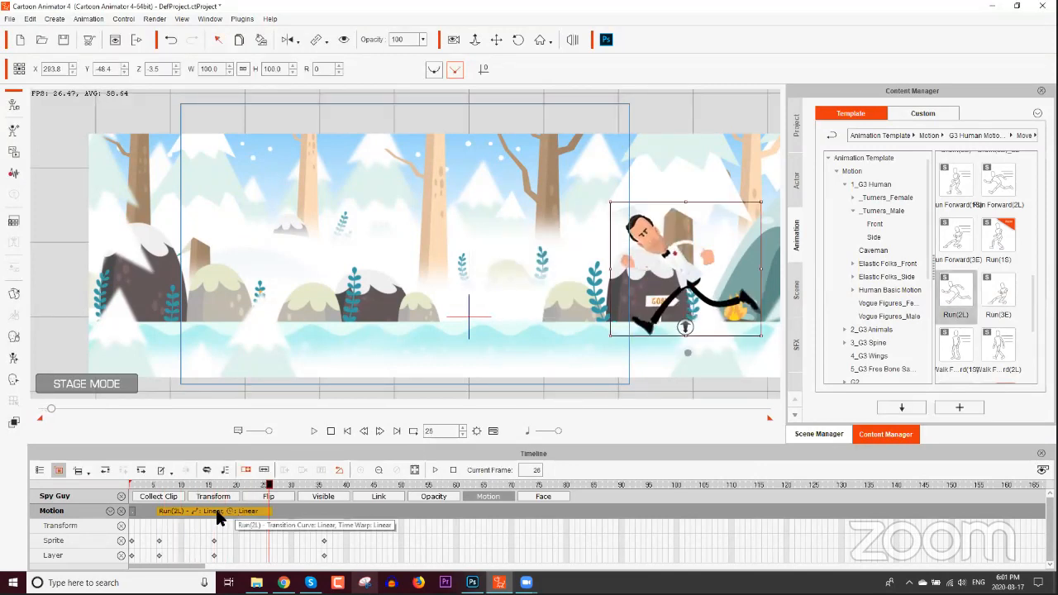
# Step: Move the Run(2L) clip to the start of the Motion track and hide the spy's Sprite and Layer tracks
pyautogui.moveTo(219, 517); pyautogui.dragTo(197, 518)
pyautogui.click(127, 485)
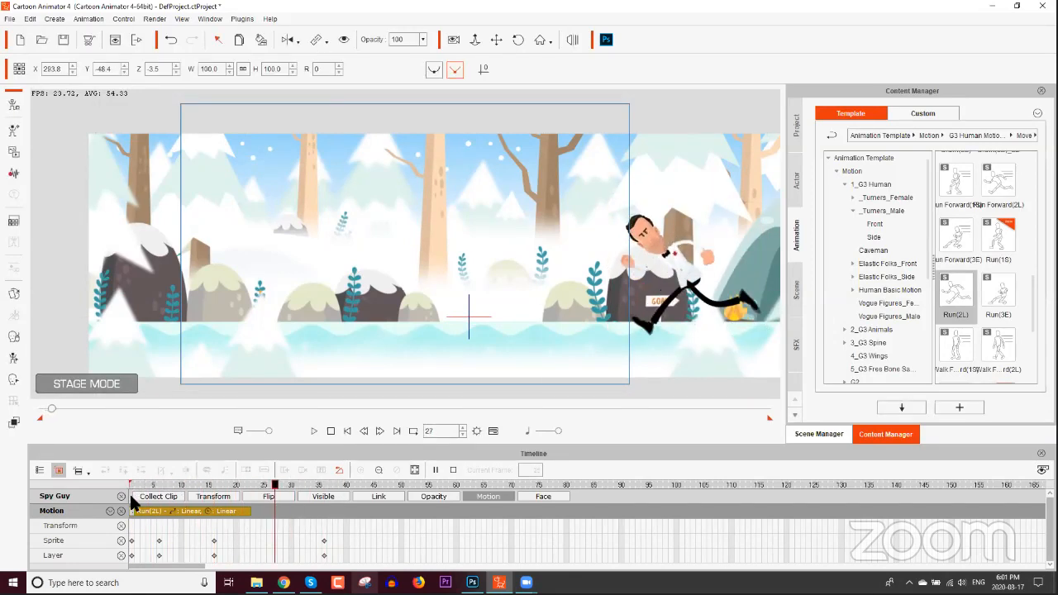
pyautogui.click(120, 556)
pyautogui.click(120, 541)
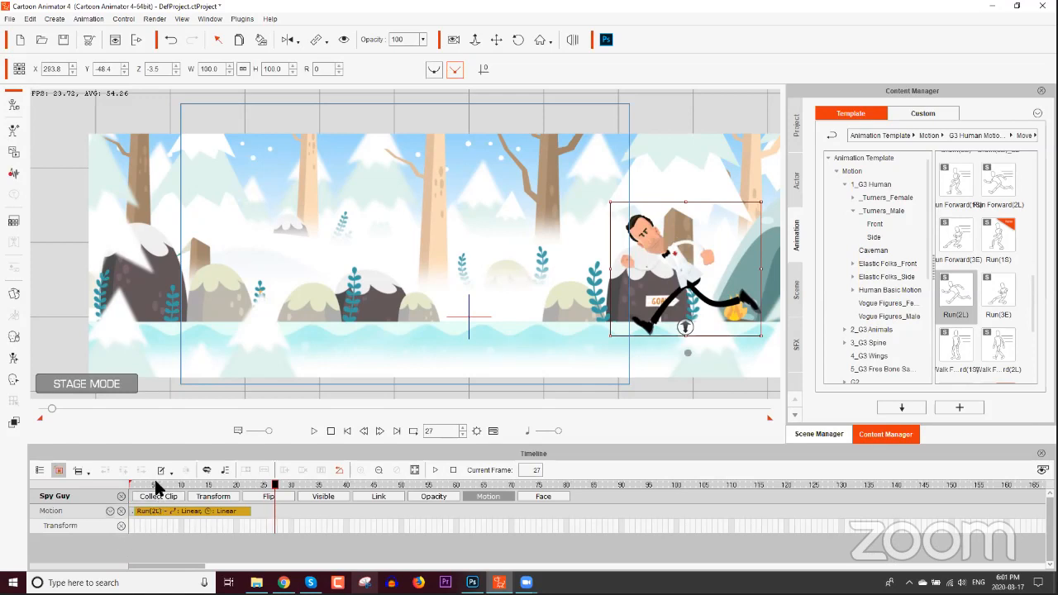
pyautogui.click(129, 486)
pyautogui.press('space')
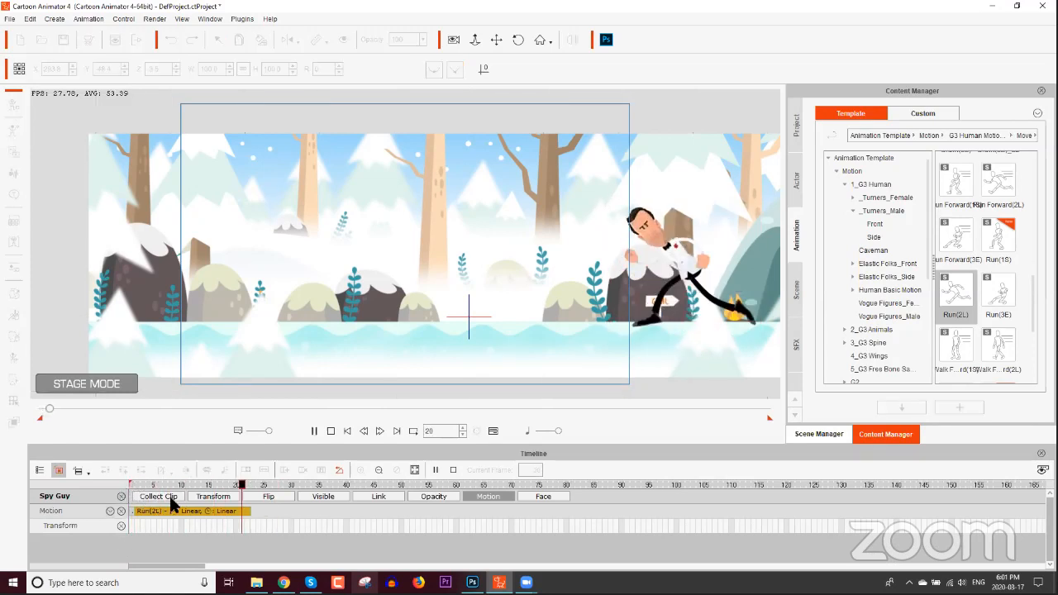
# Step: Loop the spy's Run(2L) clip out to about frame 62 and play the in-place run from the start
pyautogui.click(193, 509)
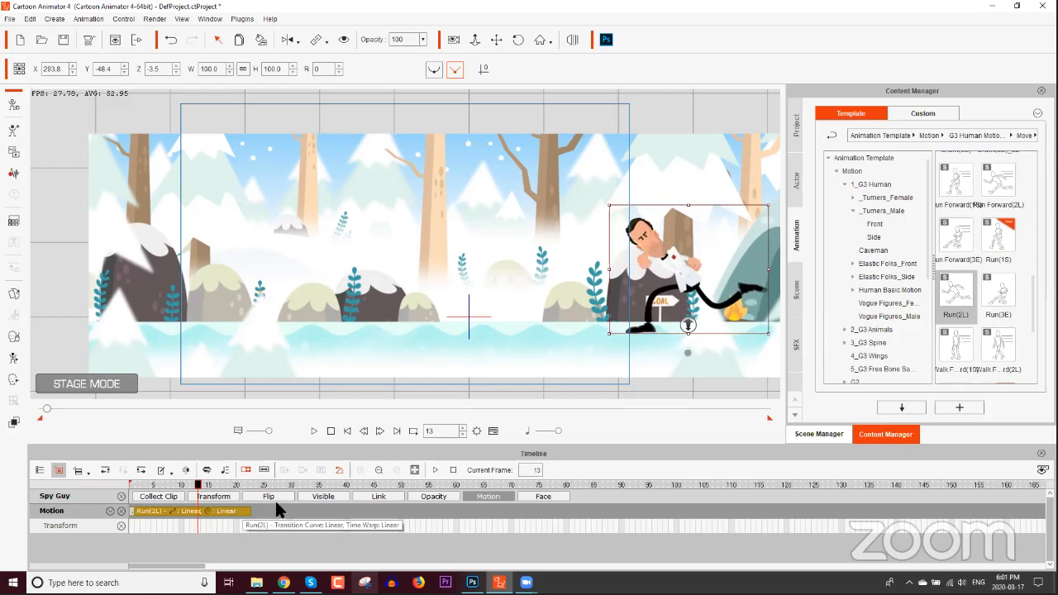
pyautogui.moveTo(249, 507); pyautogui.dragTo(439, 508)
pyautogui.moveTo(198, 488); pyautogui.dragTo(117, 485)
pyautogui.press('space')
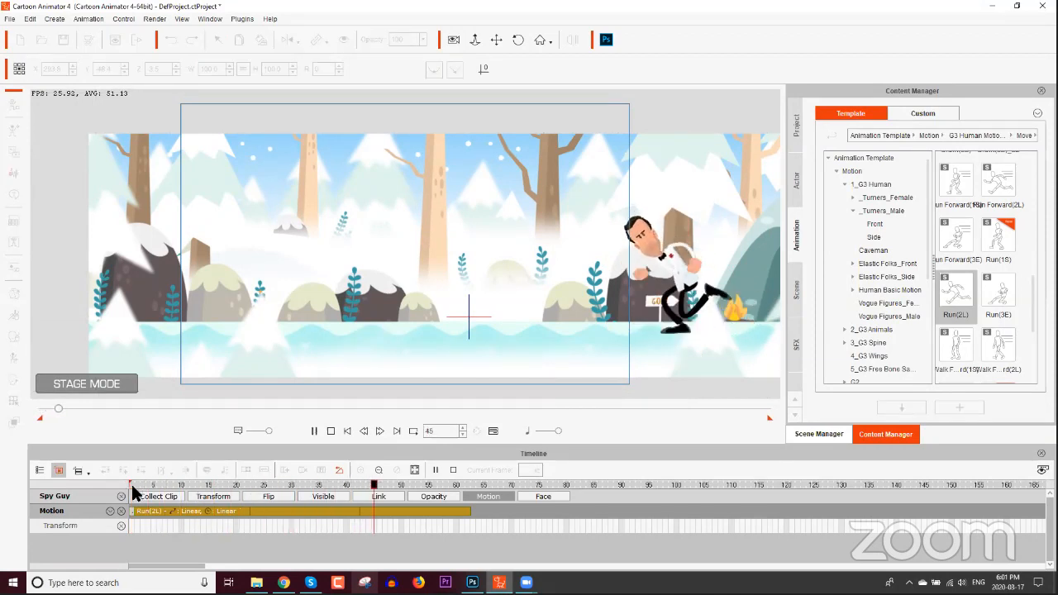
pyautogui.press('space')
pyautogui.moveTo(198, 487); pyautogui.dragTo(117, 489)
pyautogui.press('space')
pyautogui.press('space')
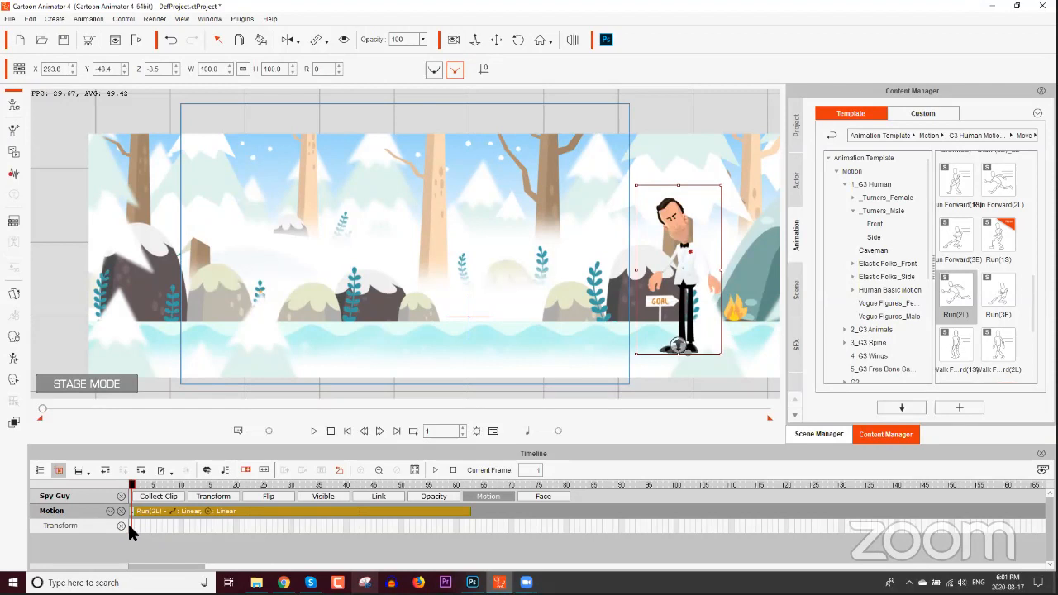
# Step: Leave the 2D motion key editing and show the spy's Transform track in the timeline in place of the Motion track
pyautogui.doubleClick(129, 526)
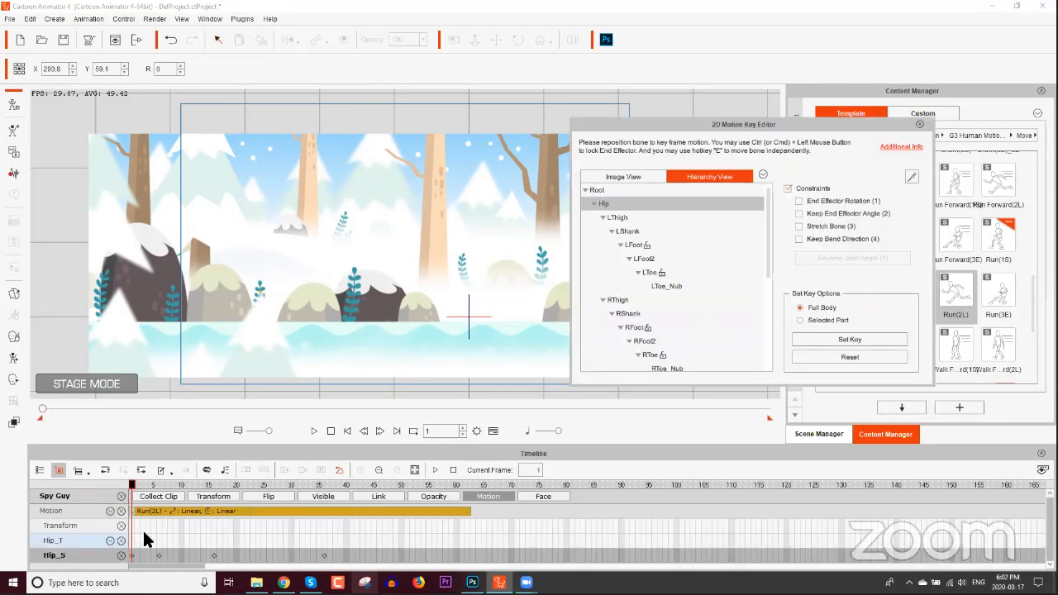
pyautogui.click(918, 126)
pyautogui.click(494, 494)
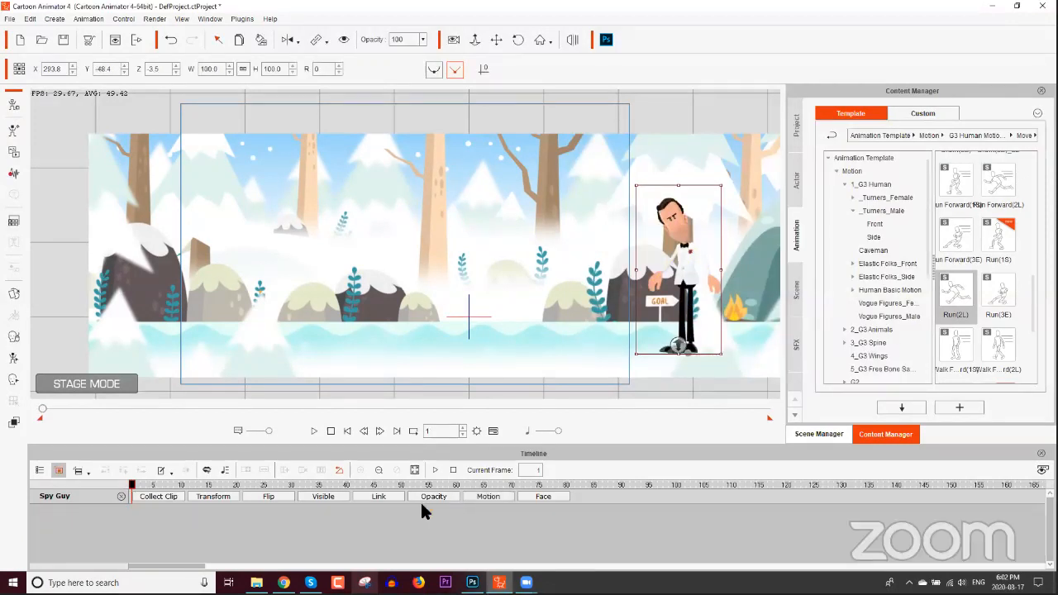
pyautogui.click(208, 497)
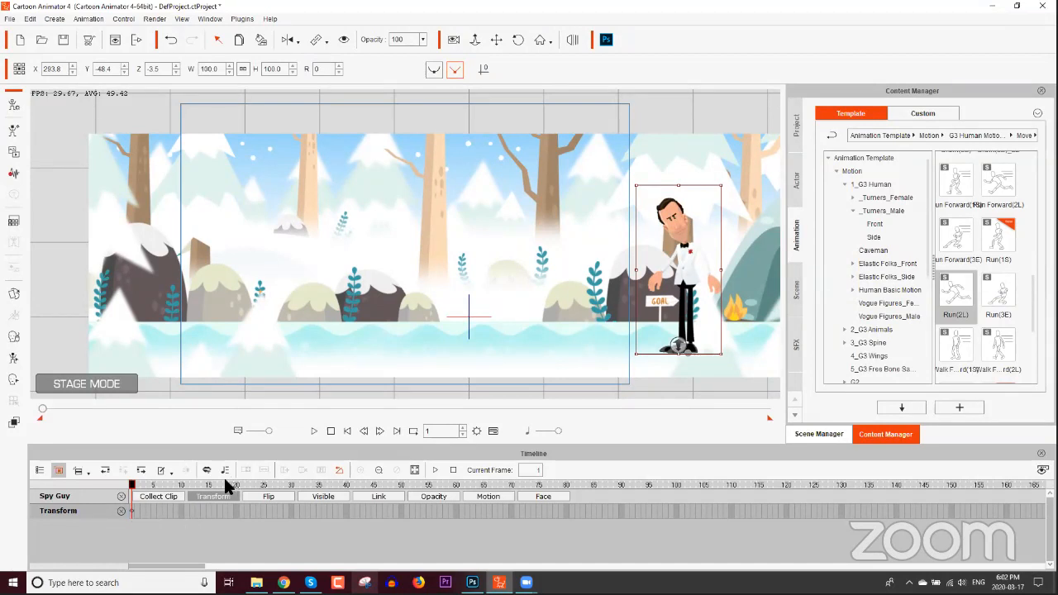
# Step: Key the spy's position at frame 62 past the snow scene's left edge, at about X -657.8, Y -50.0
pyautogui.click(134, 486)
pyautogui.moveTo(136, 488); pyautogui.dragTo(469, 493)
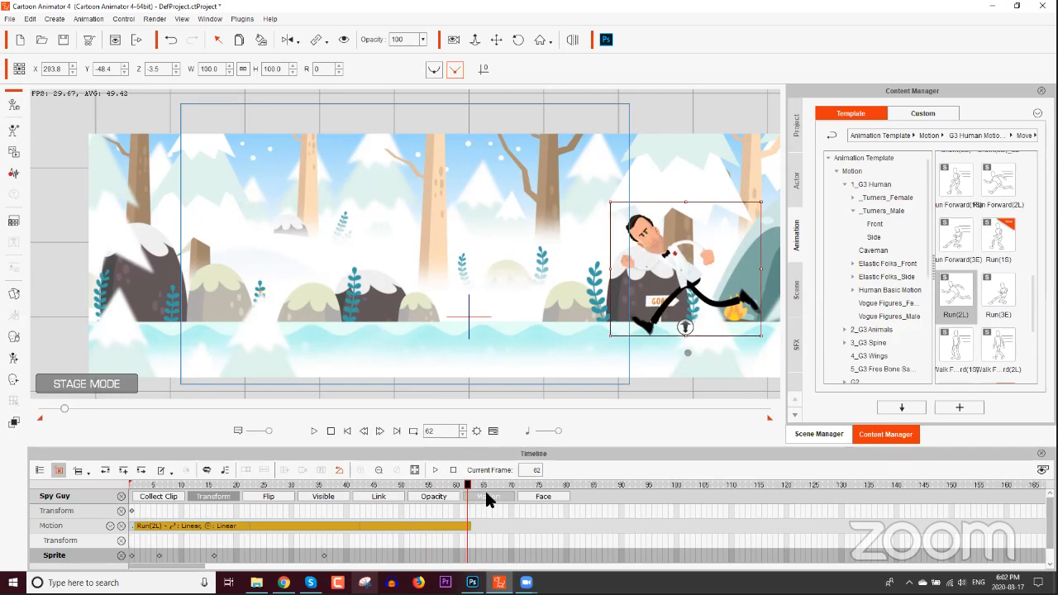
pyautogui.click(488, 498)
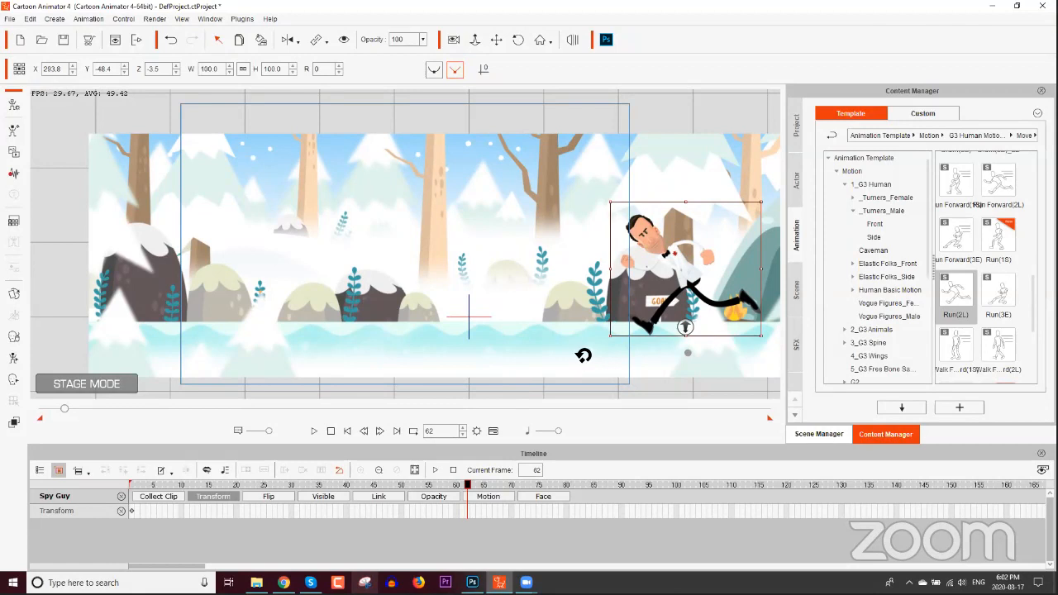
pyautogui.scroll(-1, 460, 277)
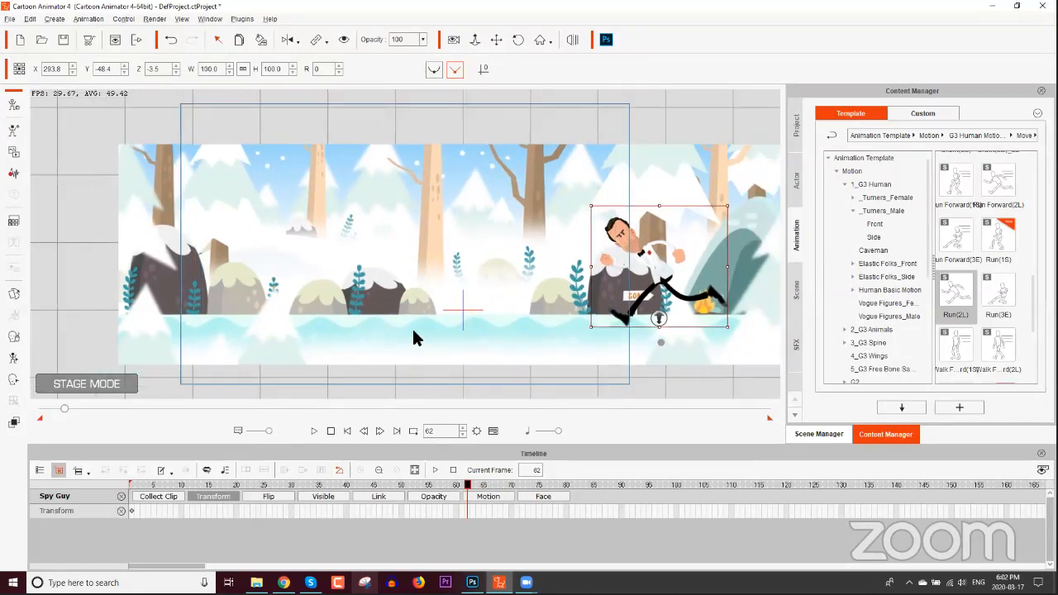
pyautogui.moveTo(409, 329); pyautogui.dragTo(520, 335)
pyautogui.moveTo(749, 290); pyautogui.dragTo(114, 291)
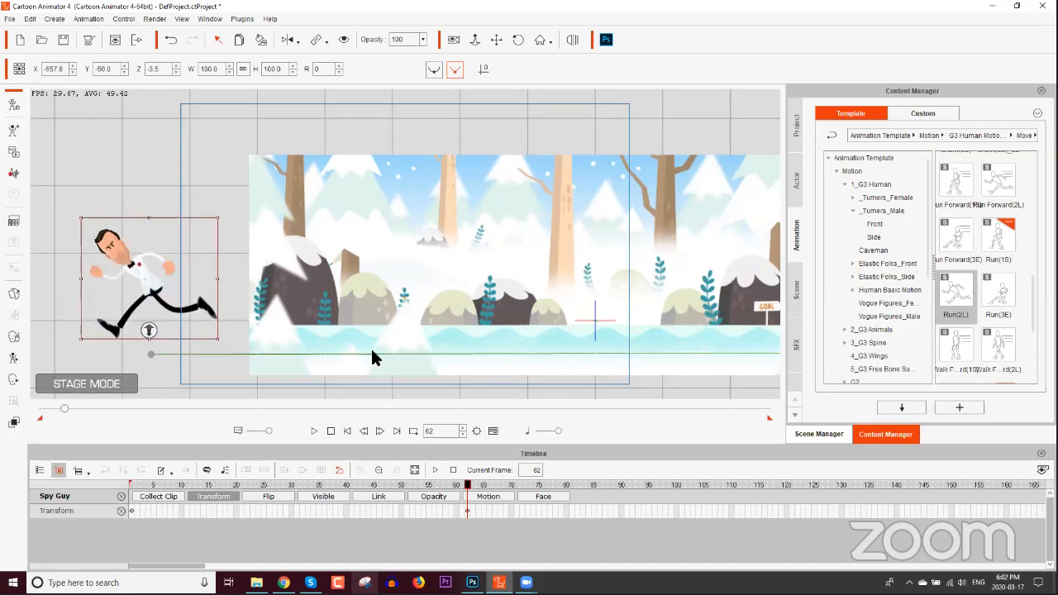
pyautogui.moveTo(634, 321); pyautogui.dragTo(577, 304)
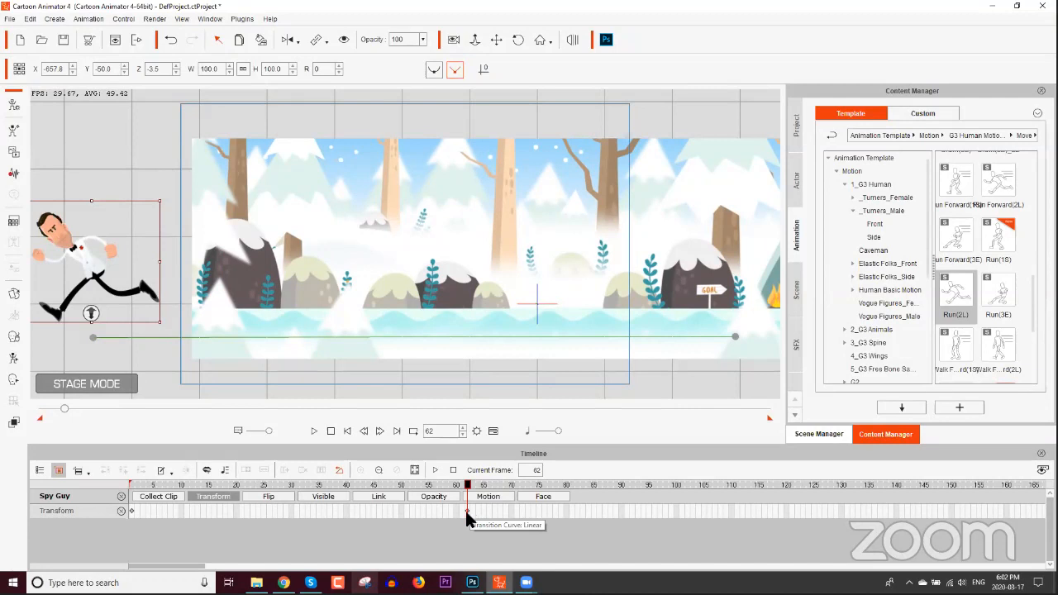
# Step: Play the spy's run across the scene from frame 1 twice and close the timeline
pyautogui.moveTo(267, 488); pyautogui.dragTo(128, 491)
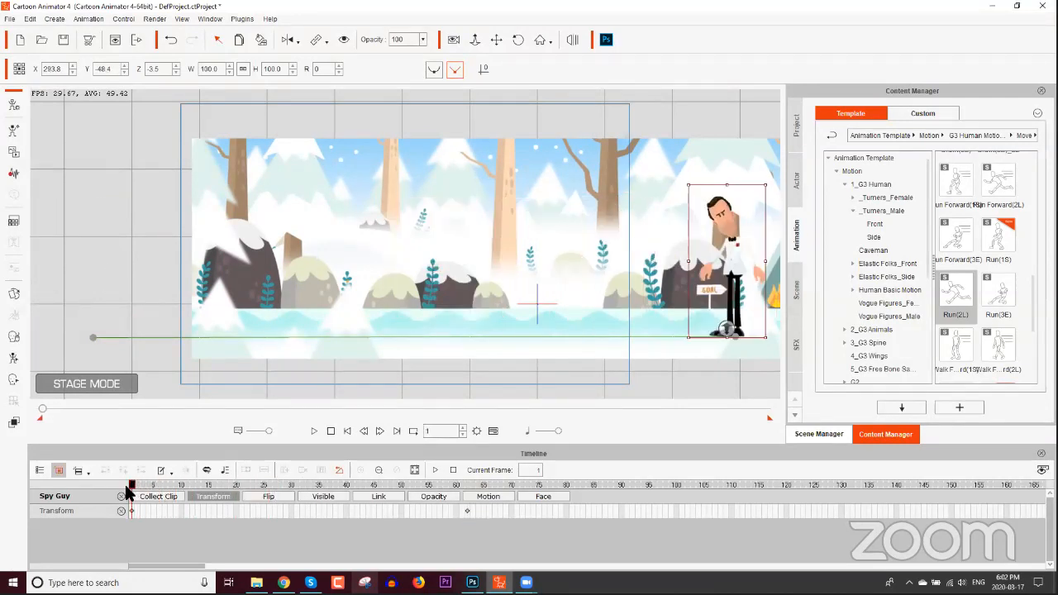
pyautogui.press('space')
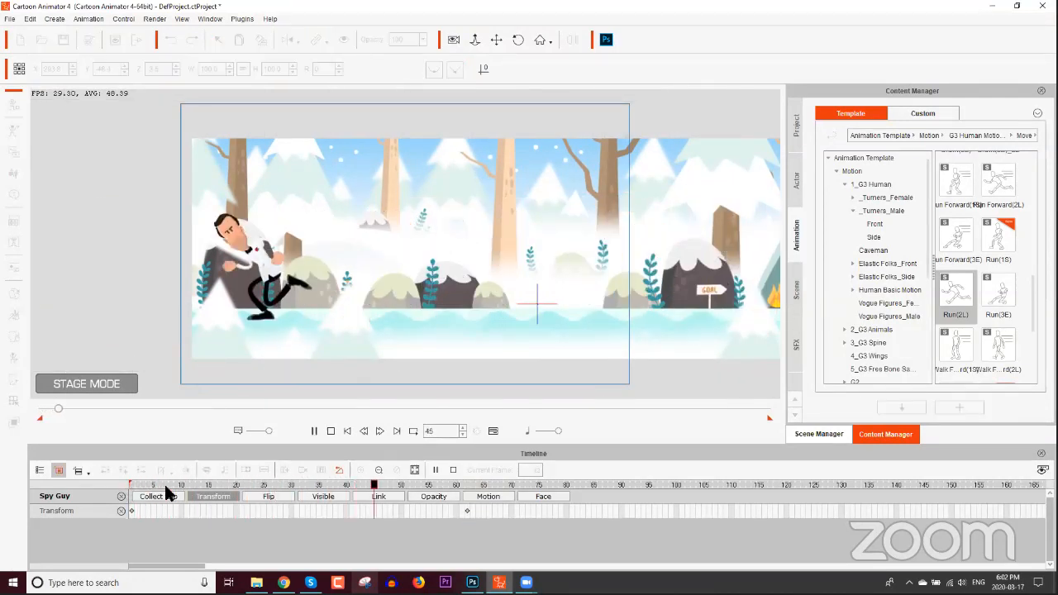
pyautogui.press('space')
pyautogui.moveTo(465, 486); pyautogui.dragTo(91, 488)
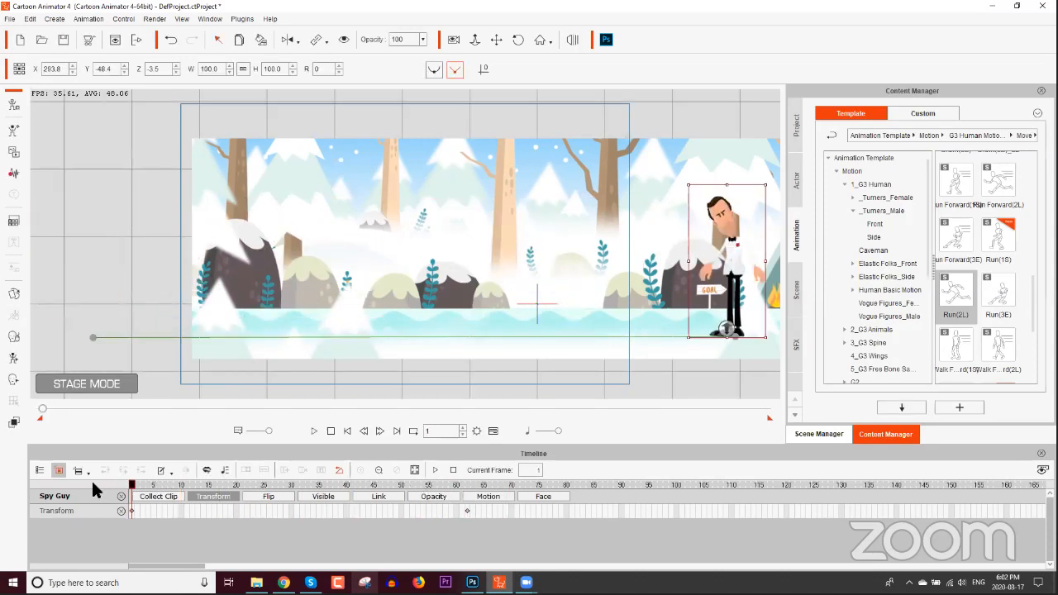
pyautogui.press('space')
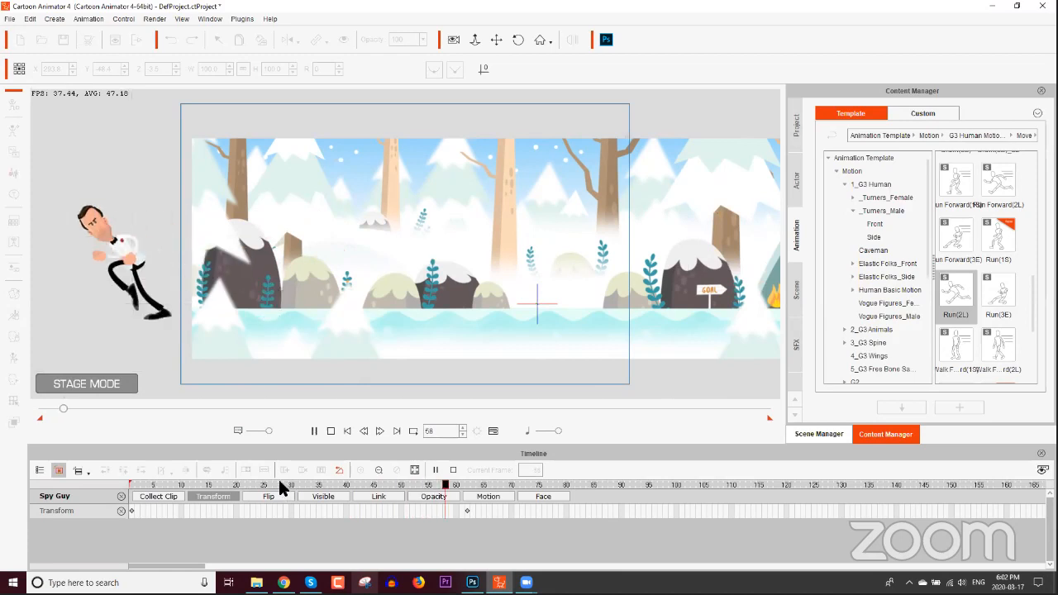
pyautogui.press('space')
pyautogui.moveTo(190, 484); pyautogui.dragTo(104, 482)
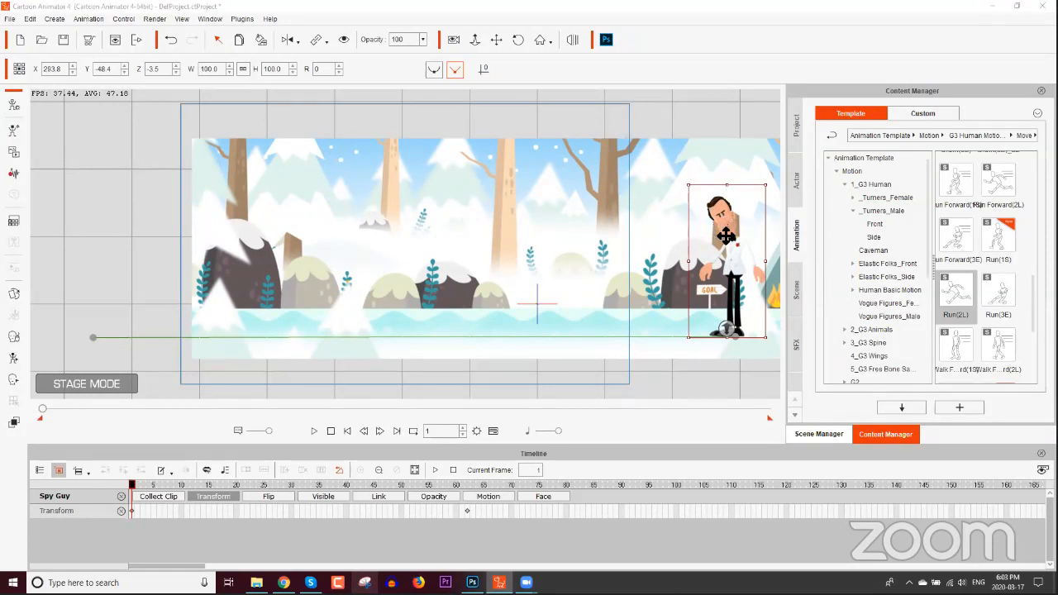
pyautogui.click(1041, 454)
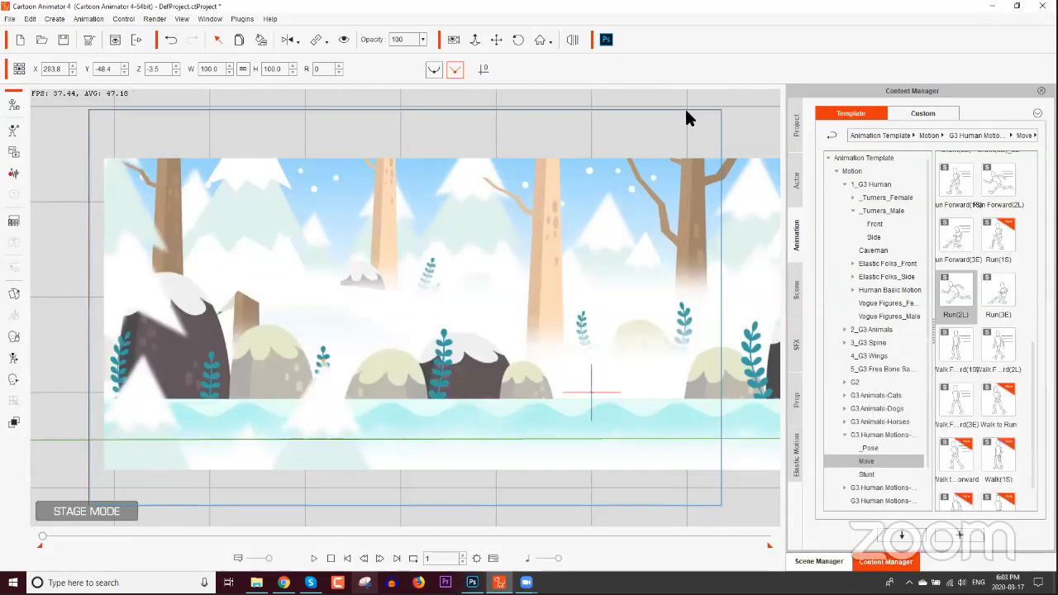
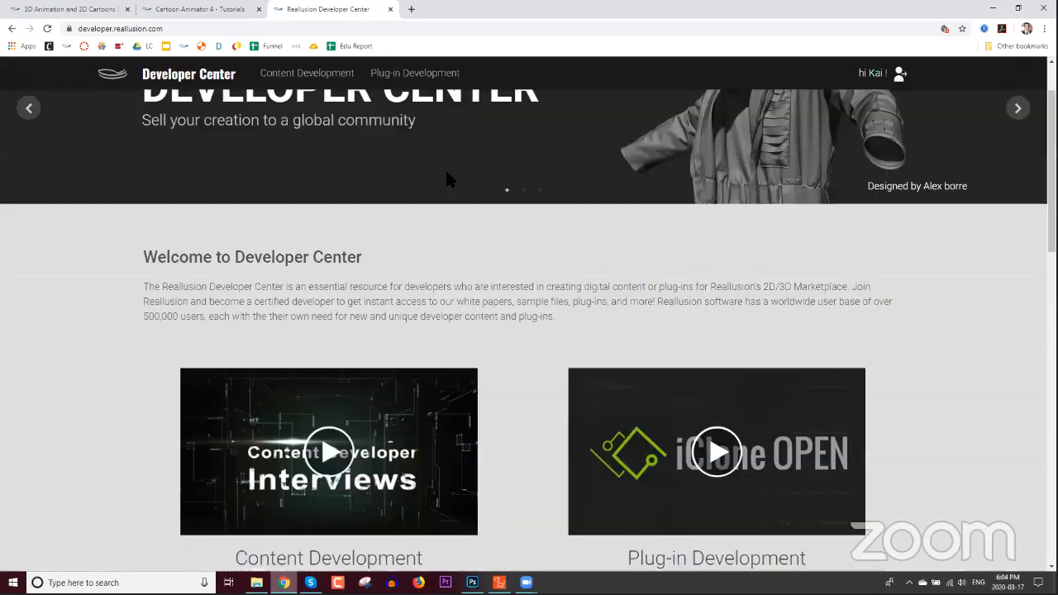
# Step: Open the CrazyTalk Animator content resources in Reallusion's Developer Center in the browser and review the G2 vs. G3 feature comparison
pyautogui.moveTo(328, 76)
pyautogui.moveTo(326, 113)
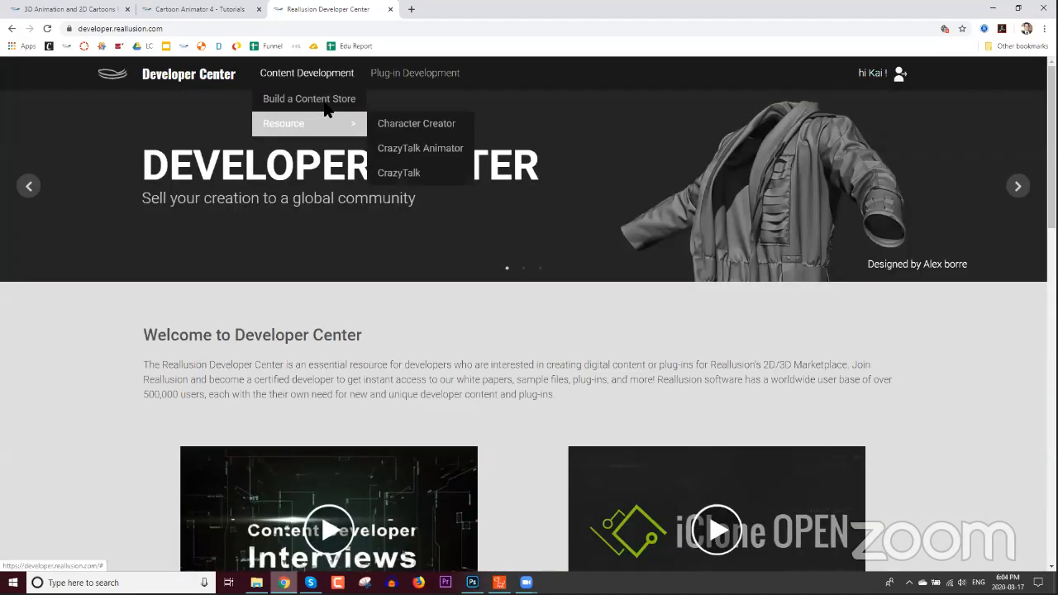
pyautogui.click(405, 152)
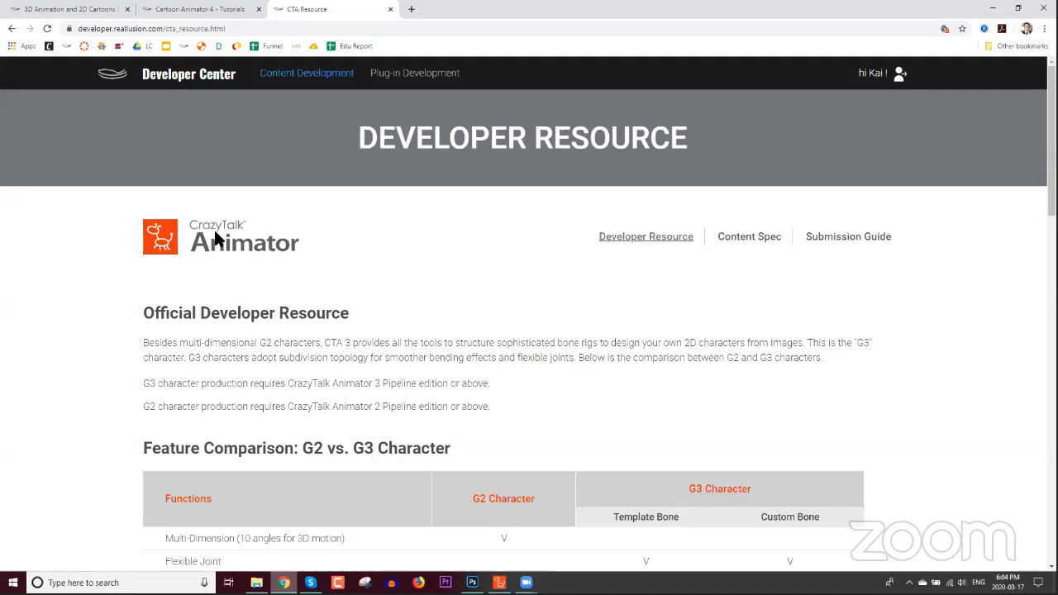
pyautogui.scroll(-3, 501, 326)
pyautogui.scroll(2, 504, 327)
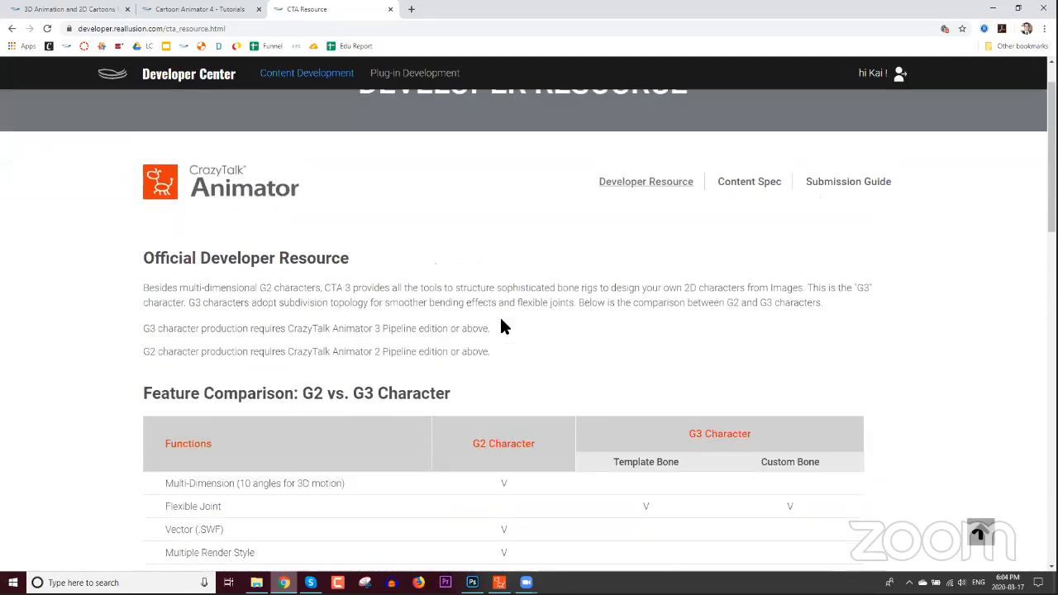
pyautogui.scroll(-3, 501, 325)
pyautogui.scroll(3, 429, 278)
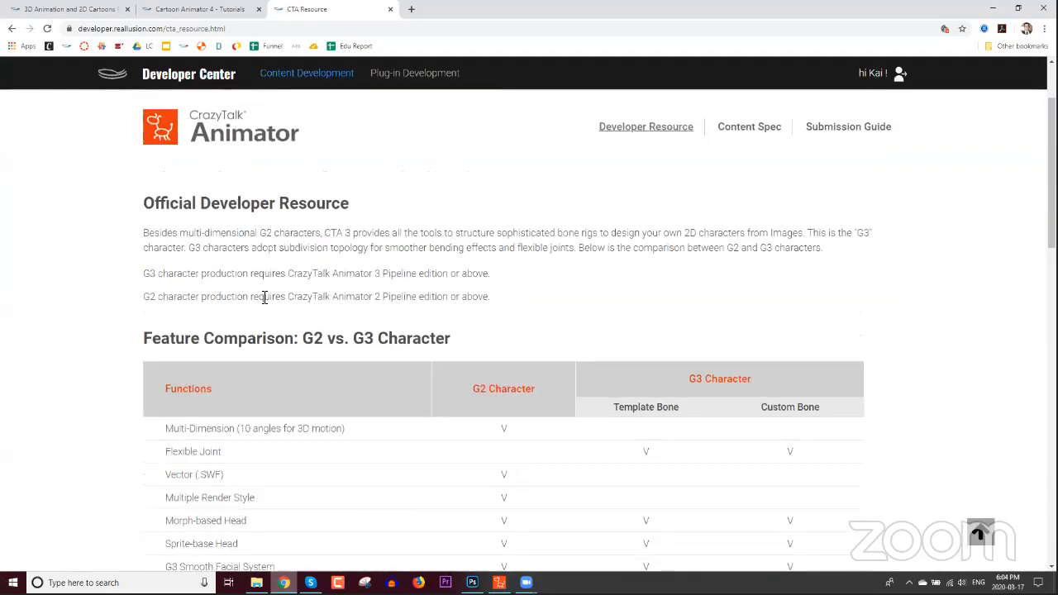
# Step: Examine the resource page's whitepaper and tutorial links for designing G3 and G2 characters and motions
pyautogui.scroll(-7, 303, 299)
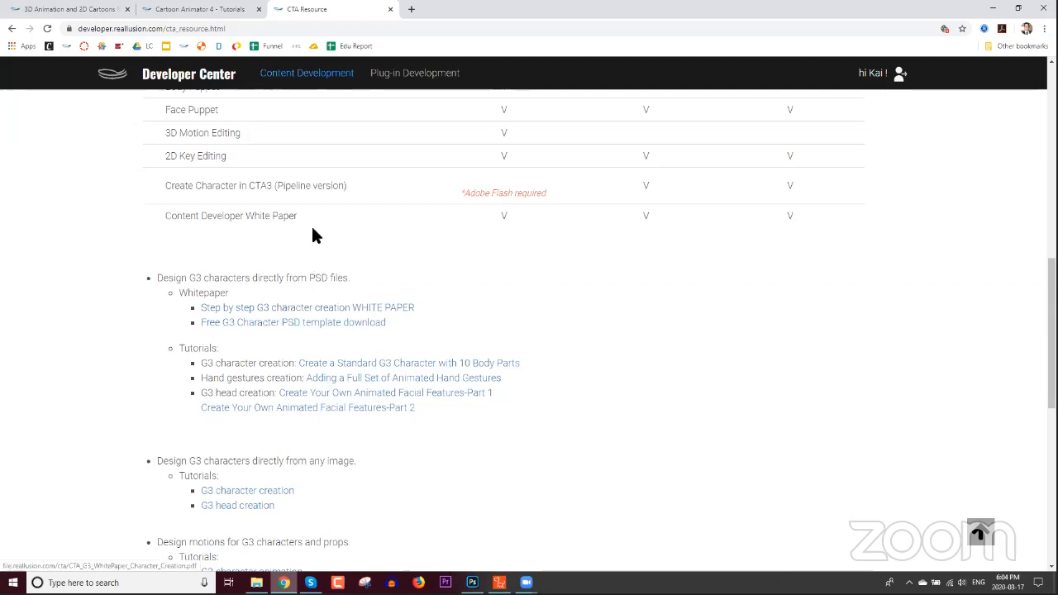
pyautogui.click(263, 31)
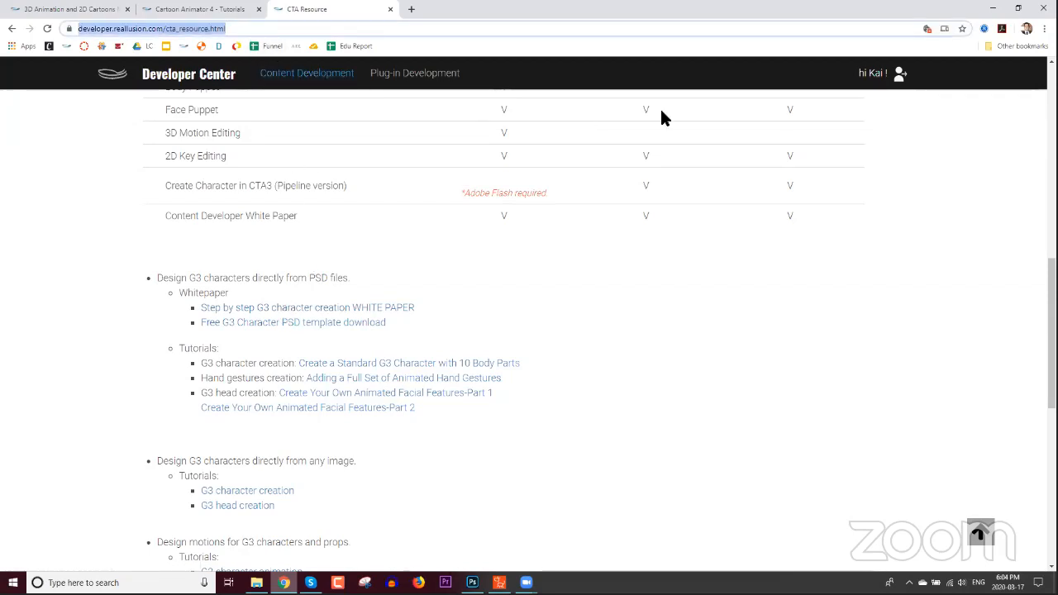
pyautogui.click(632, 349)
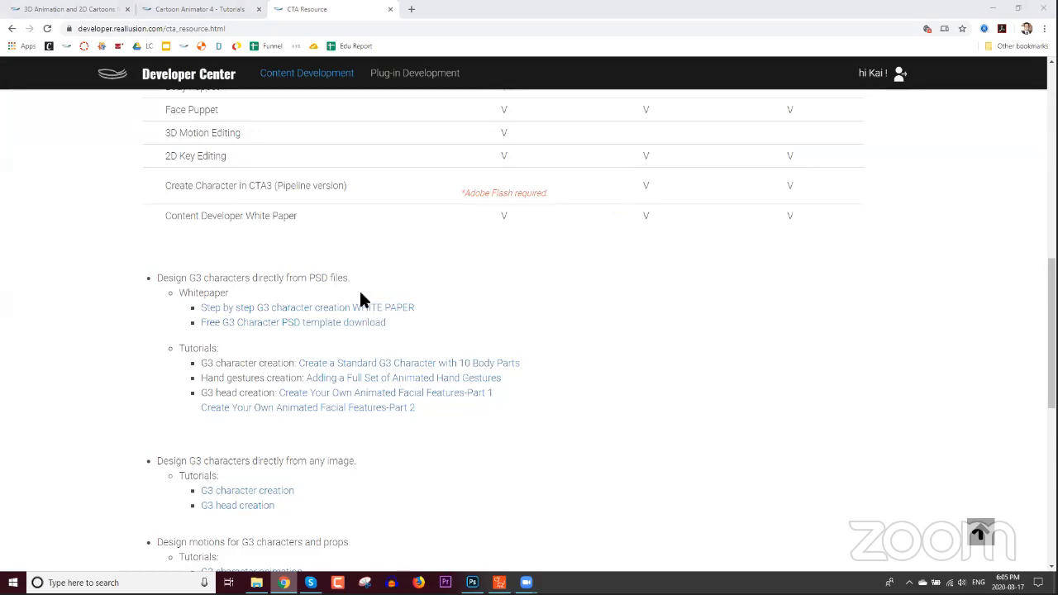
pyautogui.scroll(-3, 570, 387)
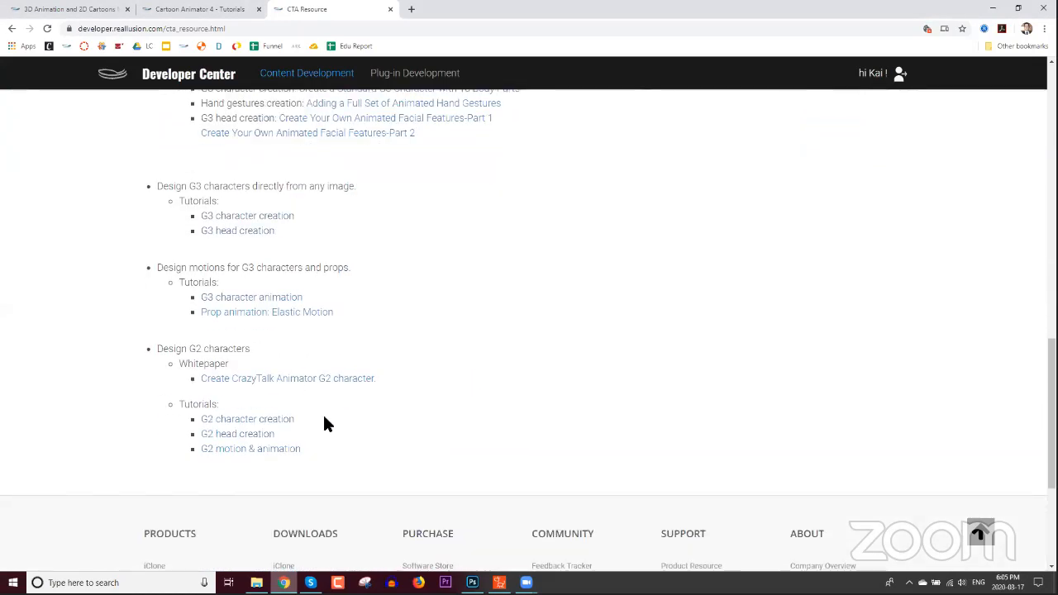
pyautogui.doubleClick(171, 349)
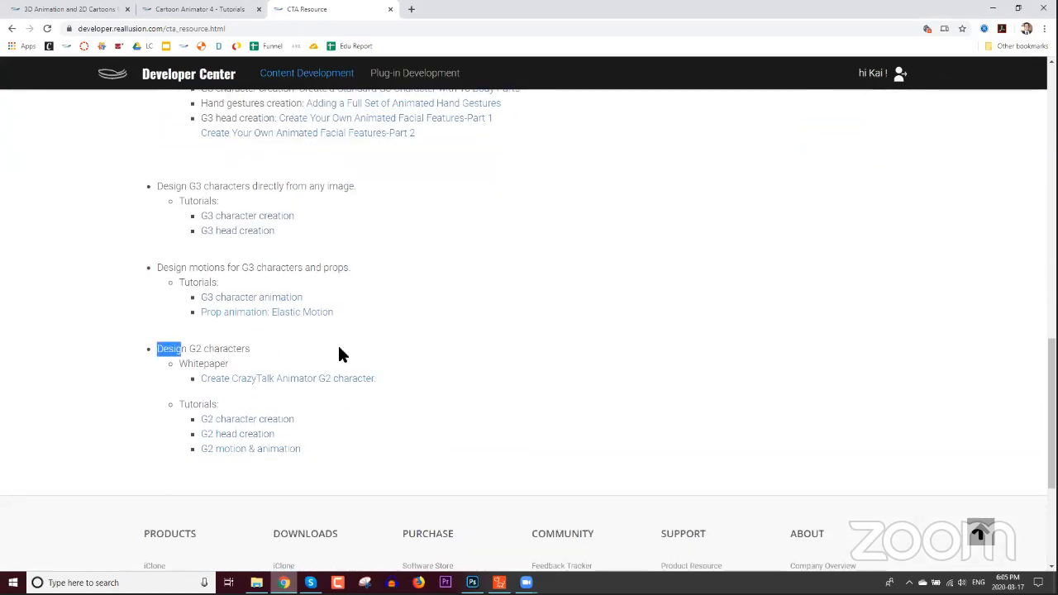
pyautogui.click(355, 355)
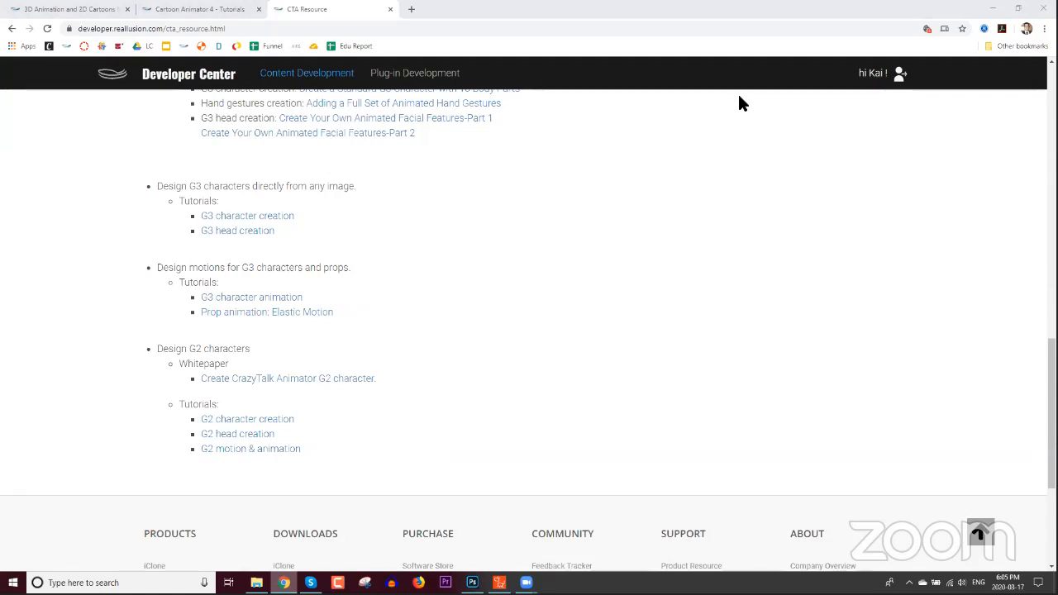
# Step: Switch back to Cartoon Animator and delete the snow scene from the stage
pyautogui.moveTo(499, 582)
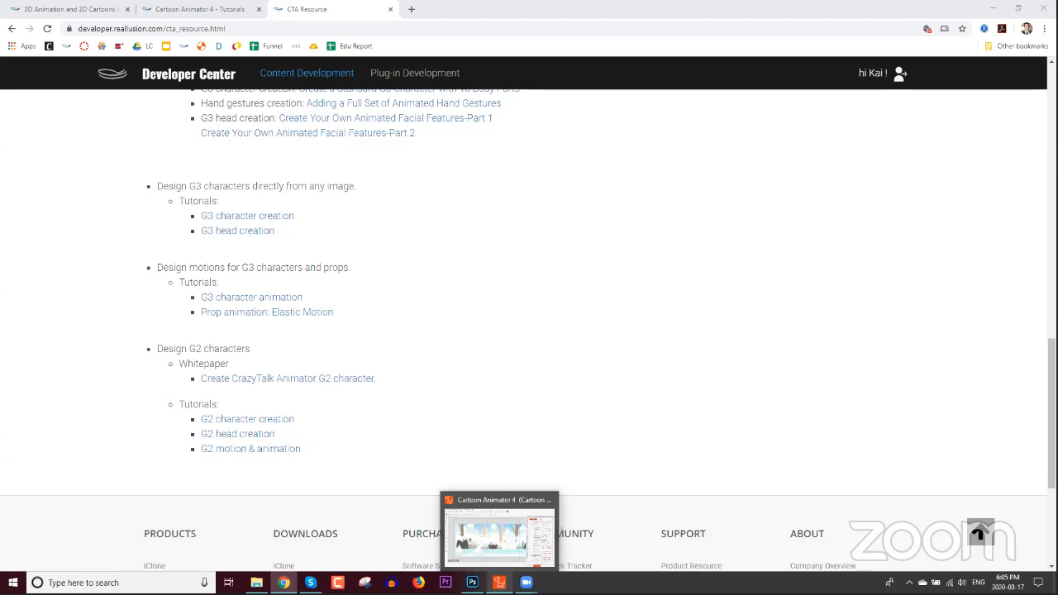
pyautogui.click(530, 517)
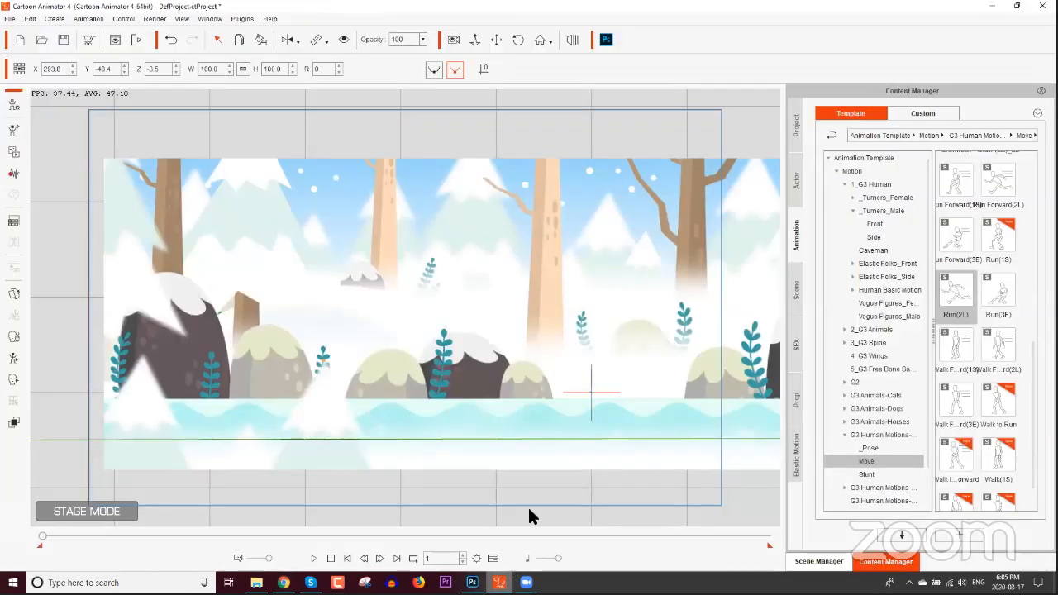
pyautogui.click(564, 299)
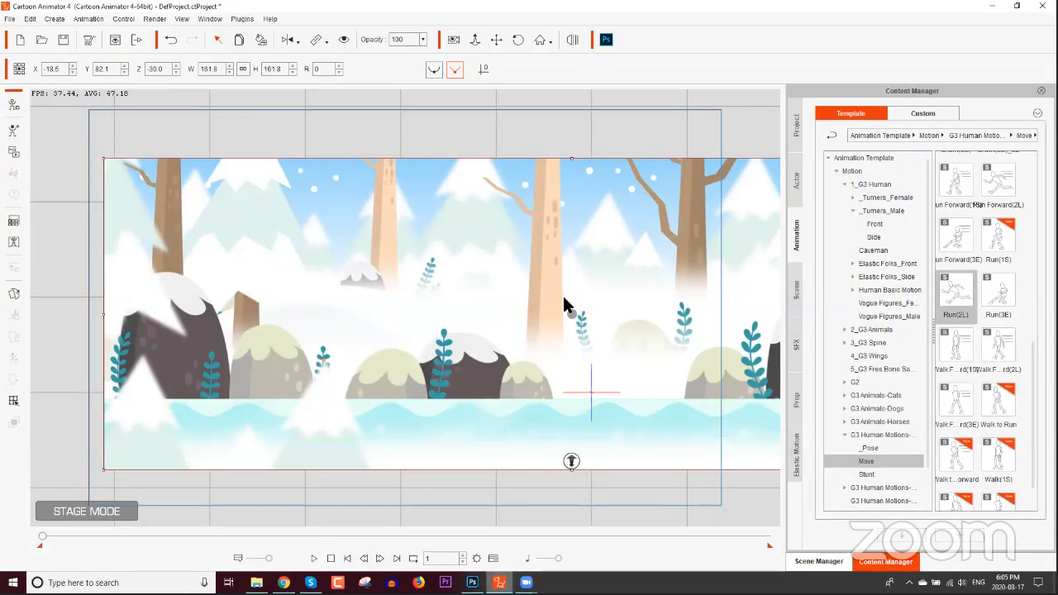
pyautogui.press('Delete')
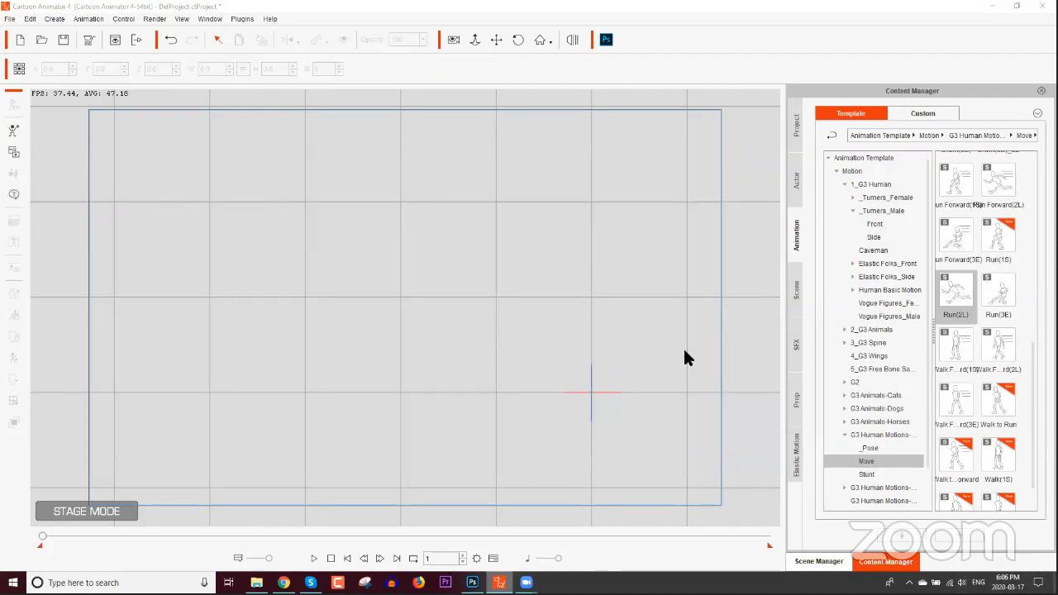
pyautogui.press('super+d')
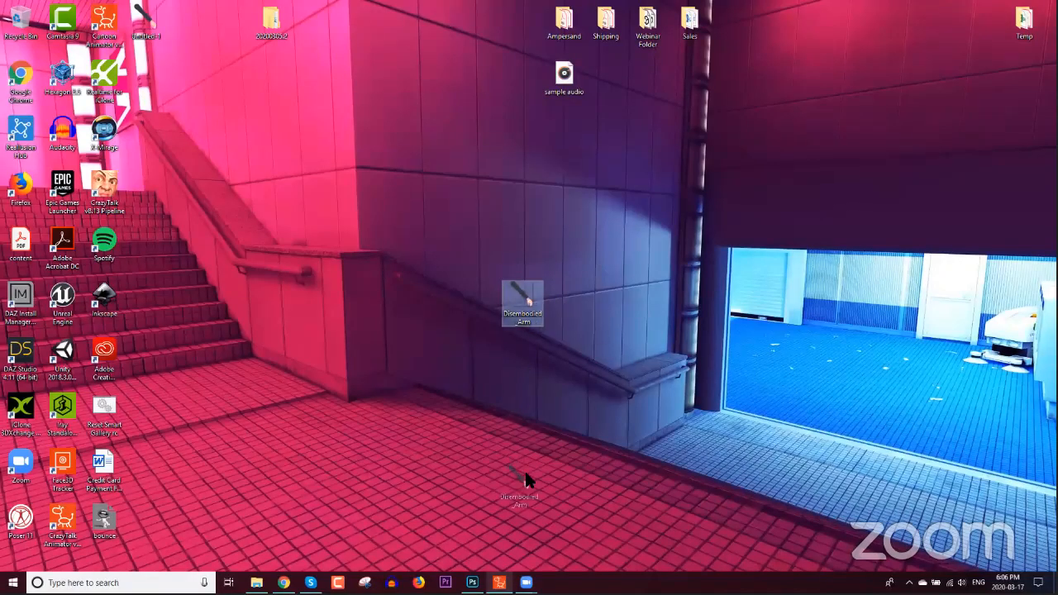
pyautogui.moveTo(499, 583); pyautogui.dragTo(463, 262)
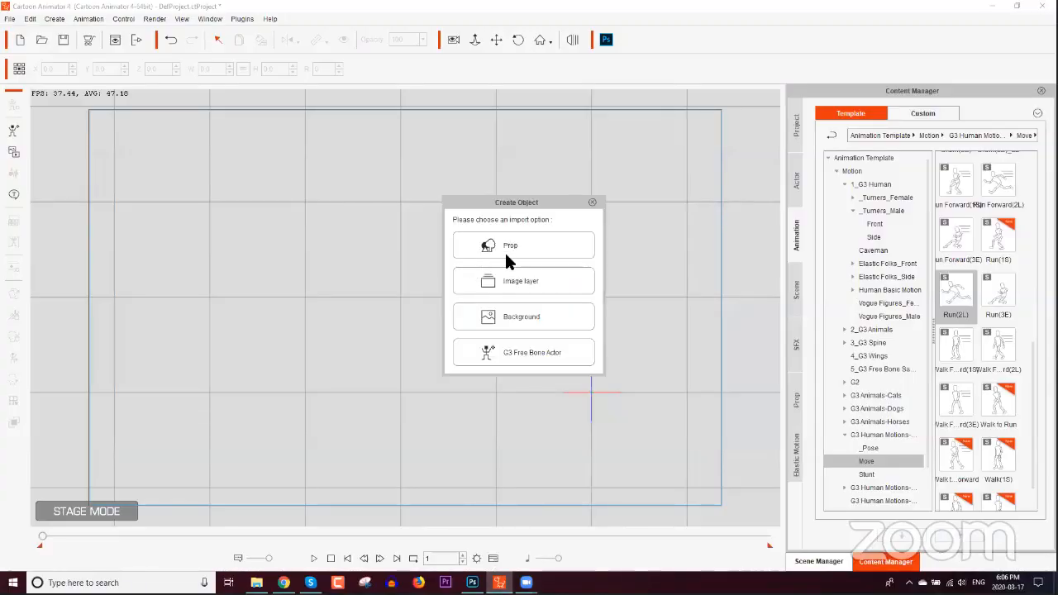
pyautogui.click(527, 354)
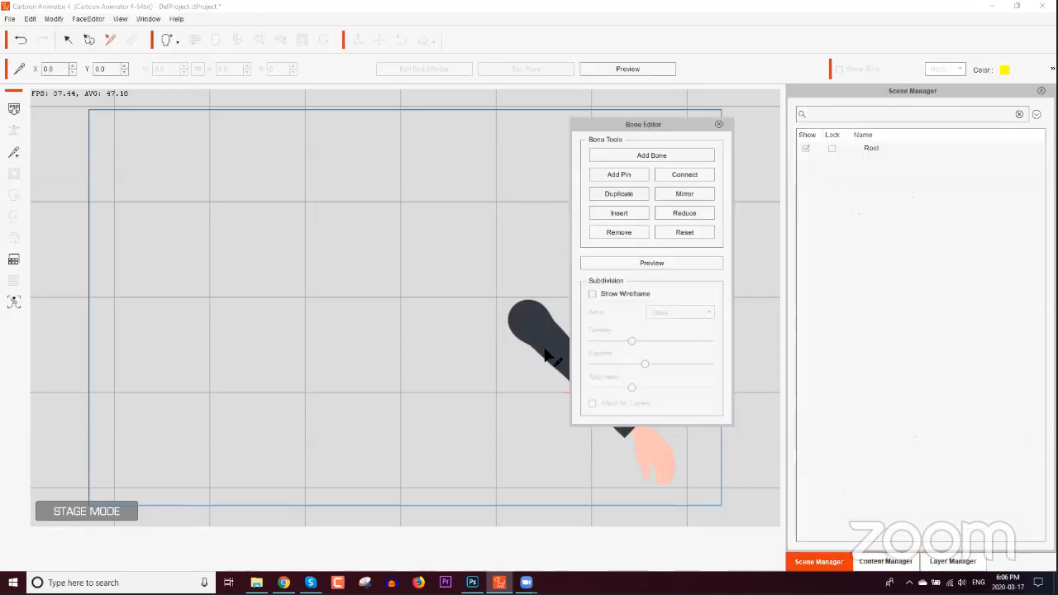
pyautogui.click(628, 161)
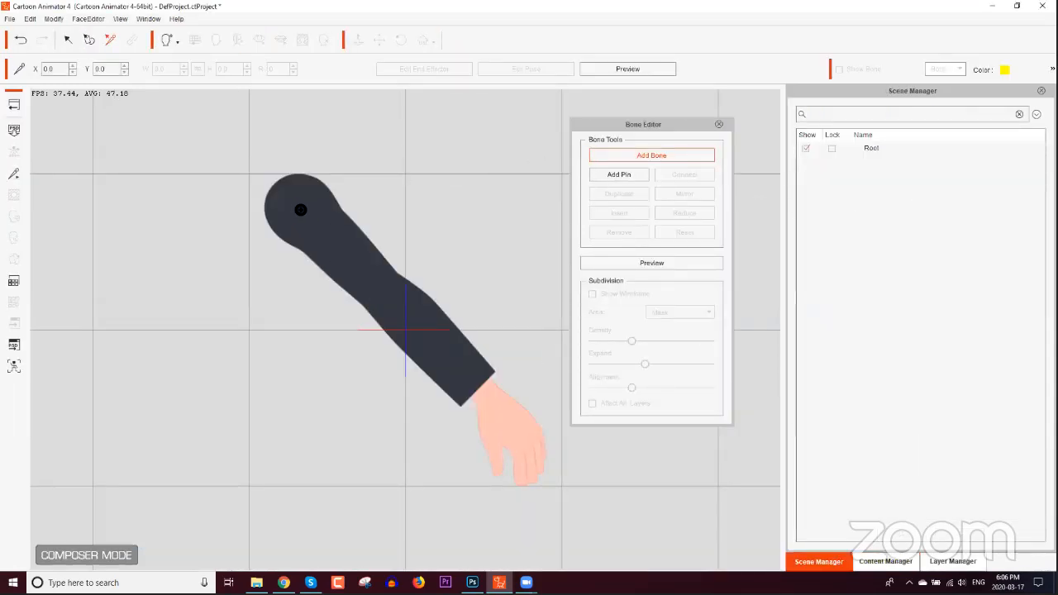
pyautogui.click(643, 160)
pyautogui.click(330, 208)
pyautogui.click(642, 156)
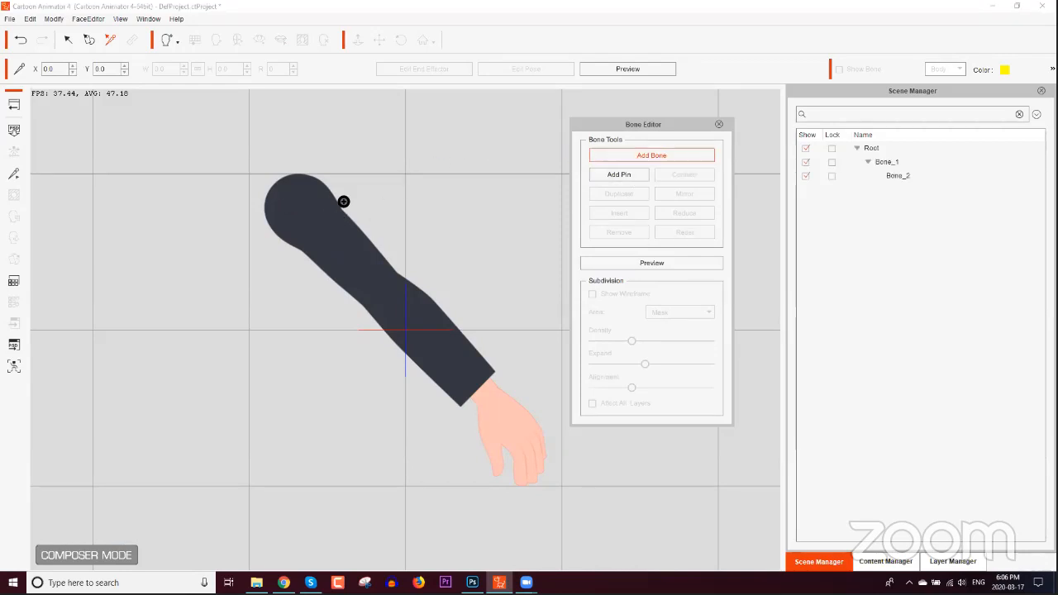
pyautogui.click(668, 155)
pyautogui.click(642, 154)
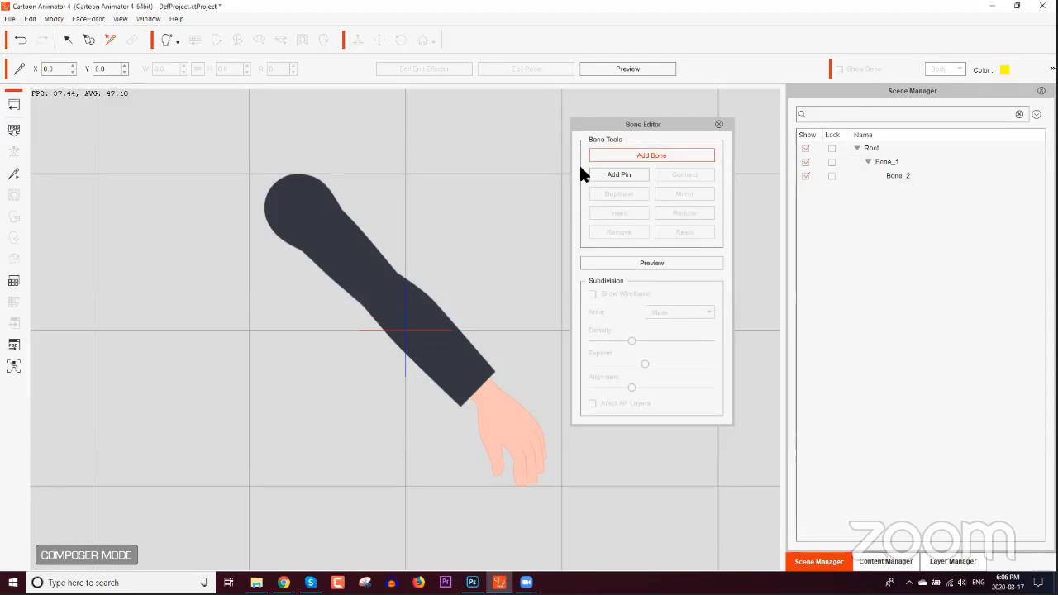
pyautogui.click(717, 125)
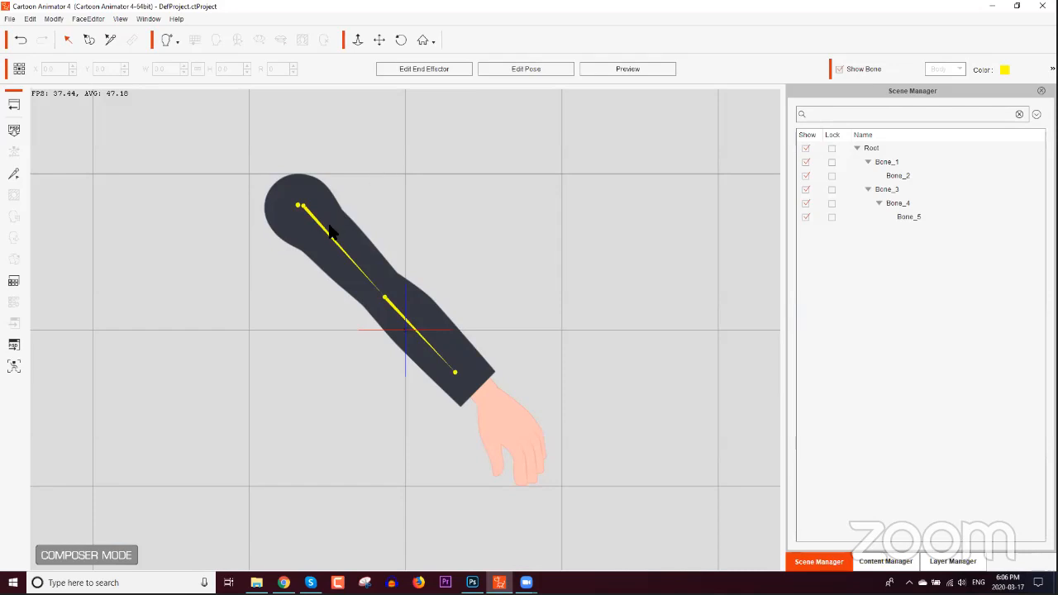
pyautogui.click(13, 105)
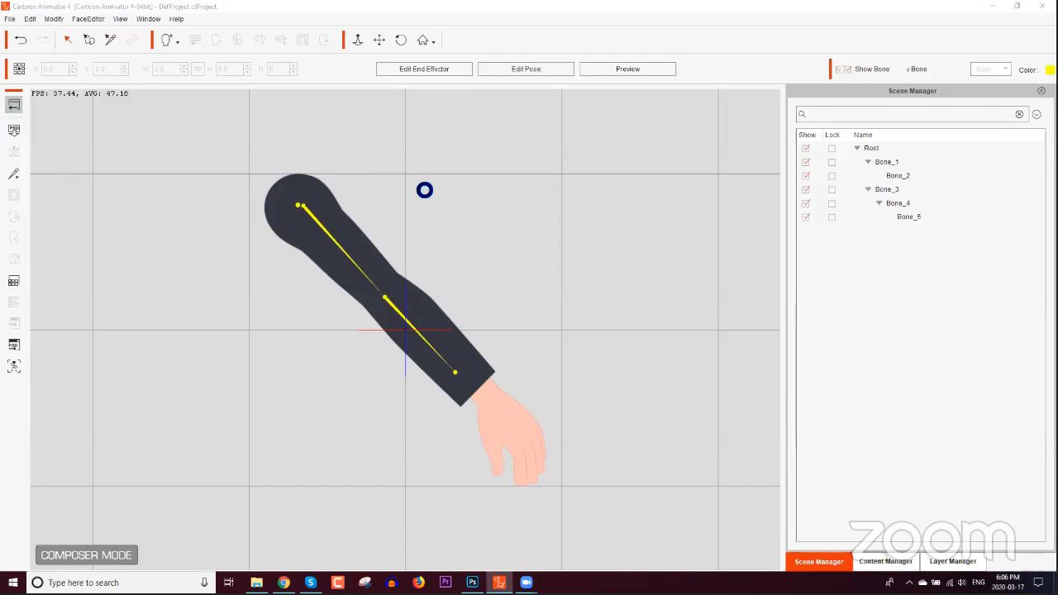
pyautogui.click(552, 326)
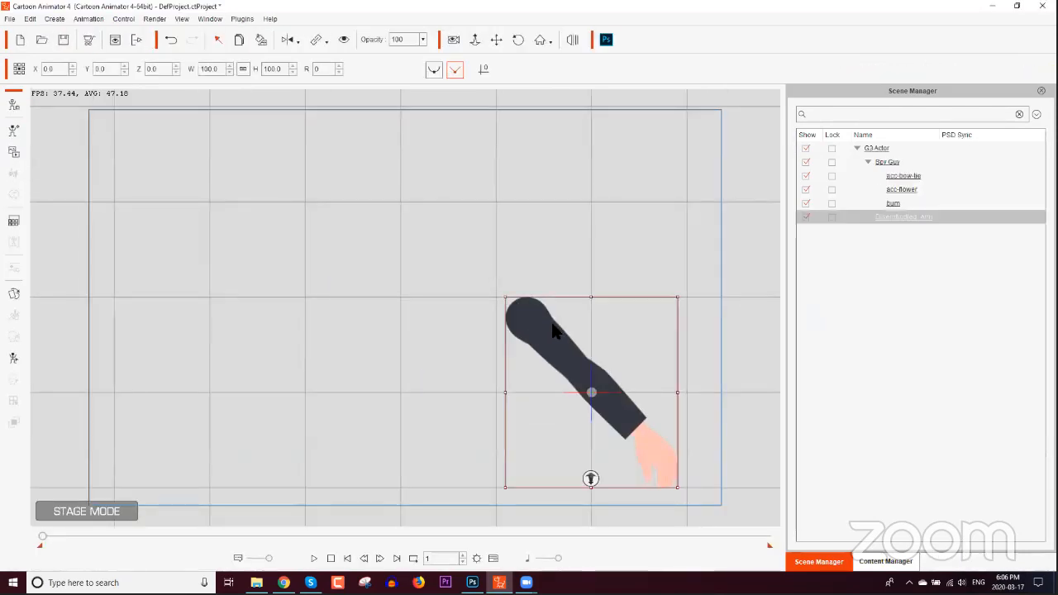
pyautogui.press('Delete')
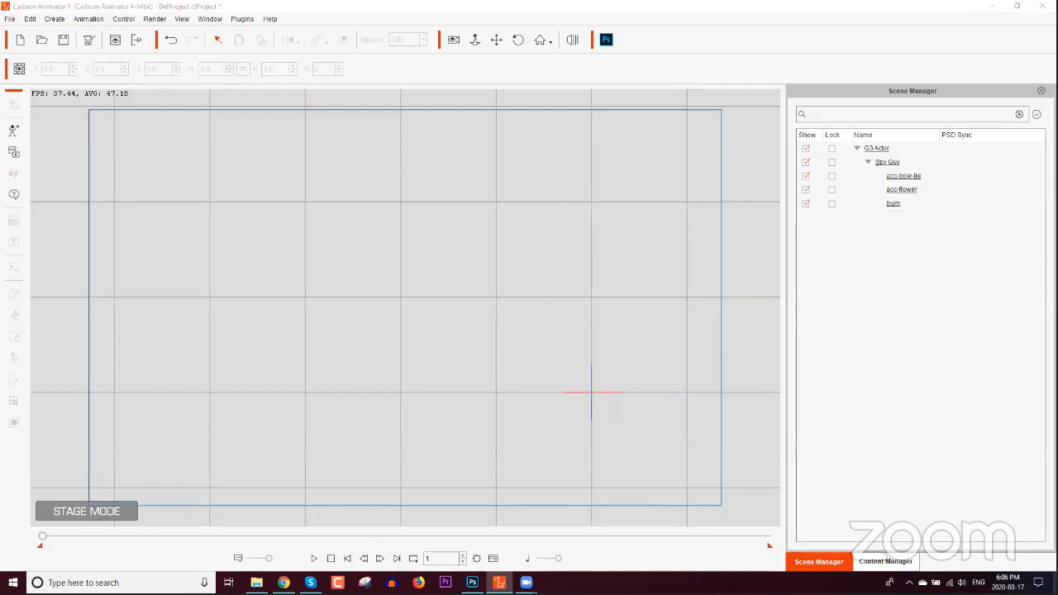
# Step: Import the Disembodied_Arm image from the desktop as a G3 Free Bone Actor
pyautogui.click(1056, 584)
pyautogui.moveTo(519, 308); pyautogui.dragTo(410, 312)
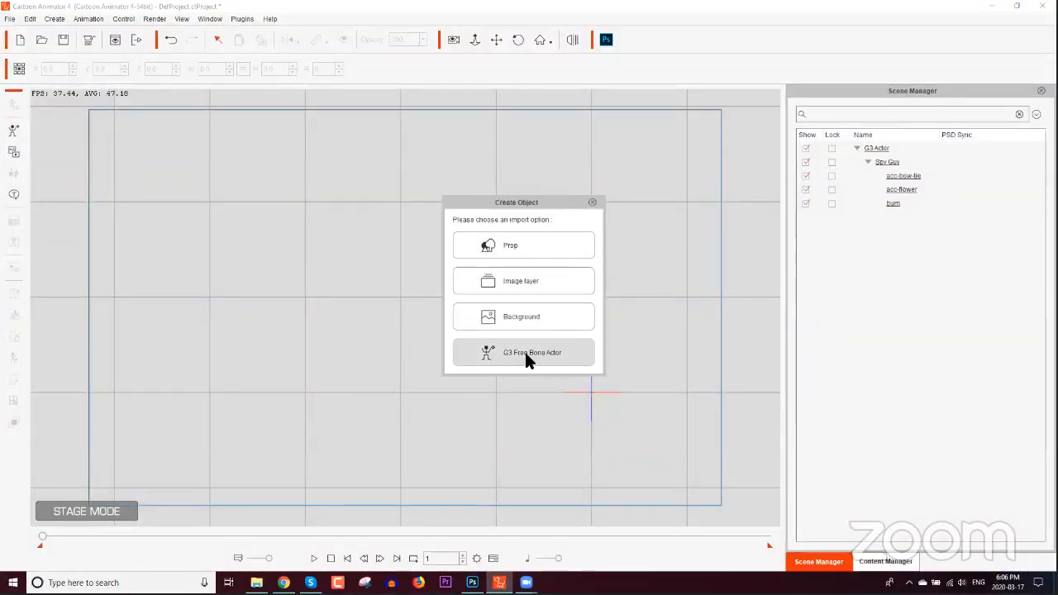
pyautogui.click(525, 352)
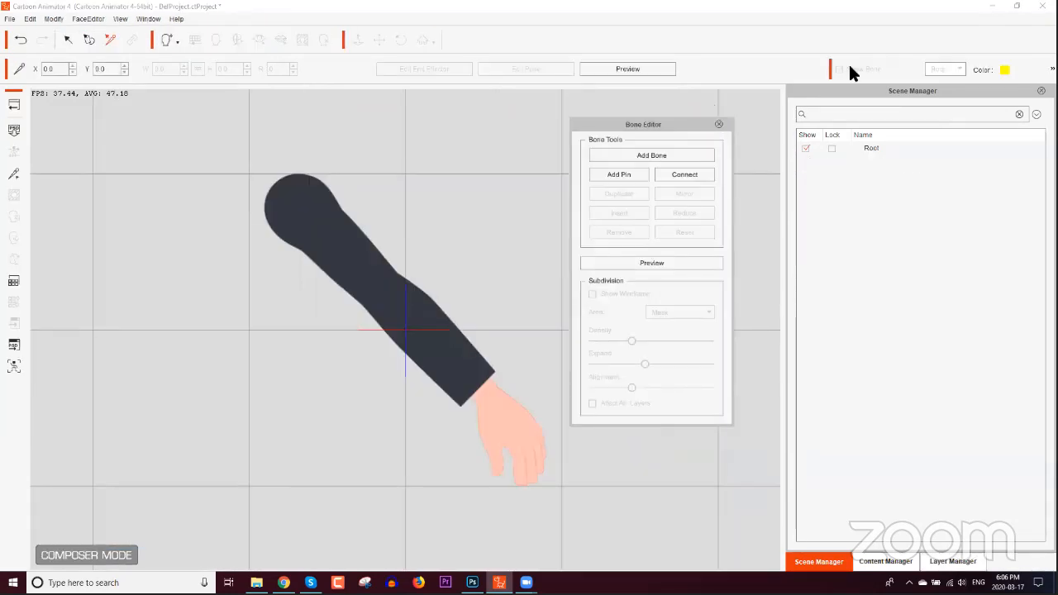
# Step: Add a continuous bone chain from the arm's shoulder through the elbow and wrist to the fingertips, and return to the stage
pyautogui.click(662, 161)
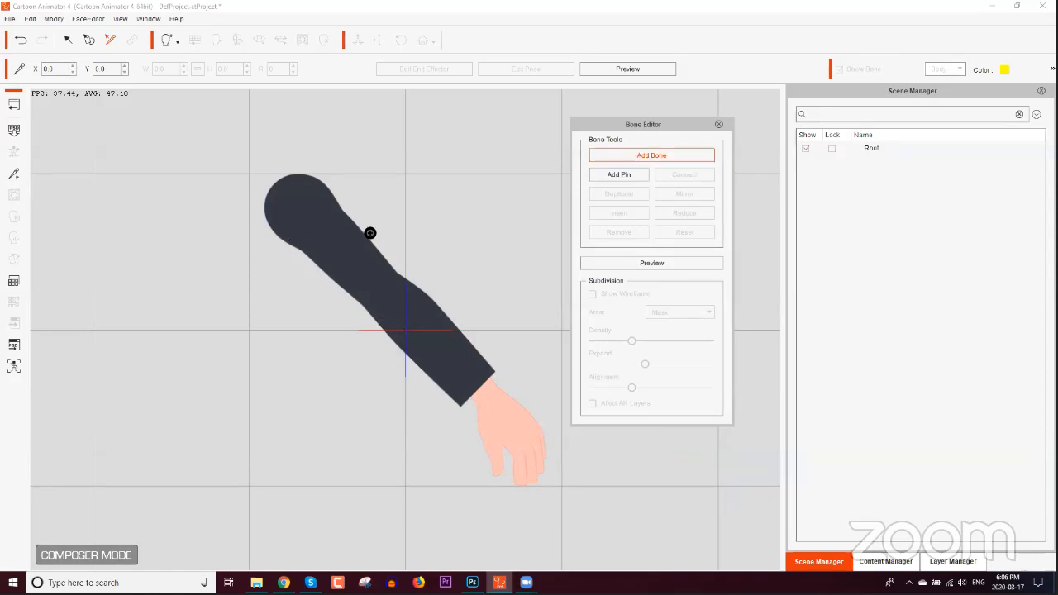
pyautogui.moveTo(297, 208); pyautogui.dragTo(382, 300)
pyautogui.click(383, 298)
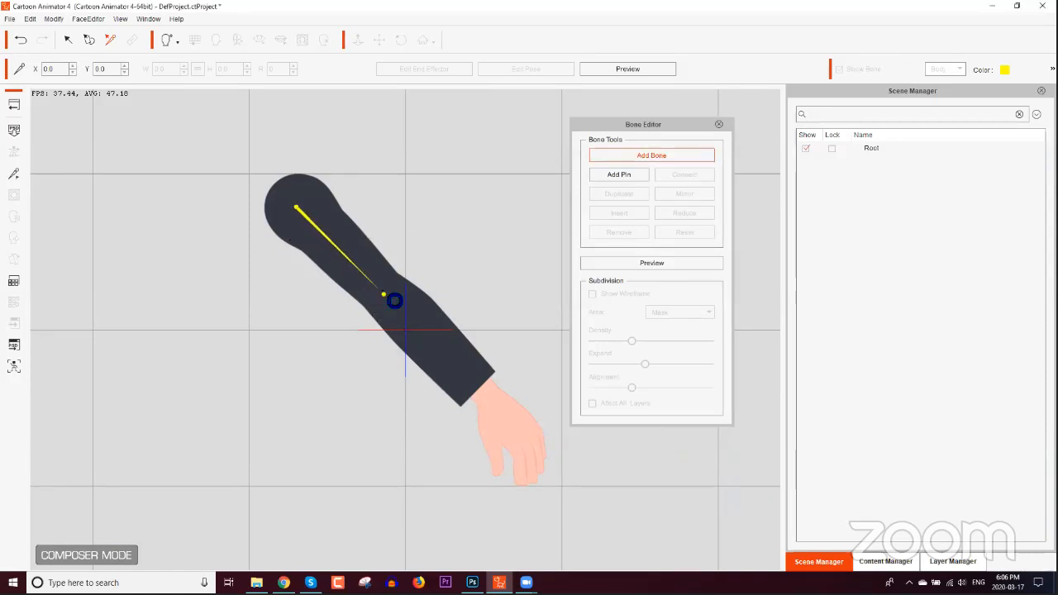
pyautogui.click(491, 403)
pyautogui.click(538, 468)
pyautogui.rightClick(530, 286)
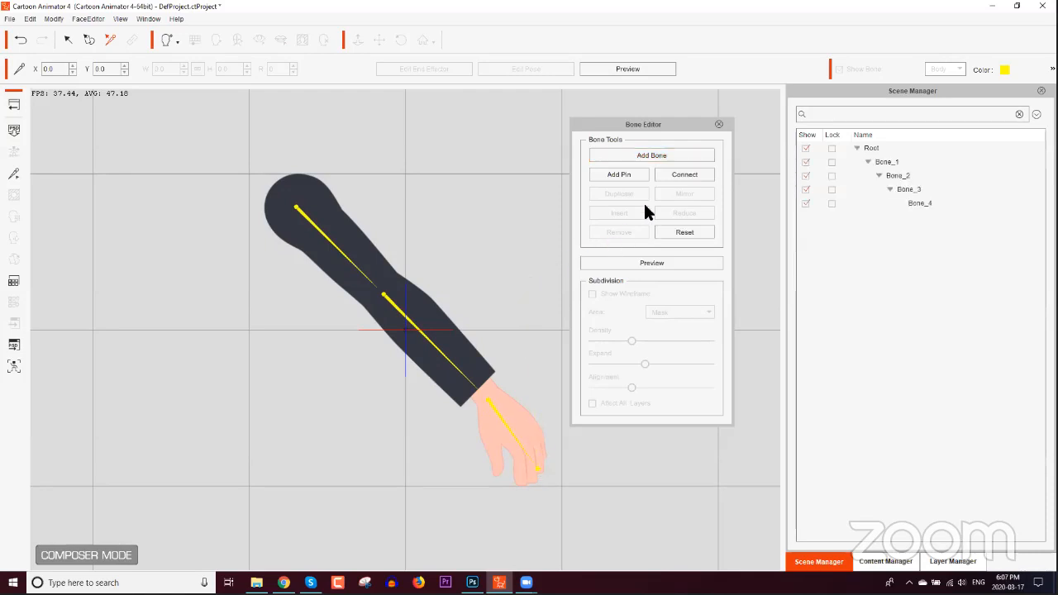
pyautogui.click(716, 122)
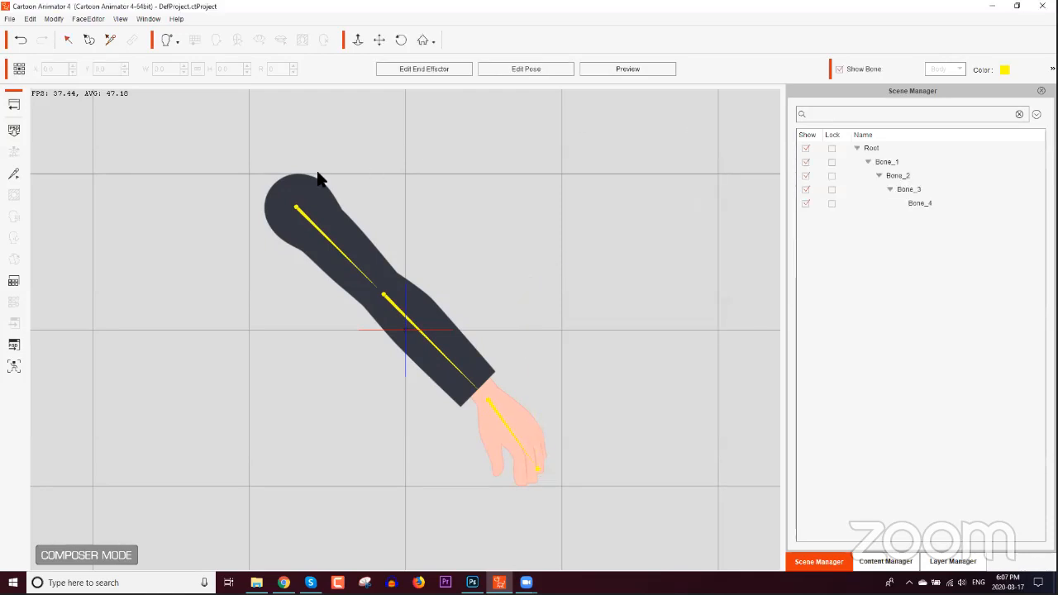
pyautogui.click(12, 110)
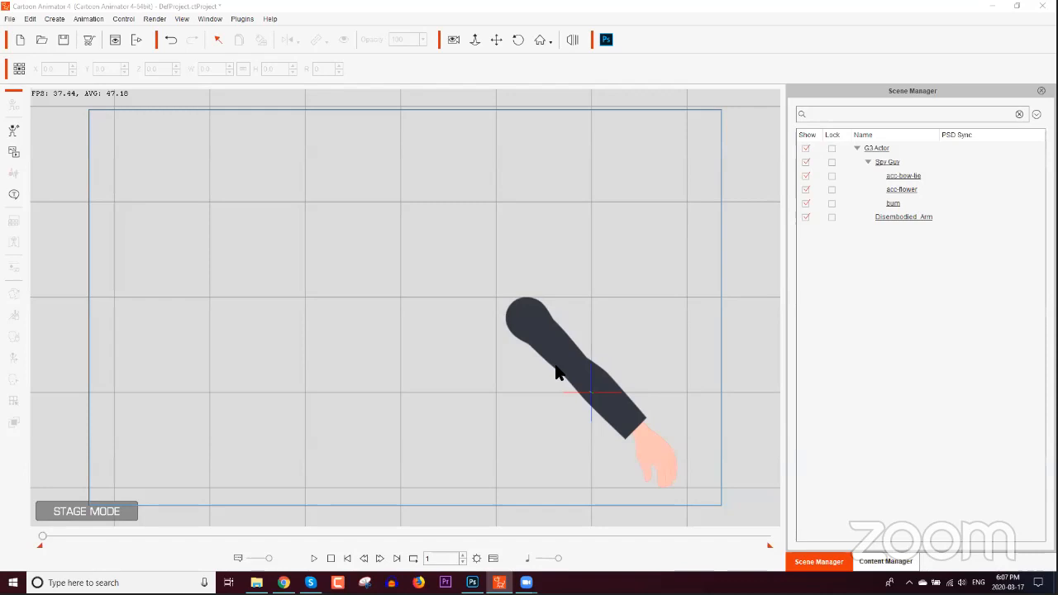
# Step: Add the Leon_S character from the G3 360 Campus character templates to the empty area beside the arm
pyautogui.click(550, 357)
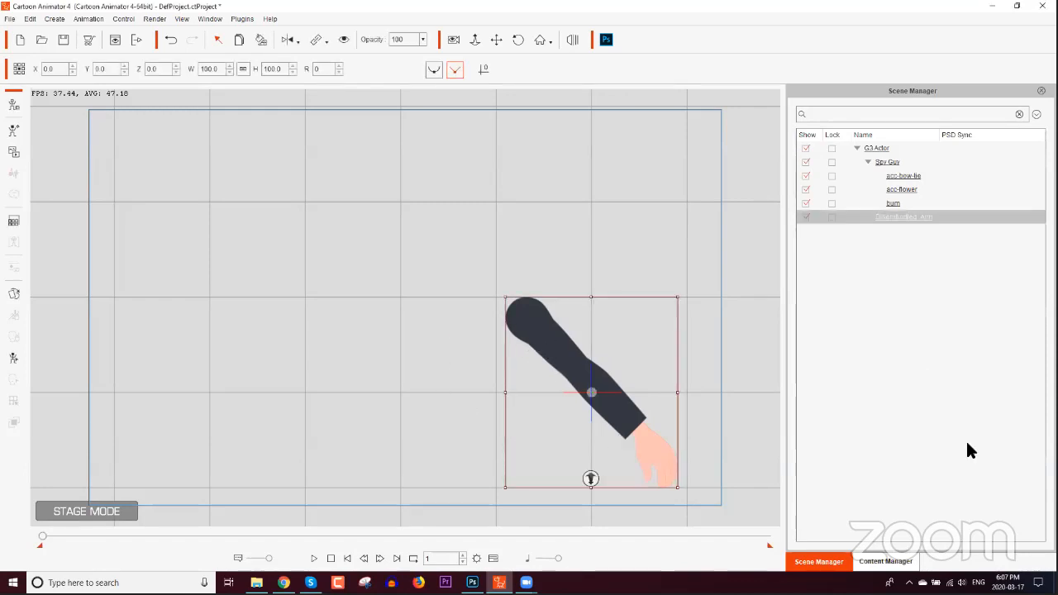
pyautogui.click(909, 562)
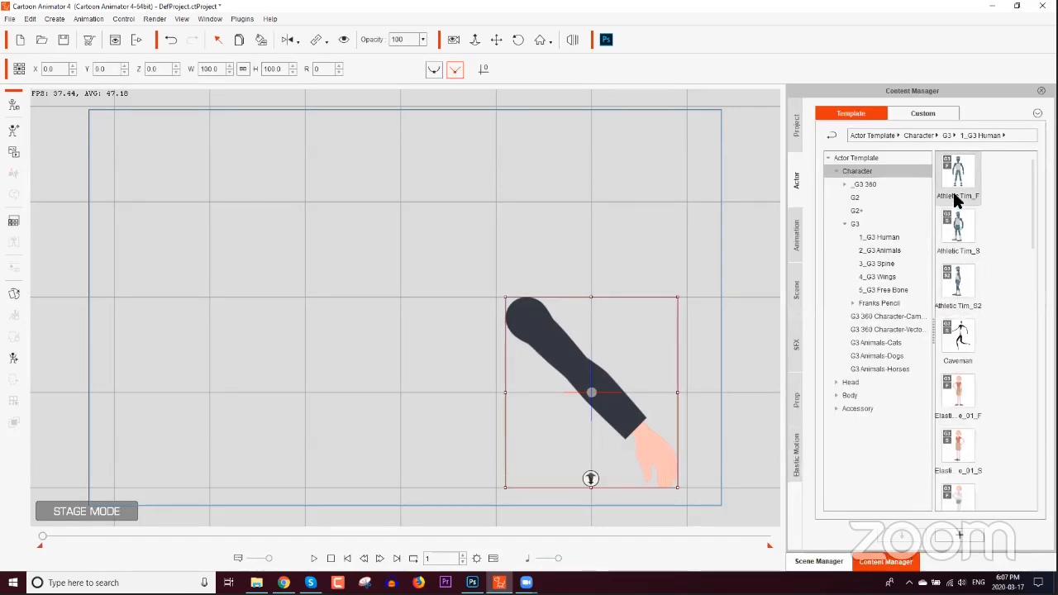
pyautogui.moveTo(958, 228); pyautogui.dragTo(982, 238)
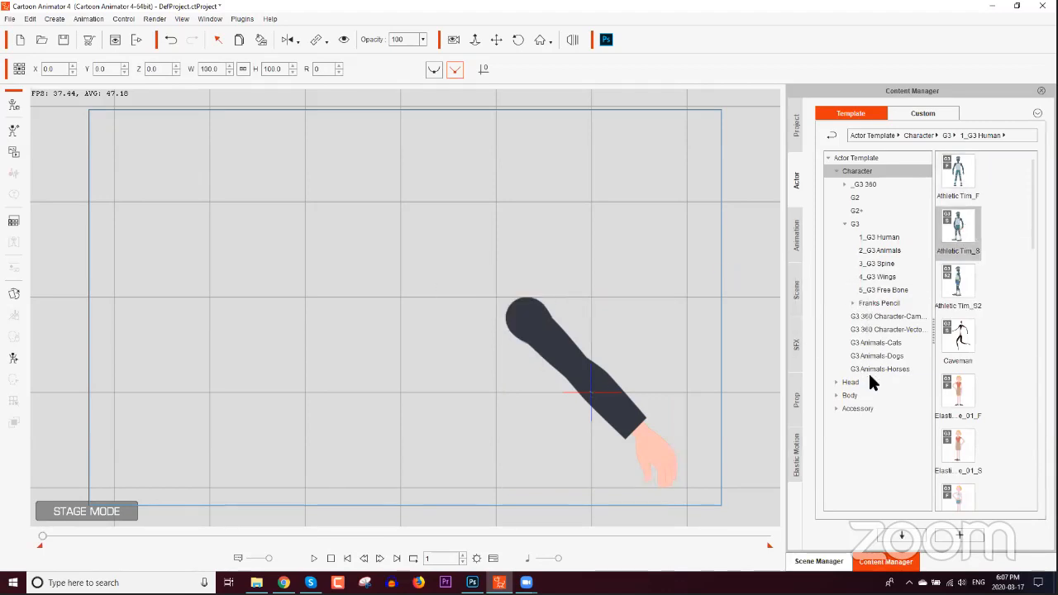
pyautogui.click(888, 329)
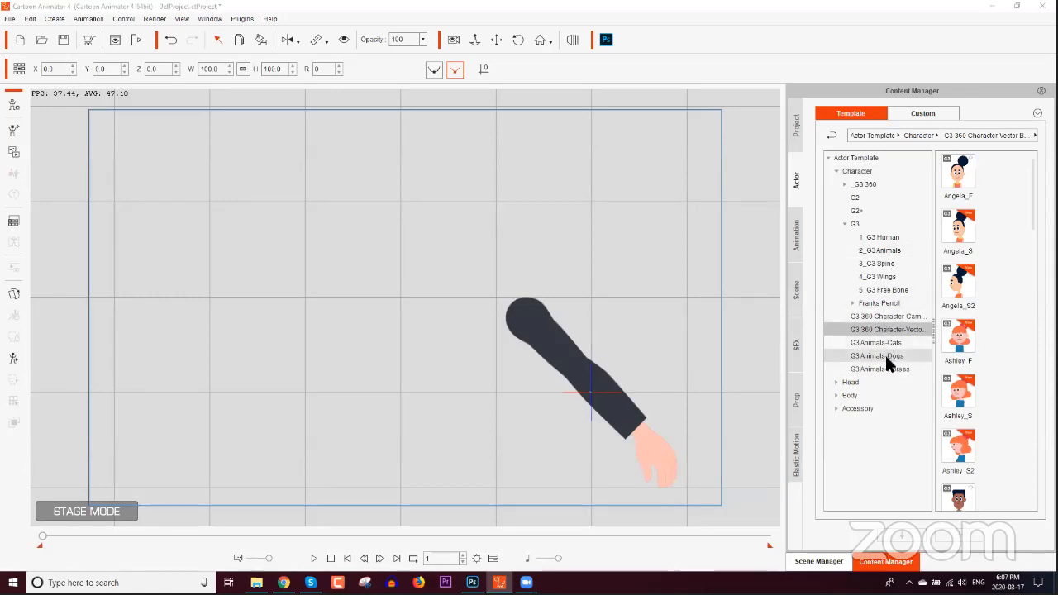
pyautogui.click(901, 325)
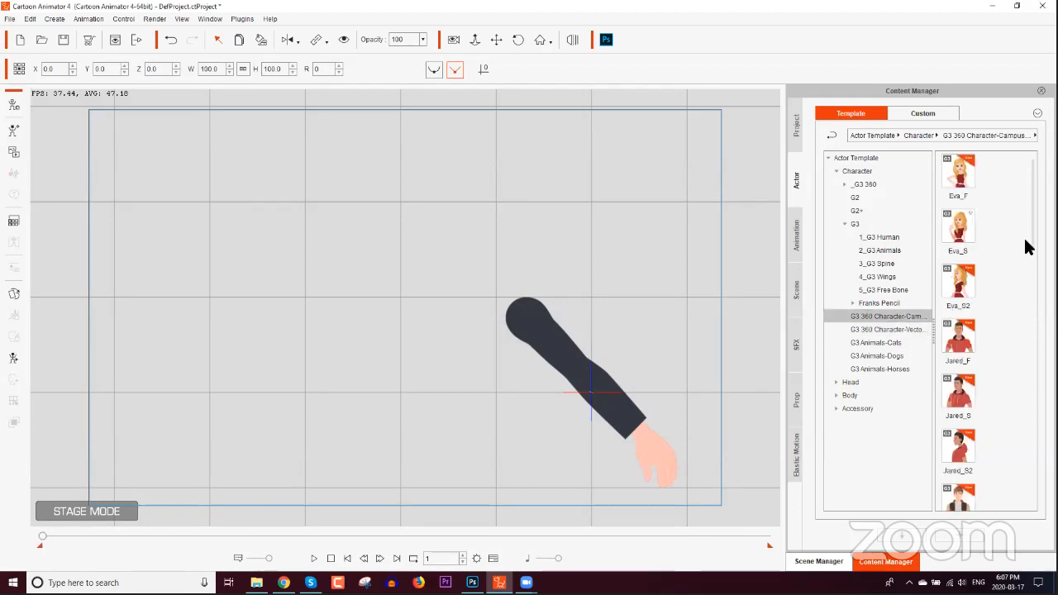
pyautogui.moveTo(1032, 248); pyautogui.dragTo(1033, 399)
pyautogui.moveTo(958, 318); pyautogui.dragTo(415, 285)
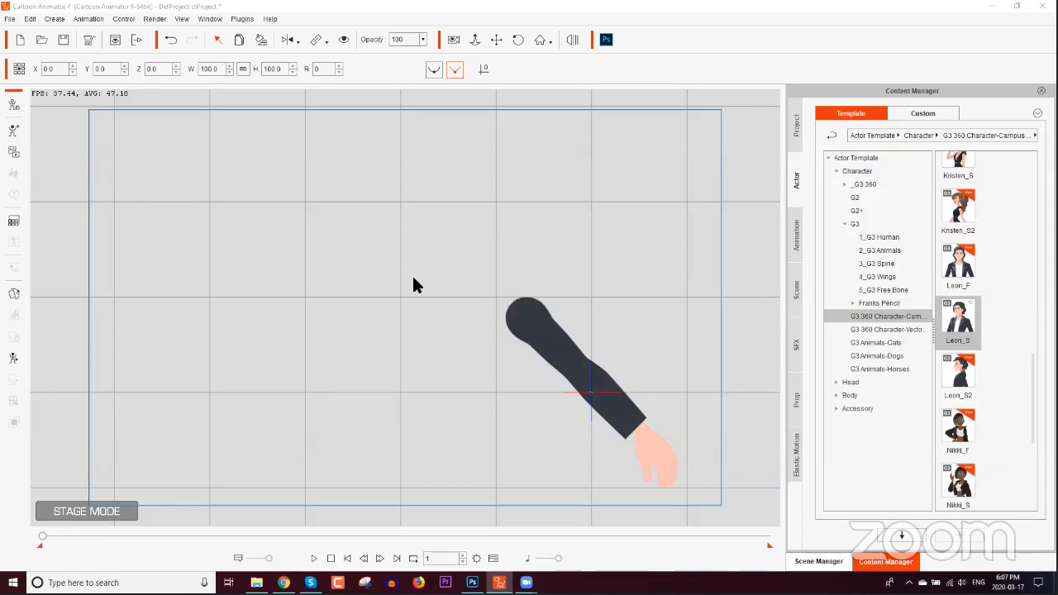
# Step: Scale the loose arm to about 34.9 percent and place it over Leon's matching sleeved arm
pyautogui.click(545, 345)
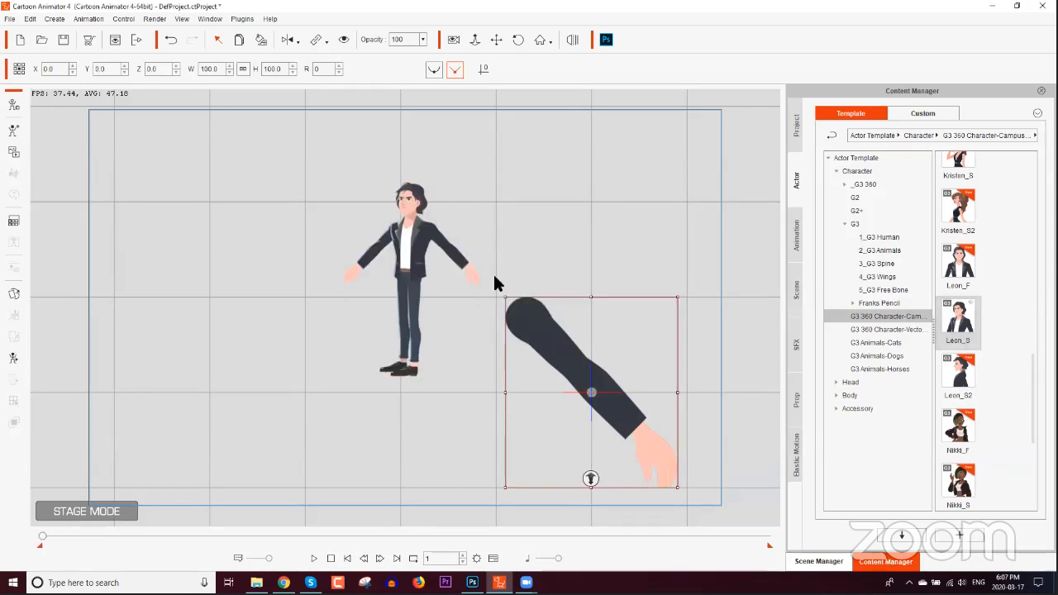
pyautogui.moveTo(677, 298); pyautogui.dragTo(628, 361)
pyautogui.moveTo(589, 402); pyautogui.dragTo(449, 261)
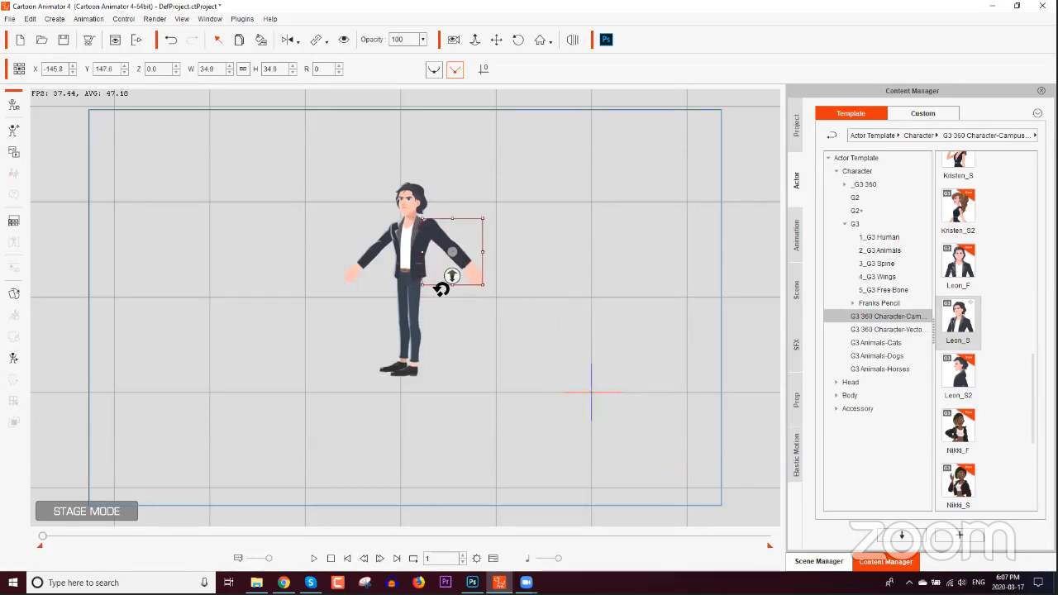
# Step: Rotate the loose arm to about 44 degrees so it hangs down, and align its upper end with Leon's shoulder
pyautogui.moveTo(436, 309); pyautogui.dragTo(491, 132)
pyautogui.scroll(2, 541, 385)
pyautogui.moveTo(515, 267); pyautogui.dragTo(379, 265)
pyautogui.moveTo(482, 319)
pyautogui.mouseDown()
pyautogui.moveTo(512, 295)
pyautogui.moveTo(457, 299)
pyautogui.moveTo(476, 326)
pyautogui.mouseUp()
pyautogui.moveTo(554, 366); pyautogui.dragTo(492, 383)
pyautogui.moveTo(491, 328); pyautogui.dragTo(447, 345)
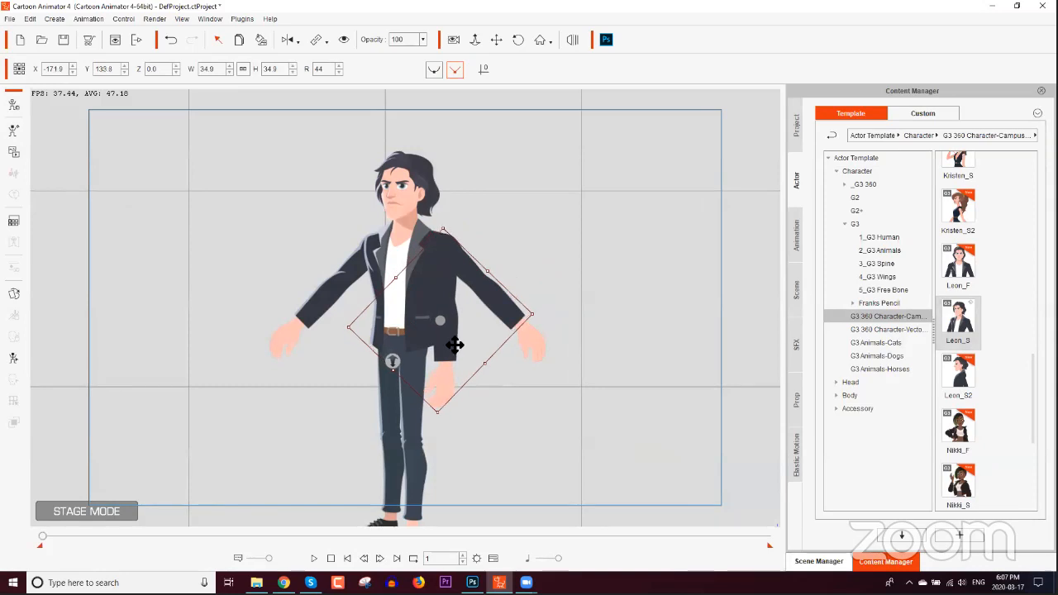
# Step: Open the loose arm in the character composer and select its root
pyautogui.click(15, 106)
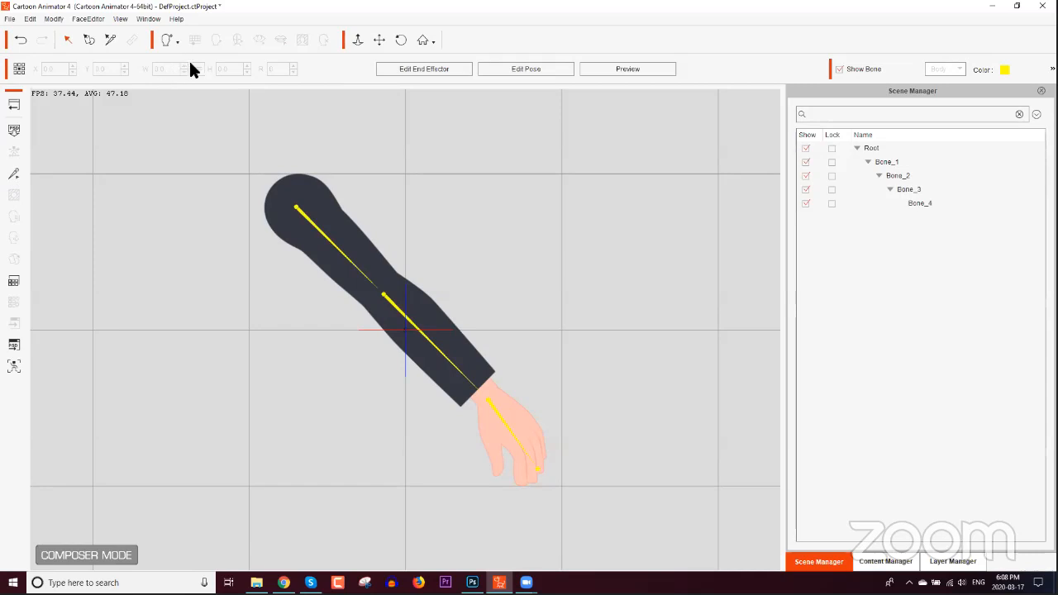
pyautogui.click(451, 351)
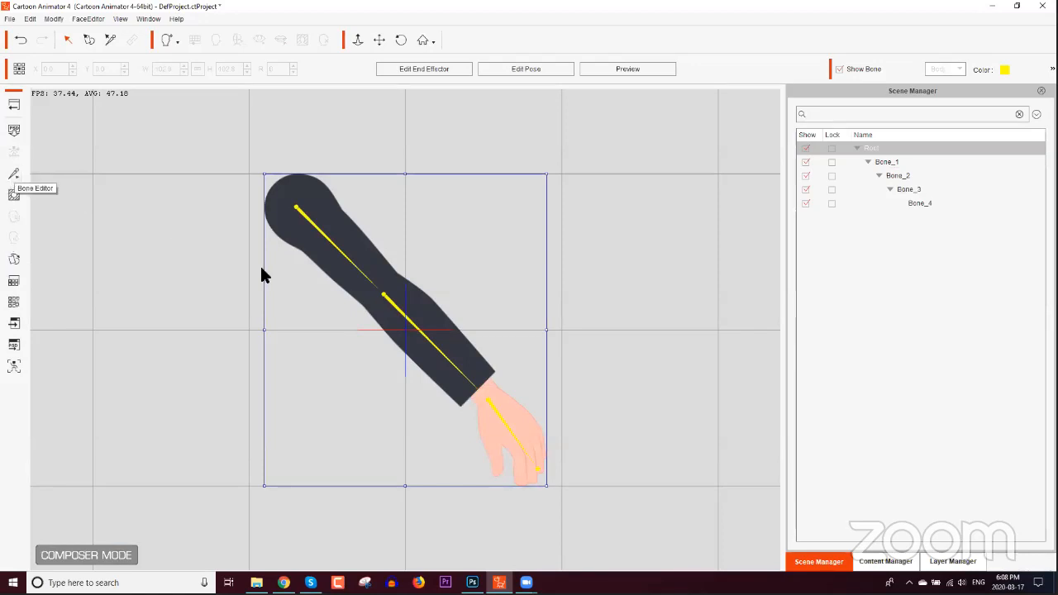
pyautogui.moveTo(475, 327); pyautogui.dragTo(421, 328)
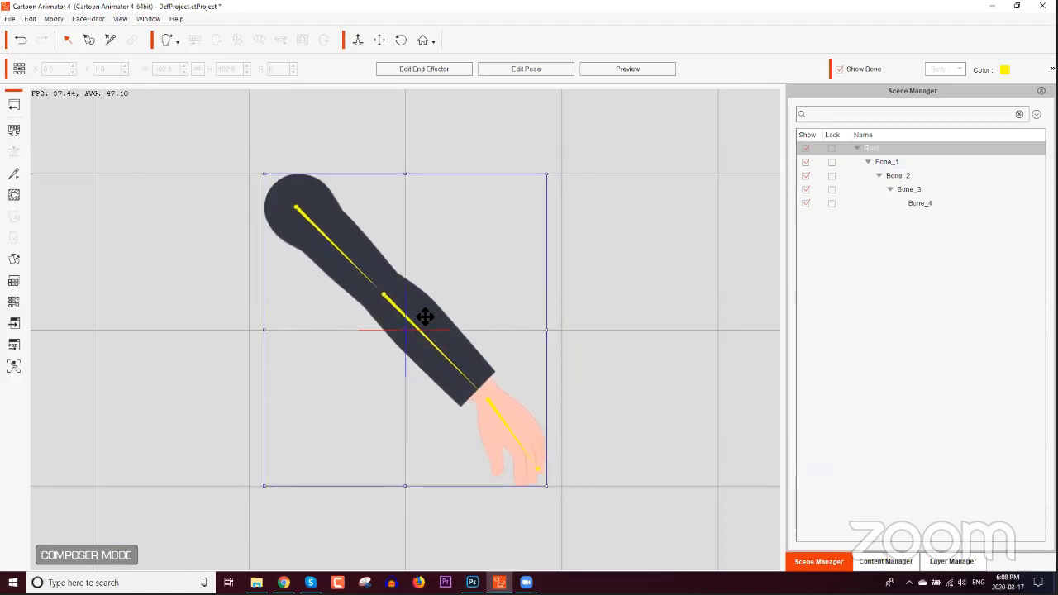
# Step: Move the arm's root pivot from the sprite centre to the middle of the shoulder, at about X -71.3, Y 81.8
pyautogui.scroll(1, 396, 381)
pyautogui.scroll(5, 397, 381)
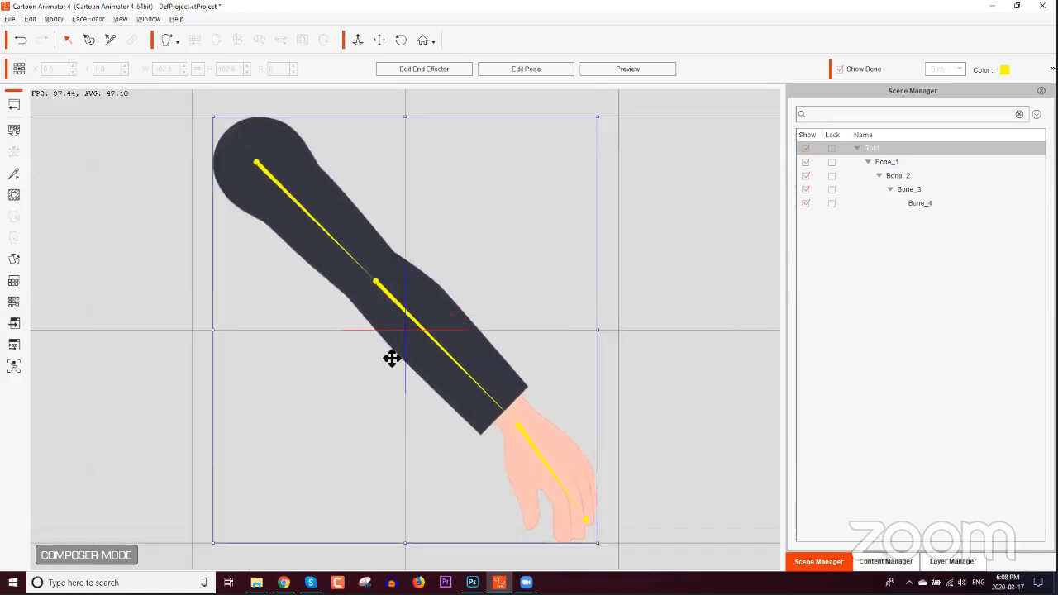
pyautogui.moveTo(402, 335)
pyautogui.mouseDown()
pyautogui.moveTo(383, 331)
pyautogui.moveTo(407, 331)
pyautogui.mouseUp()
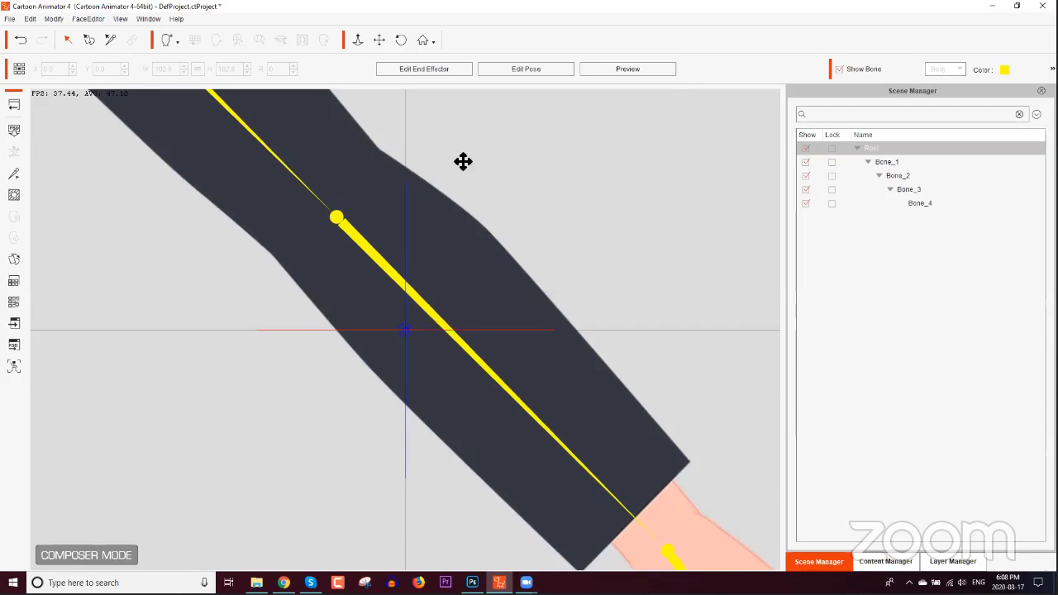
pyautogui.click(110, 40)
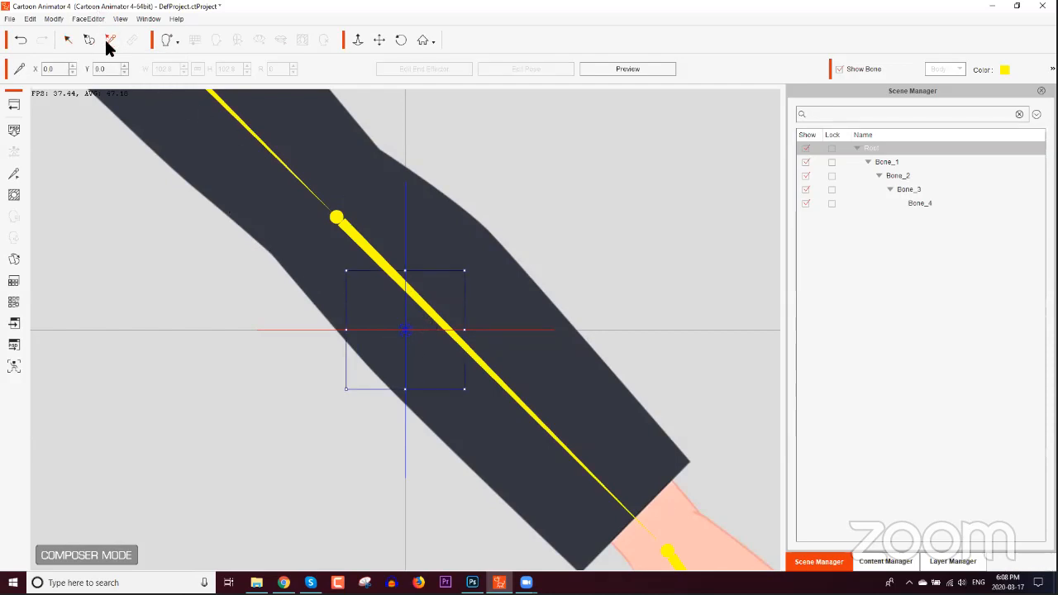
pyautogui.moveTo(389, 310); pyautogui.dragTo(329, 225)
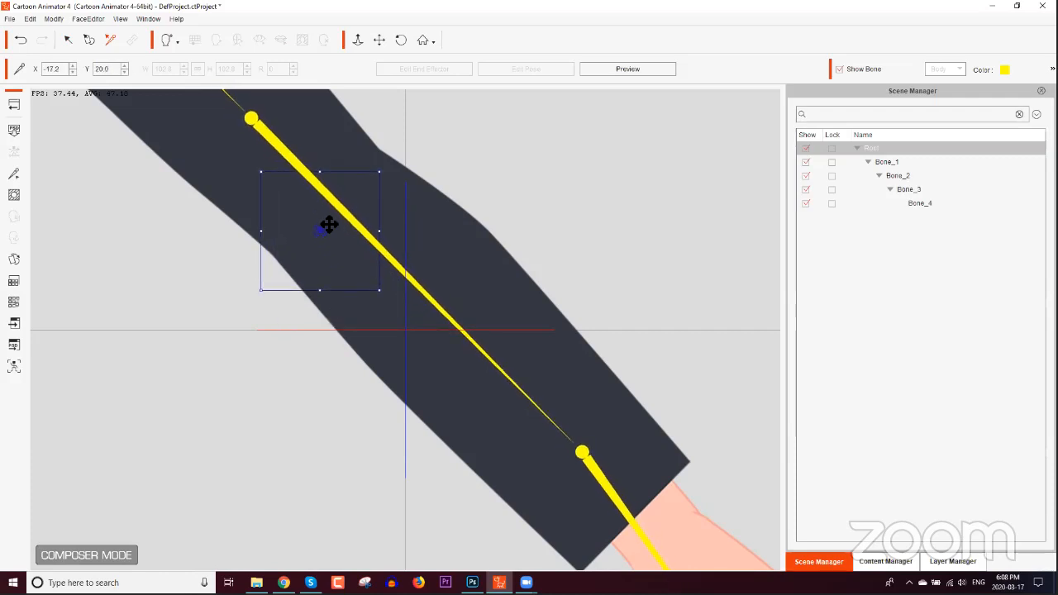
pyautogui.moveTo(204, 229); pyautogui.dragTo(263, 364)
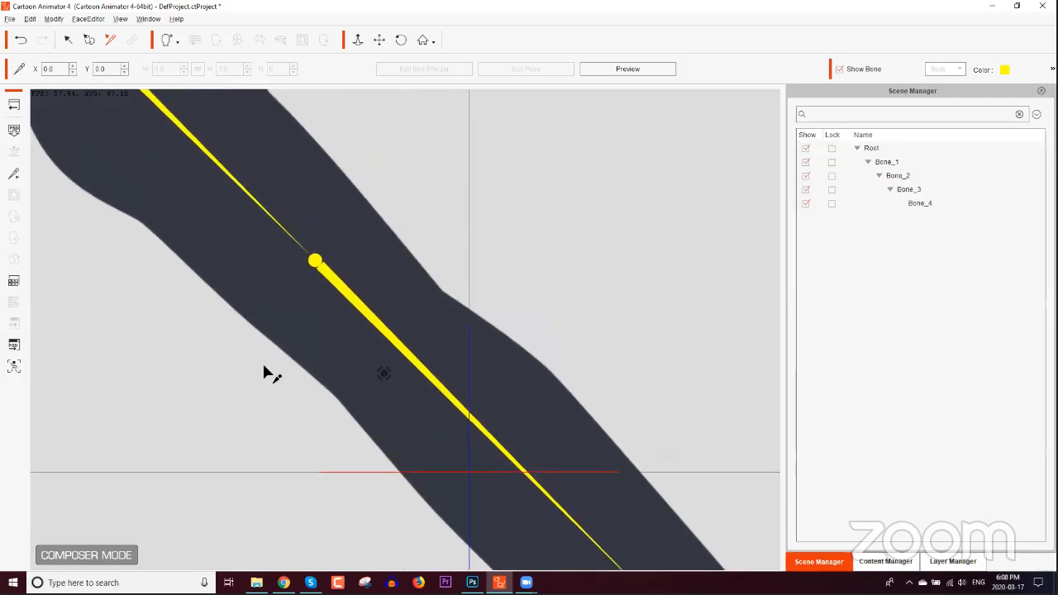
pyautogui.scroll(-5, 306, 475)
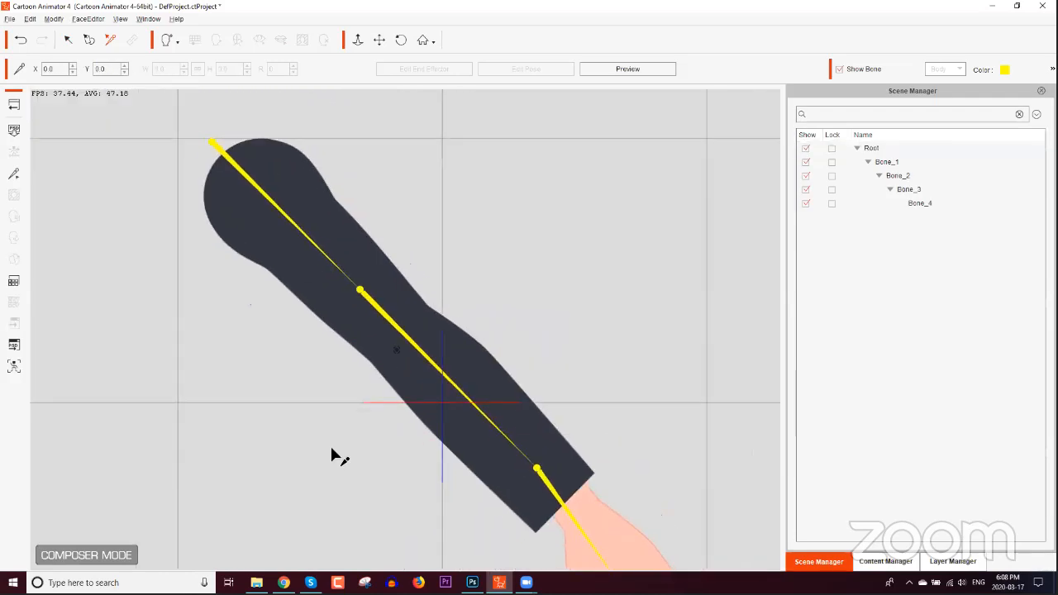
pyautogui.click(110, 40)
pyautogui.click(399, 349)
pyautogui.moveTo(402, 353); pyautogui.dragTo(262, 191)
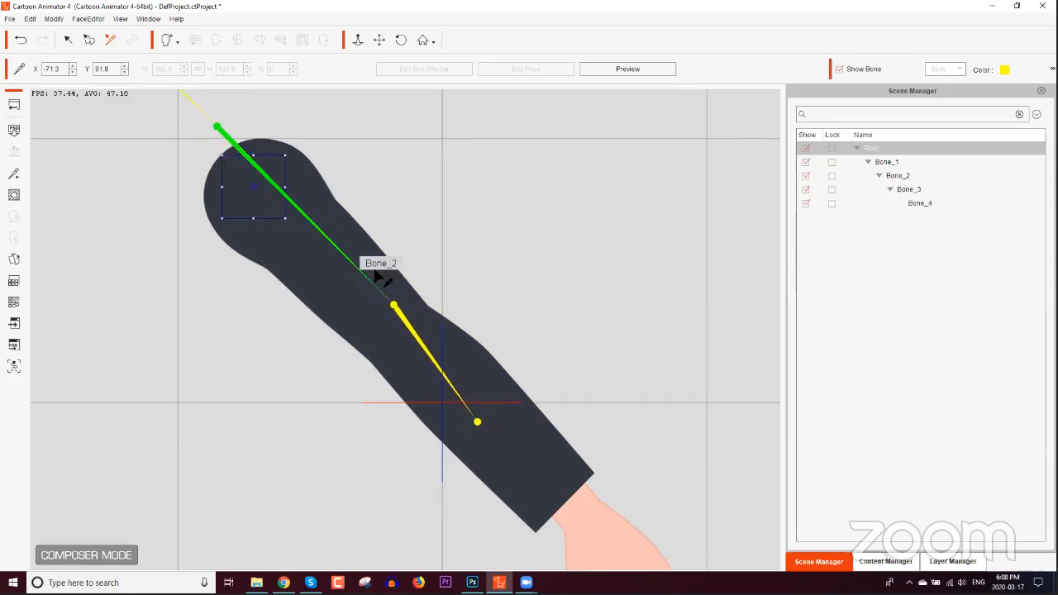
# Step: In the Bone Editor, move Bone_1 with its child bones onto the shoulder pivot, at about X -70.8, Y 82.4
pyautogui.click(18, 172)
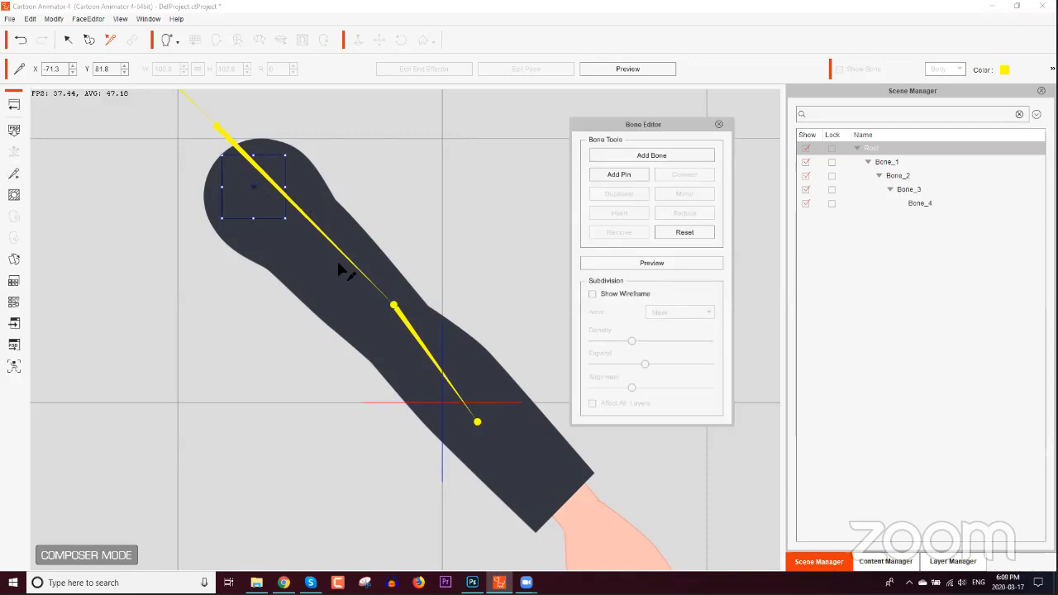
pyautogui.click(421, 340)
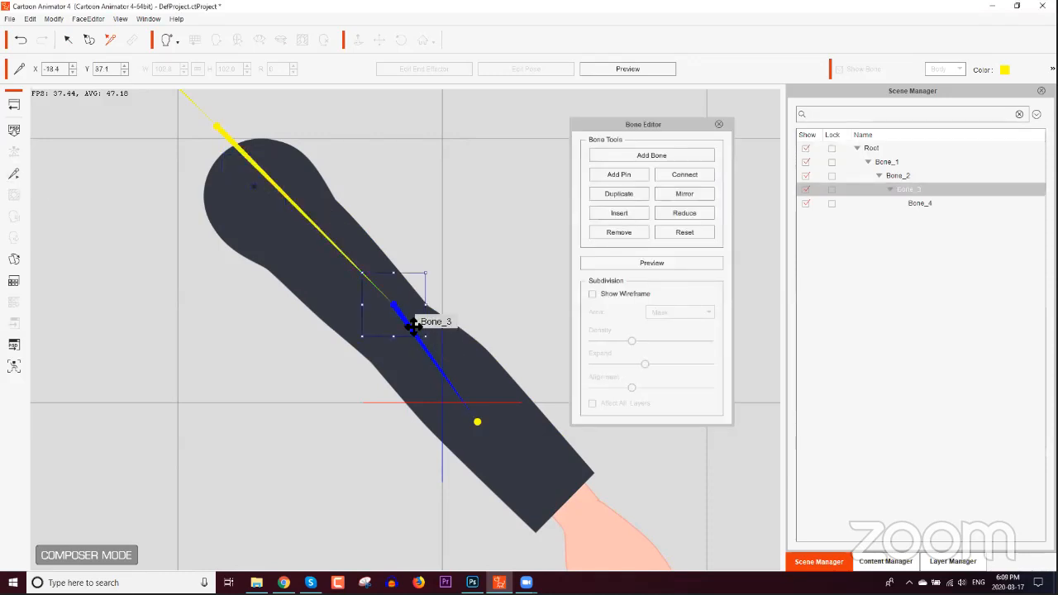
pyautogui.moveTo(200, 187); pyautogui.dragTo(215, 294)
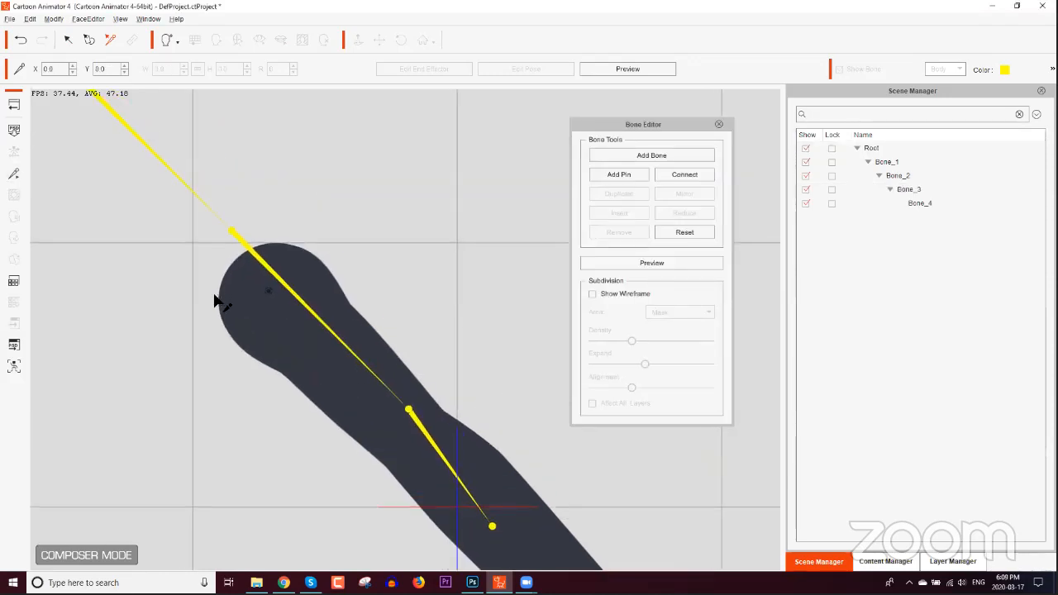
pyautogui.scroll(-3, 249, 377)
pyautogui.click(221, 201)
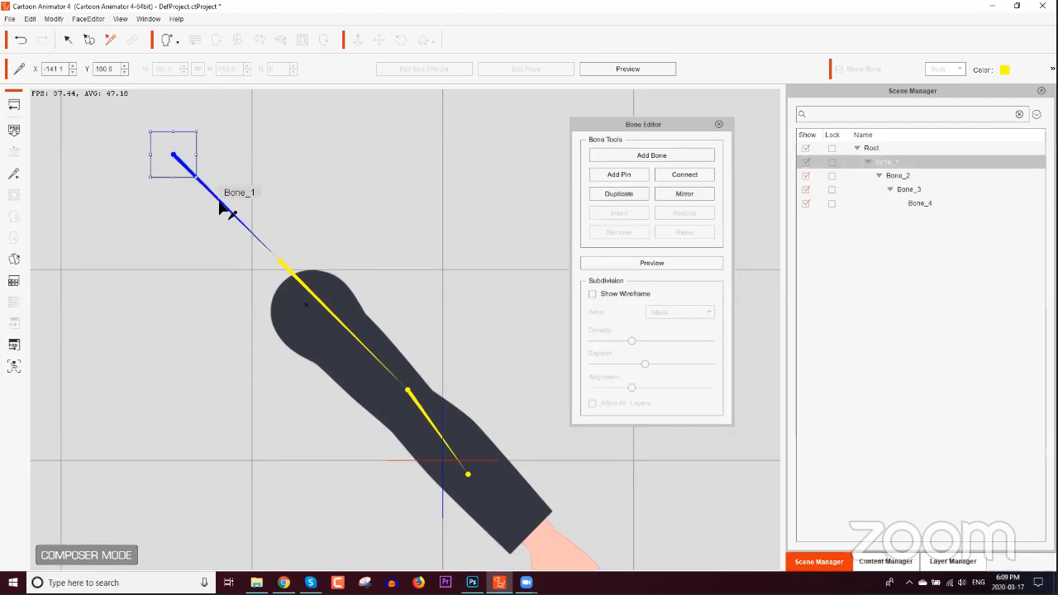
pyautogui.moveTo(184, 168); pyautogui.dragTo(319, 311)
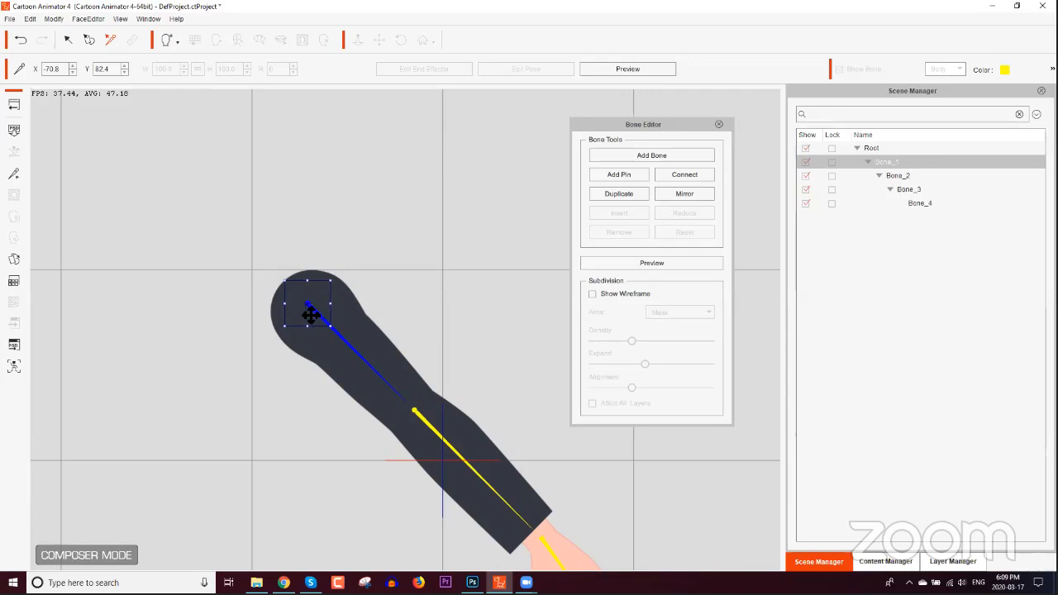
pyautogui.click(619, 175)
pyautogui.click(718, 124)
# Step: Examine closely how the start of Bone_1 lines up with the root pivot at the shoulder
pyautogui.moveTo(311, 400); pyautogui.dragTo(349, 460)
pyautogui.scroll(6, 283, 177)
pyautogui.moveTo(366, 381); pyautogui.dragTo(524, 340)
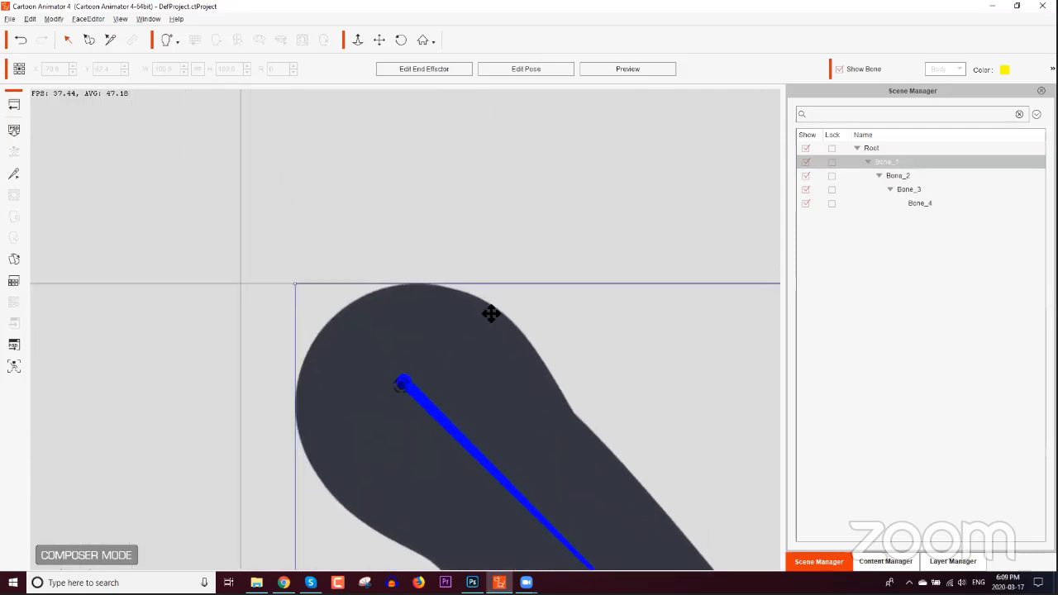
pyautogui.scroll(3, 486, 330)
pyautogui.moveTo(477, 366); pyautogui.dragTo(477, 290)
pyautogui.scroll(2, 472, 272)
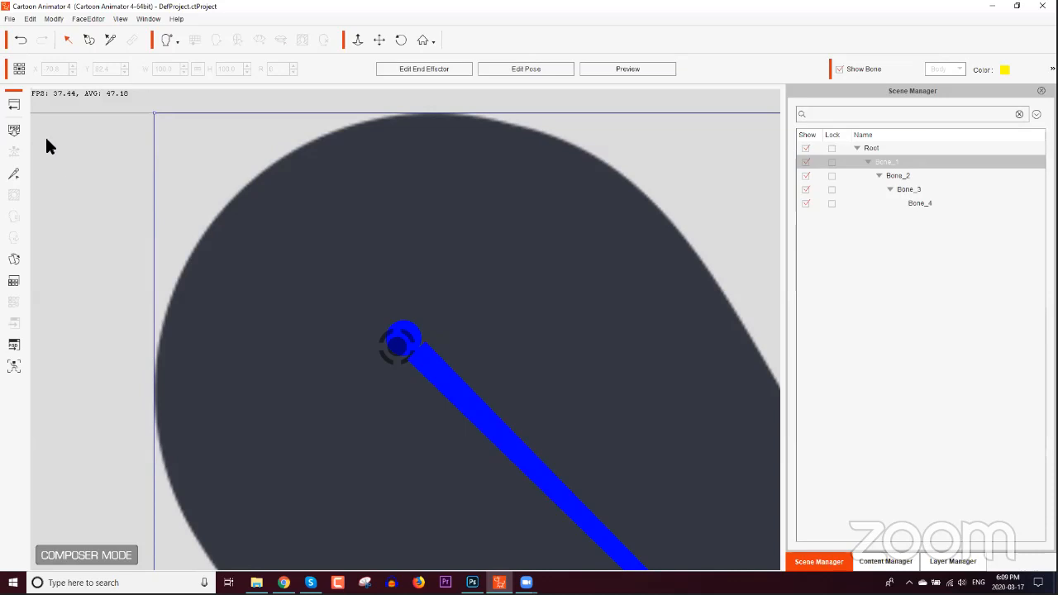
# Step: Return to the stage and test rotating Disembodied_Arm about its pivot
pyautogui.click(19, 106)
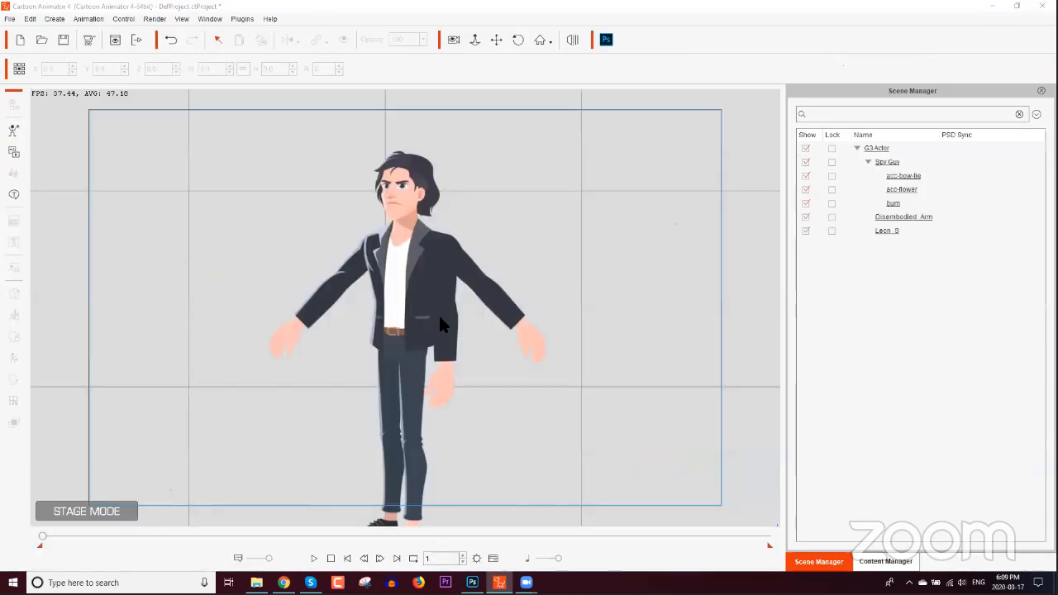
pyautogui.click(439, 319)
pyautogui.moveTo(488, 385)
pyautogui.mouseDown()
pyautogui.moveTo(531, 372)
pyautogui.moveTo(480, 397)
pyautogui.mouseUp()
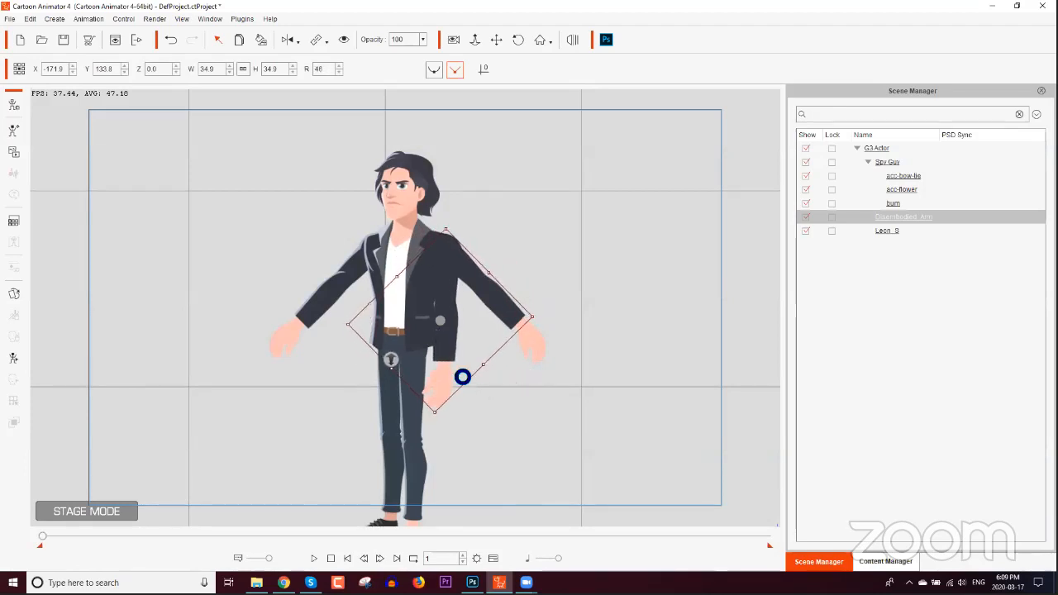
pyautogui.moveTo(441, 322); pyautogui.dragTo(444, 323)
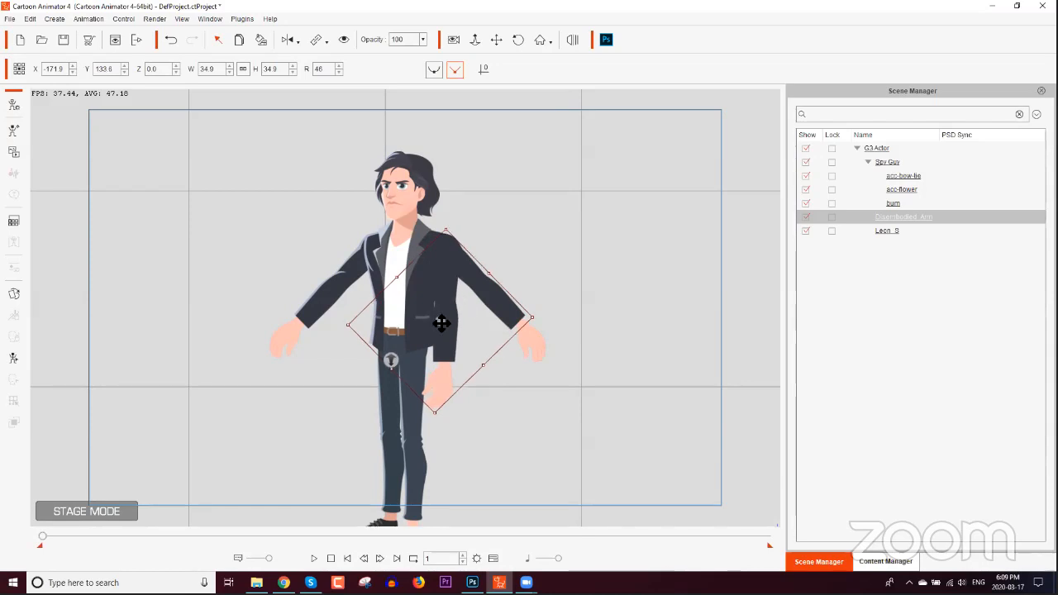
# Step: Reopen the arm in Composer Mode, try moving it, and preview rotating its skeleton from the shoulder
pyautogui.click(22, 106)
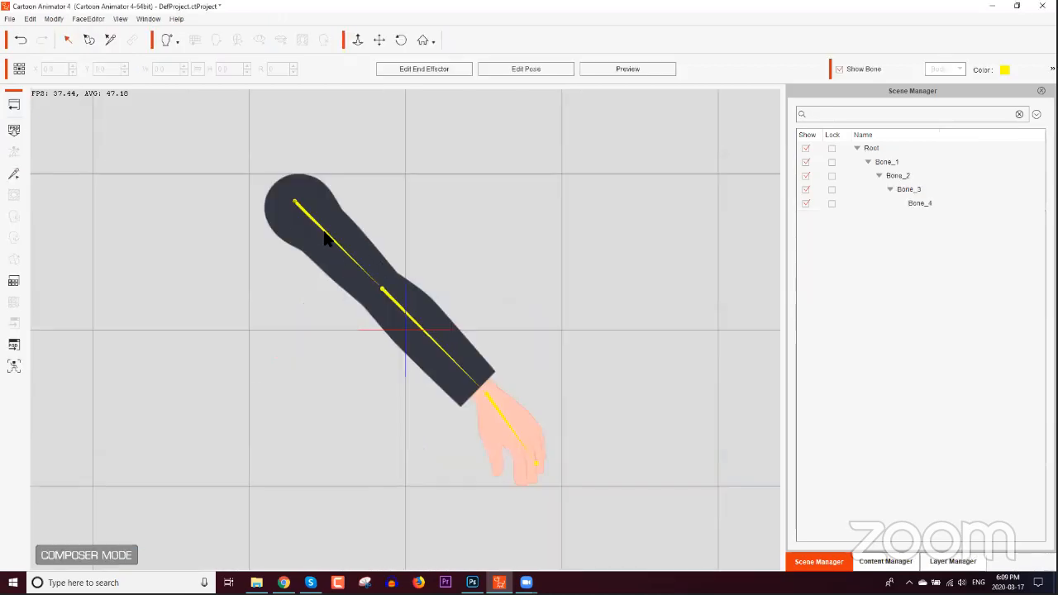
pyautogui.moveTo(386, 314); pyautogui.dragTo(339, 253)
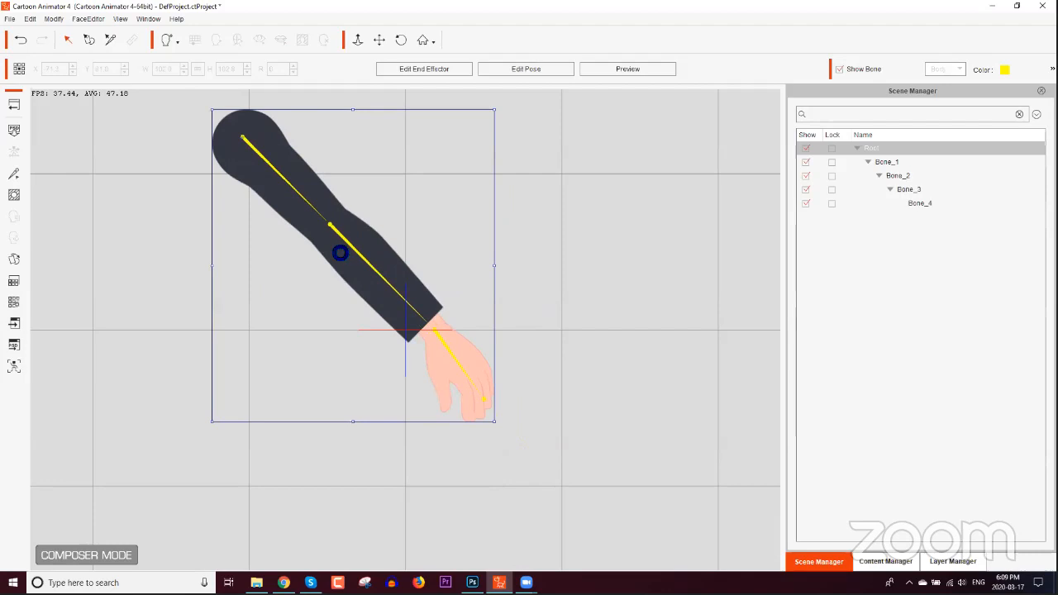
pyautogui.moveTo(560, 296); pyautogui.dragTo(419, 234)
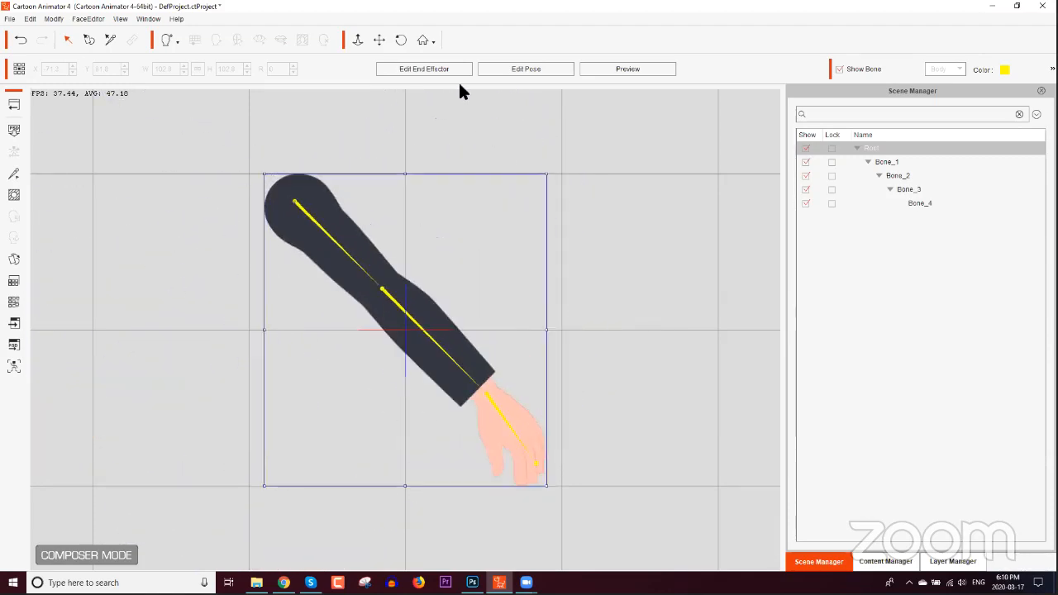
pyautogui.click(614, 70)
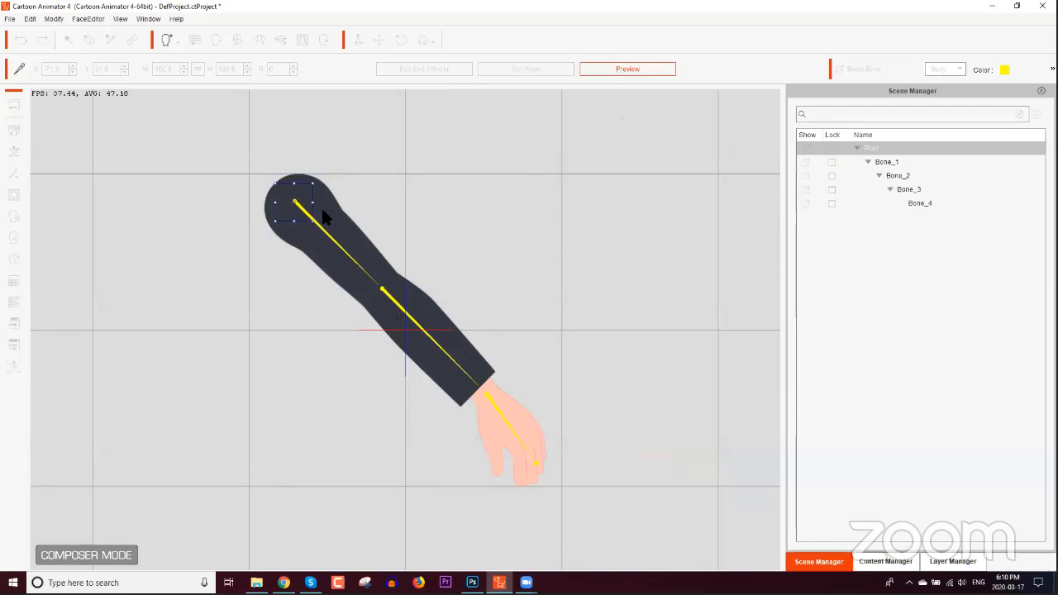
pyautogui.moveTo(305, 219); pyautogui.dragTo(315, 246)
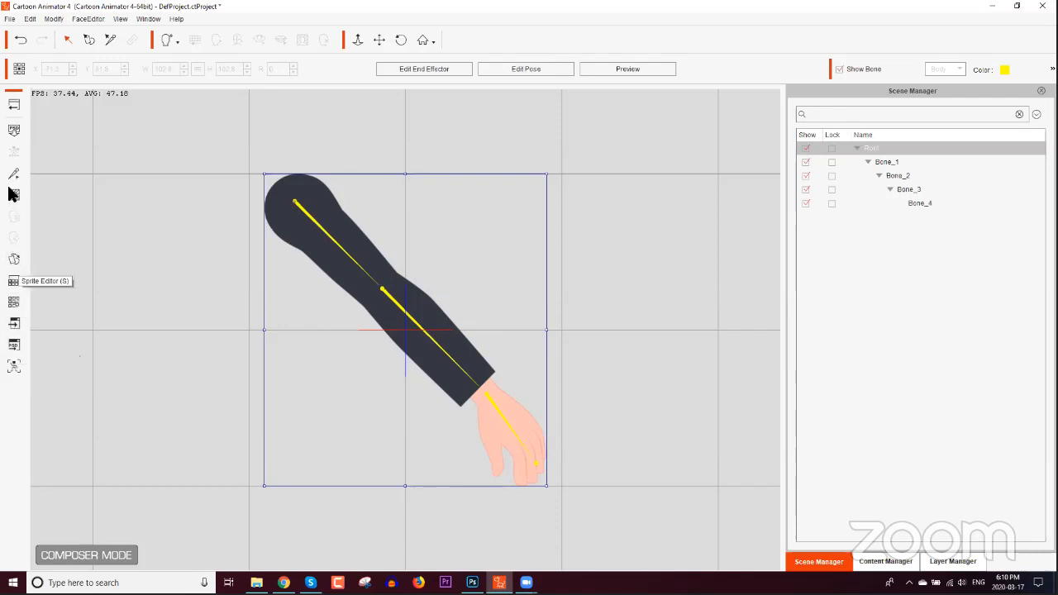
# Step: Return to the stage and attach Disembodied_Arm to the shoulder-side torso bone of the Leon_S character
pyautogui.click(15, 107)
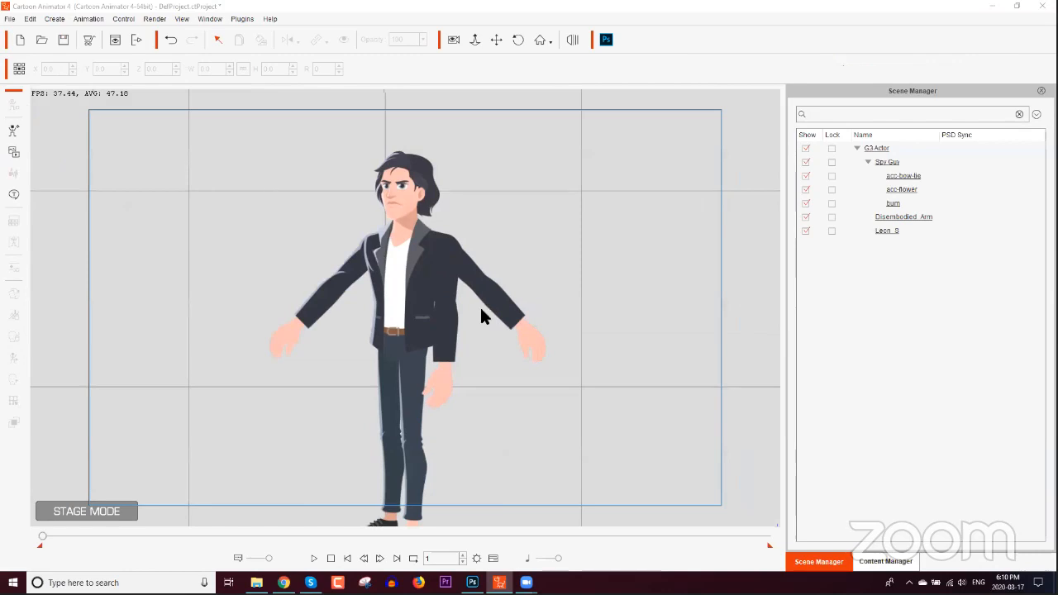
pyautogui.click(451, 324)
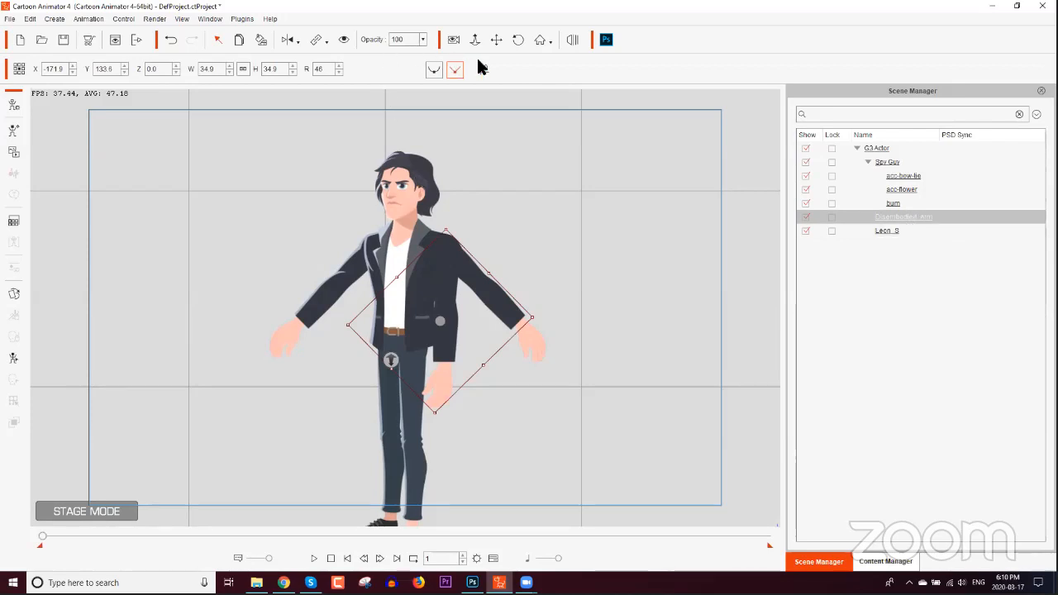
pyautogui.click(327, 44)
pyautogui.click(328, 61)
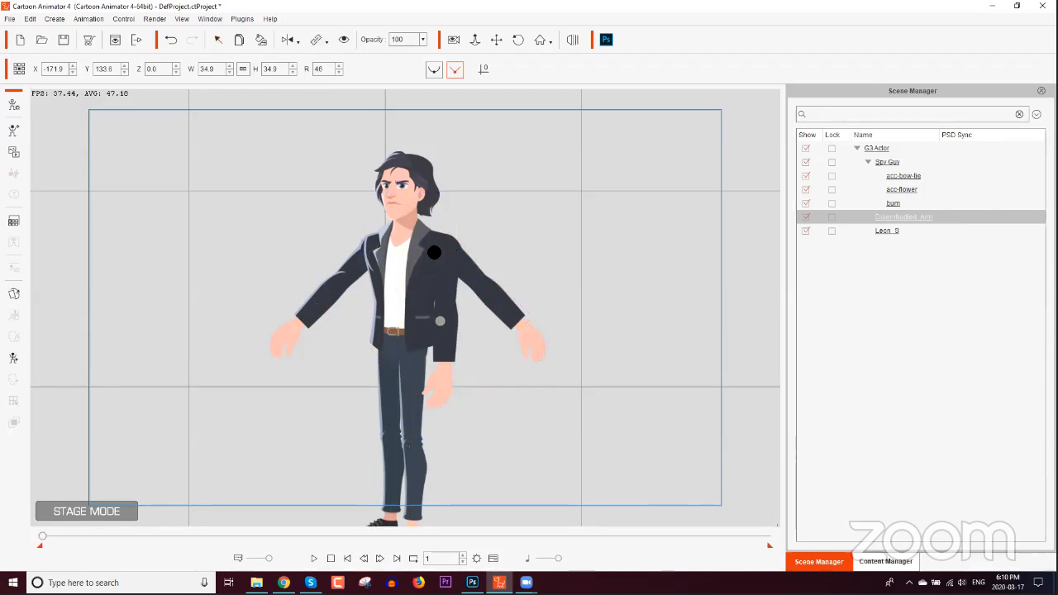
pyautogui.click(428, 273)
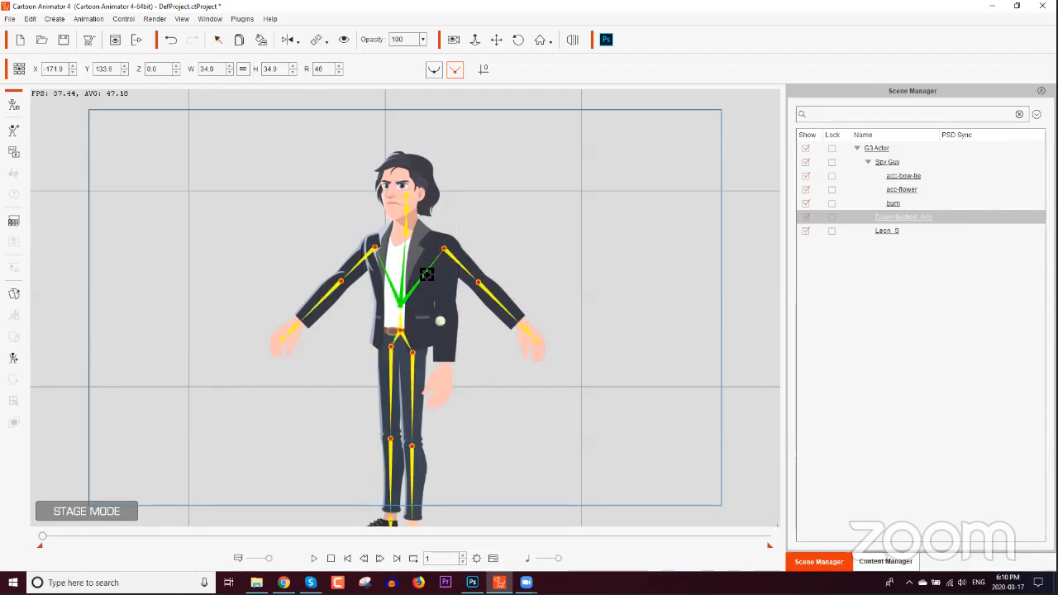
pyautogui.click(427, 275)
# Step: Rotate the attached arm to 45 degrees and move the Leon_S character up to about Y 41.3
pyautogui.moveTo(511, 350)
pyautogui.mouseDown()
pyautogui.moveTo(501, 361)
pyautogui.moveTo(514, 354)
pyautogui.mouseUp()
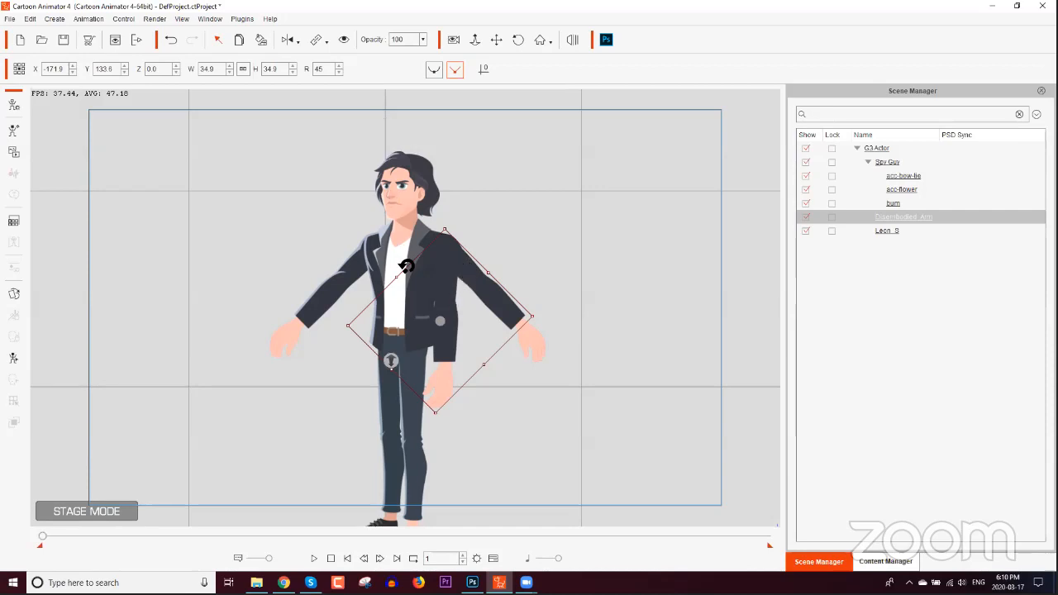
pyautogui.moveTo(400, 262); pyautogui.dragTo(431, 291)
pyautogui.click(443, 284)
pyautogui.moveTo(405, 238); pyautogui.dragTo(401, 212)
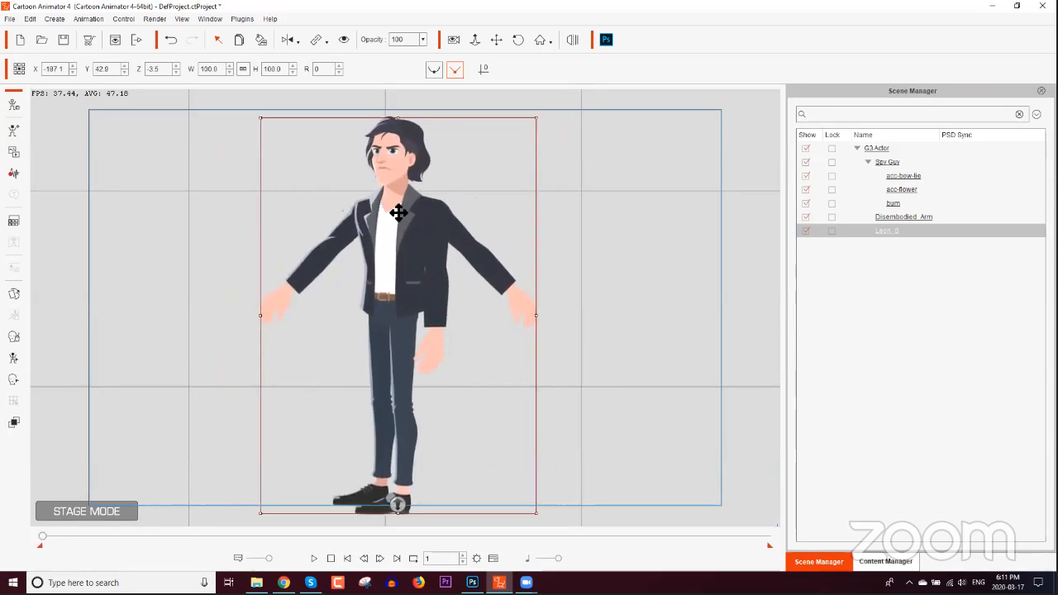
# Step: Raise Disembodied_Arm in the 2D Motion Key Editor by rotating Bone_1 at the shoulder to about 227 degrees
pyautogui.click(448, 275)
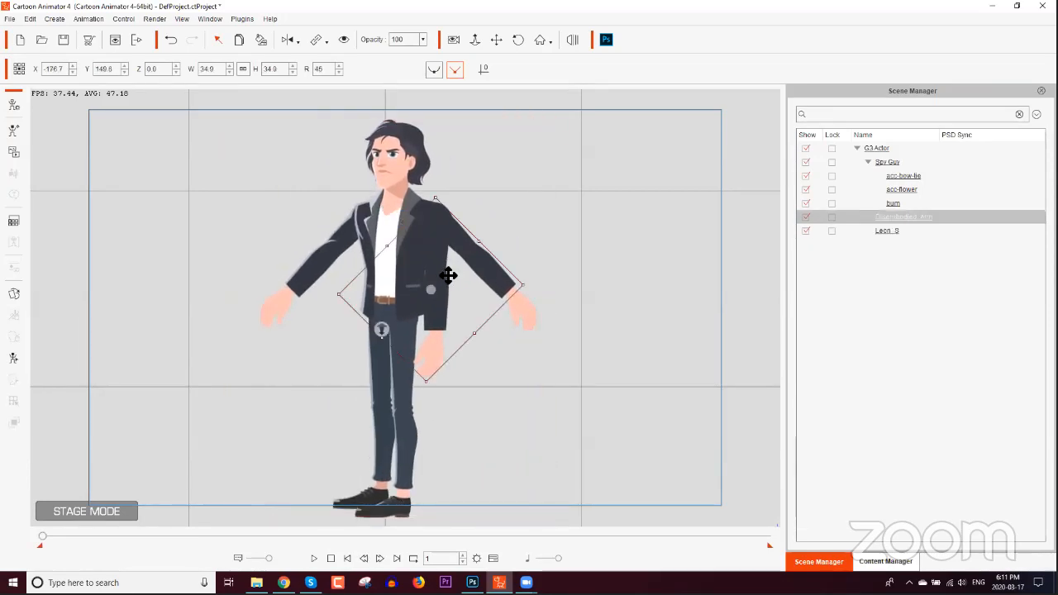
pyautogui.click(13, 358)
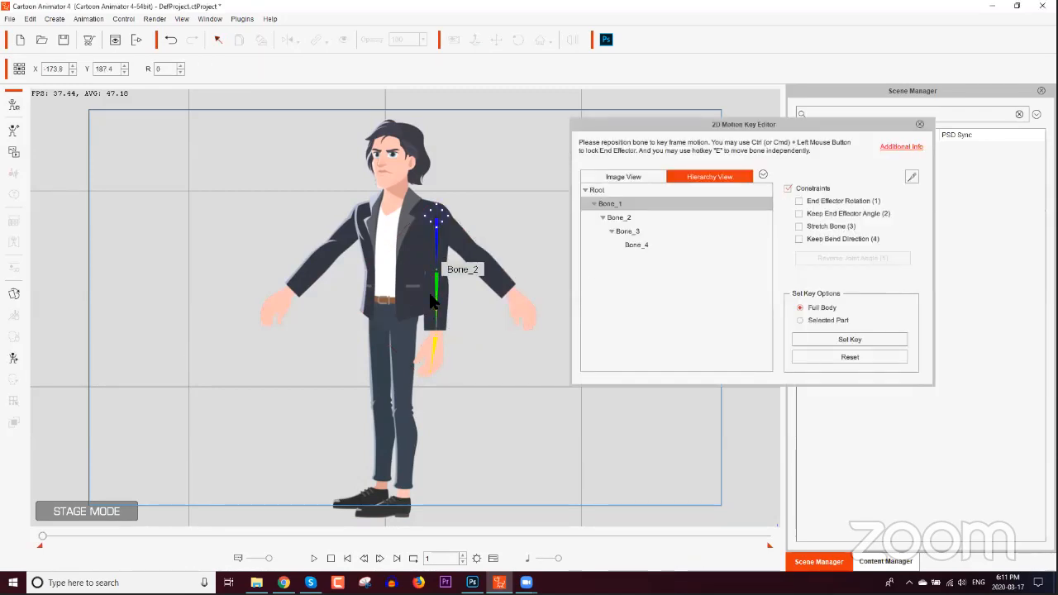
pyautogui.click(436, 285)
pyautogui.moveTo(446, 286); pyautogui.dragTo(424, 190)
pyautogui.click(438, 256)
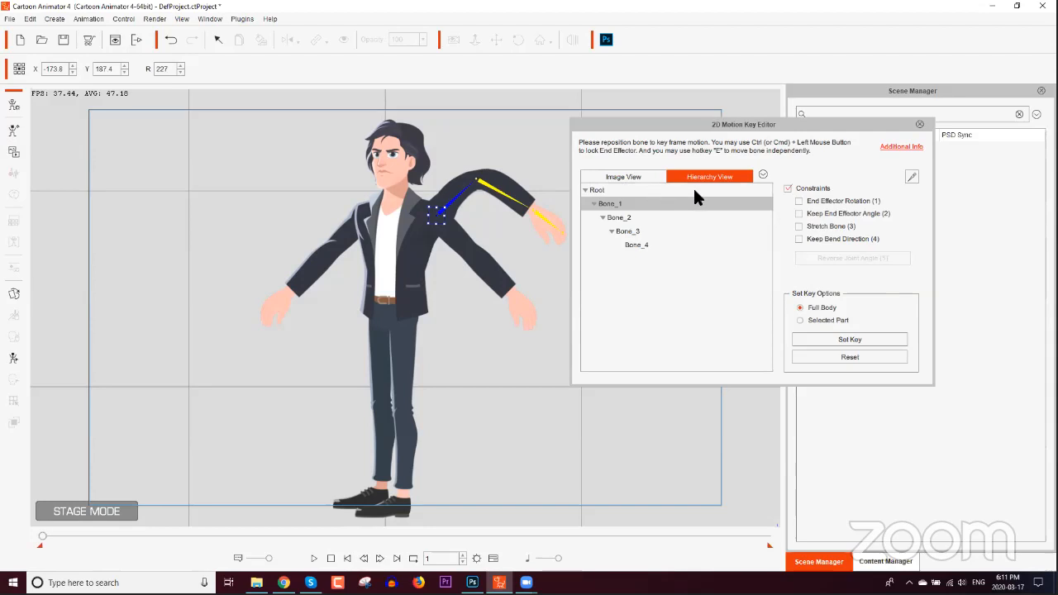
pyautogui.click(920, 124)
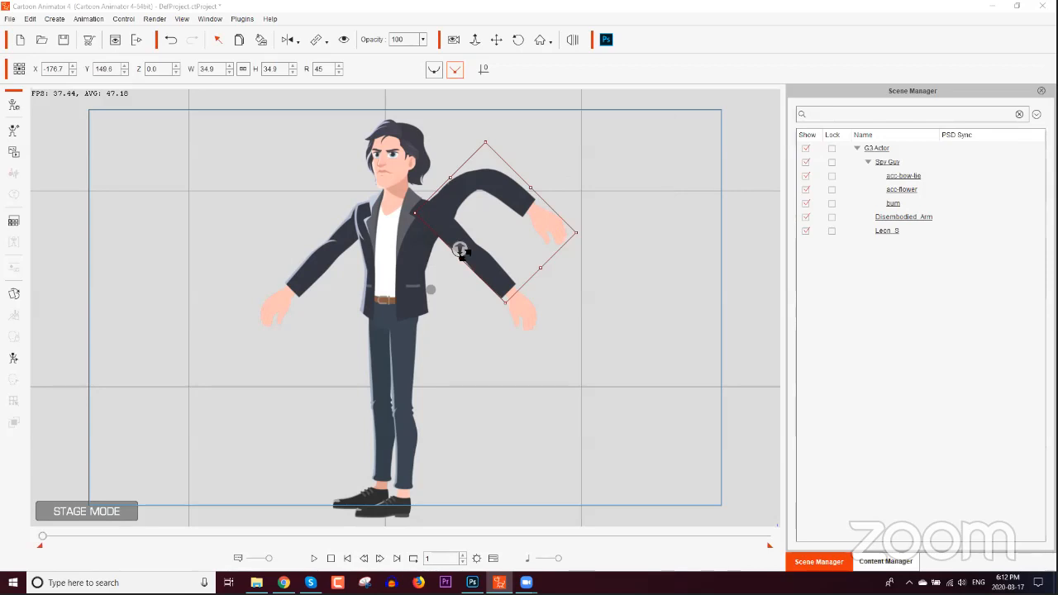
# Step: Select the Leon_S character on the stage and check its body part sprites in the Sprite Editor
pyautogui.click(378, 241)
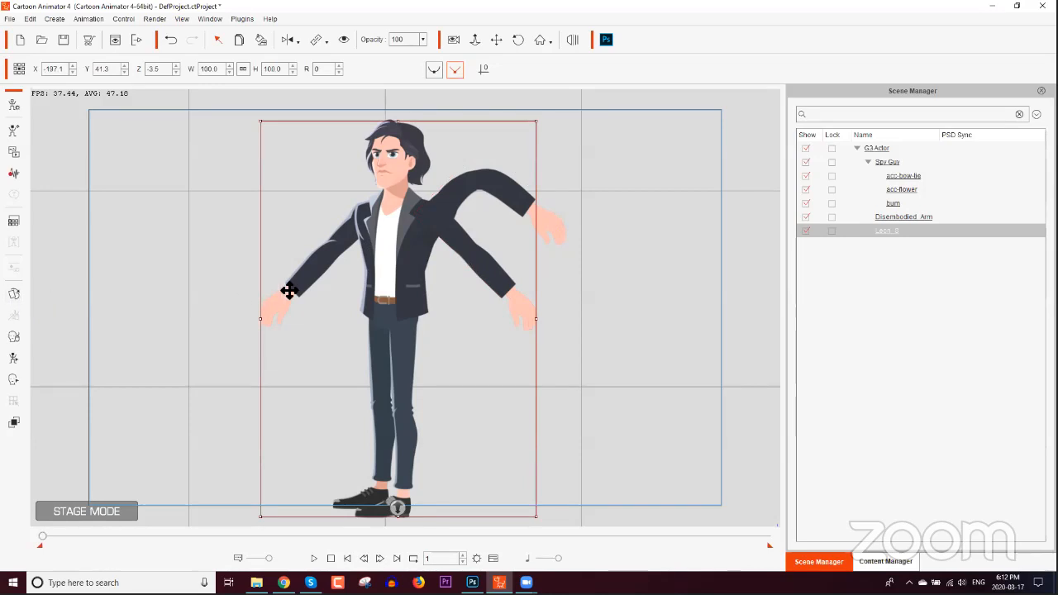
pyautogui.click(15, 295)
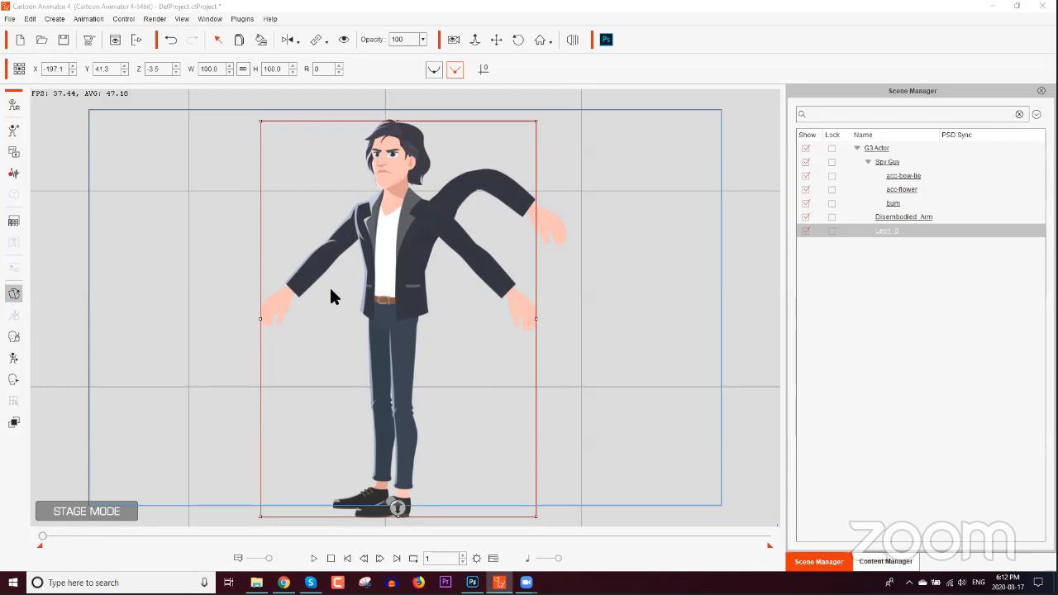
pyautogui.click(329, 296)
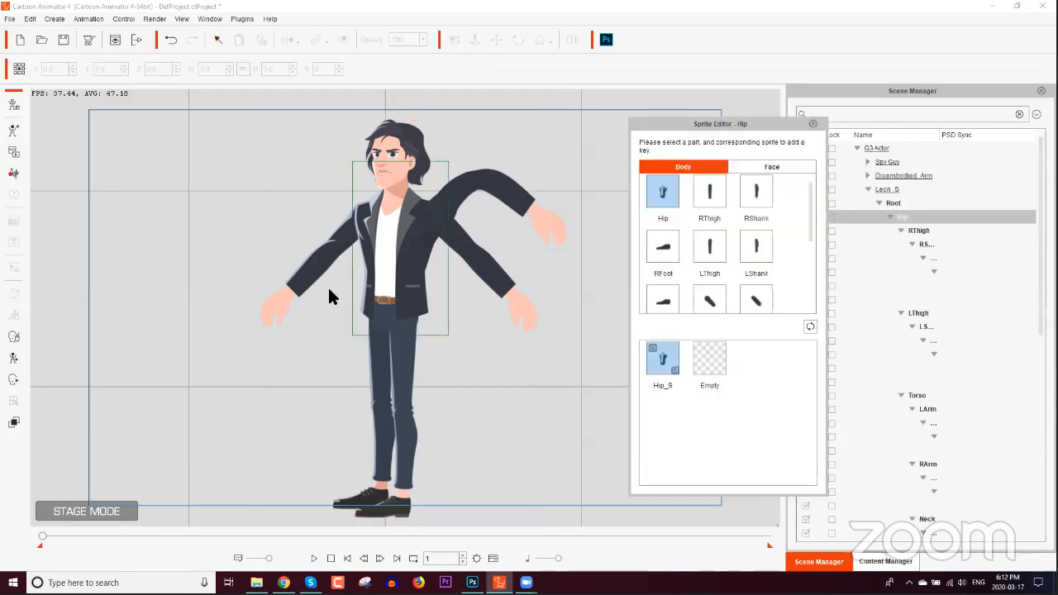
pyautogui.click(813, 124)
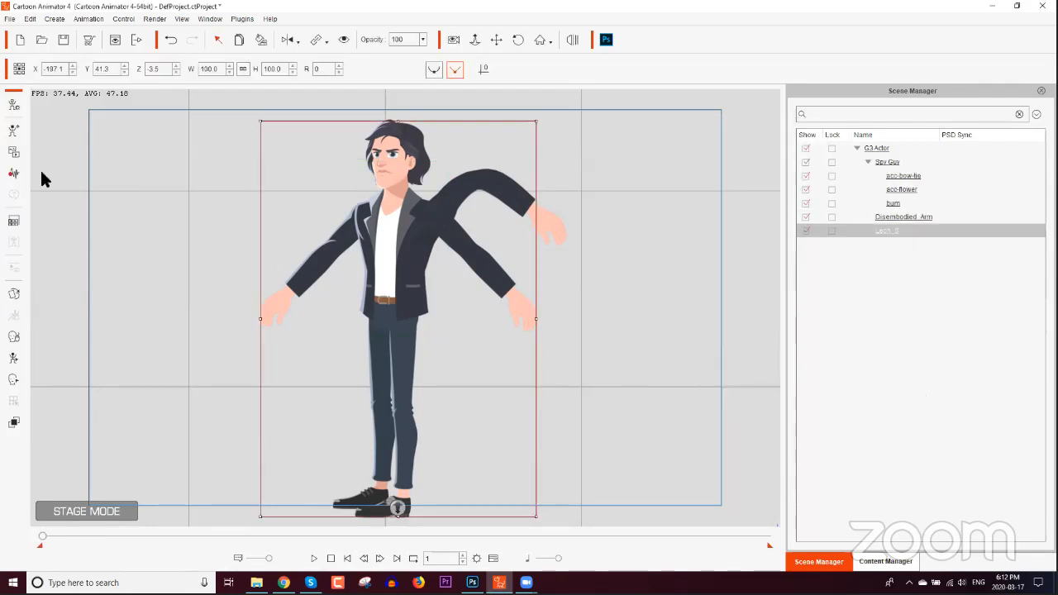
# Step: Open the Leon_S character in Composer Mode and select the RForearm bone
pyautogui.click(12, 105)
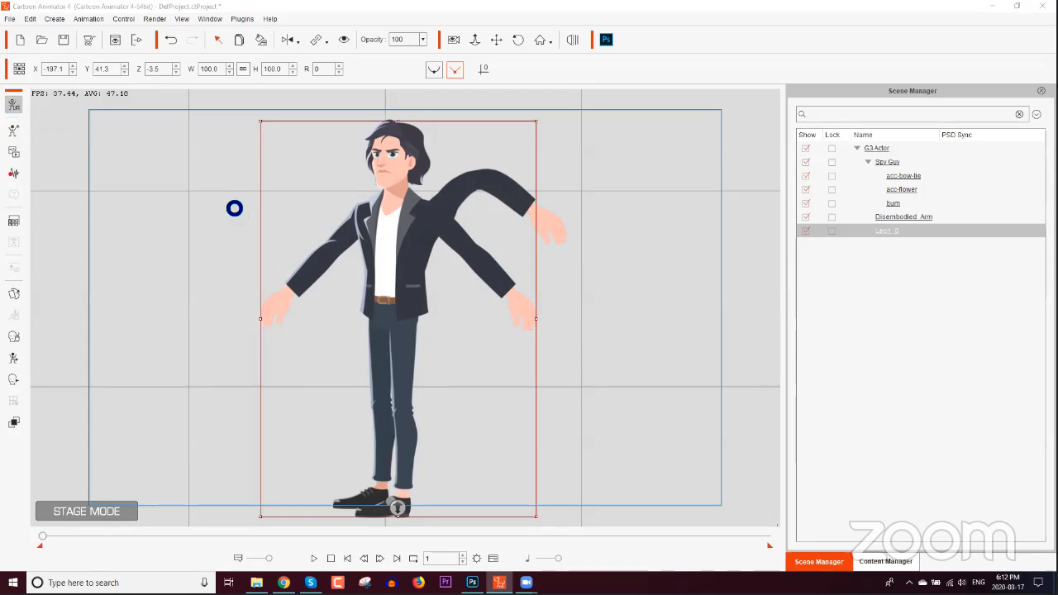
pyautogui.click(413, 304)
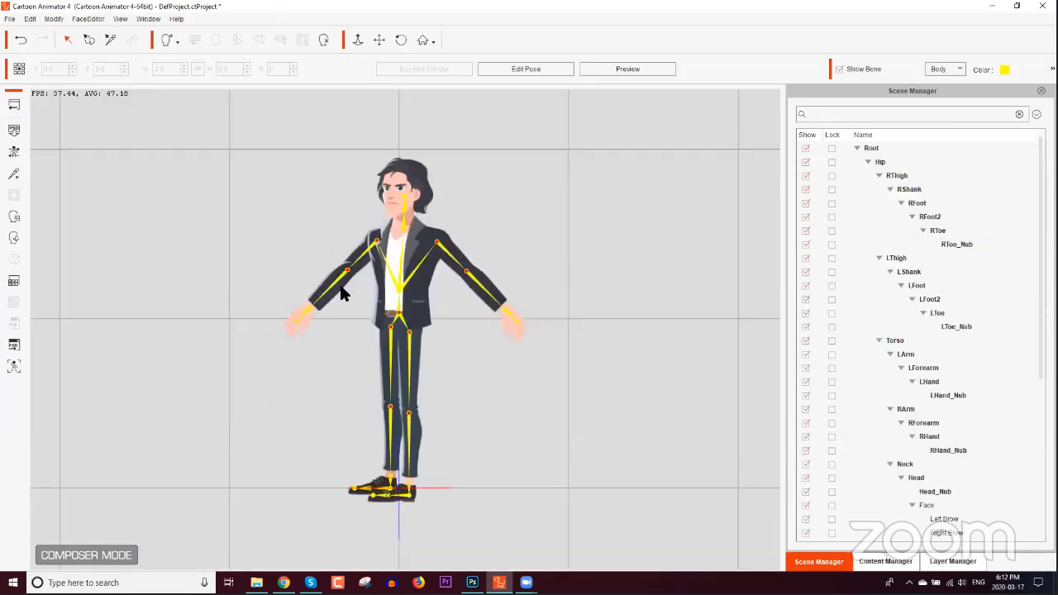
pyautogui.click(335, 296)
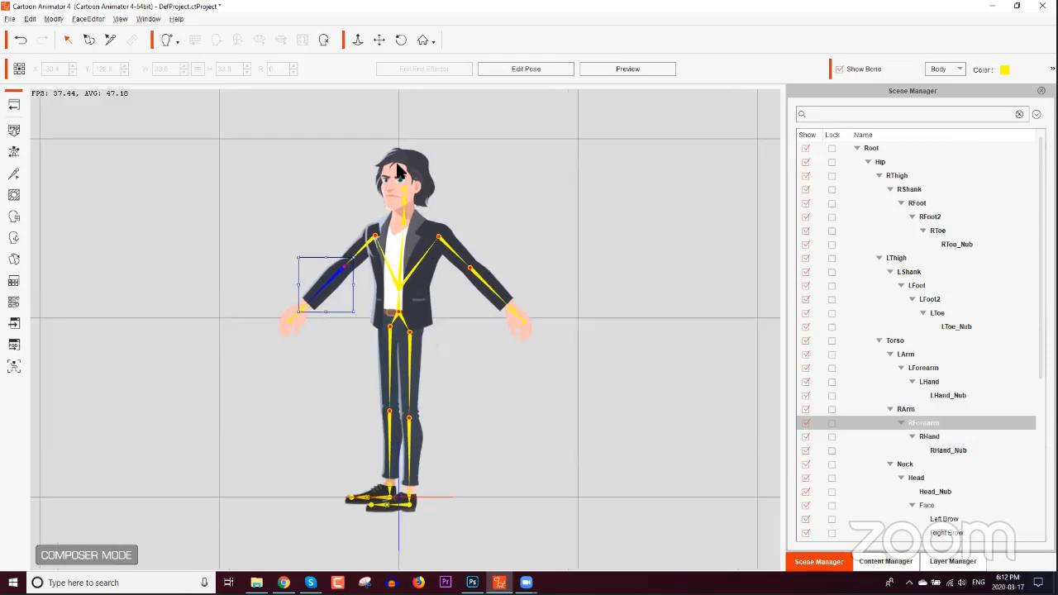
pyautogui.scroll(5, 372, 262)
pyautogui.scroll(3, 461, 361)
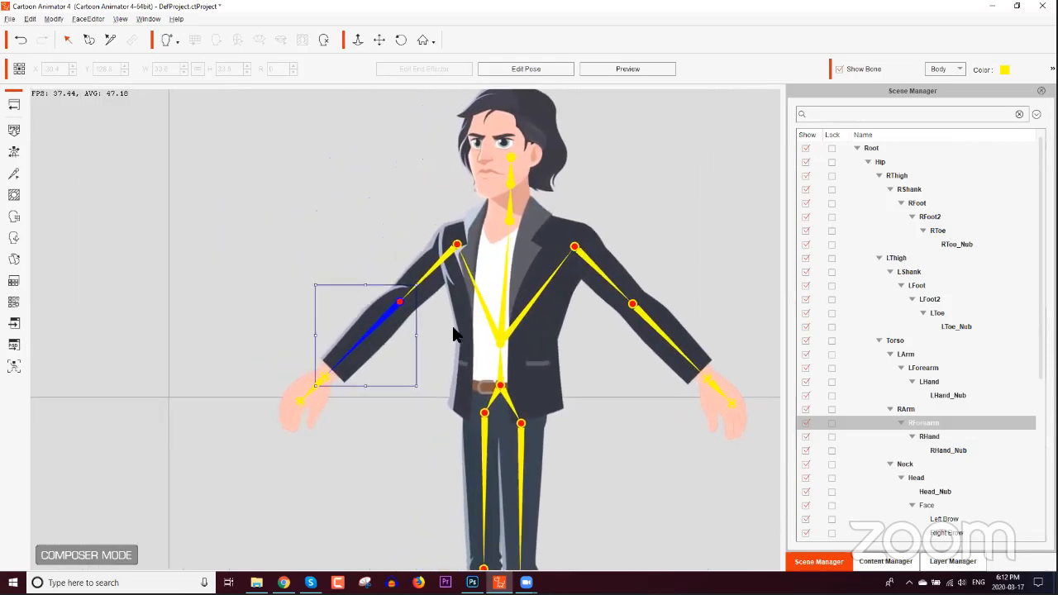
# Step: Examine the RHand, RForearm and RArm bones of the character's right arm
pyautogui.click(307, 398)
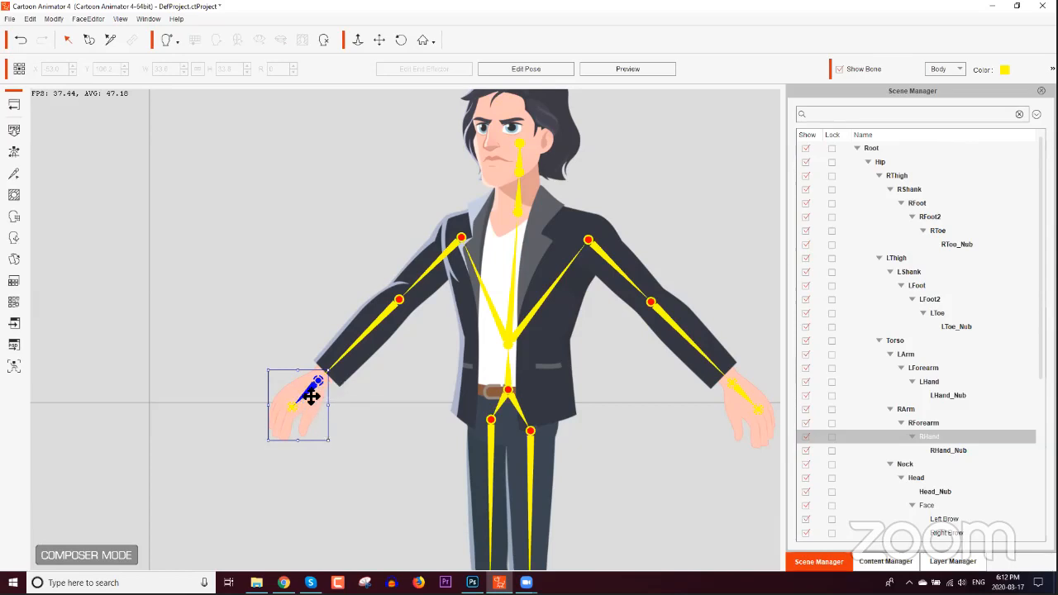
pyautogui.click(394, 309)
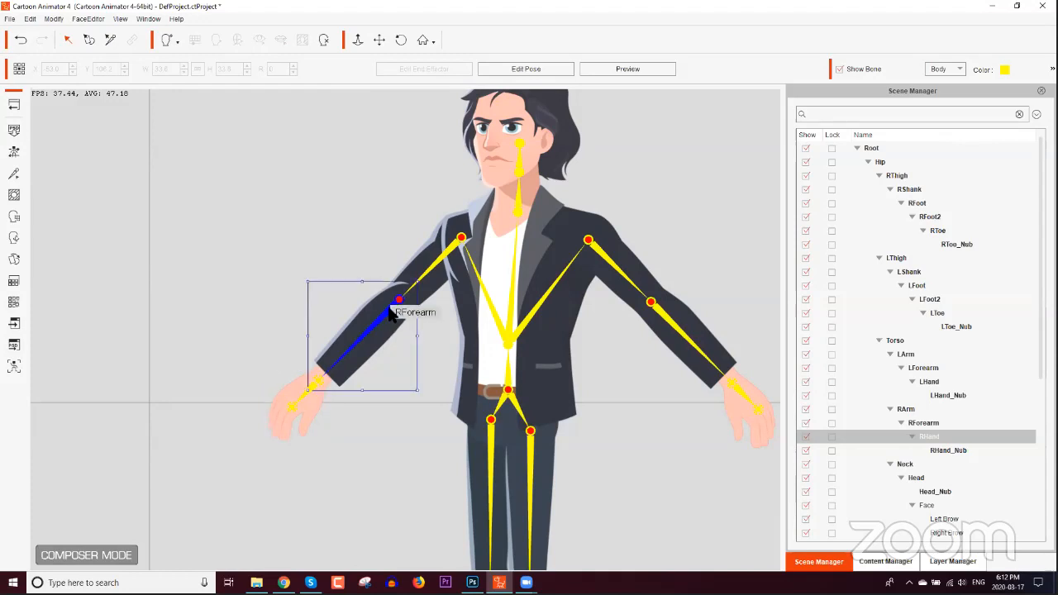
pyautogui.click(438, 266)
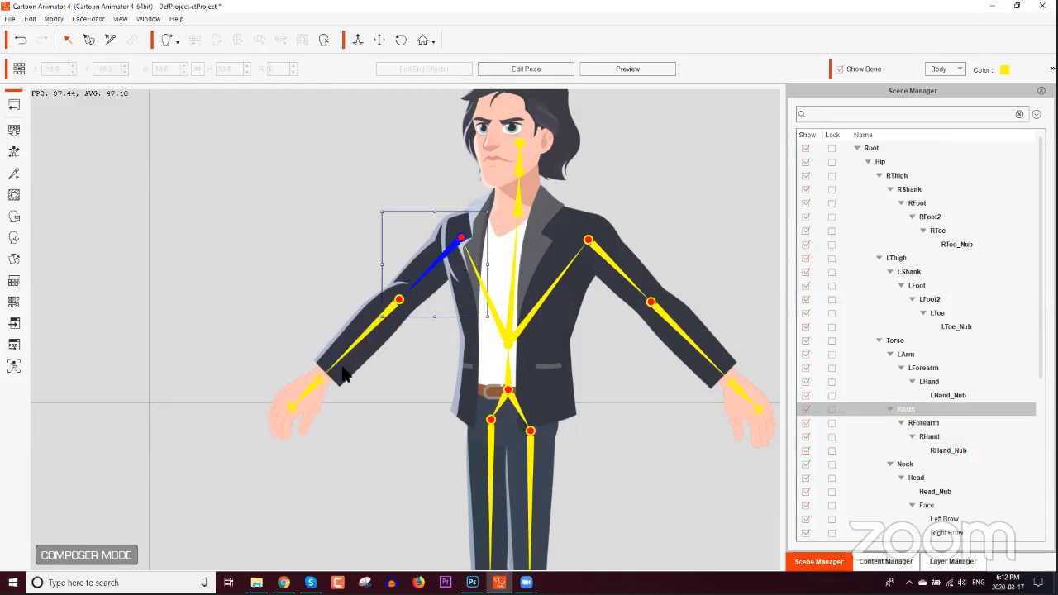
# Step: Switch the RHand bone to the 01_Victory sprite in the Sprite Editor and offset it beyond the wrist to about X -69.1, Y 88.0
pyautogui.click(304, 401)
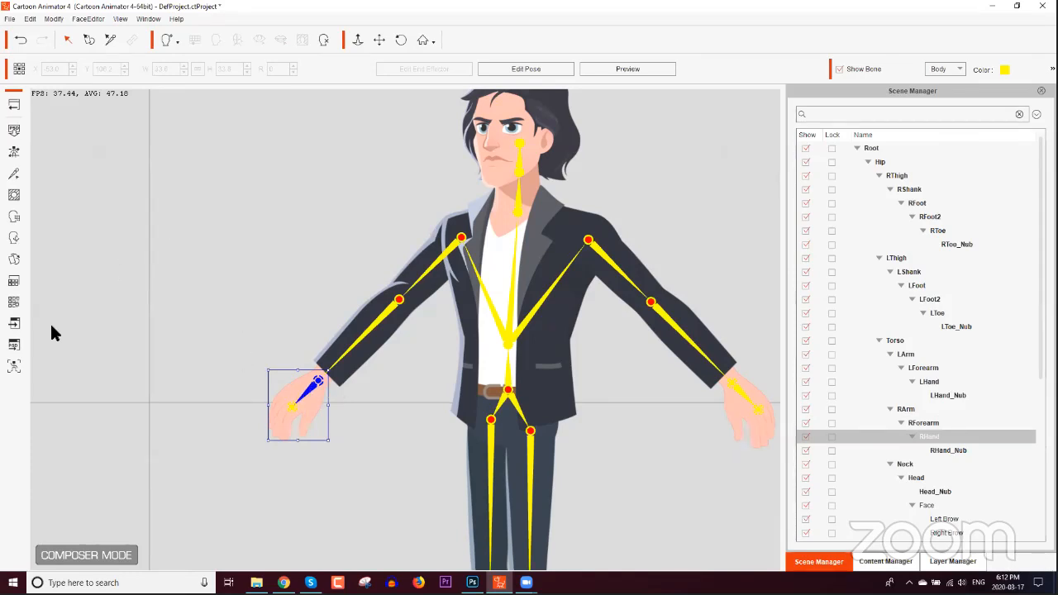
pyautogui.click(15, 260)
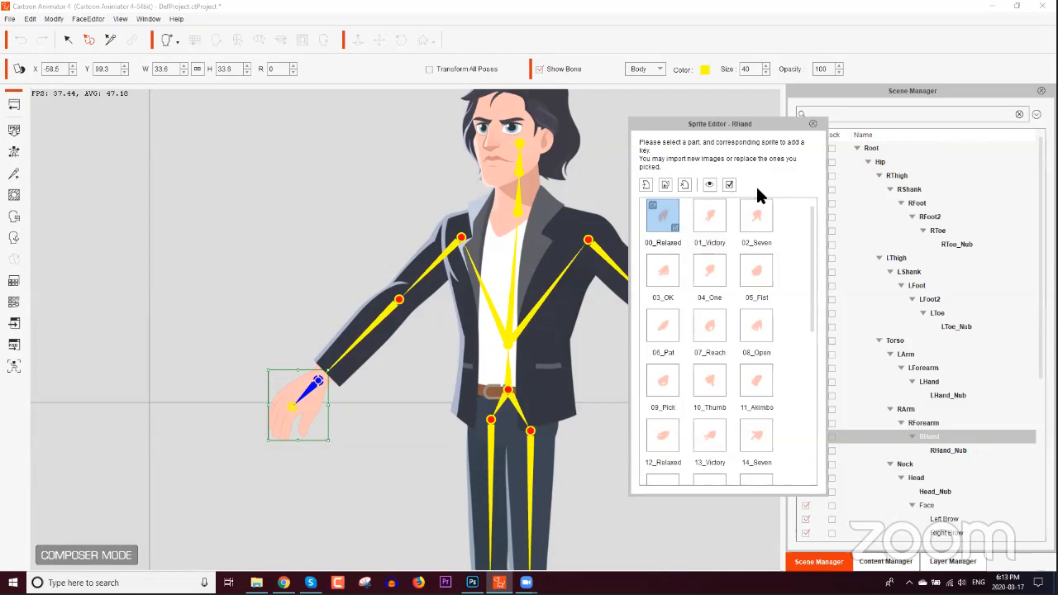
pyautogui.click(716, 245)
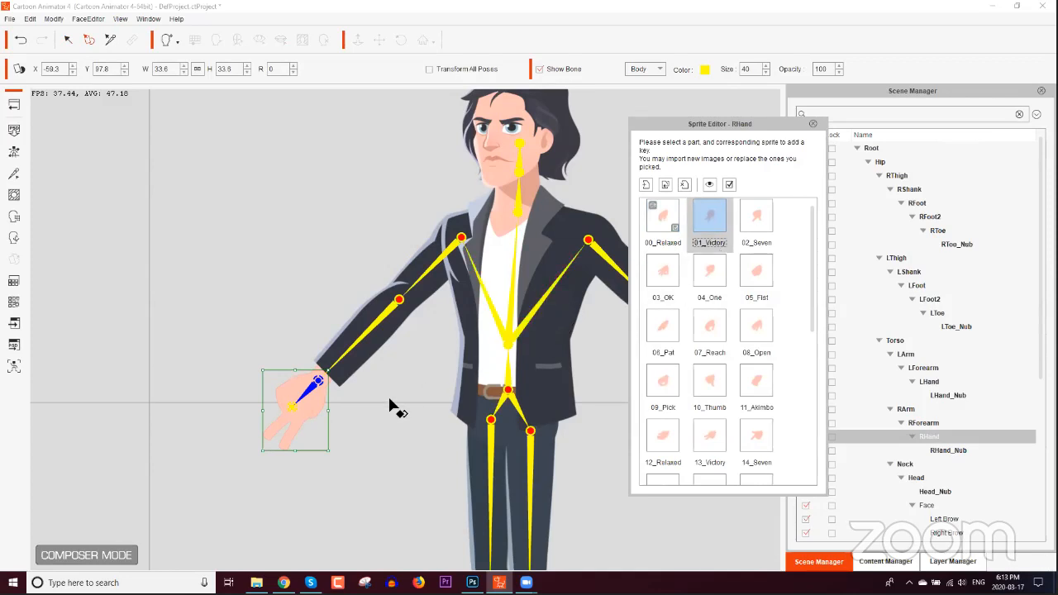
pyautogui.moveTo(314, 409); pyautogui.dragTo(277, 442)
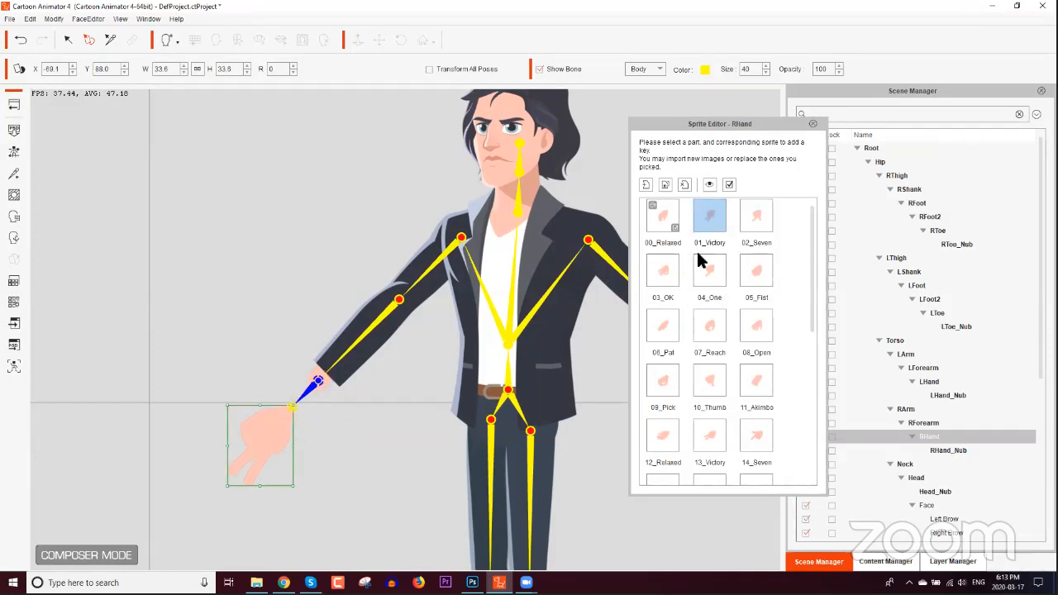
# Step: Compare the offset 01_Victory sprite with 02_Seven, 05_Fist, 04_One and 03_OK, and return RHand to 00_Relaxed
pyautogui.click(673, 244)
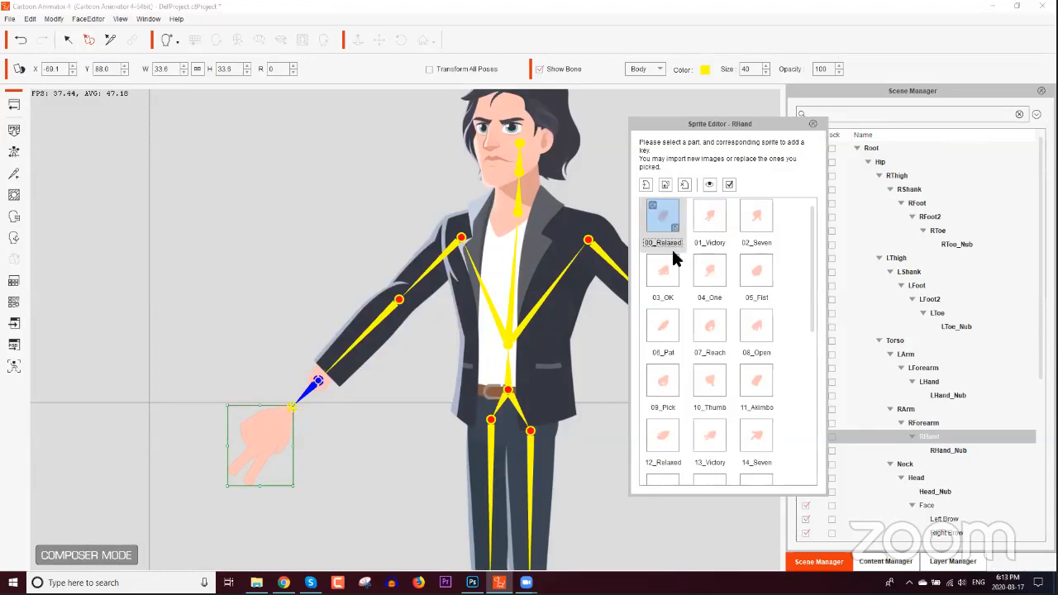
pyautogui.click(707, 219)
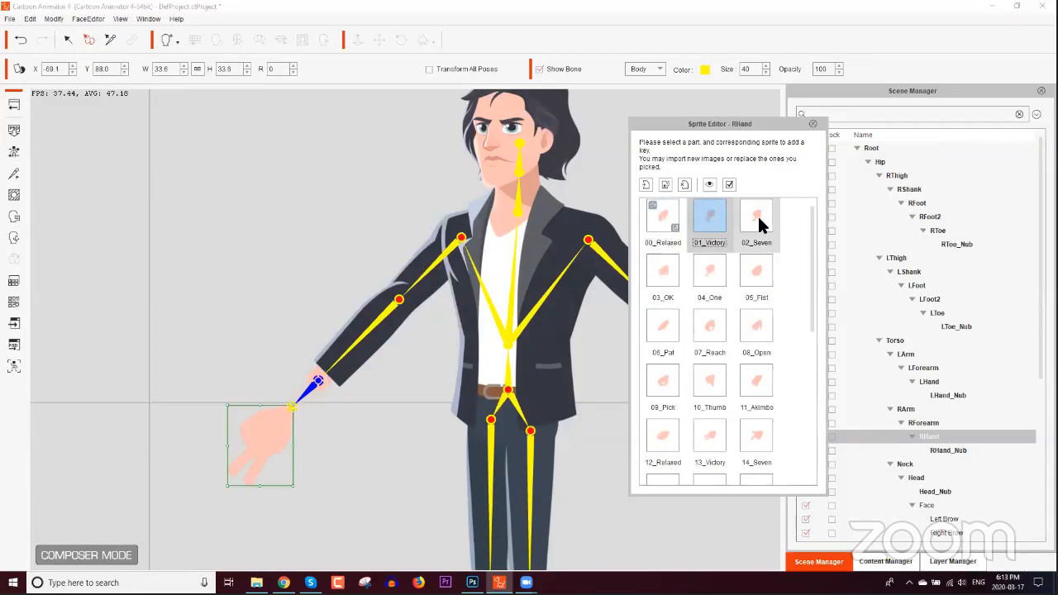
pyautogui.click(757, 218)
pyautogui.click(754, 261)
pyautogui.click(721, 269)
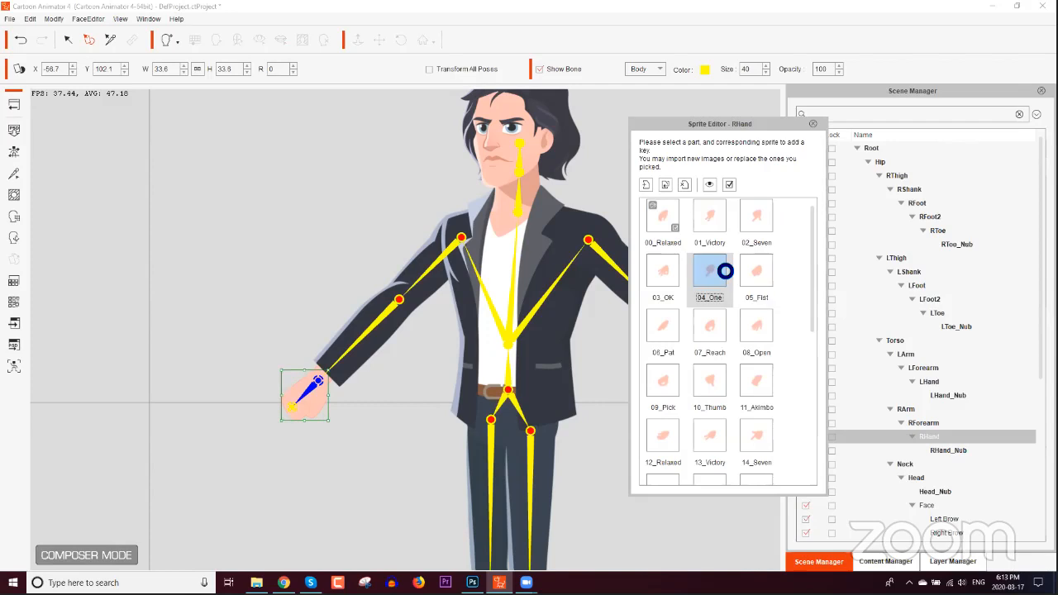
pyautogui.click(677, 263)
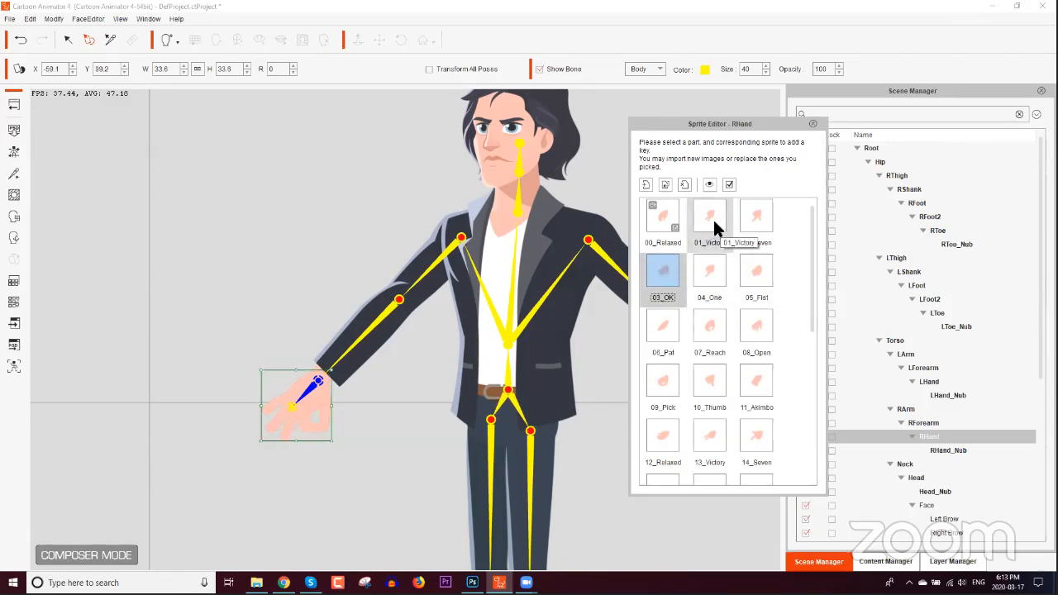
pyautogui.click(712, 217)
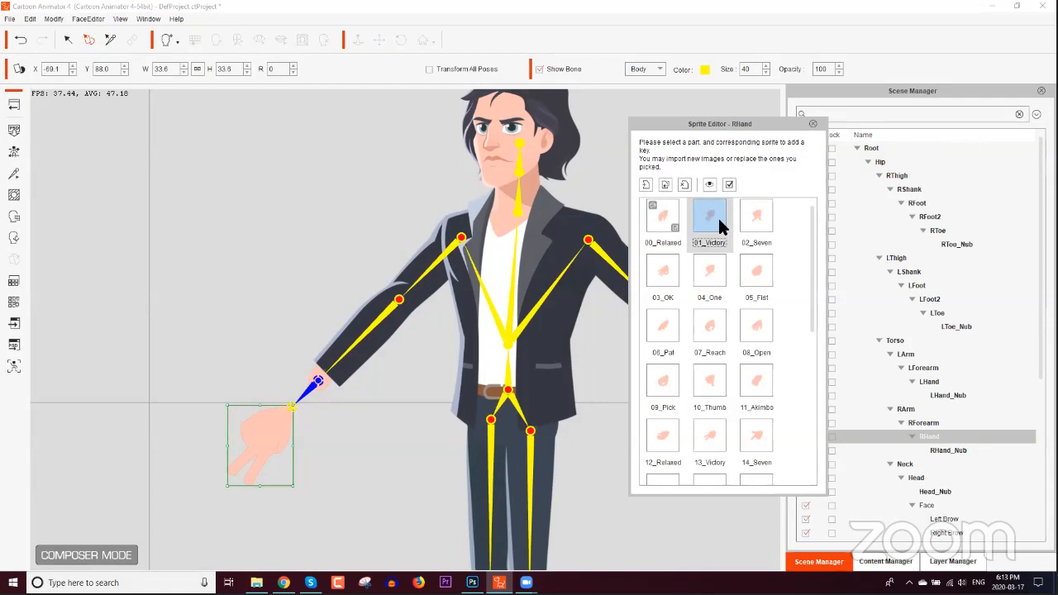
pyautogui.click(661, 217)
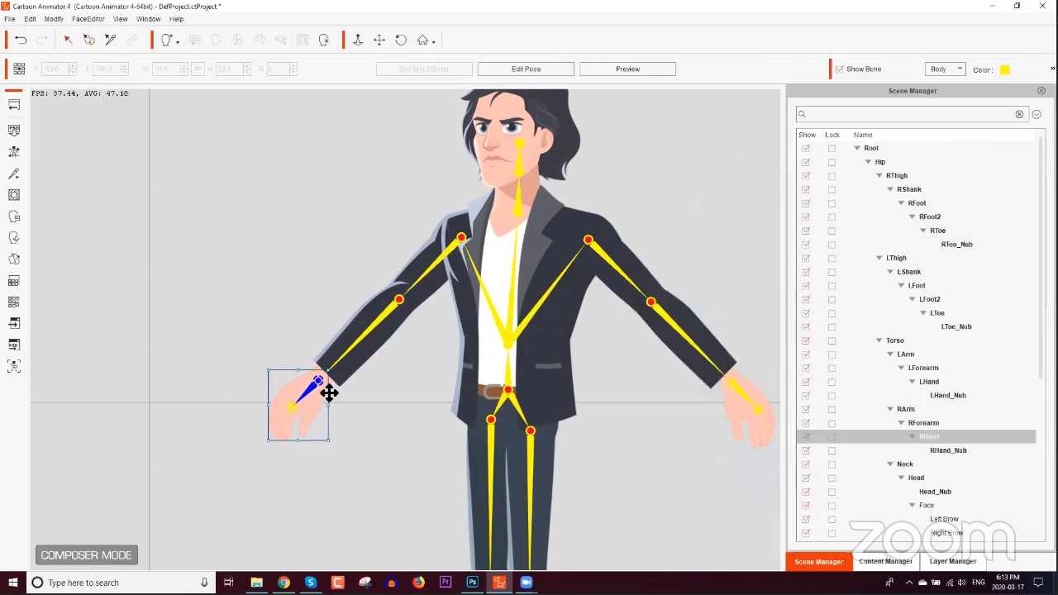
# Step: Try to enlarge and move the right hand outside pose editing, undoing both changes
pyautogui.moveTo(332, 368); pyautogui.dragTo(344, 366)
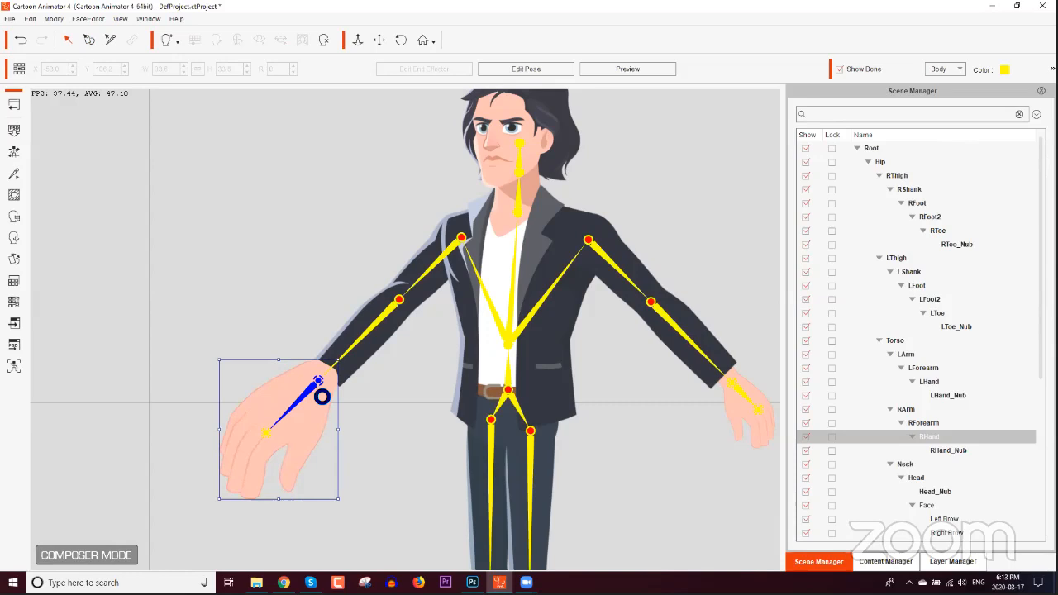
pyautogui.hotkey('ctrl', 'z')
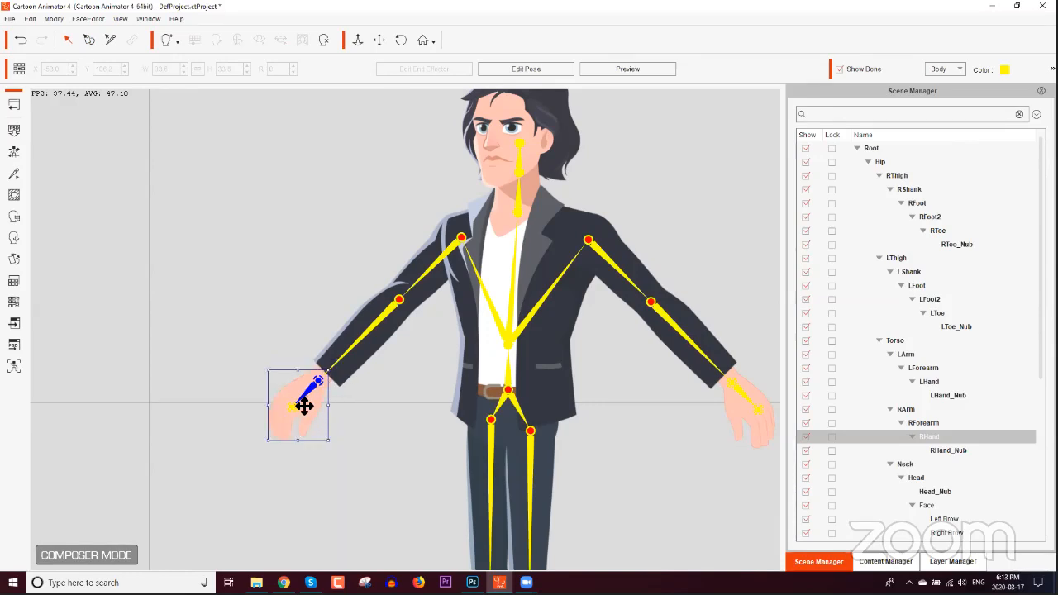
pyautogui.moveTo(317, 422); pyautogui.dragTo(311, 454)
pyautogui.hotkey('ctrl', 'z')
# Step: In Edit Pose, scale RHand to about 67.0 in width and height and fit it to the wrist near X -55.6, Y 102.0
pyautogui.click(533, 66)
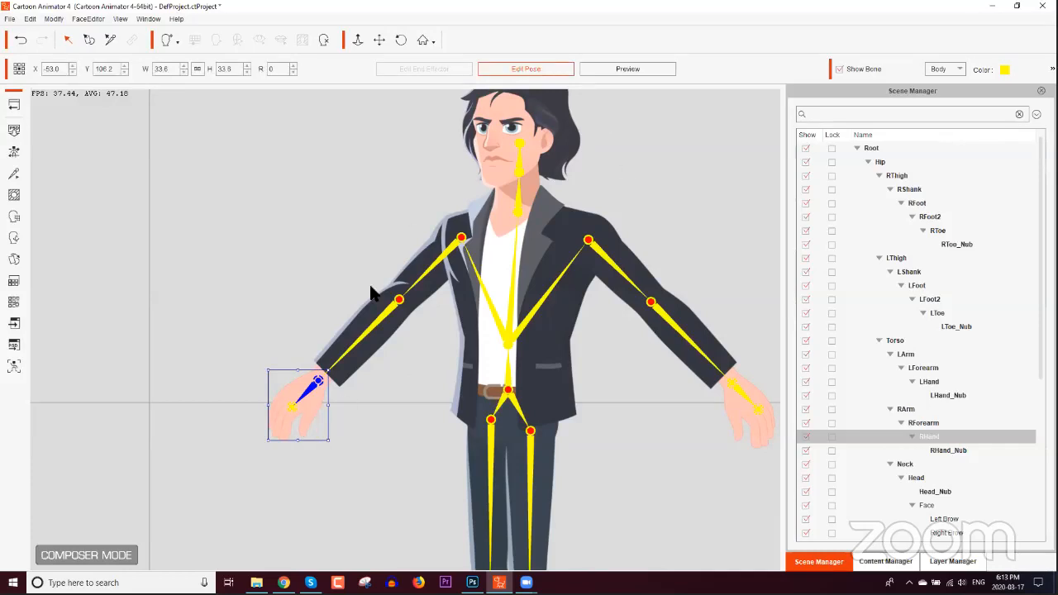
pyautogui.moveTo(315, 413); pyautogui.dragTo(341, 439)
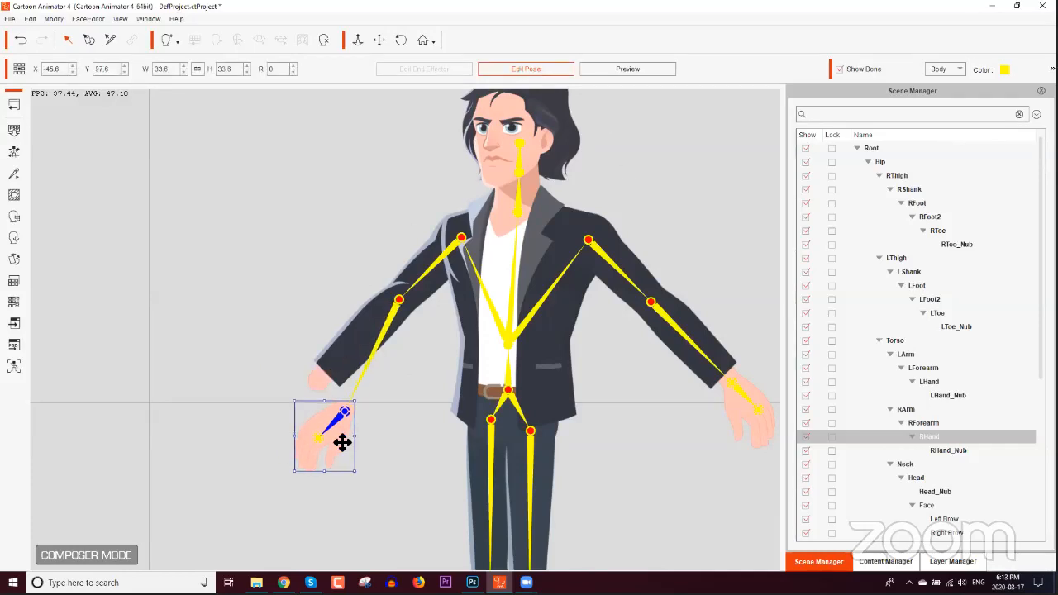
pyautogui.moveTo(360, 398); pyautogui.dragTo(371, 390)
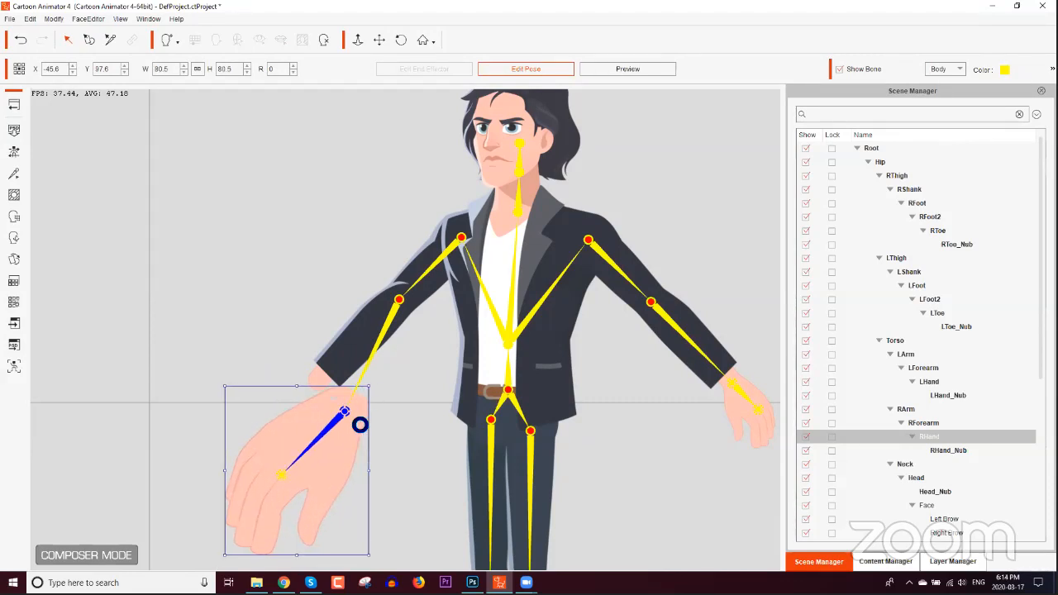
pyautogui.moveTo(350, 449); pyautogui.dragTo(296, 438)
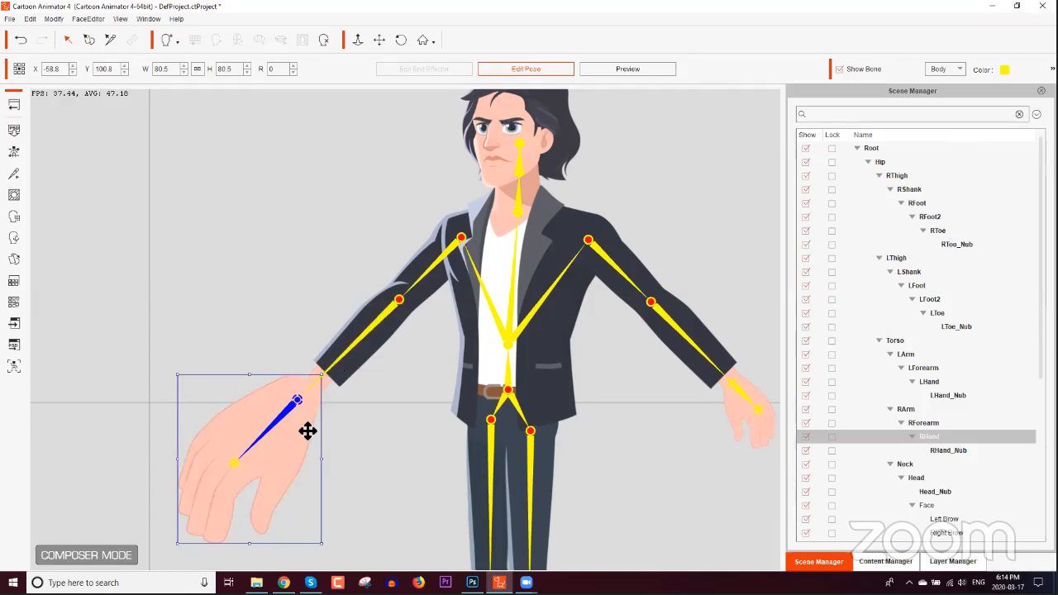
pyautogui.moveTo(302, 438); pyautogui.dragTo(311, 437)
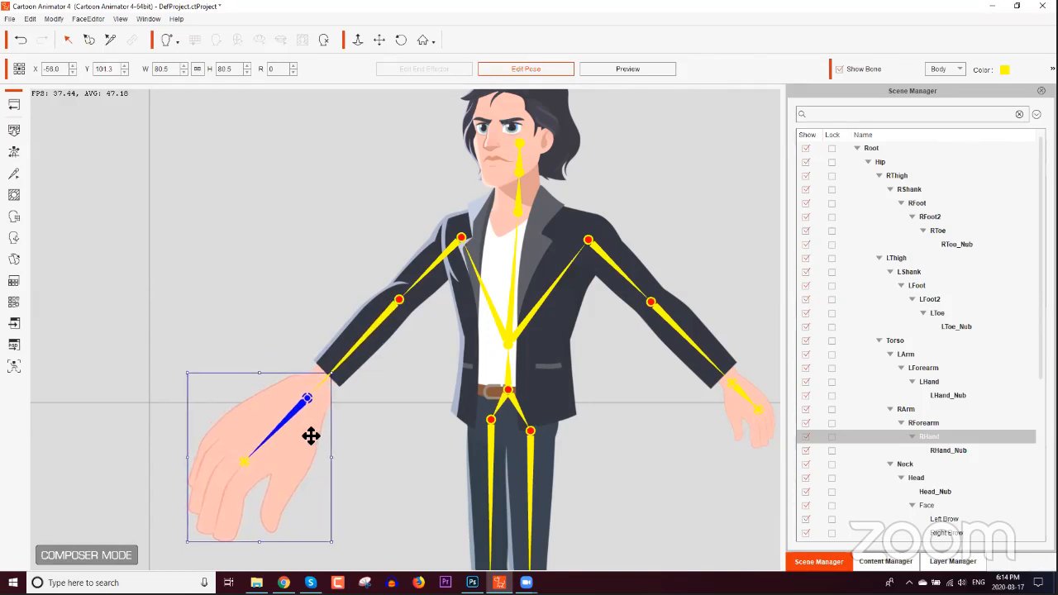
pyautogui.moveTo(332, 373); pyautogui.dragTo(316, 416)
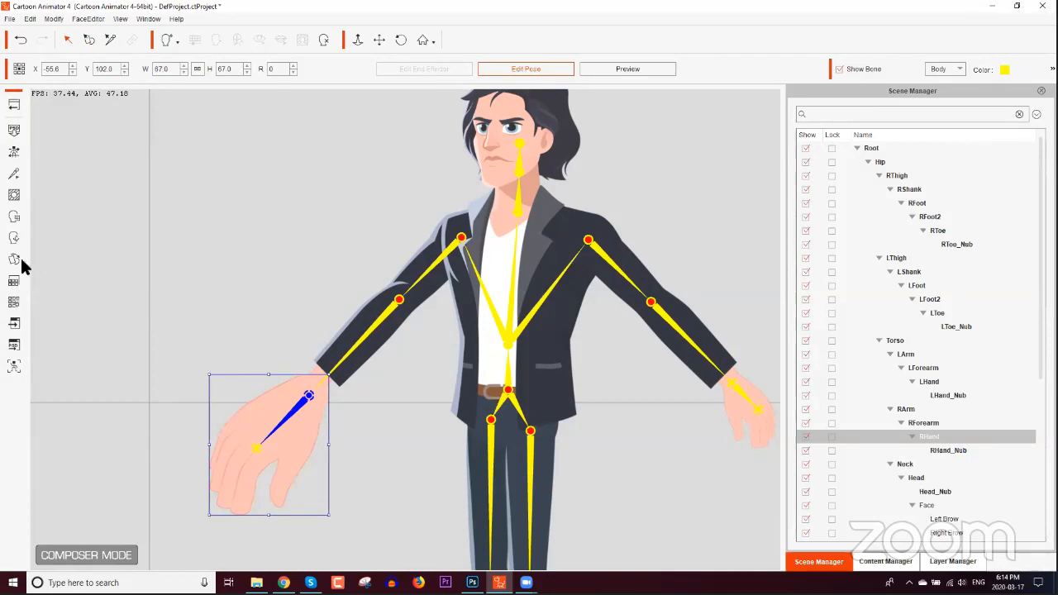
pyautogui.click(531, 70)
# Step: Preview the enlarged RHand with the sprites 04_One, 05_Fist, 01_Victory, 02_Seven and 03_OK in the Sprite Editor
pyautogui.click(16, 259)
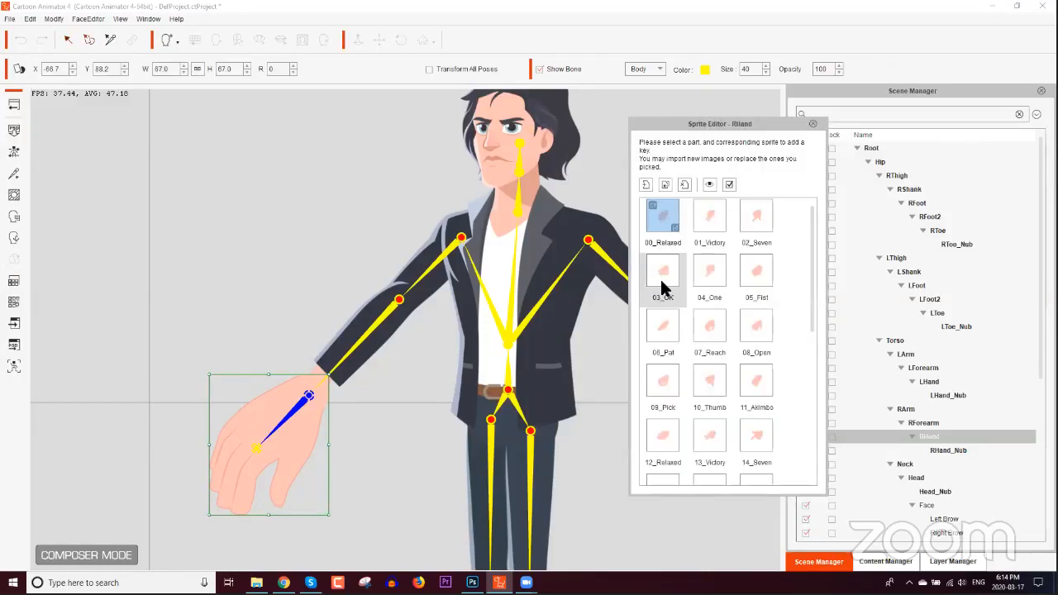
pyautogui.click(701, 269)
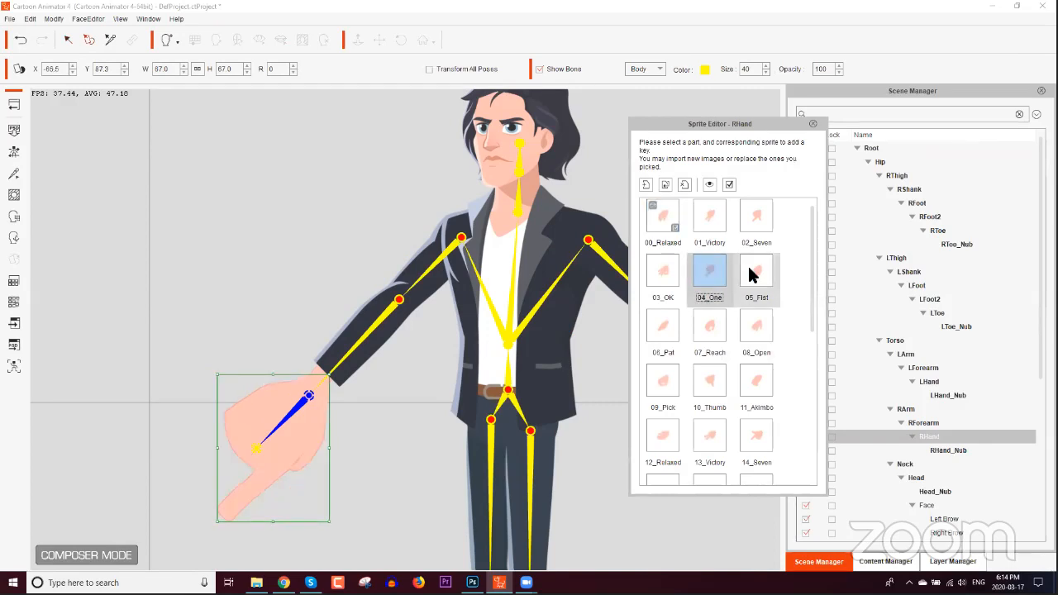
pyautogui.click(750, 274)
pyautogui.click(713, 213)
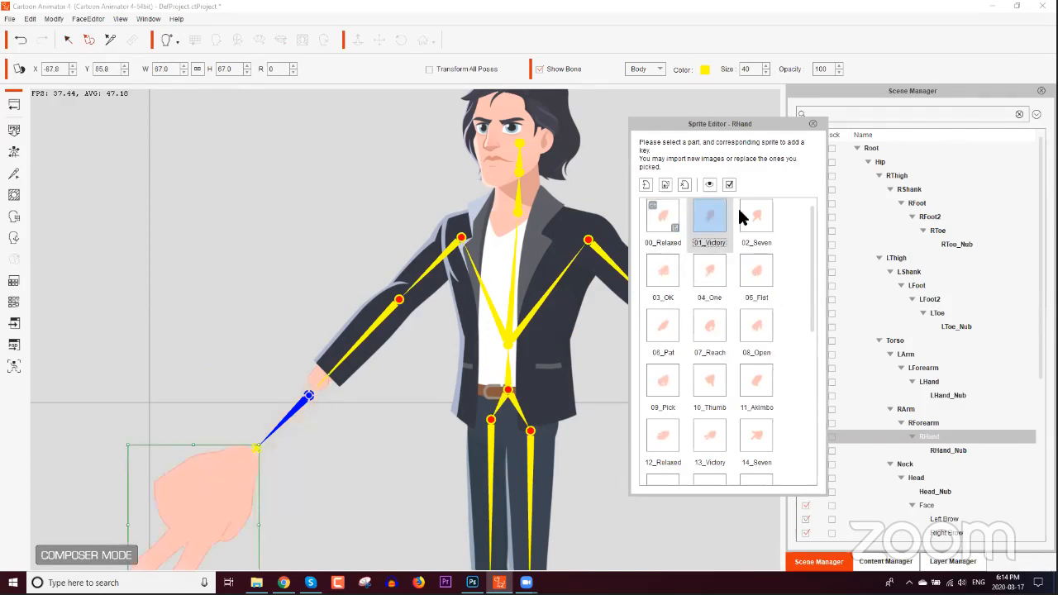
pyautogui.click(748, 216)
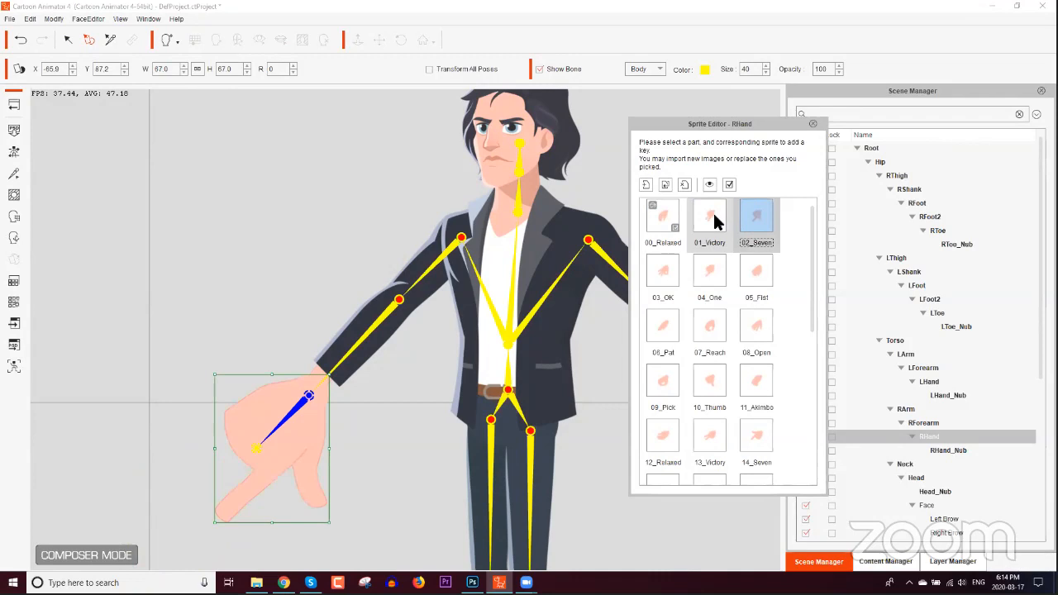
pyautogui.click(707, 234)
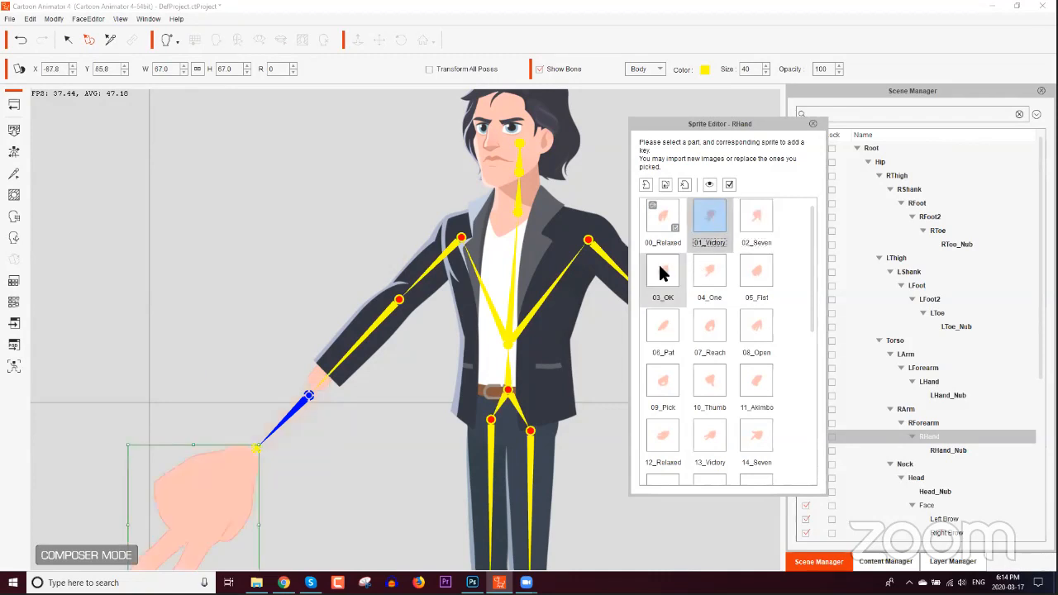
pyautogui.click(665, 275)
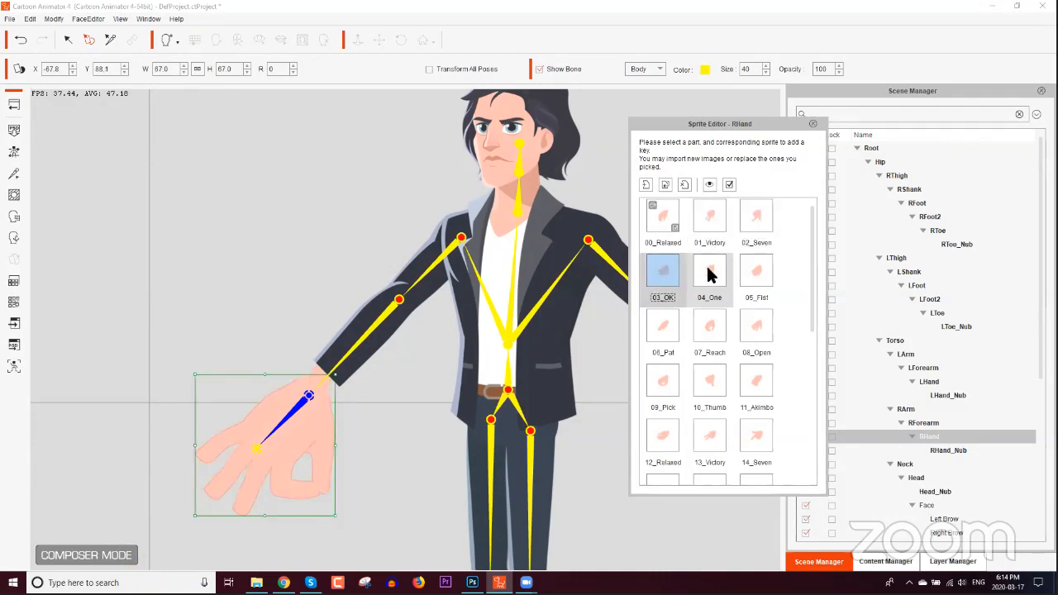
# Step: Preview RHand sprites 04_One and 07_Reach, return the hand to 00_Relaxed, and go back to Stage Mode
pyautogui.click(709, 273)
pyautogui.click(713, 329)
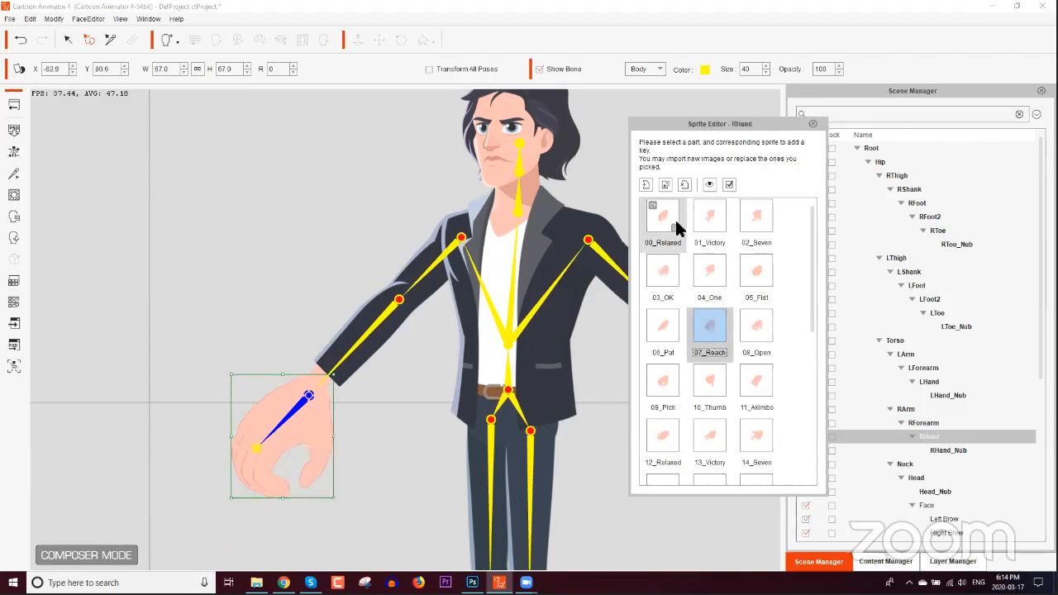
pyautogui.click(661, 213)
pyautogui.click(812, 124)
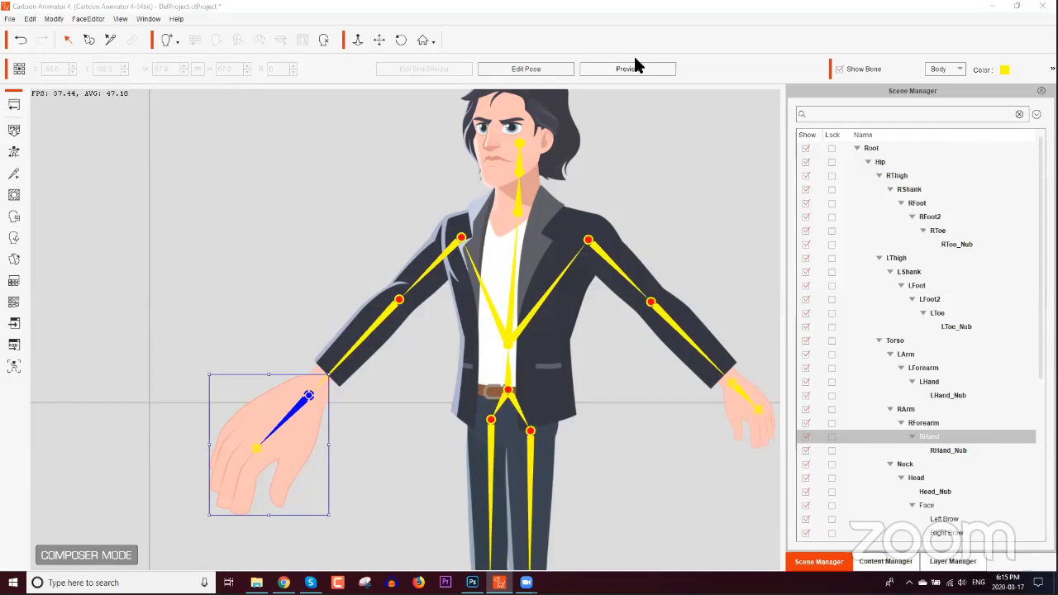
pyautogui.click(14, 105)
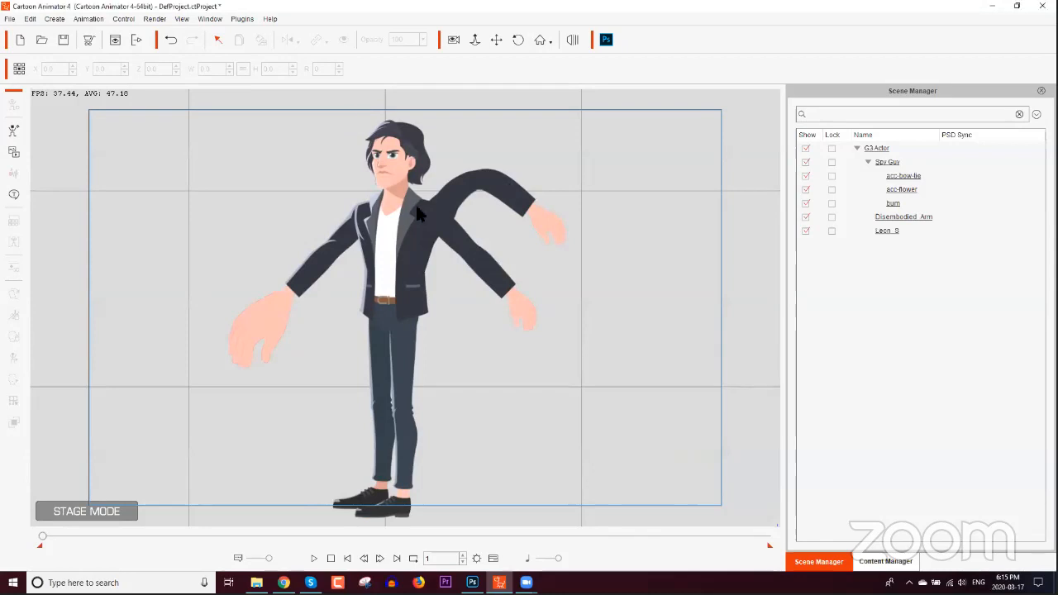
# Step: Preview the Angry full-face control on Leon_S in Face Puppet, keeping the face in close view
pyautogui.click(402, 217)
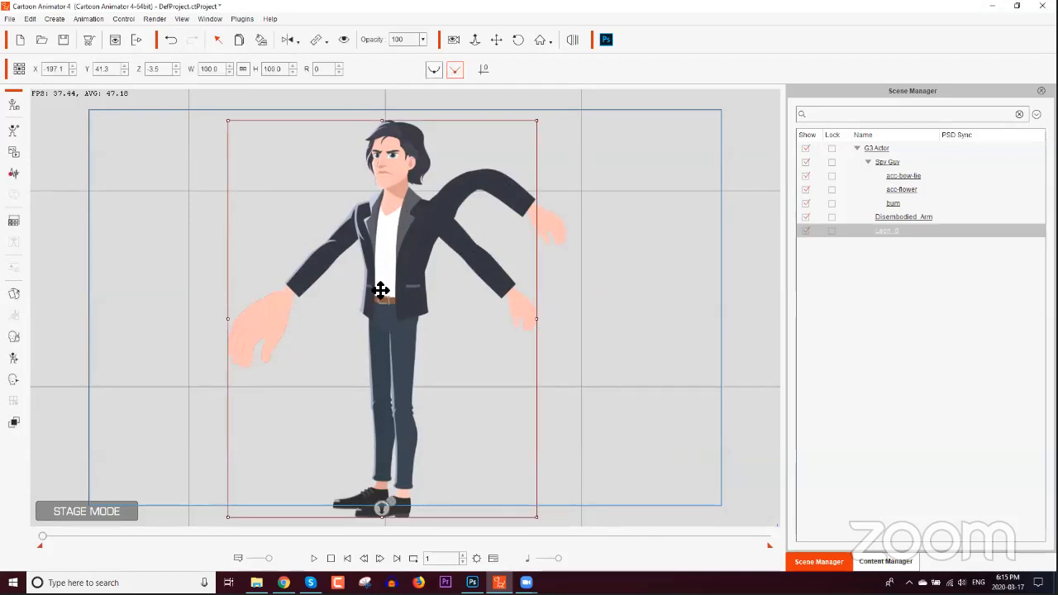
pyautogui.moveTo(432, 255); pyautogui.dragTo(388, 265)
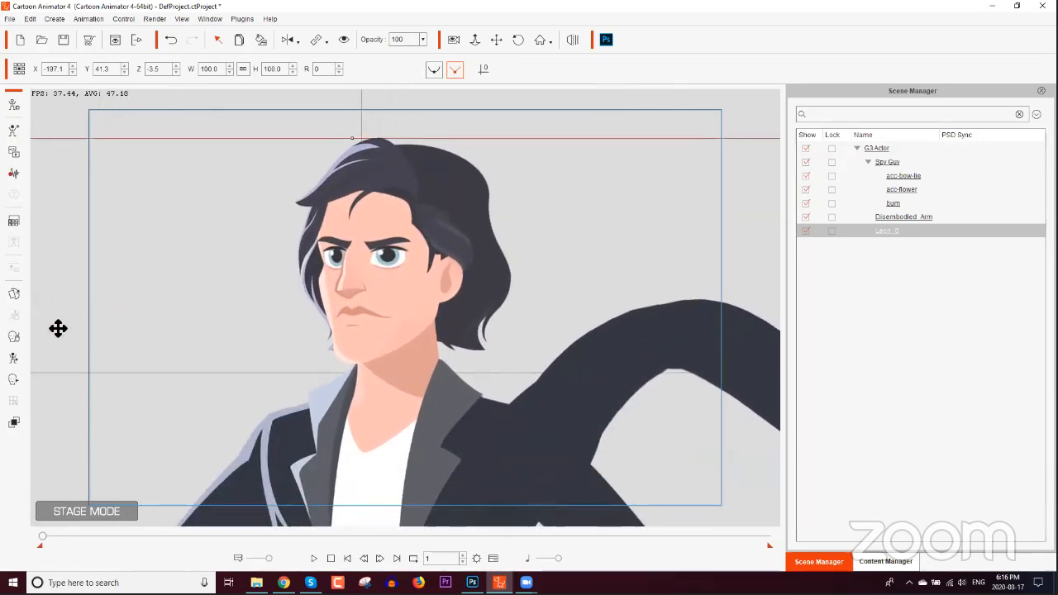
pyautogui.click(15, 338)
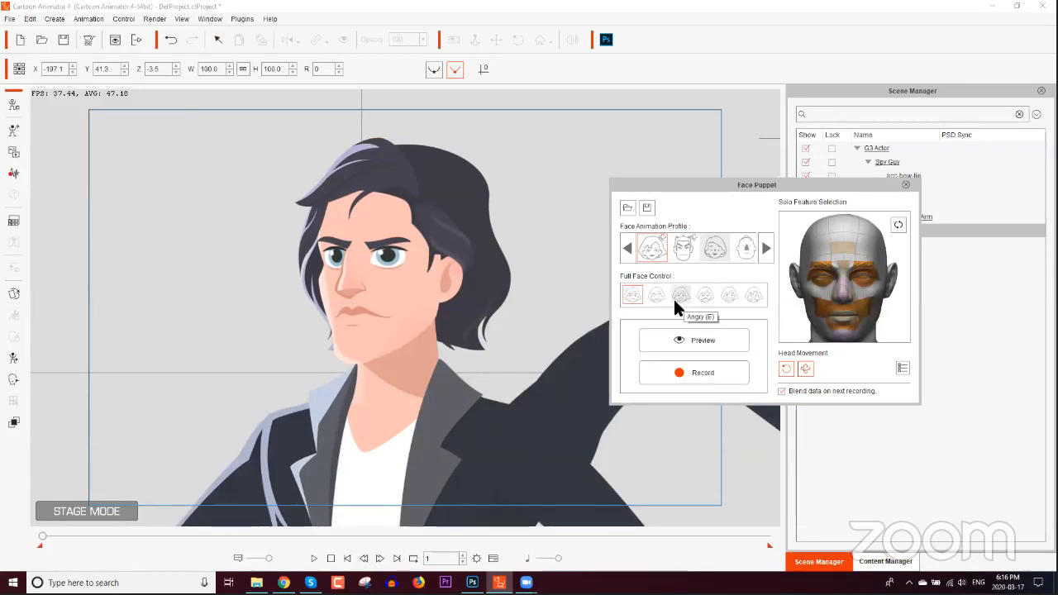
pyautogui.click(678, 301)
pyautogui.click(691, 340)
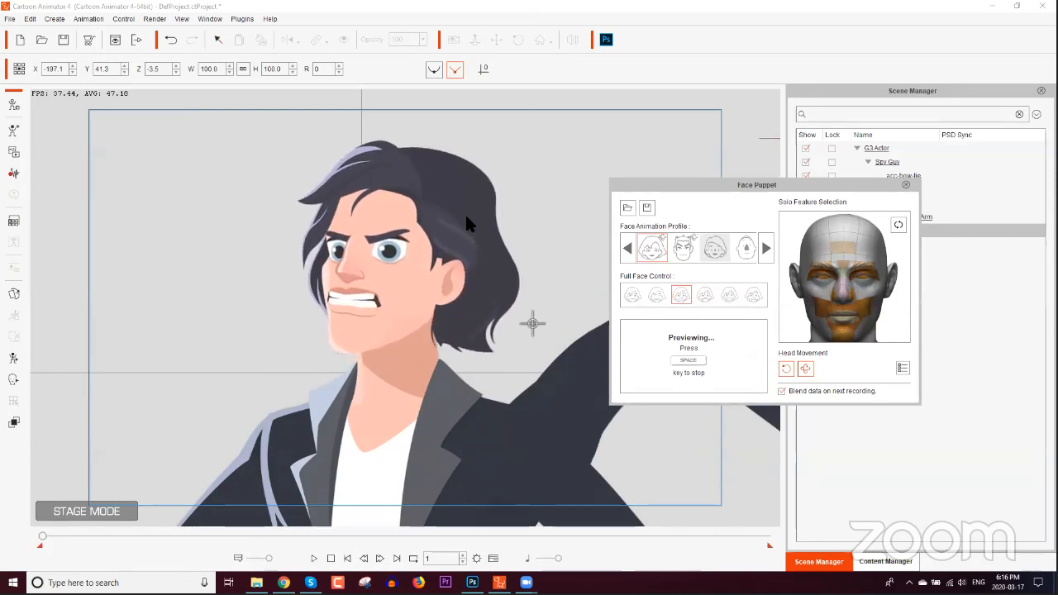
pyautogui.press('space')
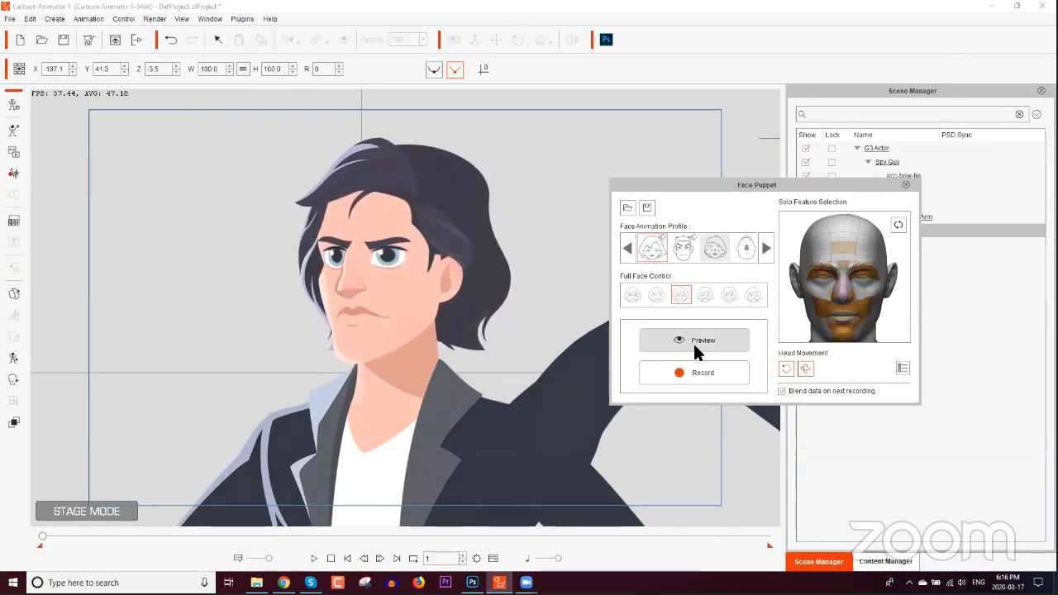
pyautogui.click(902, 185)
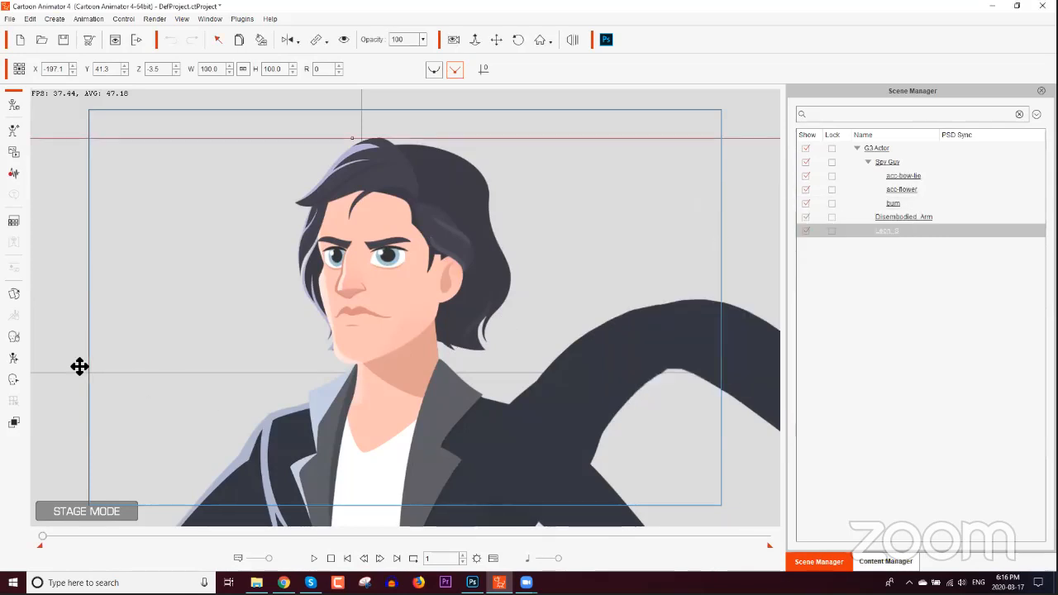
pyautogui.click(14, 174)
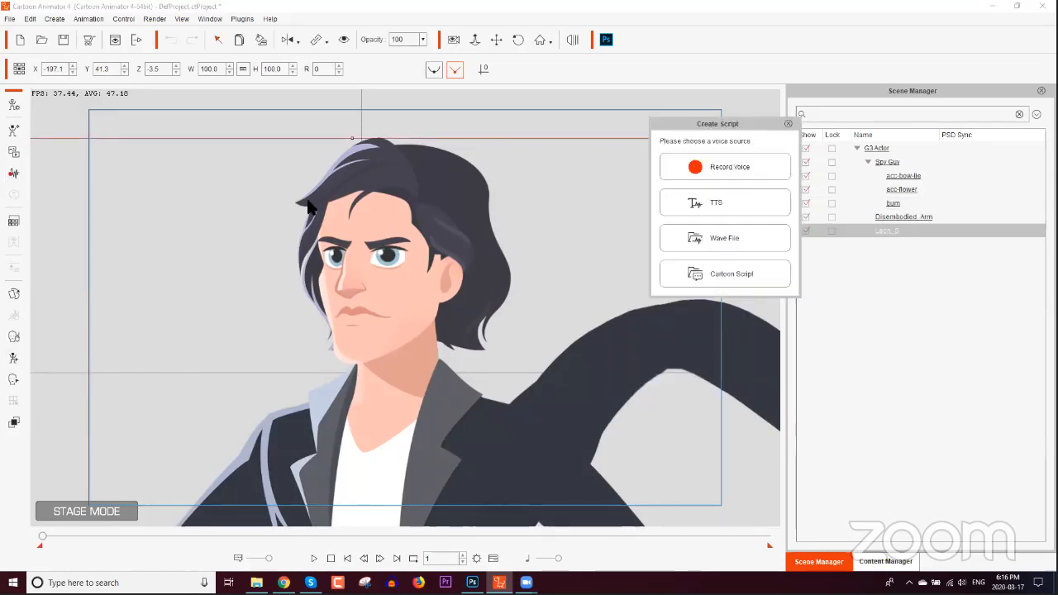
pyautogui.click(711, 198)
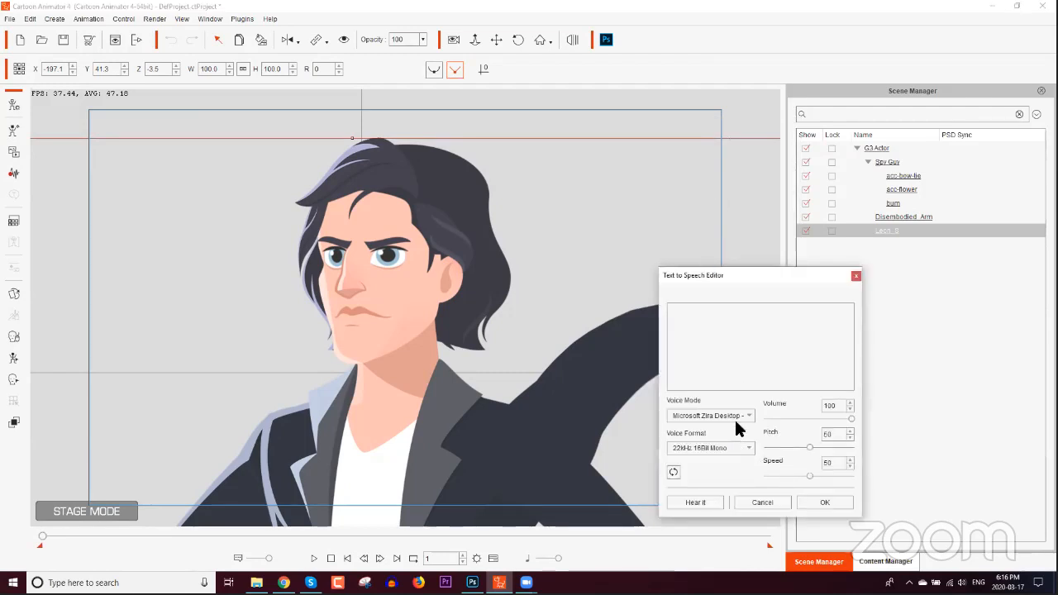
pyautogui.click(733, 416)
pyautogui.click(742, 366)
pyautogui.click(759, 500)
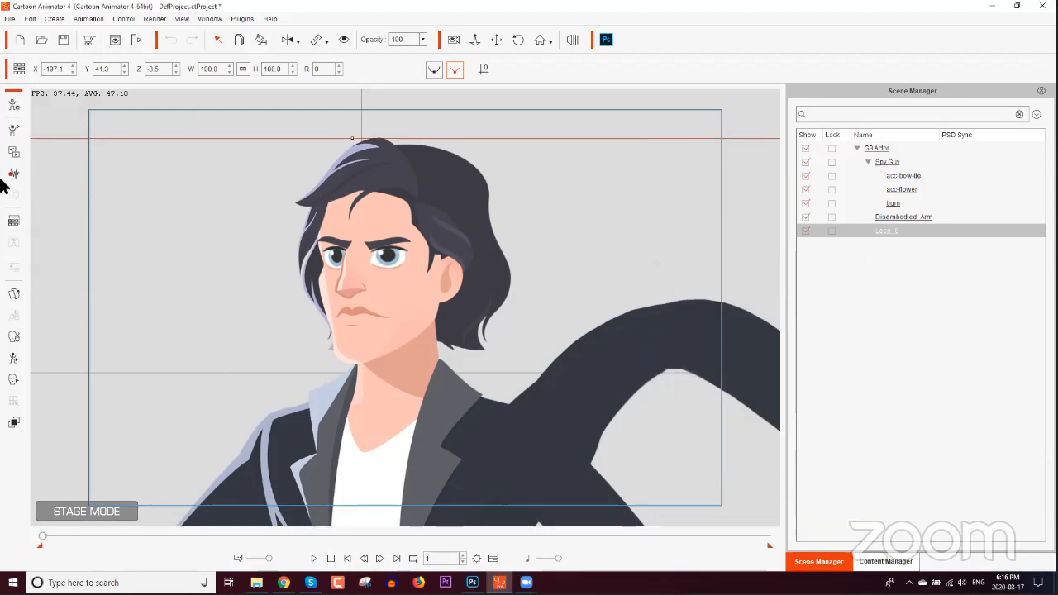
# Step: Record a microphone voice clip about 4.9 seconds long for Leon_S, listen to it and accept it
pyautogui.click(13, 175)
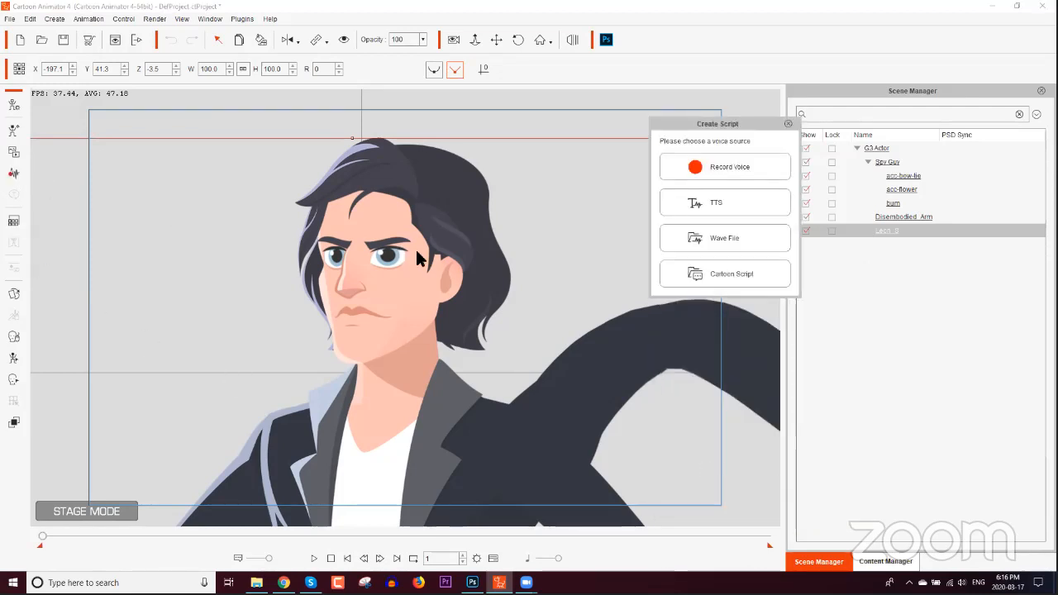
pyautogui.click(742, 163)
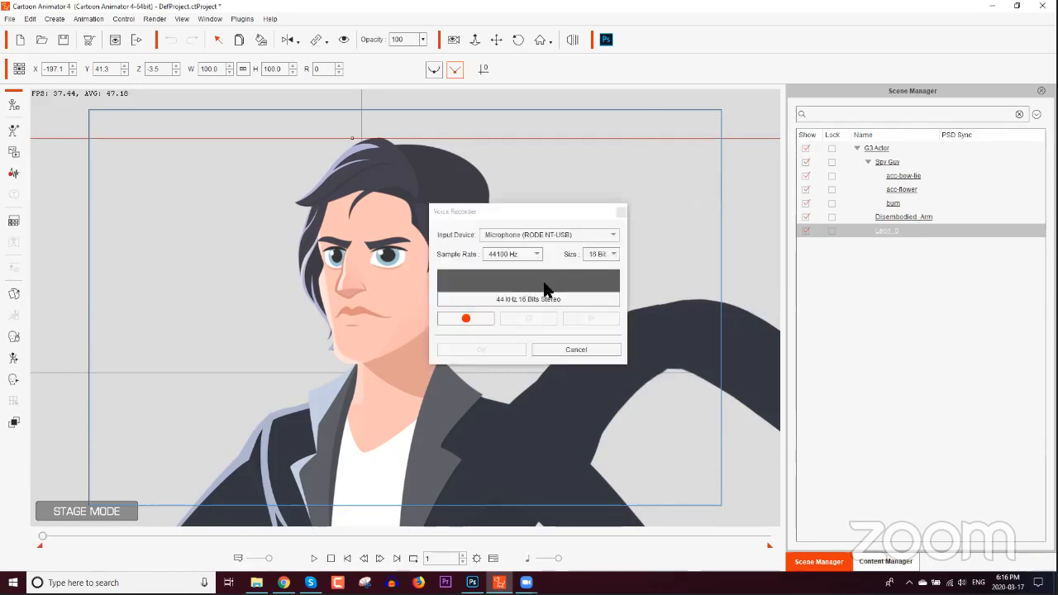
pyautogui.click(476, 313)
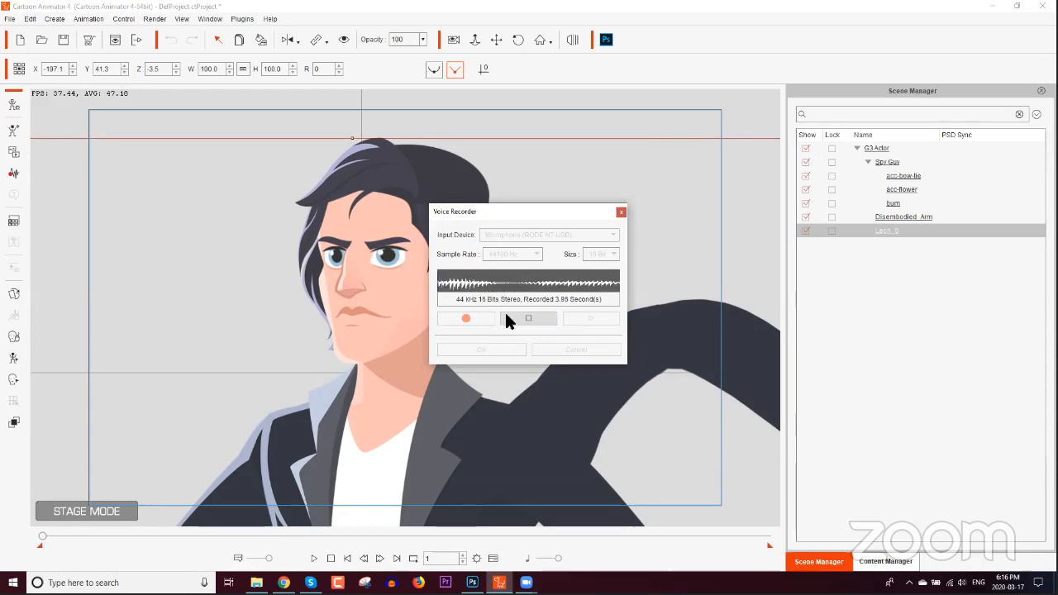
pyautogui.click(518, 318)
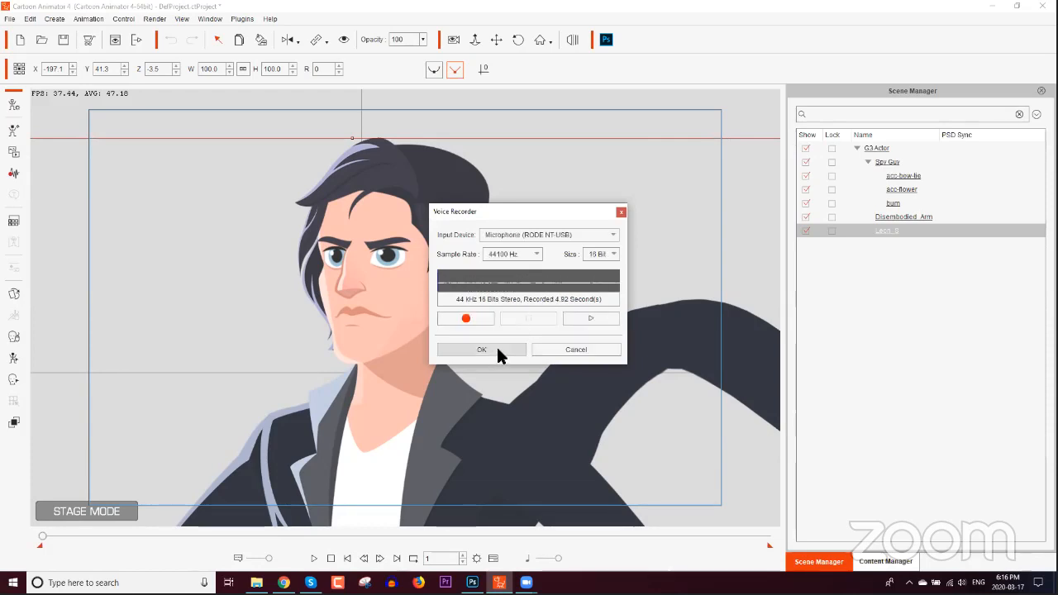
pyautogui.click(582, 317)
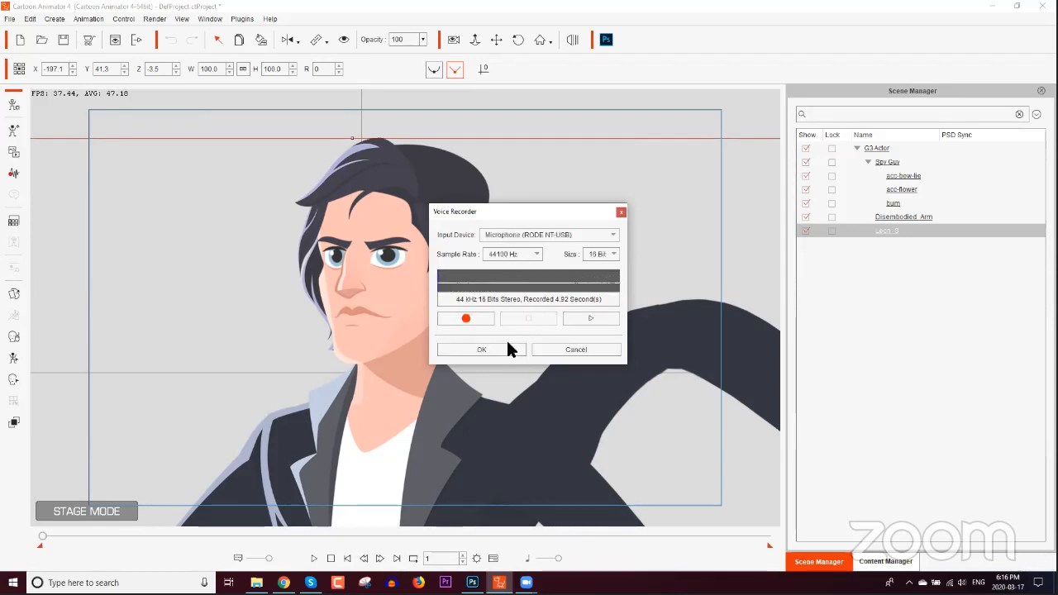
pyautogui.click(501, 348)
# Step: Play the recorded voice clip to check Leon_S's lip sync, and return to the first frame
pyautogui.press('space')
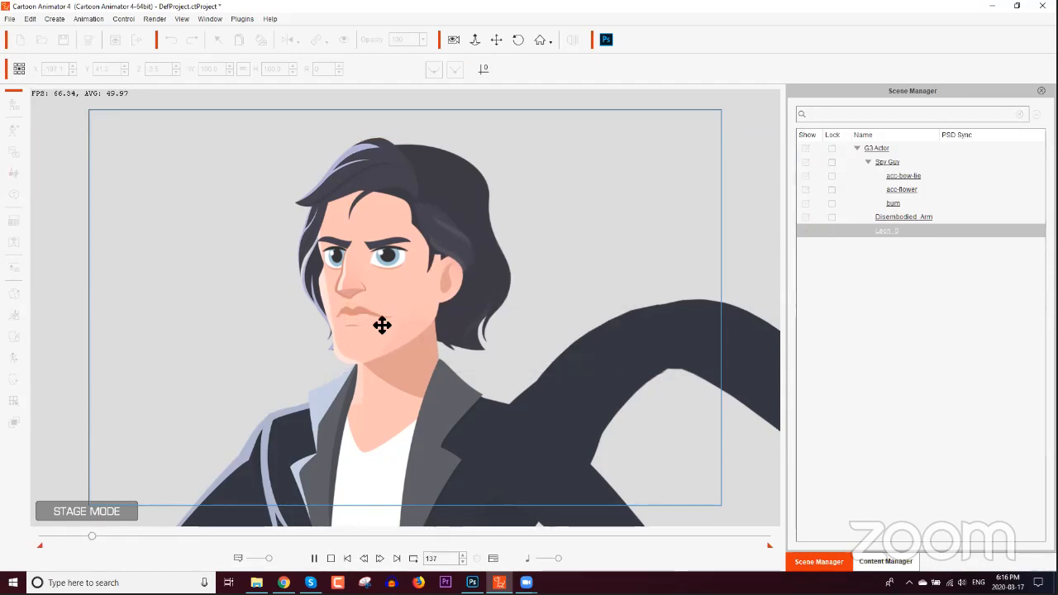
pyautogui.press('space')
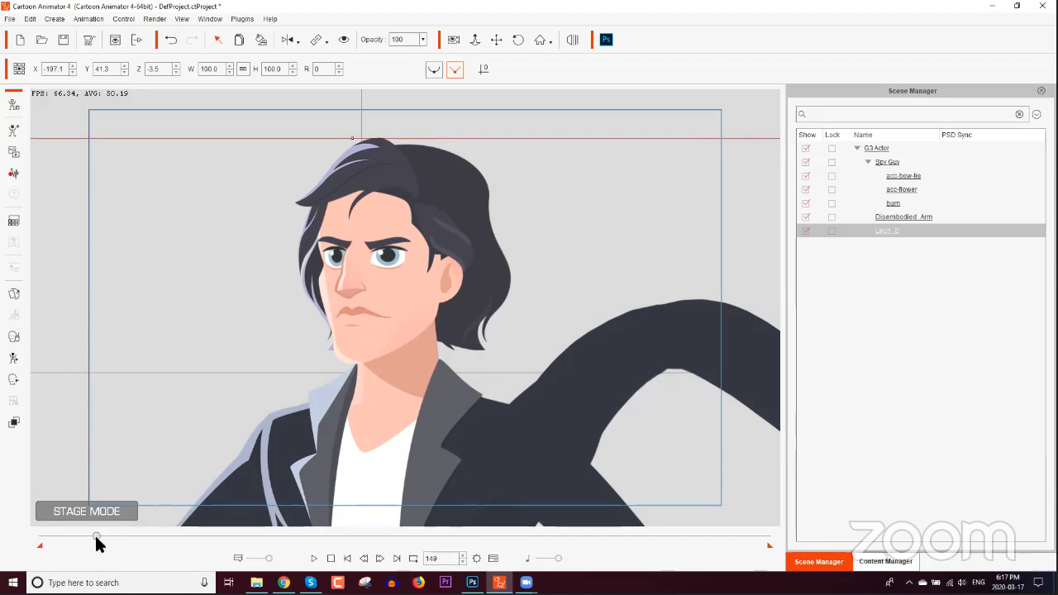
pyautogui.click(348, 558)
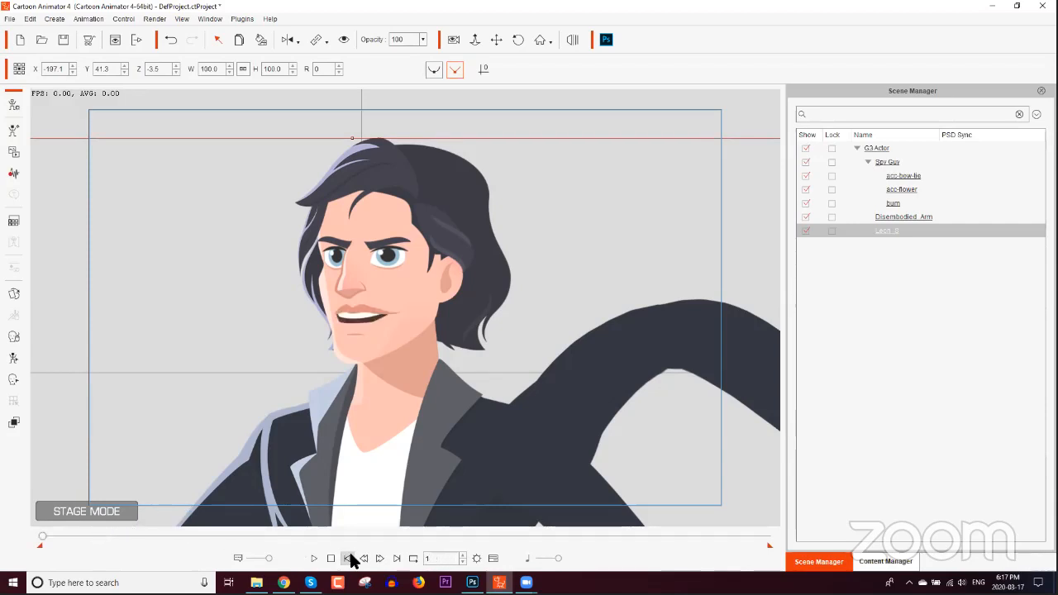
# Step: Record a Face Puppet performance on Leon_S with the Angry control from frame 1 to about frame 153
pyautogui.click(13, 338)
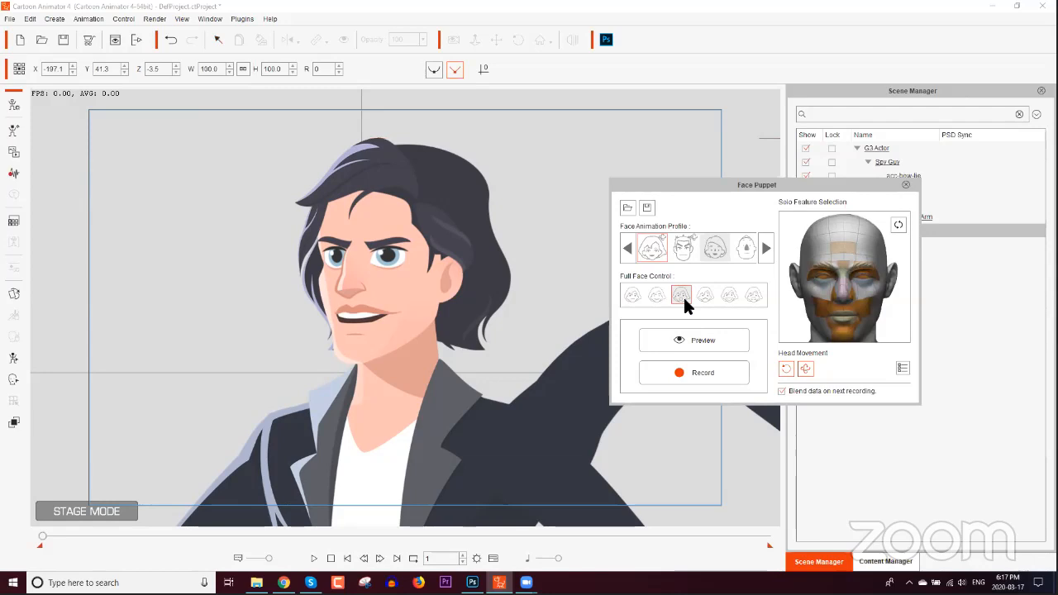
pyautogui.click(710, 371)
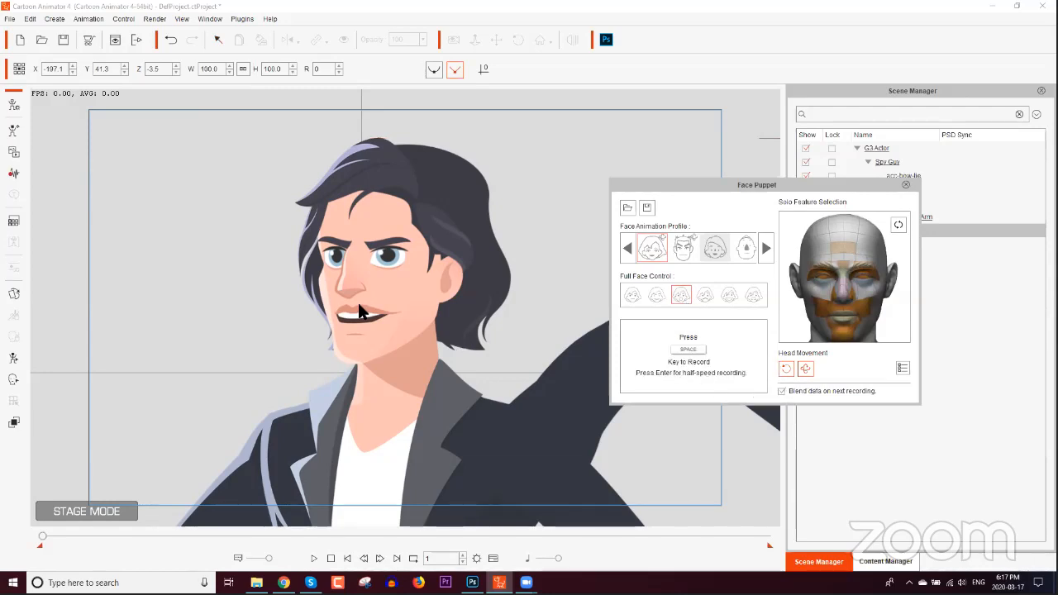
pyautogui.press('space')
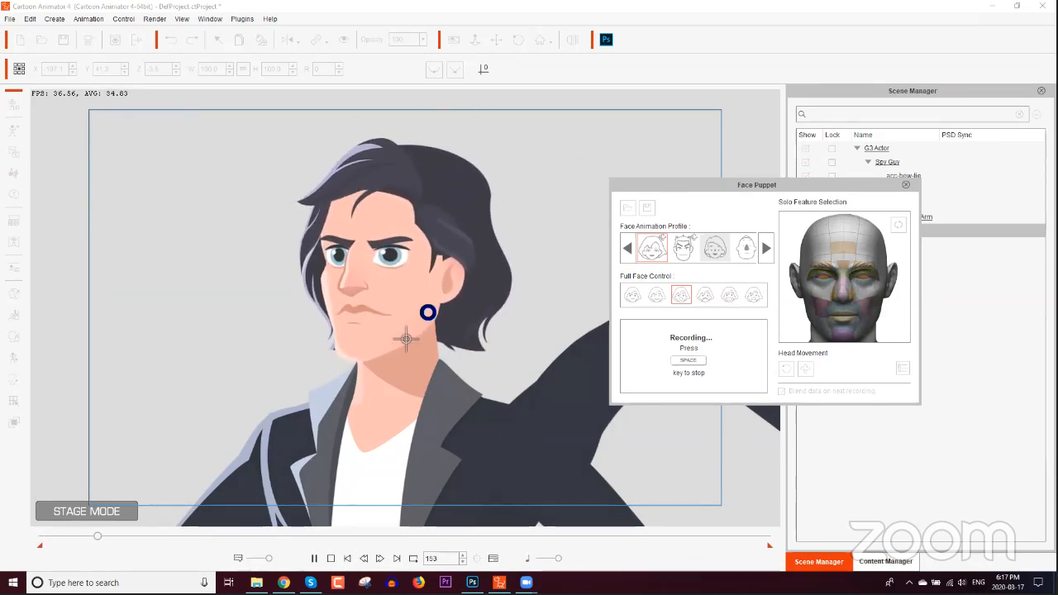
pyautogui.press('space')
pyautogui.click(906, 184)
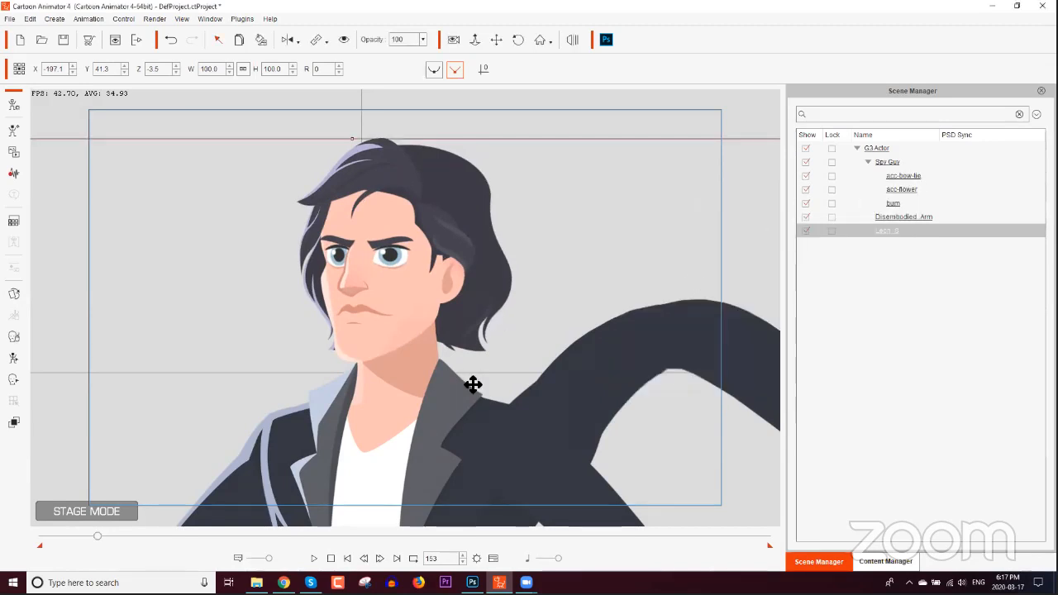
# Step: Play back the combined voice and Face Puppet animation twice to review Leon_S's head and face motion
pyautogui.click(315, 559)
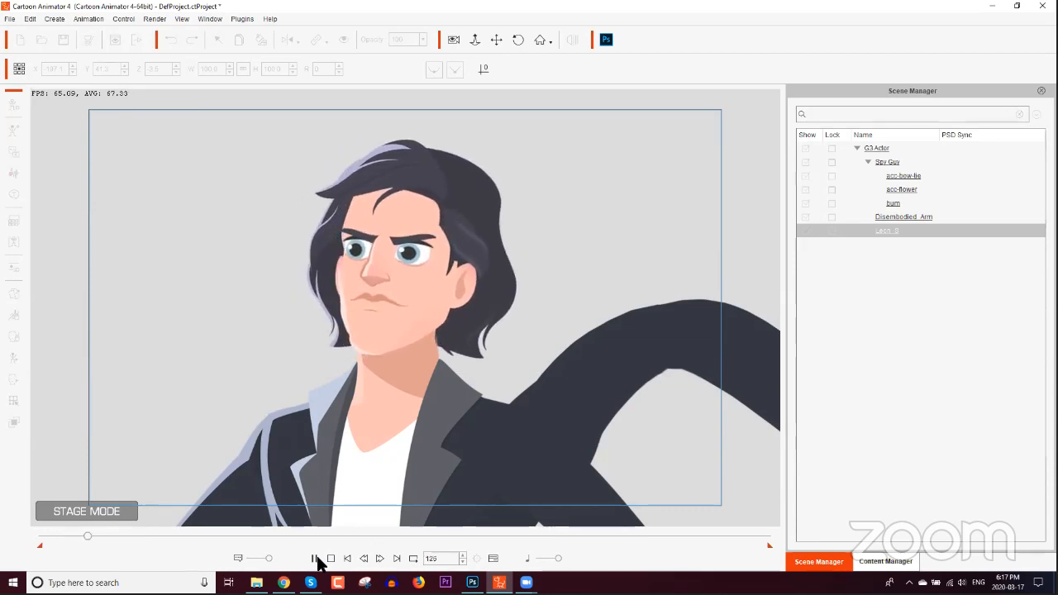
pyautogui.click(315, 559)
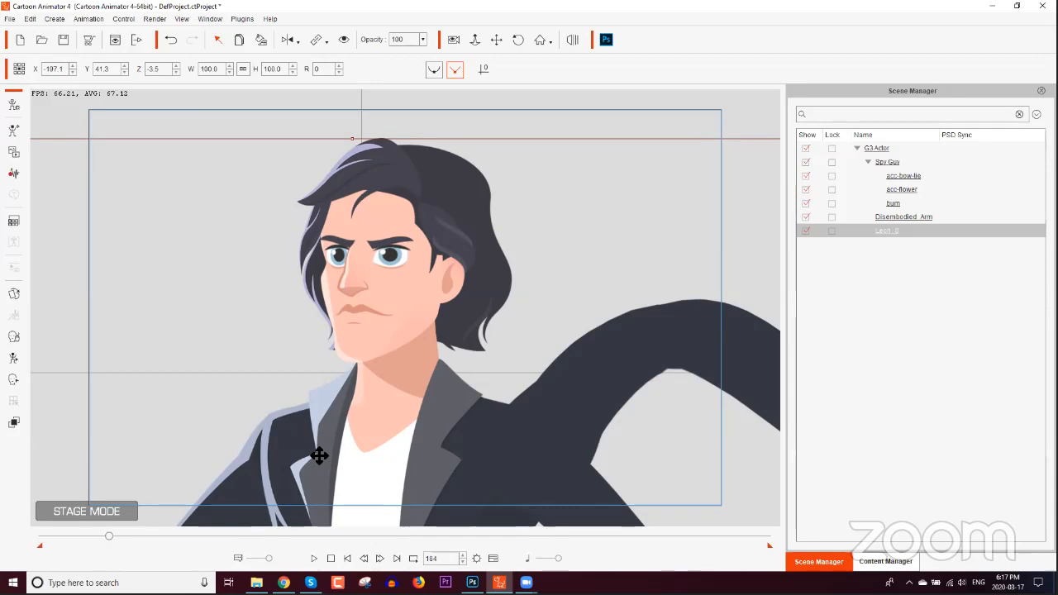
pyautogui.click(332, 559)
pyautogui.click(315, 559)
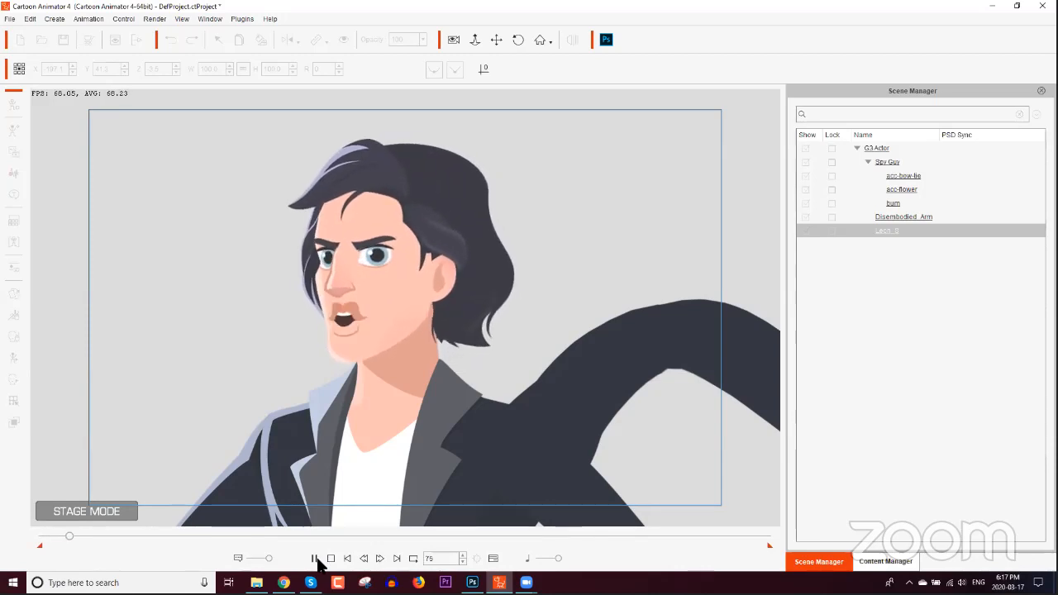
pyautogui.click(315, 559)
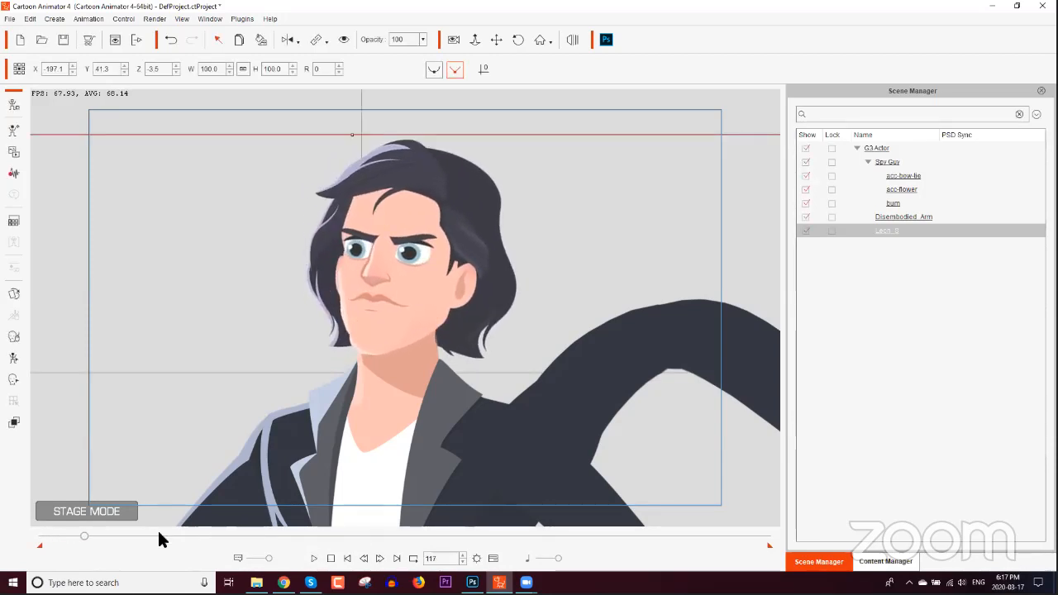
# Step: At frame 22, transform Leon_S's Left Brow in the Face Key Editor to about Y 219.6 with rotation 355
pyautogui.moveTo(73, 536); pyautogui.dragTo(50, 536)
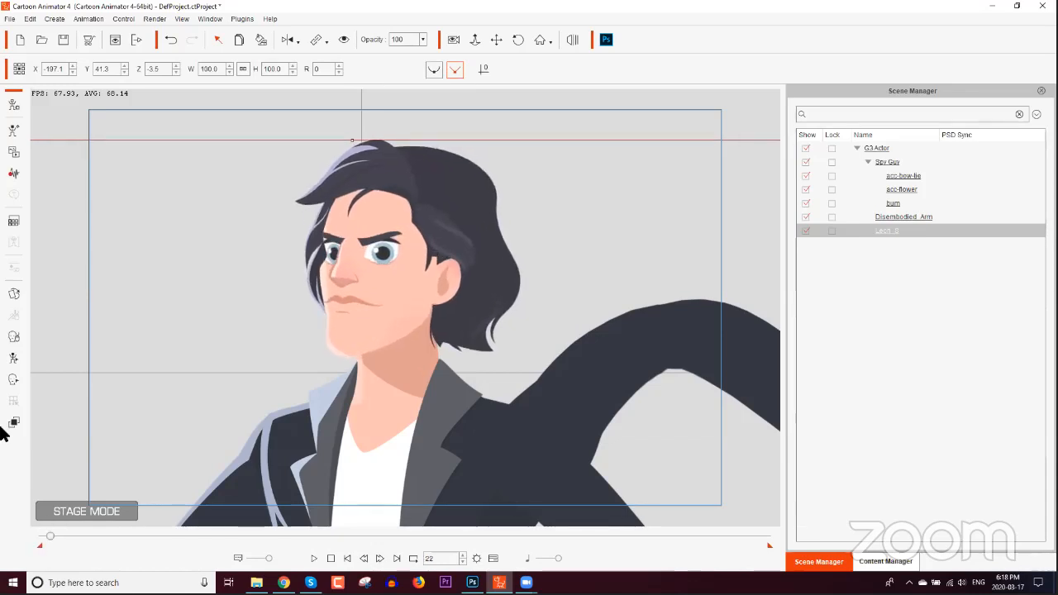
pyautogui.click(13, 379)
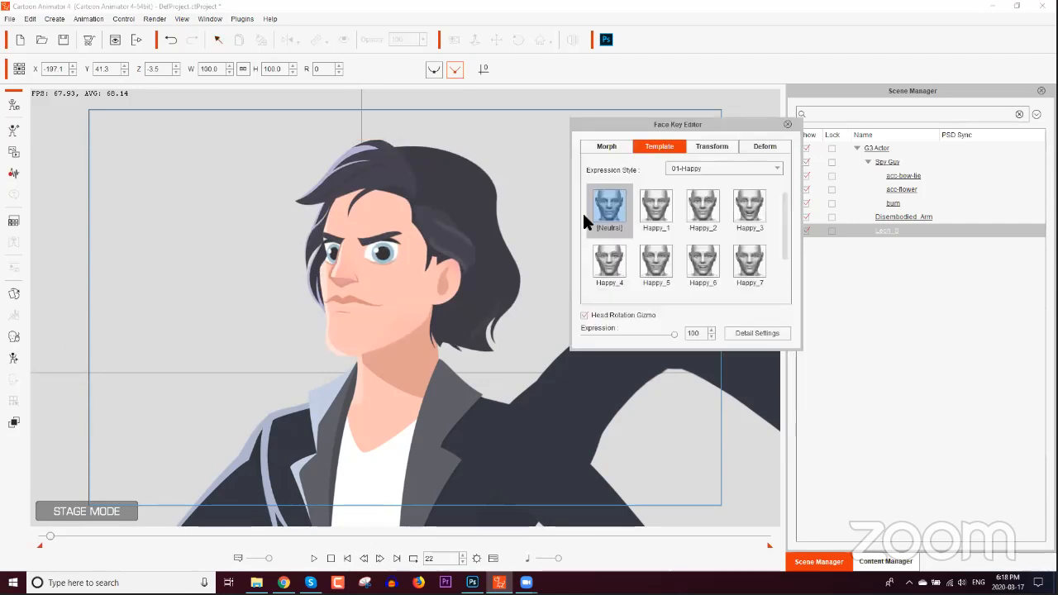
pyautogui.click(701, 149)
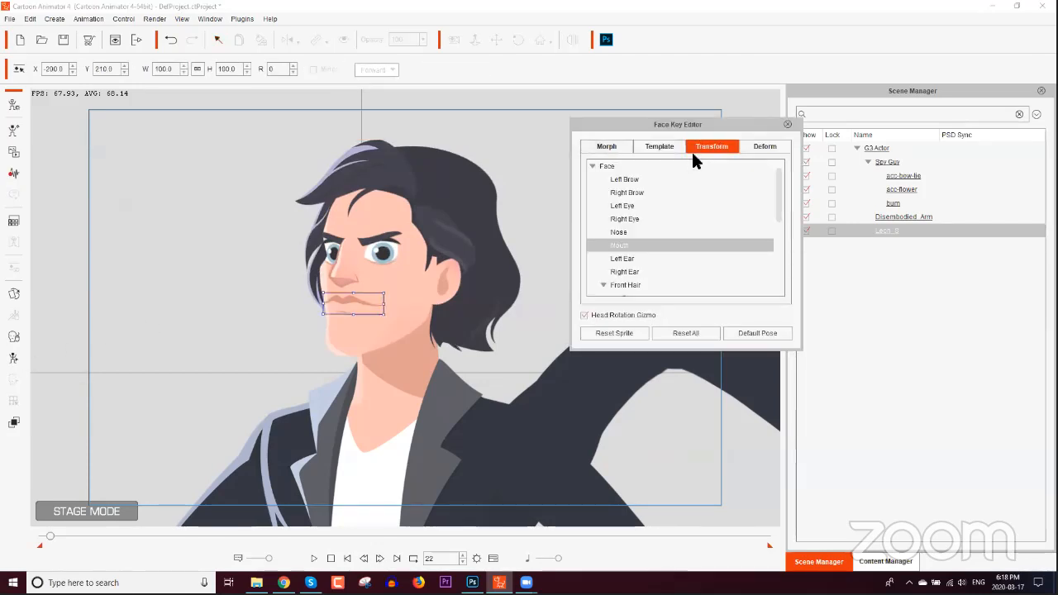
pyautogui.click(630, 193)
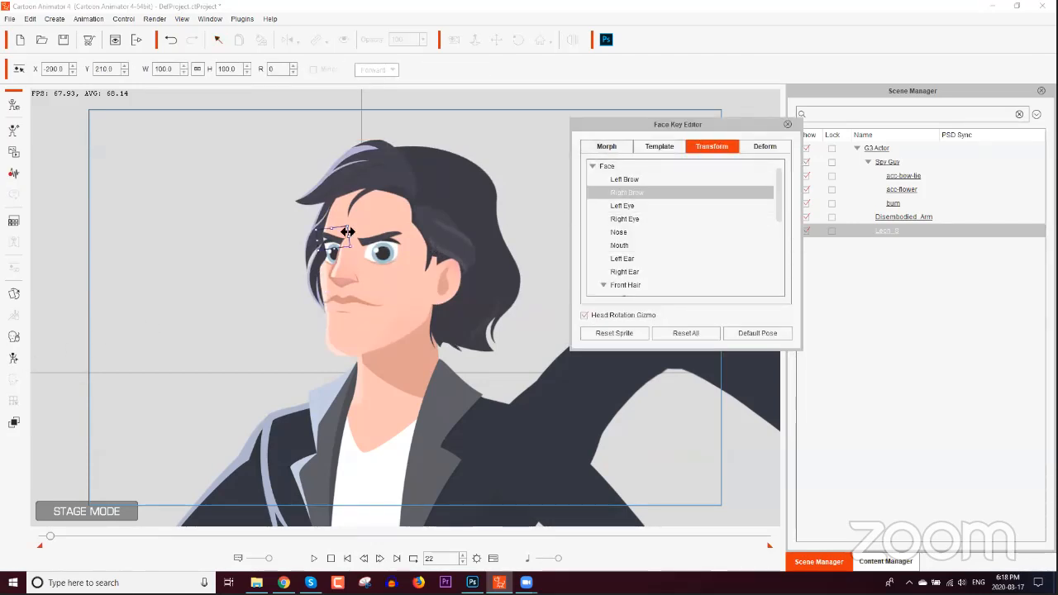
pyautogui.moveTo(354, 235); pyautogui.dragTo(381, 239)
pyautogui.click(376, 238)
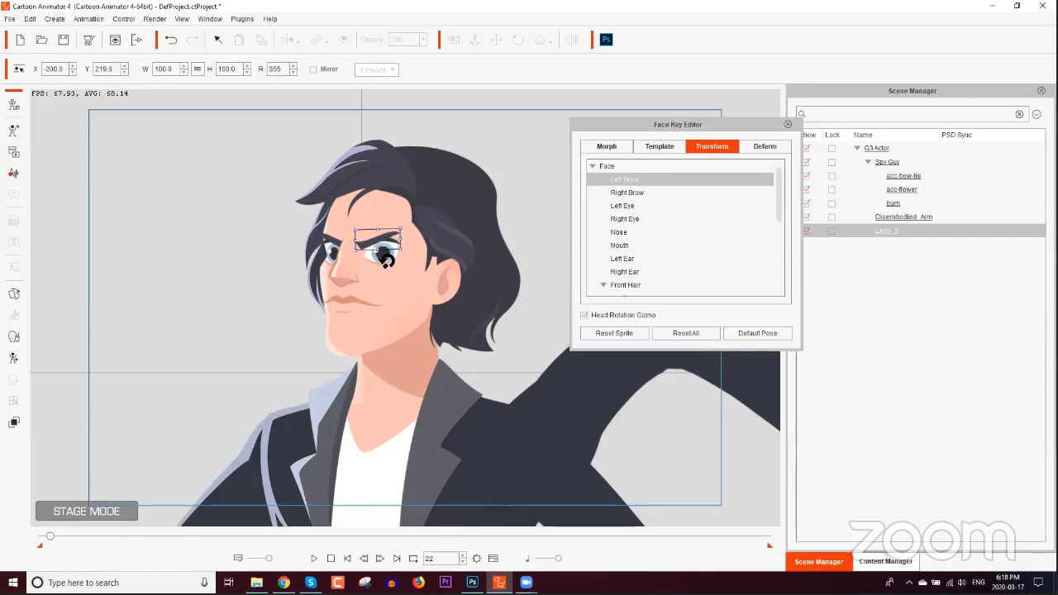
# Step: At frame 22, deform Leon_S's Left Brow by raising its outer end, and show the eye and nose deform lattices in turn
pyautogui.click(756, 147)
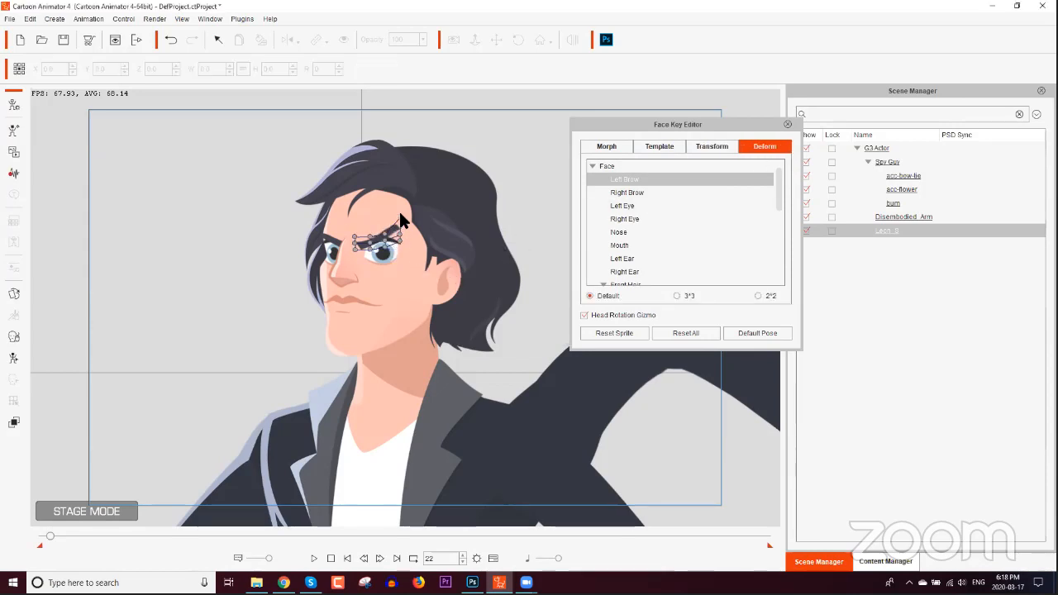
pyautogui.moveTo(395, 228); pyautogui.dragTo(399, 218)
pyautogui.click(384, 256)
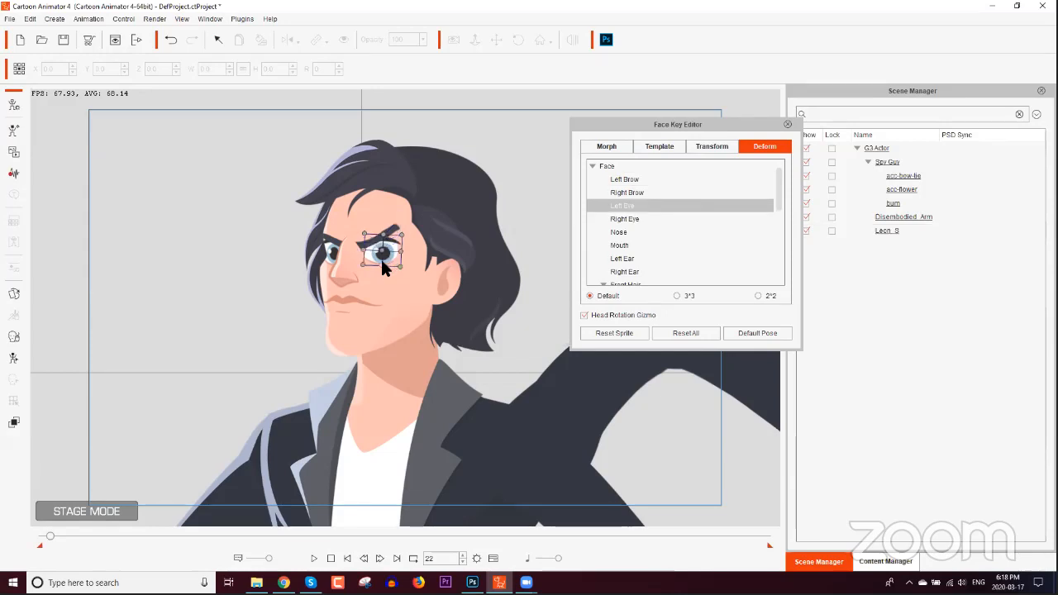
pyautogui.click(329, 257)
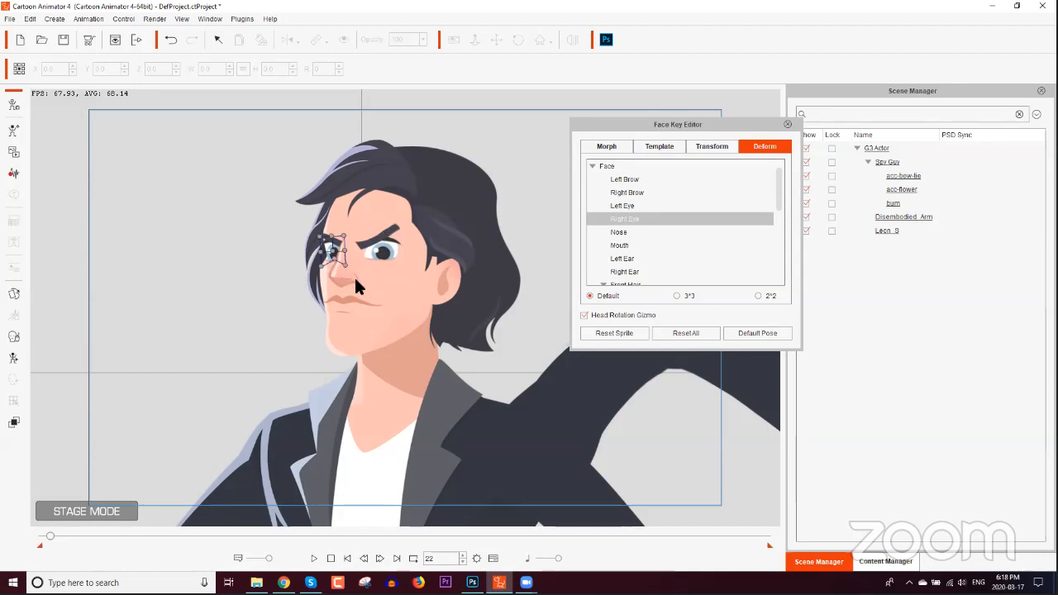
pyautogui.click(340, 276)
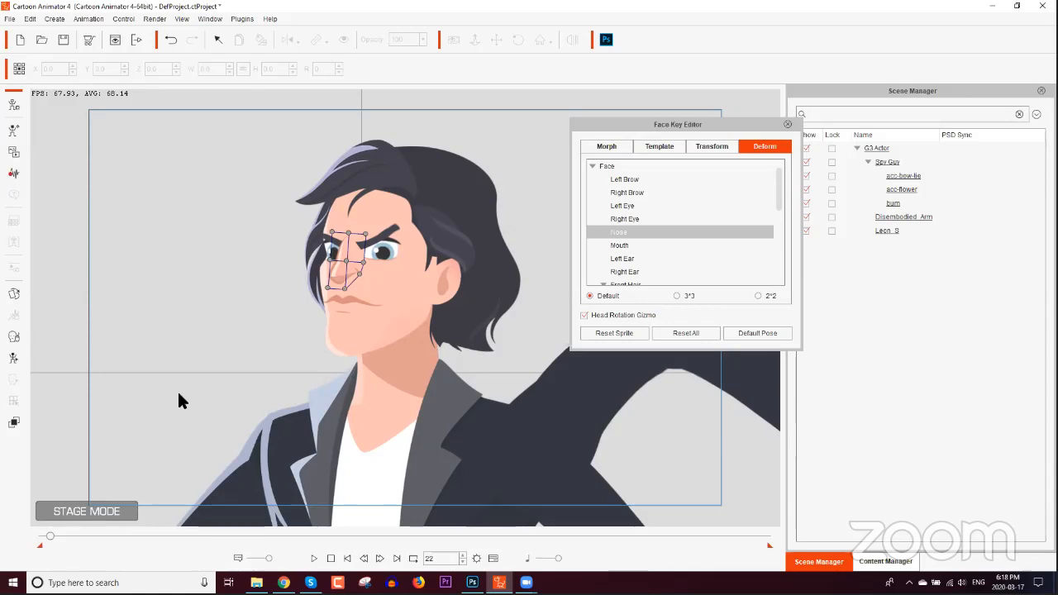
# Step: Return to frame 1, close the Face Key Editor, and play the facial animation to review it, stopping at about frame 129
pyautogui.moveTo(50, 536)
pyautogui.mouseDown()
pyautogui.moveTo(33, 539)
pyautogui.moveTo(71, 537)
pyautogui.moveTo(33, 545)
pyautogui.mouseUp()
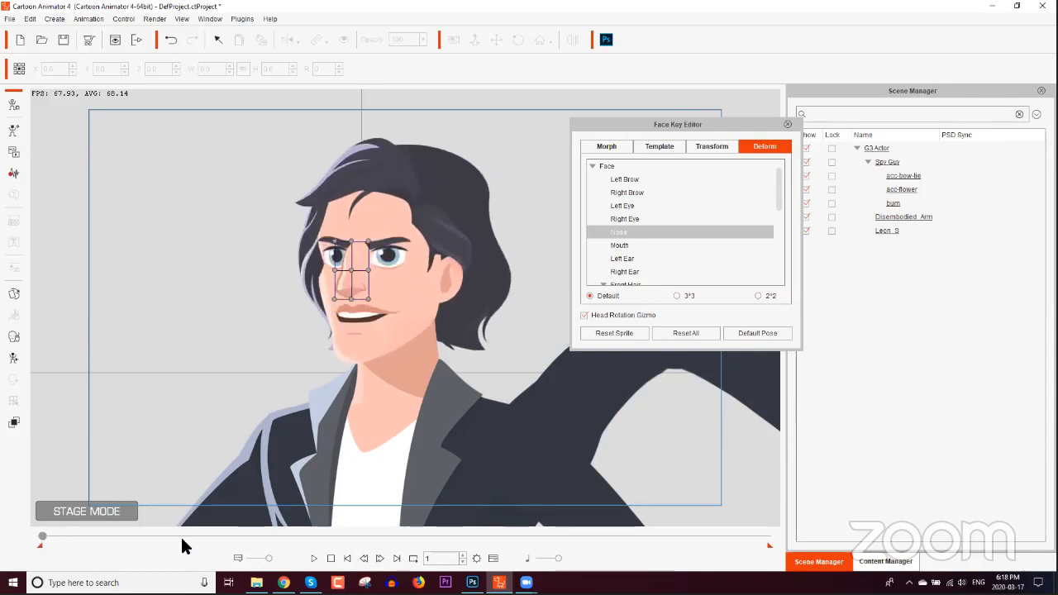
pyautogui.click(787, 124)
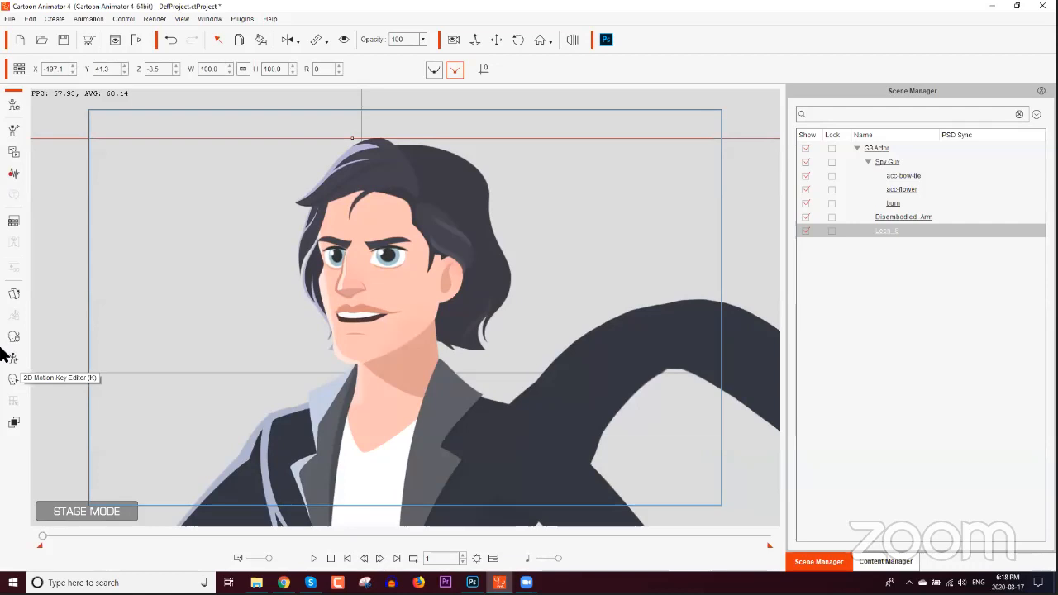
pyautogui.click(334, 559)
pyautogui.click(315, 560)
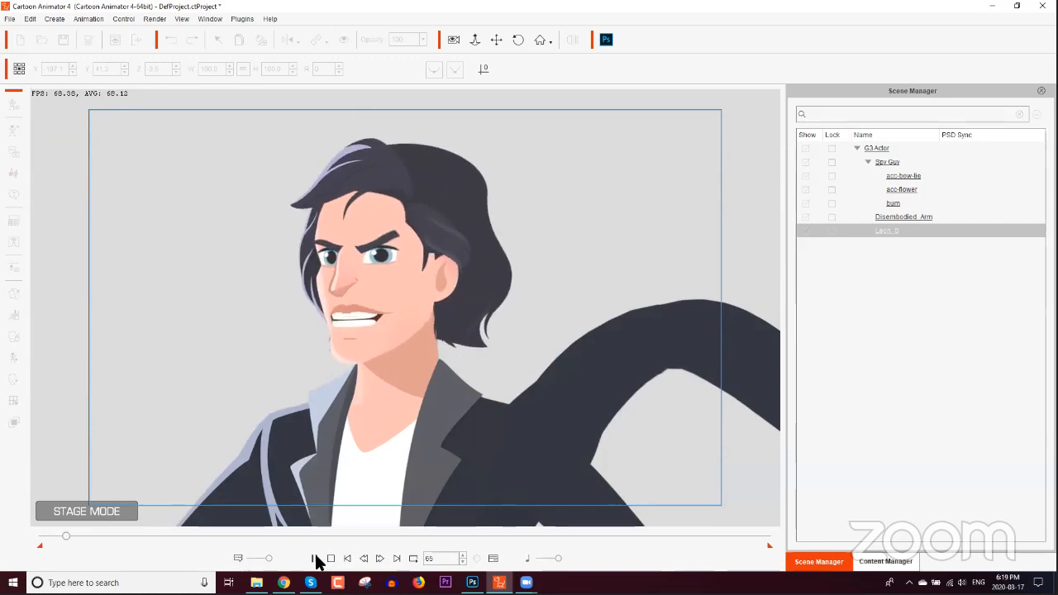
pyautogui.click(315, 560)
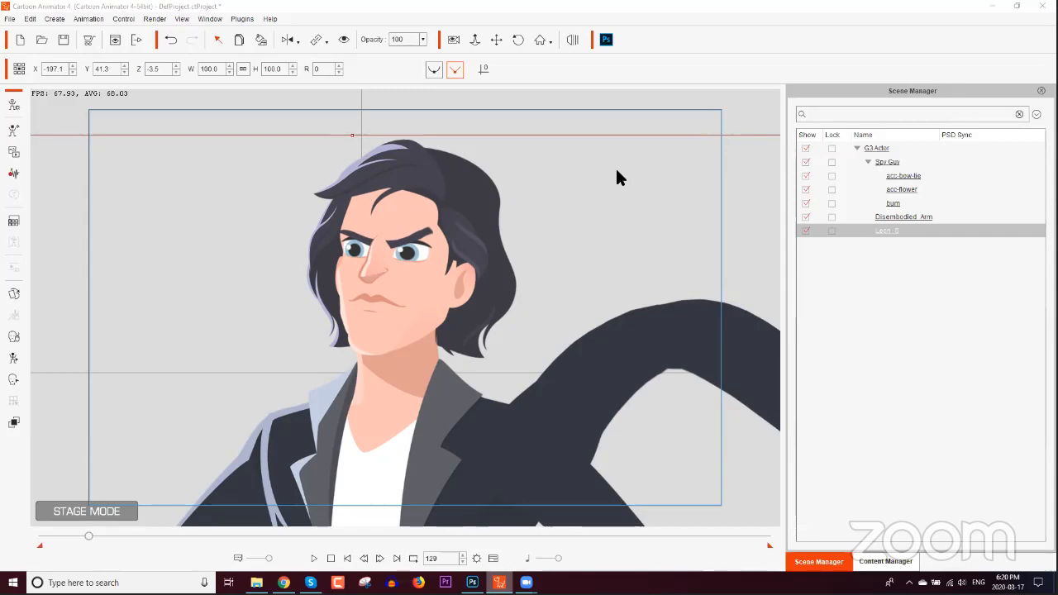
# Step: Open Leon_S in the Character Composer despite the existing motion, and display the Head template library
pyautogui.click(14, 107)
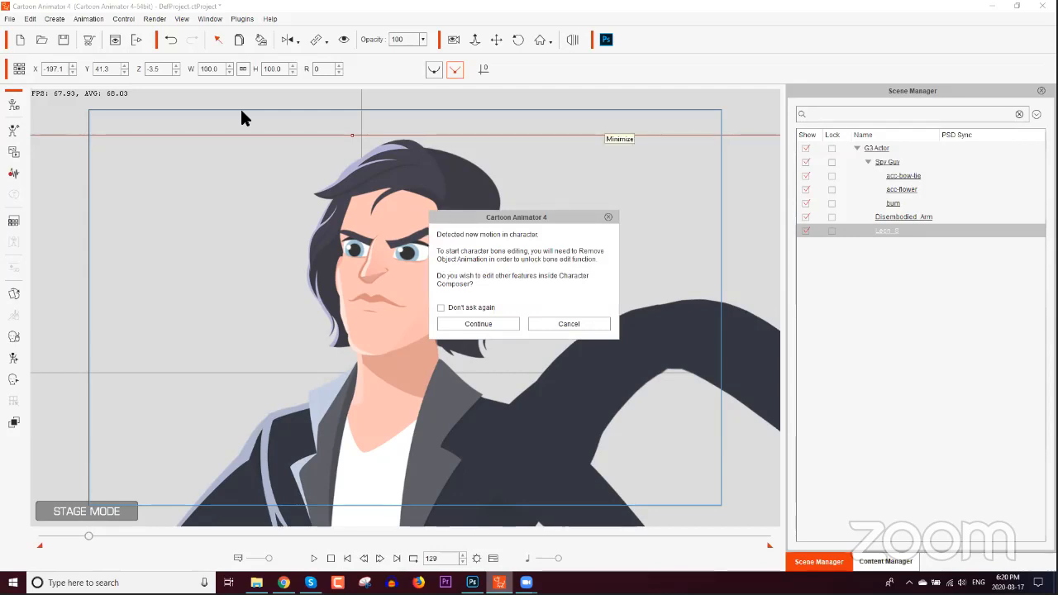
pyautogui.click(486, 322)
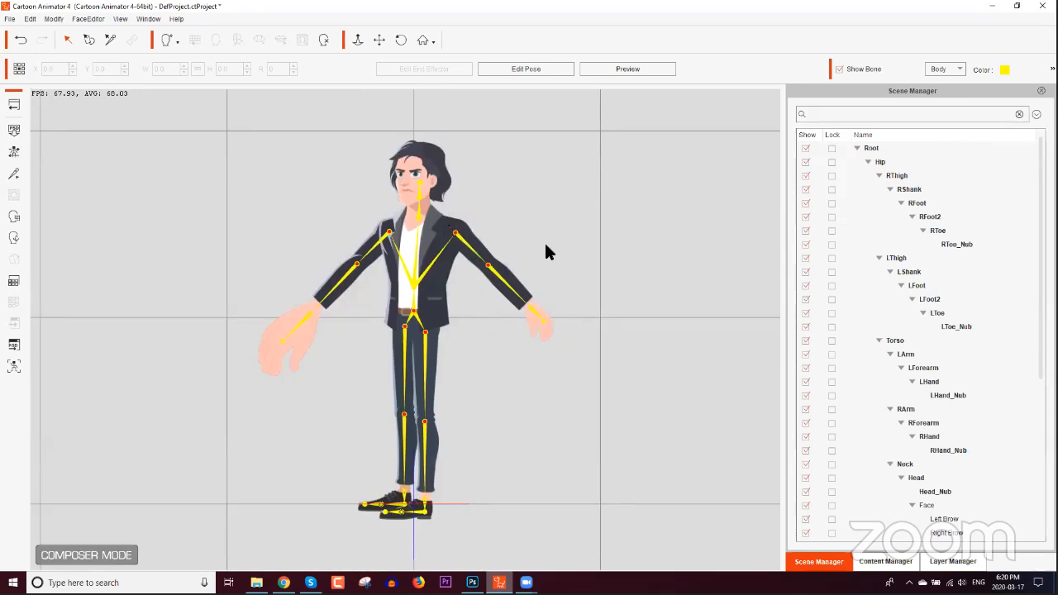
pyautogui.click(909, 560)
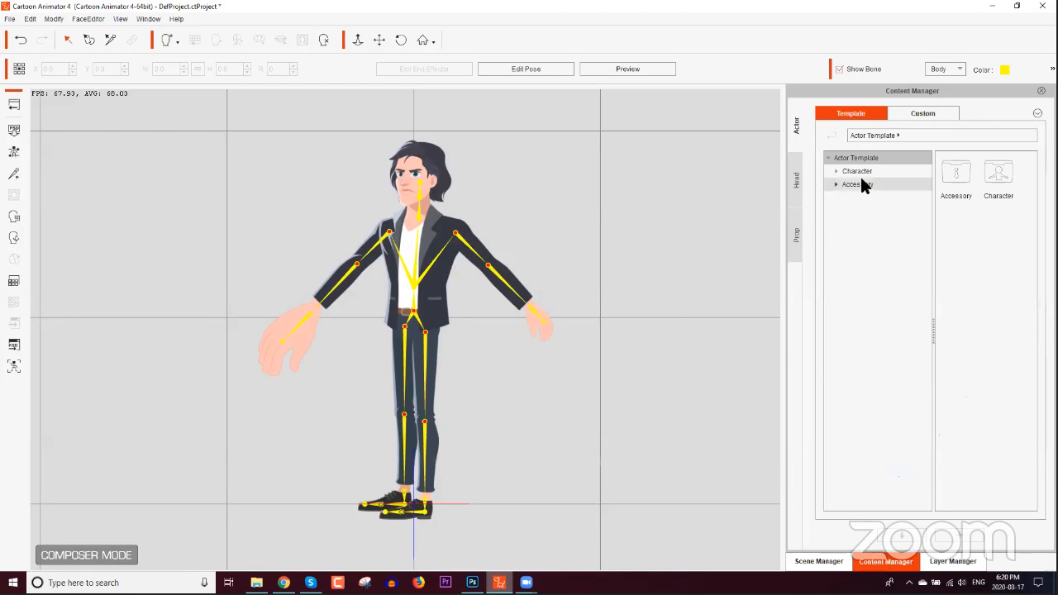
pyautogui.click(797, 185)
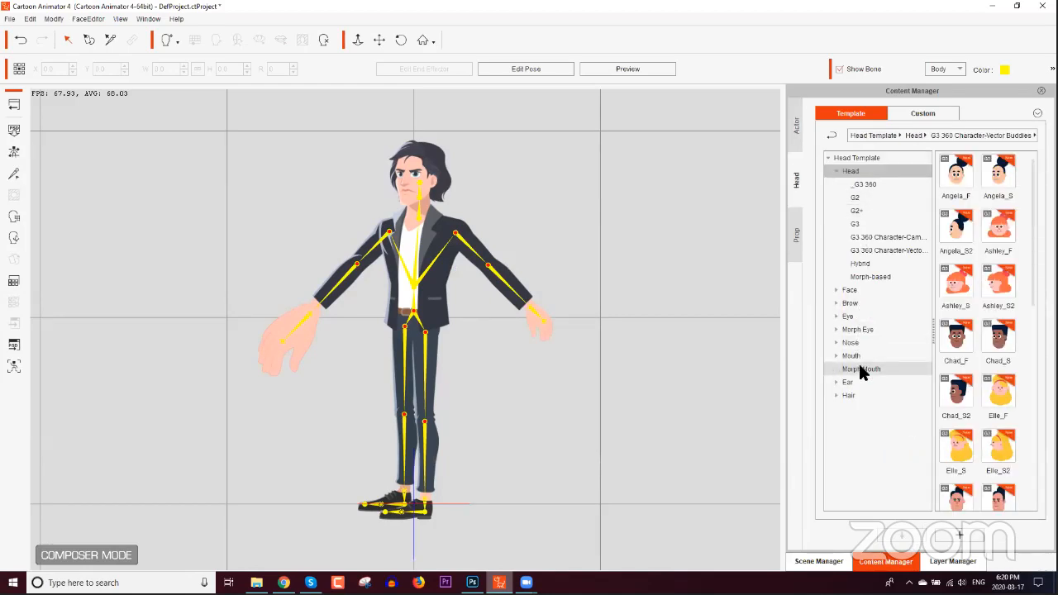
# Step: Browse the Hair templates in the _G3 360, G2 and G3 folders
pyautogui.click(856, 395)
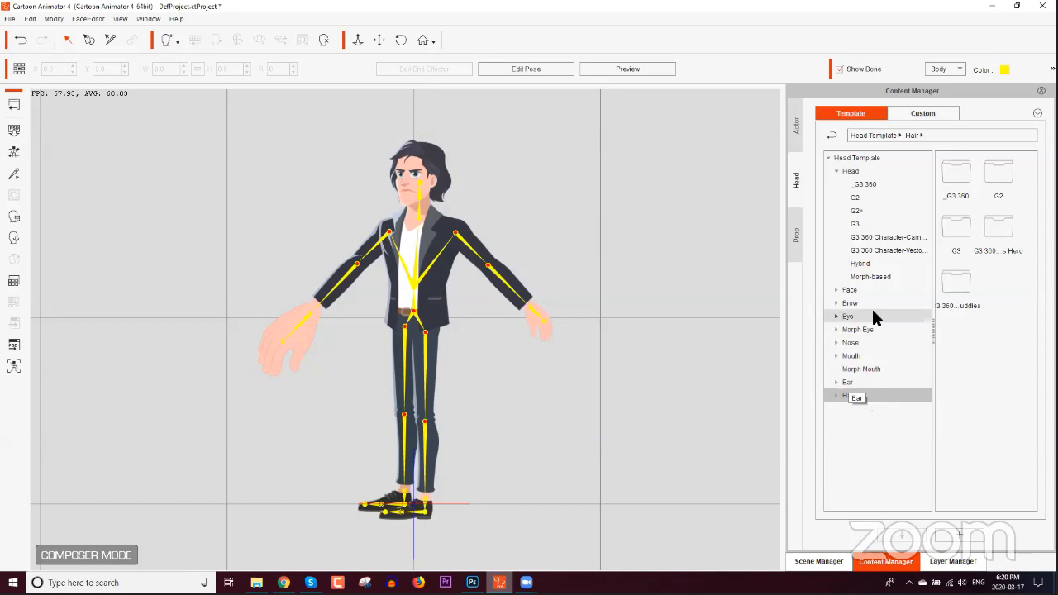
pyautogui.click(835, 395)
pyautogui.click(855, 407)
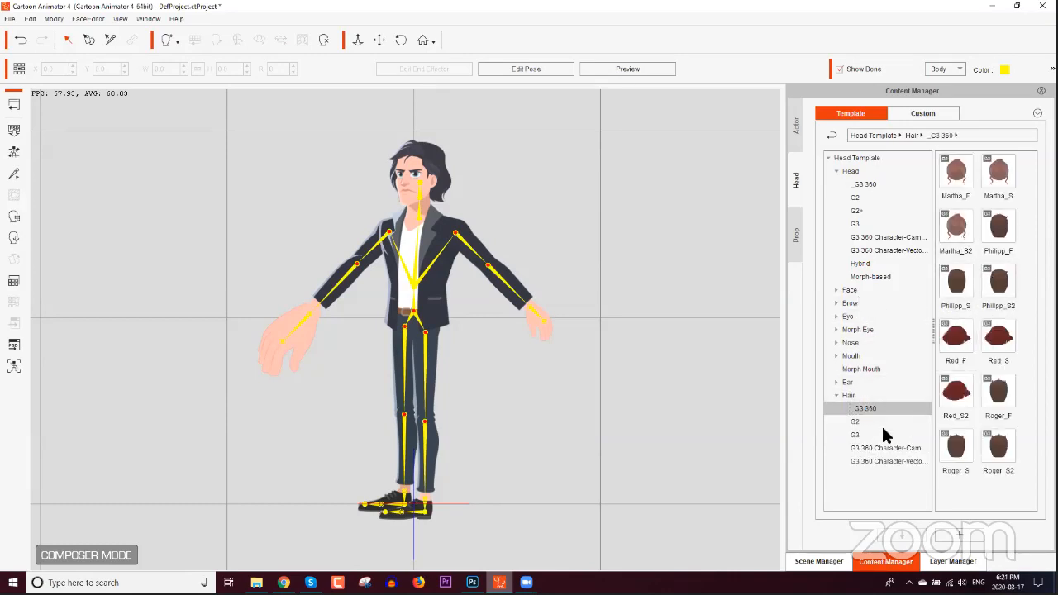
pyautogui.click(883, 430)
pyautogui.click(874, 423)
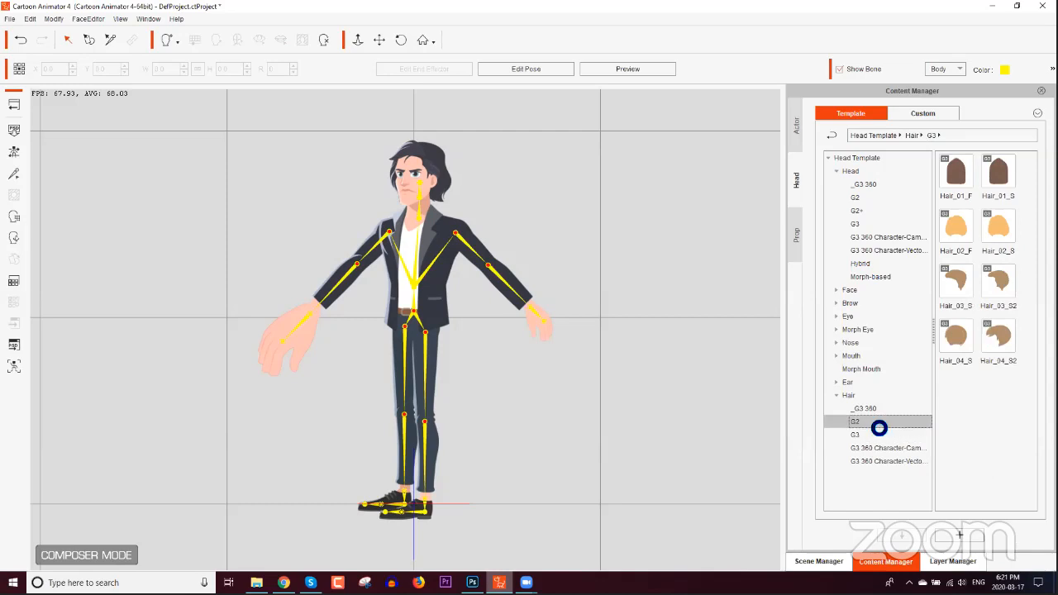
pyautogui.click(880, 433)
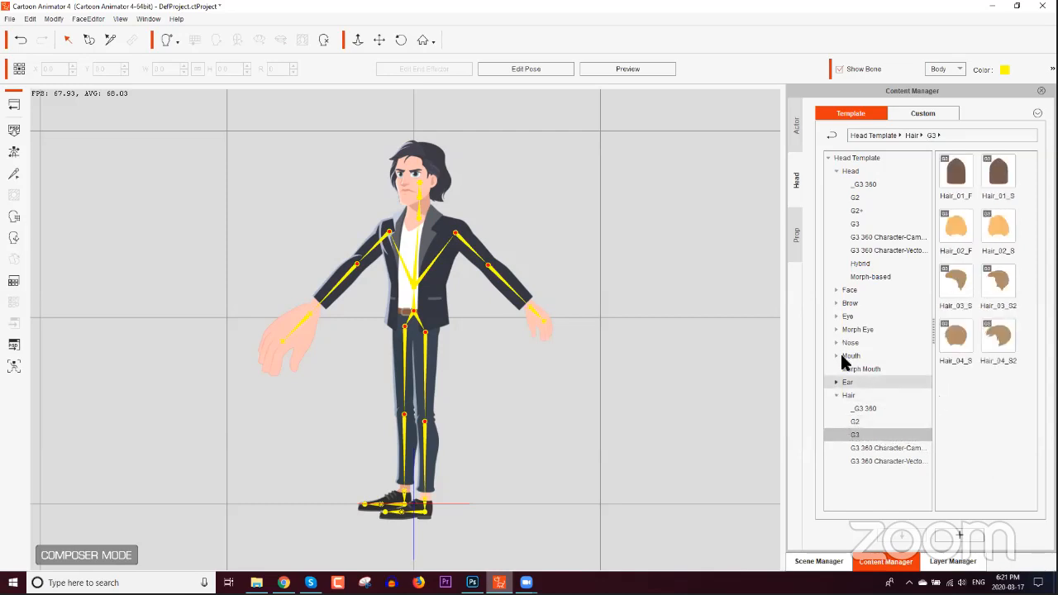
# Step: Save Leon_S's hair to the custom Hair library under the name Cool Hair
pyautogui.click(430, 154)
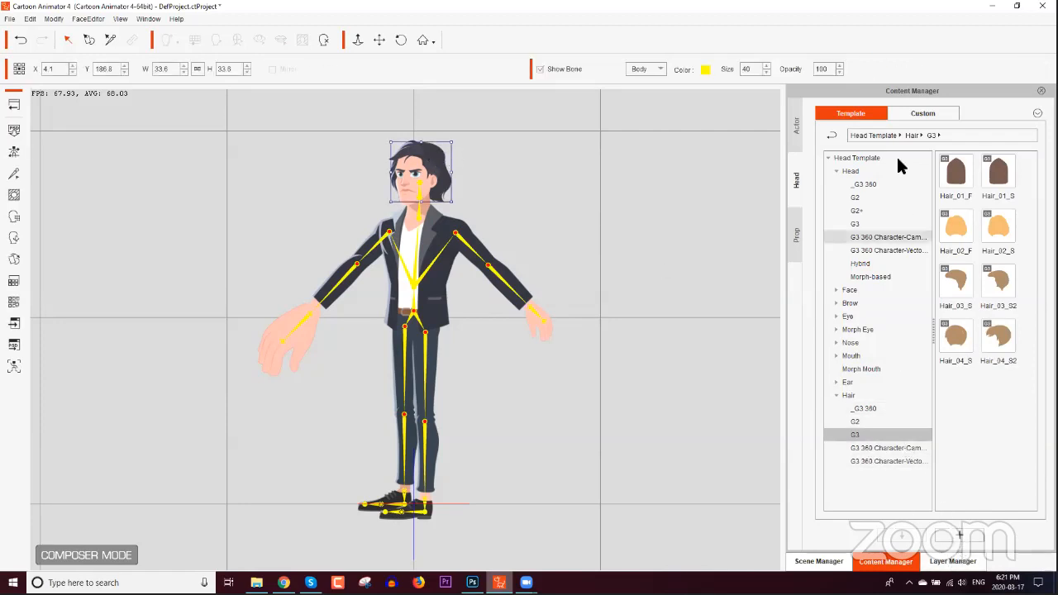
pyautogui.click(920, 114)
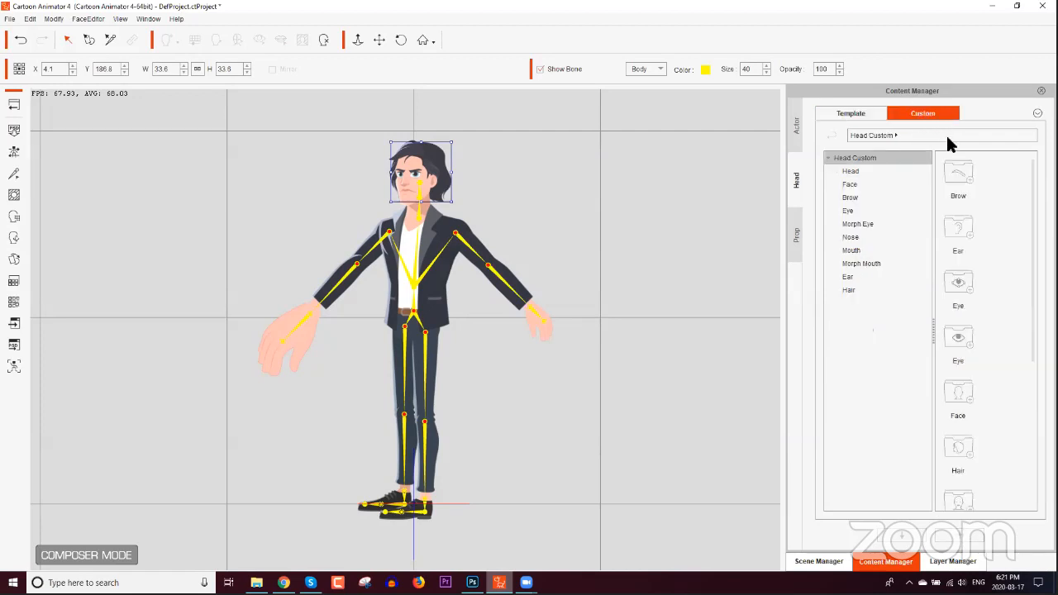
pyautogui.click(852, 291)
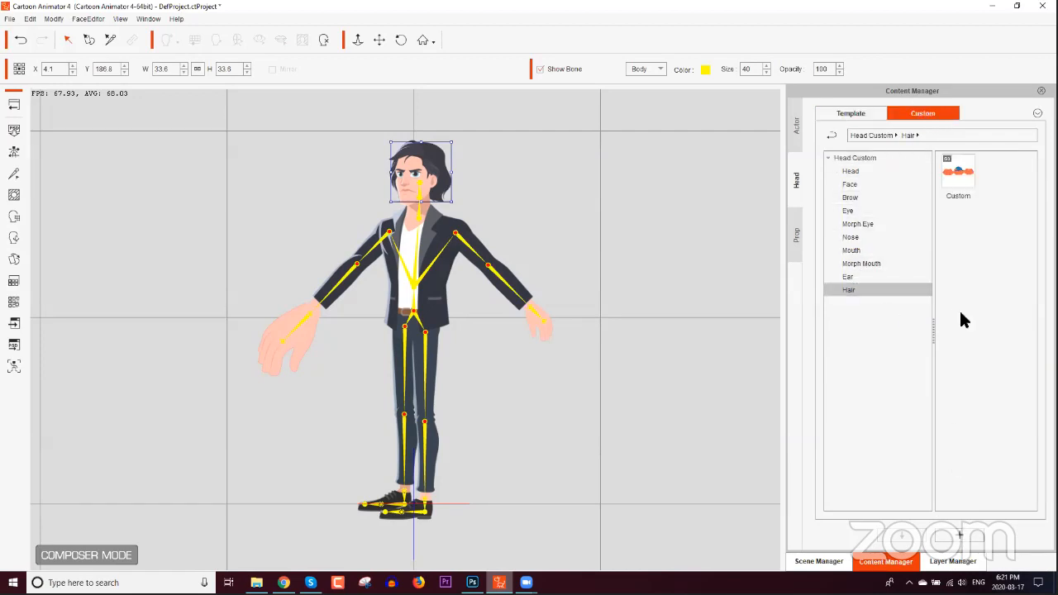
pyautogui.click(960, 534)
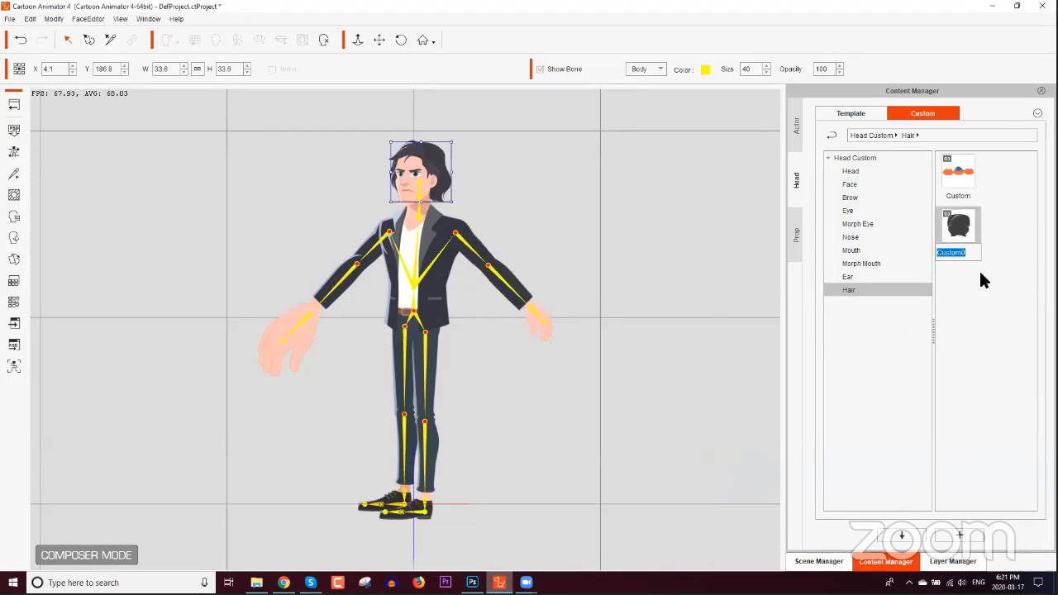
pyautogui.write('Cool Hair')
pyautogui.press('Return')
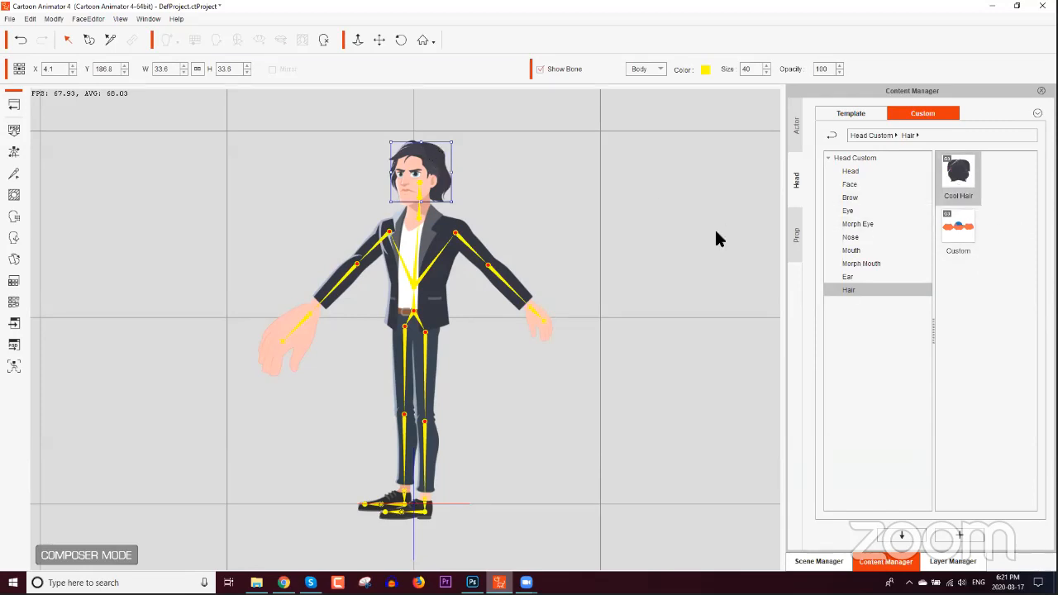
pyautogui.click(972, 201)
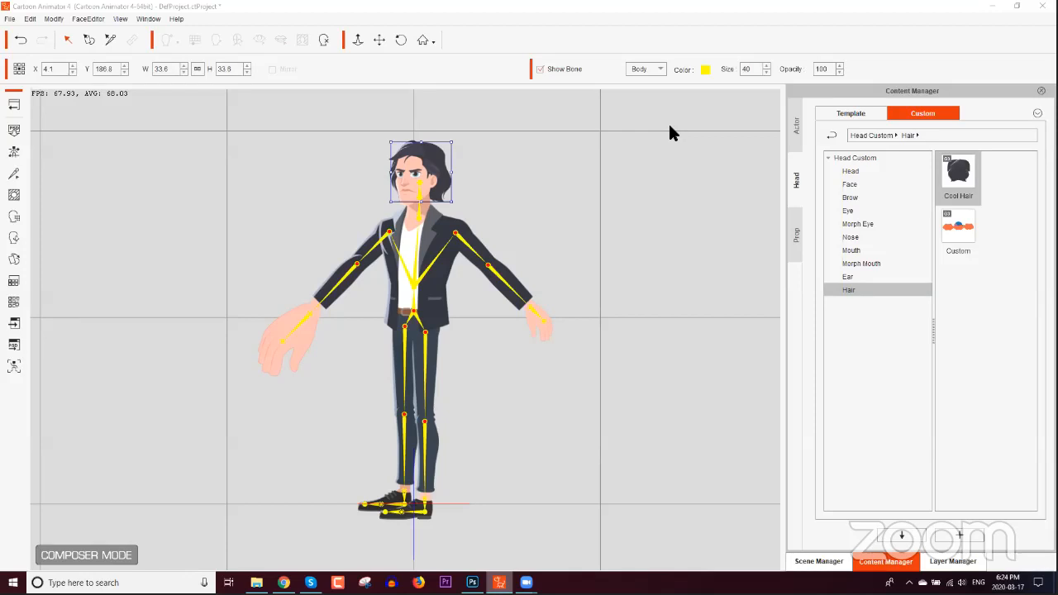
# Step: Import the watermelon sofa image as a new sprite for Leon_S's right hand, scaled to about 24.4 and rotated to about 324
pyautogui.click(295, 335)
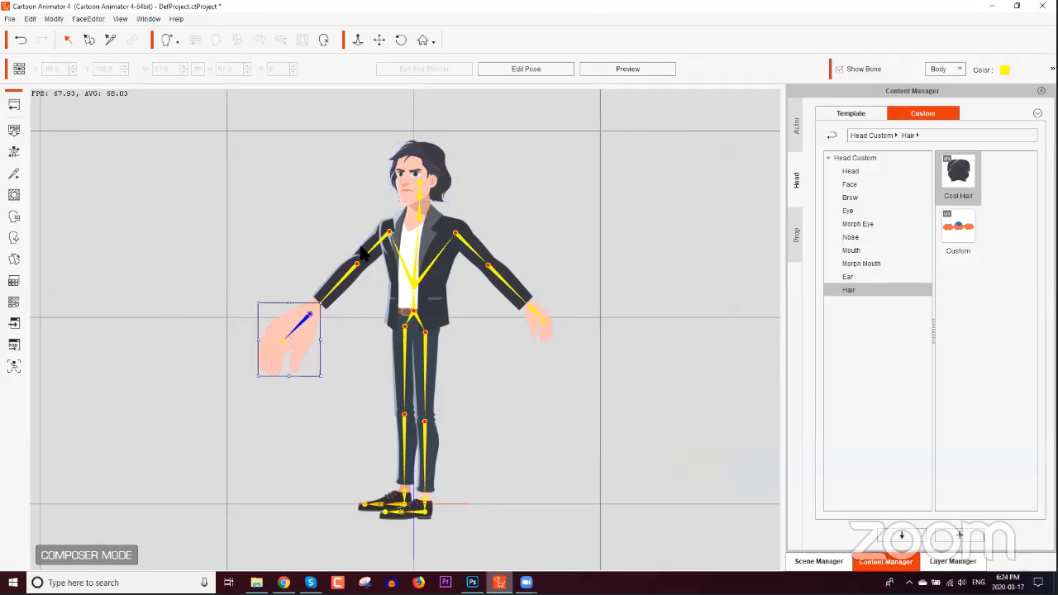
pyautogui.click(15, 262)
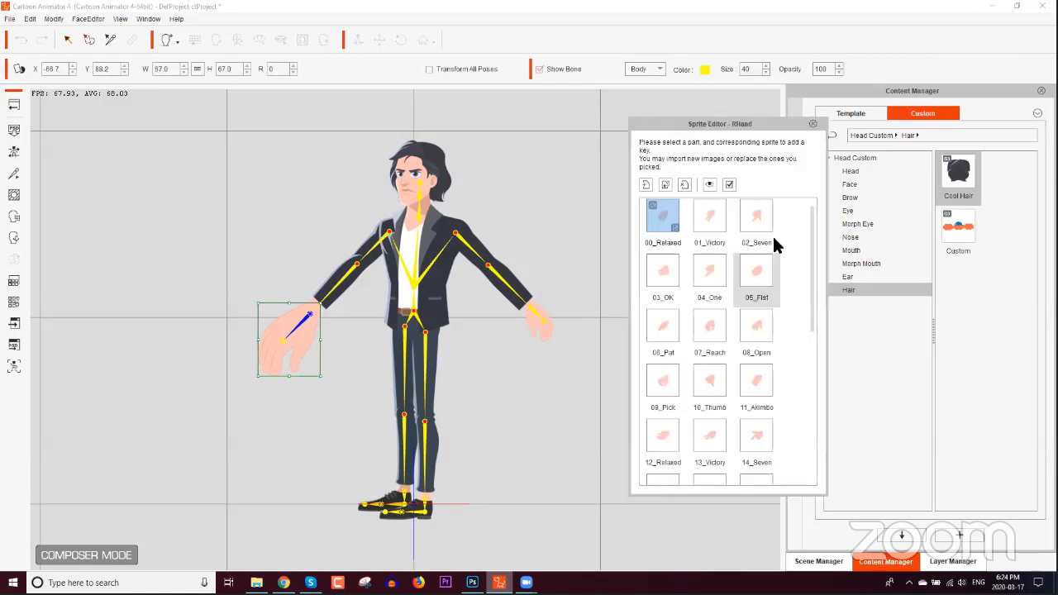
pyautogui.click(645, 185)
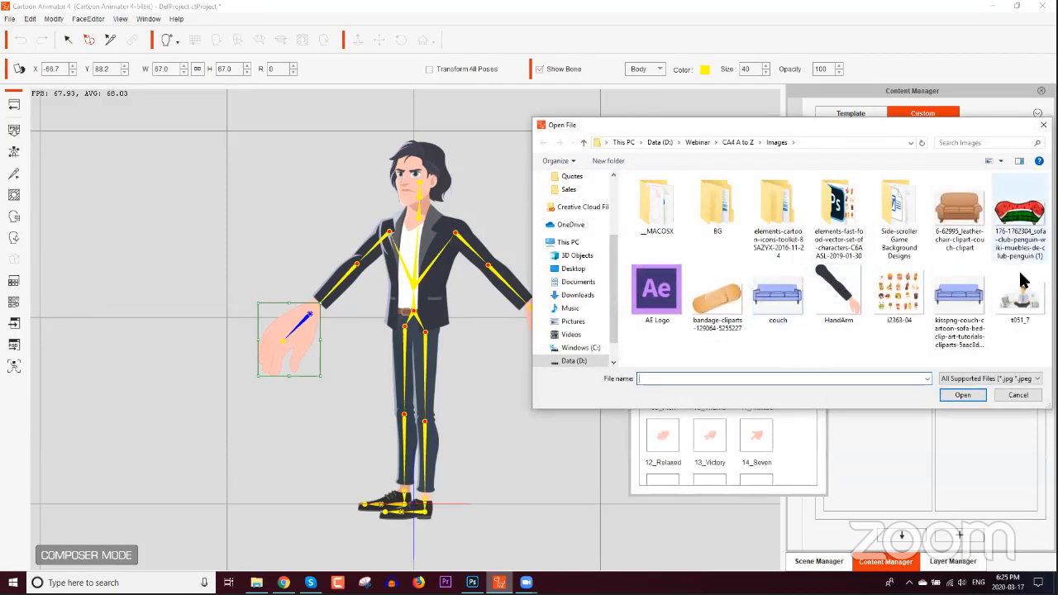
pyautogui.click(1029, 222)
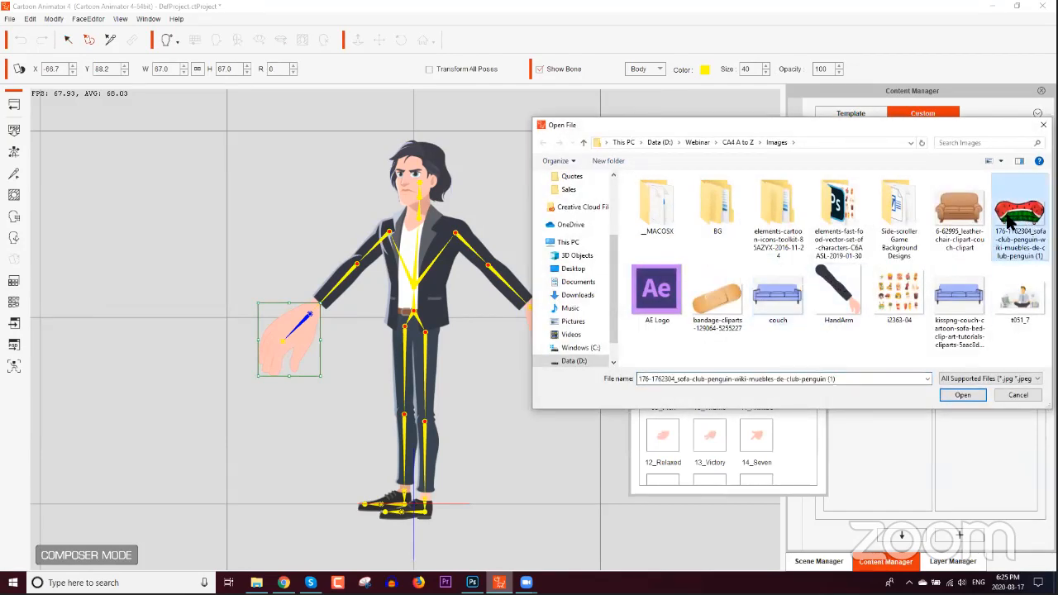
pyautogui.doubleClick(1025, 221)
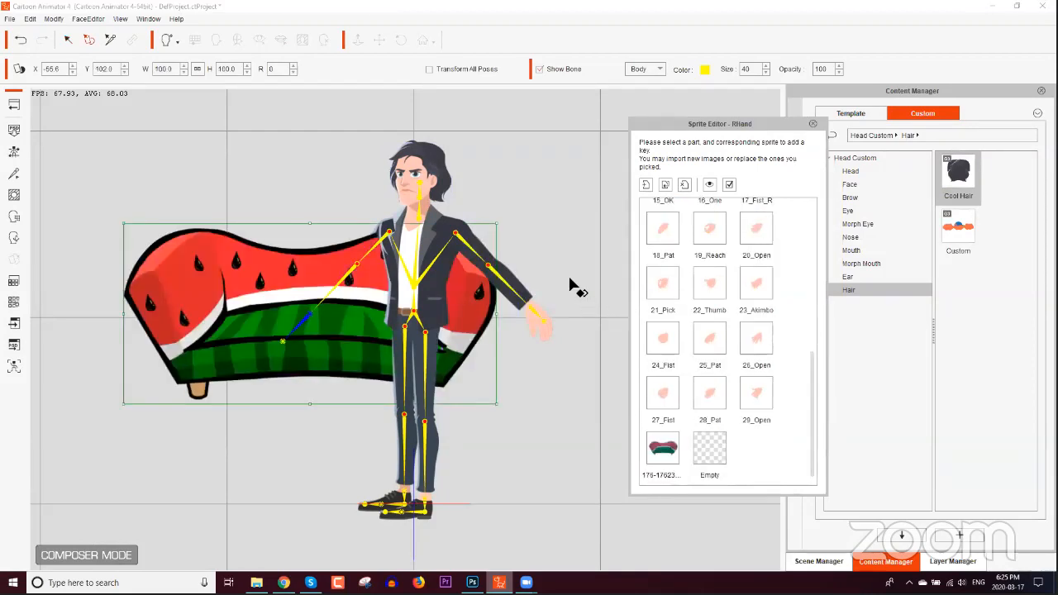
pyautogui.moveTo(494, 225); pyautogui.dragTo(313, 310)
pyautogui.click(812, 123)
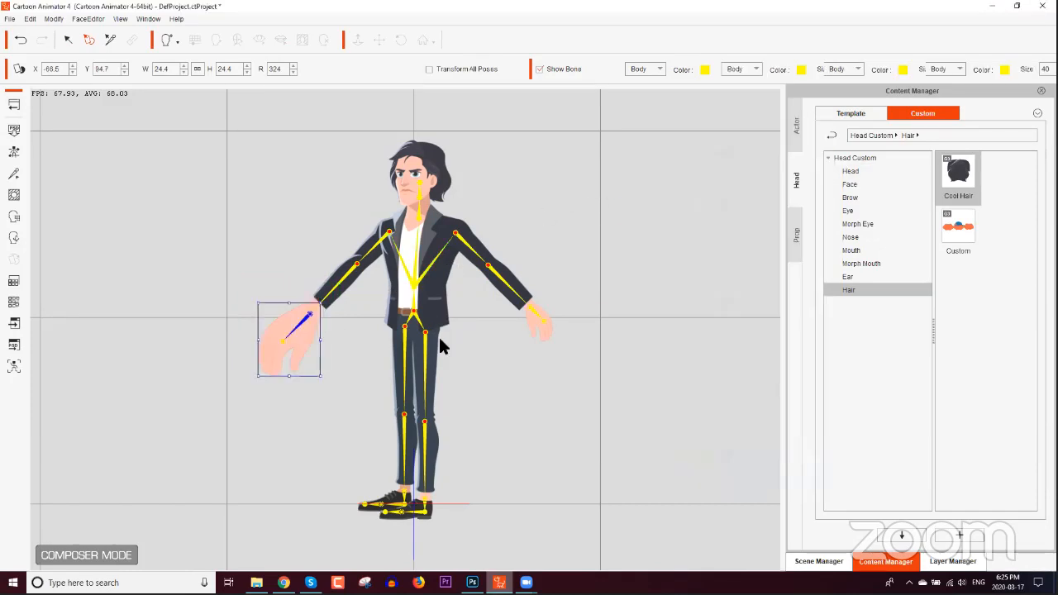
# Step: Return to the stage and switch Leon_S's right hand at frame 1 to the imported watermelon sofa sprite
pyautogui.click(15, 104)
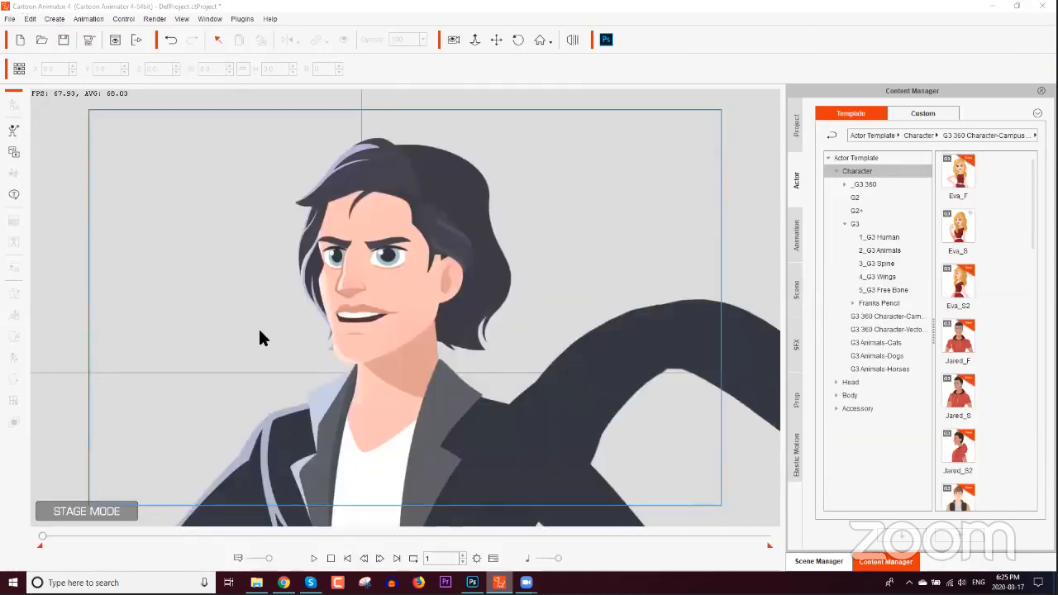
pyautogui.moveTo(394, 430); pyautogui.dragTo(473, 293)
pyautogui.click(261, 350)
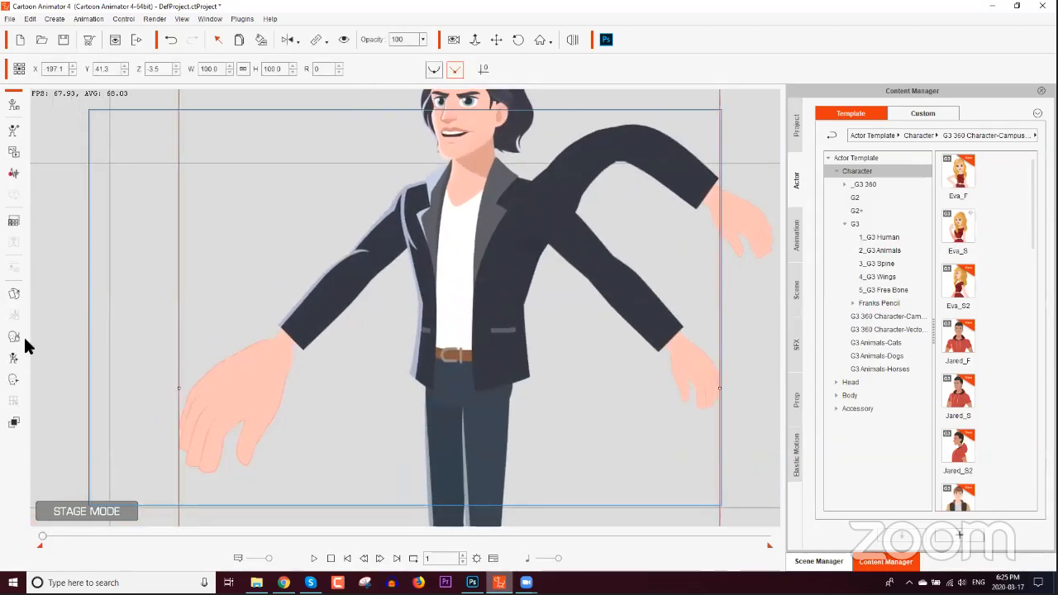
pyautogui.click(15, 295)
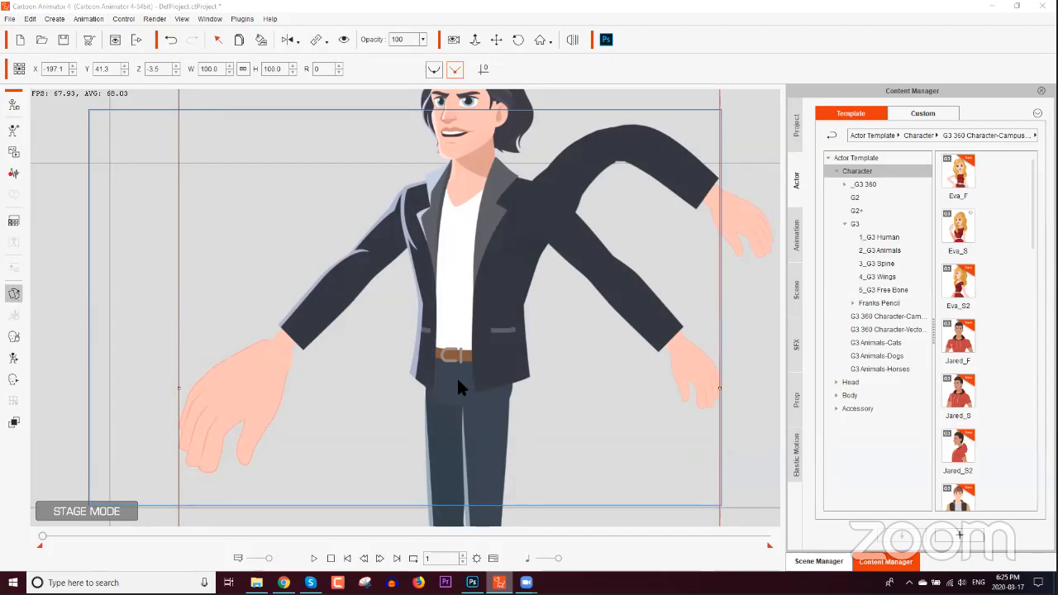
pyautogui.click(388, 381)
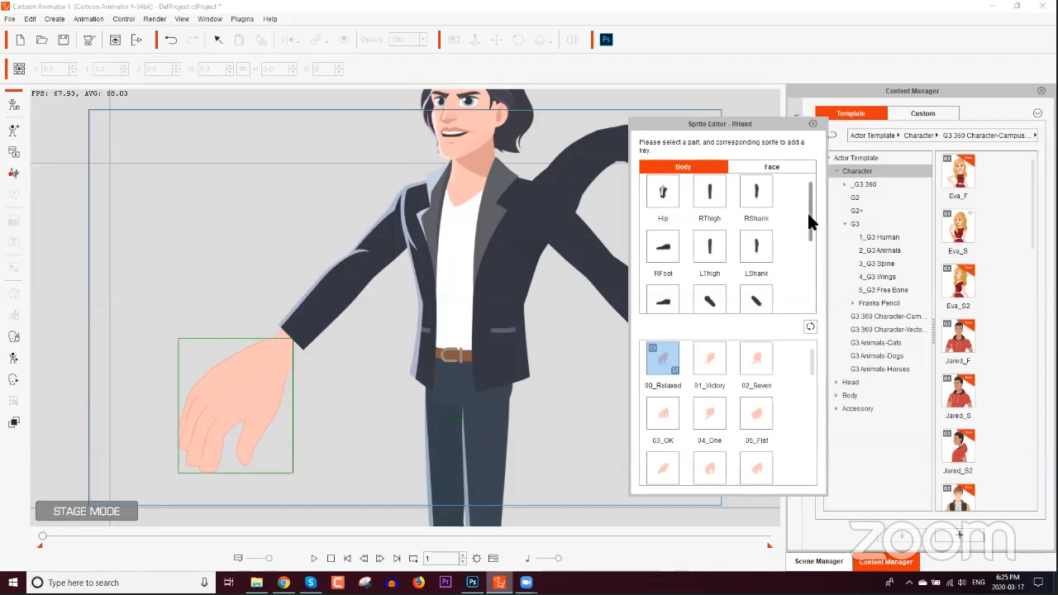
pyautogui.moveTo(809, 376); pyautogui.dragTo(810, 491)
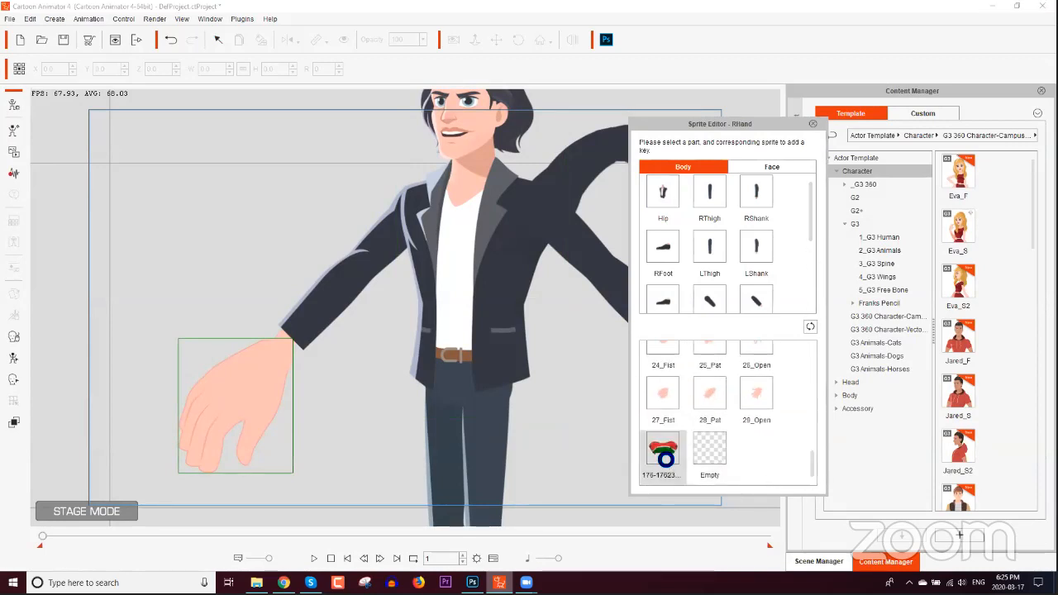
pyautogui.click(663, 455)
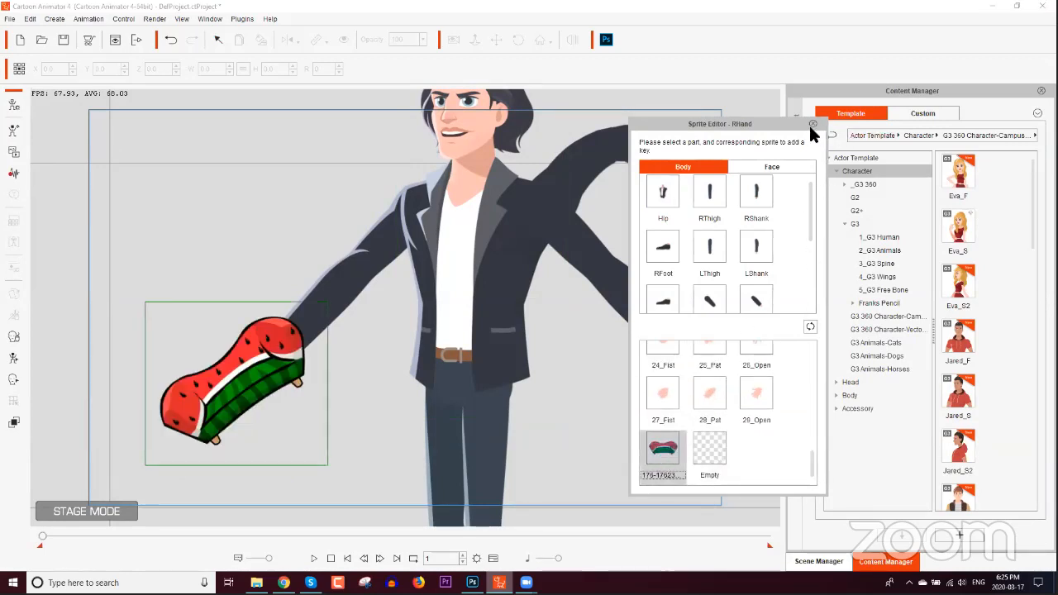
pyautogui.click(812, 124)
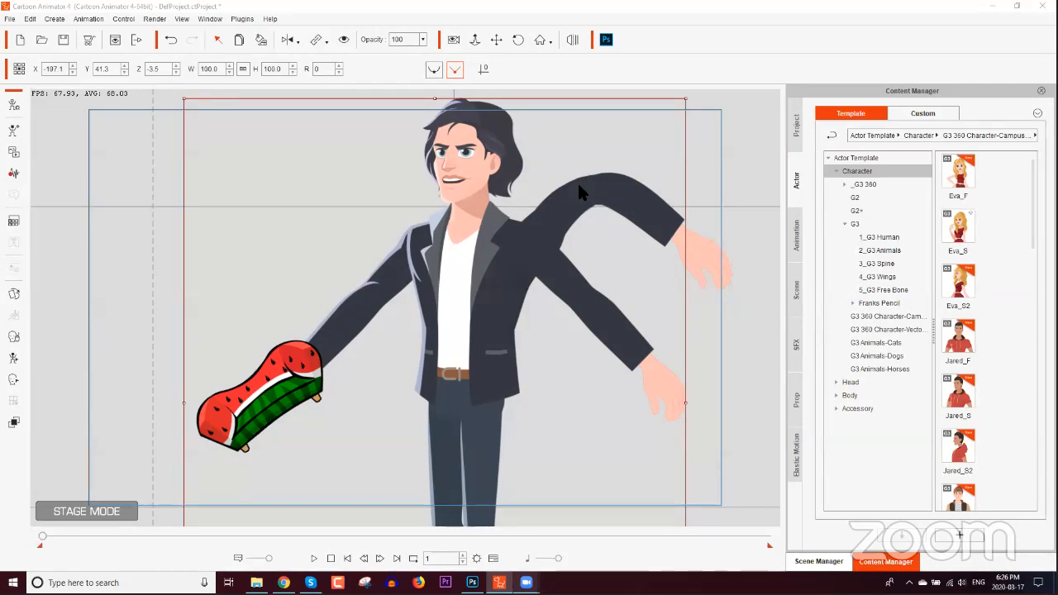
# Step: Browse the _G3 360 character templates, including the characters in the 5_G3 360 Free Bone folder
pyautogui.click(873, 183)
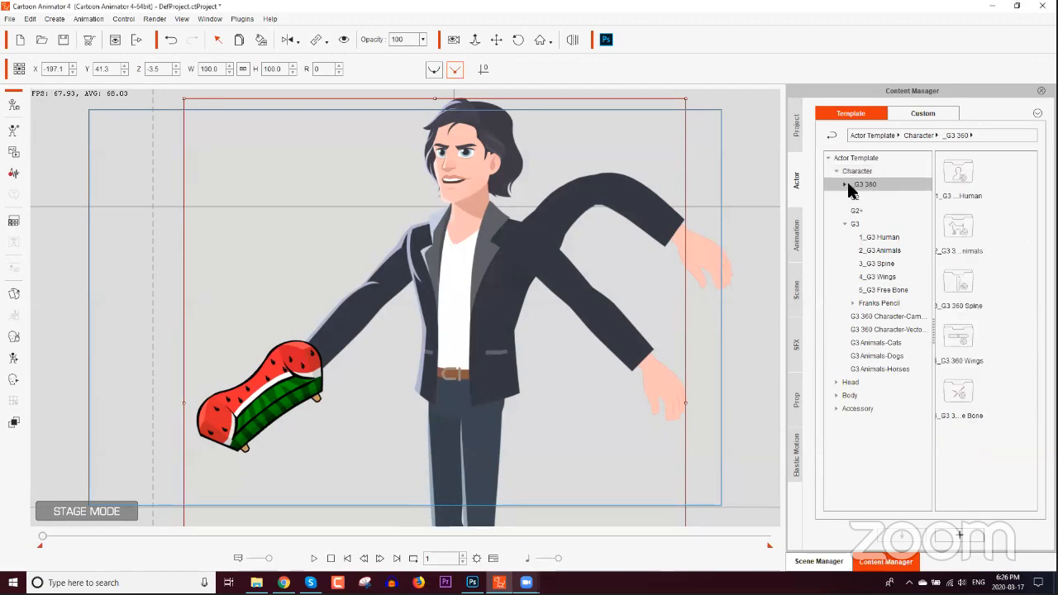
pyautogui.click(844, 185)
pyautogui.click(885, 247)
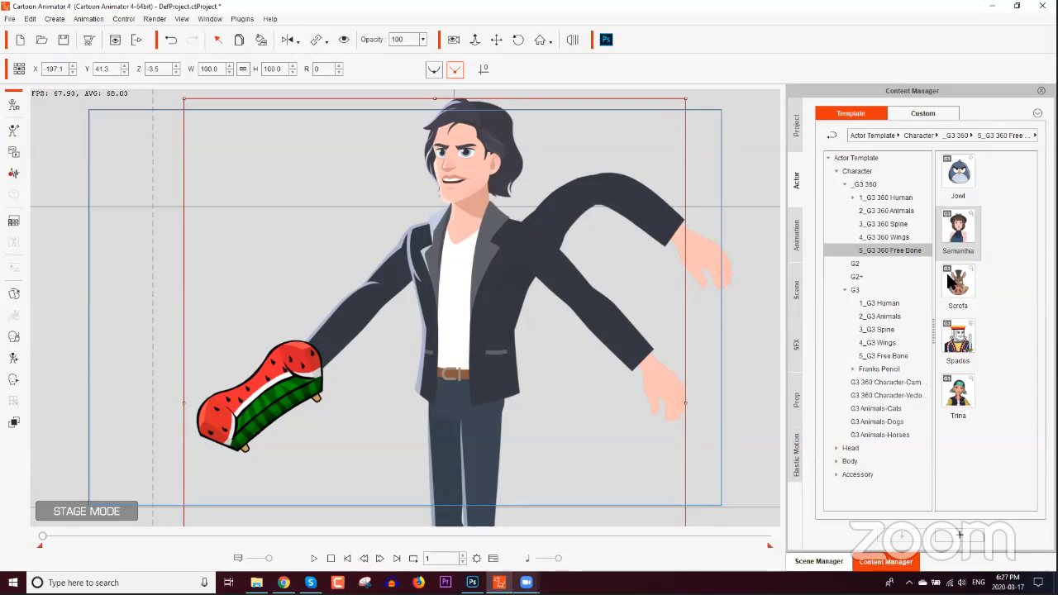
# Step: Add the Kristen_F character from the G3 360 Character-Campus folder and place her beside Leon_S at about X -231, Y 49
pyautogui.click(901, 383)
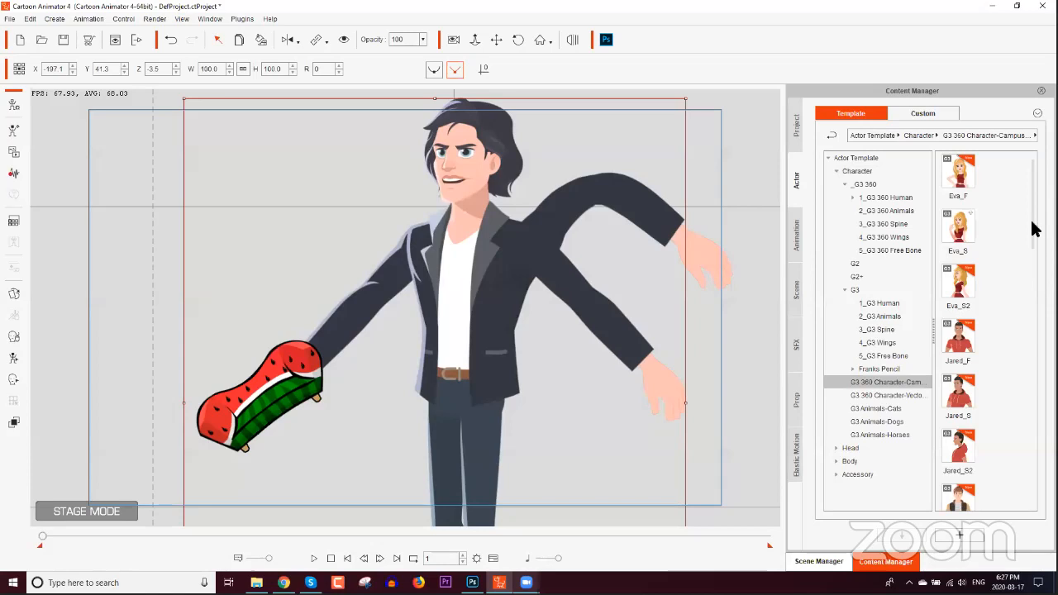
pyautogui.moveTo(1030, 220); pyautogui.dragTo(1027, 389)
pyautogui.moveTo(968, 204); pyautogui.dragTo(289, 232)
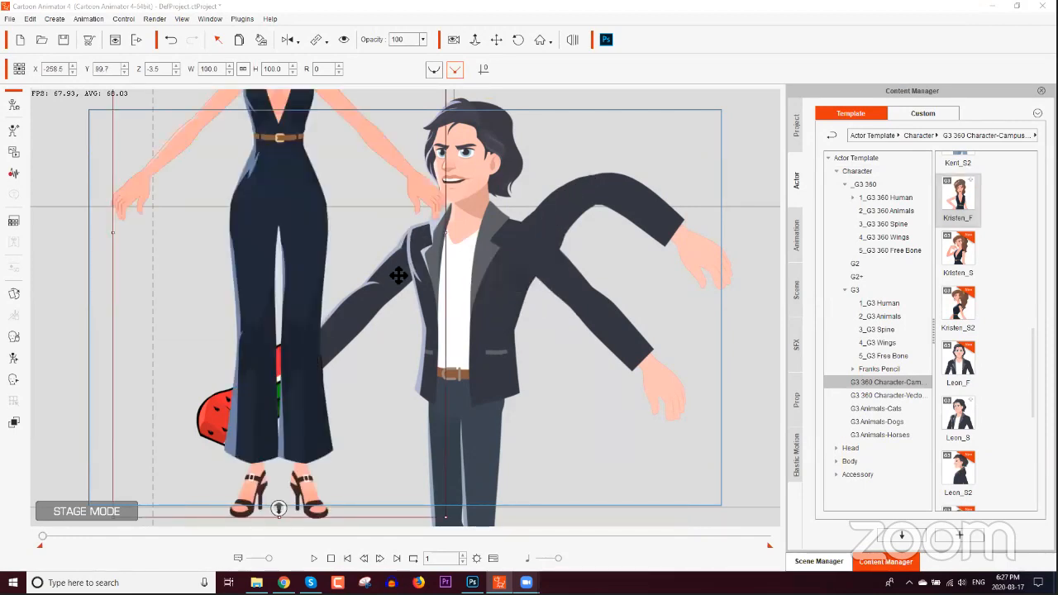
pyautogui.scroll(-3, 405, 275)
pyautogui.moveTo(355, 187); pyautogui.dragTo(425, 284)
pyautogui.scroll(2, 425, 277)
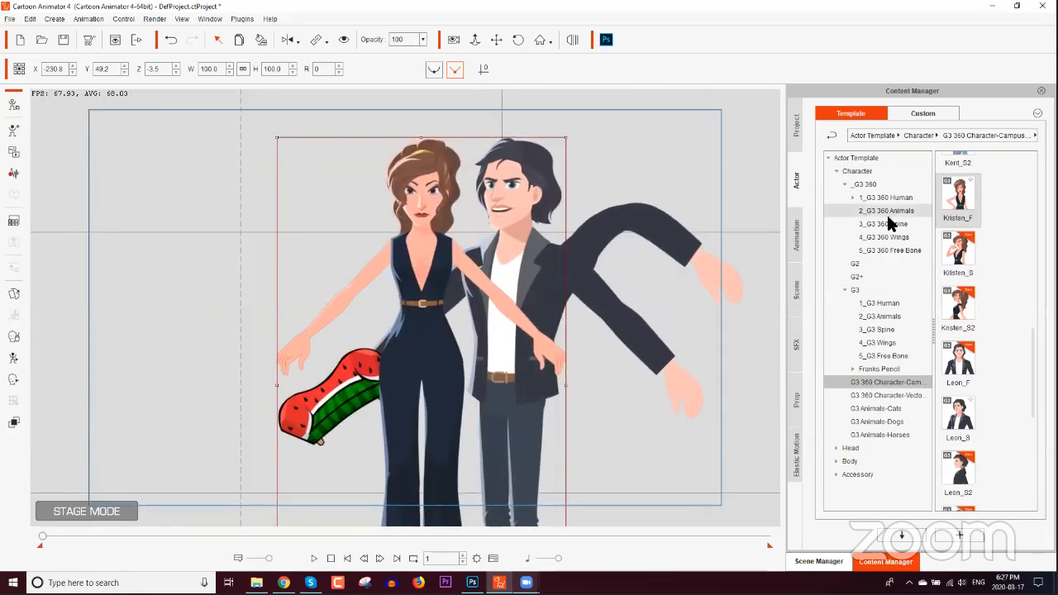
# Step: Add the Samantha character from 5_G3 360 Free Bone, scaled to about 39.6 and placed beside Kristen_F on the side away from Leon_S
pyautogui.click(890, 251)
pyautogui.moveTo(958, 230); pyautogui.dragTo(293, 296)
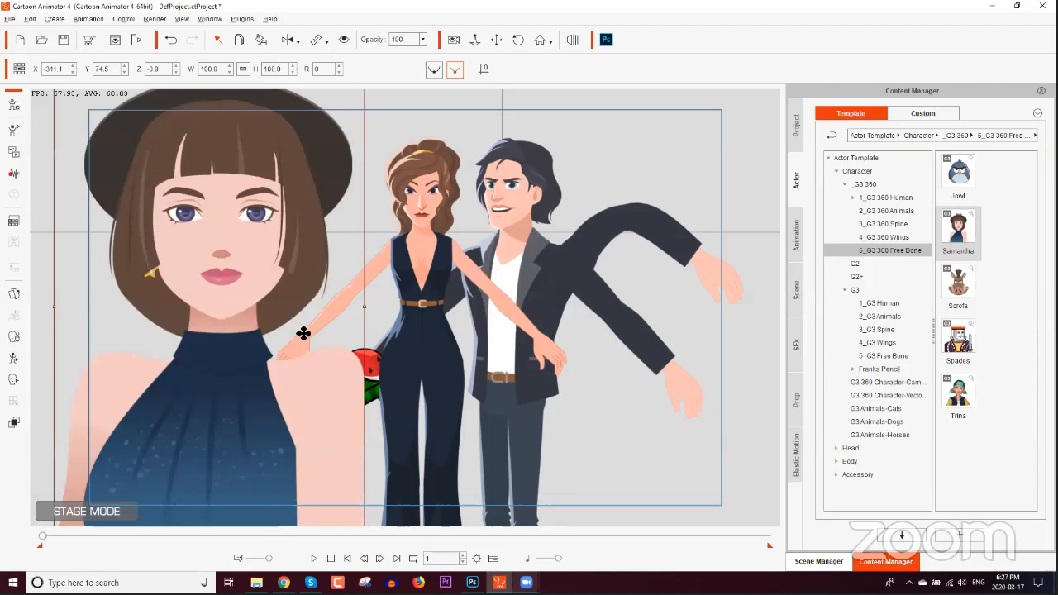
pyautogui.scroll(-2, 300, 346)
pyautogui.moveTo(408, 447); pyautogui.dragTo(328, 254)
pyautogui.moveTo(288, 345); pyautogui.dragTo(390, 146)
pyautogui.scroll(3, 397, 149)
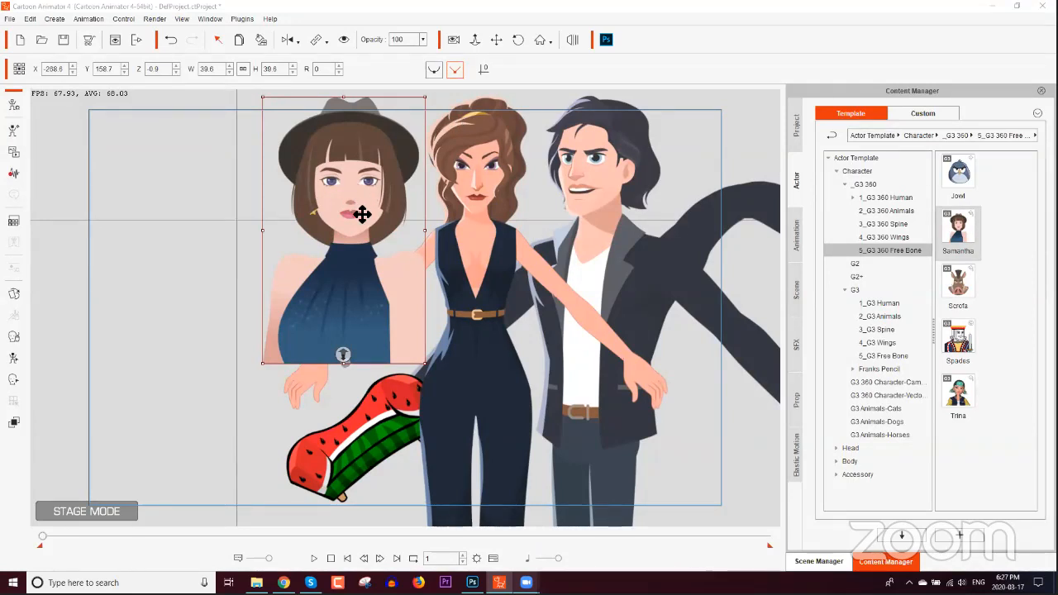
# Step: Open Samantha in Composer mode, select her Head bone and review the layers of her head and body
pyautogui.click(849, 558)
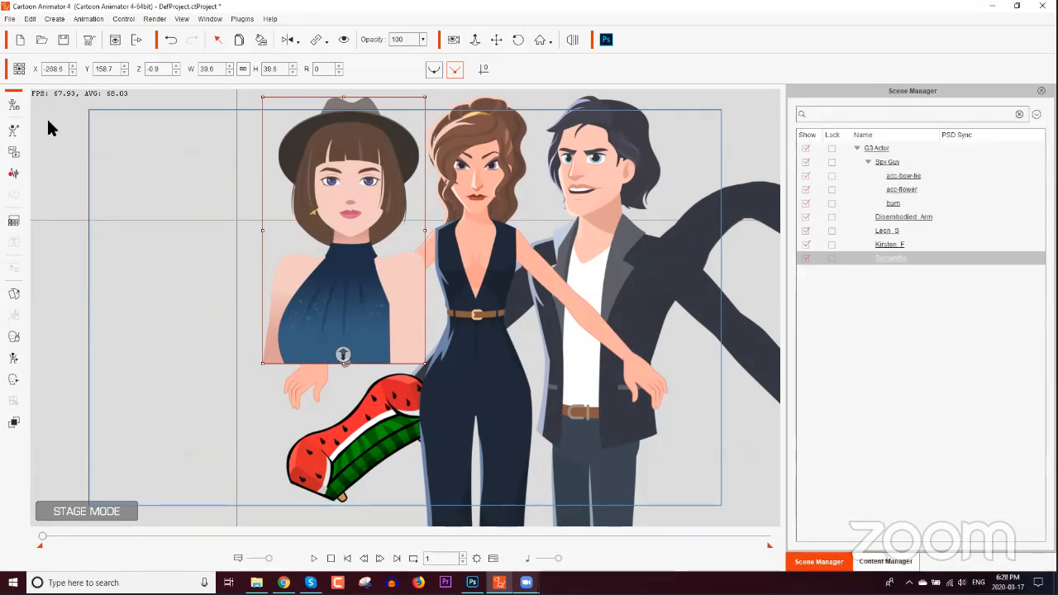
pyautogui.click(15, 105)
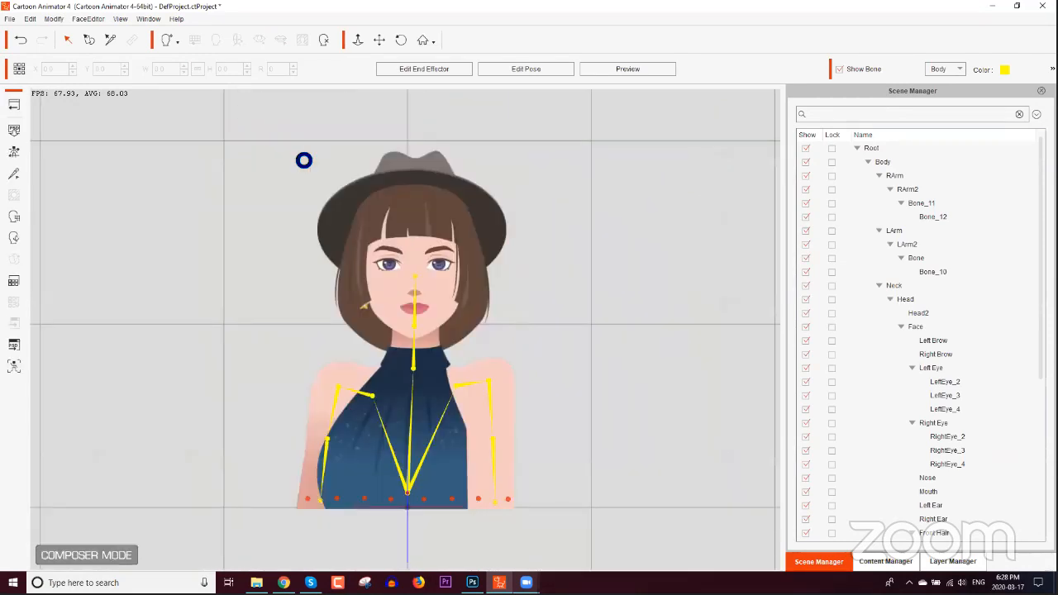
pyautogui.click(420, 312)
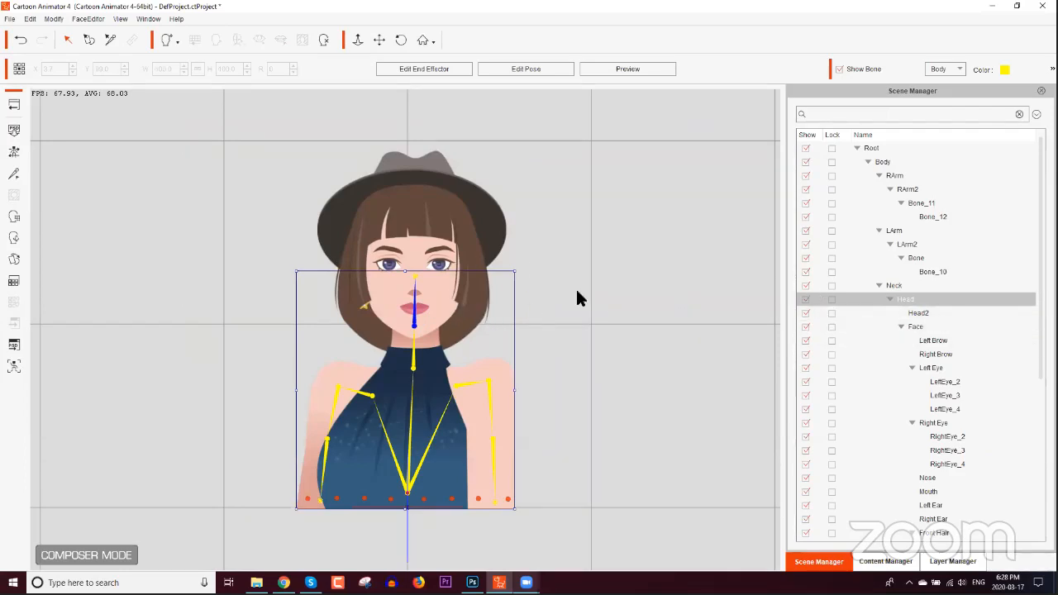
pyautogui.click(957, 562)
pyautogui.click(904, 561)
pyautogui.click(957, 561)
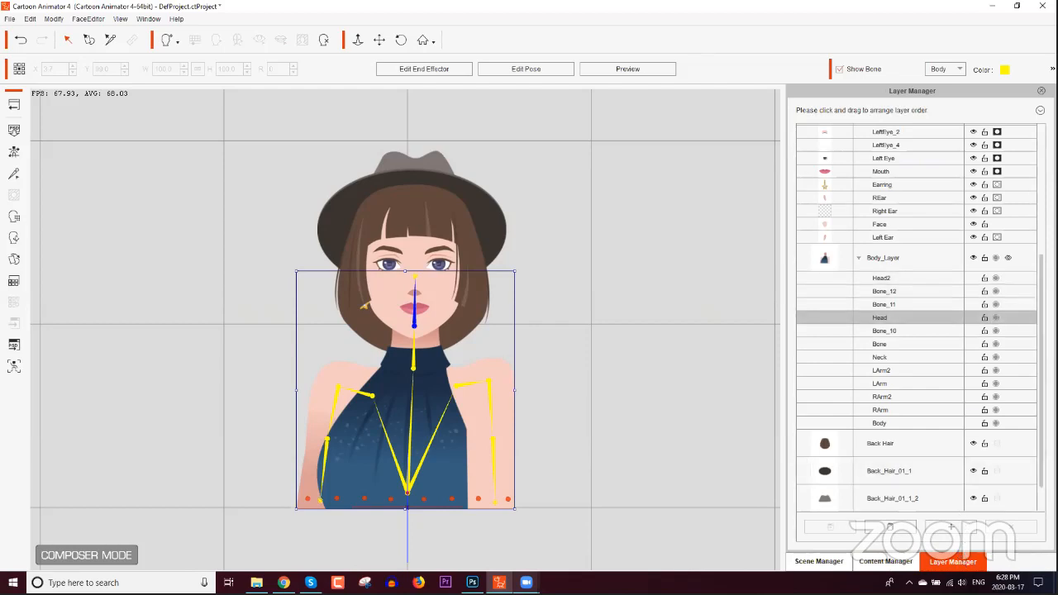
pyautogui.scroll(-1, 916, 315)
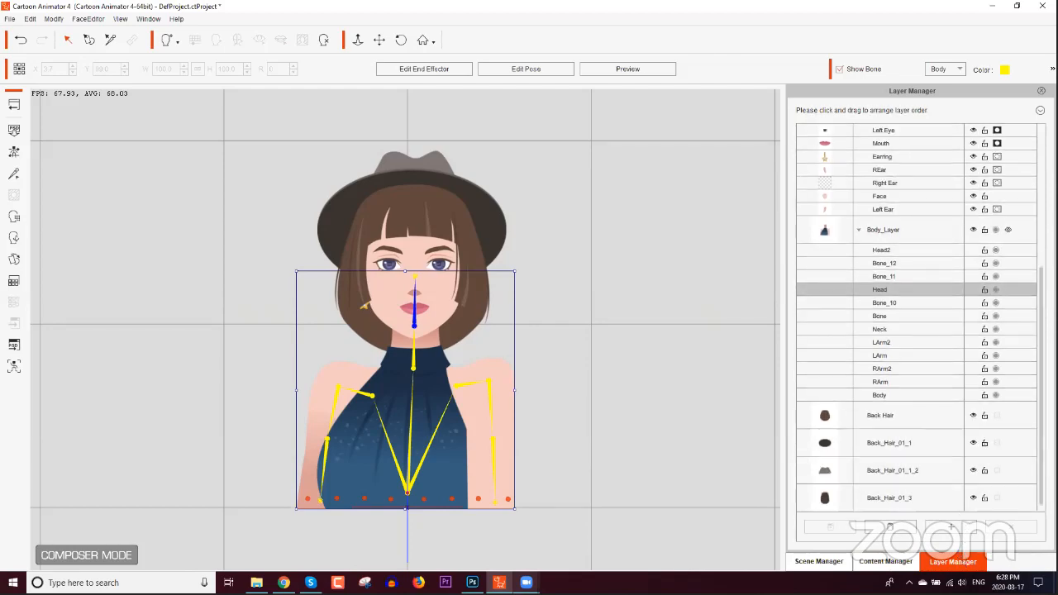
pyautogui.scroll(5, 916, 316)
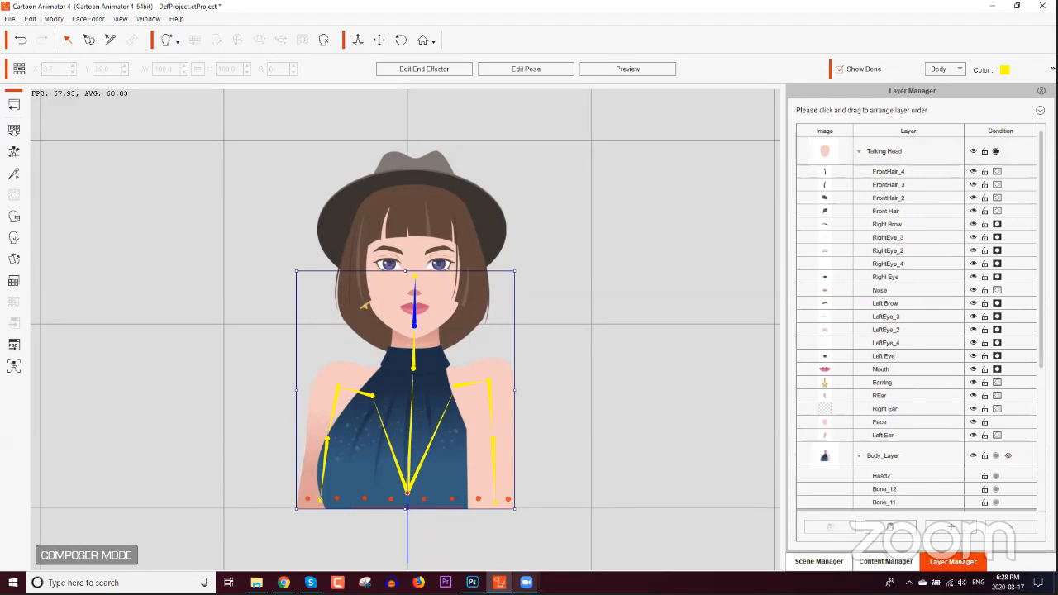
pyautogui.scroll(-8, 916, 317)
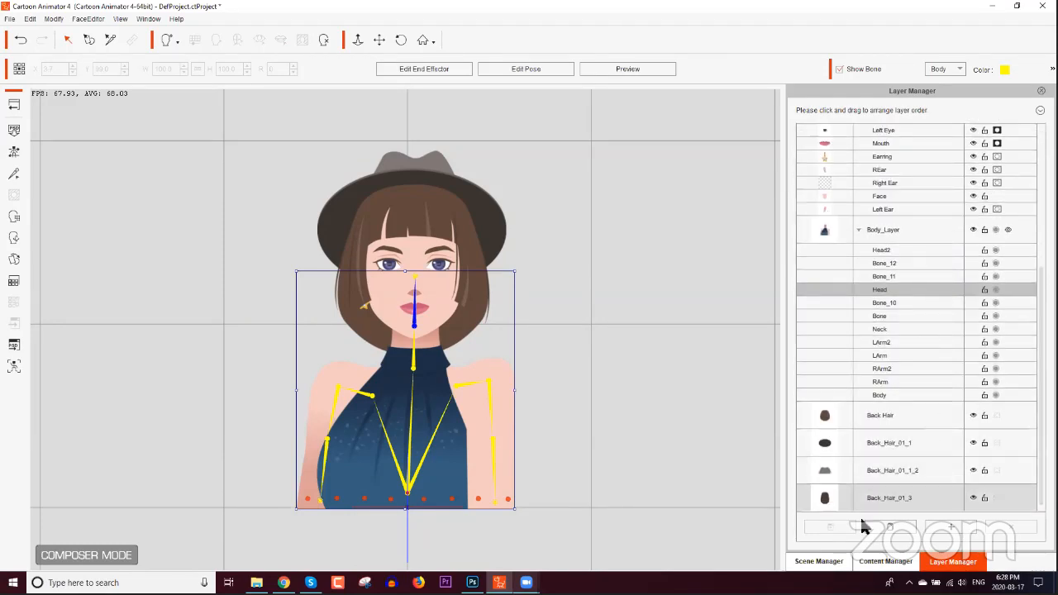
# Step: Save Samantha's head to the custom Head library under the name Samantha Head
pyautogui.click(885, 561)
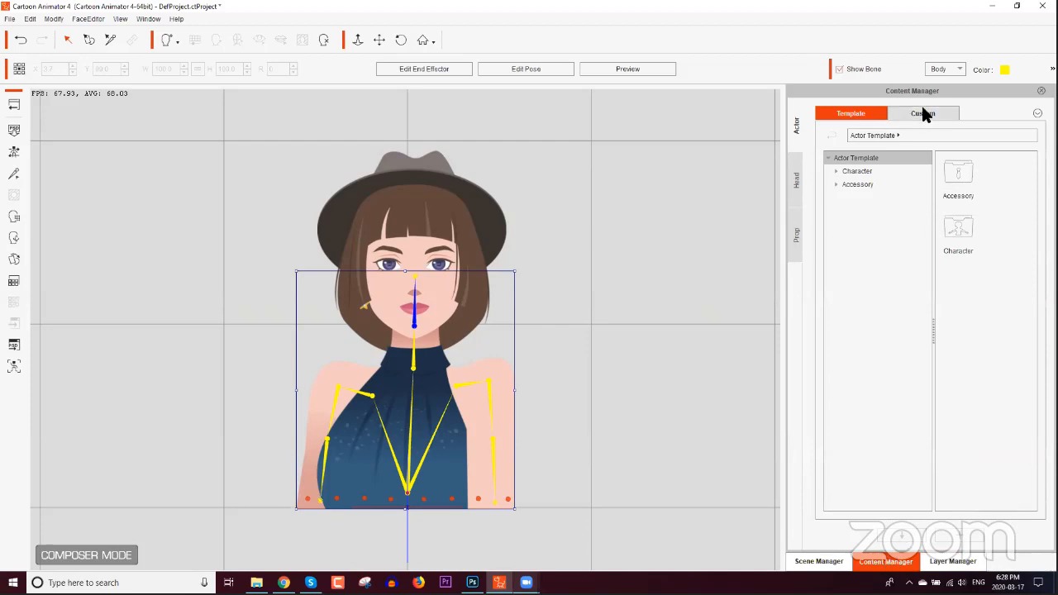
pyautogui.click(797, 181)
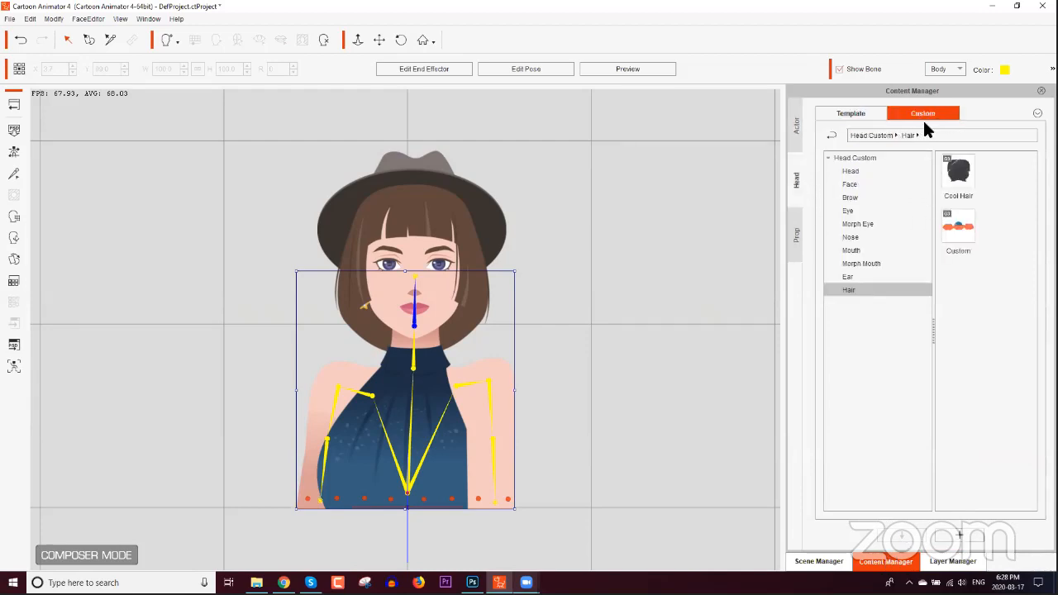
pyautogui.click(855, 170)
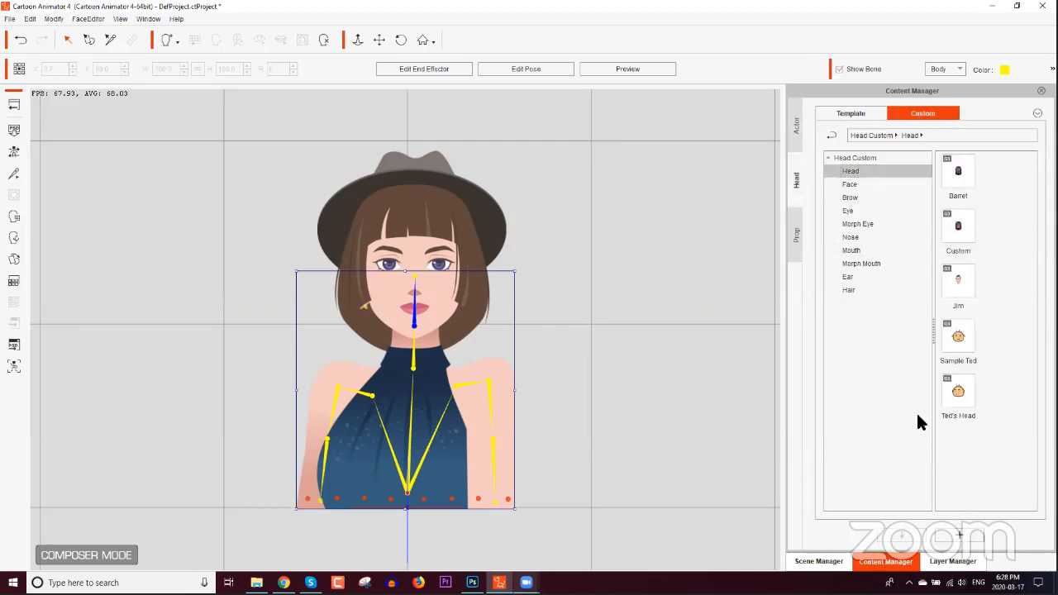
pyautogui.click(964, 536)
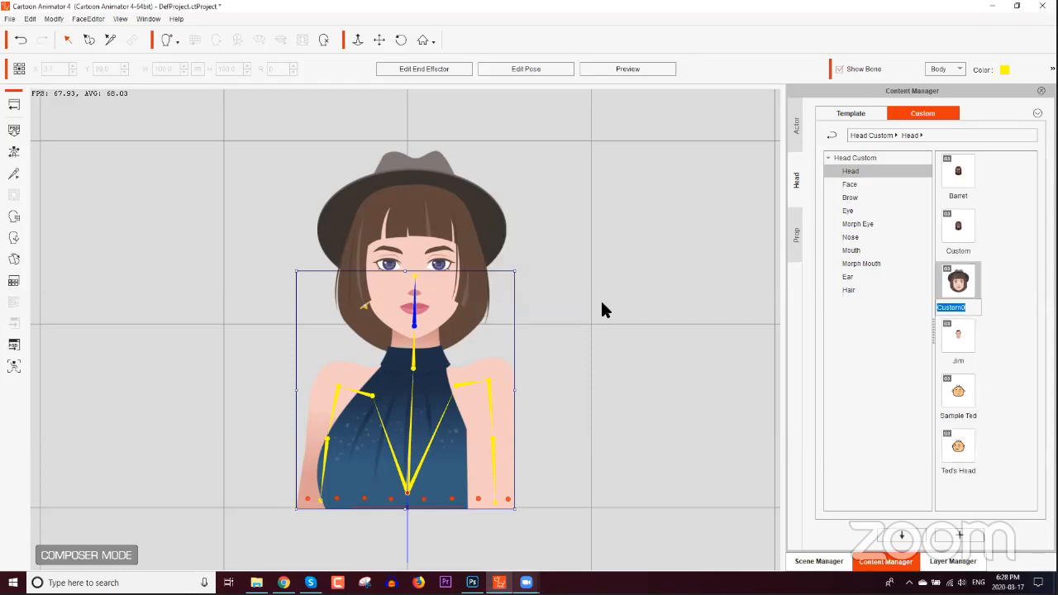
pyautogui.write('Samantha Head')
pyautogui.press('Return')
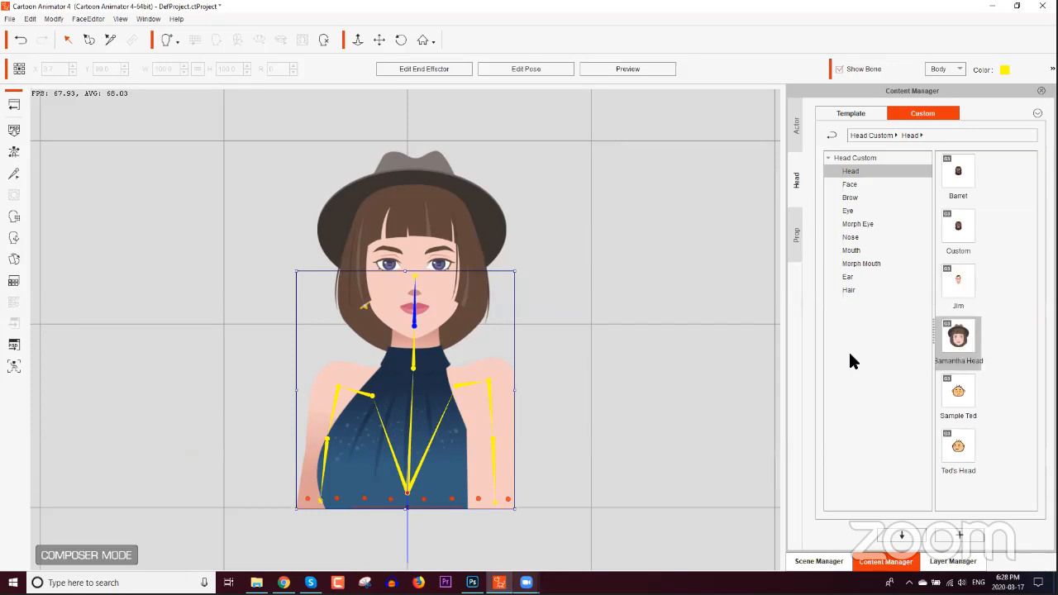
# Step: Return to the stage, open Kristen_F in Composer mode and select her Head bone
pyautogui.click(11, 109)
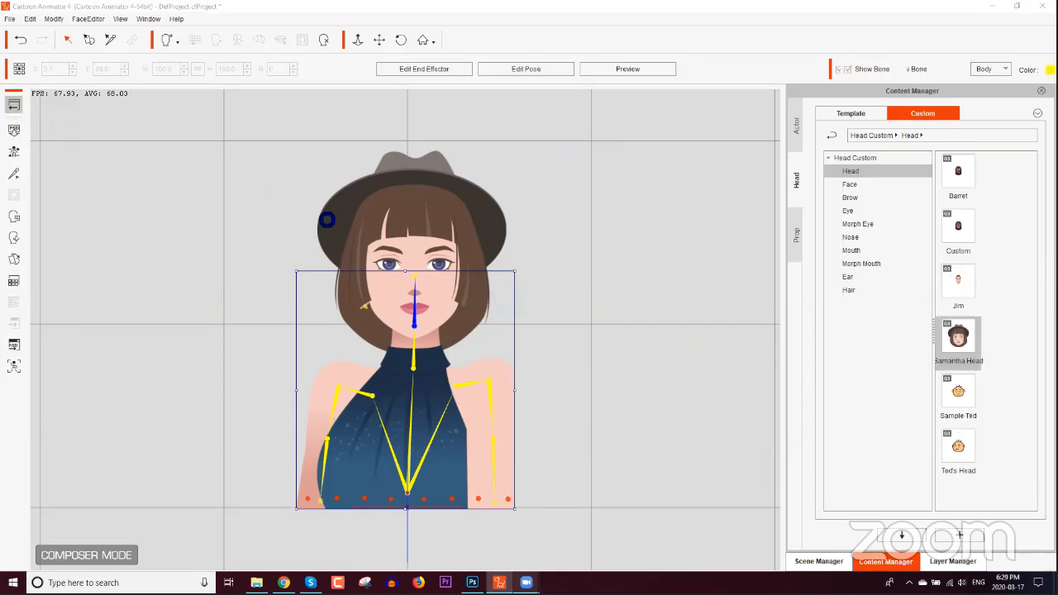
pyautogui.click(478, 239)
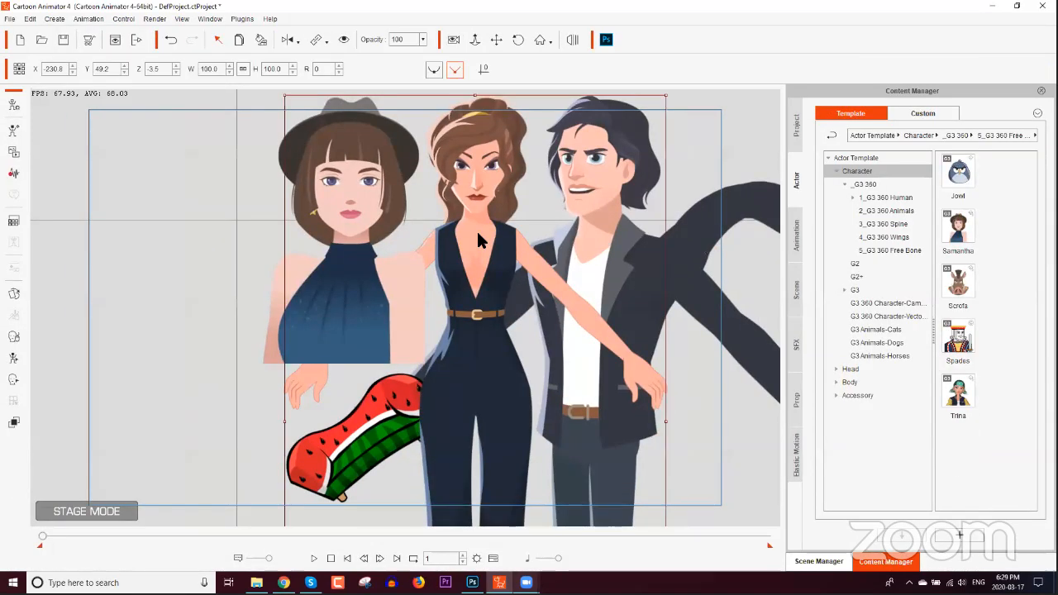
pyautogui.click(805, 561)
pyautogui.click(875, 561)
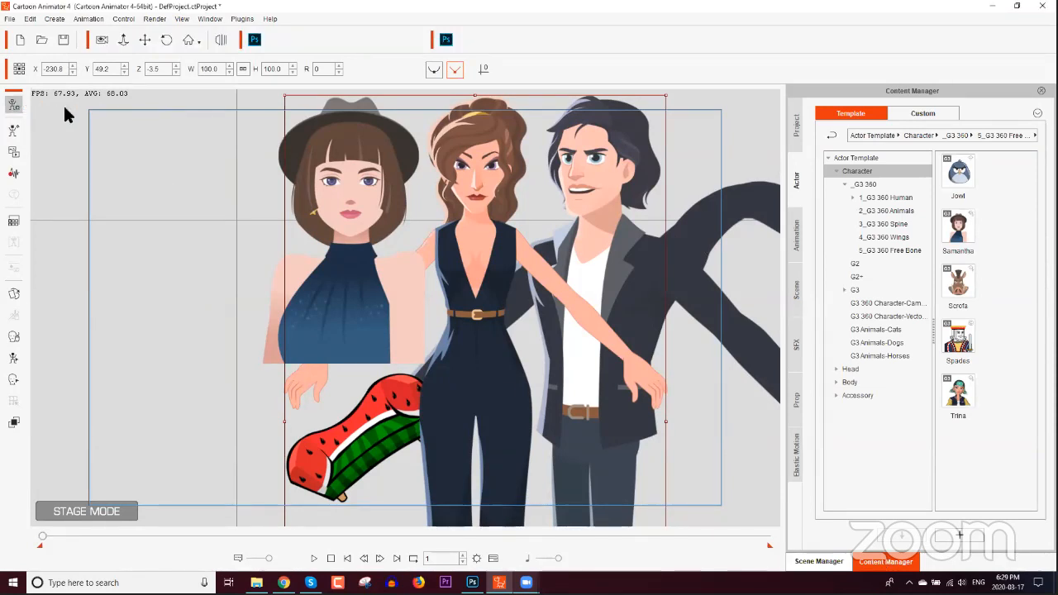
pyautogui.click(417, 199)
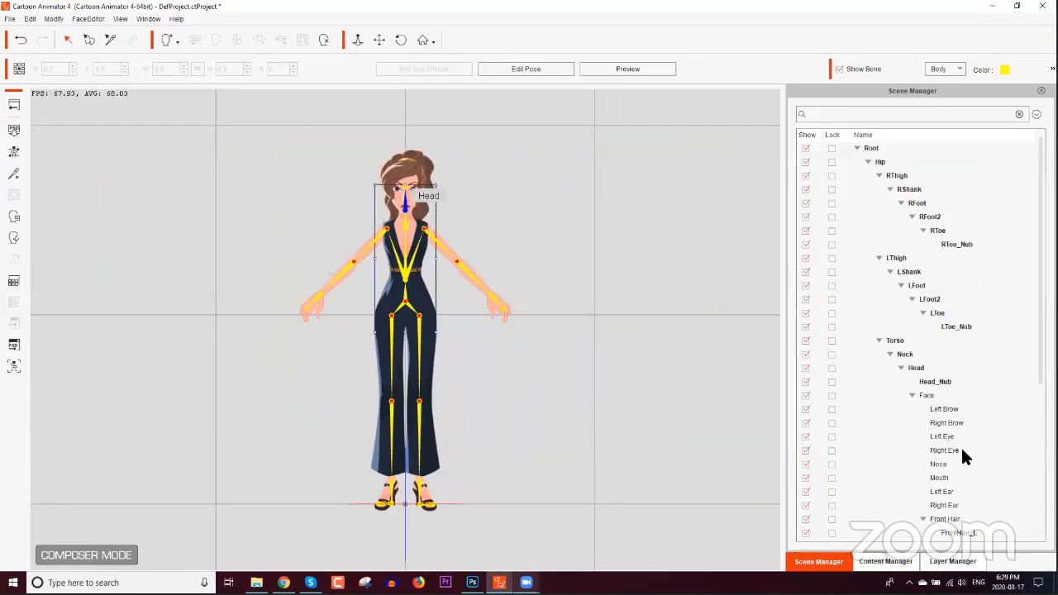
# Step: Replace Kristen_F's head with Samantha Head from the custom Head library and scale it to about 15.5
pyautogui.click(884, 561)
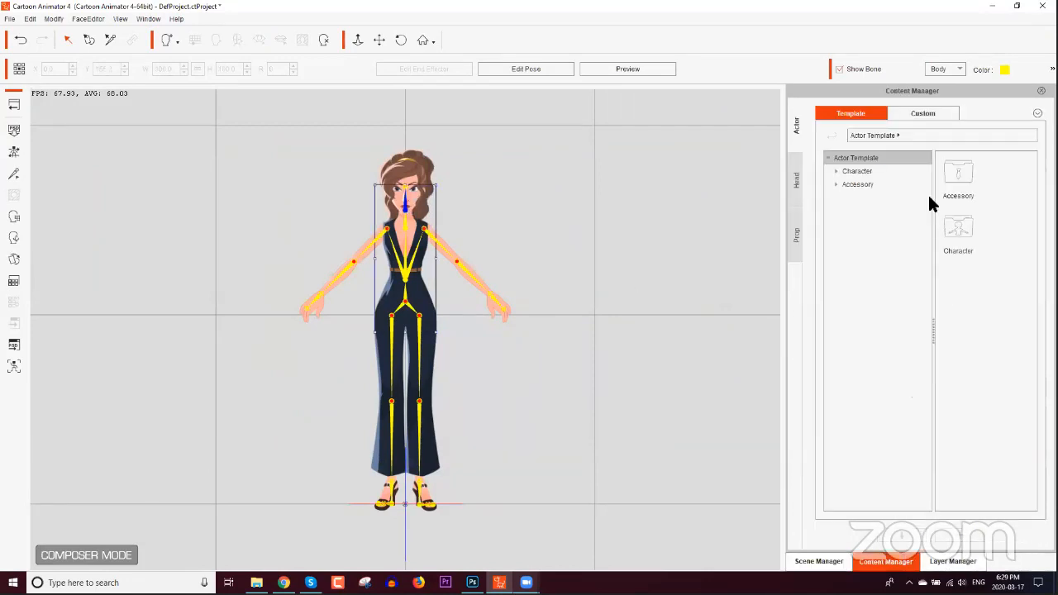
pyautogui.click(916, 115)
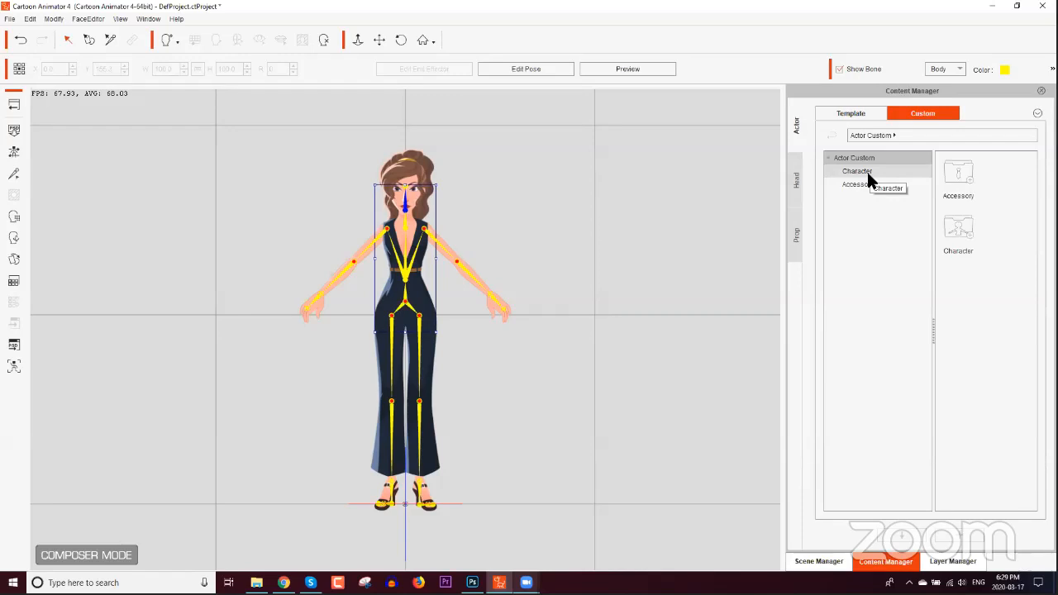
pyautogui.click(797, 181)
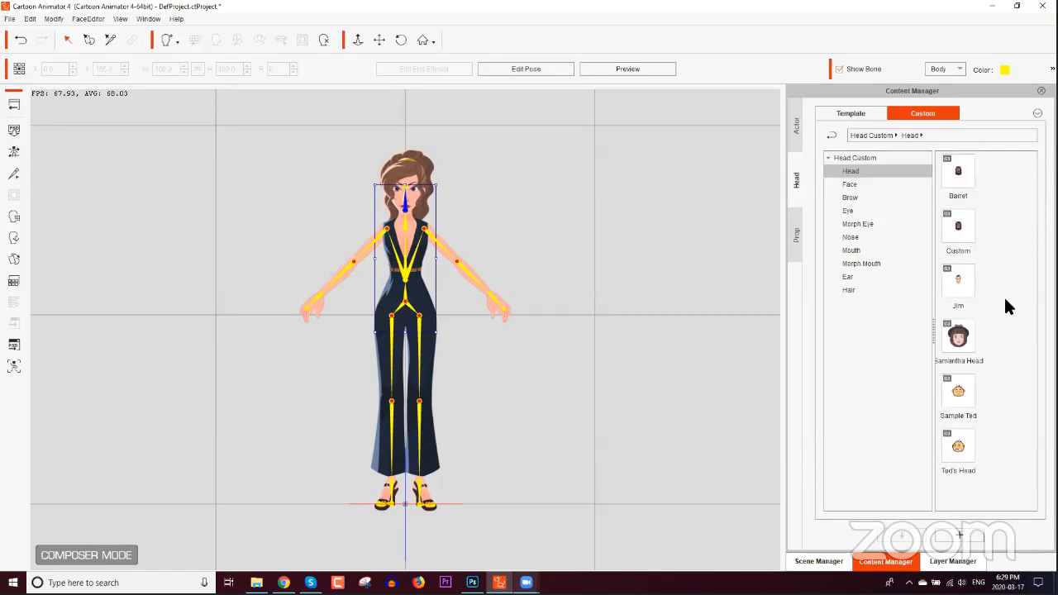
pyautogui.doubleClick(959, 345)
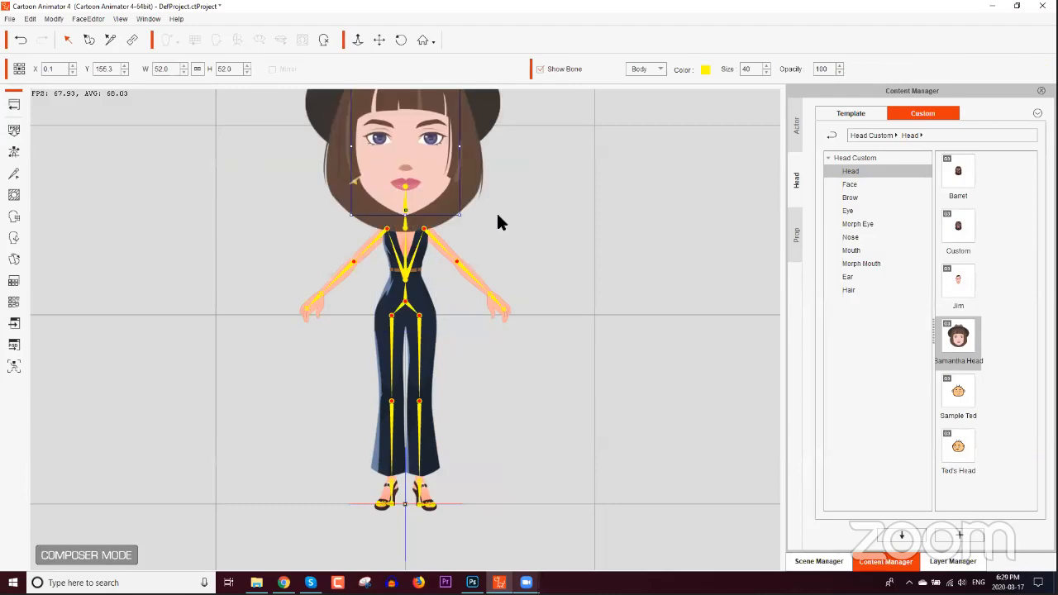
pyautogui.scroll(5, 503, 231)
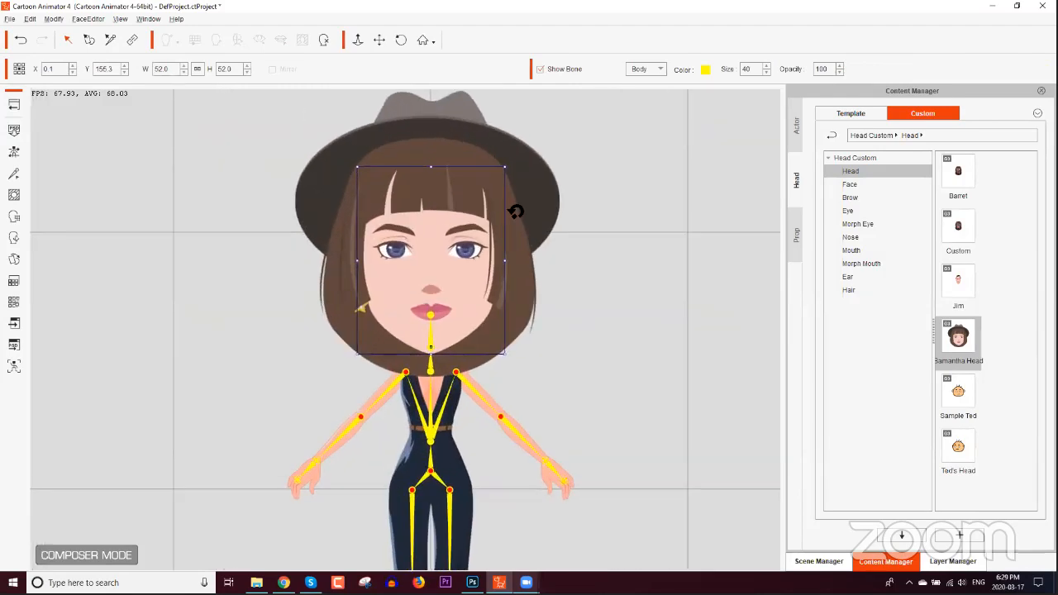
pyautogui.moveTo(503, 174); pyautogui.dragTo(417, 285)
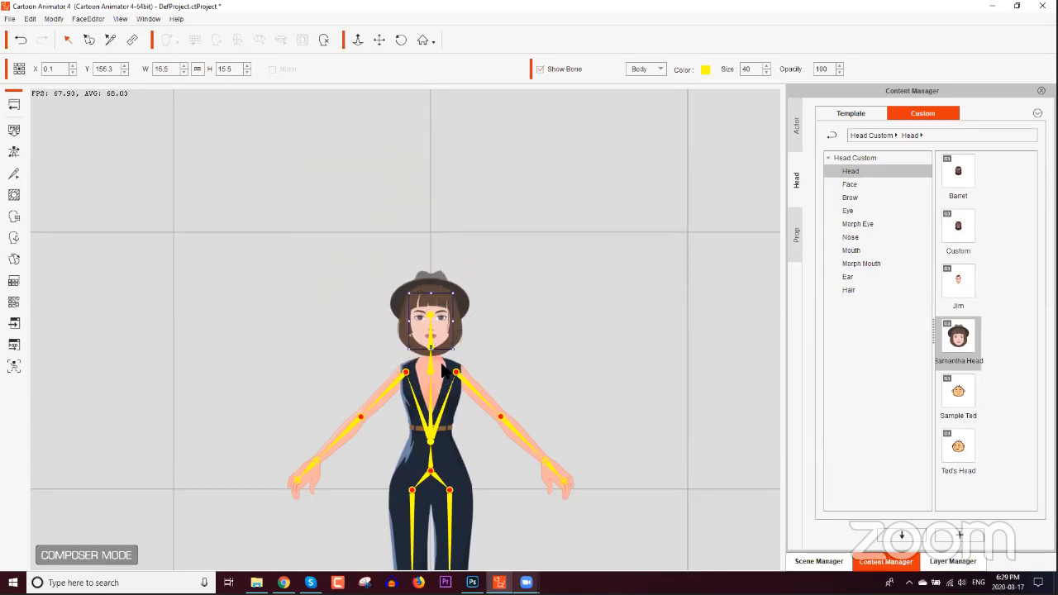
pyautogui.click(953, 561)
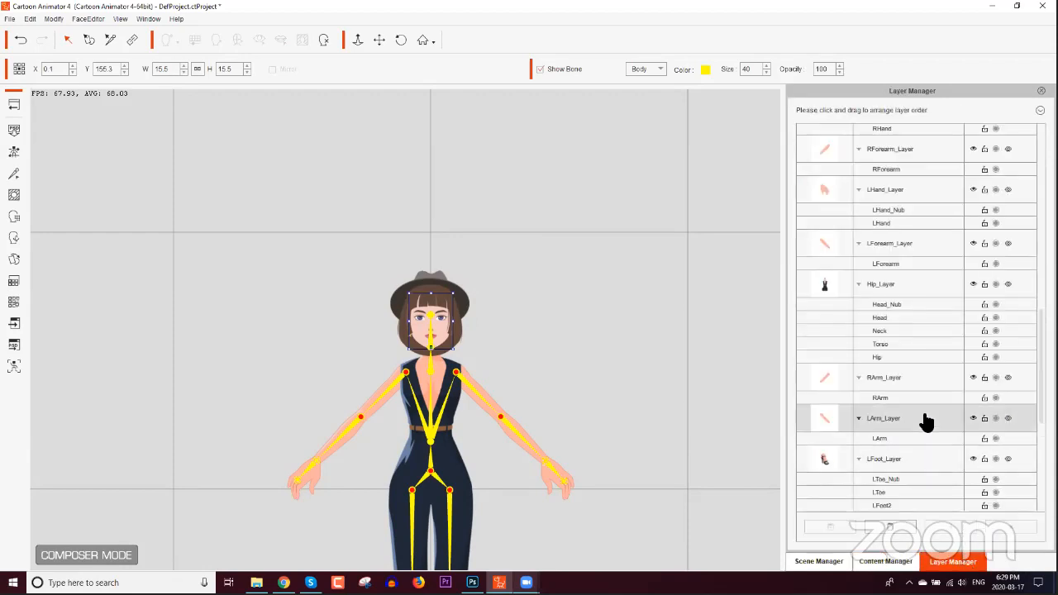
pyautogui.click(901, 288)
pyautogui.scroll(5, 892, 290)
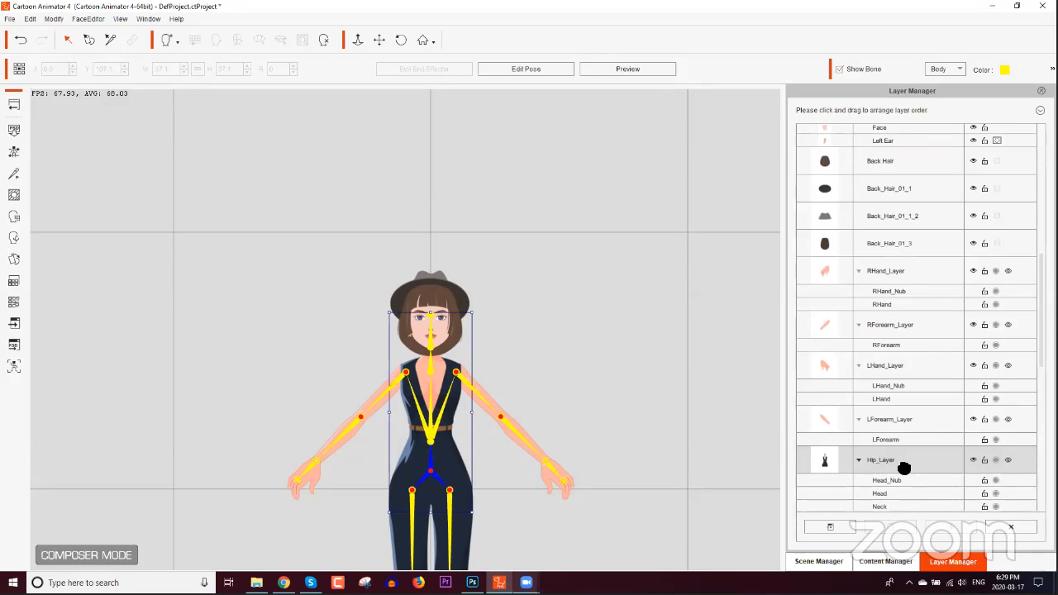
pyautogui.scroll(6, 901, 381)
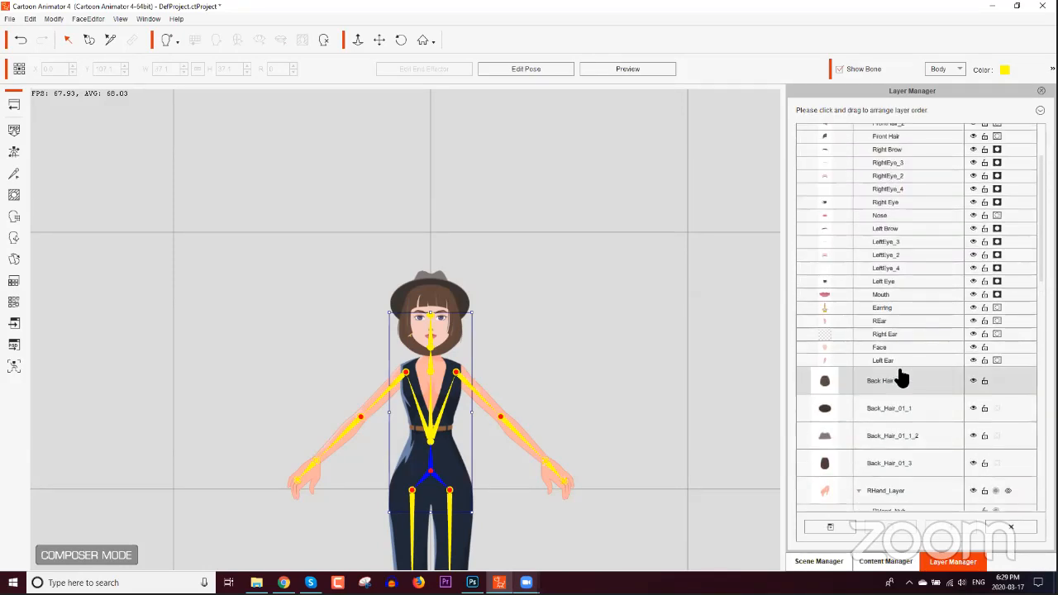
pyautogui.scroll(3, 901, 380)
pyautogui.click(858, 152)
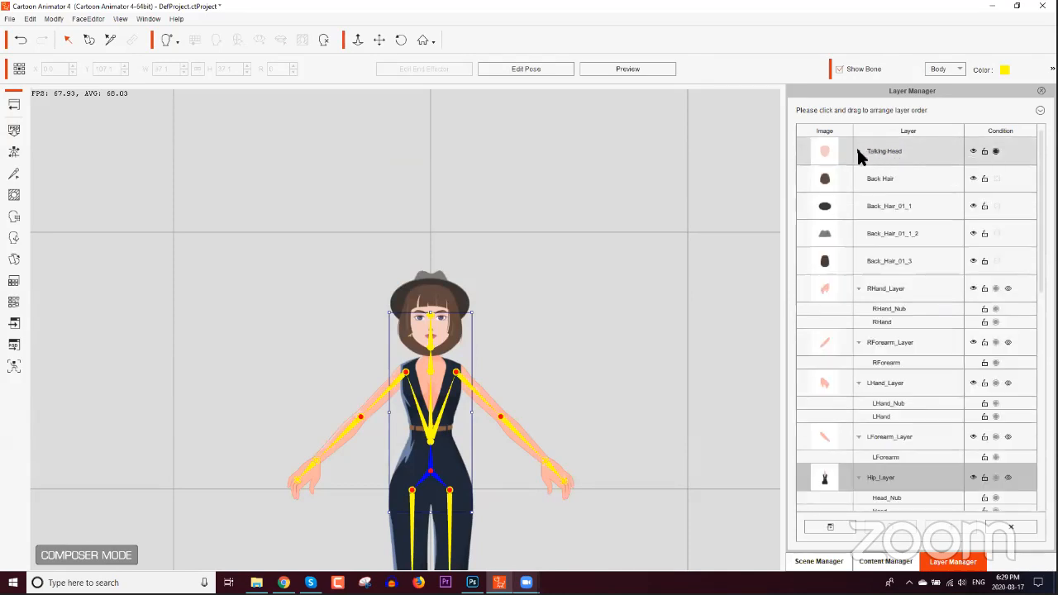
pyautogui.click(858, 151)
pyautogui.click(858, 151)
pyautogui.click(889, 152)
pyautogui.moveTo(888, 153); pyautogui.dragTo(903, 490)
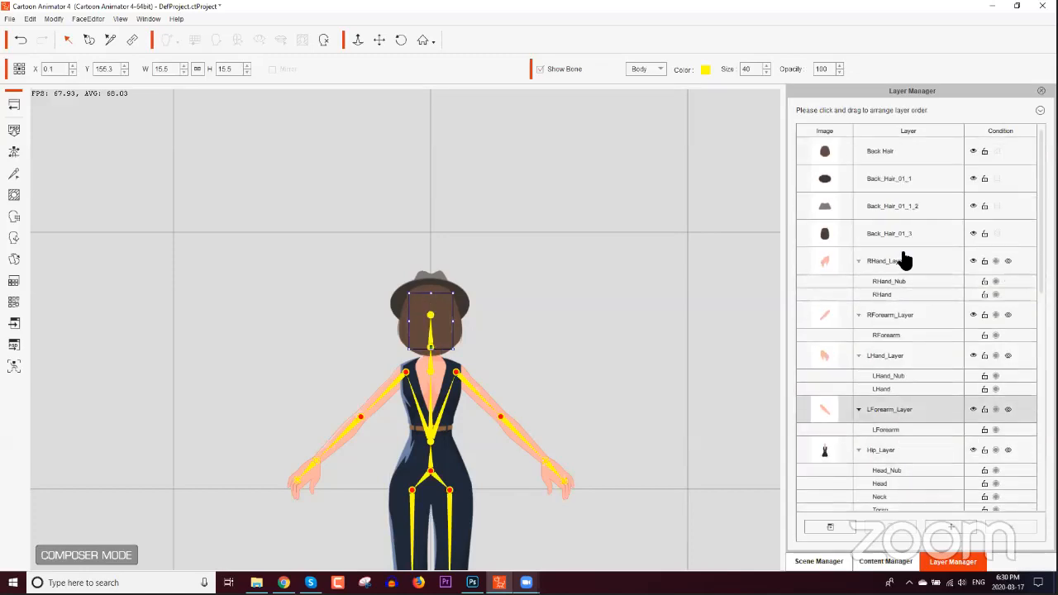
# Step: Move the Back Hair, Back_Hair_01_1, Back_Hair_01_1_2 and Back_Hair_01_3 layers together to directly below Talking Head in the layer order
pyautogui.click(900, 162)
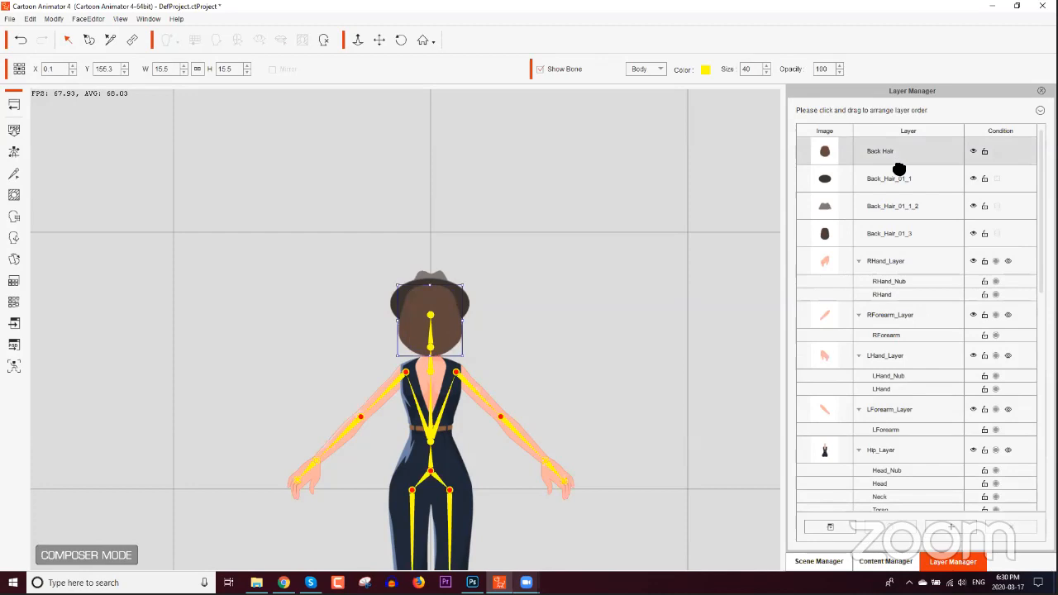
pyautogui.keyDown('shift'); pyautogui.click(905, 244); pyautogui.keyUp('shift')
pyautogui.scroll(-5, 947, 238)
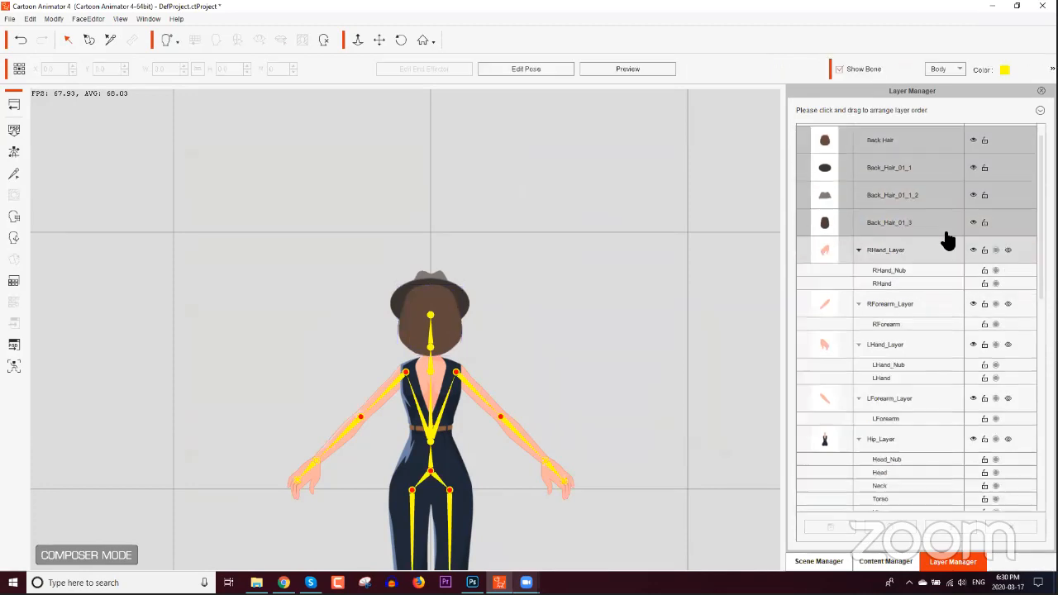
pyautogui.moveTo(912, 169); pyautogui.dragTo(909, 489)
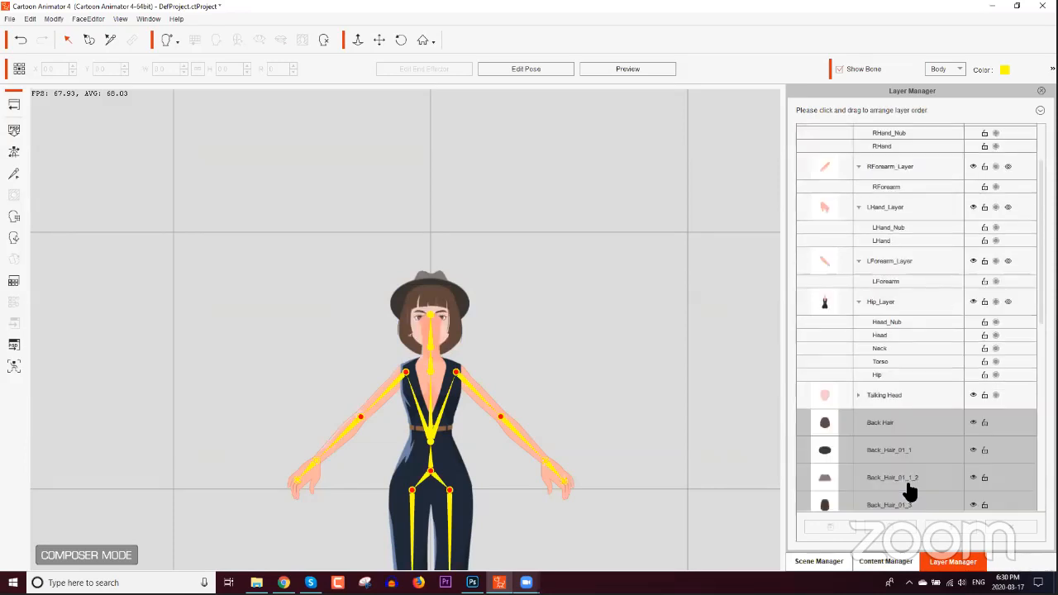
pyautogui.scroll(-2, 917, 417)
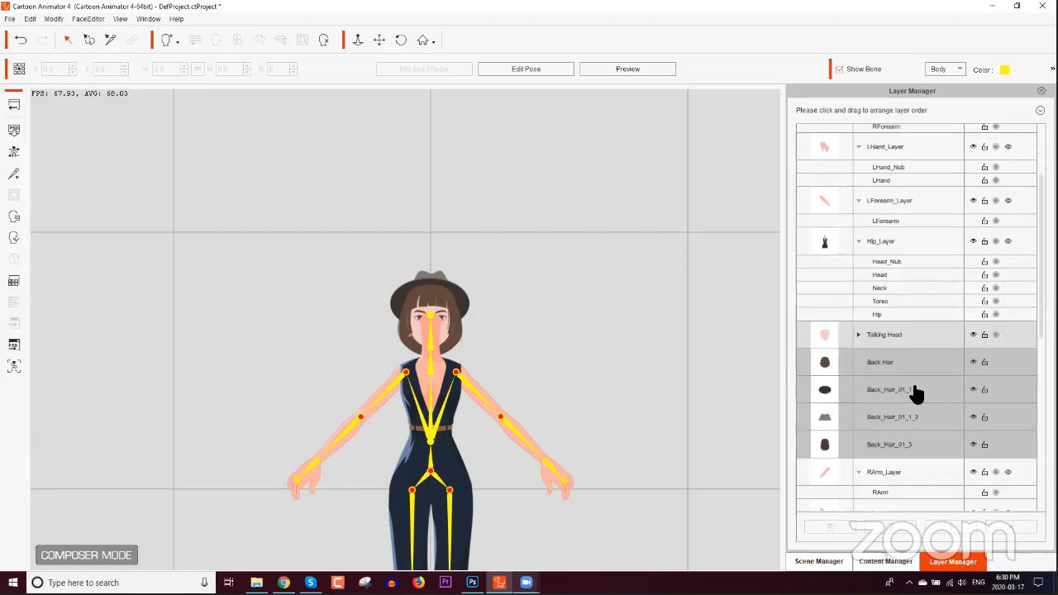
pyautogui.scroll(2, 905, 378)
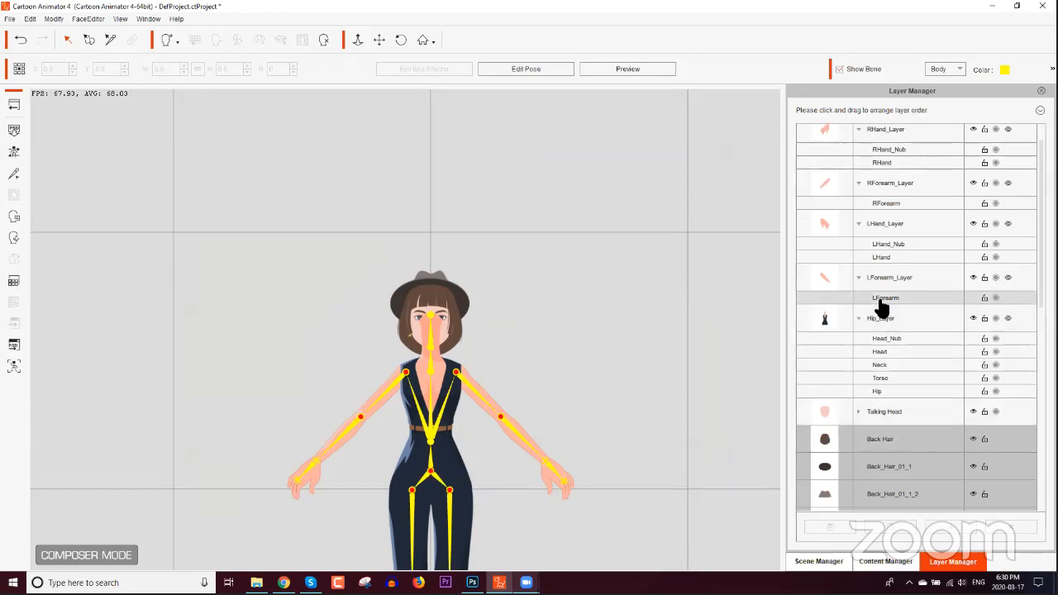
# Step: Move the Talking Head layer group directly above Hip_Layer so the face sits in front of the neck
pyautogui.click(884, 365)
pyautogui.click(883, 353)
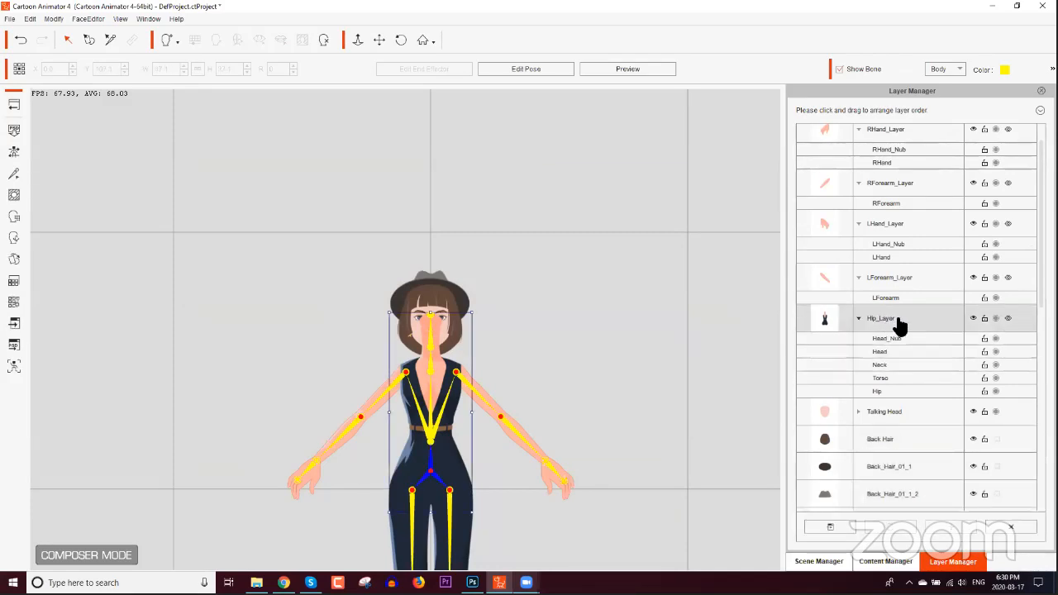
pyautogui.moveTo(892, 411); pyautogui.dragTo(900, 319)
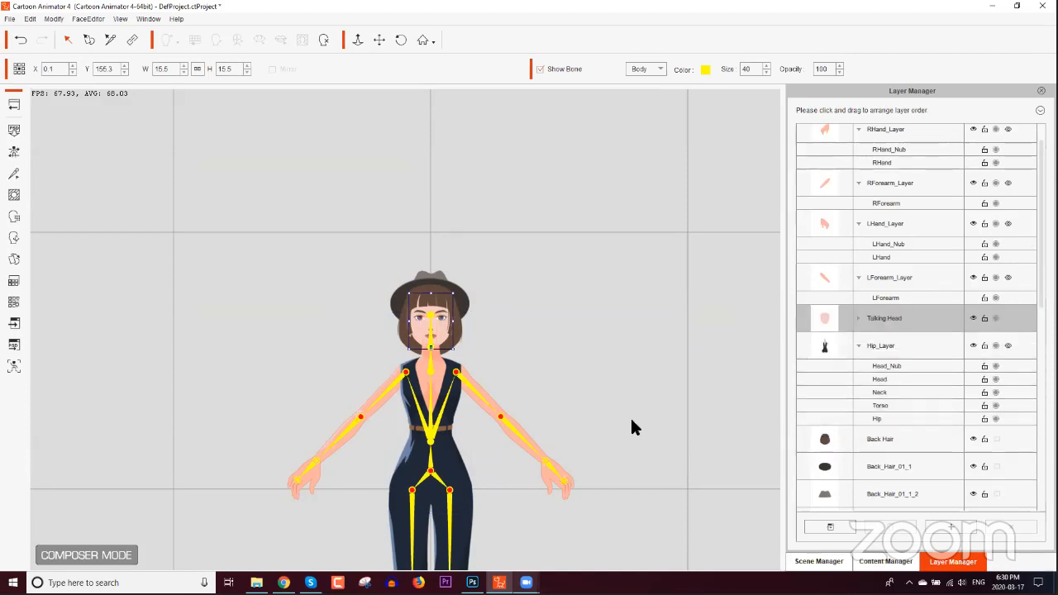
pyautogui.moveTo(477, 210); pyautogui.dragTo(558, 244)
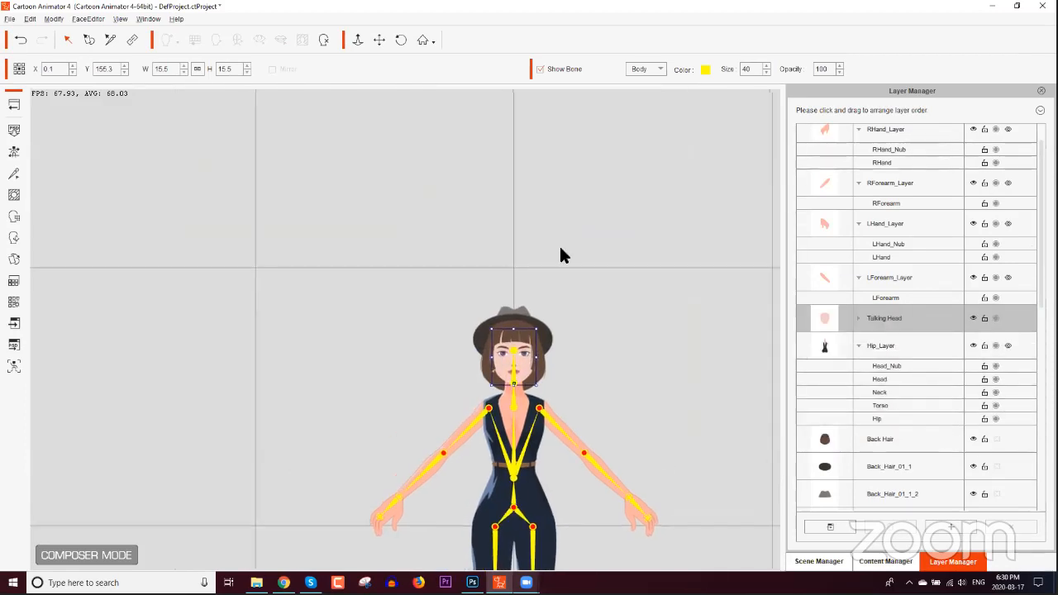
pyautogui.scroll(5, 554, 223)
pyautogui.moveTo(436, 335); pyautogui.dragTo(387, 347)
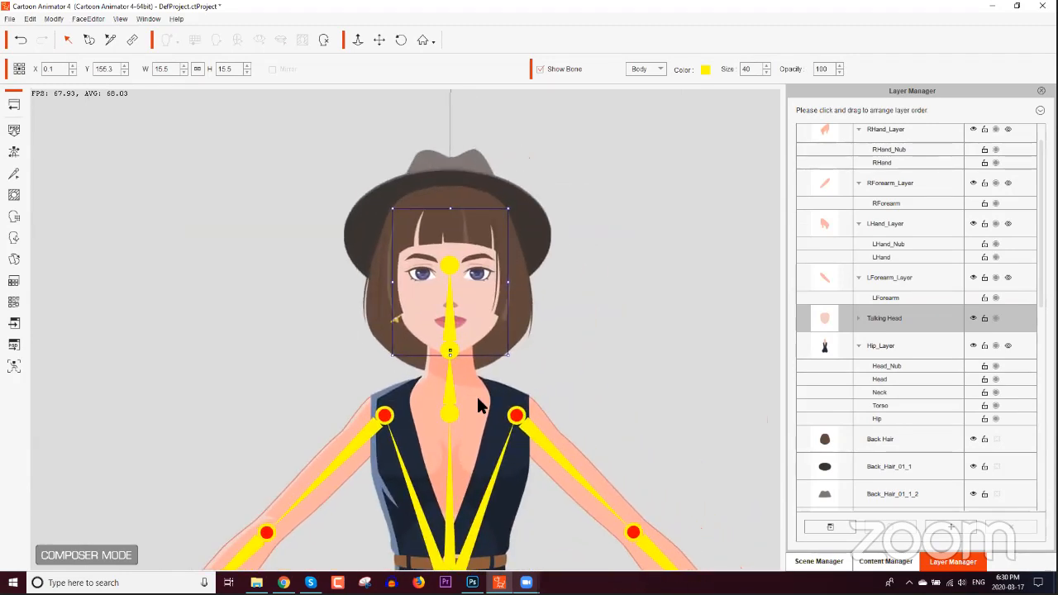
# Step: Send the composed character from Composer mode to Photoshop as a PSD and close the other open document there
pyautogui.click(479, 400)
pyautogui.scroll(-4, 616, 353)
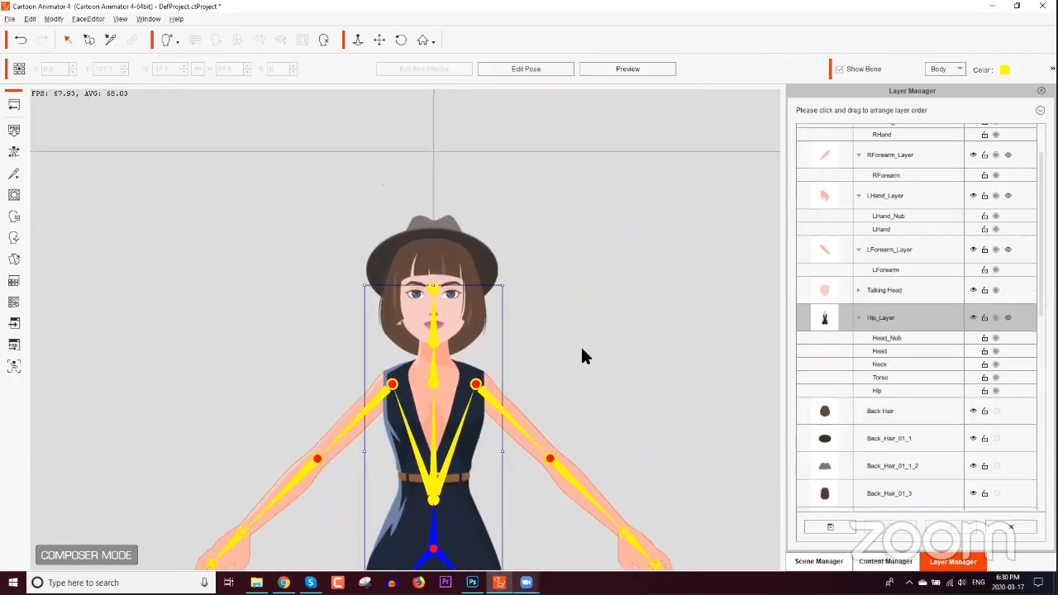
pyautogui.scroll(-2, 555, 411)
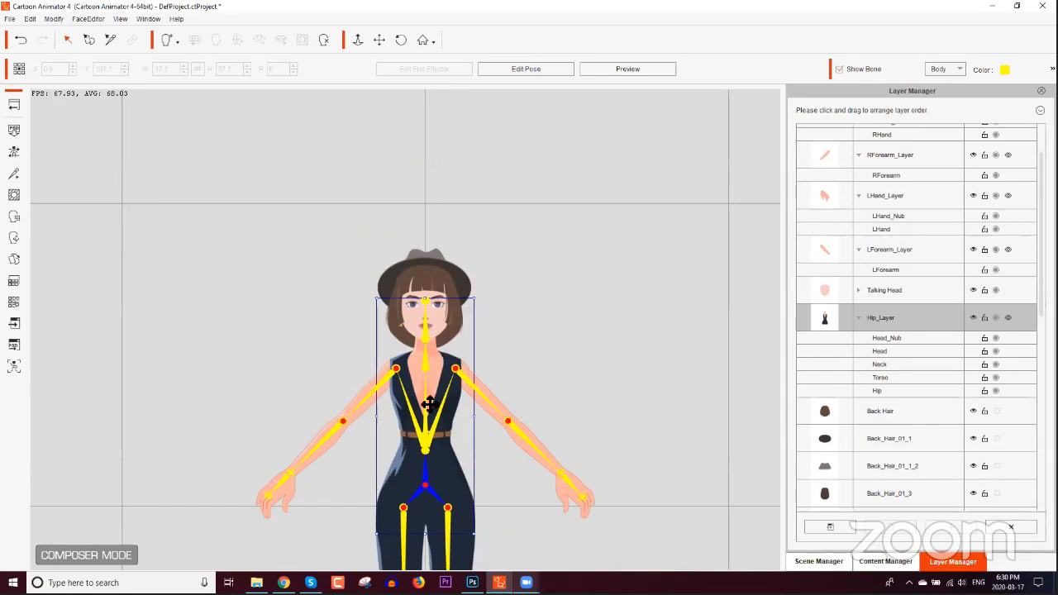
pyautogui.click(14, 329)
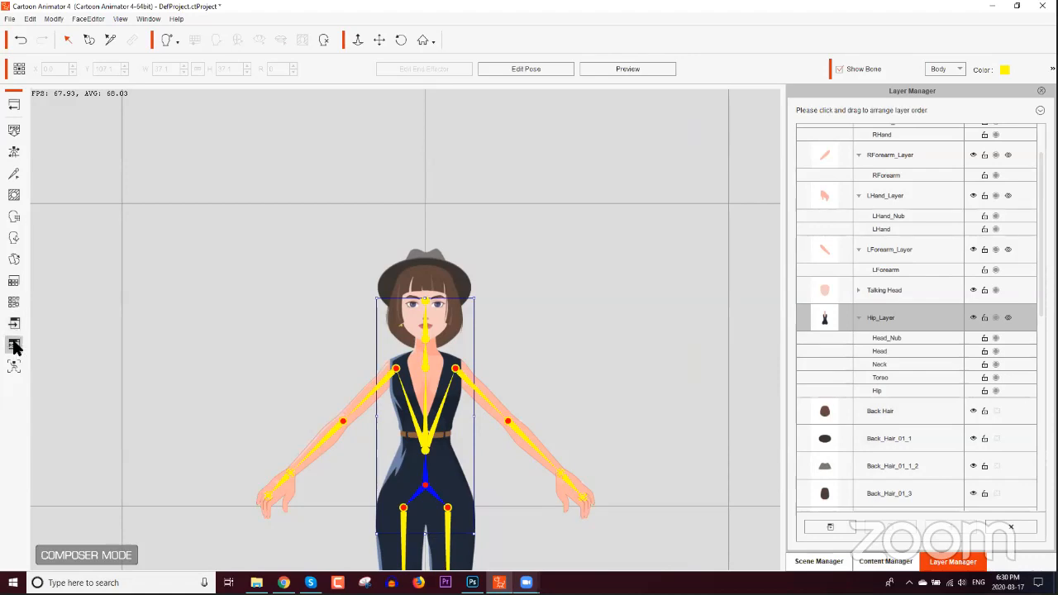
pyautogui.click(668, 335)
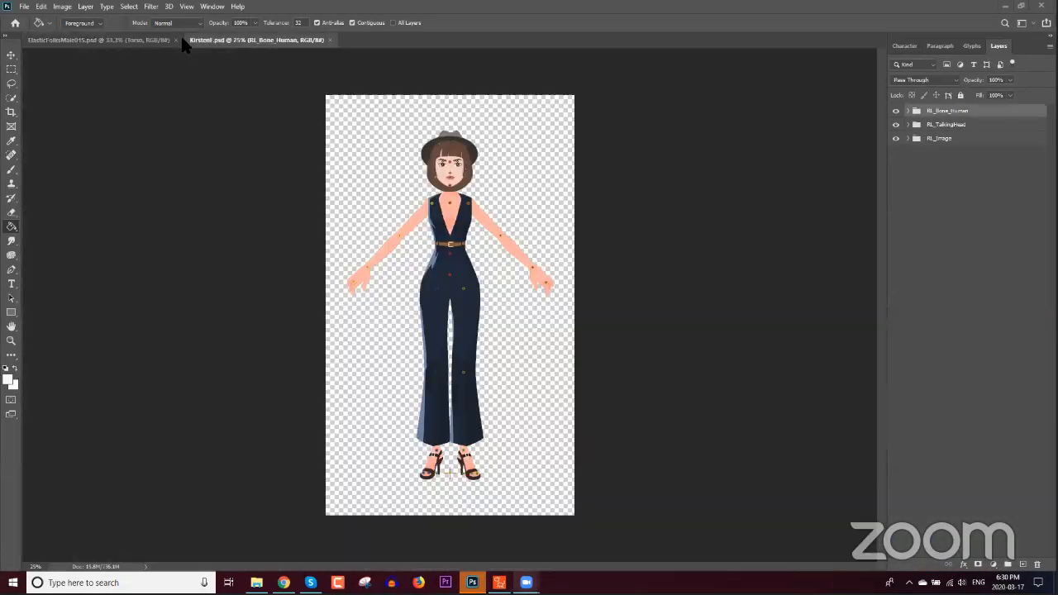
pyautogui.click(176, 39)
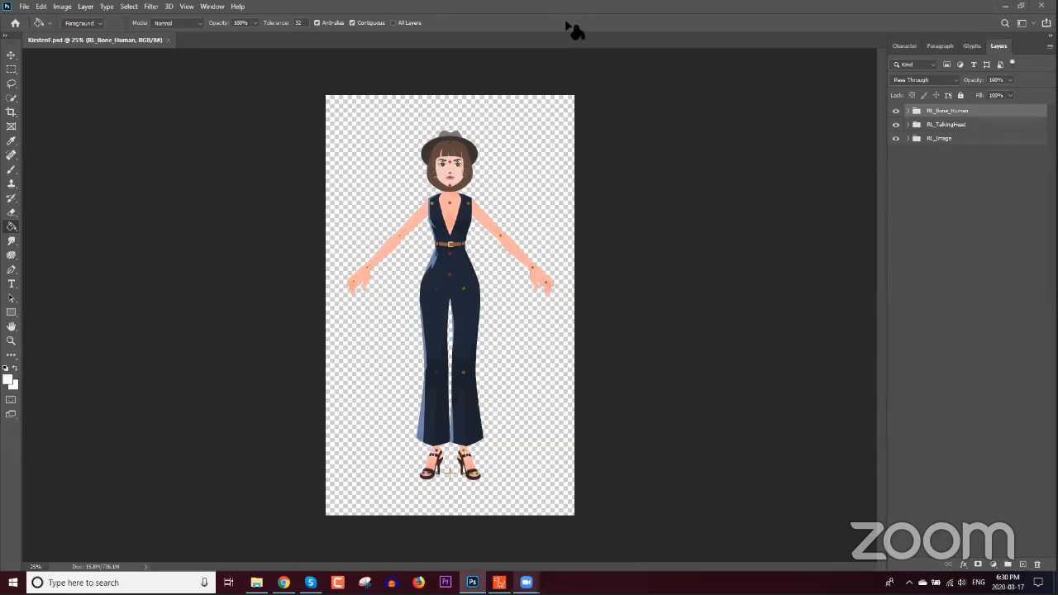
# Step: Sample the character's chest skin tone with the Eyedropper as the foreground colour
pyautogui.scroll(3, 486, 231)
pyautogui.scroll(3, 488, 211)
pyautogui.scroll(8, 558, 488)
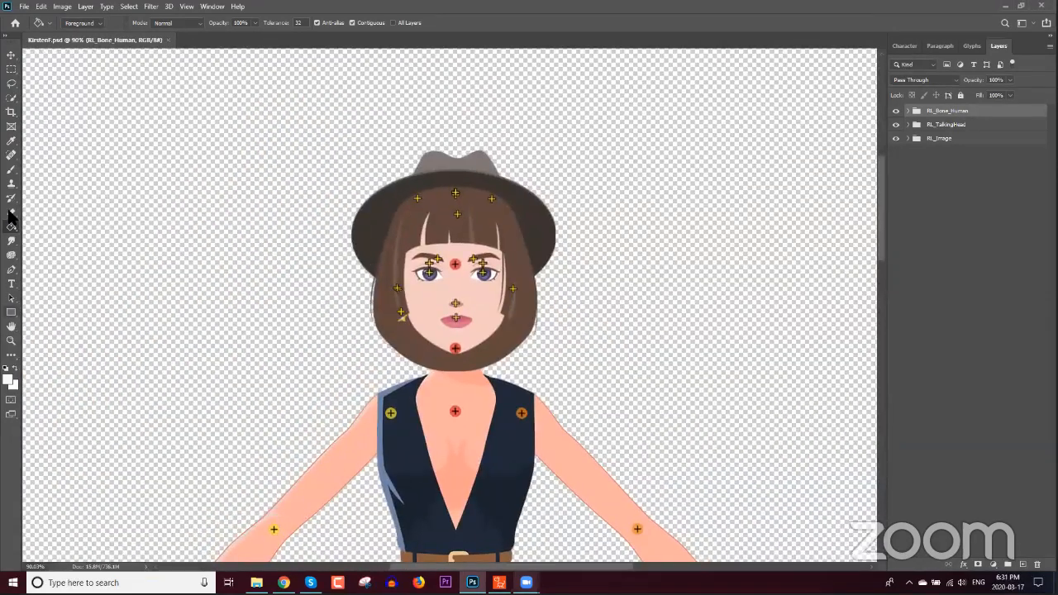
pyautogui.click(11, 141)
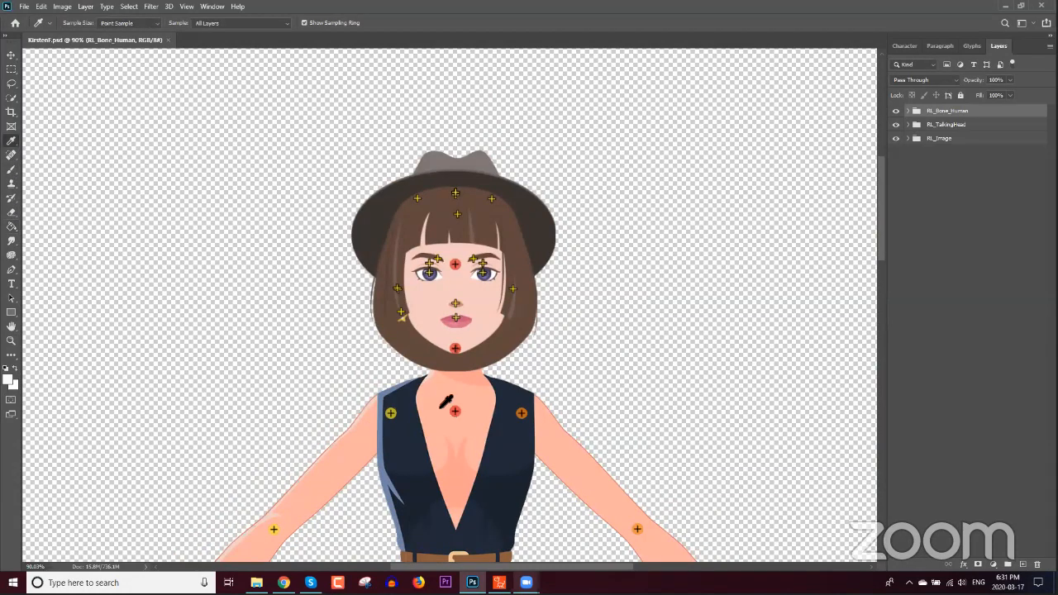
pyautogui.click(442, 404)
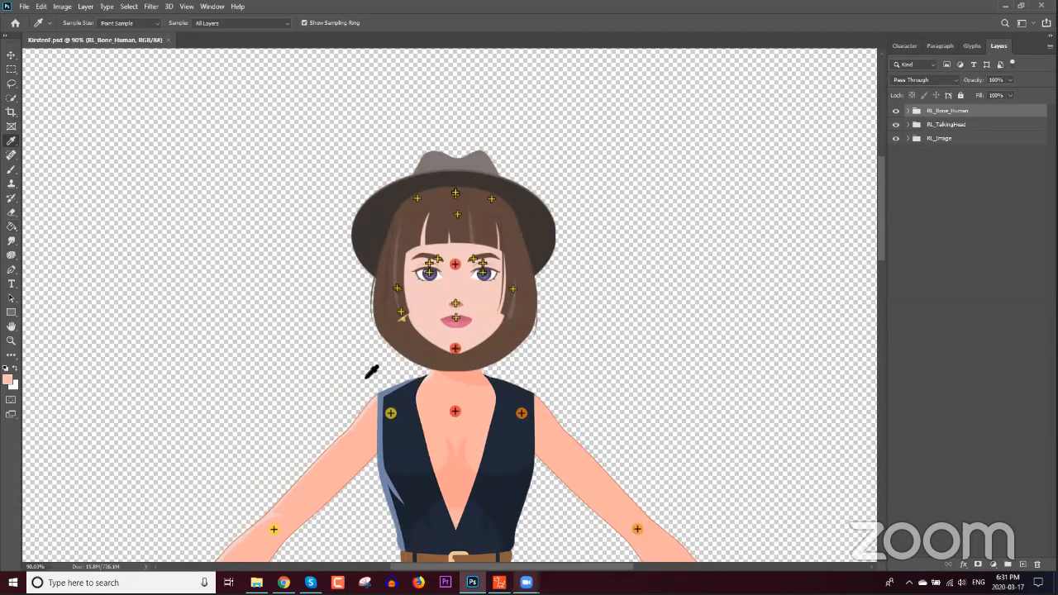
# Step: Fill the Face layer inside RL_TalkingHead's Center group with the sampled skin colour using the Paint Bucket
pyautogui.click(12, 226)
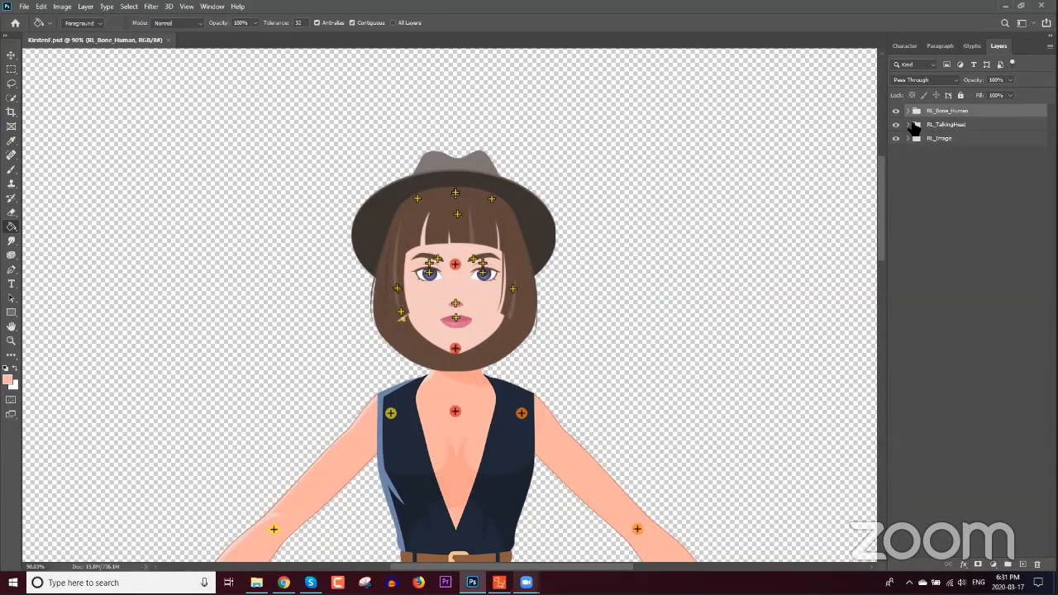
pyautogui.click(912, 124)
pyautogui.click(917, 153)
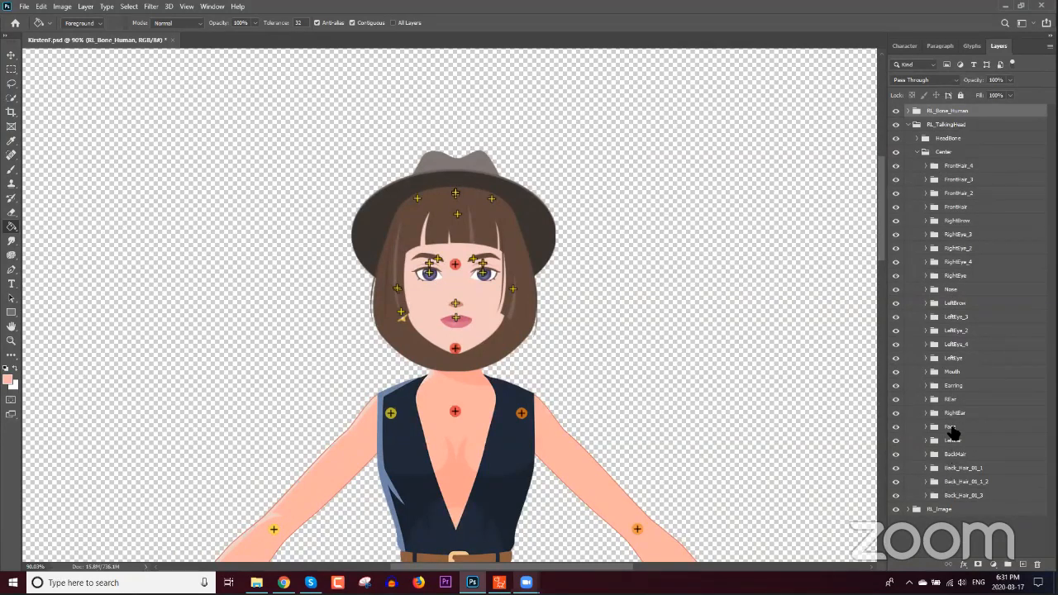
pyautogui.click(929, 427)
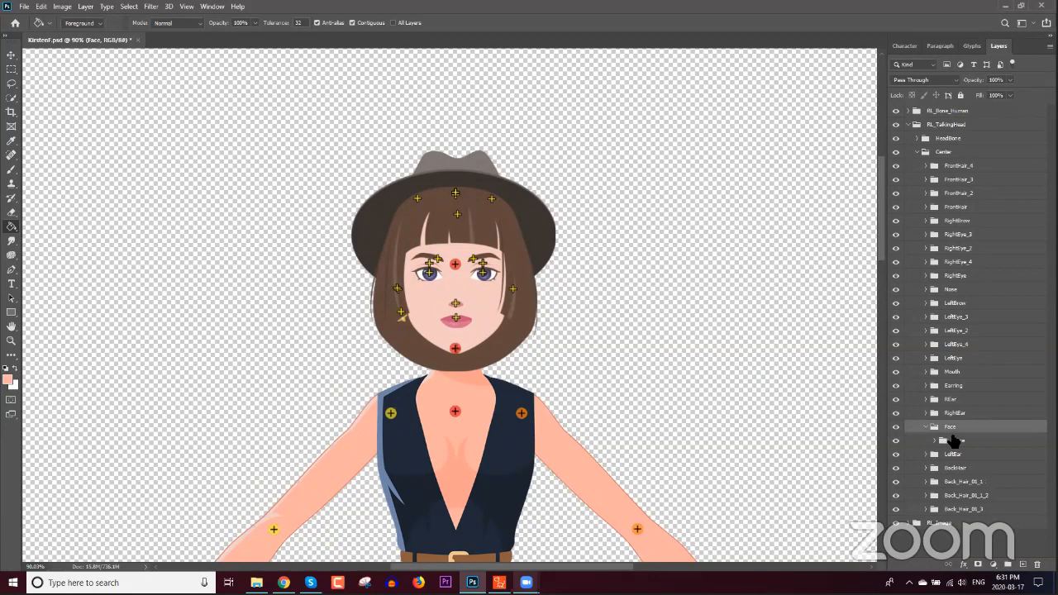
pyautogui.click(925, 426)
pyautogui.click(928, 457)
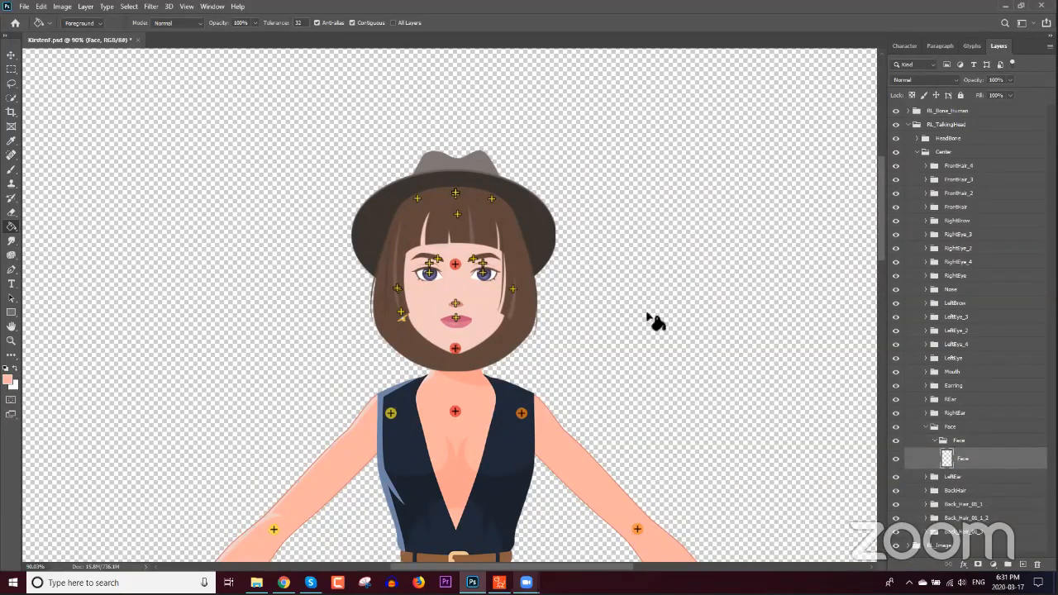
pyautogui.click(475, 299)
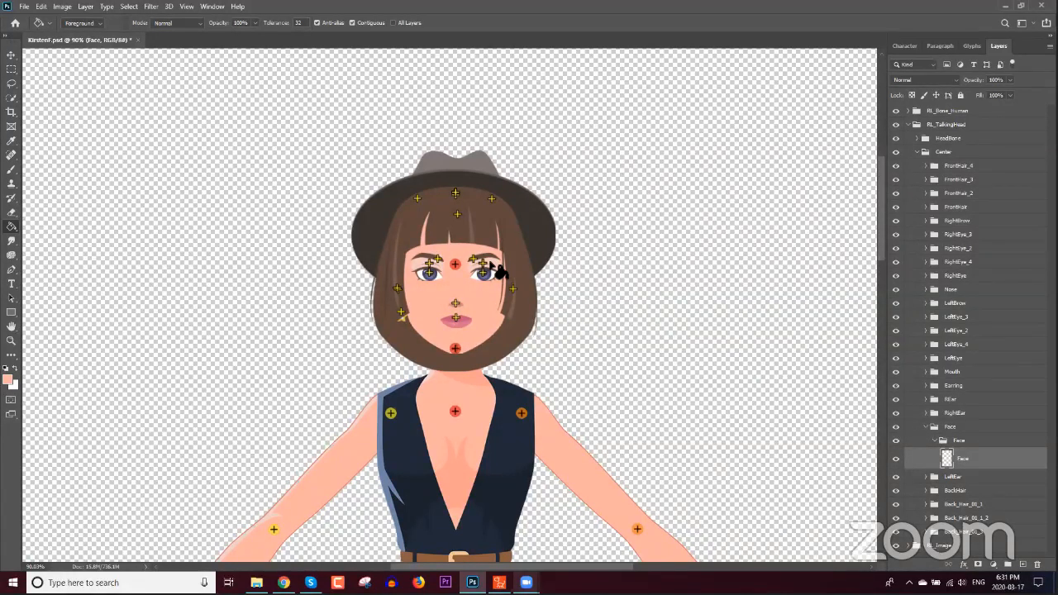
# Step: Save the recoloured PSD, switch back to Cartoon Animator and return from Composer mode to the stage
pyautogui.click(24, 7)
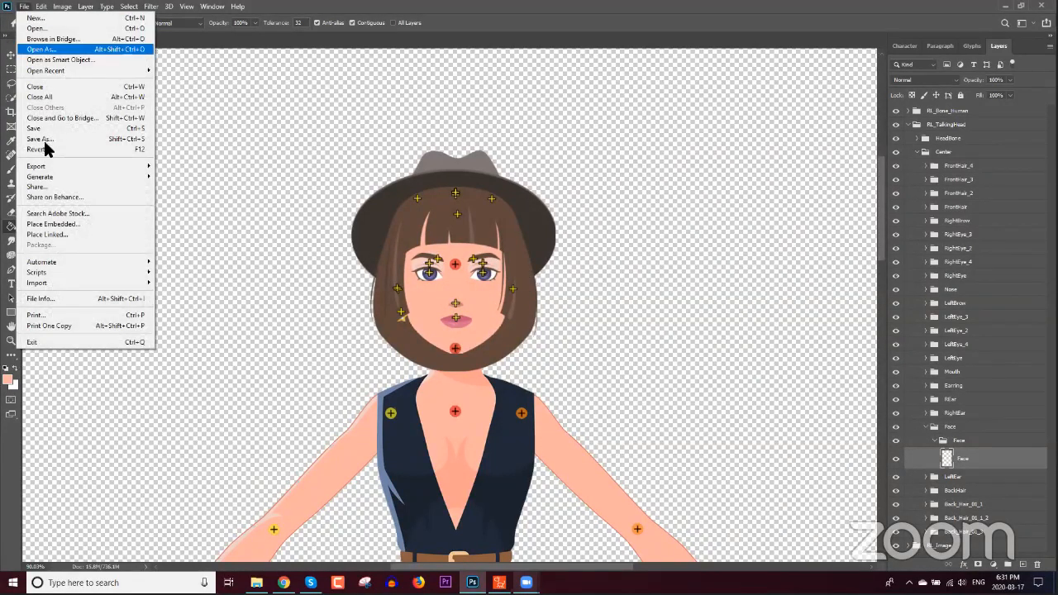
pyautogui.click(48, 129)
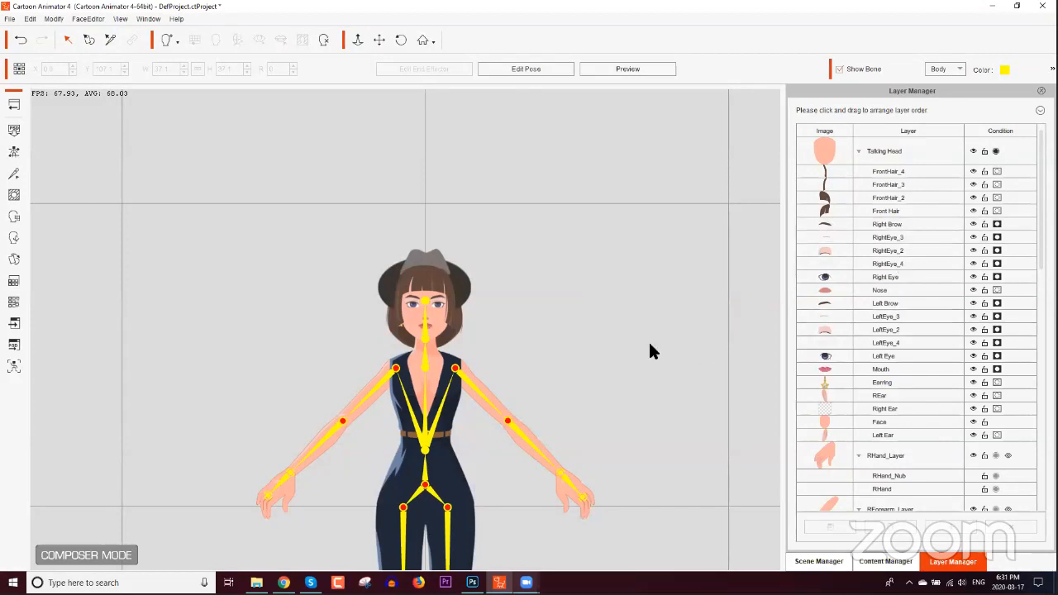
pyautogui.click(14, 104)
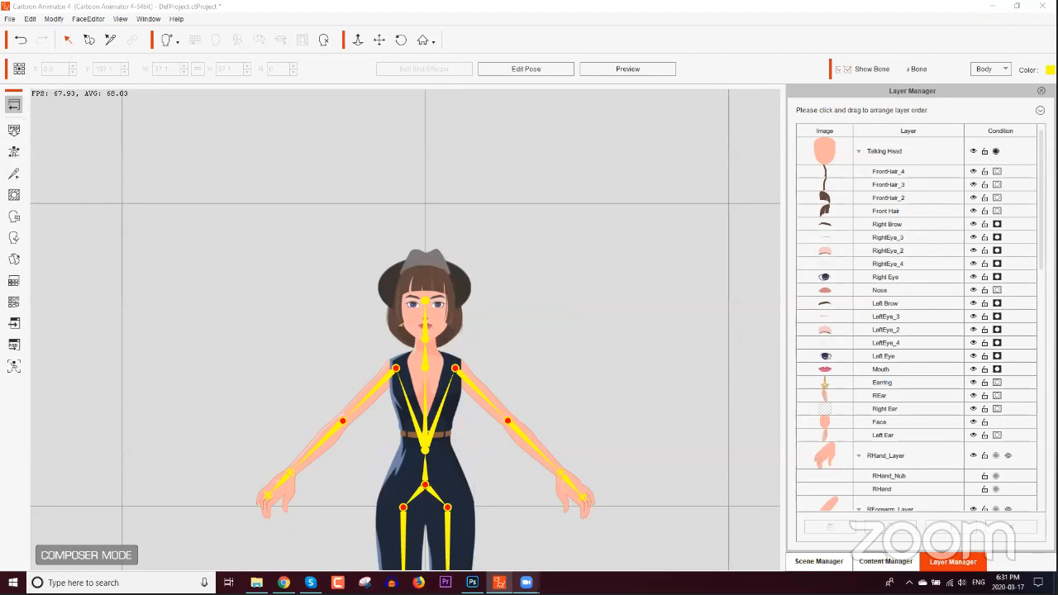
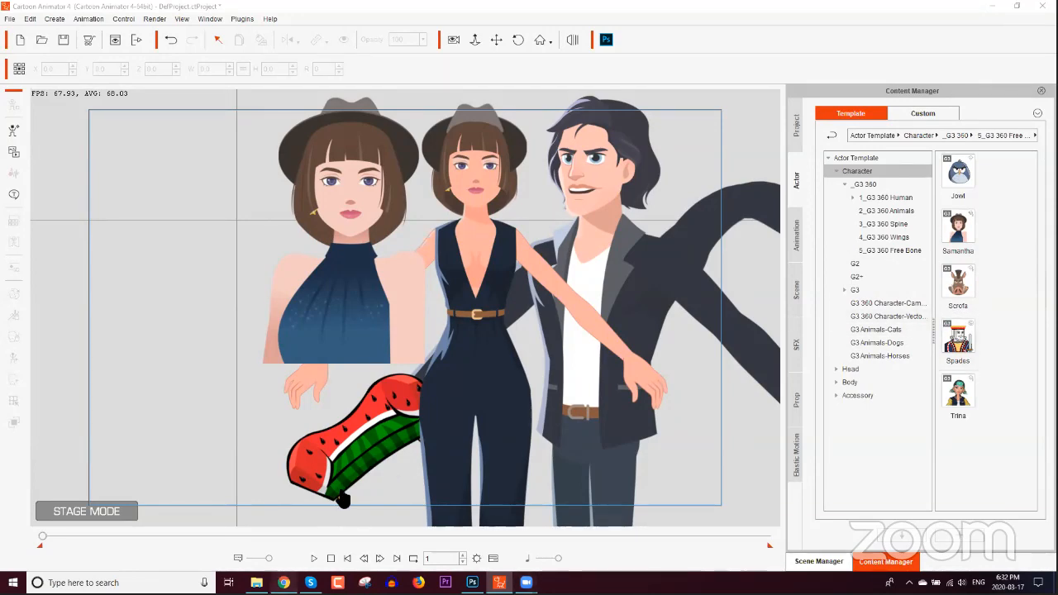
# Step: Switch to Chrome and open the Submission Guide section of the Reallusion Developer Center's CrazyTalk Animator resources
pyautogui.click(283, 583)
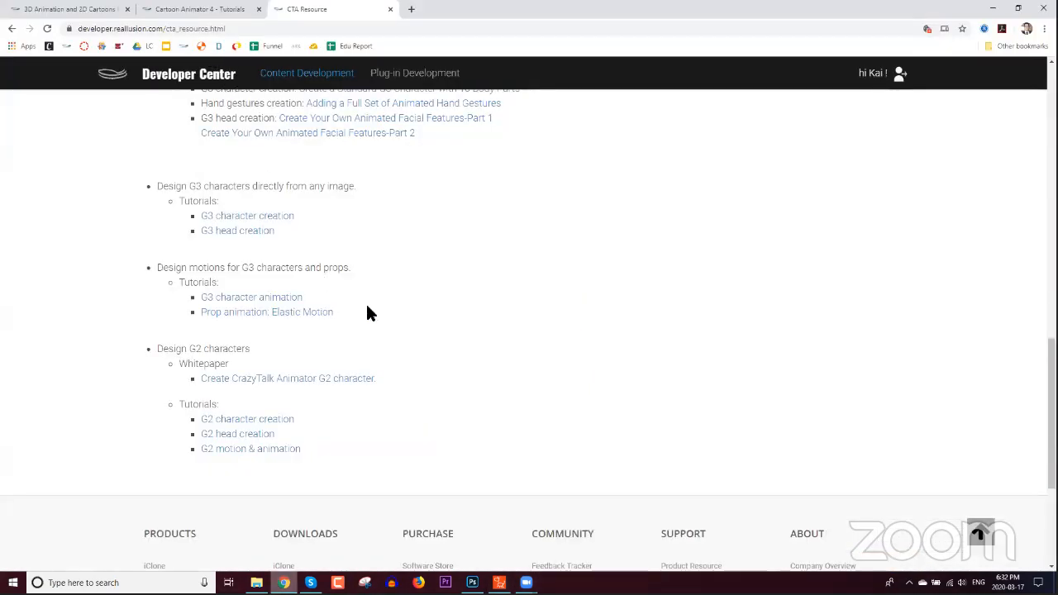
pyautogui.scroll(-3, 357, 312)
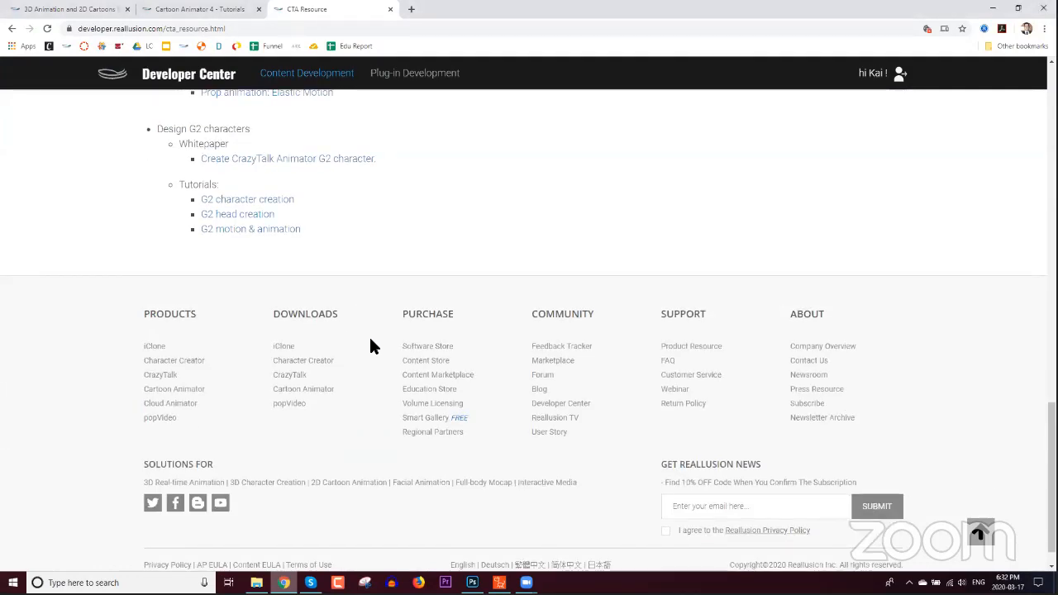
pyautogui.scroll(20, 358, 359)
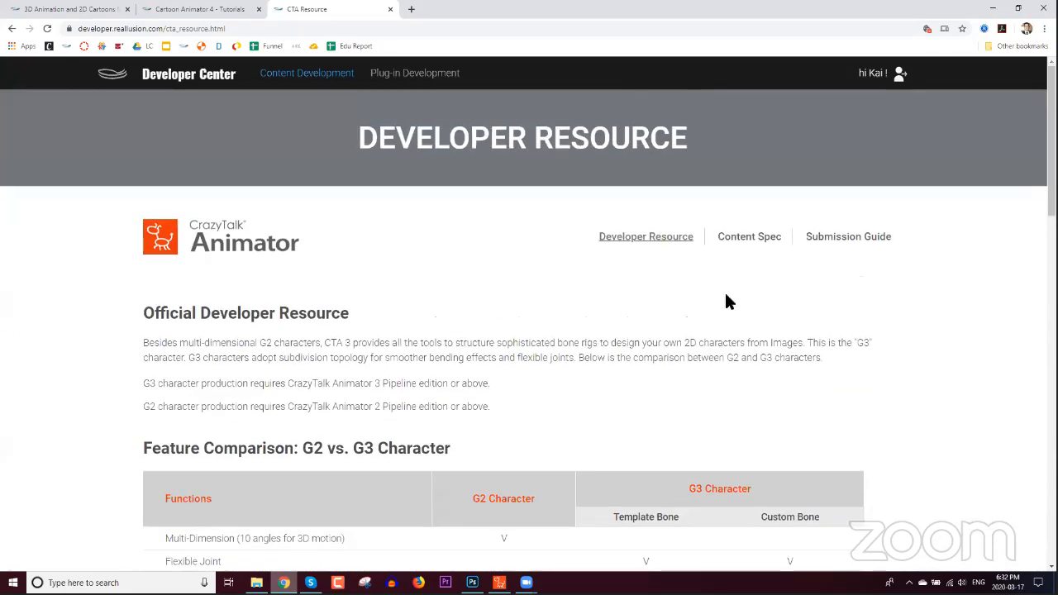
pyautogui.click(838, 243)
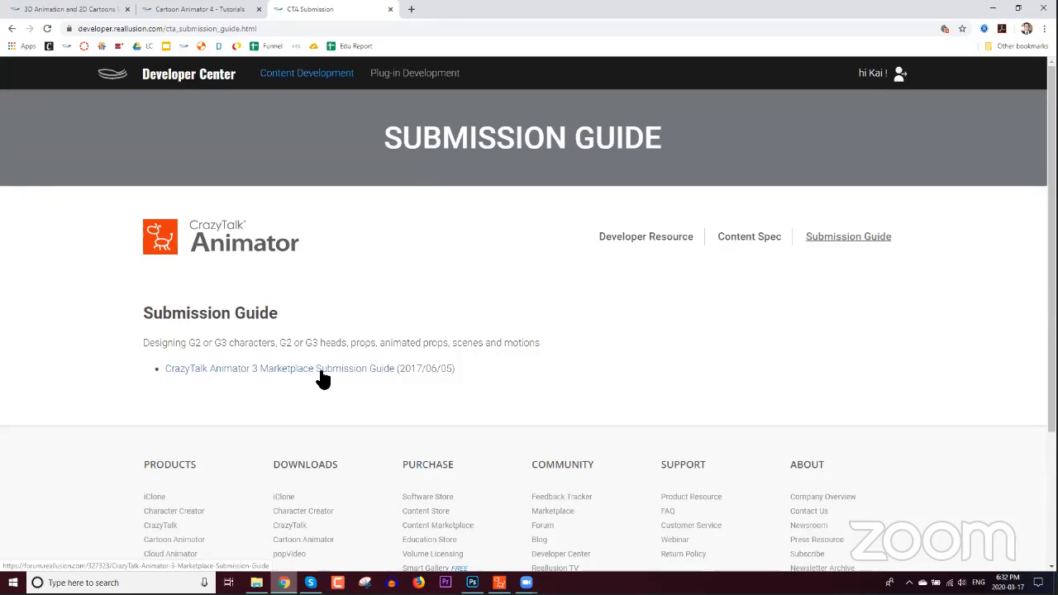
pyautogui.click(287, 30)
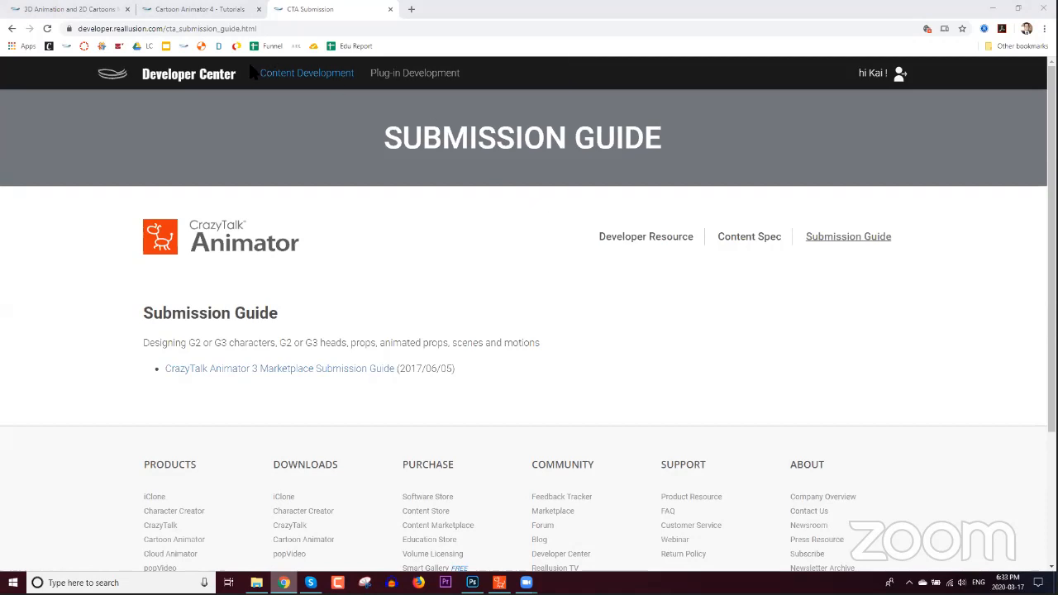
# Step: Open the CrazyTalk Animator 3 Marketplace Submission Guide and look through its parts and the G2 versus G3 comparison
pyautogui.click(302, 371)
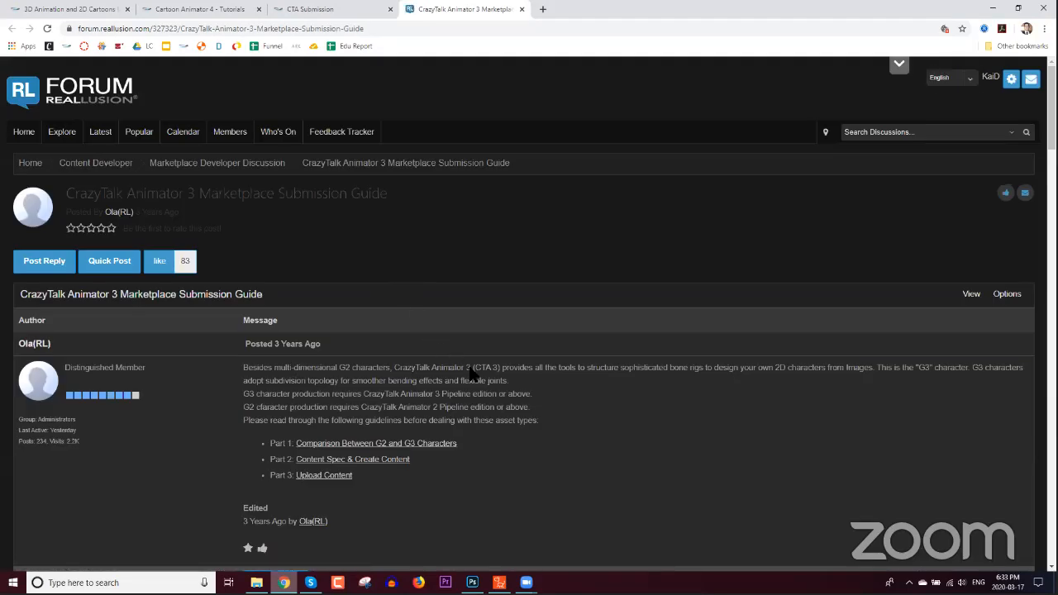
pyautogui.scroll(-1, 484, 366)
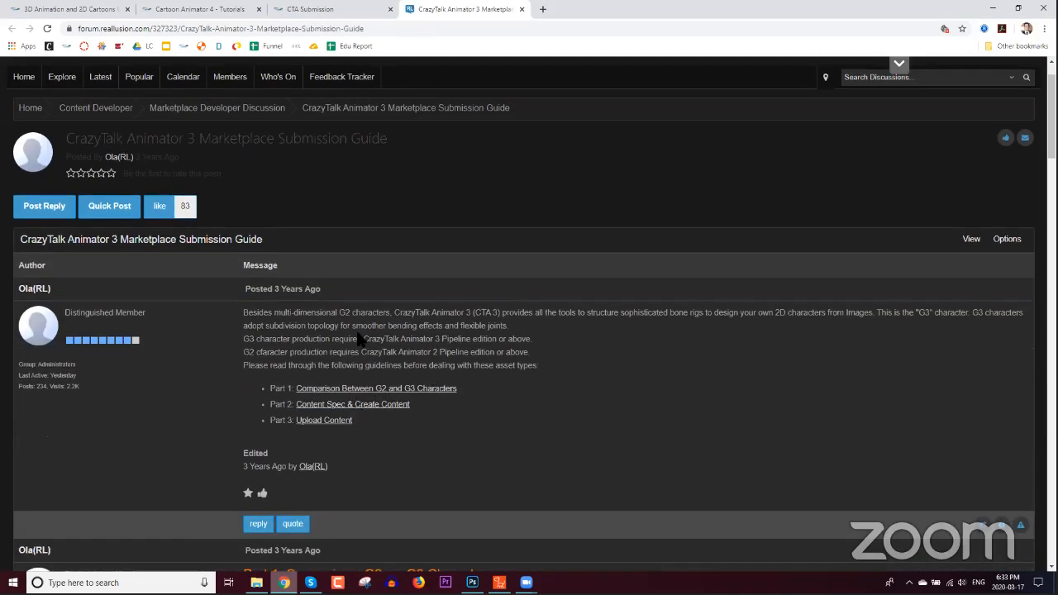
pyautogui.scroll(-7, 387, 337)
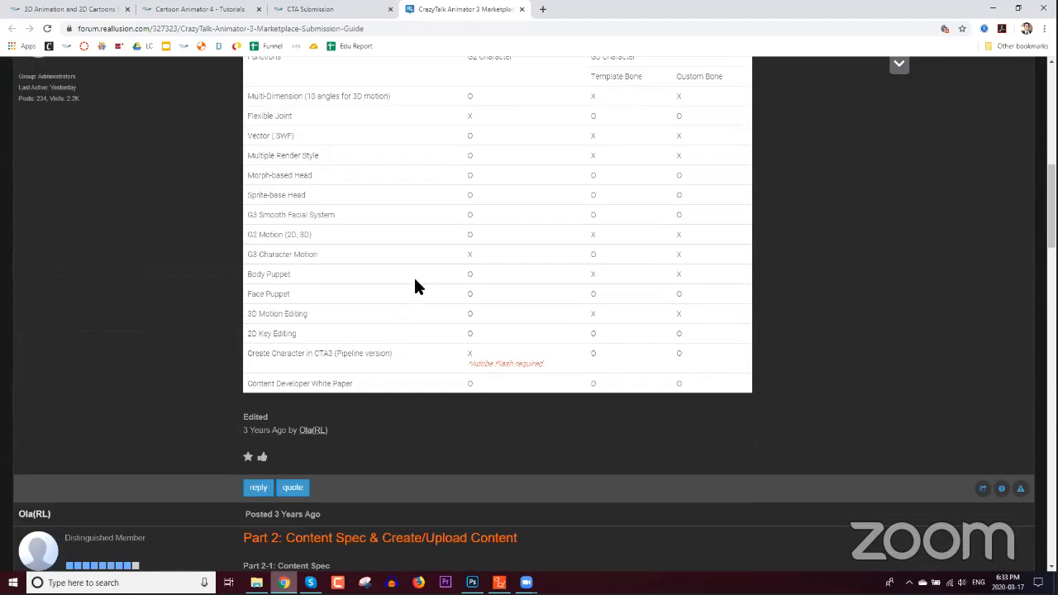
pyautogui.scroll(5, 484, 335)
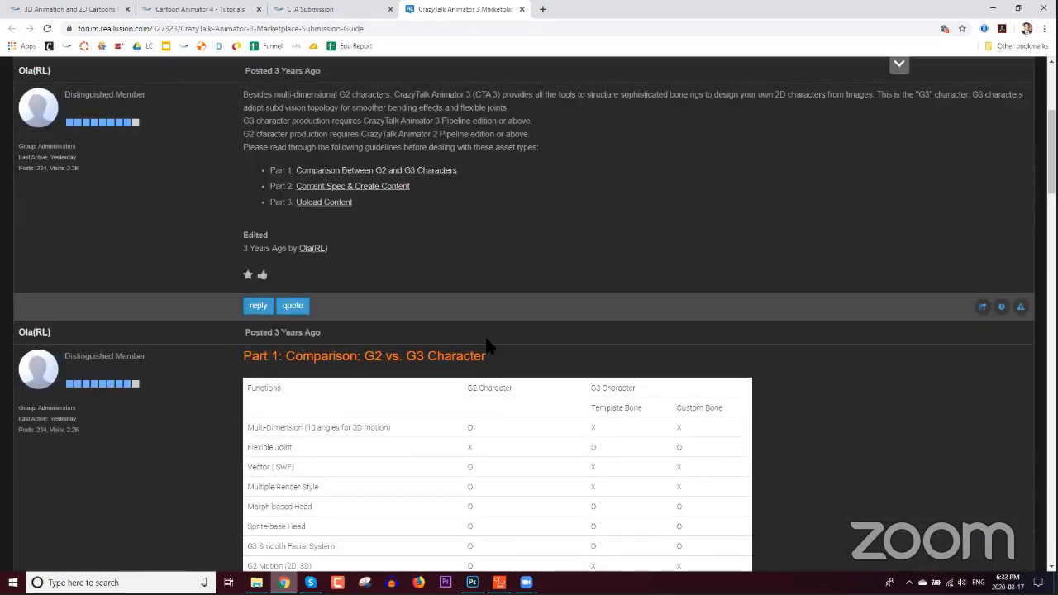
# Step: Switch back to Cartoon Animator and select the suited male character Leon_S on the stage
pyautogui.scroll(2, 484, 334)
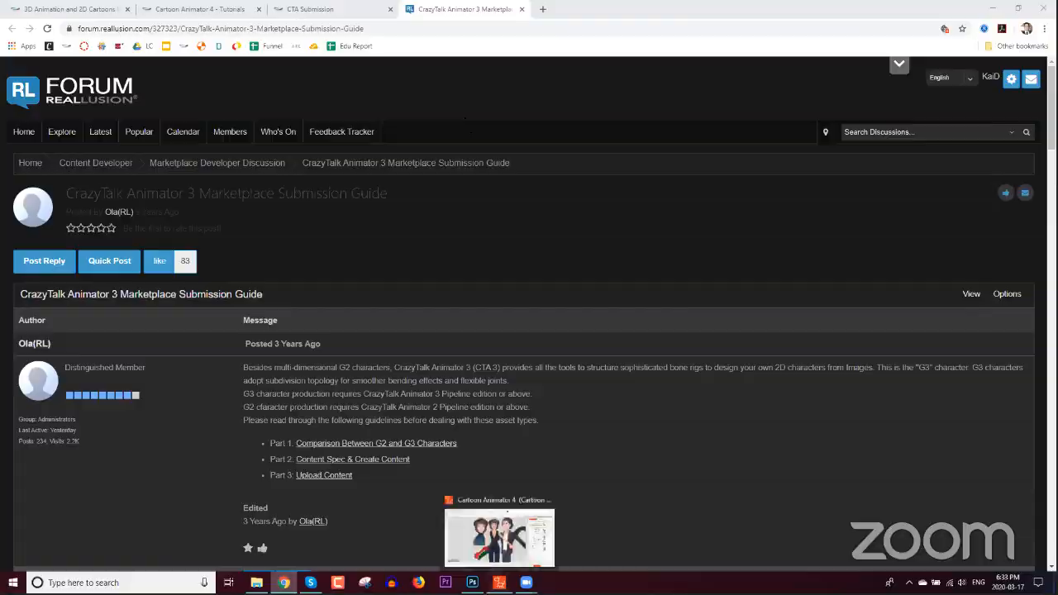
pyautogui.click(523, 506)
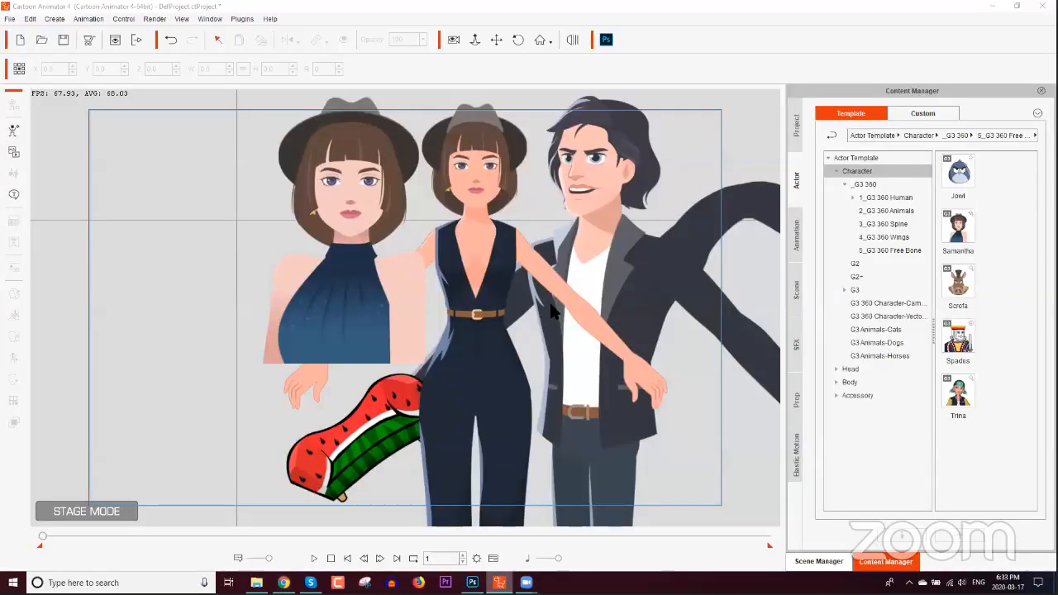
pyautogui.moveTo(558, 361); pyautogui.dragTo(513, 388)
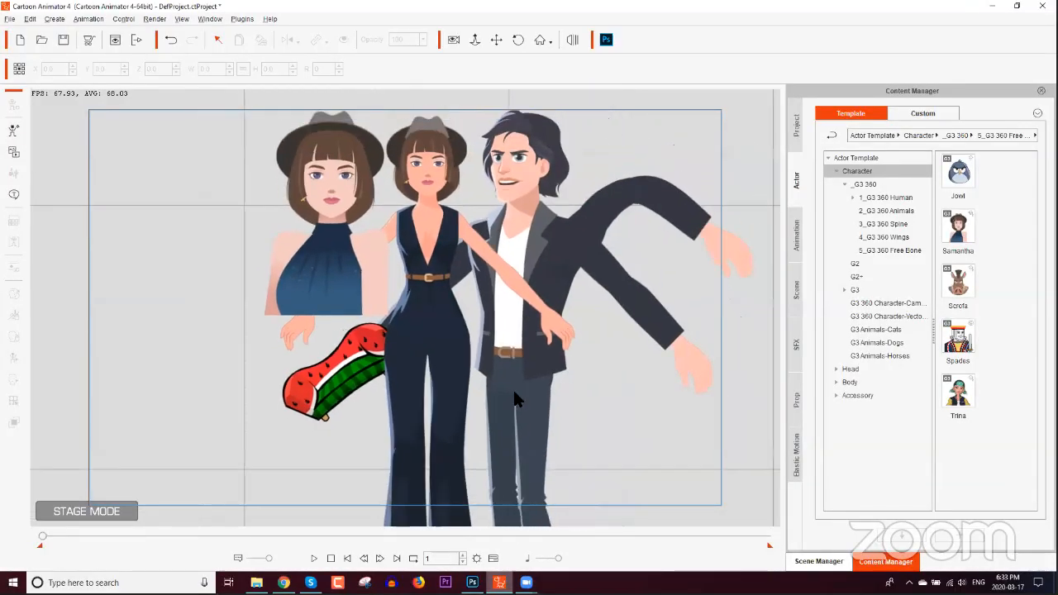
pyautogui.click(435, 281)
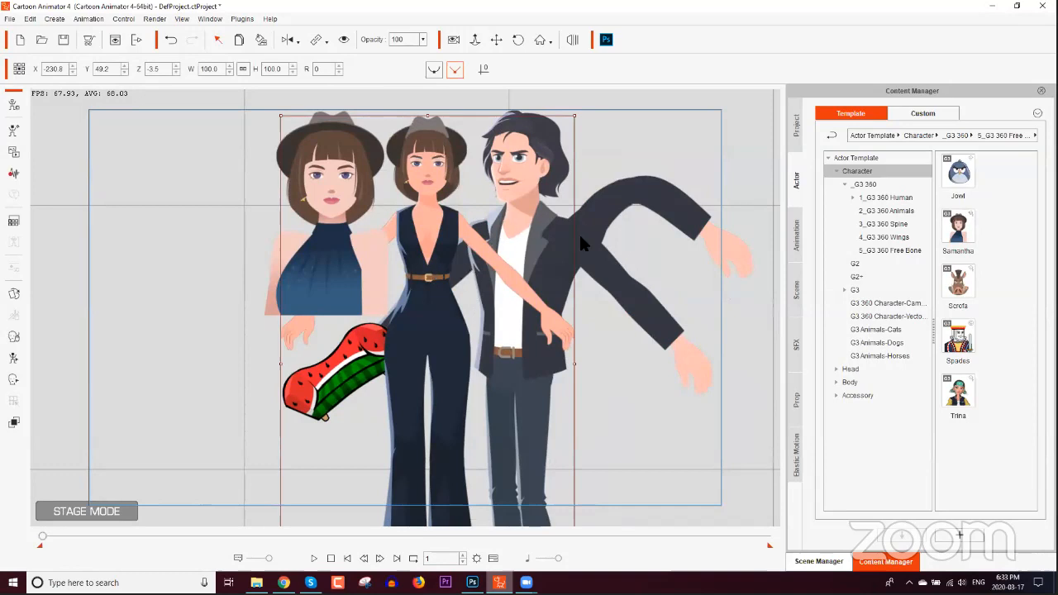
pyautogui.click(601, 257)
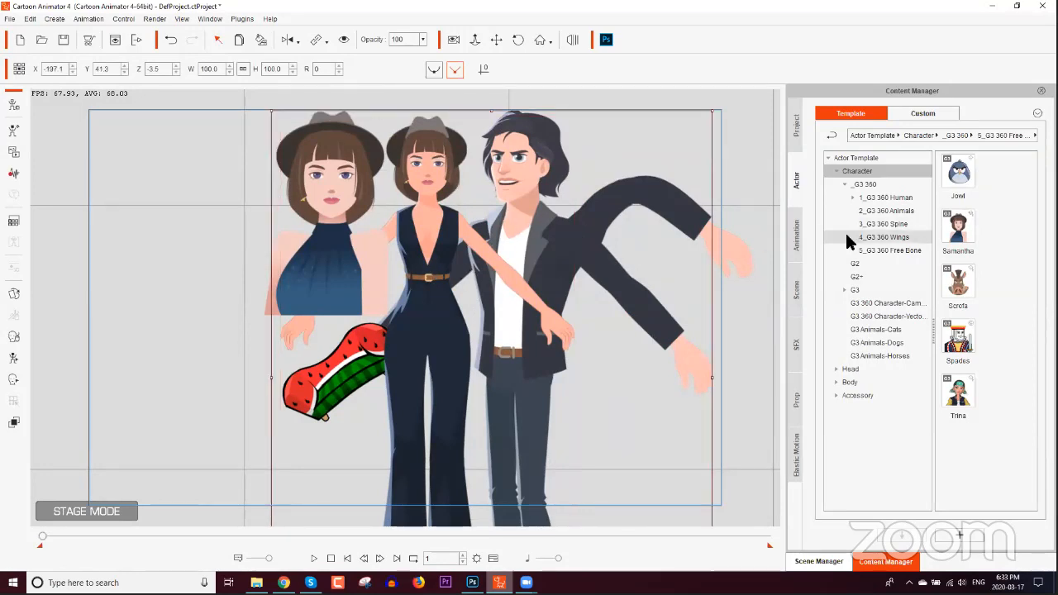
# Step: Apply the Run(1S) motion from the Move folder of the G3 Human Motions templates to Leon_S
pyautogui.click(795, 246)
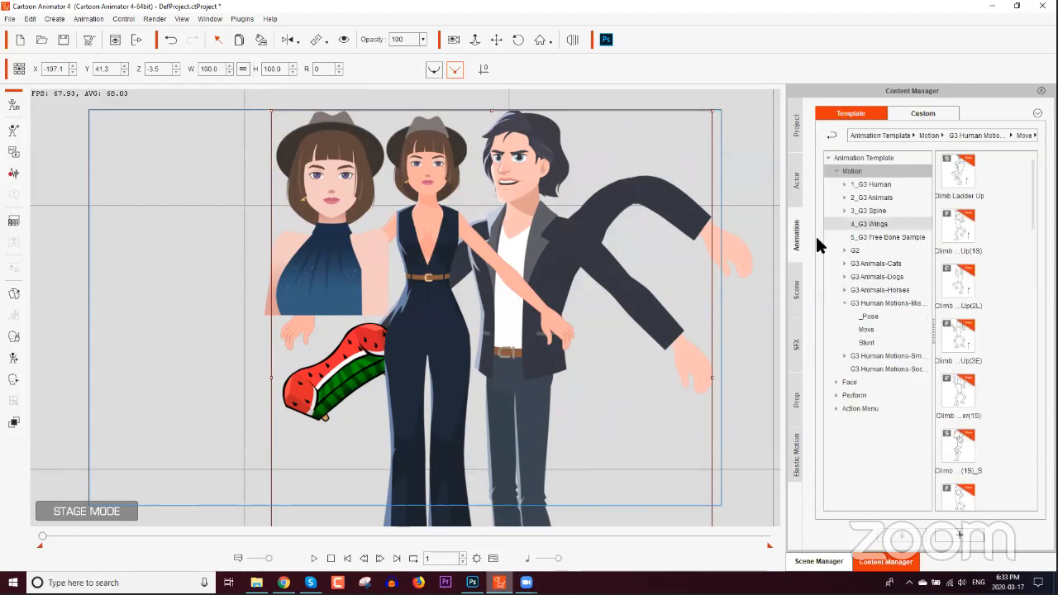
pyautogui.click(866, 328)
pyautogui.scroll(-10, 1025, 298)
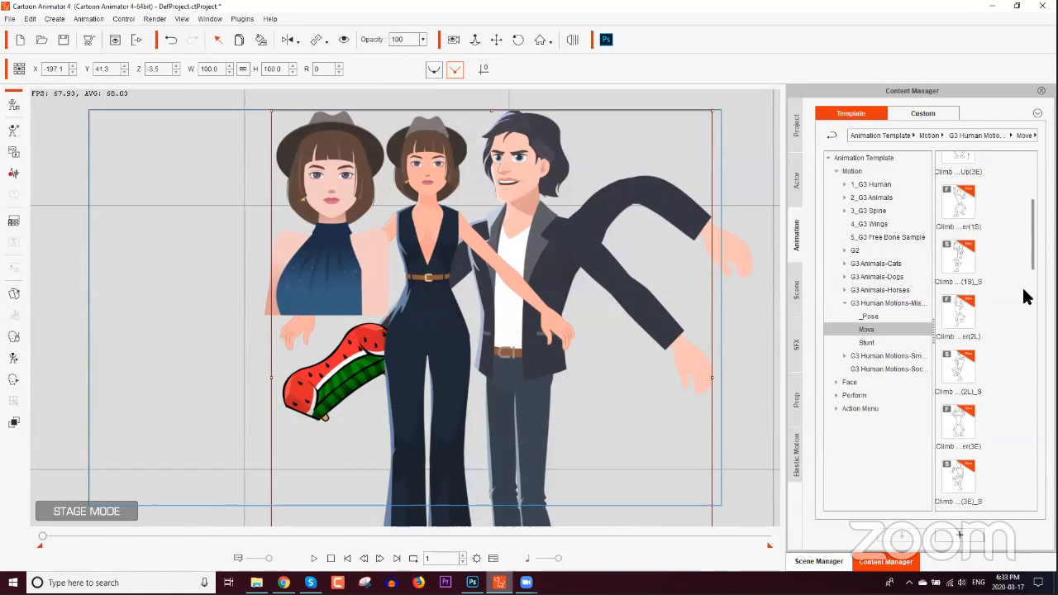
pyautogui.scroll(2, 1010, 377)
pyautogui.scroll(-6, 1010, 377)
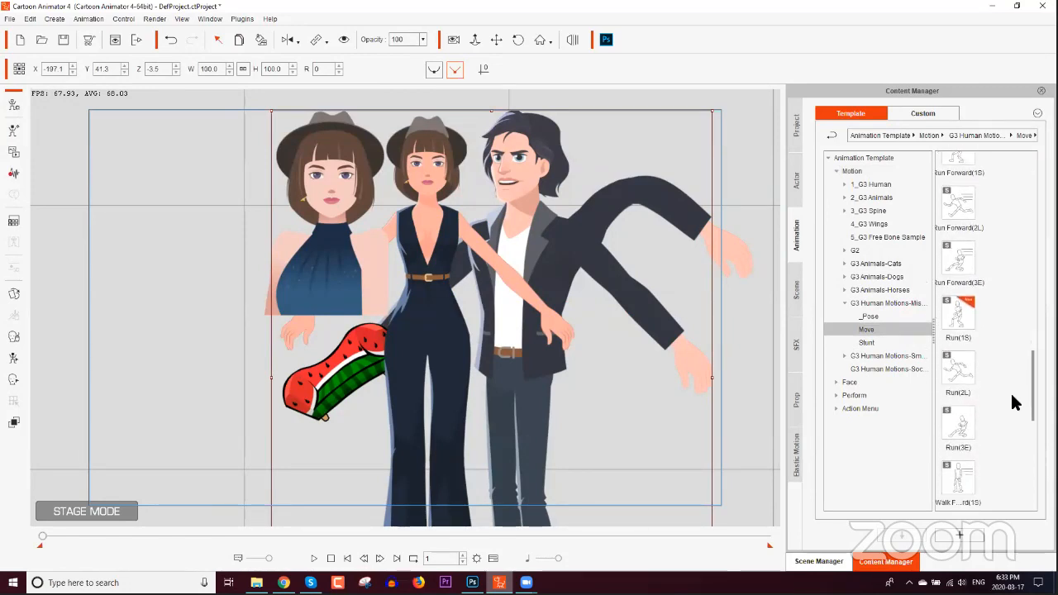
pyautogui.scroll(-1, 1010, 402)
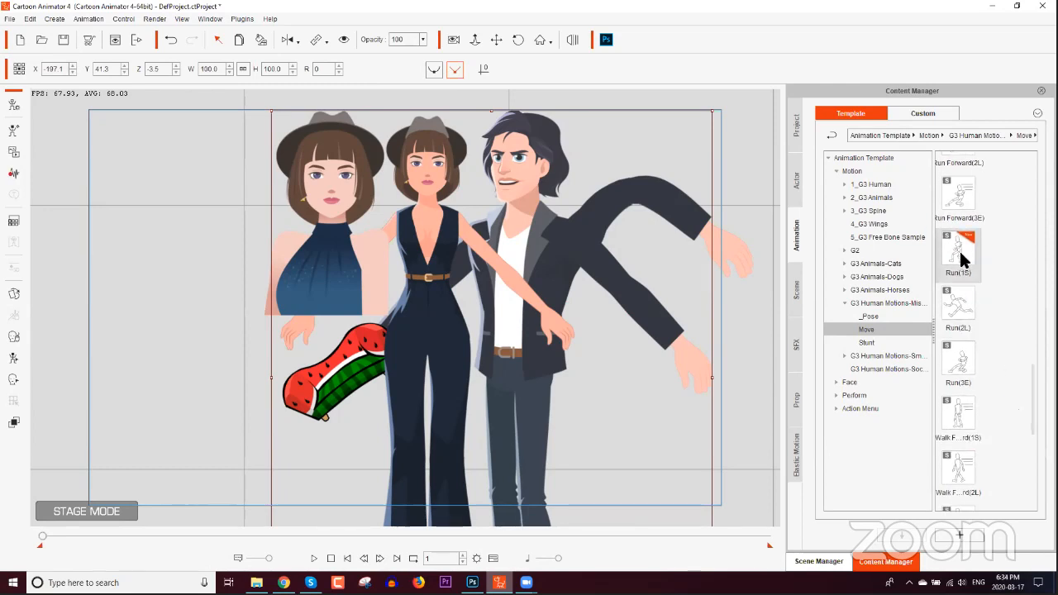
pyautogui.moveTo(964, 263); pyautogui.dragTo(653, 269)
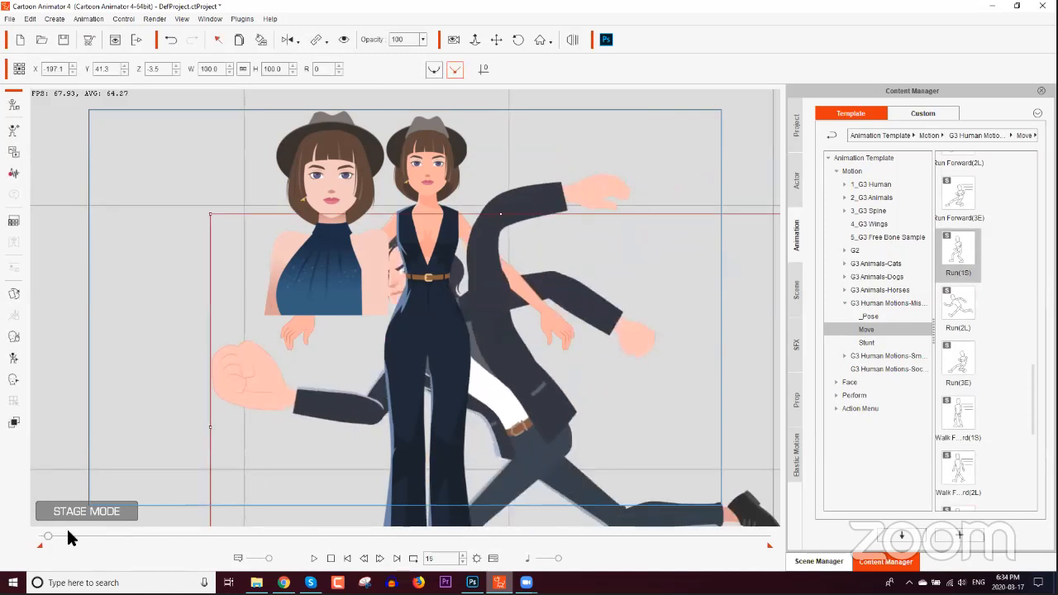
# Step: Open the Timeline, show Leon_S's Motion track and set the current frame to 16
pyautogui.moveTo(47, 536); pyautogui.dragTo(43, 538)
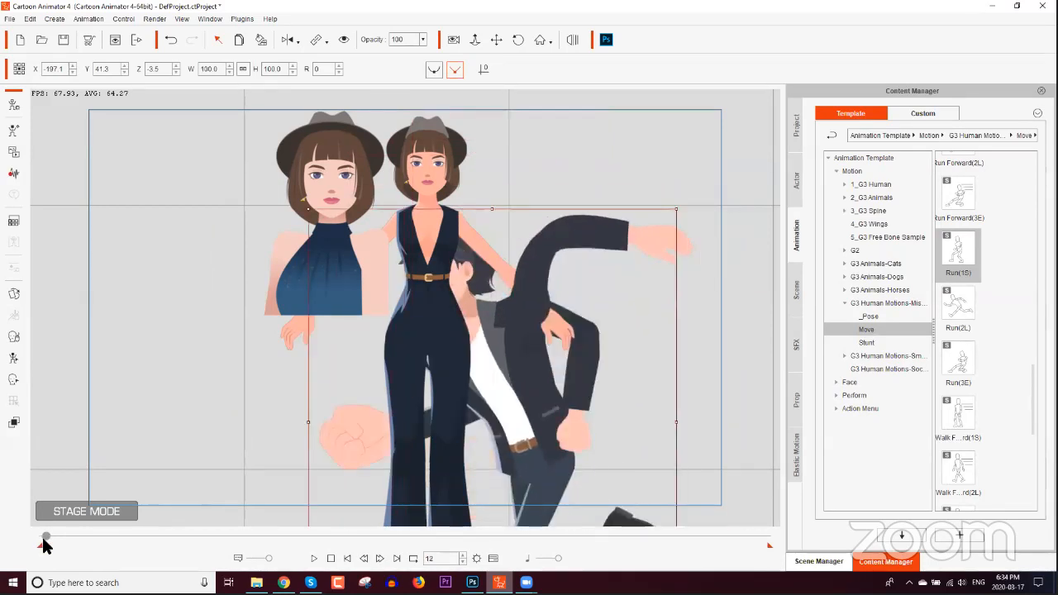
pyautogui.press('F3')
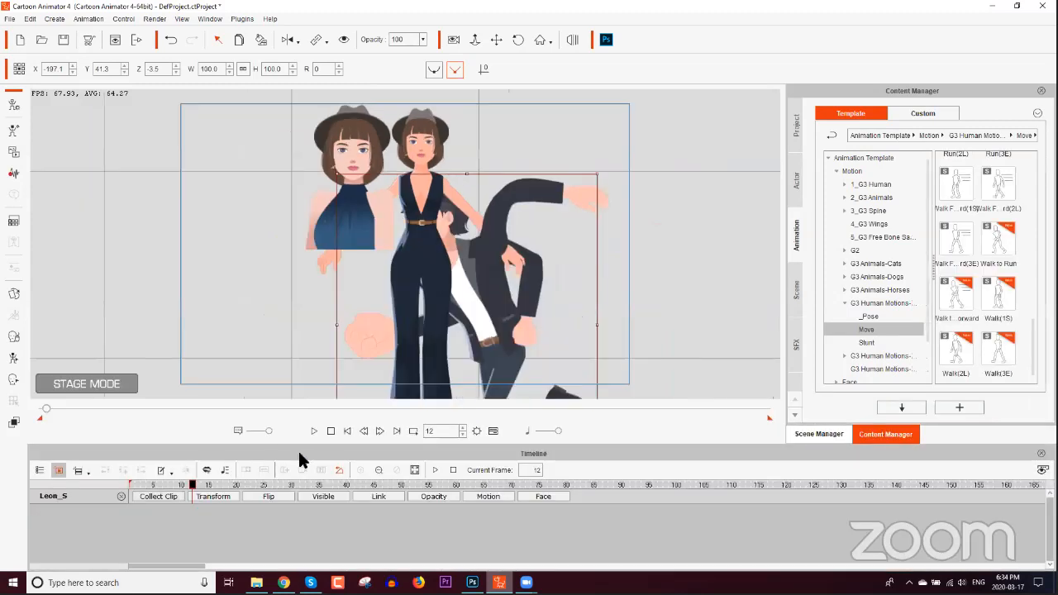
pyautogui.click(486, 496)
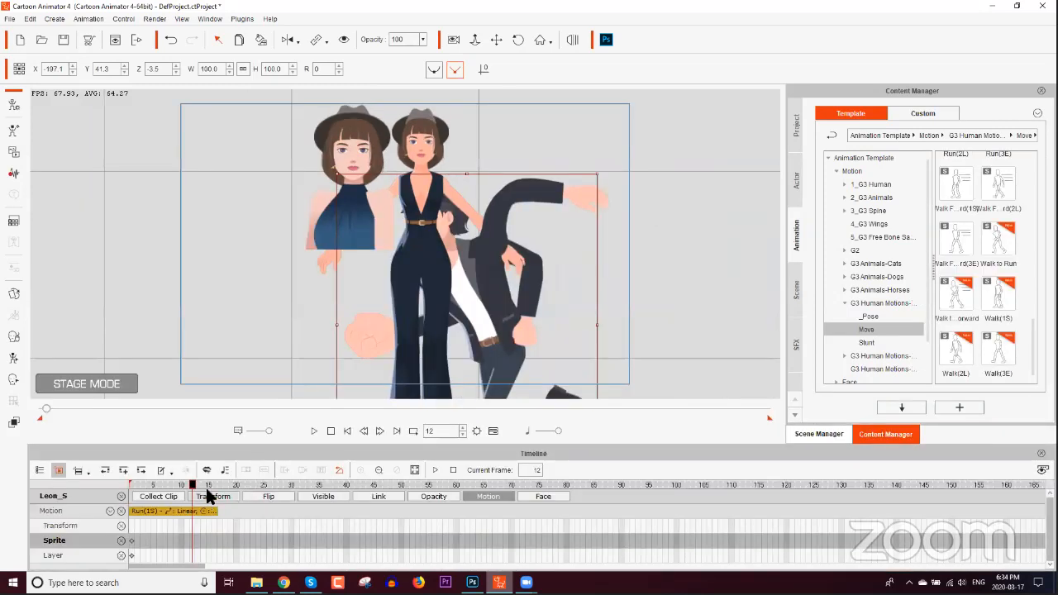
pyautogui.click(213, 485)
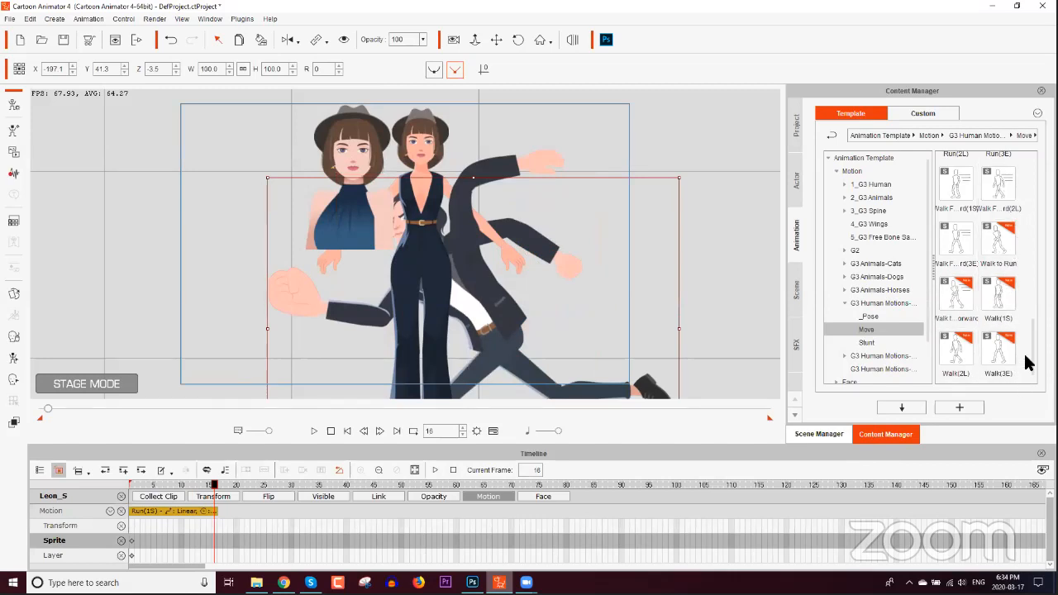
# Step: Add the Run(3E) motion to Leon_S at frame 16 and scrub from frame 1 to frame 42 to review both clips
pyautogui.scroll(2, 1033, 355)
pyautogui.scroll(1, 987, 269)
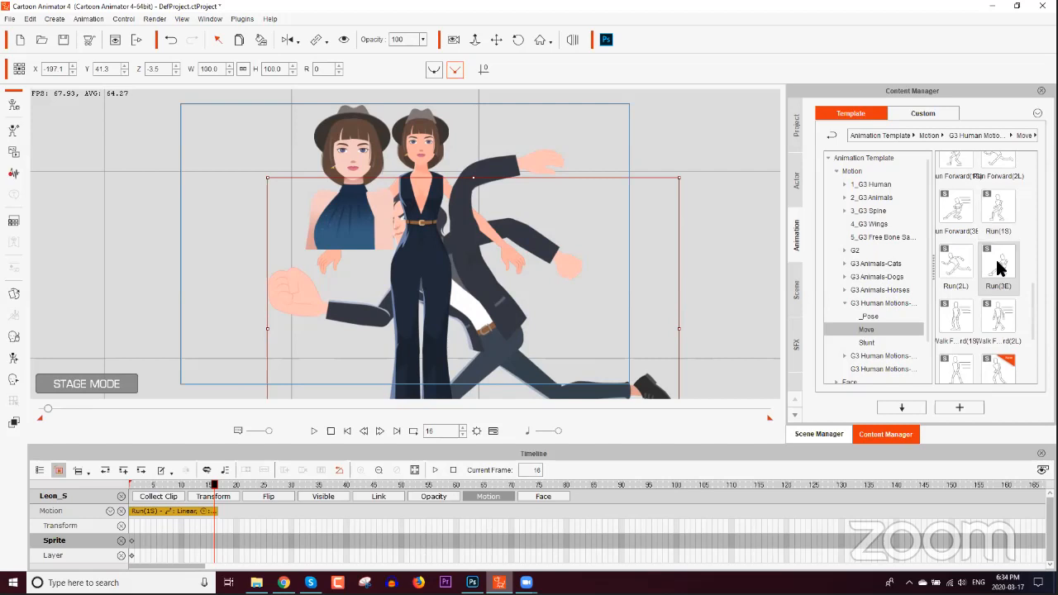
pyautogui.doubleClick(998, 266)
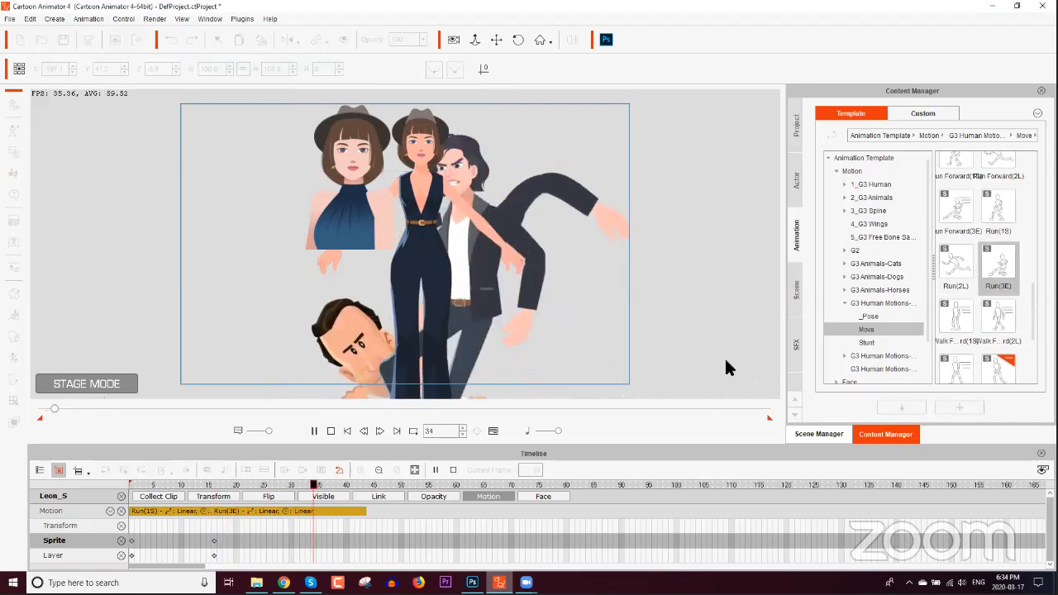
pyautogui.moveTo(207, 485); pyautogui.dragTo(99, 482)
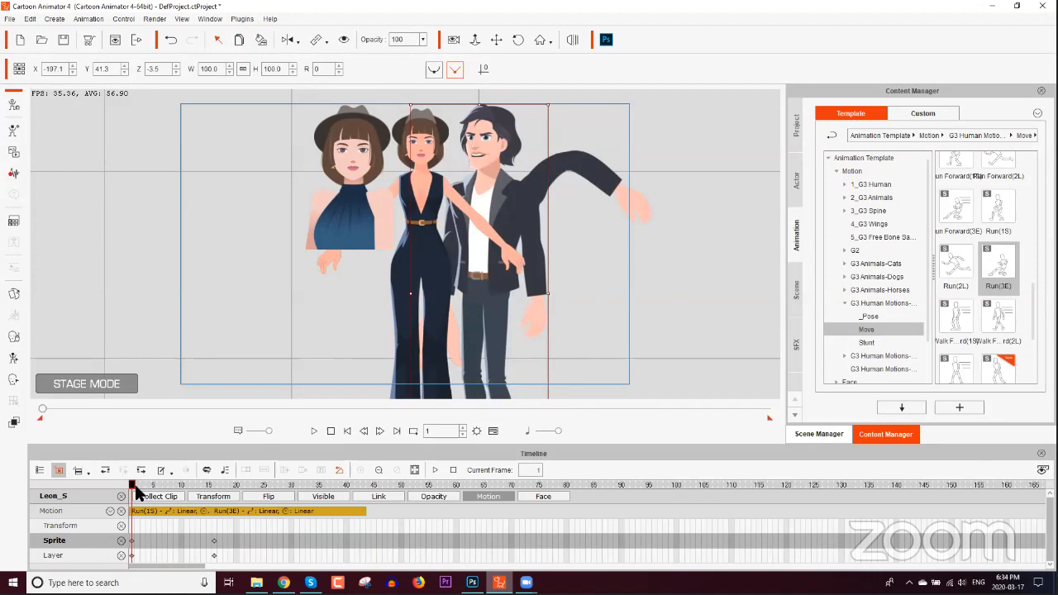
pyautogui.moveTo(137, 486); pyautogui.dragTo(357, 486)
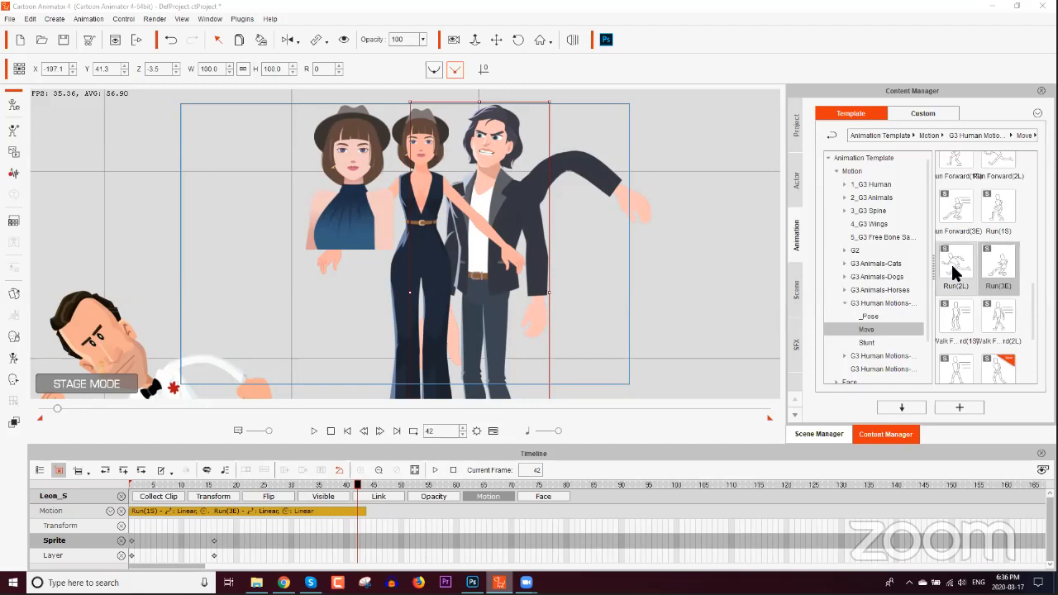
# Step: Locate the Snail Walk motion file from the 5_G3 Free Bone Sample folder in File Explorer, and return to Cartoon Animator
pyautogui.click(899, 263)
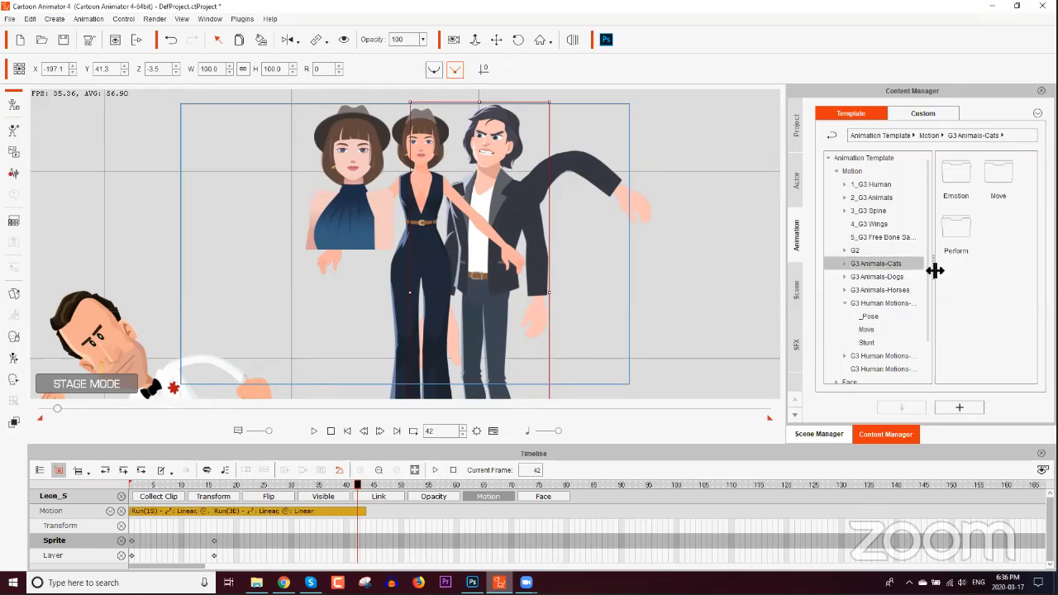
pyautogui.click(890, 238)
pyautogui.rightClick(954, 184)
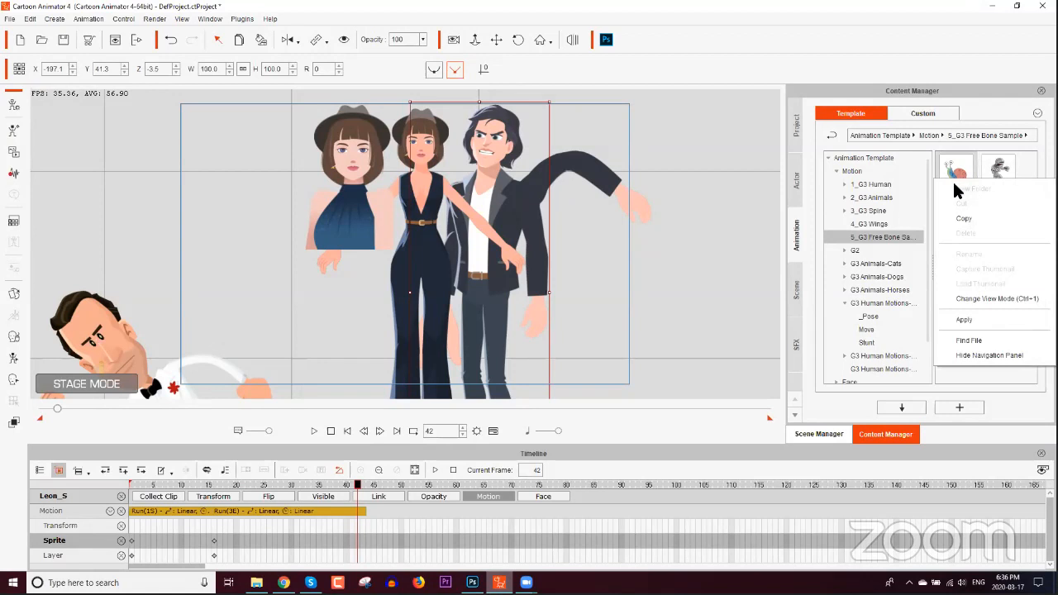
pyautogui.click(981, 342)
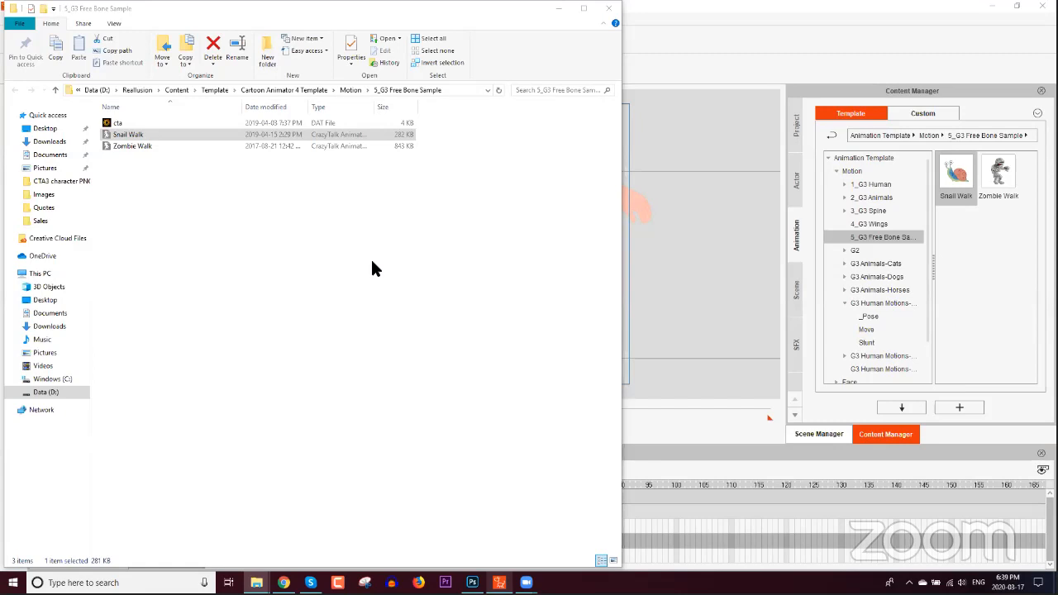
pyautogui.click(721, 17)
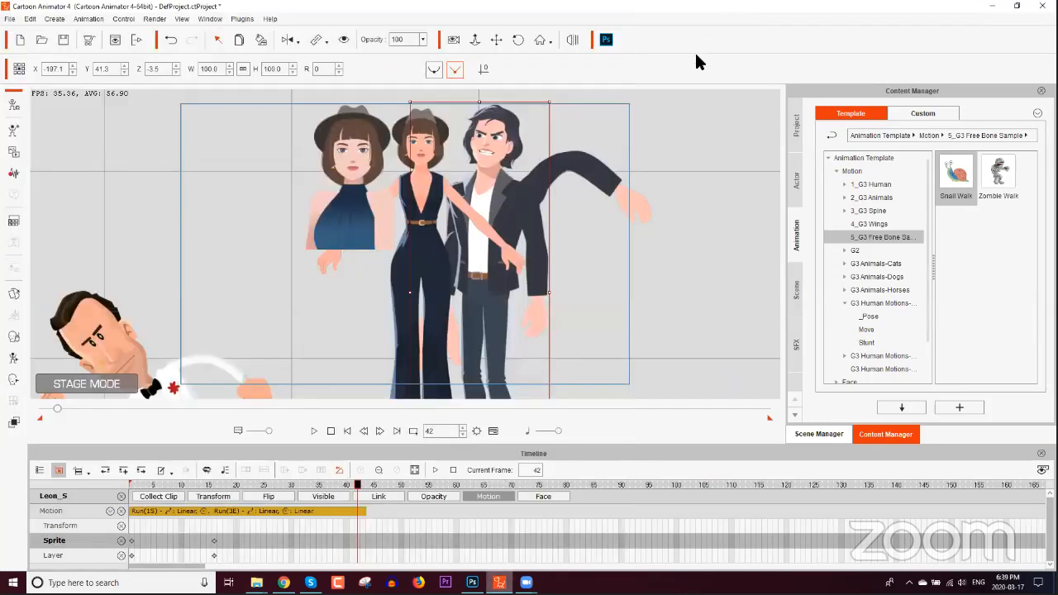
# Step: Select Disembodied_Arm at frame 42 and move it to about X -178.9, Y 146.3
pyautogui.click(577, 163)
pyautogui.moveTo(637, 256); pyautogui.dragTo(590, 249)
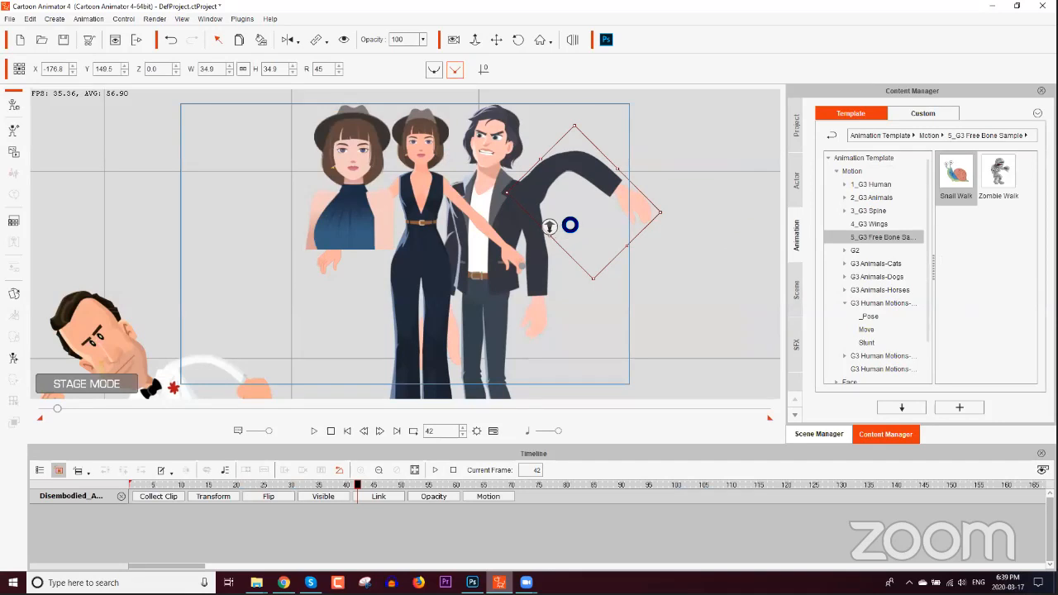
pyautogui.moveTo(571, 174)
pyautogui.mouseDown()
pyautogui.moveTo(576, 198)
pyautogui.moveTo(557, 173)
pyautogui.moveTo(570, 187)
pyautogui.mouseUp()
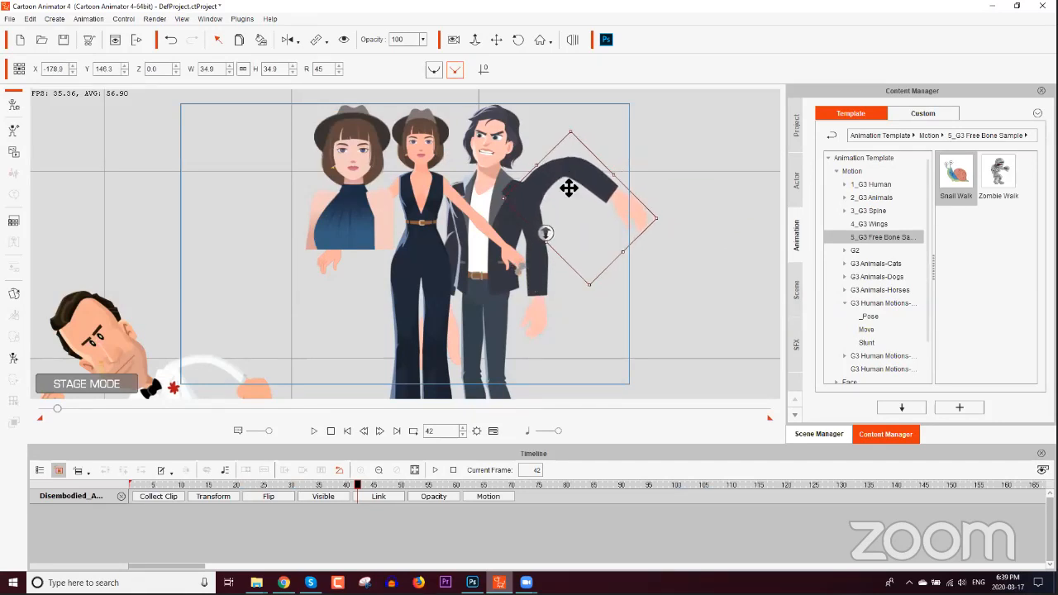
# Step: Rotate Disembodied_Arm's Bone_1 slightly with Edit Pose in Composer mode and return to the stage
pyautogui.click(14, 113)
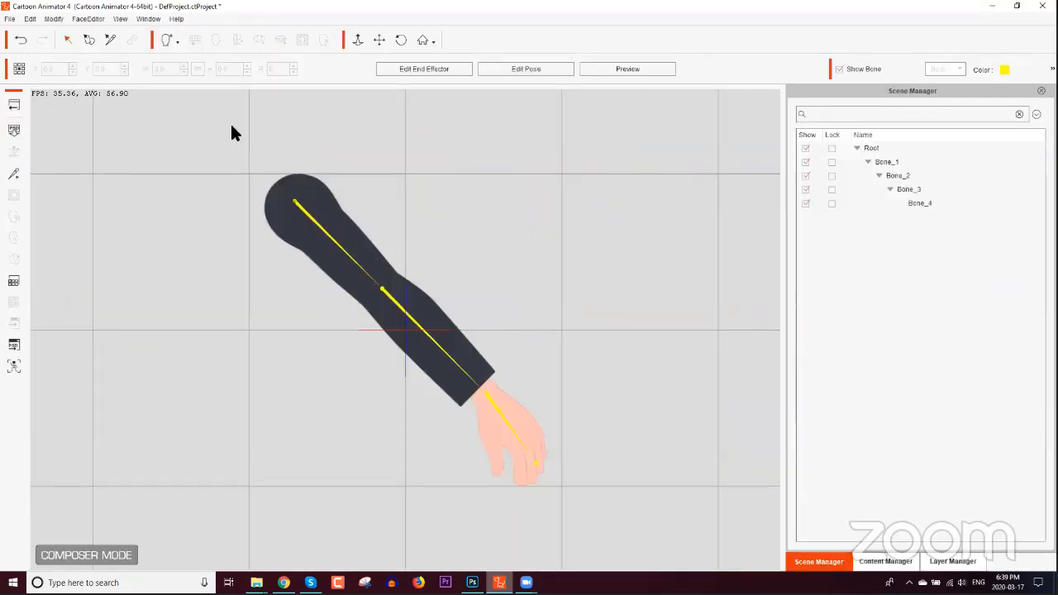
pyautogui.click(341, 241)
pyautogui.moveTo(550, 236); pyautogui.dragTo(286, 168)
pyautogui.click(113, 39)
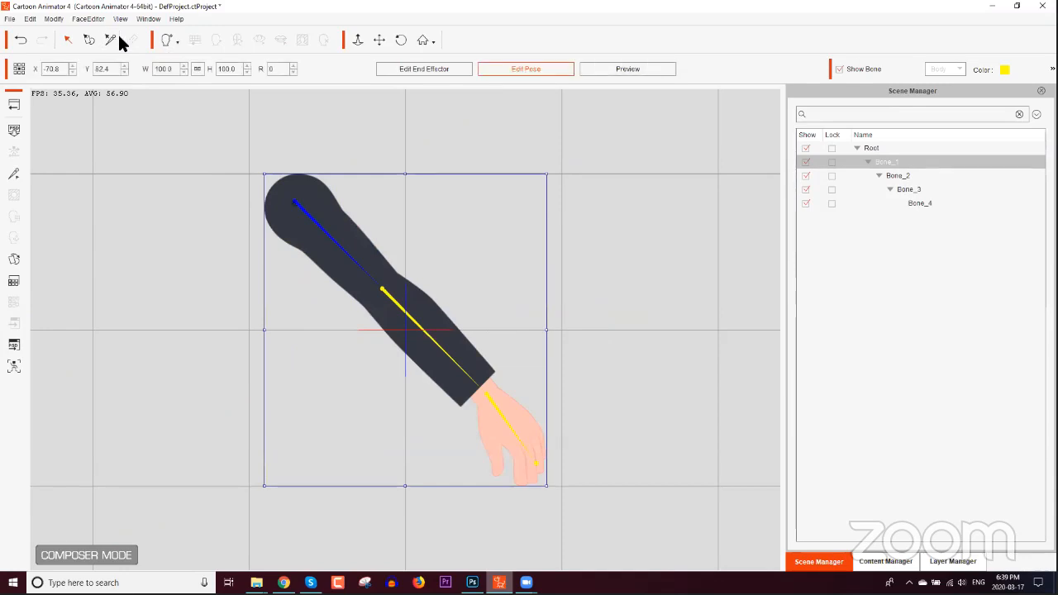
pyautogui.moveTo(550, 239); pyautogui.dragTo(519, 247)
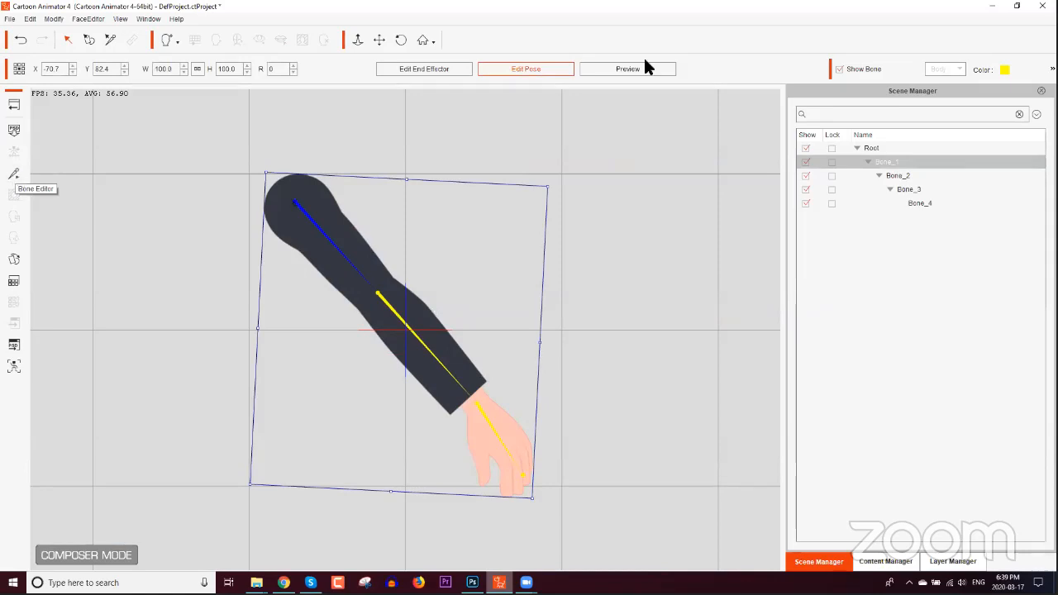
pyautogui.click(1052, 69)
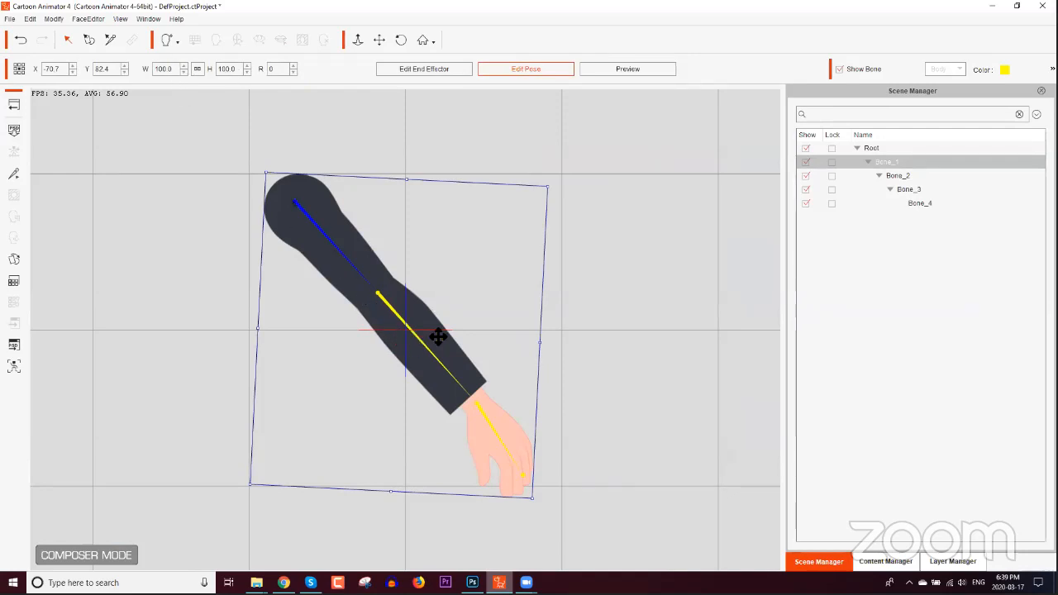
pyautogui.click(14, 108)
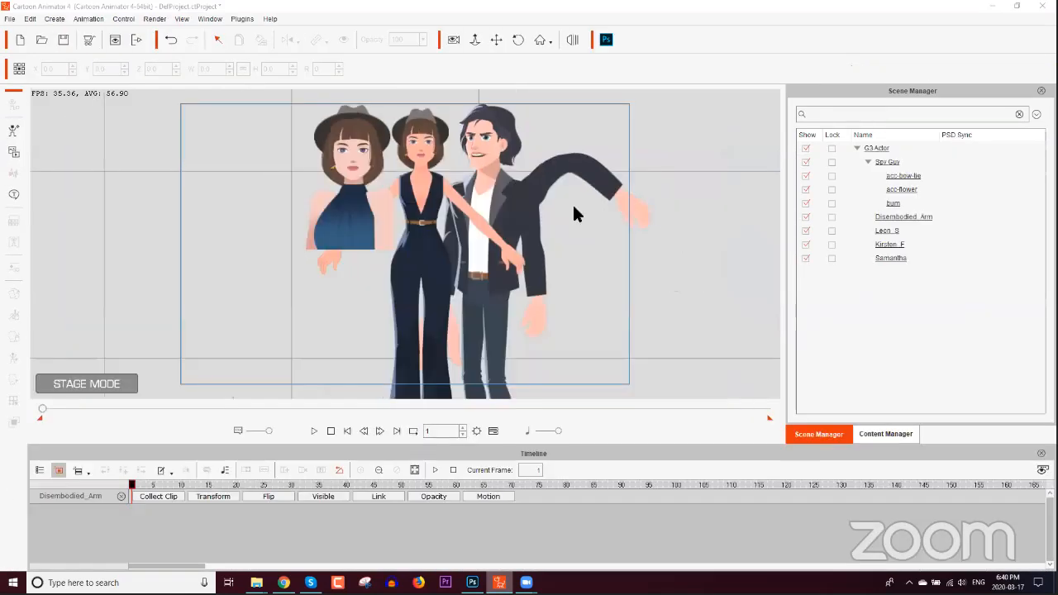
# Step: Rotate Disembodied_Arm on the stage at frame 1 to about 78 degrees
pyautogui.click(635, 205)
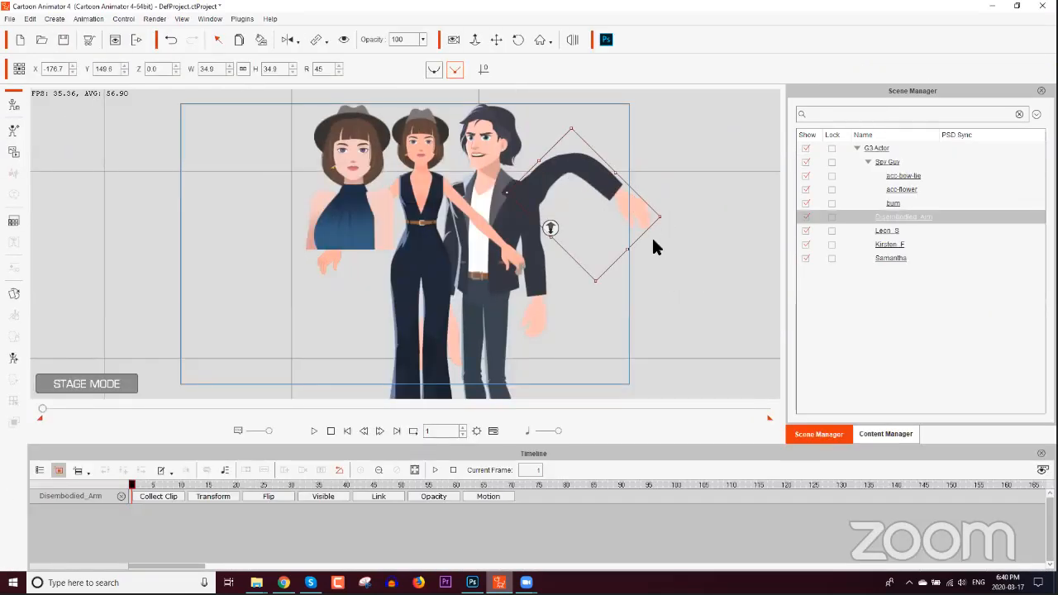
pyautogui.moveTo(652, 241); pyautogui.dragTo(625, 251)
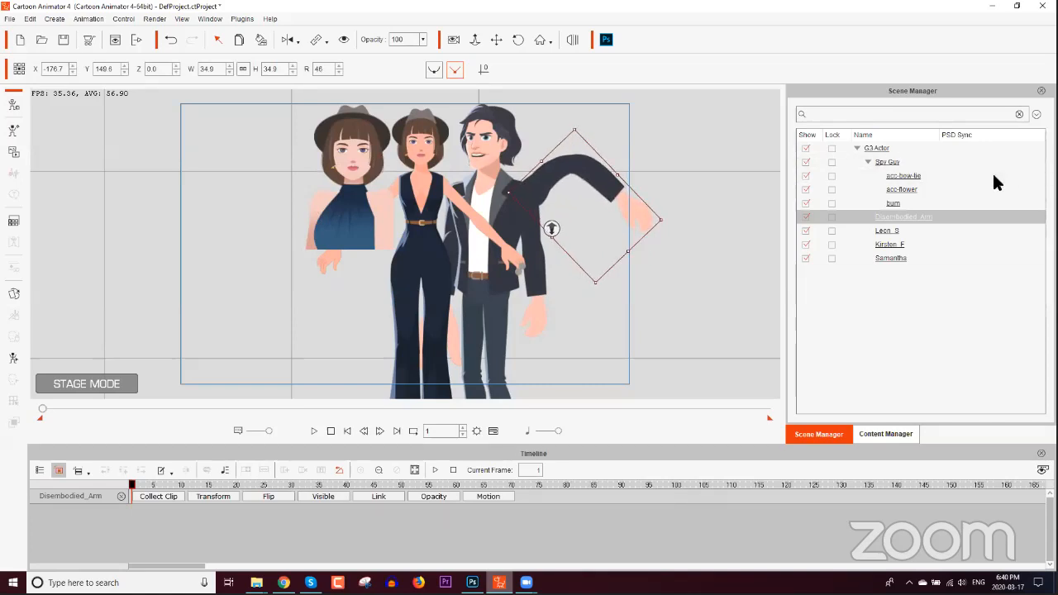
pyautogui.moveTo(631, 264); pyautogui.dragTo(582, 266)
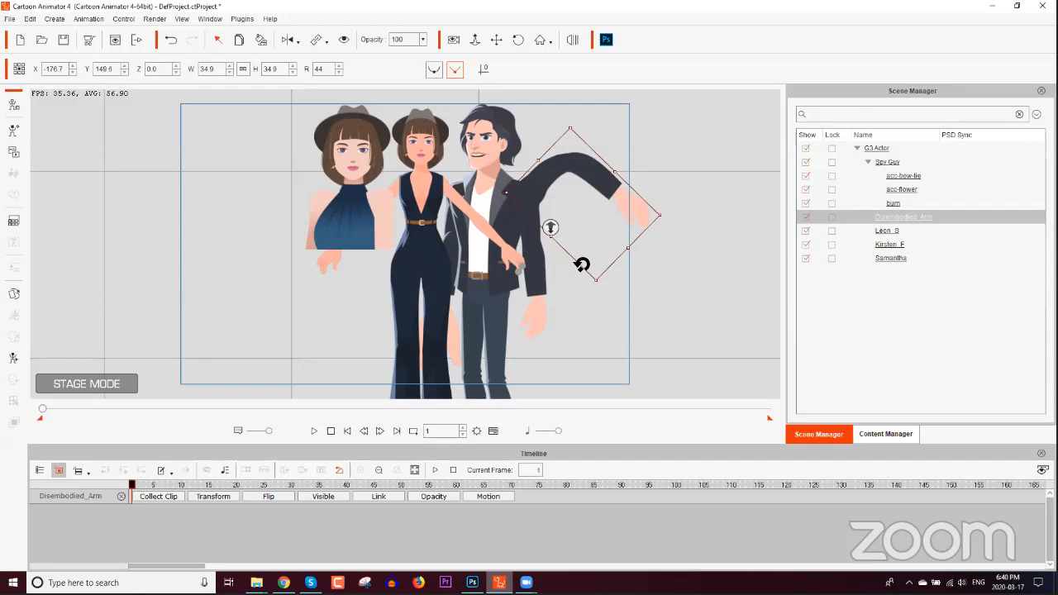
pyautogui.moveTo(582, 264); pyautogui.dragTo(583, 302)
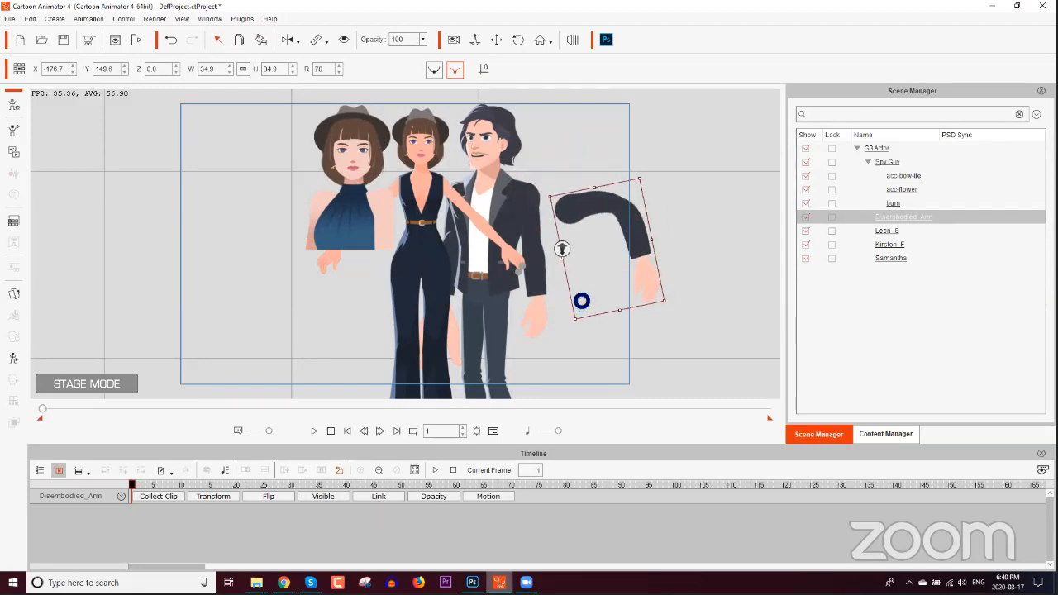
# Step: Link Disembodied_Arm to Leon_S's upper arm bone below the shoulder
pyautogui.click(325, 41)
pyautogui.click(332, 71)
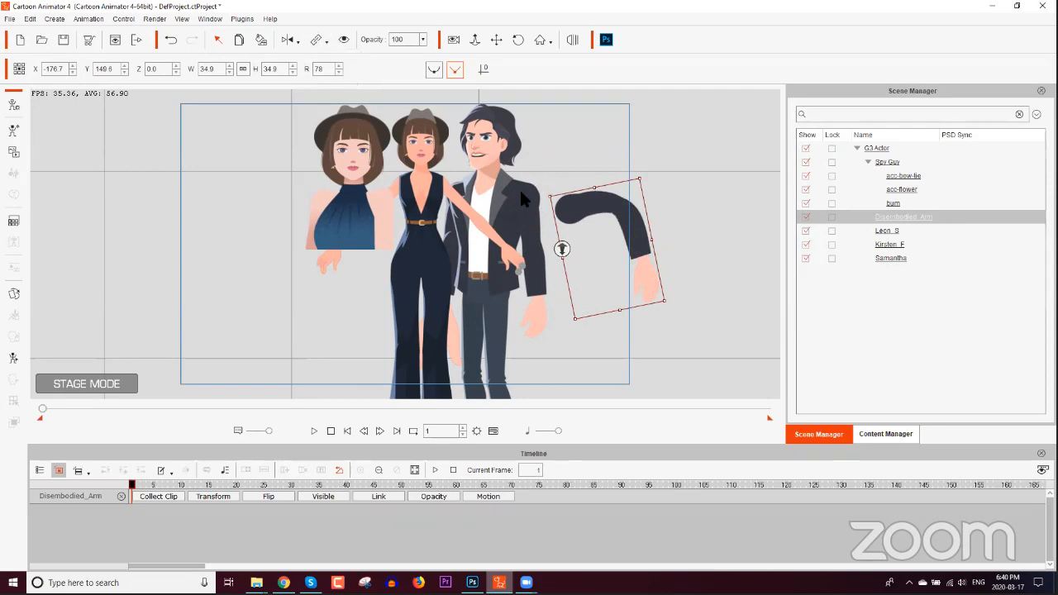
pyautogui.click(327, 40)
pyautogui.click(333, 58)
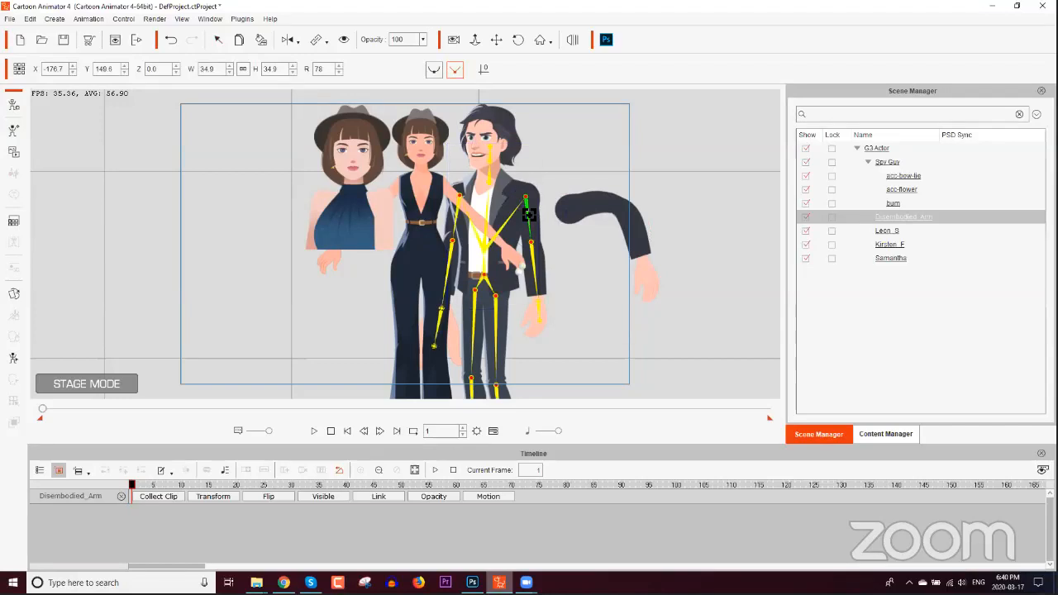
pyautogui.click(546, 208)
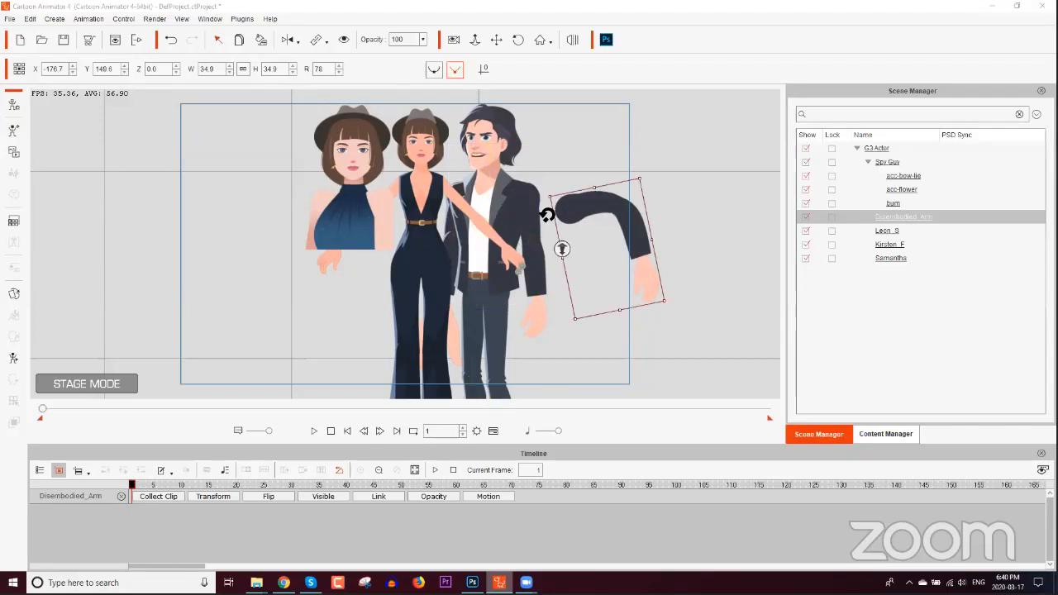
# Step: Try Disembodied_Arm against Leon_S's shoulder rotated to 82 degrees, and move it back beside him
pyautogui.moveTo(588, 213); pyautogui.dragTo(546, 201)
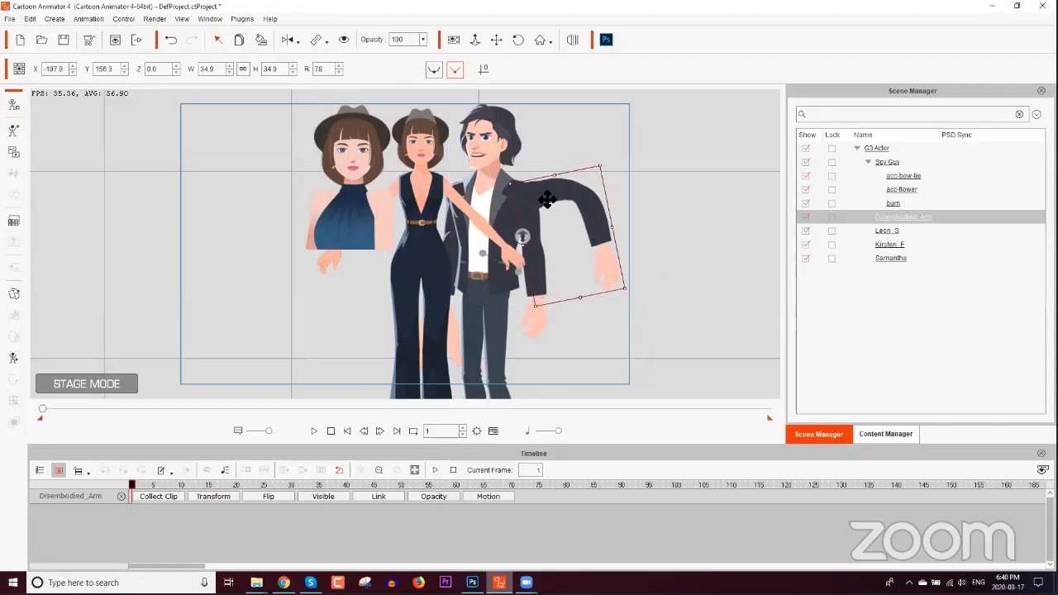
pyautogui.moveTo(633, 262); pyautogui.dragTo(578, 272)
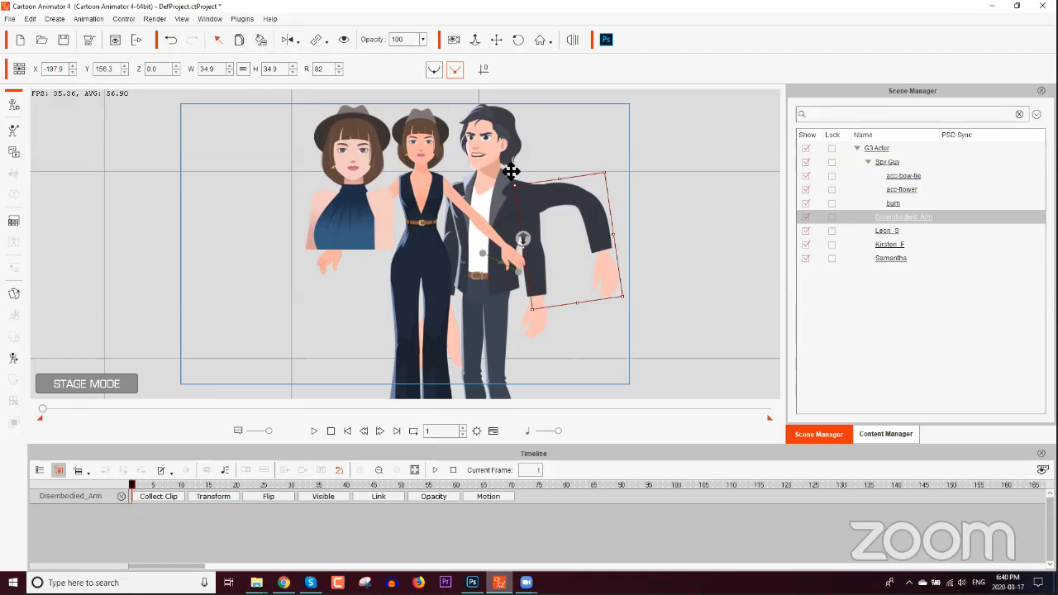
pyautogui.rightClick(557, 204)
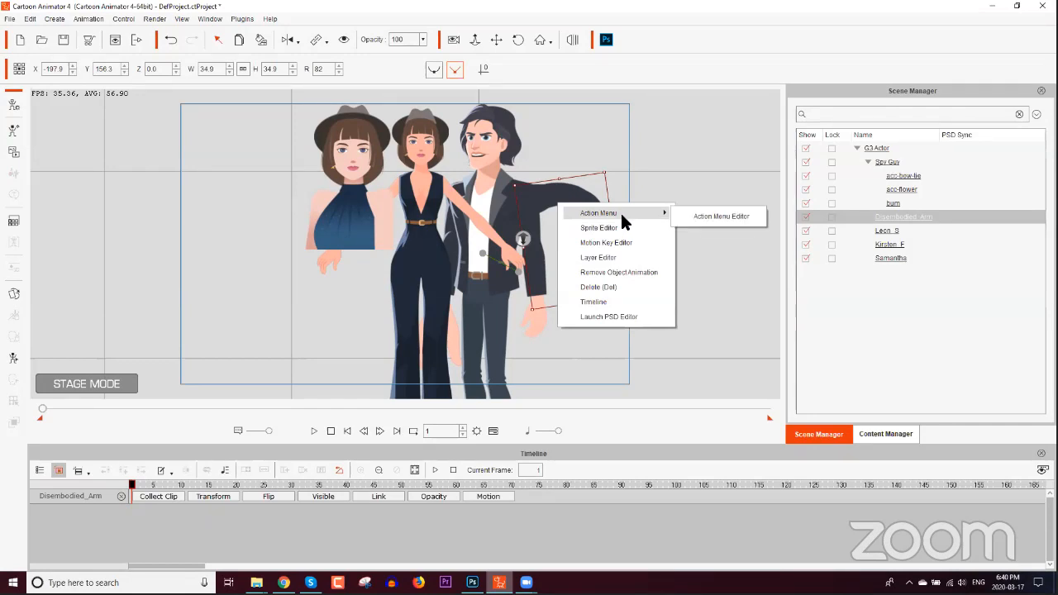
pyautogui.click(477, 11)
pyautogui.moveTo(534, 194); pyautogui.dragTo(574, 197)
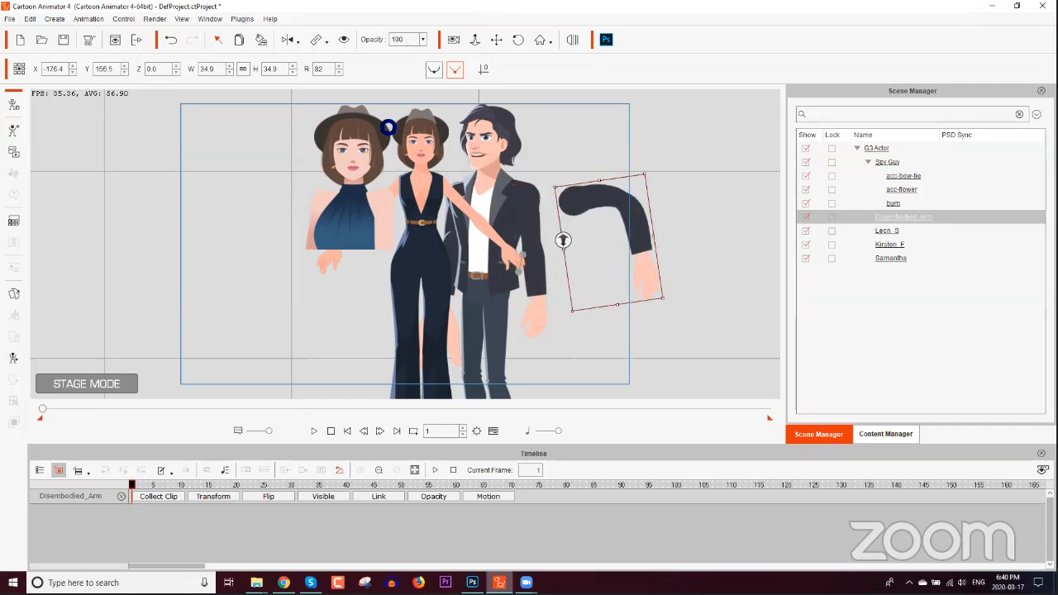
# Step: Unlink Disembodied_Arm and link it again to Leon_S's upper arm bone at the shoulder joint
pyautogui.click(325, 40)
pyautogui.click(336, 76)
pyautogui.click(329, 40)
pyautogui.click(332, 60)
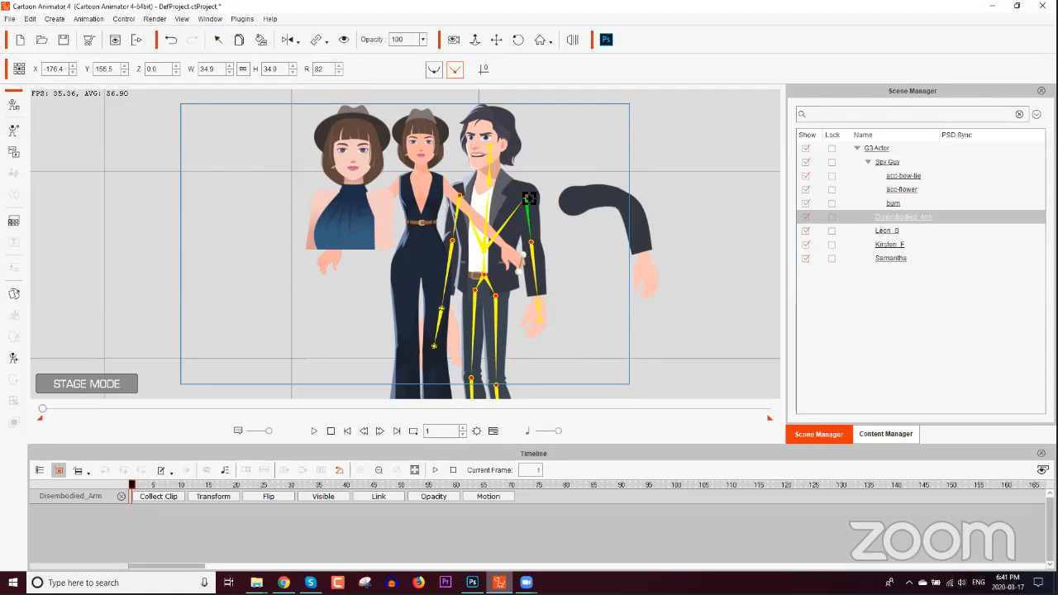
pyautogui.click(528, 201)
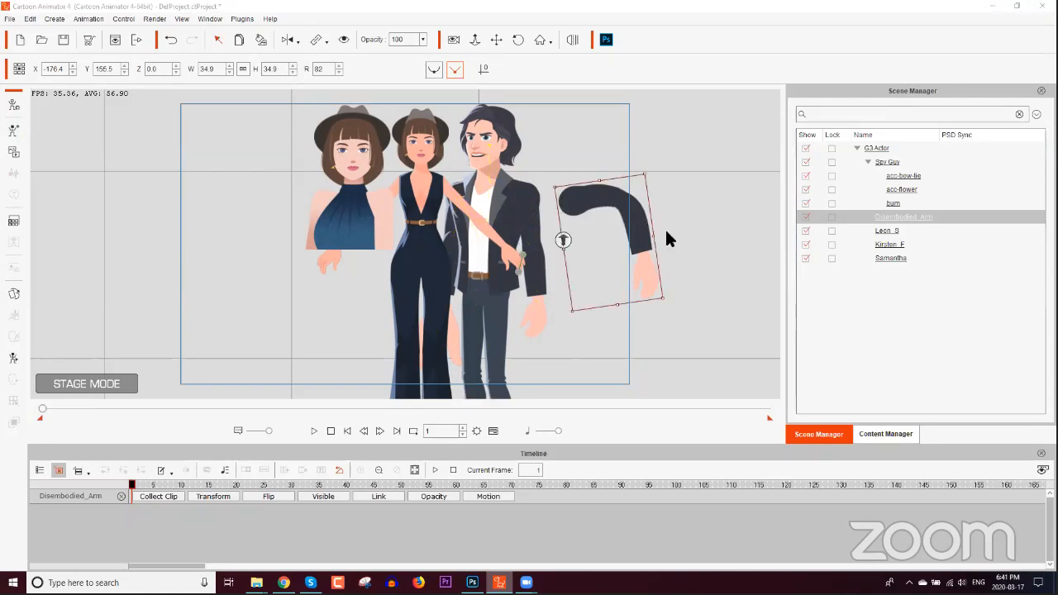
# Step: Rotate Disembodied_Arm to 70 degrees and move it onto Leon_S's shoulder at about X -192.9, Y 152.8
pyautogui.moveTo(663, 234); pyautogui.dragTo(663, 202)
pyautogui.moveTo(598, 177); pyautogui.dragTo(571, 182)
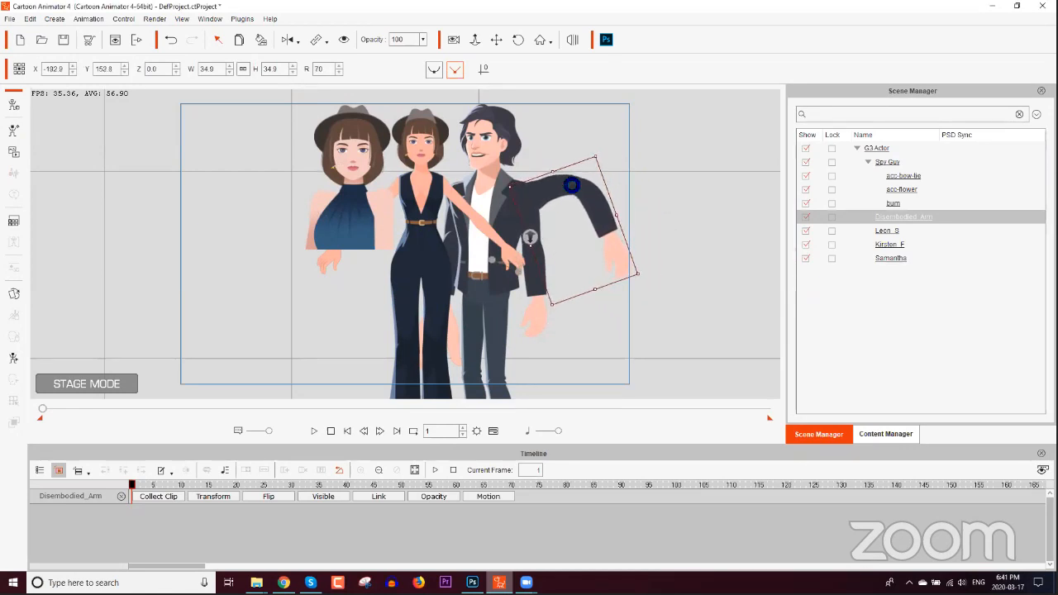
# Step: Remove Disembodied_Arm's object animation and nudge the arm to about X -192.5, Y 153.3
pyautogui.rightClick(571, 186)
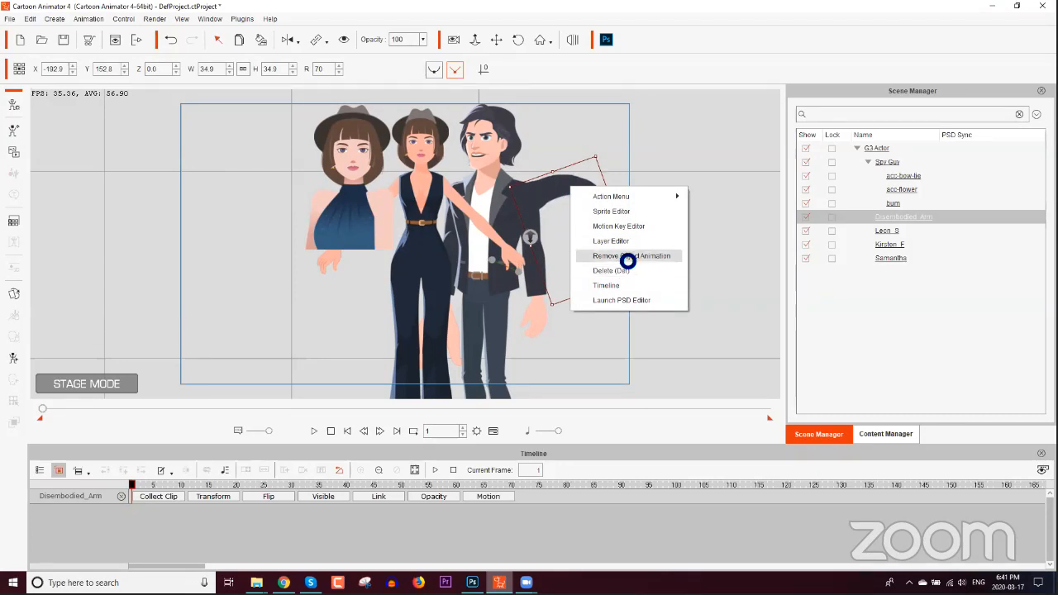
pyautogui.click(624, 257)
pyautogui.moveTo(575, 222); pyautogui.dragTo(620, 194)
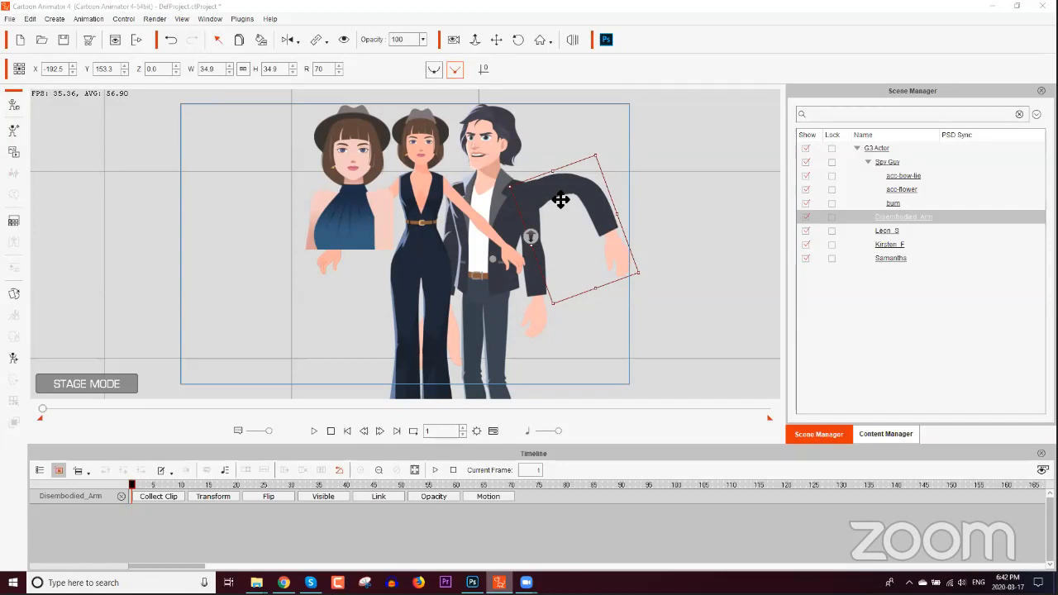
# Step: Open Leon_S in Composer mode, examine the PSD export options without launching, and return to the stage
pyautogui.click(494, 206)
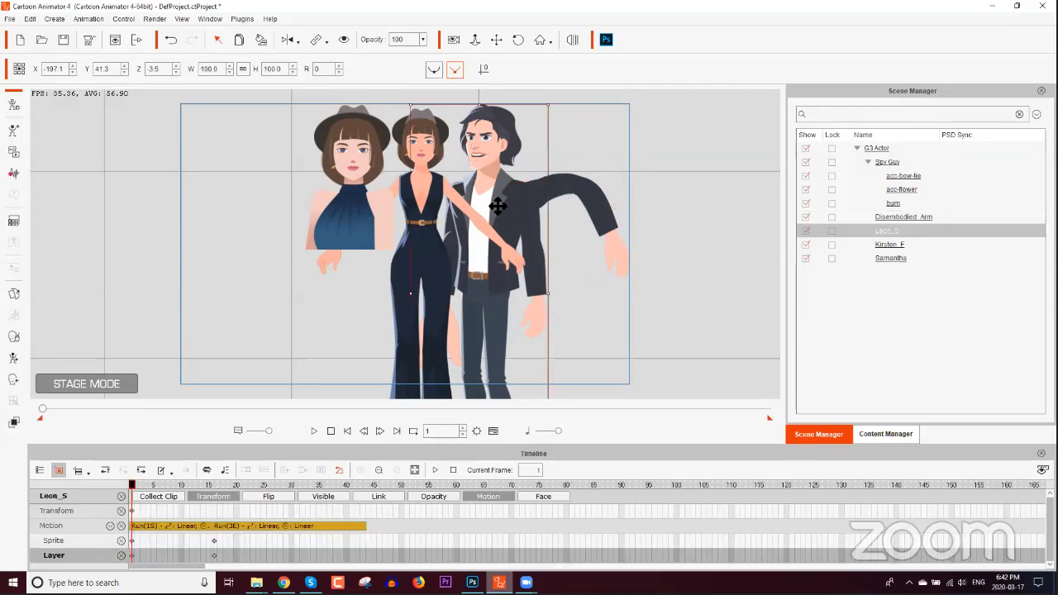
pyautogui.click(11, 108)
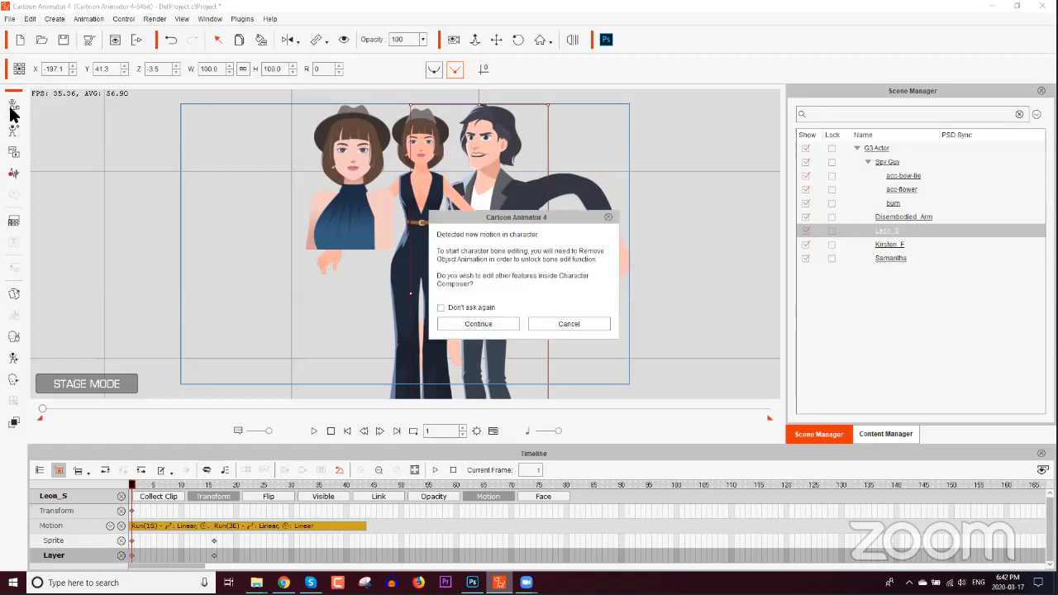
pyautogui.click(473, 324)
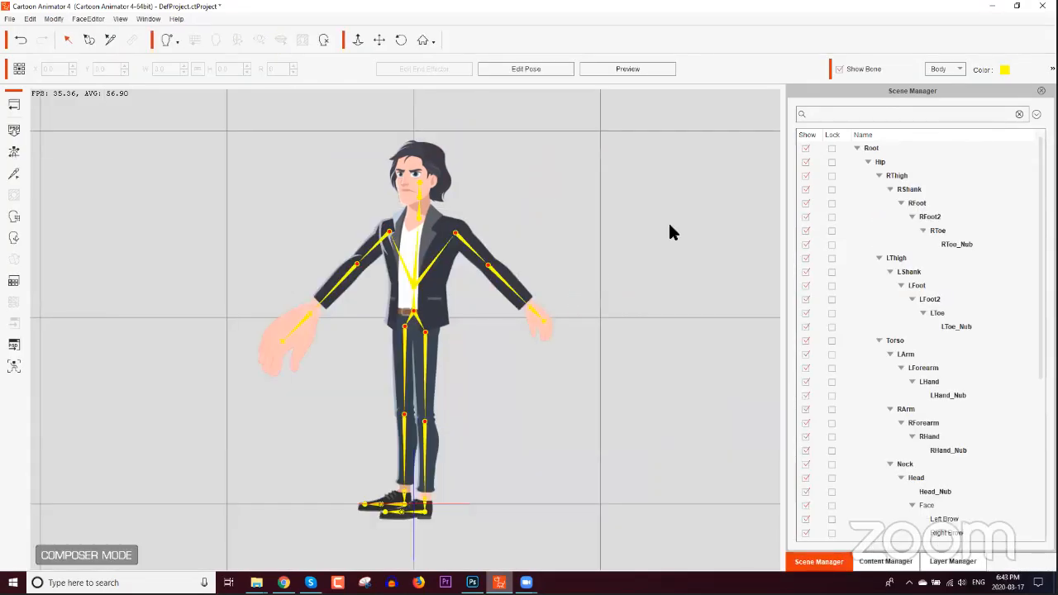
pyautogui.click(14, 344)
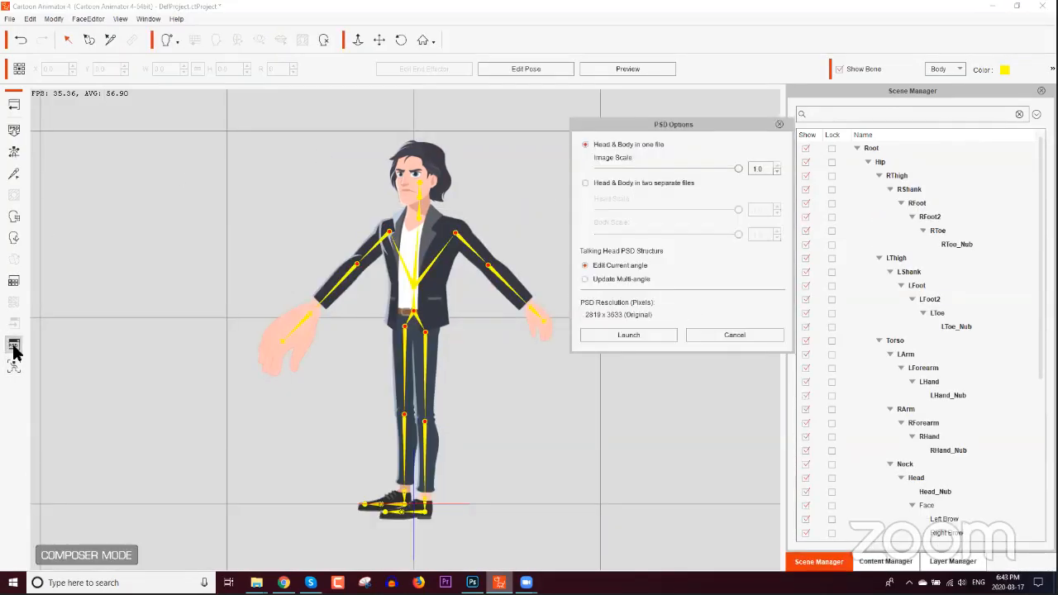
pyautogui.moveTo(652, 125); pyautogui.dragTo(575, 129)
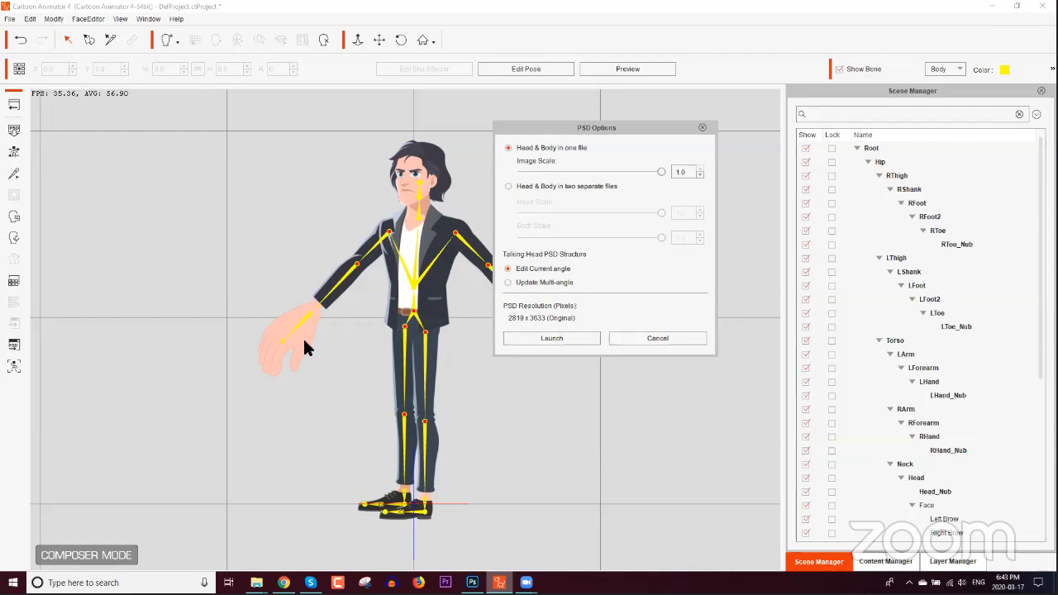
pyautogui.click(702, 129)
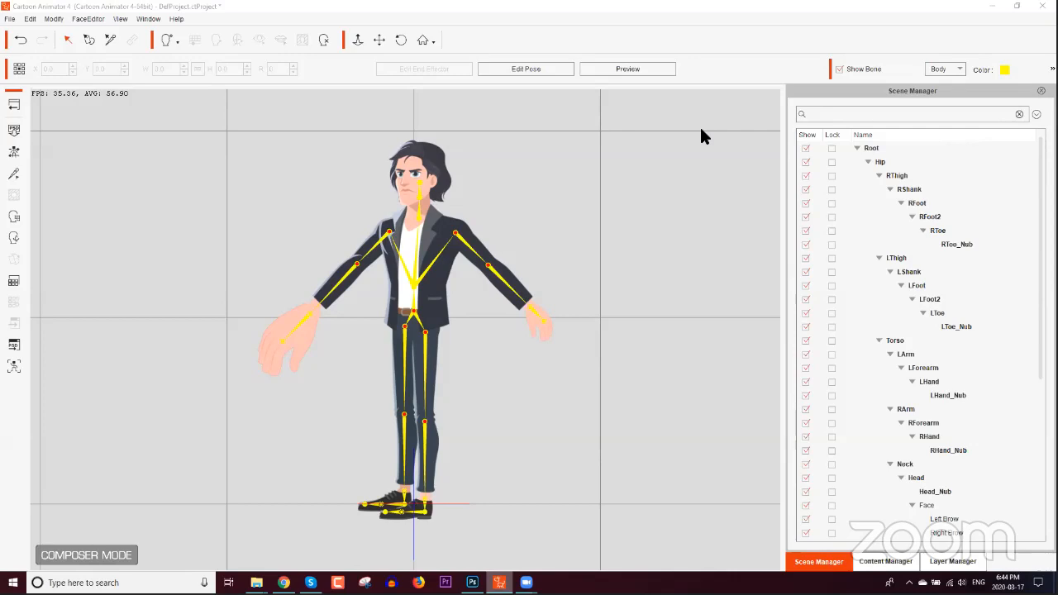
pyautogui.click(13, 104)
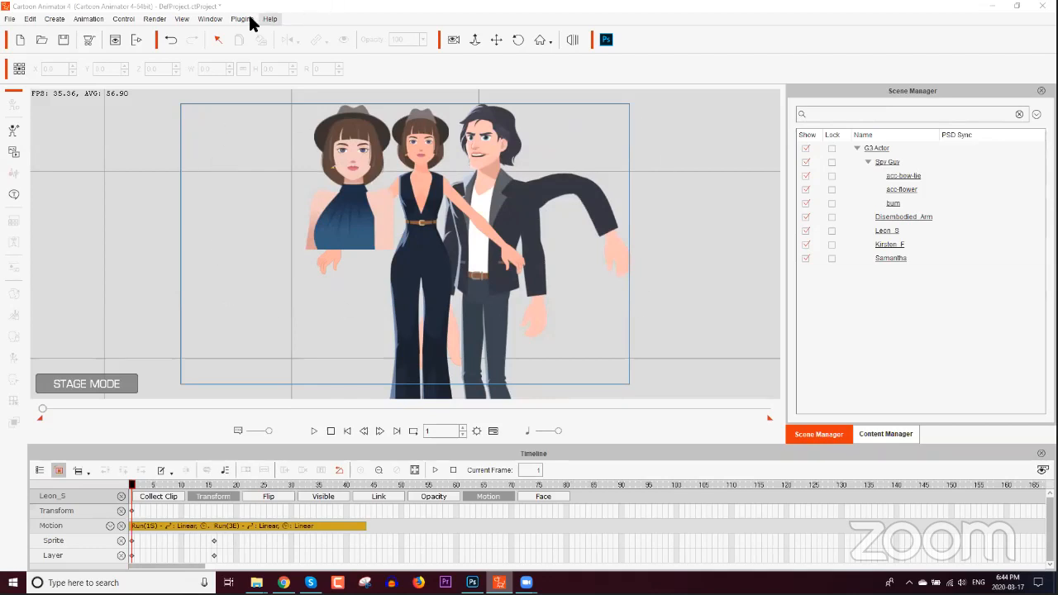
# Step: Open the image render settings, set the frame size to Widescreen (1680x1050), and uncover the characters on the stage
pyautogui.click(153, 19)
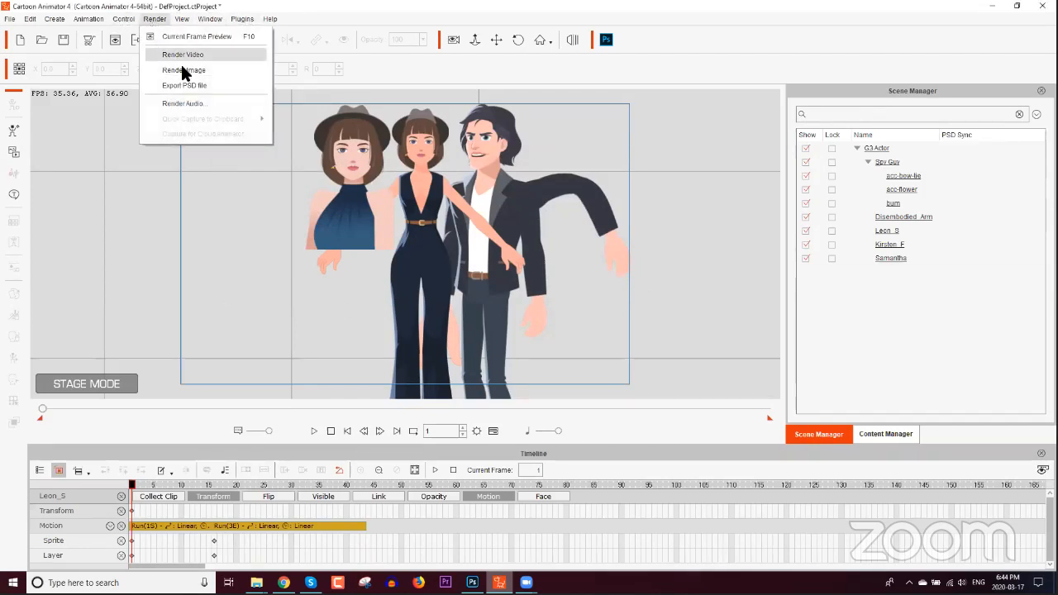
pyautogui.click(188, 71)
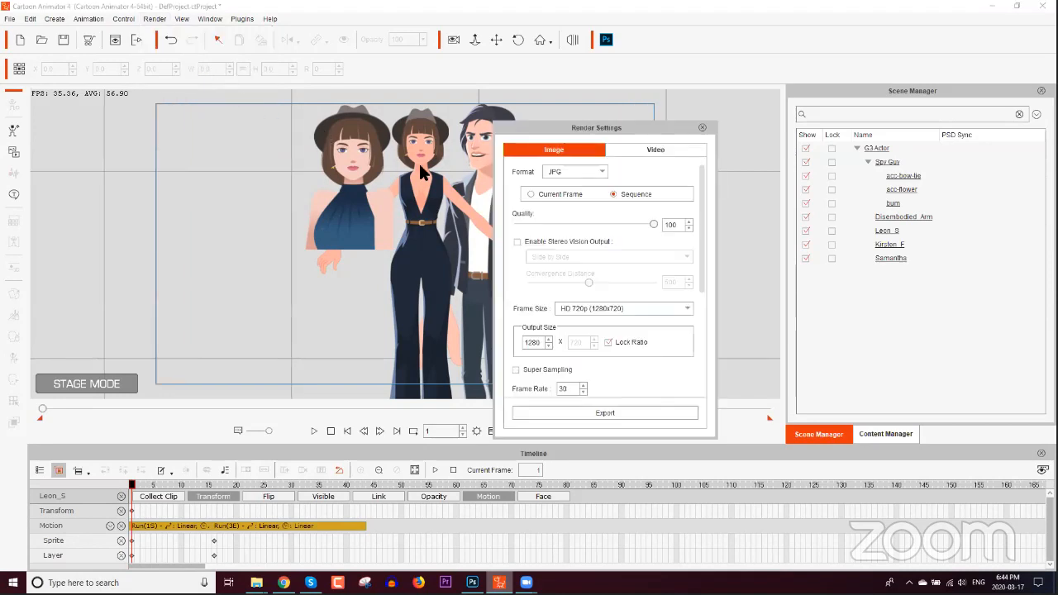
pyautogui.click(617, 309)
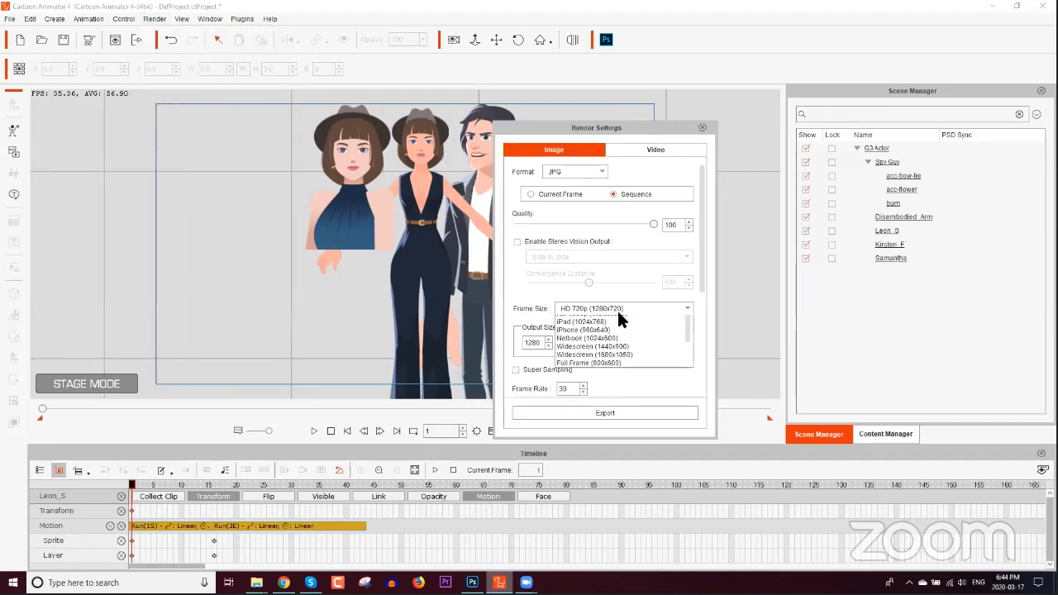
pyautogui.scroll(-1, 627, 370)
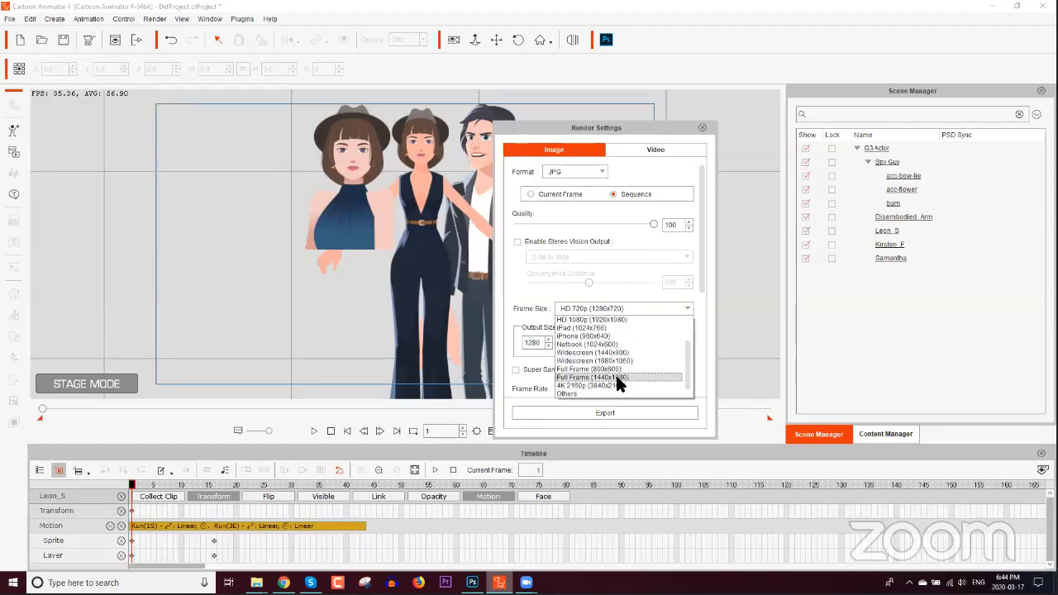
pyautogui.click(615, 362)
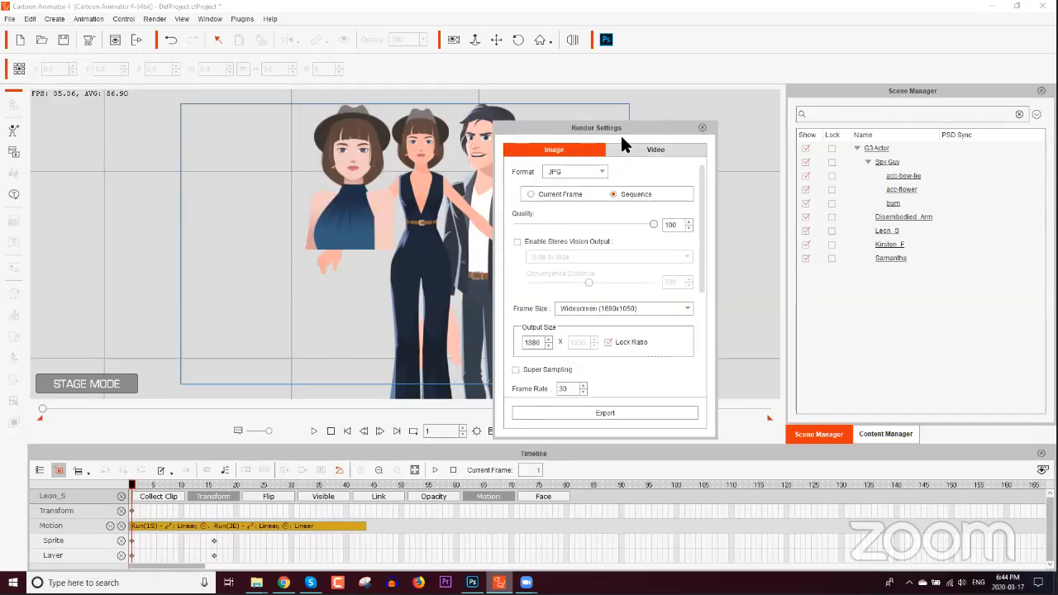
pyautogui.moveTo(648, 128); pyautogui.dragTo(721, 258)
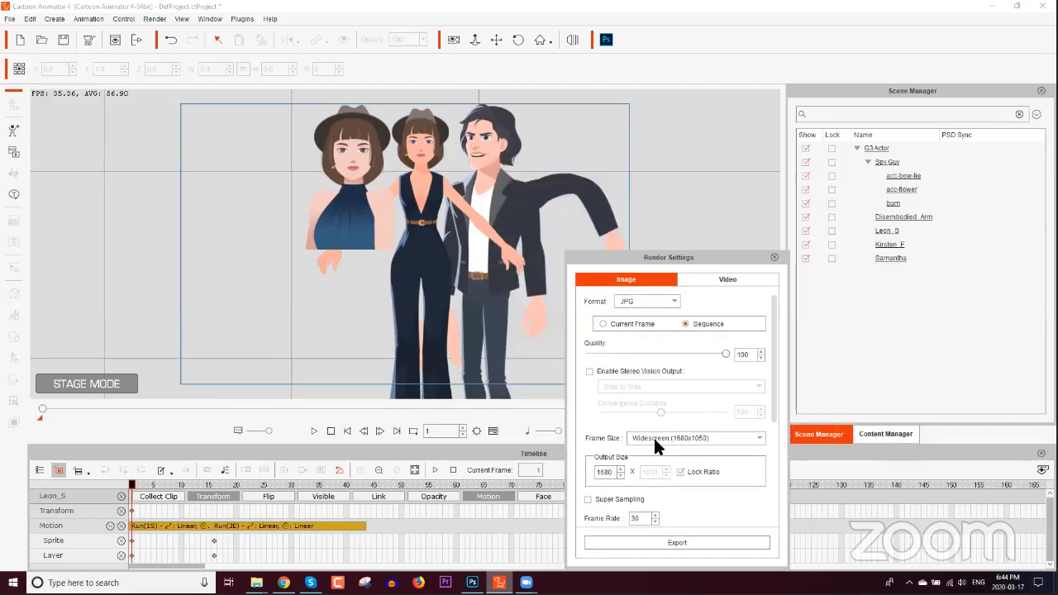
# Step: Try the render frame sizes iPhone (960x640), HD 1080p (1920x1080), 4K 2160p (3840x2160), Netbook (1024x600) and DVD NTSC (720x480)
pyautogui.click(652, 438)
pyautogui.click(649, 457)
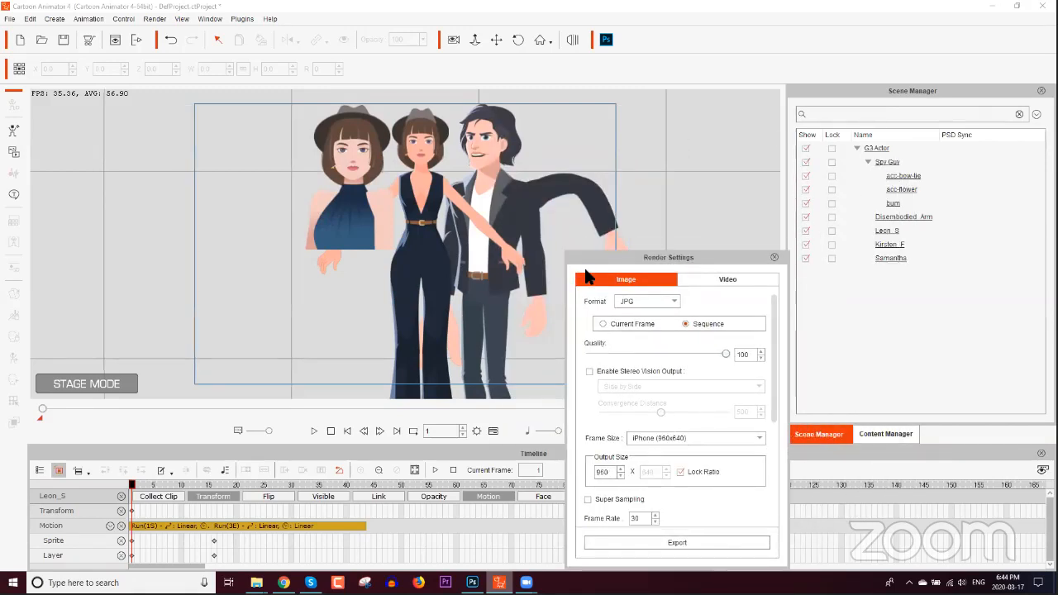
pyautogui.click(657, 437)
pyautogui.click(658, 446)
pyautogui.click(660, 437)
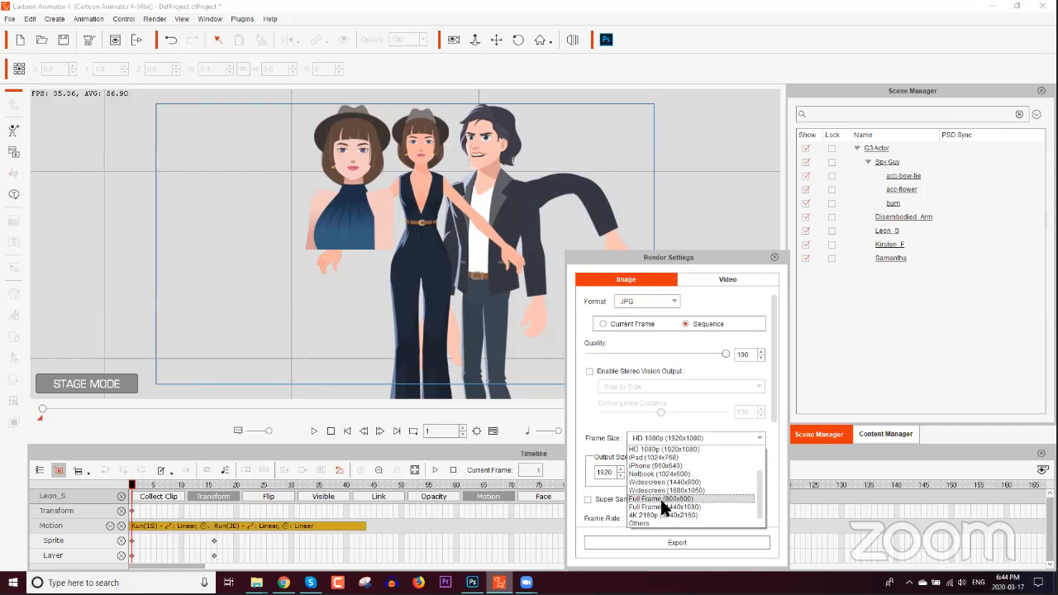
pyautogui.click(661, 514)
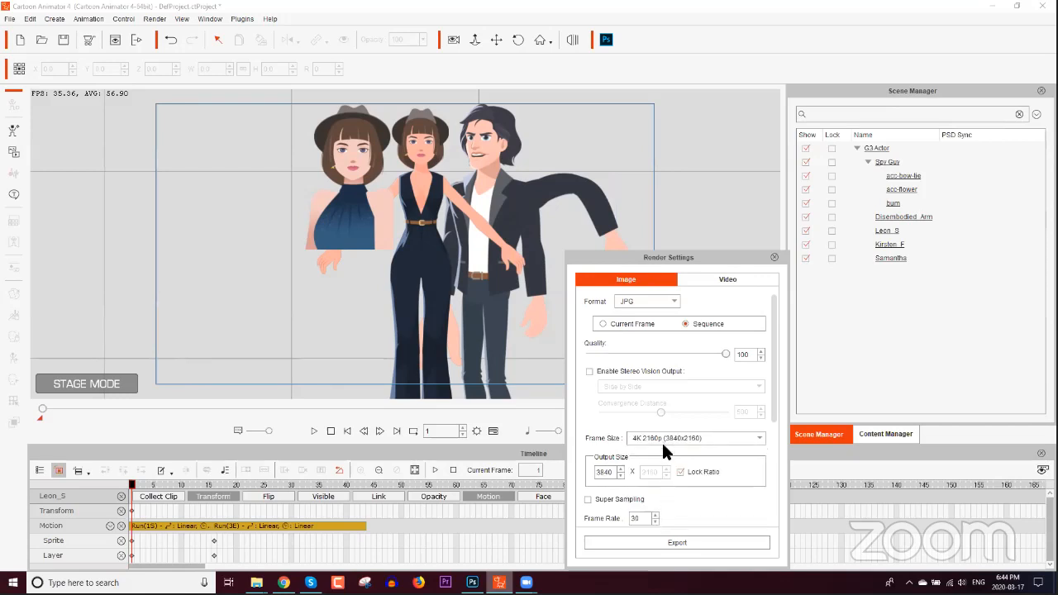
pyautogui.click(661, 440)
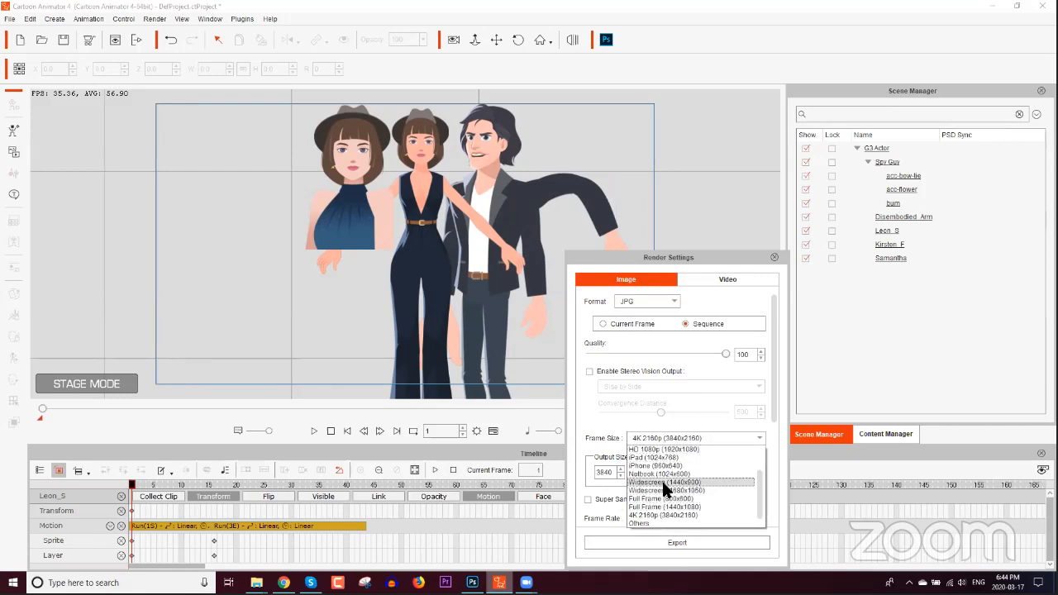
pyautogui.click(661, 473)
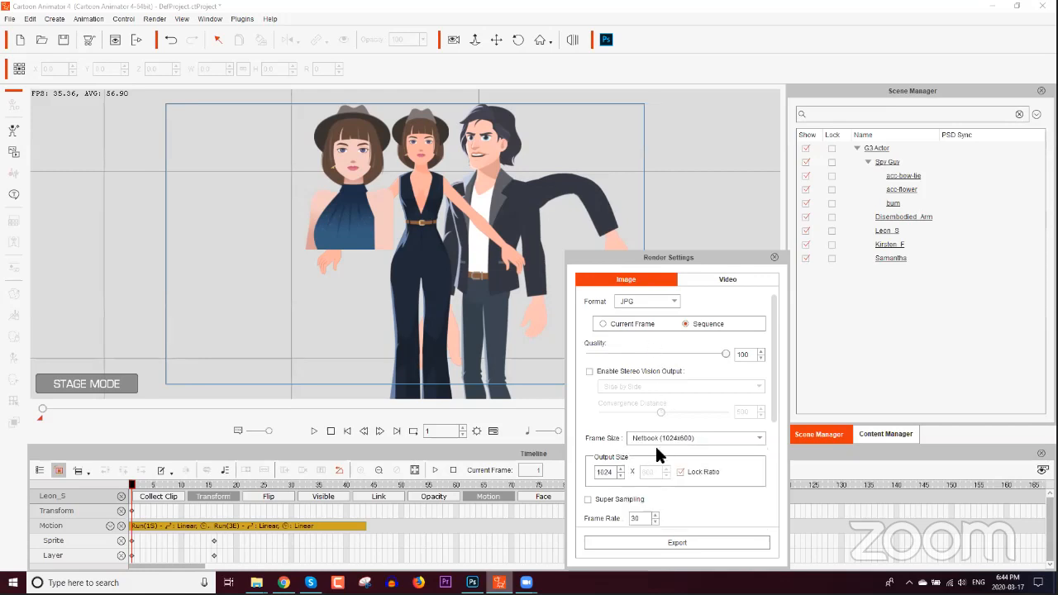
pyautogui.click(661, 439)
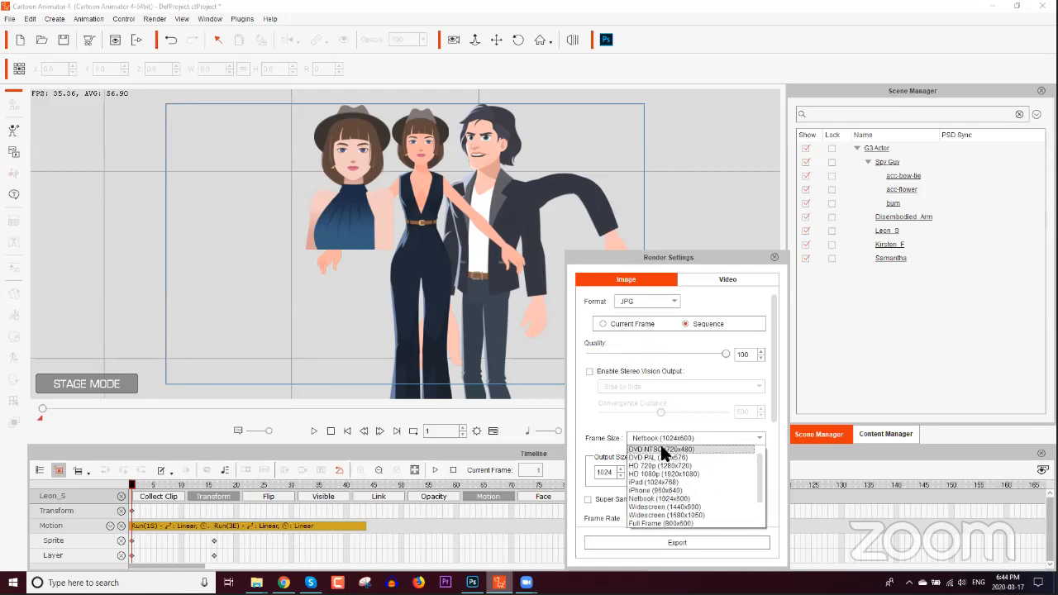
pyautogui.click(660, 448)
# Step: Set the render frame size to Widescreen (1440x900) and close the render settings without exporting
pyautogui.click(653, 436)
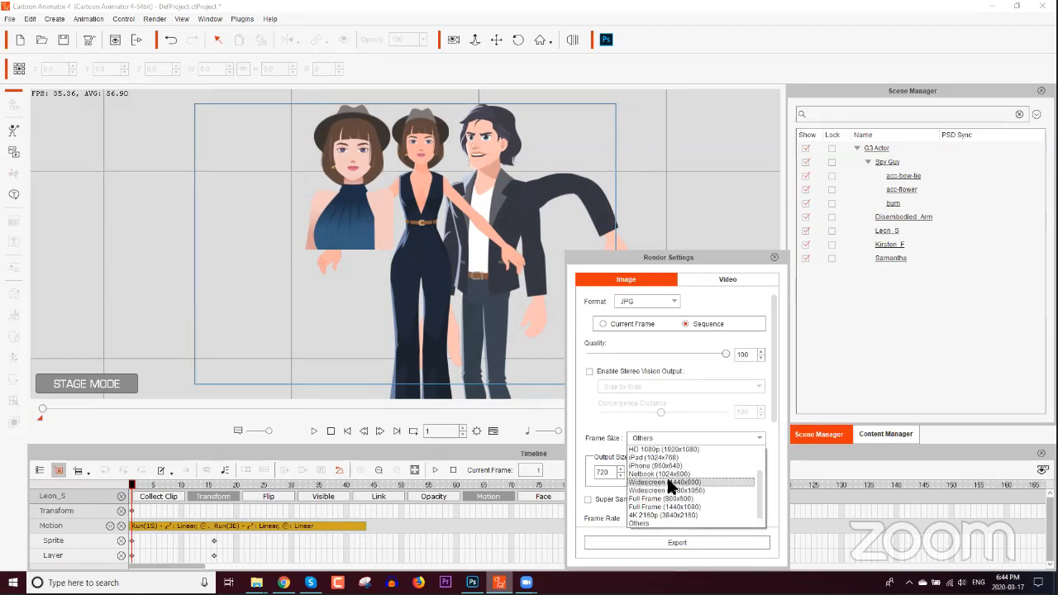
pyautogui.click(668, 482)
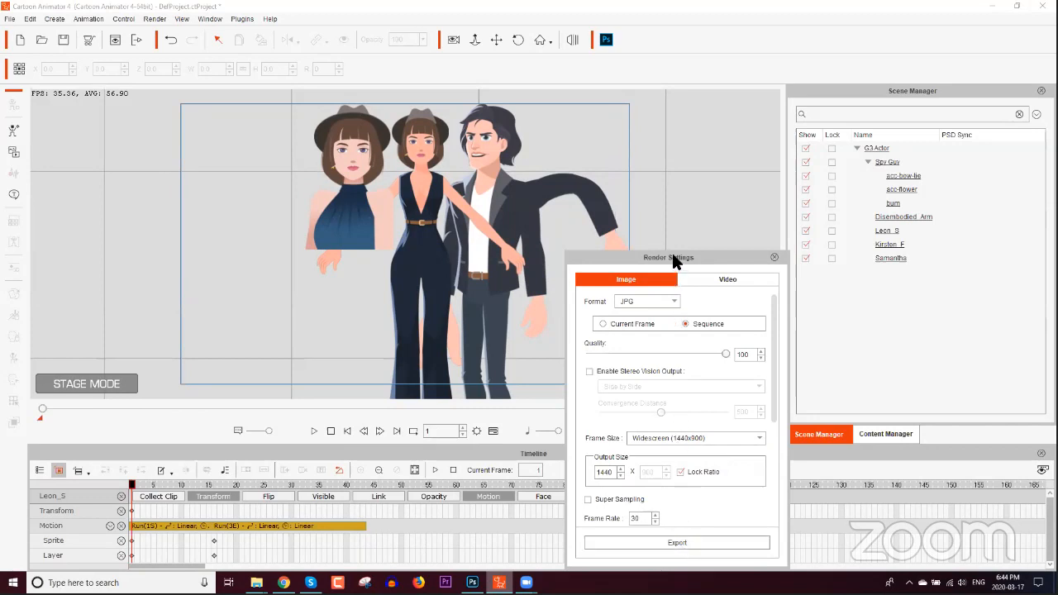
pyautogui.moveTo(673, 260); pyautogui.dragTo(626, 259)
pyautogui.click(649, 257)
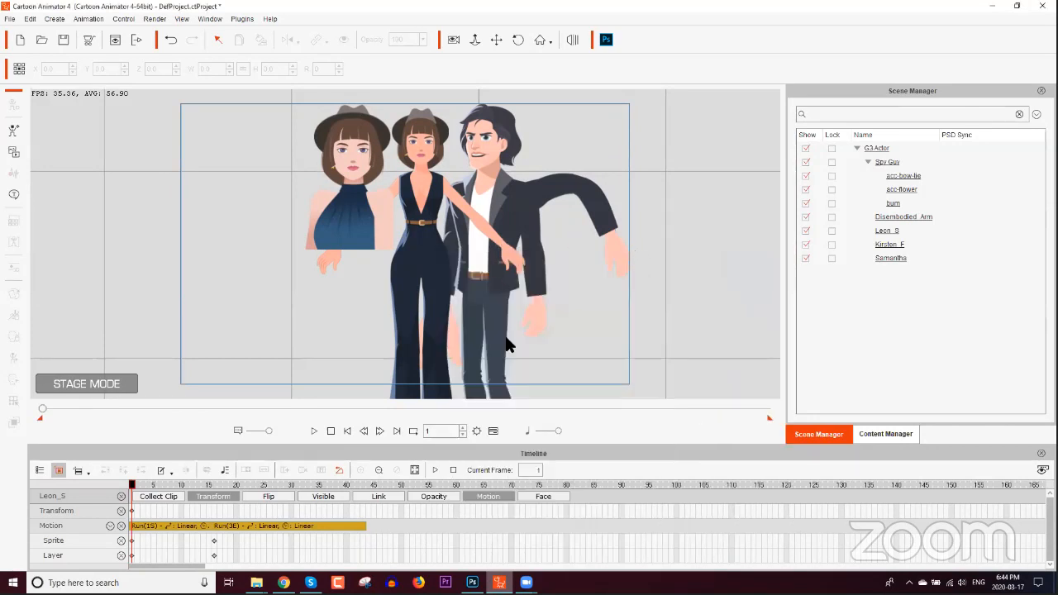
# Step: Import the Lake image from the JPEG Previews folder onto the stage as a background
pyautogui.click(256, 582)
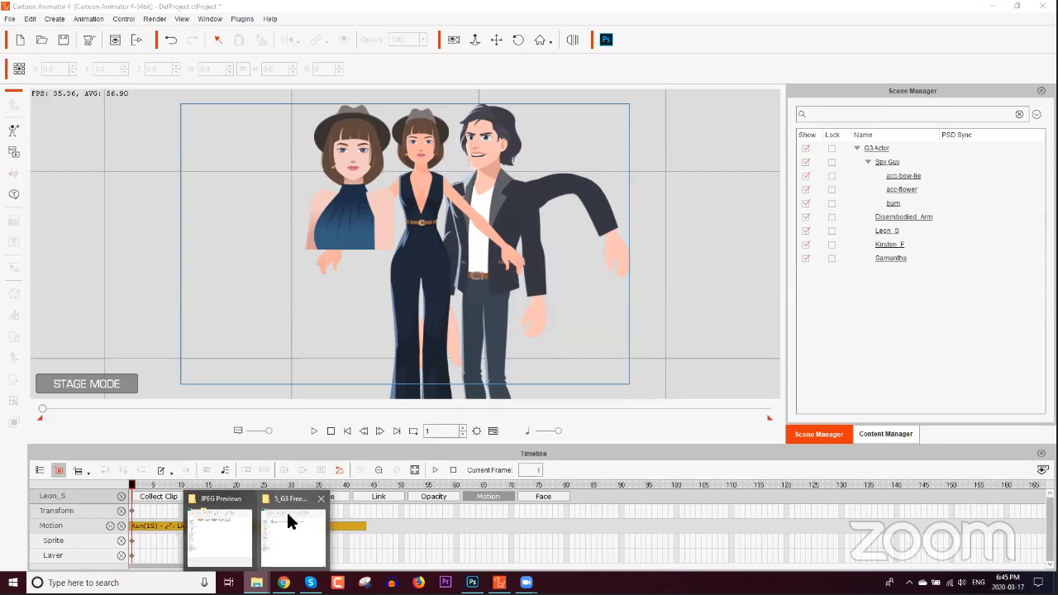
pyautogui.click(217, 517)
pyautogui.moveTo(655, 255); pyautogui.dragTo(267, 284)
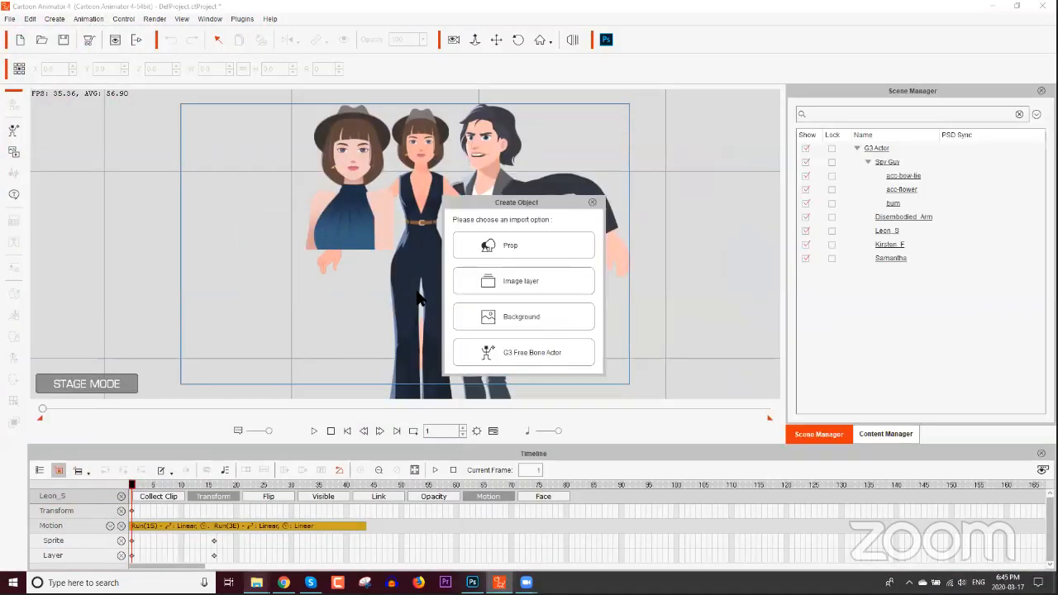
pyautogui.click(534, 314)
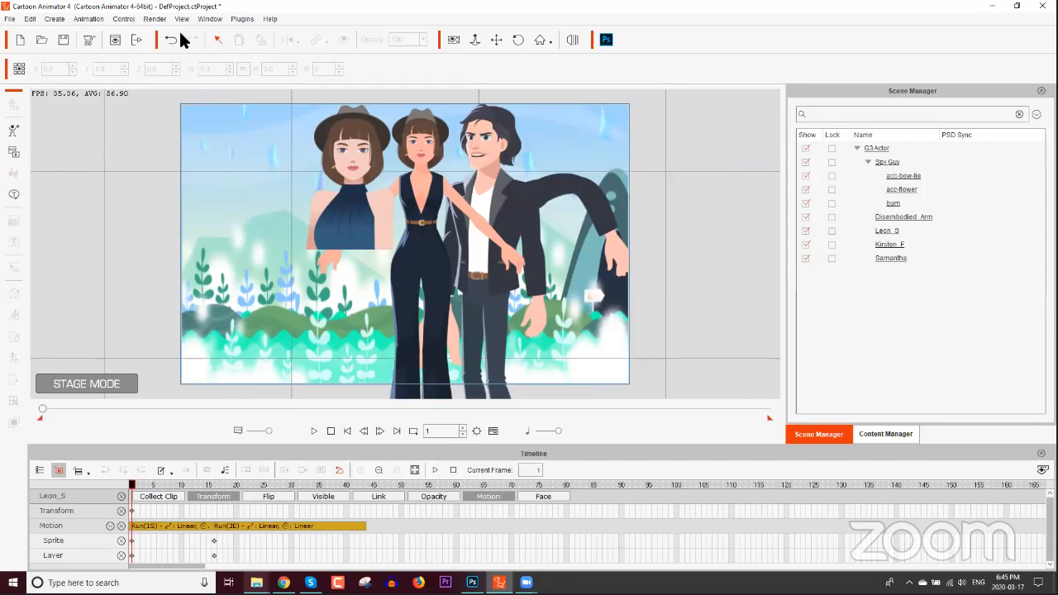
# Step: Open the image render settings and examine the Lake image's pixel dimensions in its file properties
pyautogui.click(153, 19)
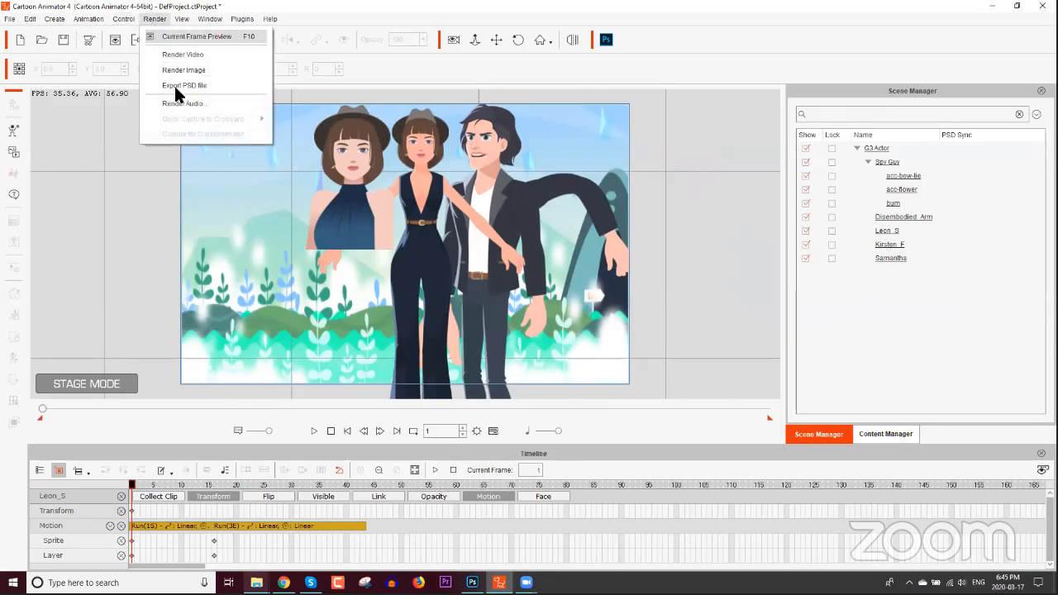
pyautogui.click(184, 70)
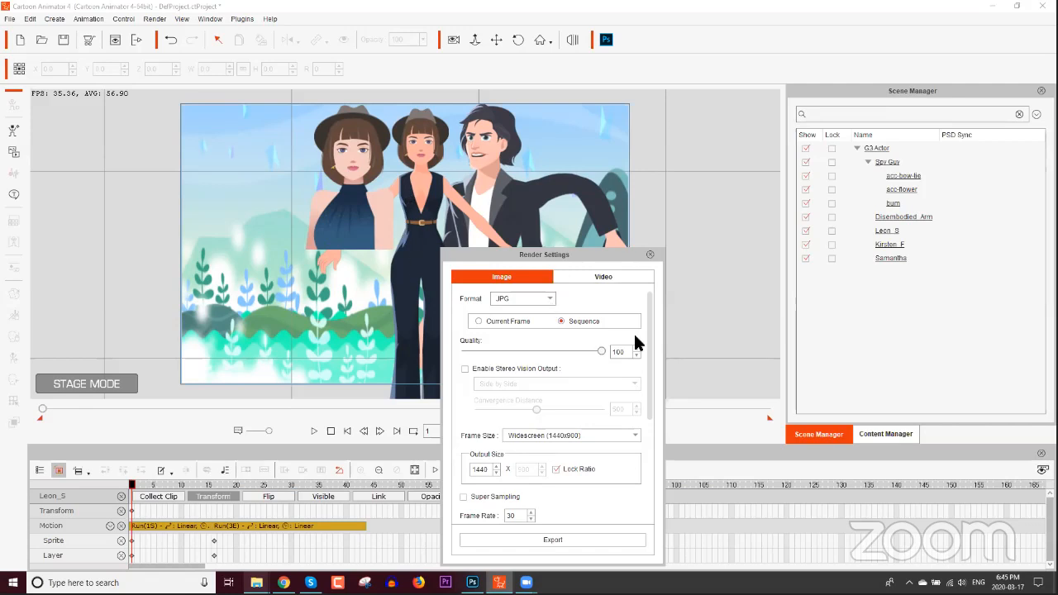
pyautogui.moveTo(267, 575)
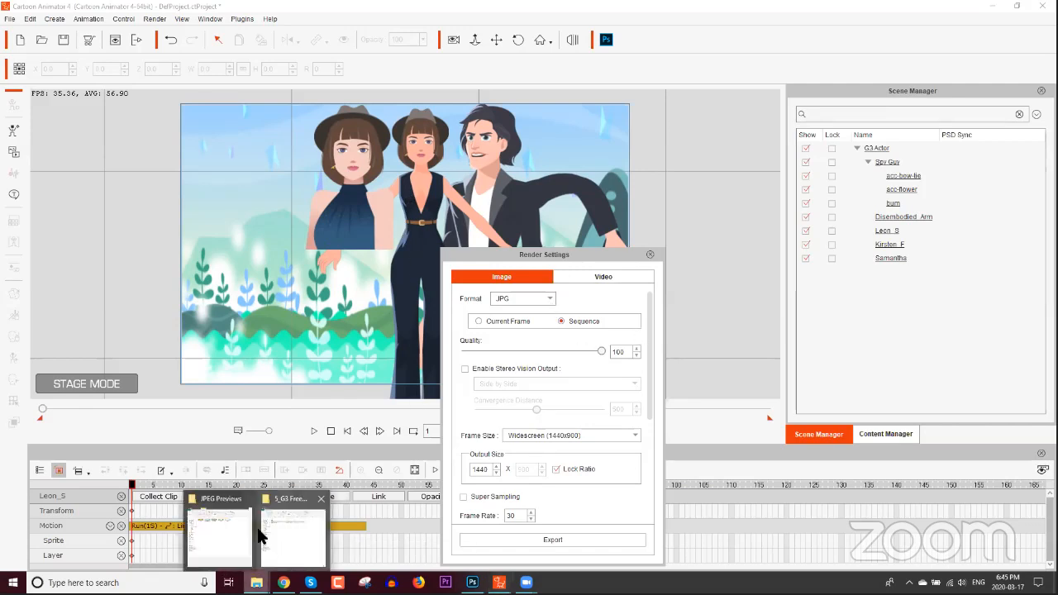
pyautogui.click(228, 520)
pyautogui.rightClick(650, 237)
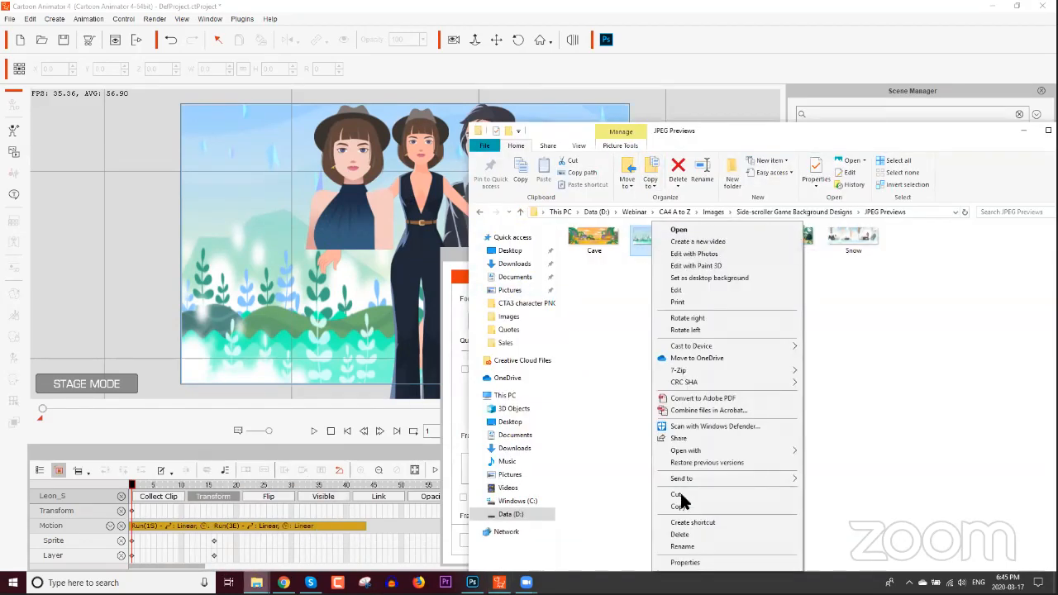
pyautogui.click(684, 562)
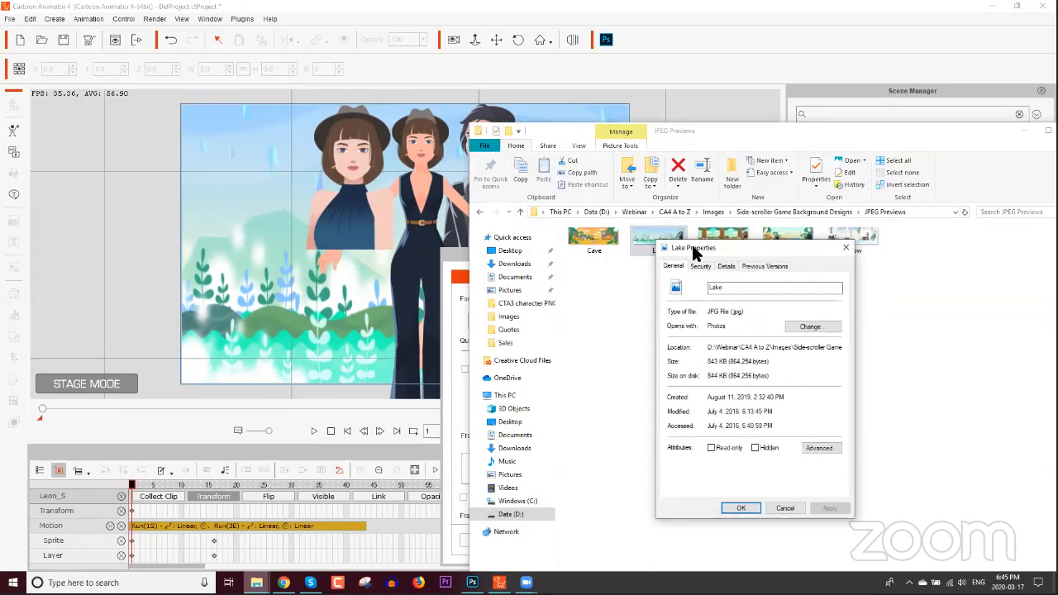
pyautogui.moveTo(694, 250); pyautogui.dragTo(541, 248)
pyautogui.click(572, 264)
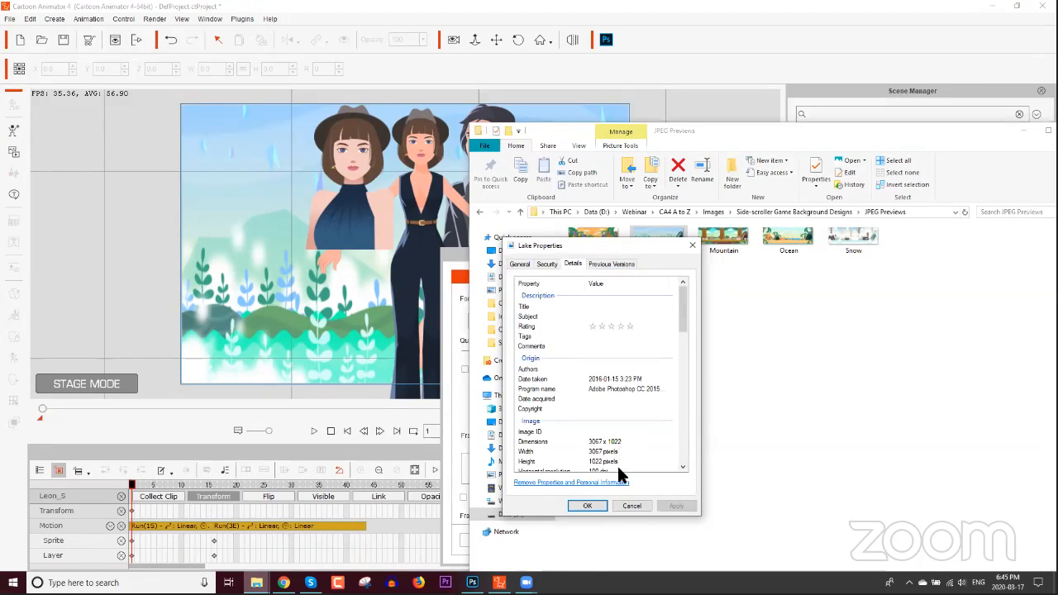
pyautogui.click(633, 506)
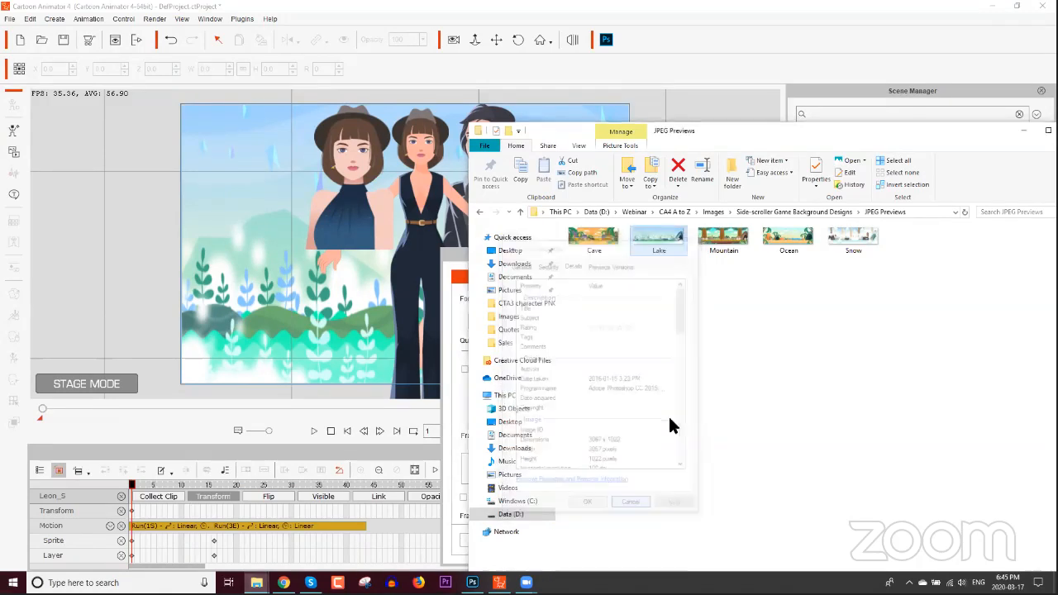
pyautogui.click(945, 91)
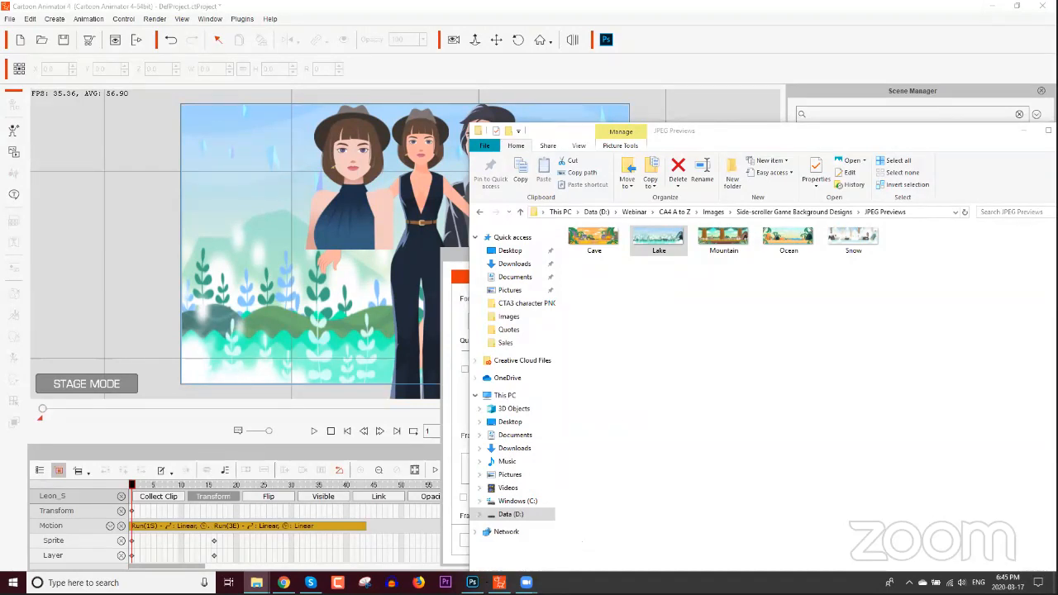
pyautogui.moveTo(471, 582)
pyautogui.click(465, 535)
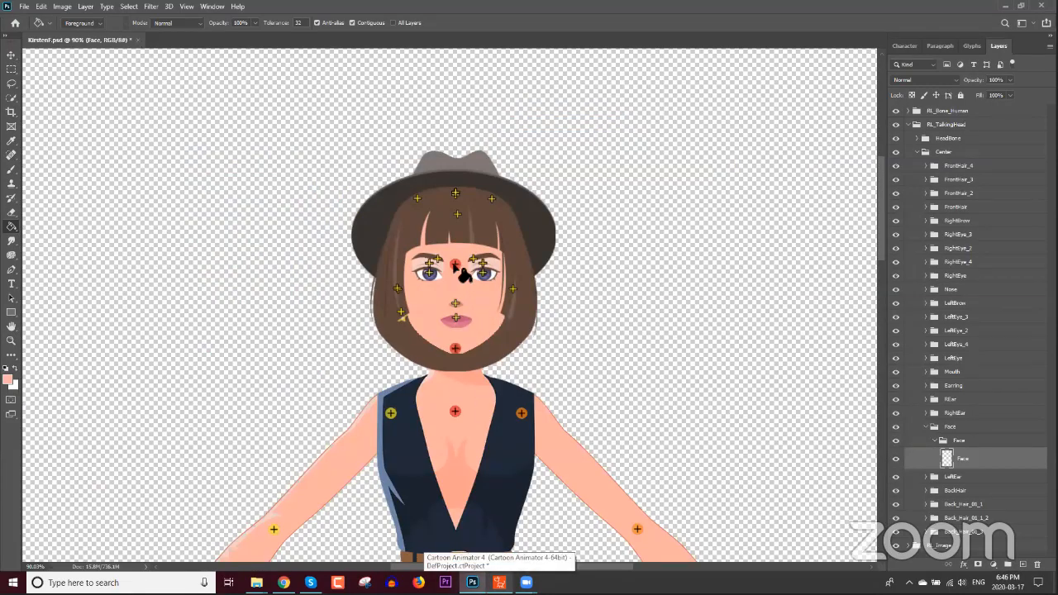
pyautogui.click(531, 422)
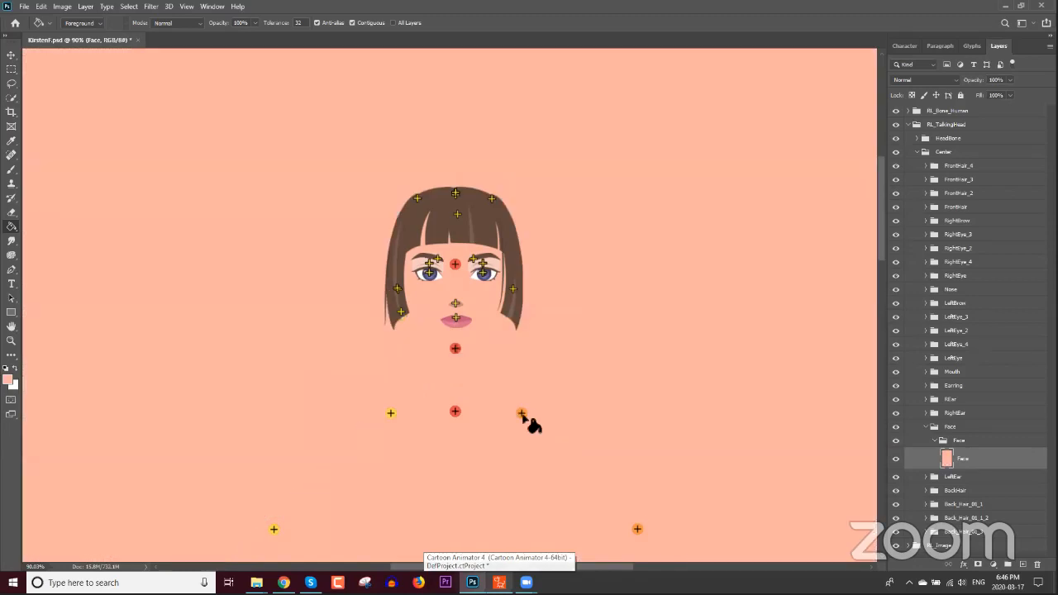
pyautogui.hotkey('ctrl', 'z')
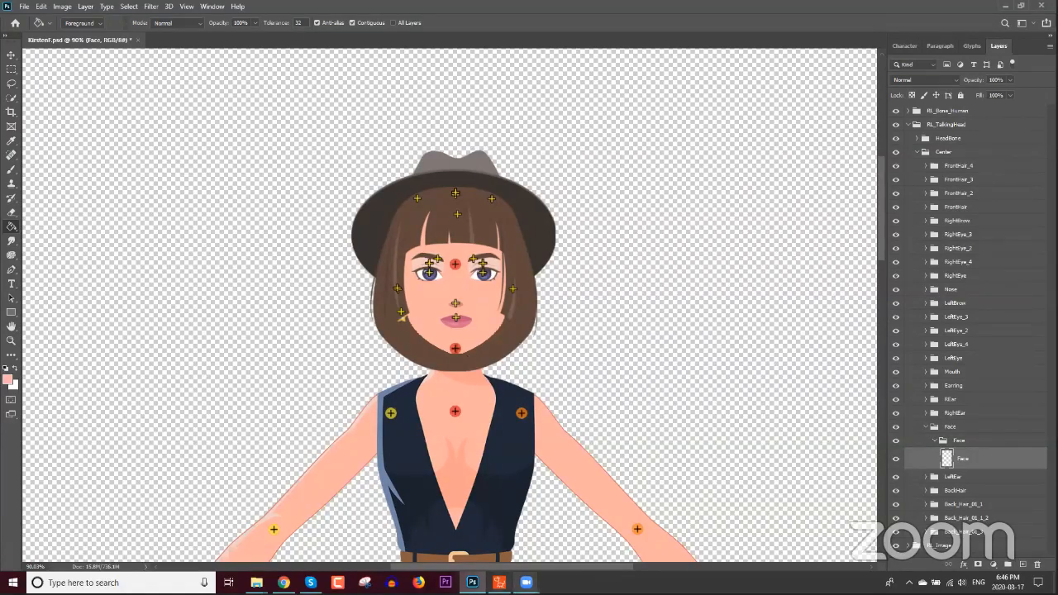
pyautogui.click(499, 581)
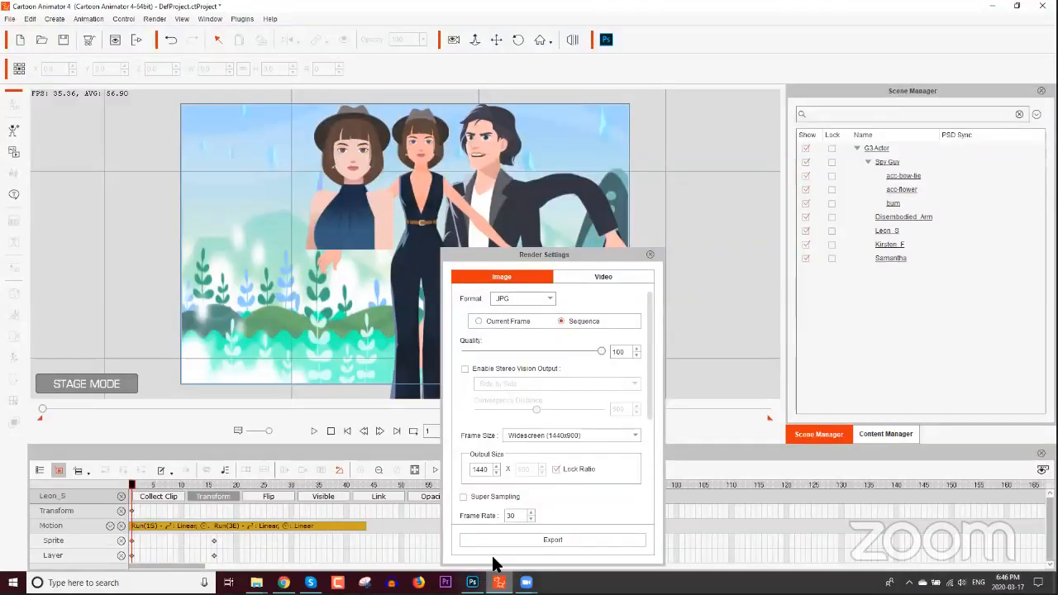
# Step: Open Disembodied_Arm in Composer mode and launch it in Photoshop as a PSD at image scale 1.0
pyautogui.click(552, 200)
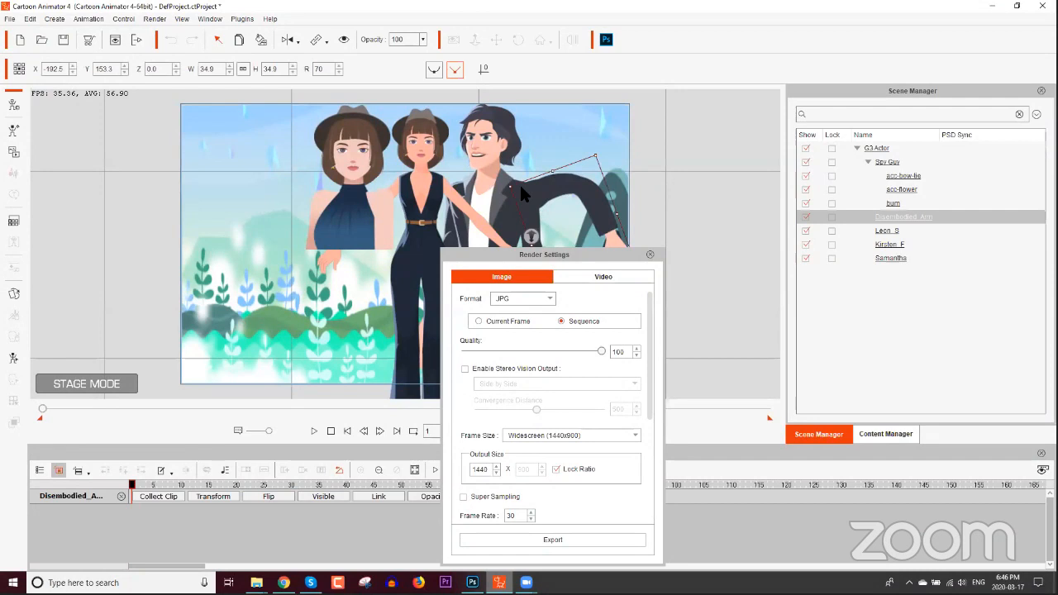
pyautogui.click(14, 107)
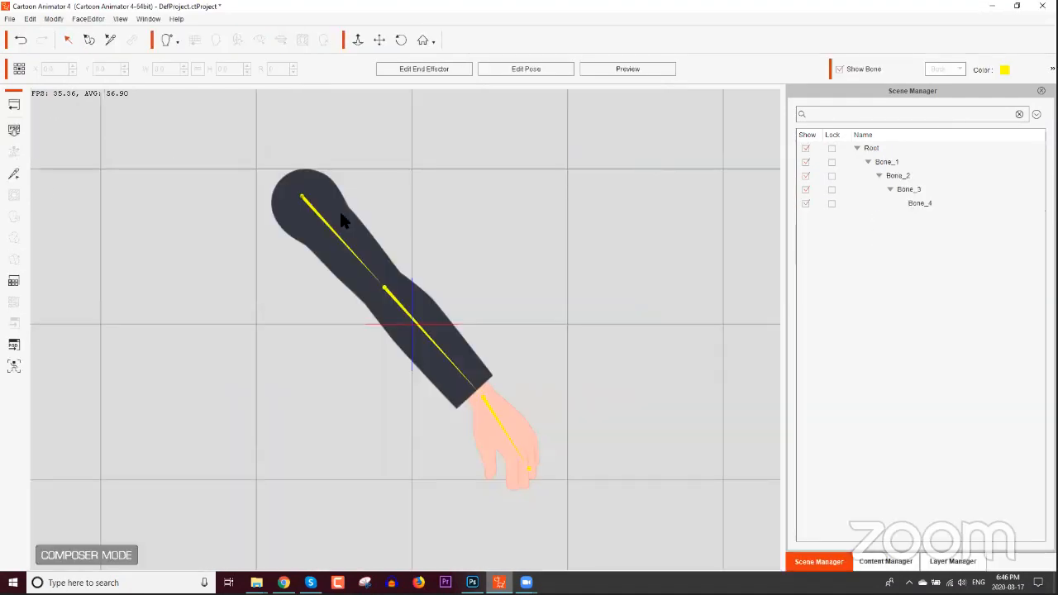
pyautogui.click(12, 350)
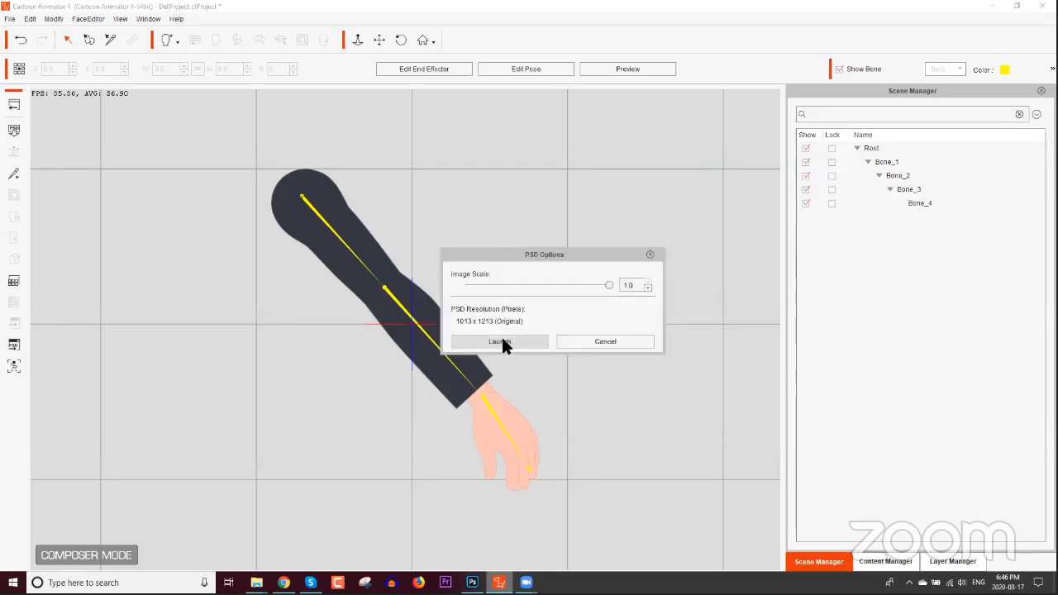
pyautogui.click(503, 345)
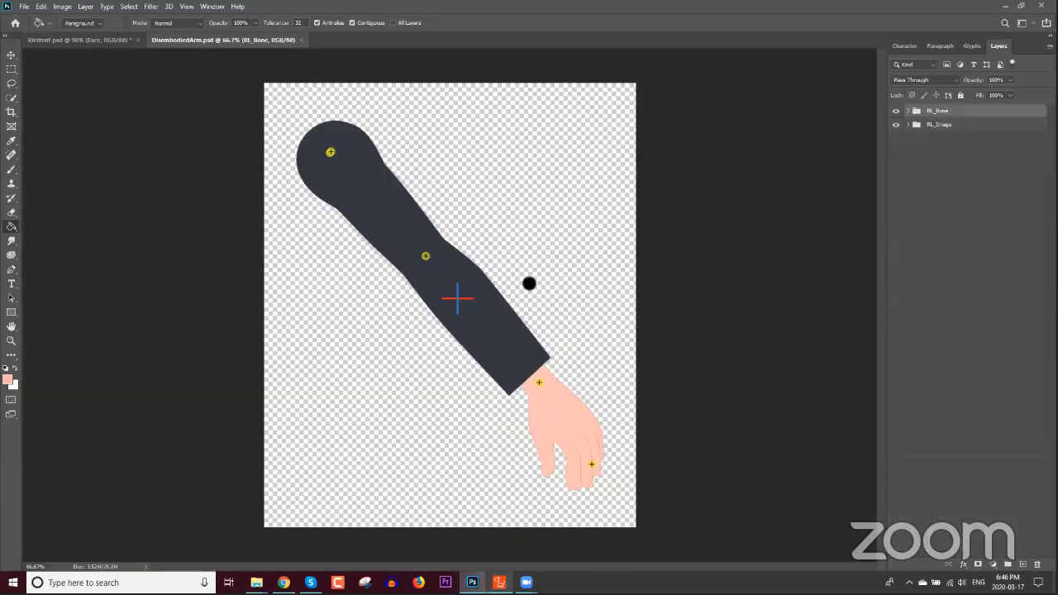
# Step: Move the ObjectPivot layer from the arm's centre onto the shoulder joint and save DisembodiedArm.psd
pyautogui.click(907, 111)
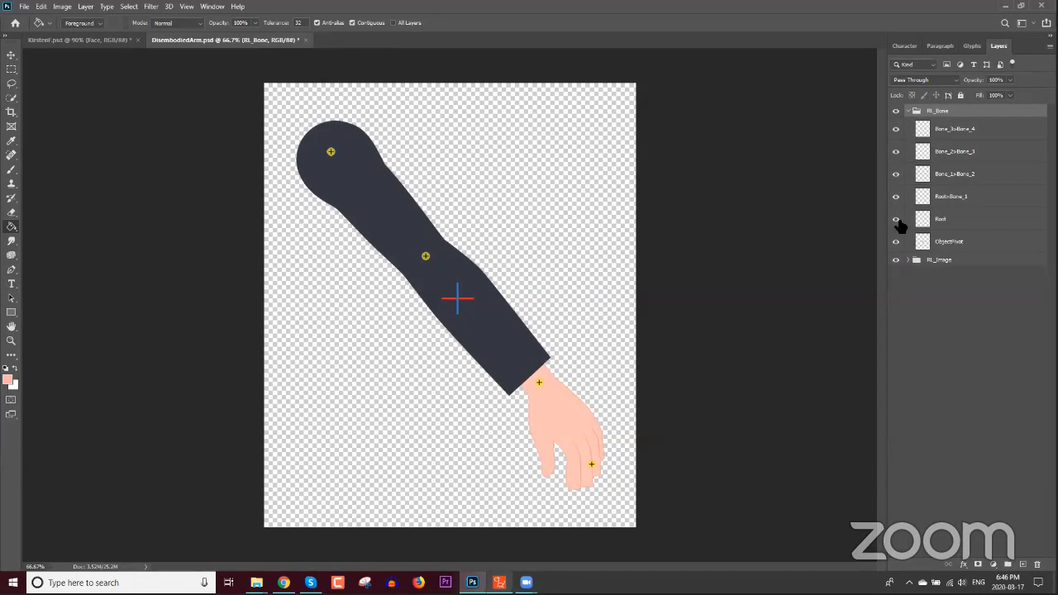
pyautogui.click(951, 244)
pyautogui.press('v')
pyautogui.moveTo(458, 306); pyautogui.dragTo(332, 157)
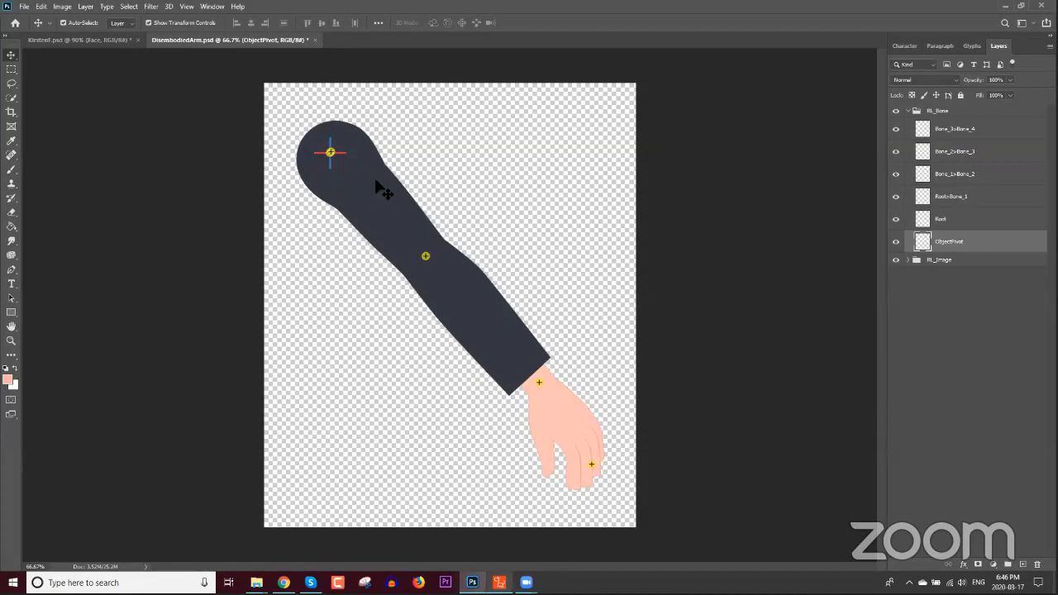
pyautogui.click(26, 7)
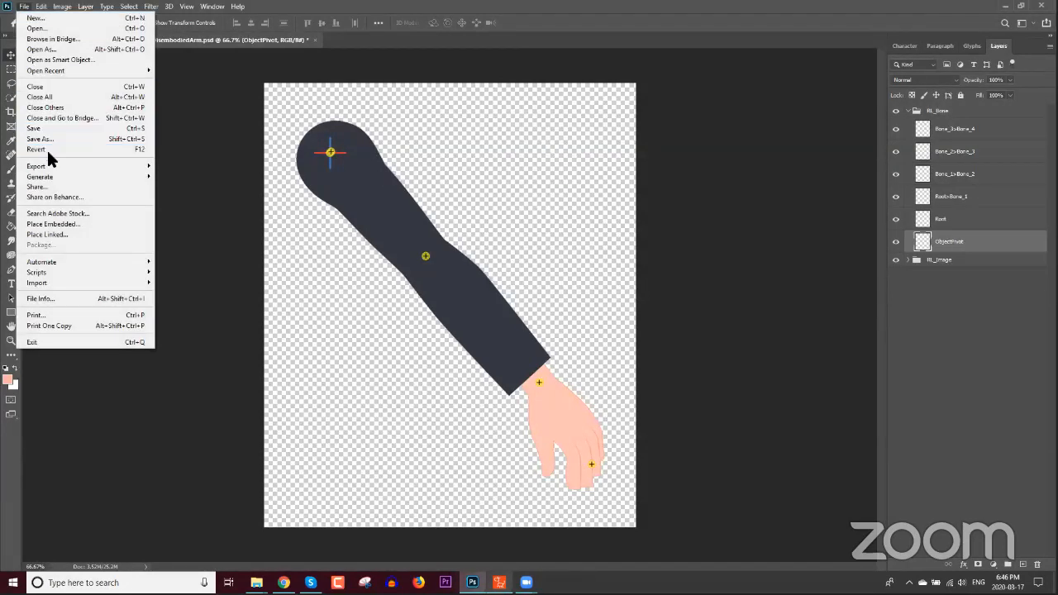
pyautogui.click(48, 130)
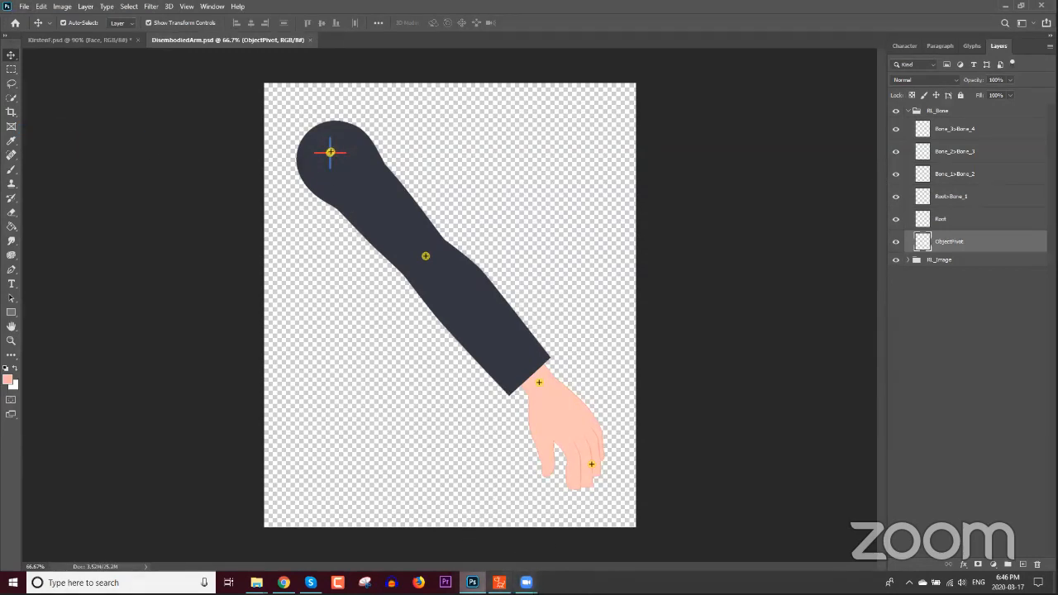
# Step: Return to the Cartoon Animator stage, move Disembodied_Arm onto Leon_S's shoulder at X -176.9, Y 186.2, and rotate it to 248
pyautogui.click(499, 582)
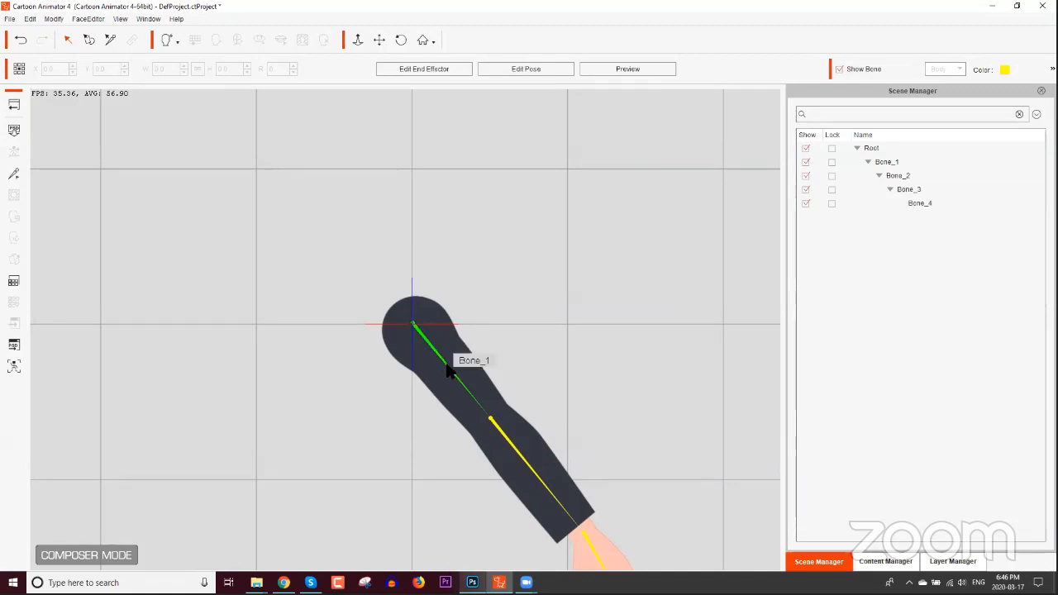
pyautogui.click(13, 107)
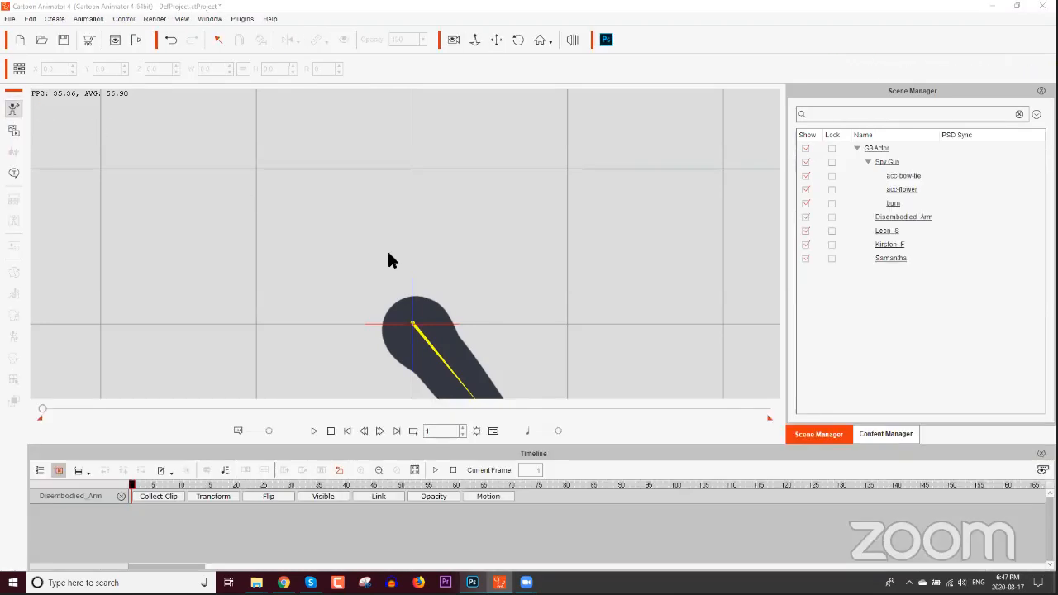
pyautogui.click(562, 255)
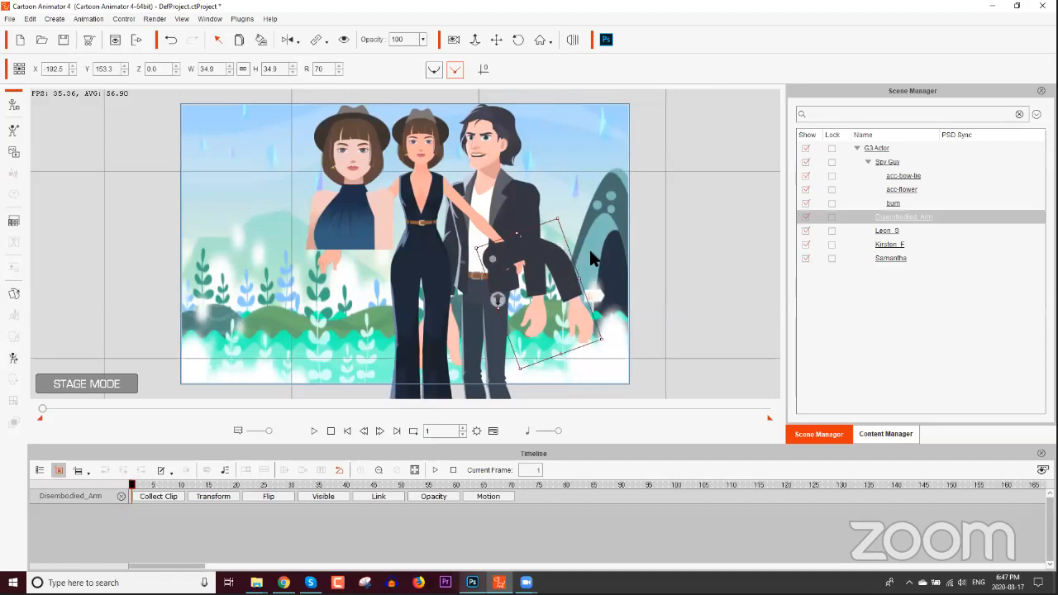
pyautogui.moveTo(584, 263); pyautogui.dragTo(542, 191)
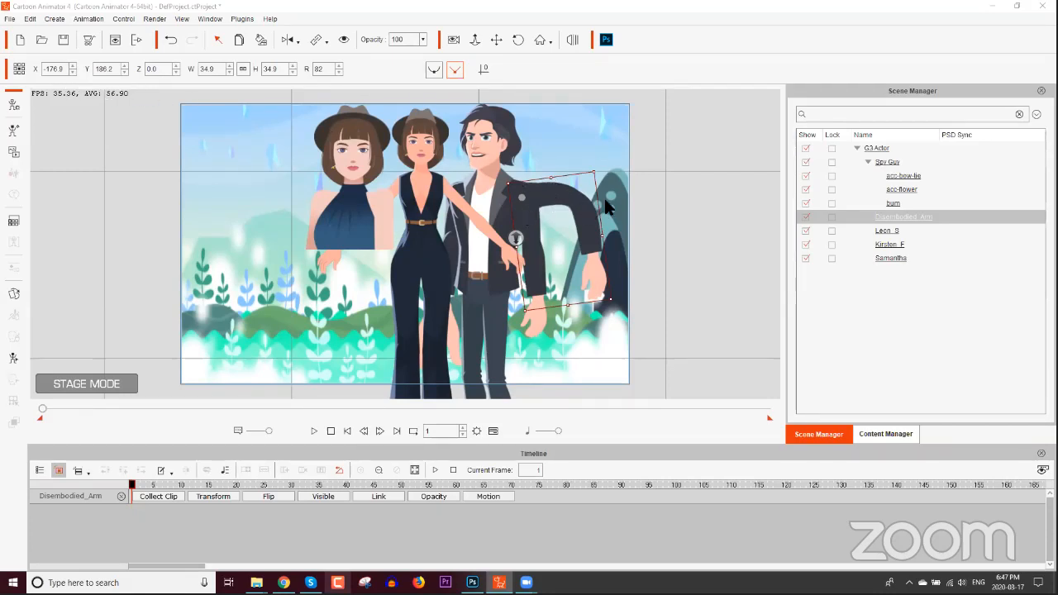
pyautogui.moveTo(608, 208); pyautogui.dragTo(433, 210)
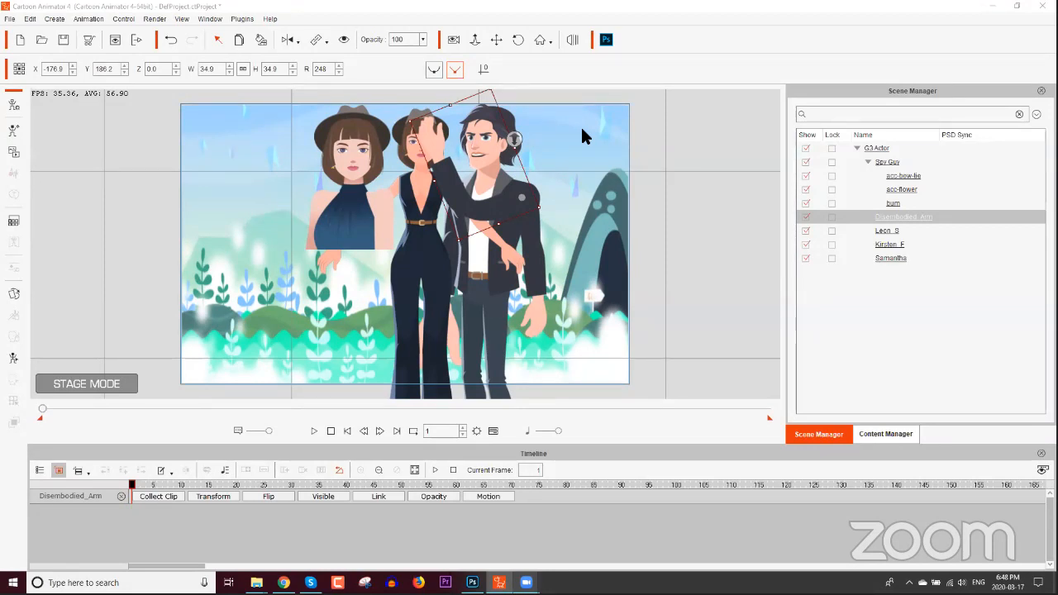
pyautogui.hotkey('alt', 'F4')
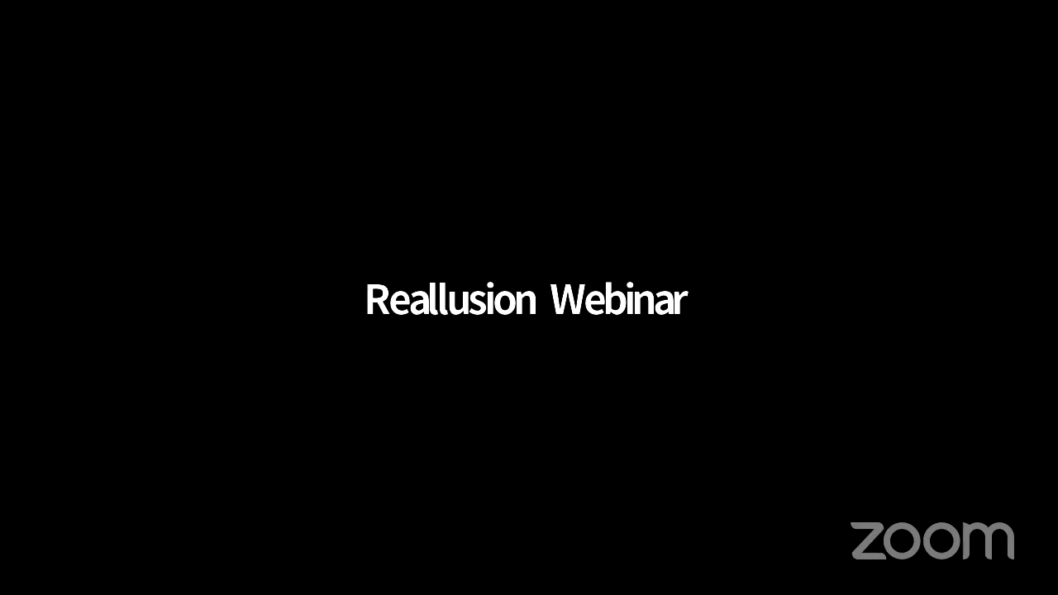